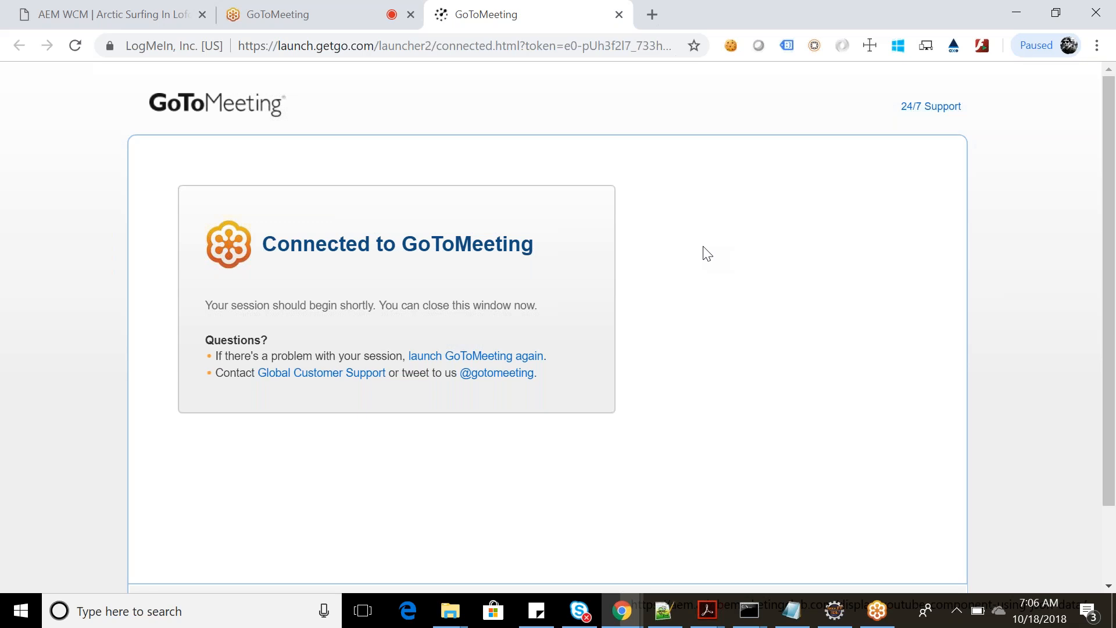
Switch to Day2_PDF.pdf in Adobe Acrobat Reader and read the Agenda Day 2 list at the document's start.
{"action": "key", "text": "alt+Tab"}
{"action": "key", "text": "alt+Tab"}
{"action": "key", "text": "alt+Tab"}
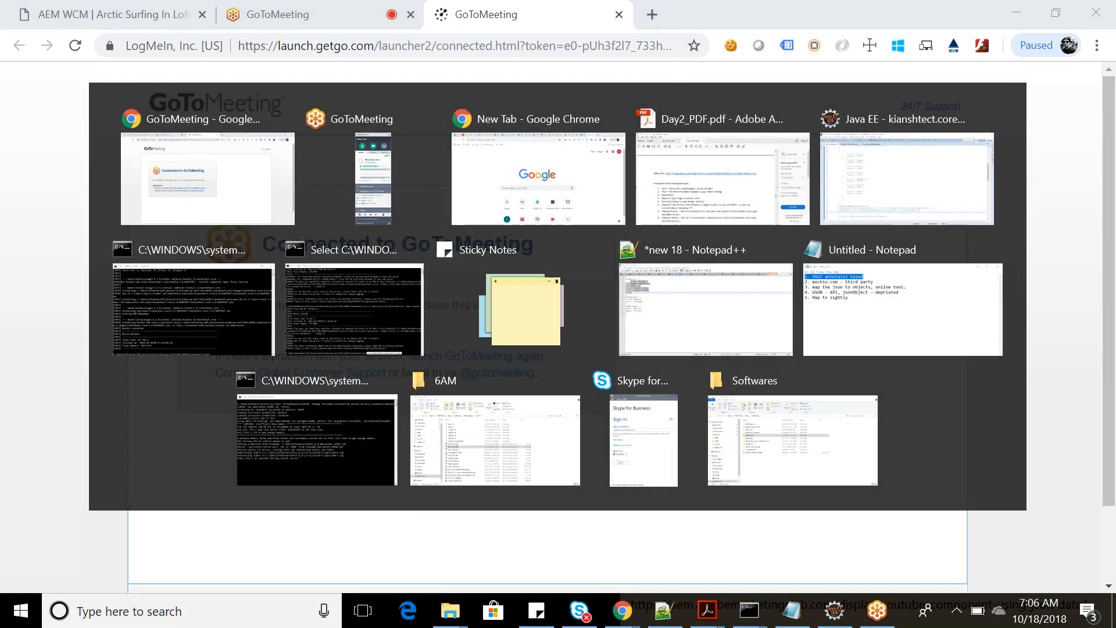
{"action": "scroll", "coordinate": [451, 348], "scroll_direction": "up", "scroll_amount": 5}
{"action": "scroll", "coordinate": [238, 311], "scroll_direction": "up", "scroll_amount": 10}
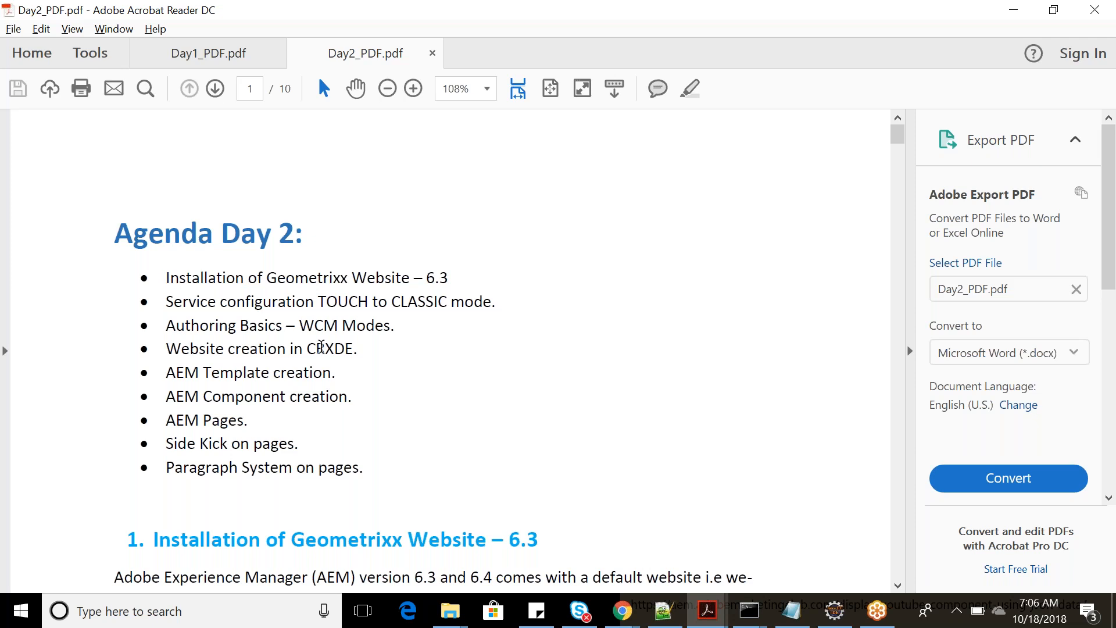
{"action": "scroll", "coordinate": [321, 347], "scroll_direction": "down", "scroll_amount": 3}
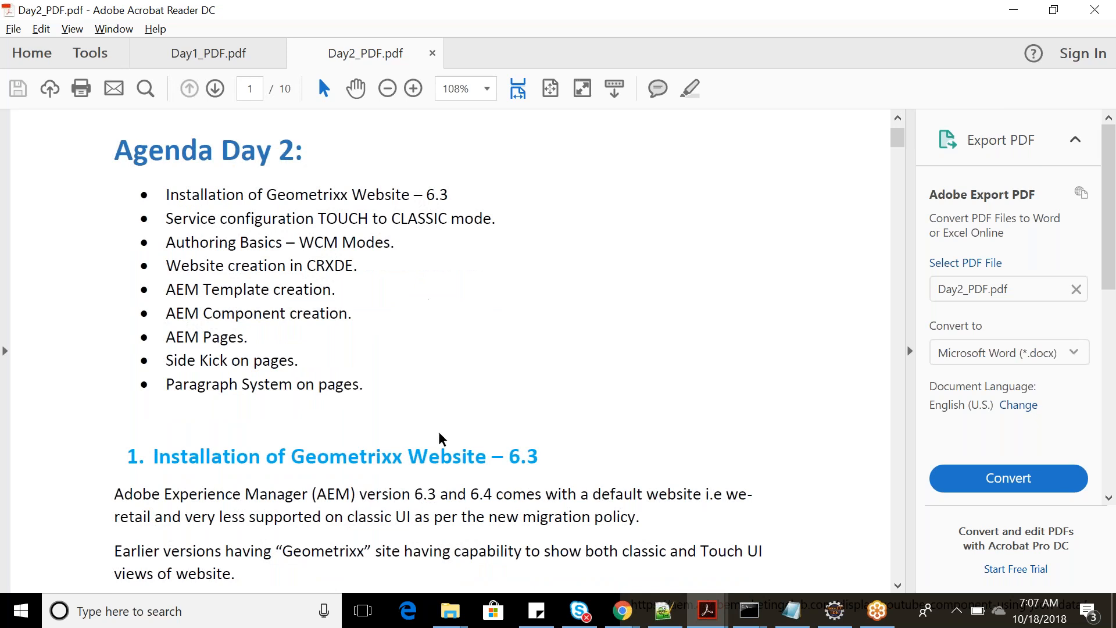
Glance at the kianshtect project in Eclipse and review the first four agenda items back in Day2_PDF.pdf.
{"action": "left_click", "coordinate": [834, 611]}
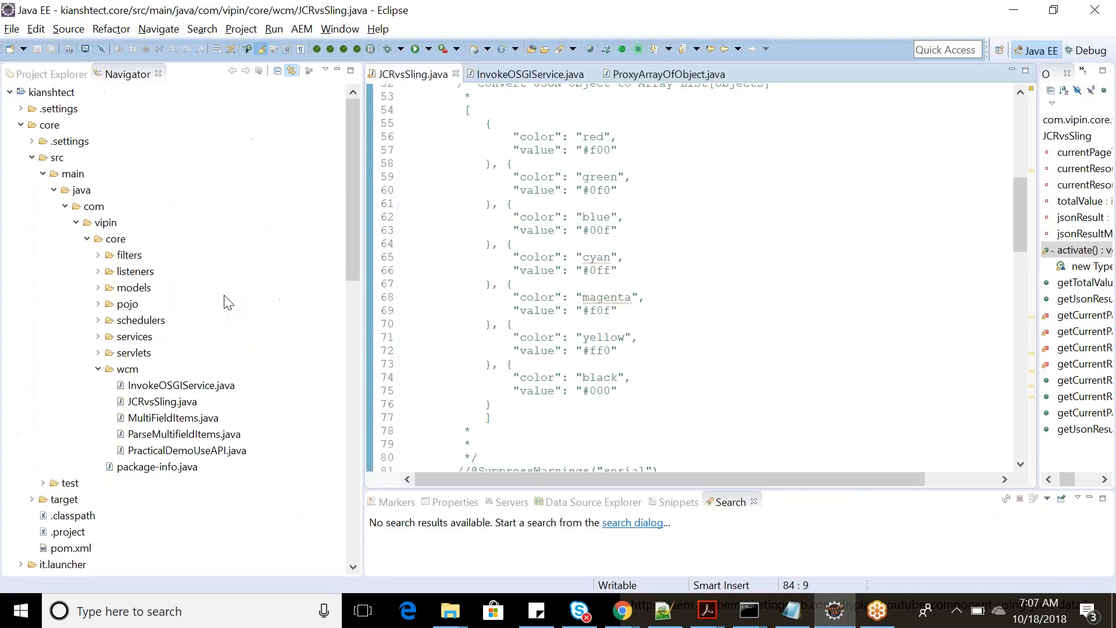
{"action": "key", "text": "alt+Tab"}
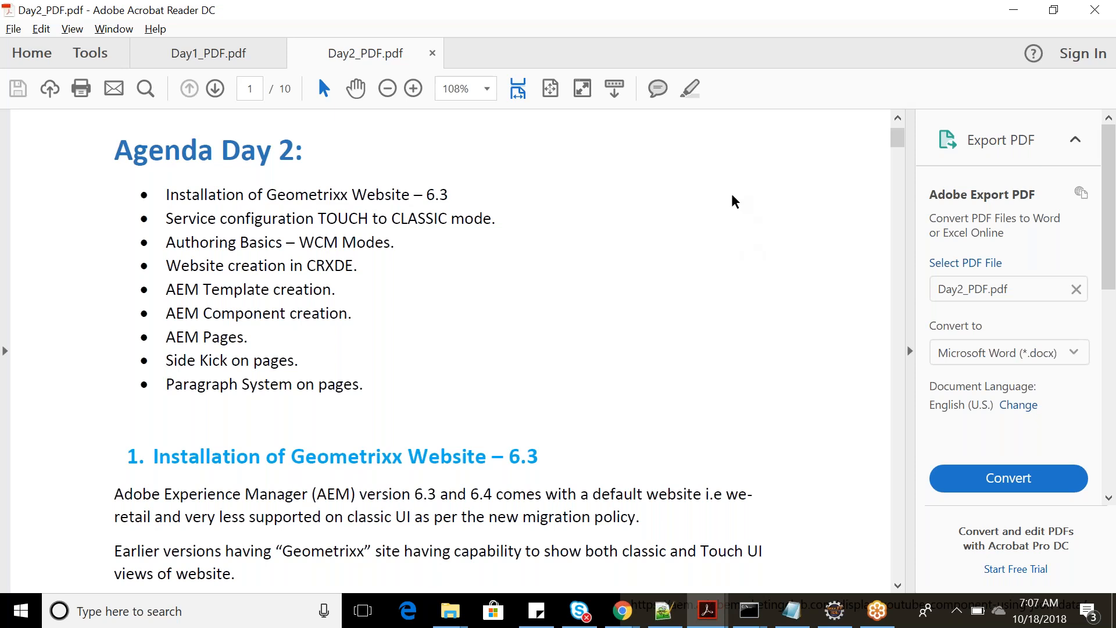
{"action": "left_click", "coordinate": [914, 92]}
{"action": "left_click_drag", "start_coordinate": [166, 194], "coordinate": [352, 268]}
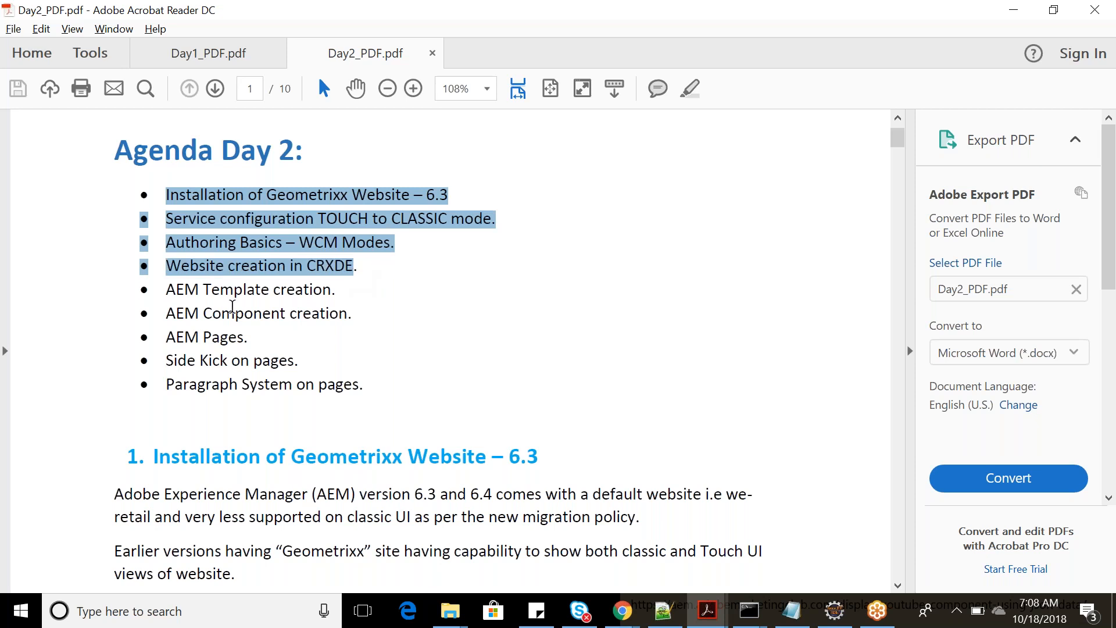
{"action": "left_click", "coordinate": [433, 299]}
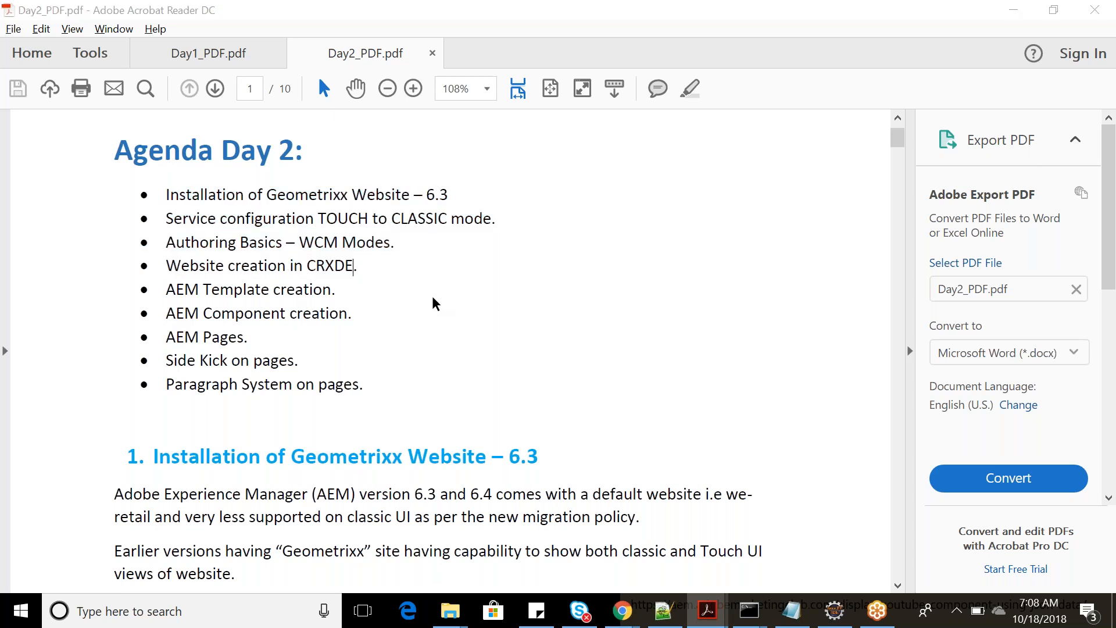
Switch to Chrome, close the extra GoToMeeting tab and load the classic AEM welcome page at localhost:4502/welcome in the remaining one.
{"action": "key", "text": "alt+Tab"}
{"action": "key", "text": "alt+Tab"}
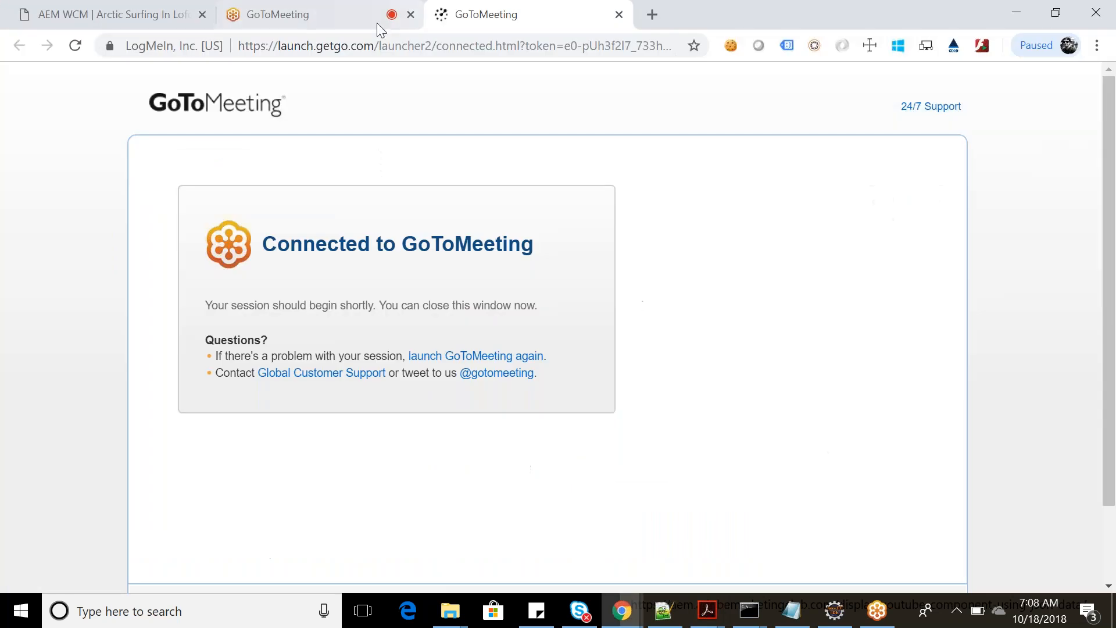
{"action": "left_click", "coordinate": [250, 45]}
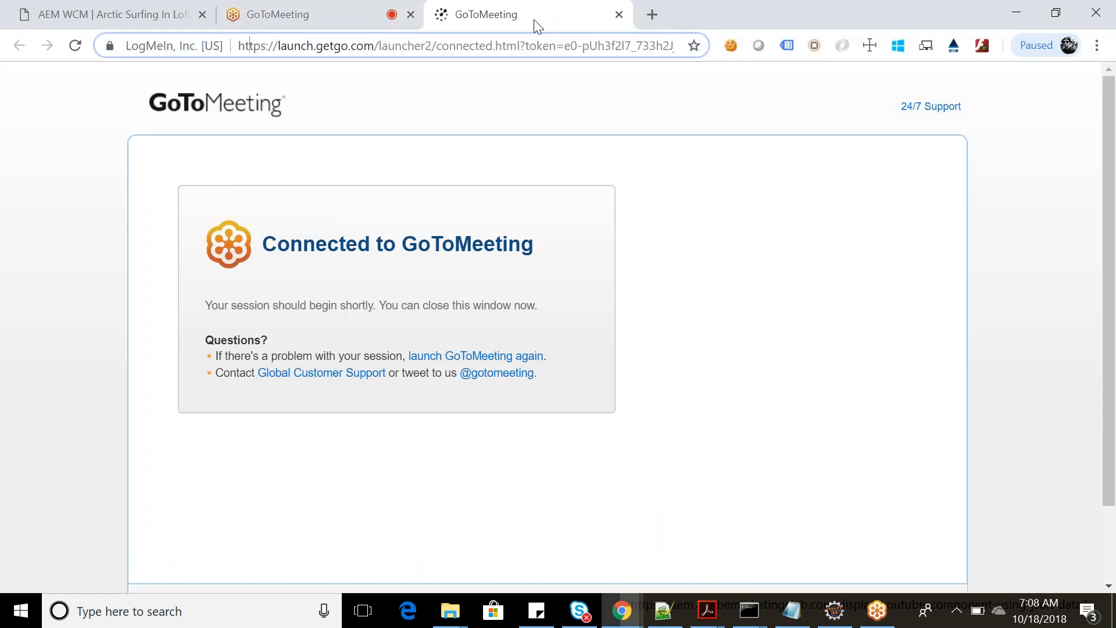
{"action": "left_click", "coordinate": [410, 14]}
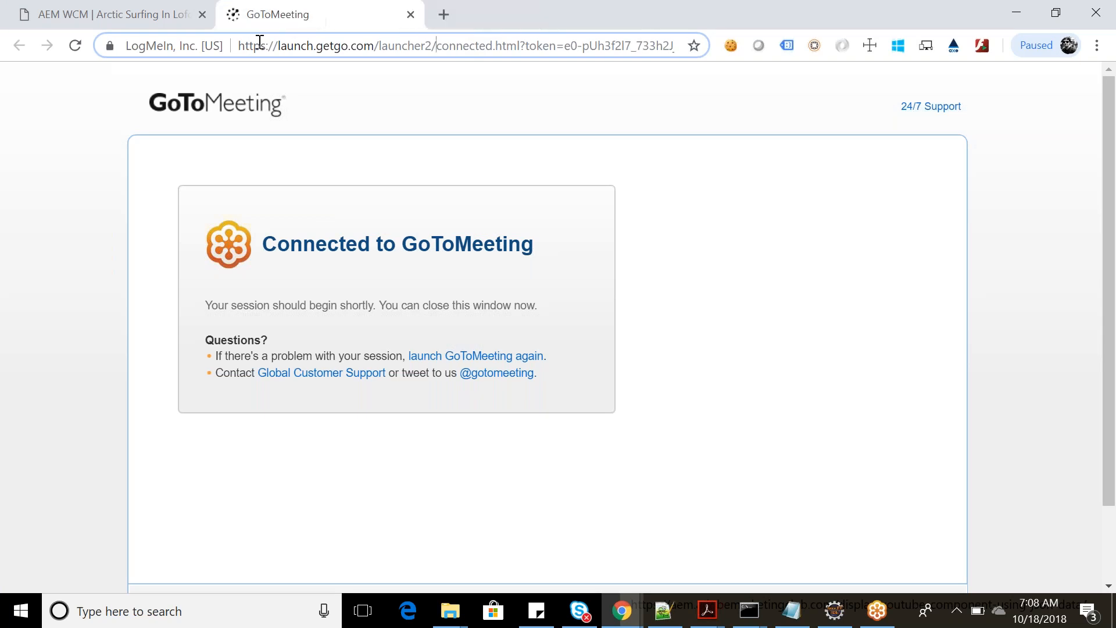
{"action": "key", "text": "ctrl+a"}
{"action": "key", "text": "ctrl+v"}
{"action": "key", "text": "ctrl+v"}
{"action": "key", "text": "ctrl+a"}
{"action": "type", "text": "localhost:4506"}
{"action": "key", "text": "BackSpace"}
{"action": "type", "text": "2/welc"}
{"action": "key", "text": "Return"}
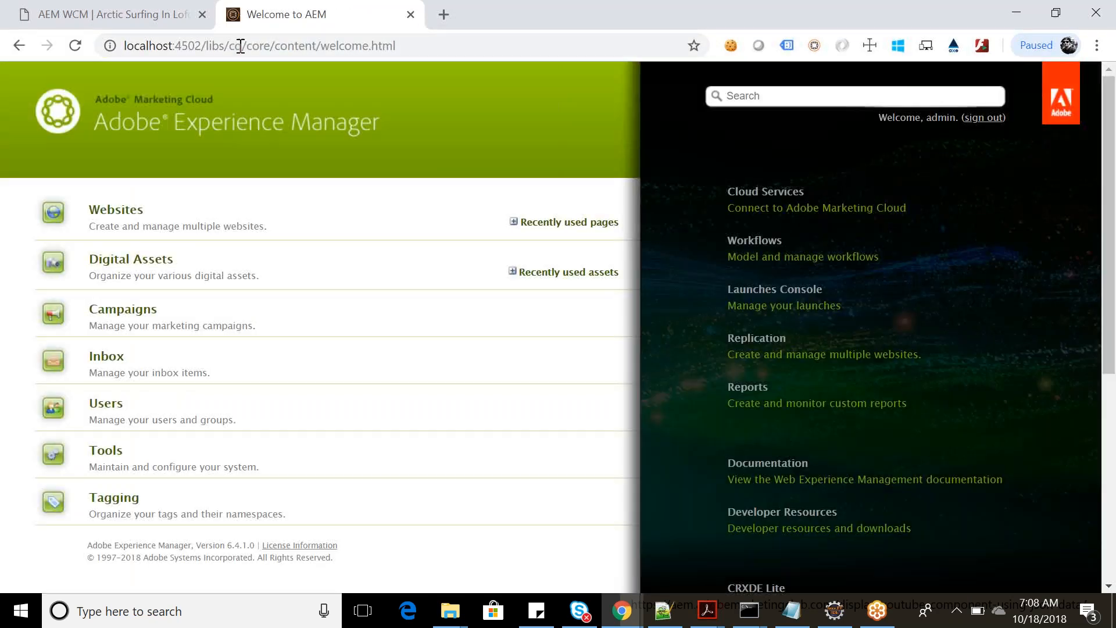
Open the touch UI start page at localhost:4502/aem/start.html in a new browser tab.
{"action": "left_click", "coordinate": [205, 45]}
{"action": "left_click_drag", "start_coordinate": [205, 46], "coordinate": [441, 23]}
{"action": "key", "text": "ctrl+t"}
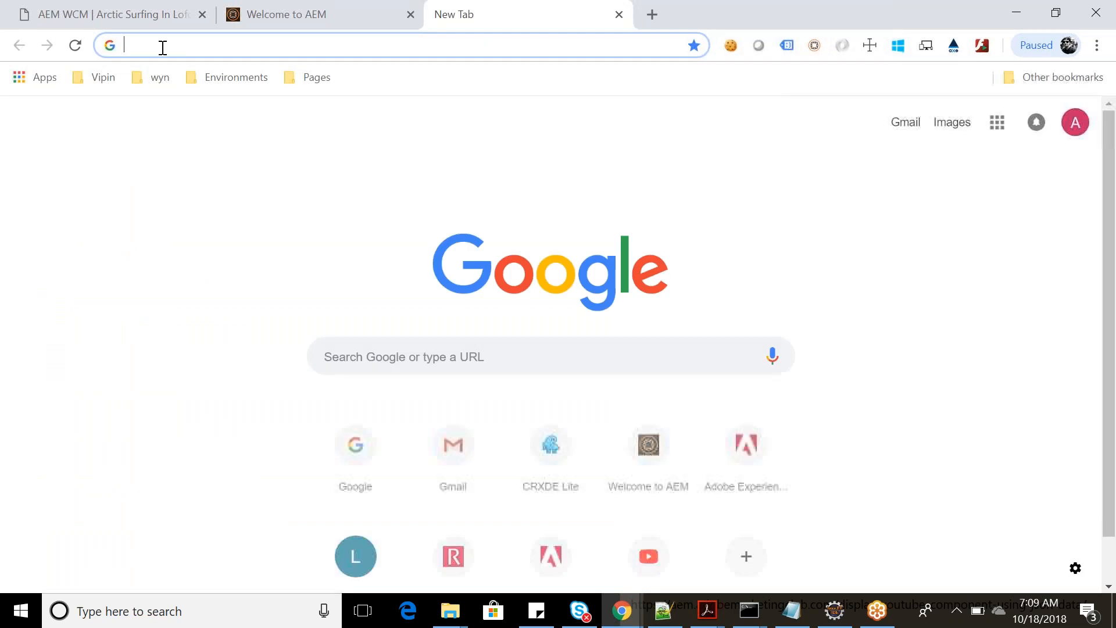
{"action": "type", "text": "localhost:4506"}
{"action": "key", "text": "BackSpace"}
{"action": "type", "text": "2/aem/"}
{"action": "key", "text": "Return"}
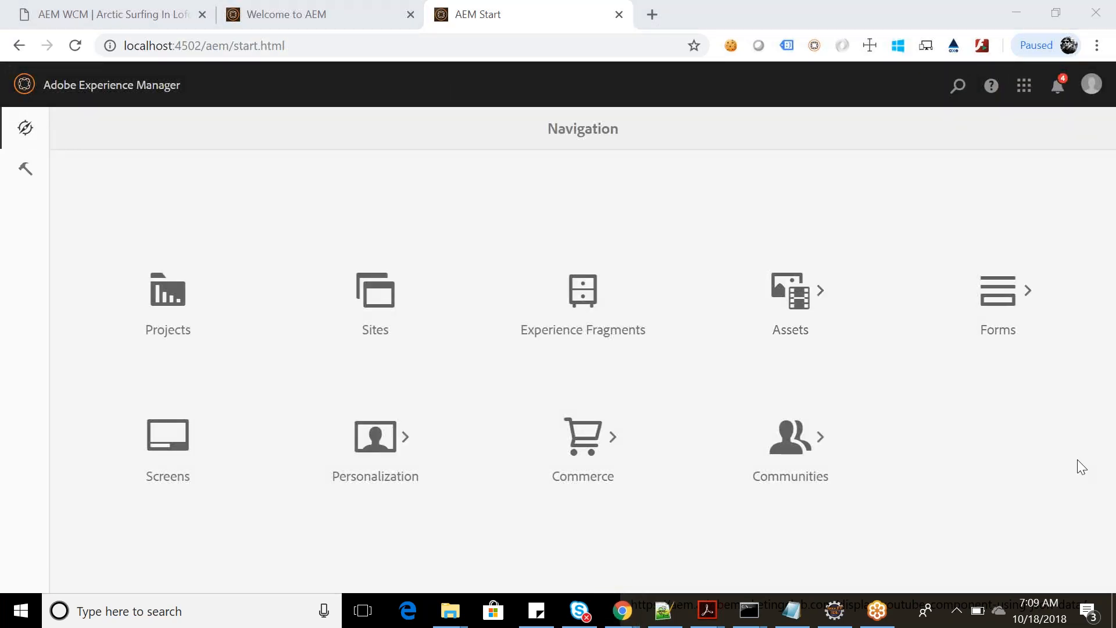
Return to the Welcome to AEM page and reload it through the short address localhost:4502/welcome.
{"action": "left_click", "coordinate": [319, 7]}
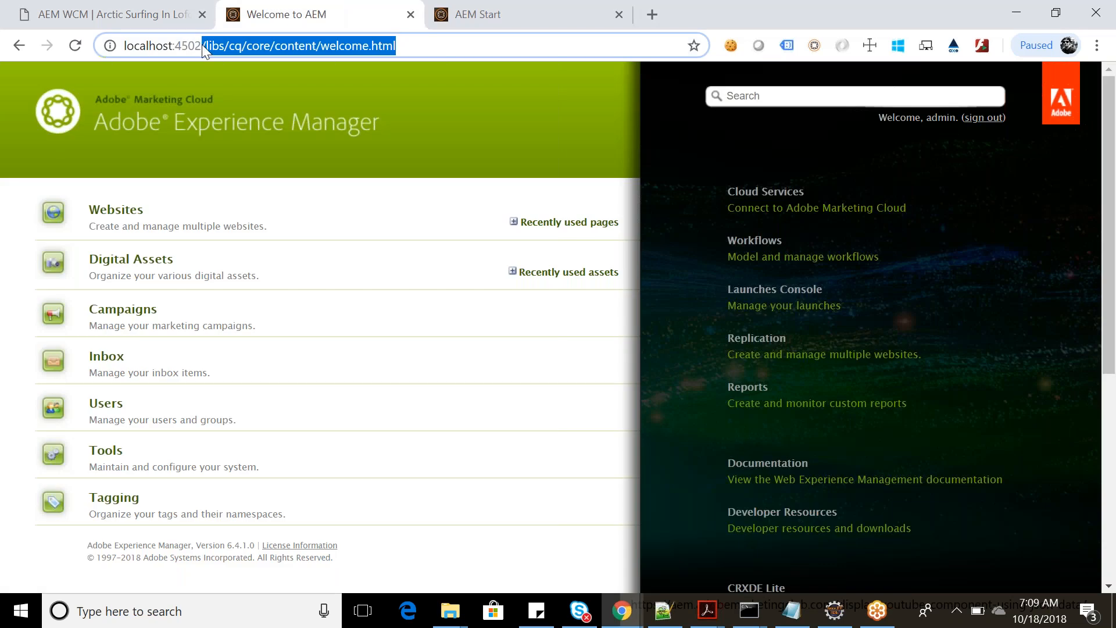
{"action": "left_click", "coordinate": [234, 42]}
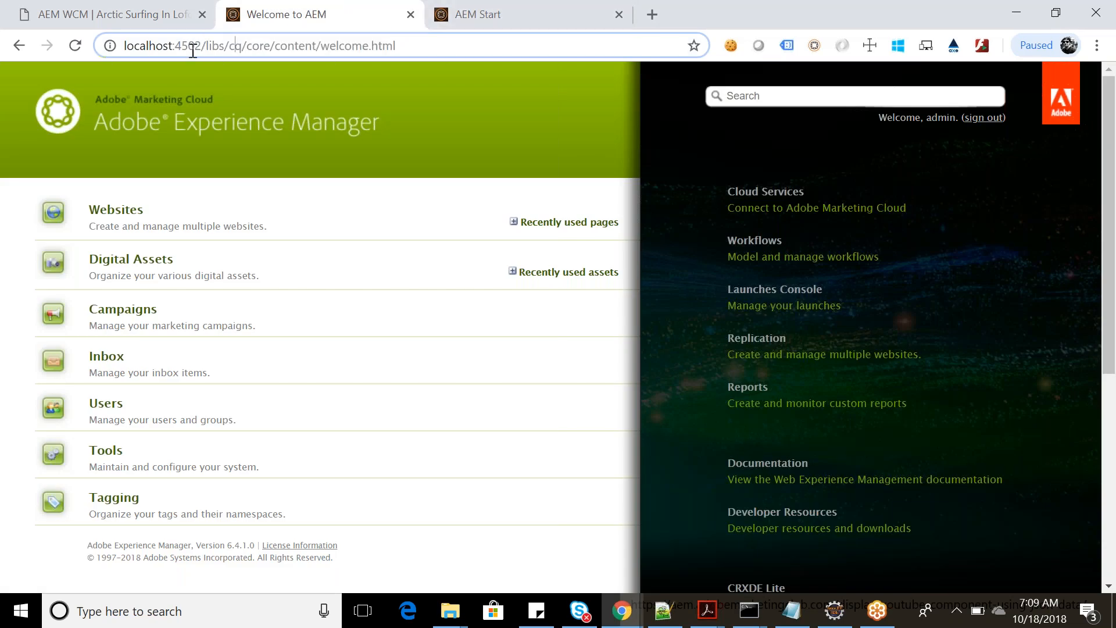
{"action": "left_click_drag", "start_coordinate": [208, 45], "coordinate": [577, 59]}
{"action": "type", "text": "welcom"}
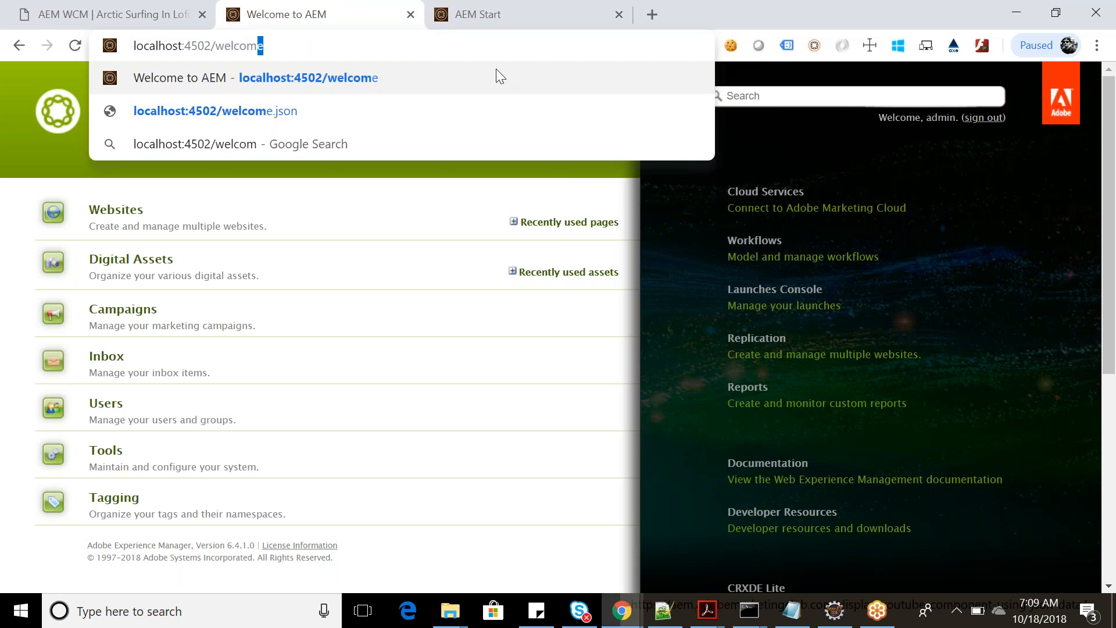
{"action": "type", "text": "e"}
{"action": "key", "text": "Return"}
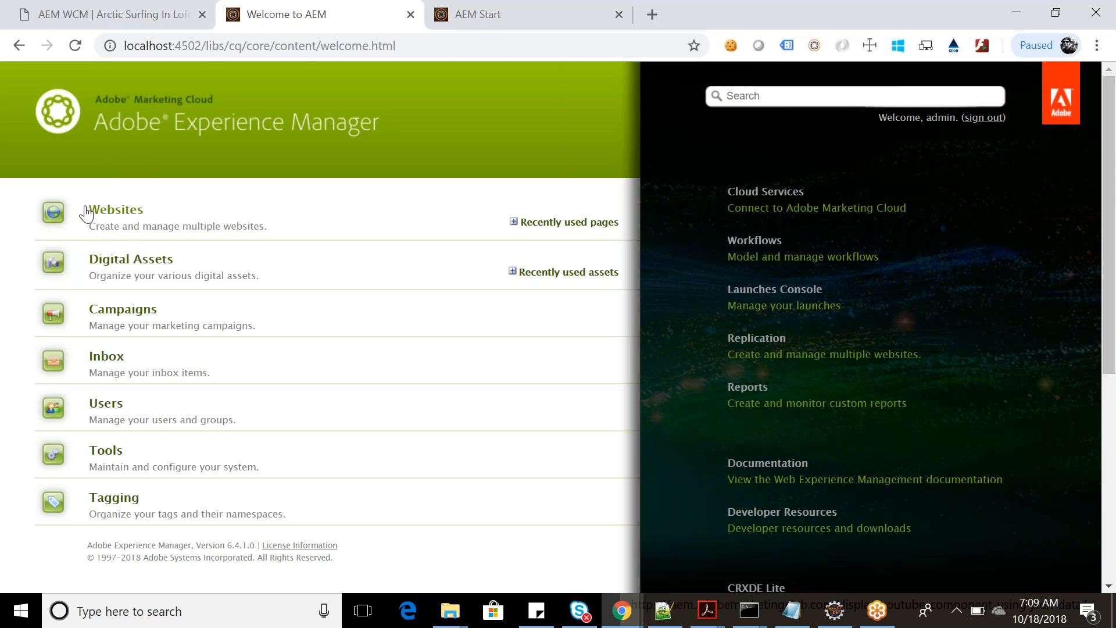
Open the Websites console and expand the We.Retail site to show its country pages.
{"action": "left_click", "coordinate": [116, 214]}
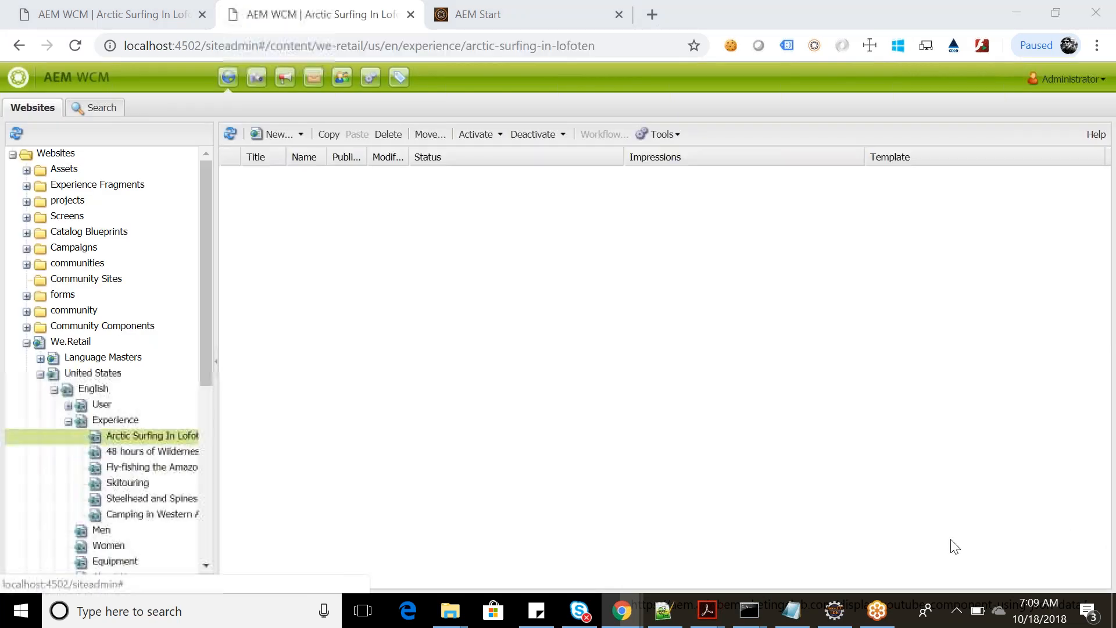
{"action": "left_click", "coordinate": [27, 341]}
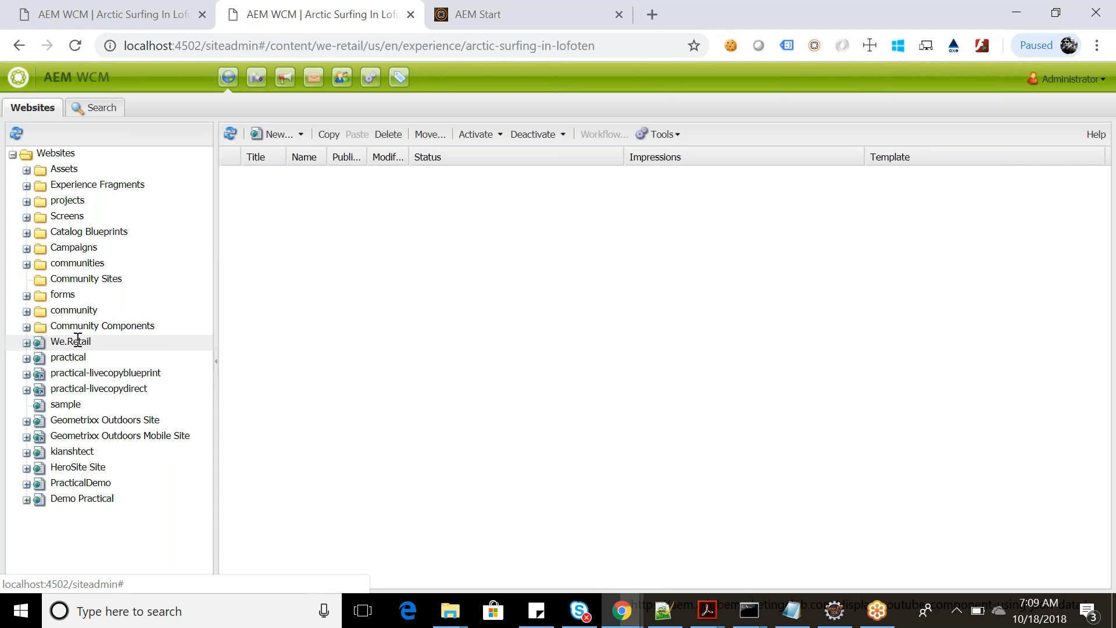
{"action": "left_click", "coordinate": [26, 343]}
{"action": "left_click", "coordinate": [41, 375]}
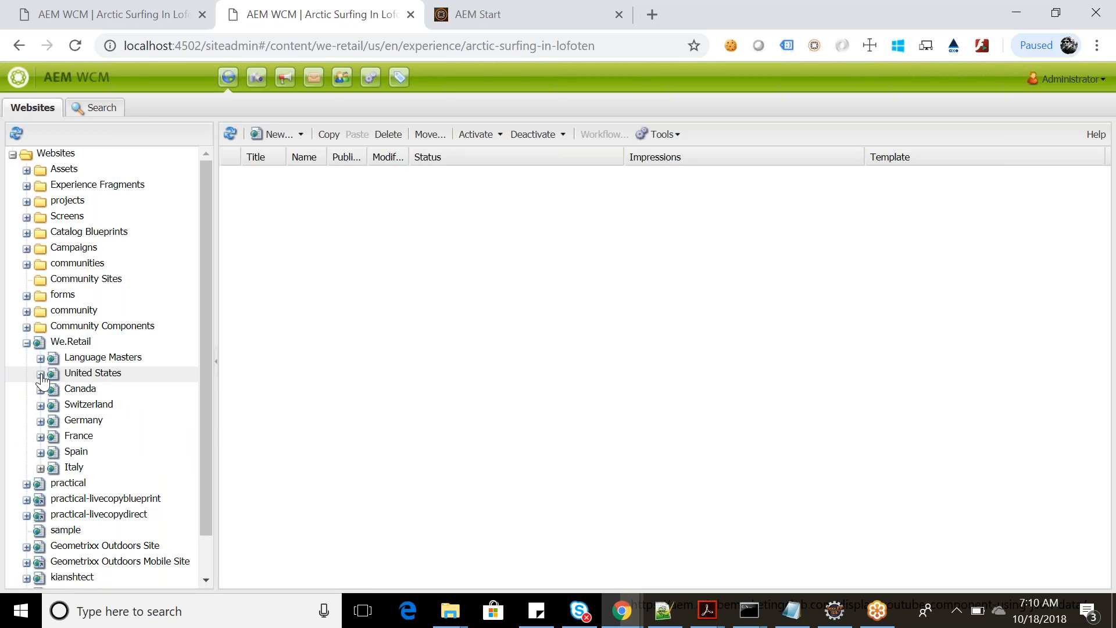
{"action": "left_click", "coordinate": [26, 343]}
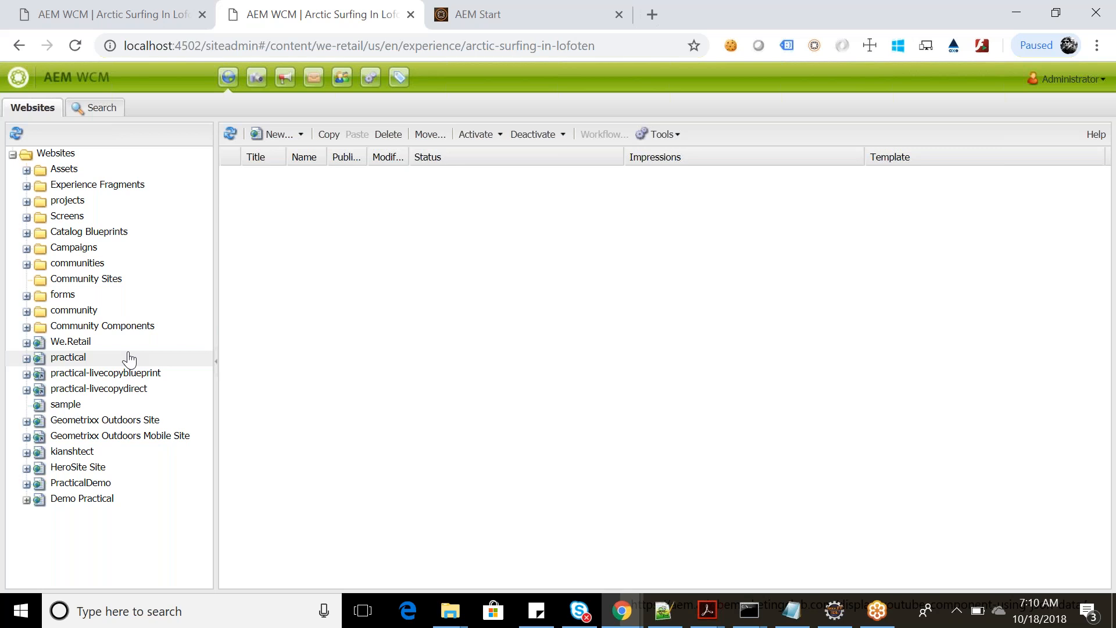
{"action": "left_click", "coordinate": [26, 344]}
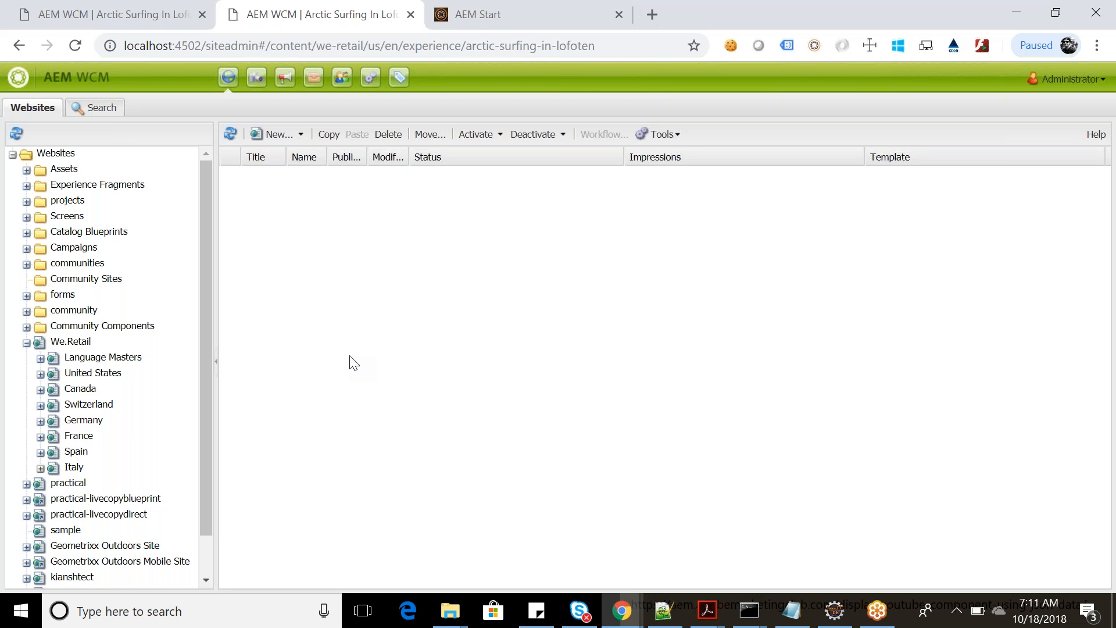
Switch to Day2_PDF.pdf and review the Geometrixx installation section, including the package name cq-geometrixx-all-pkg-5.10.68.zip.
{"action": "key", "text": "alt+Tab"}
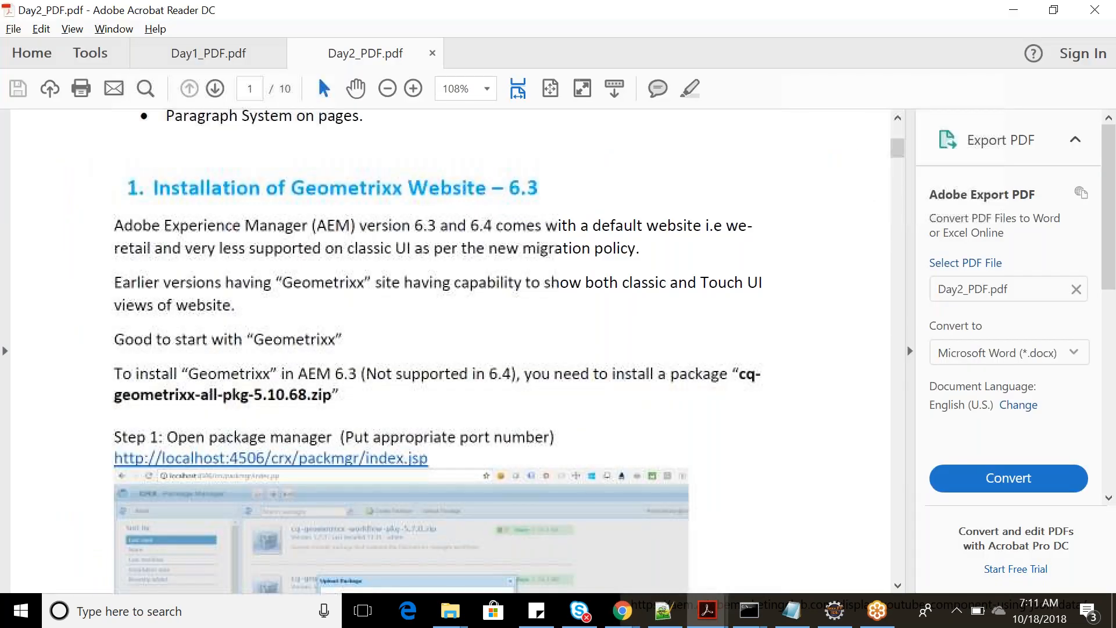
{"action": "scroll", "coordinate": [343, 238], "scroll_direction": "down", "scroll_amount": 3}
{"action": "left_click_drag", "start_coordinate": [342, 238], "coordinate": [108, 241]}
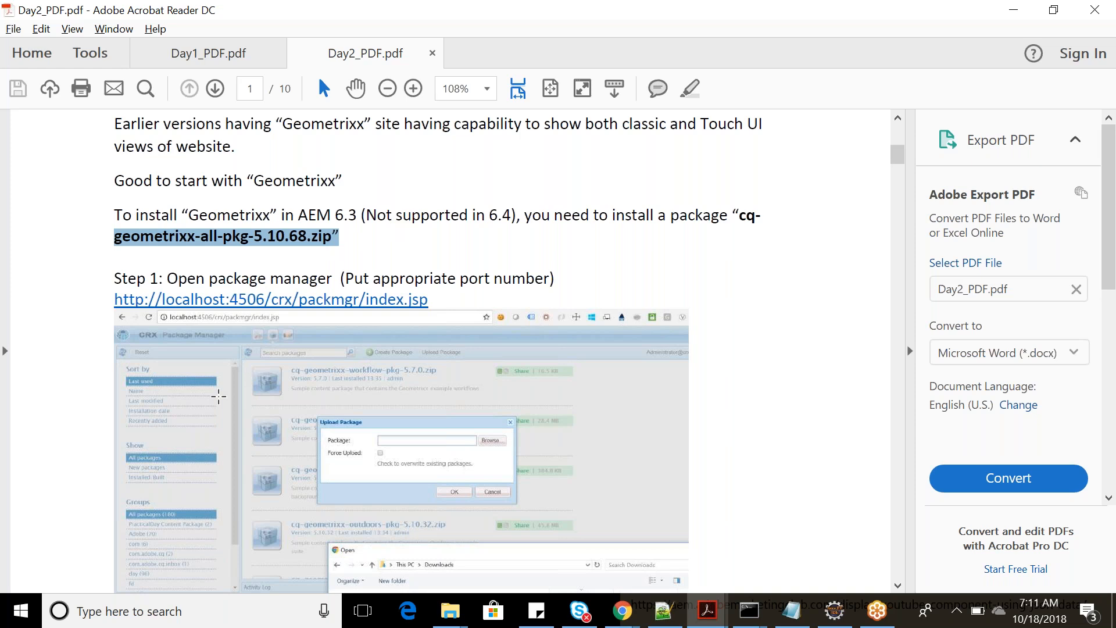
{"action": "scroll", "coordinate": [219, 396], "scroll_direction": "down", "scroll_amount": 1}
{"action": "scroll", "coordinate": [218, 396], "scroll_direction": "down", "scroll_amount": 8}
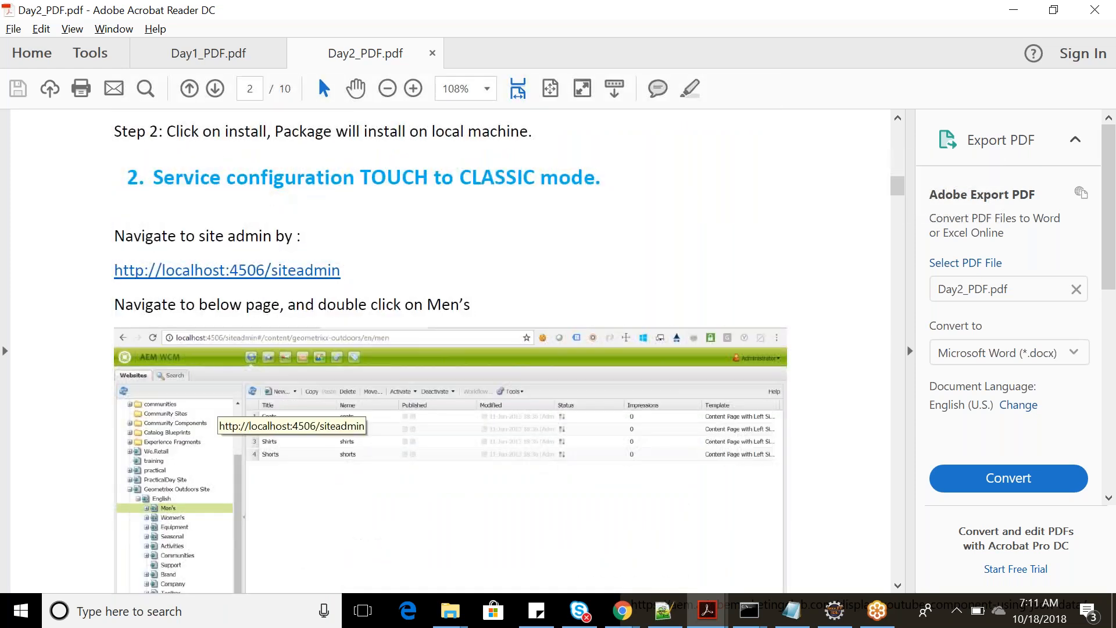
{"action": "scroll", "coordinate": [219, 396], "scroll_direction": "up", "scroll_amount": 8}
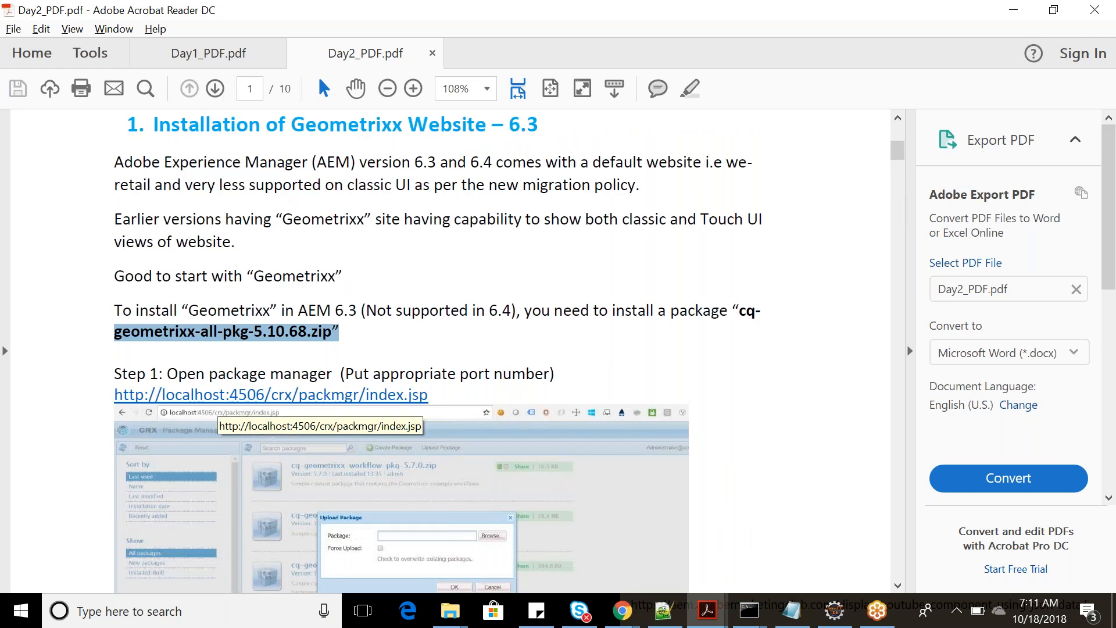
Back in Chrome, expand We.Retail's Language Masters and English branches and open the experience page's child list.
{"action": "key", "text": "alt+Tab"}
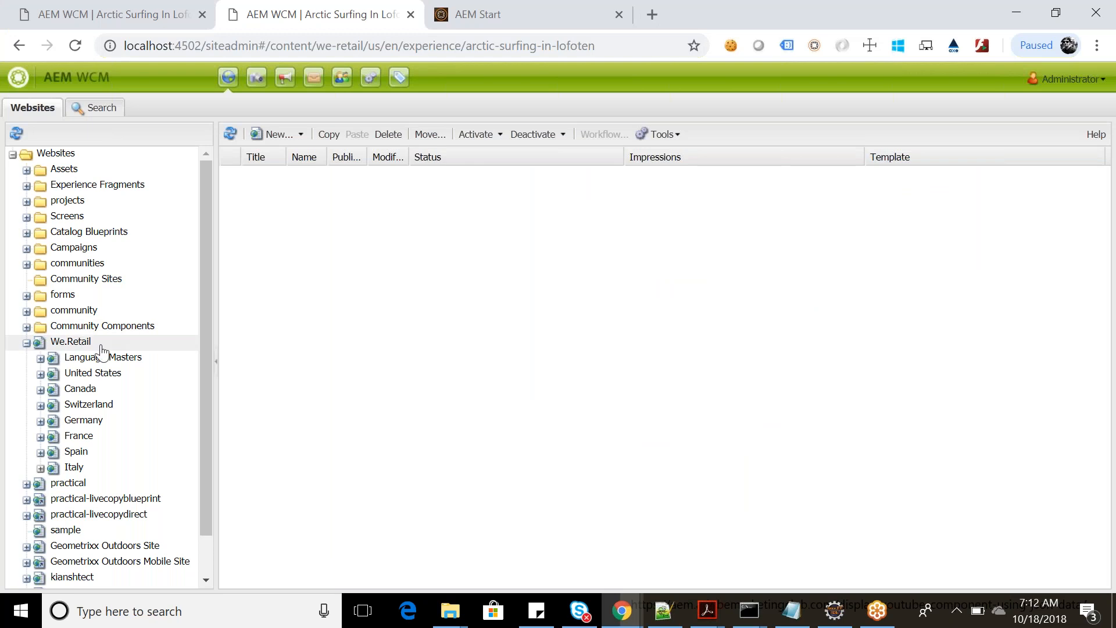
{"action": "left_click", "coordinate": [40, 359]}
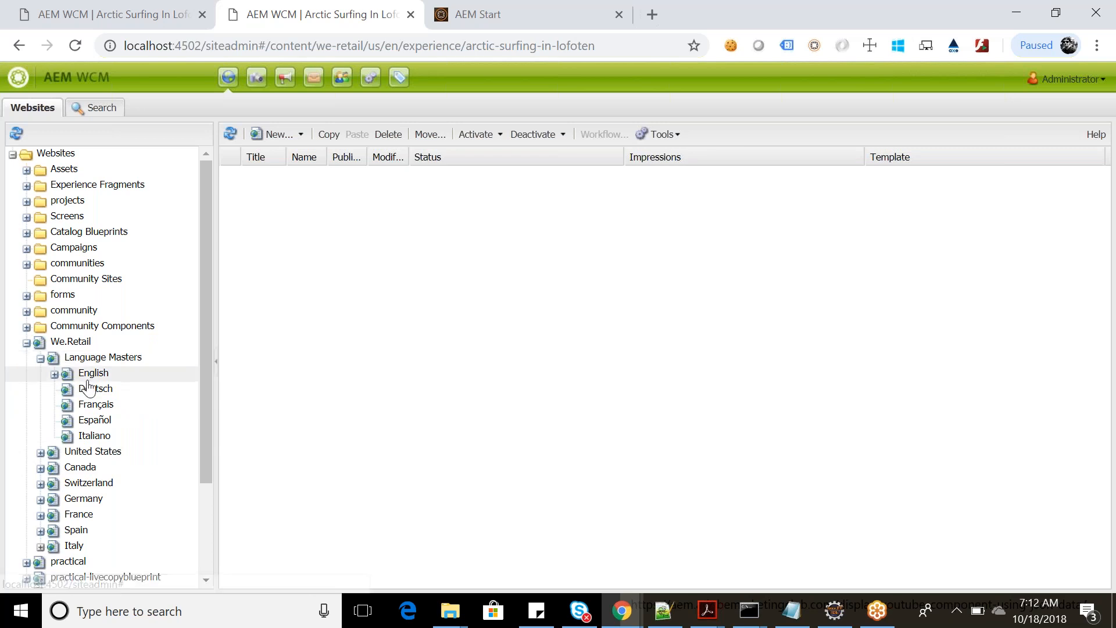
{"action": "left_click", "coordinate": [55, 374]}
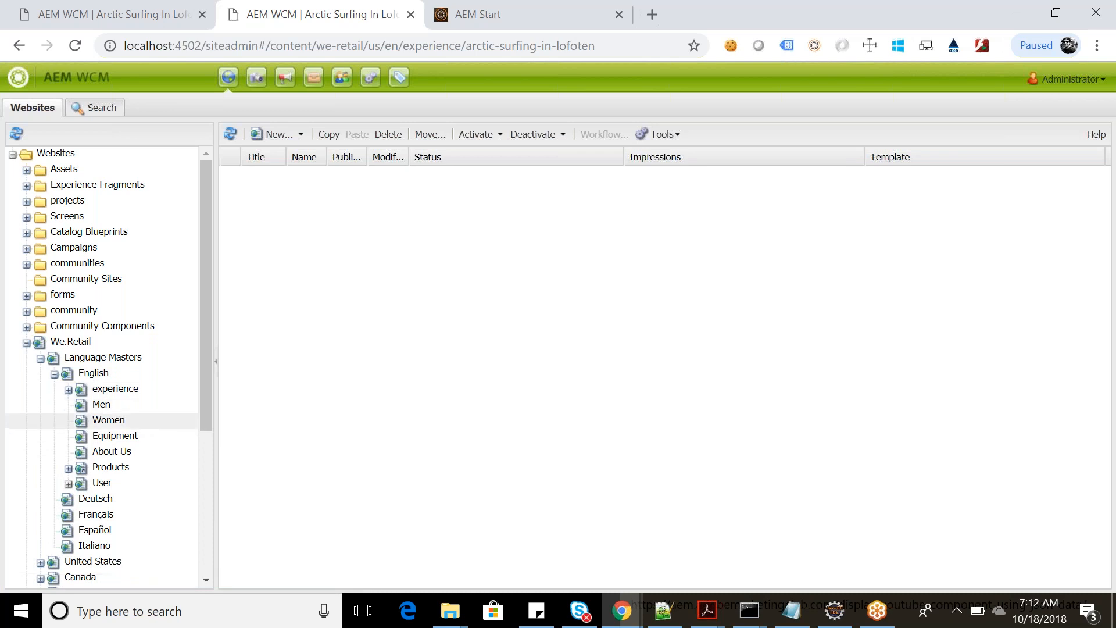
{"action": "left_click", "coordinate": [84, 394]}
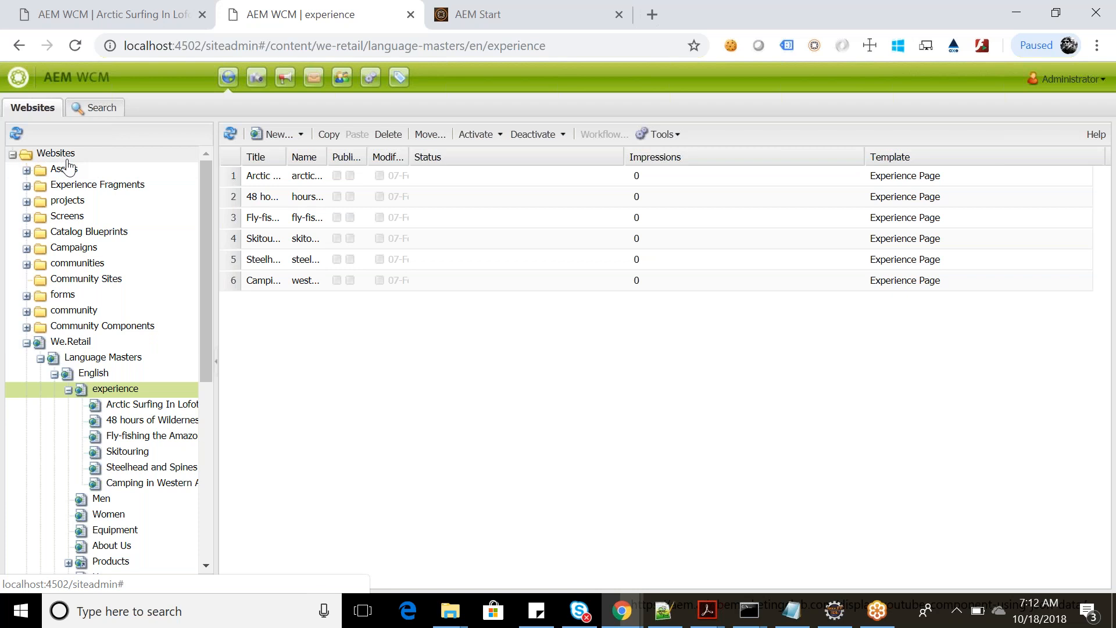
Look over the creation options for new content and highlight /content/we-retail/ in the page address.
{"action": "left_click", "coordinate": [302, 134]}
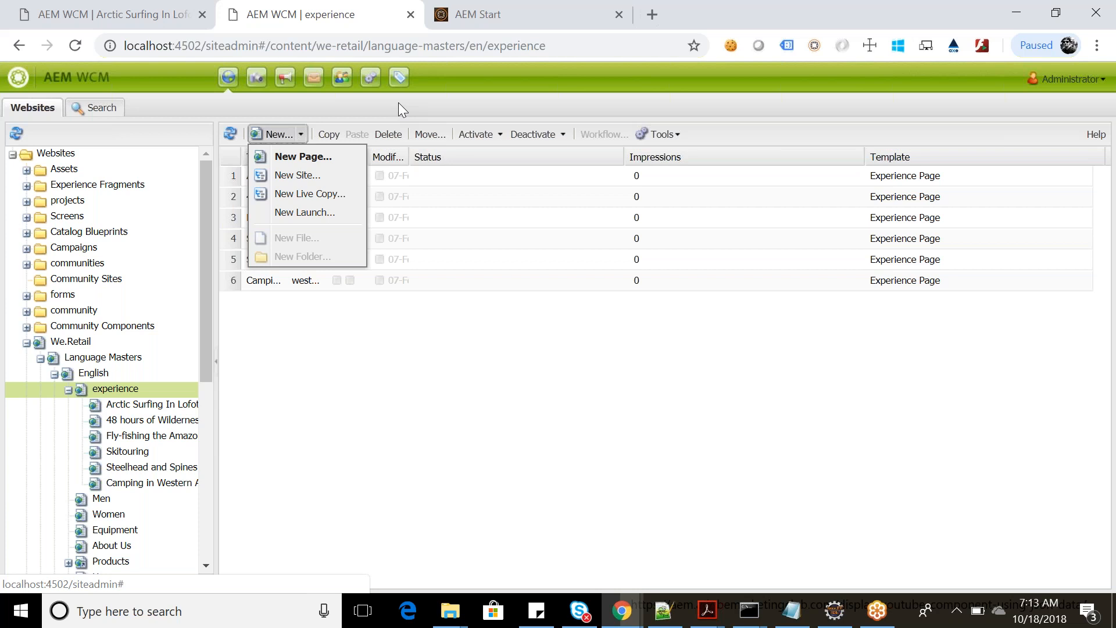
{"action": "left_click", "coordinate": [351, 110]}
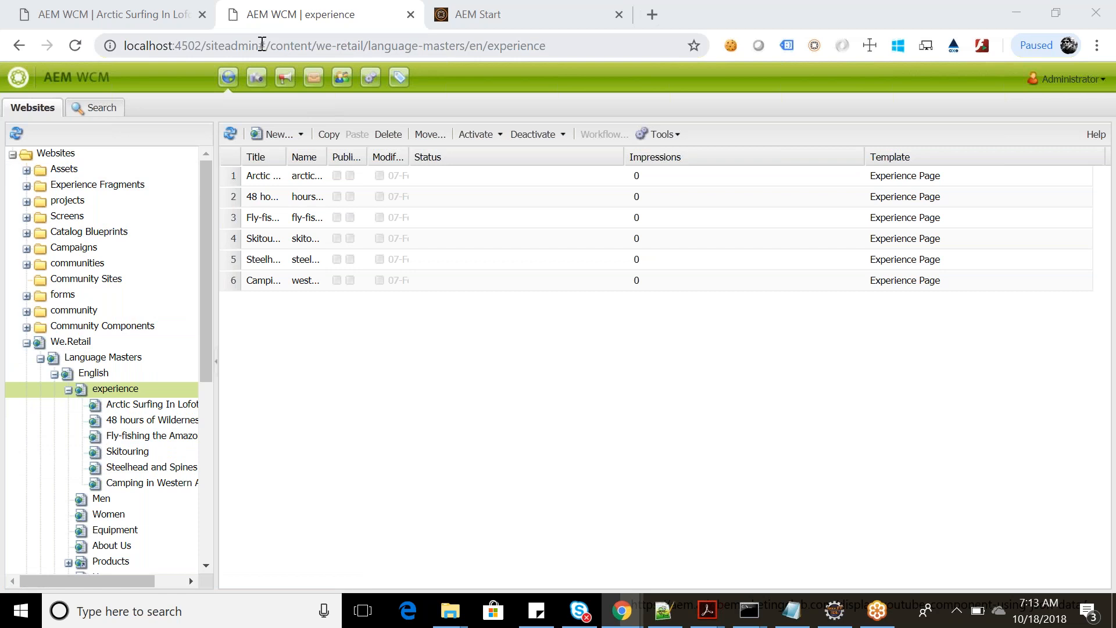
{"action": "left_click_drag", "start_coordinate": [267, 45], "coordinate": [370, 45]}
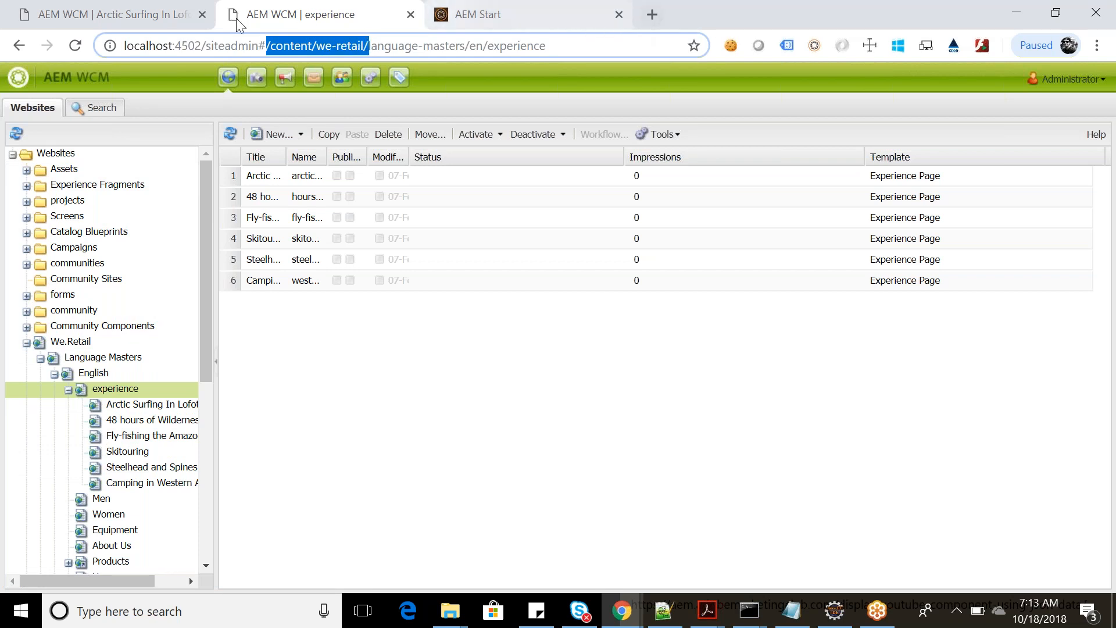
Open the AEM classic welcome page at localhost:4502/welcome in a new browser tab.
{"action": "left_click", "coordinate": [539, 8]}
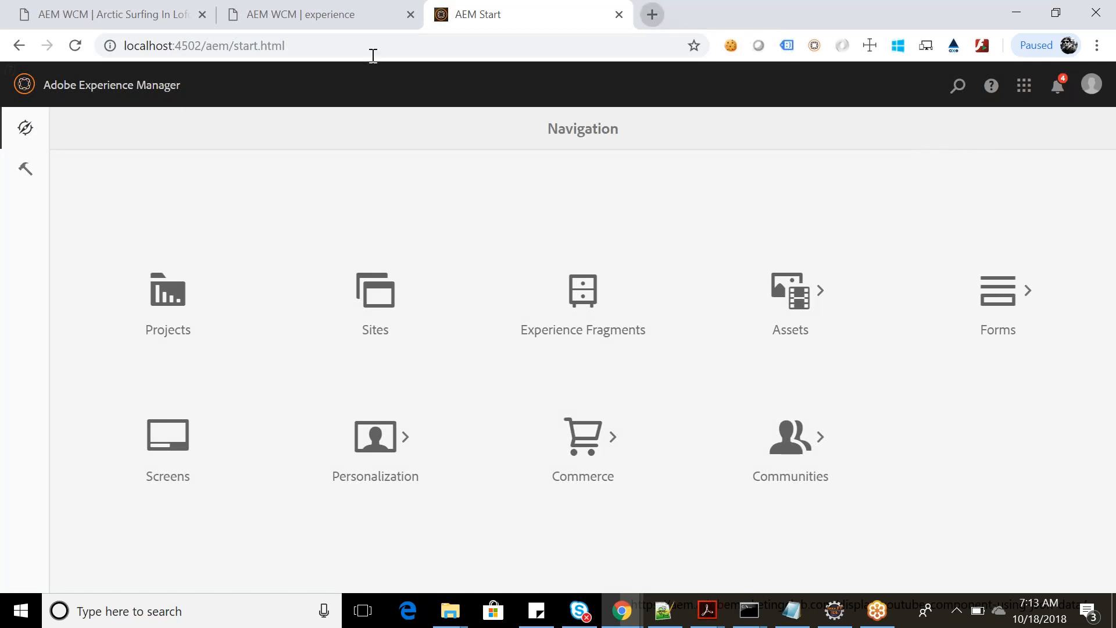
{"action": "key", "text": "ctrl+t"}
{"action": "type", "text": "l"}
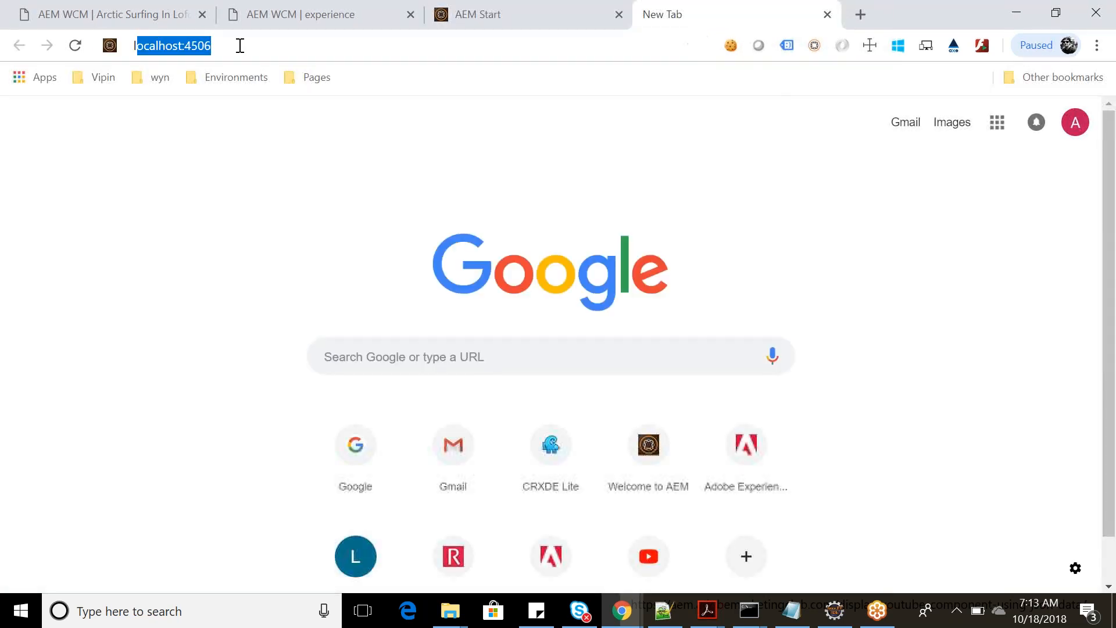
{"action": "type", "text": "oca"}
{"action": "key", "text": "BackSpace"}
{"action": "key", "text": "BackSpace"}
{"action": "key", "text": "BackSpace"}
{"action": "type", "text": "ocalhost:4502/welcome"}
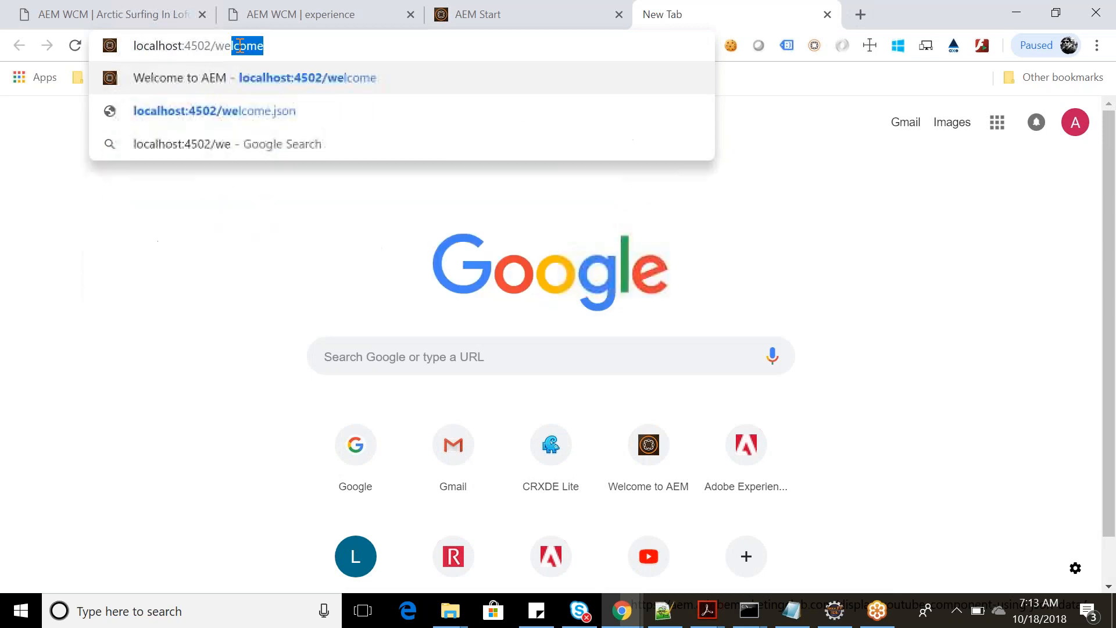
{"action": "key", "text": "Return"}
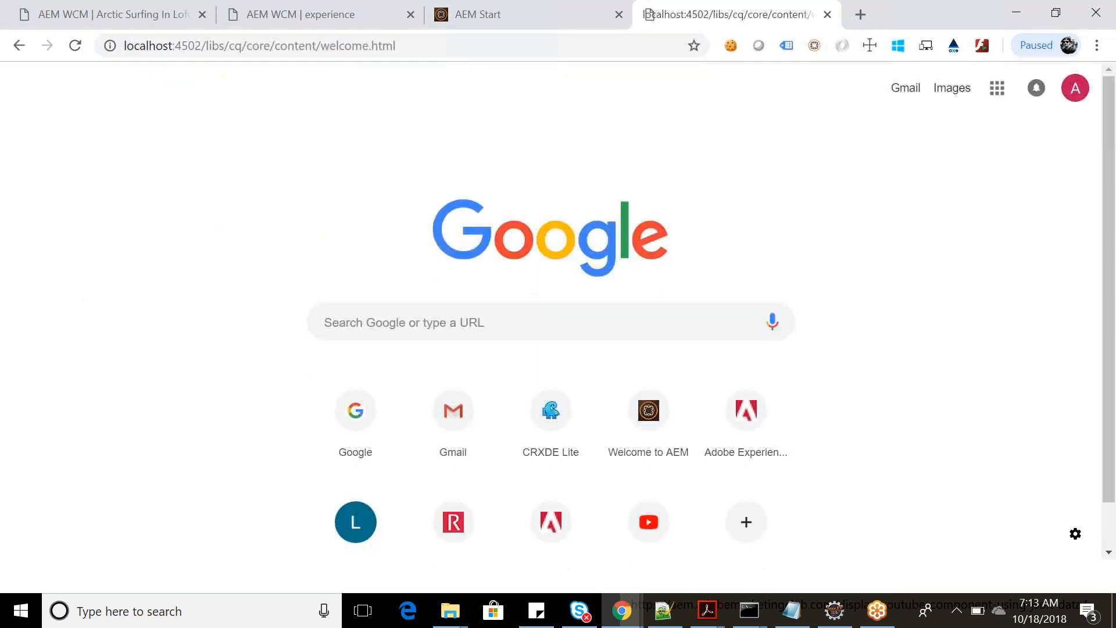
Open CRXDE Lite from the welcome page's developer links and highlight the path in its address.
{"action": "scroll", "coordinate": [720, 413], "scroll_direction": "down", "scroll_amount": 3}
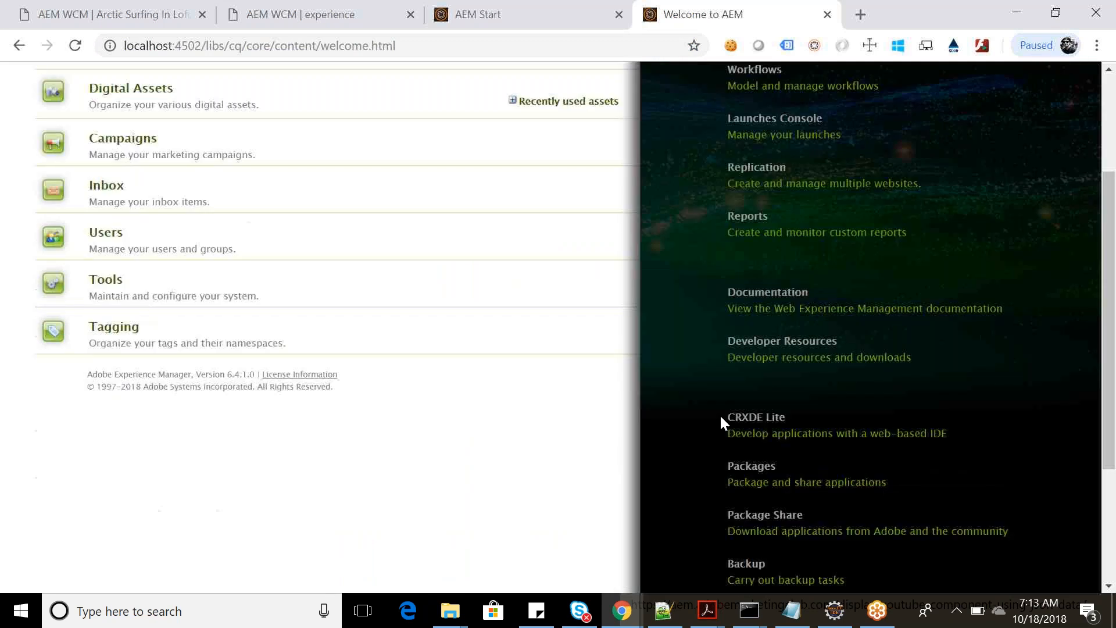
{"action": "scroll", "coordinate": [719, 414], "scroll_direction": "down", "scroll_amount": 3}
{"action": "left_click", "coordinate": [733, 231]}
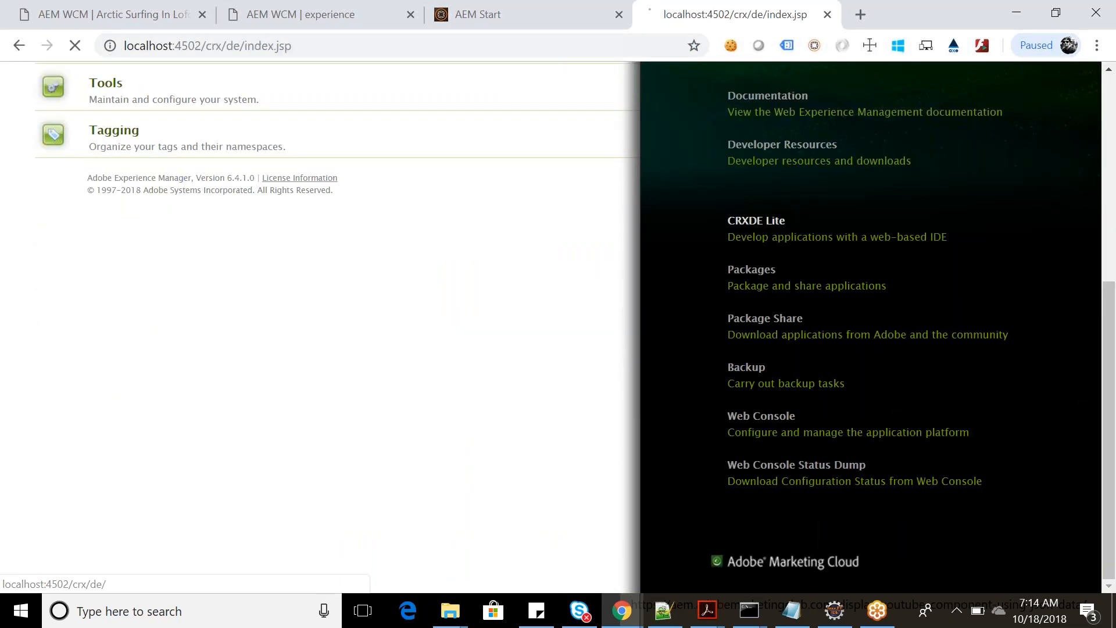
{"action": "left_click_drag", "start_coordinate": [201, 45], "coordinate": [331, 44]}
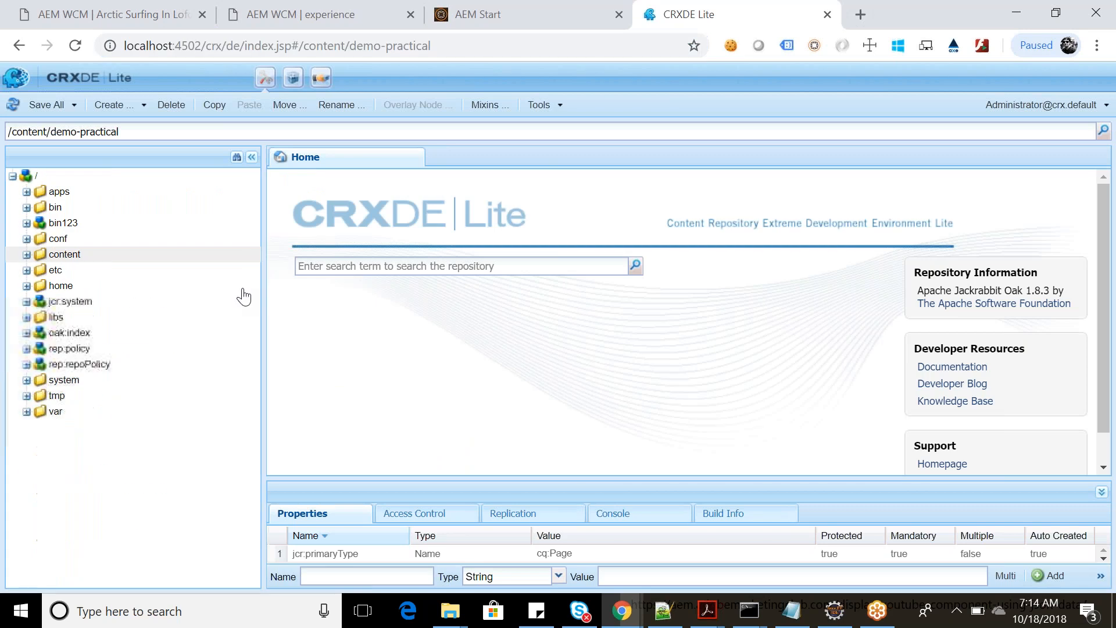
Return to the Websites console, open the Arctic Surfing In Lofoten page in the editor, and examine the page path in its address.
{"action": "left_click", "coordinate": [351, 7]}
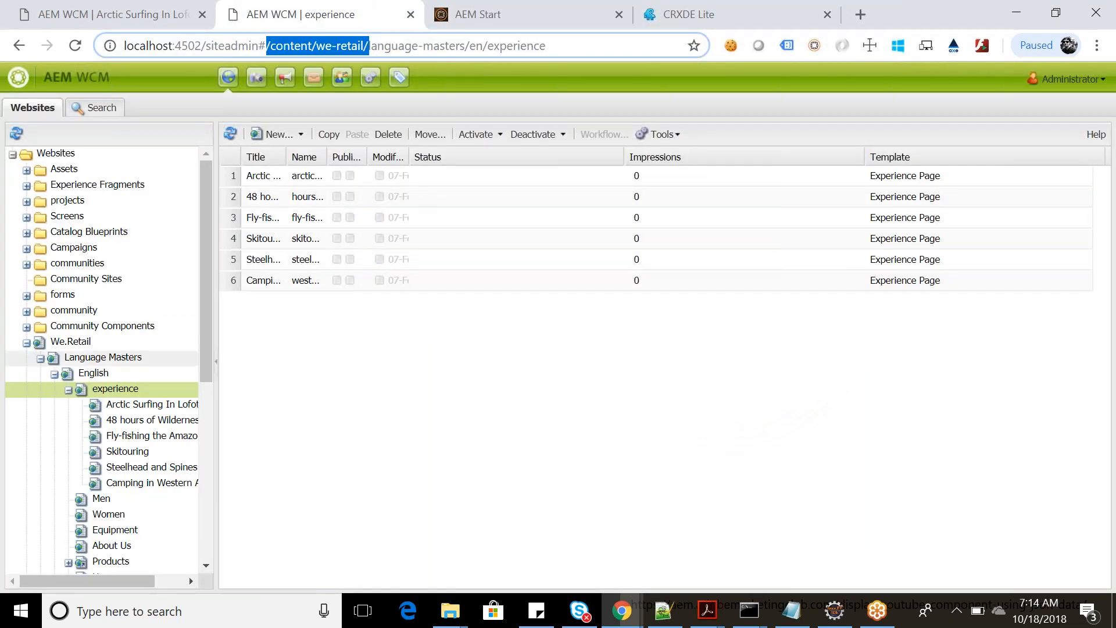
{"action": "left_click", "coordinate": [98, 409]}
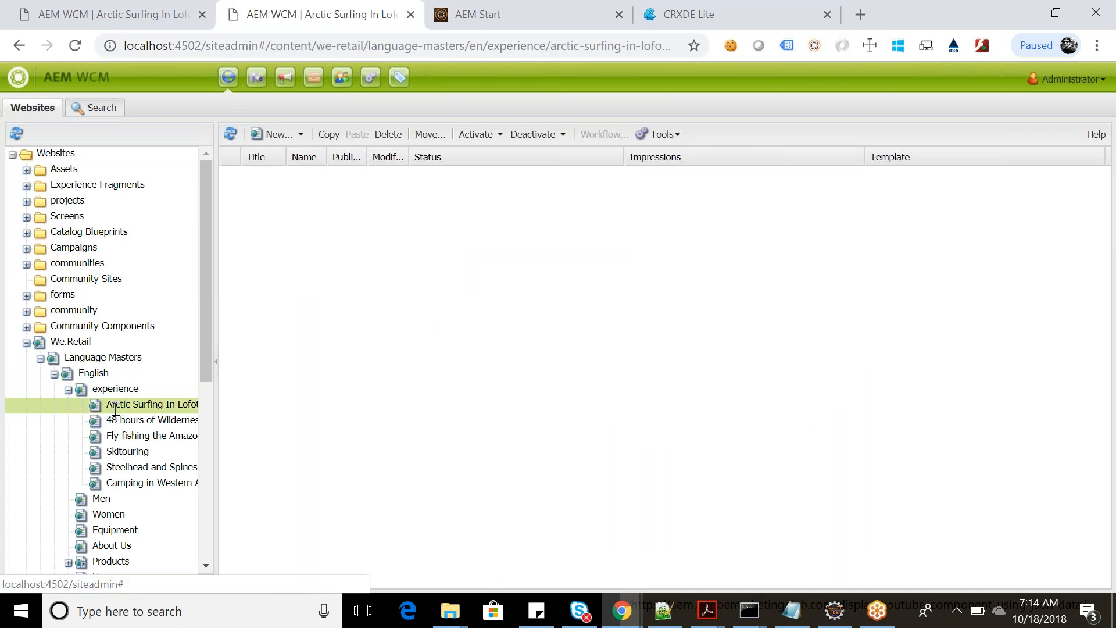
{"action": "double_click", "coordinate": [100, 412]}
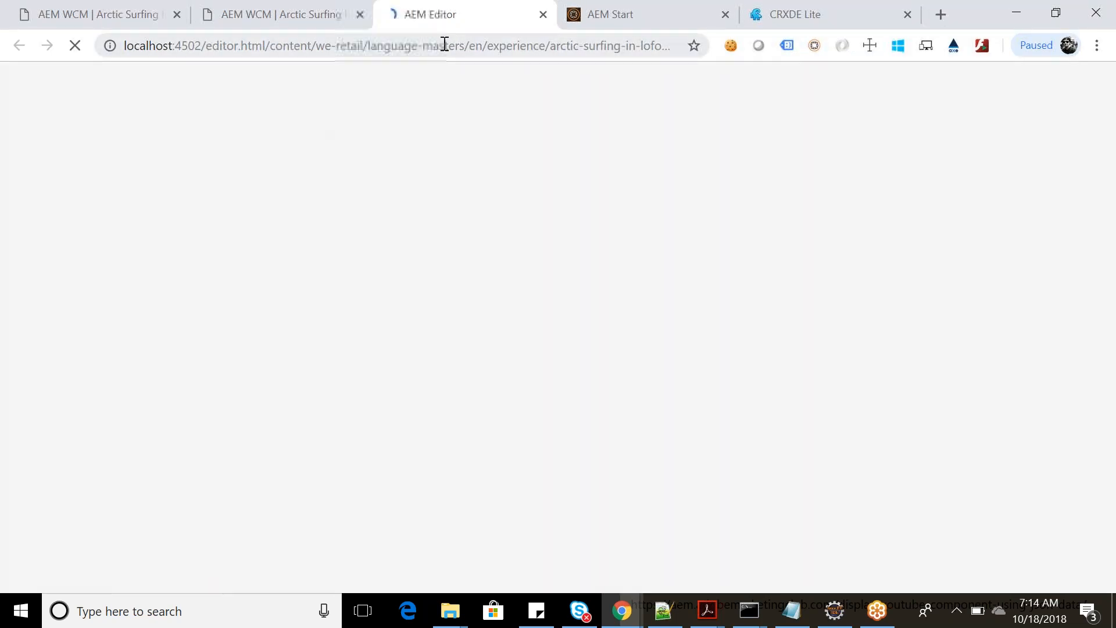
{"action": "left_click_drag", "start_coordinate": [676, 46], "coordinate": [411, 48]}
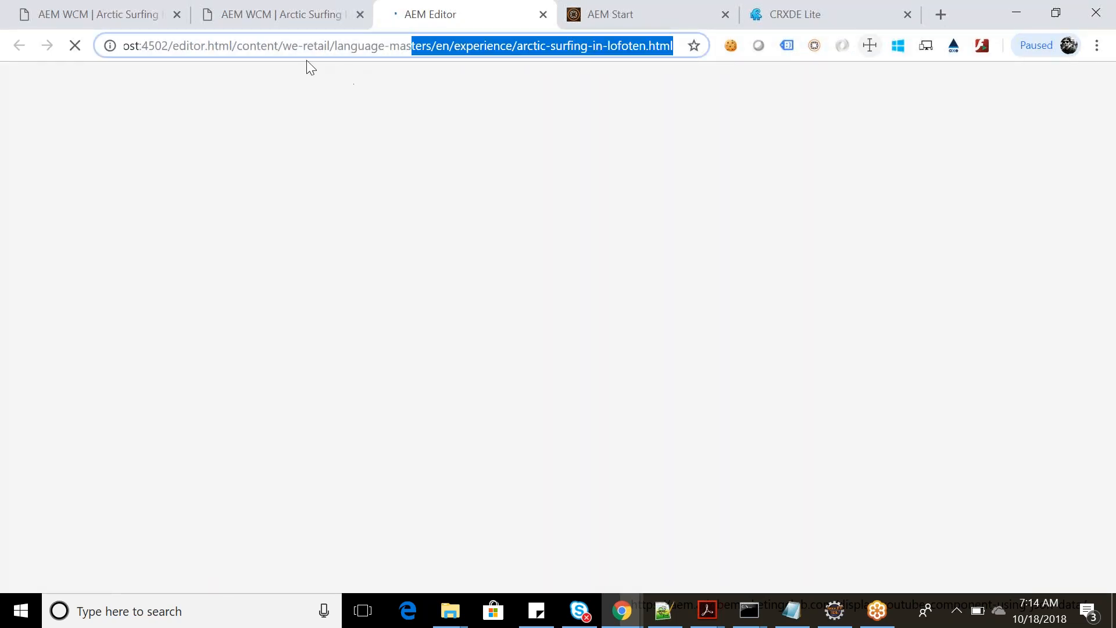
{"action": "left_click", "coordinate": [291, 46]}
In the Websites console address, highlight the /content/ and we-retail parts, comparing them with the root nodes in CRXDE Lite.
{"action": "left_click", "coordinate": [277, 17]}
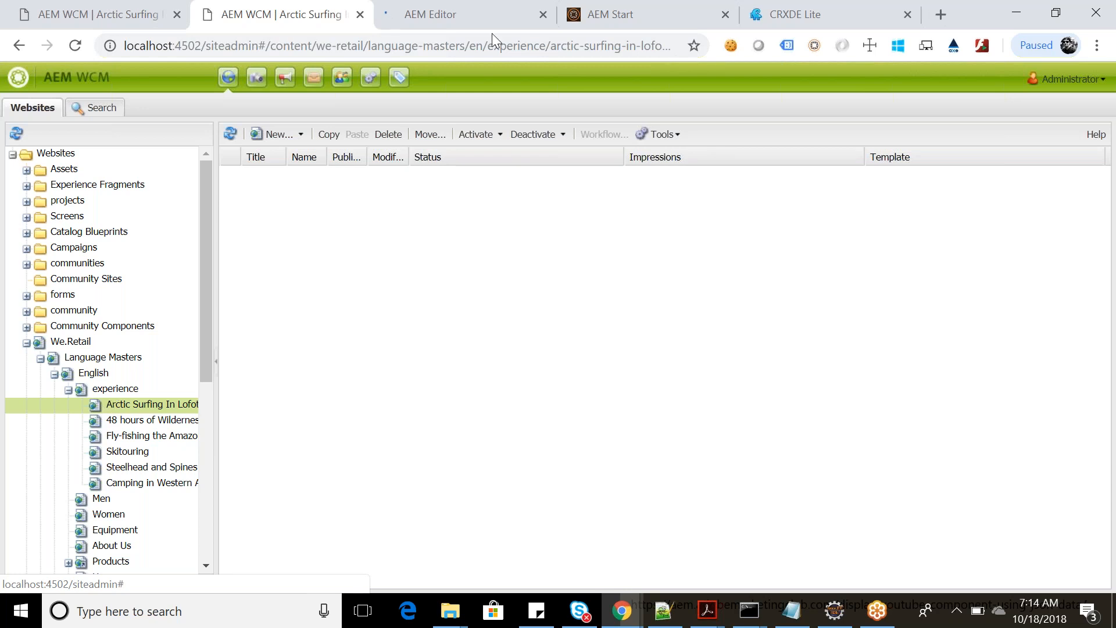
{"action": "left_click", "coordinate": [267, 46]}
{"action": "left_click_drag", "start_coordinate": [267, 46], "coordinate": [319, 45]}
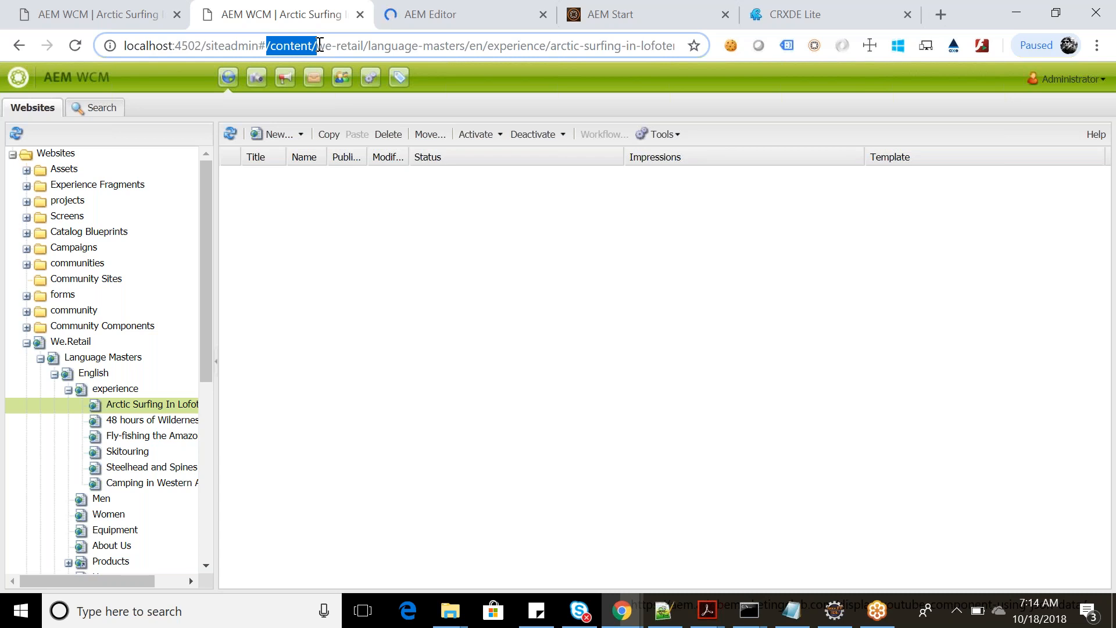
{"action": "left_click", "coordinate": [319, 45]}
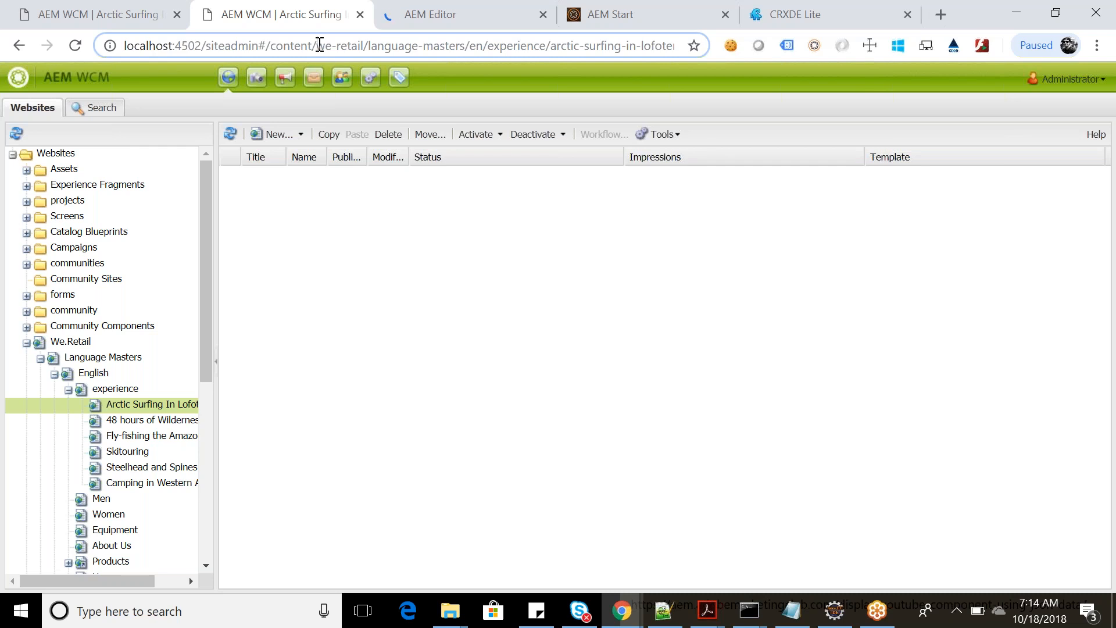
{"action": "double_click", "coordinate": [319, 45]}
{"action": "left_click_drag", "start_coordinate": [319, 45], "coordinate": [367, 45]}
{"action": "left_click", "coordinate": [803, 8]}
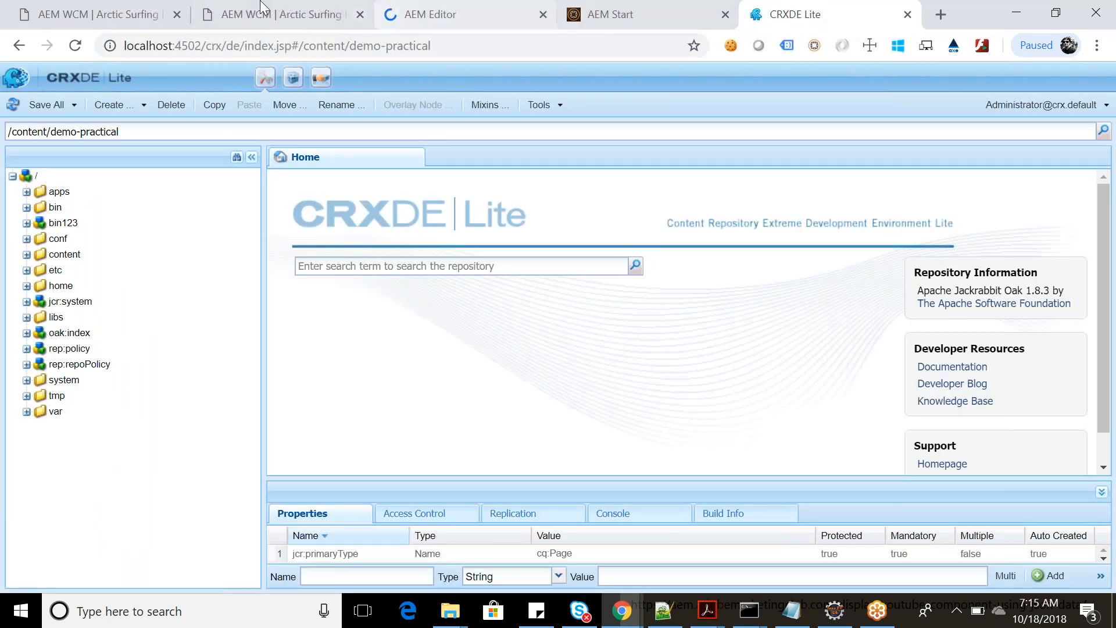
{"action": "left_click", "coordinate": [374, 8]}
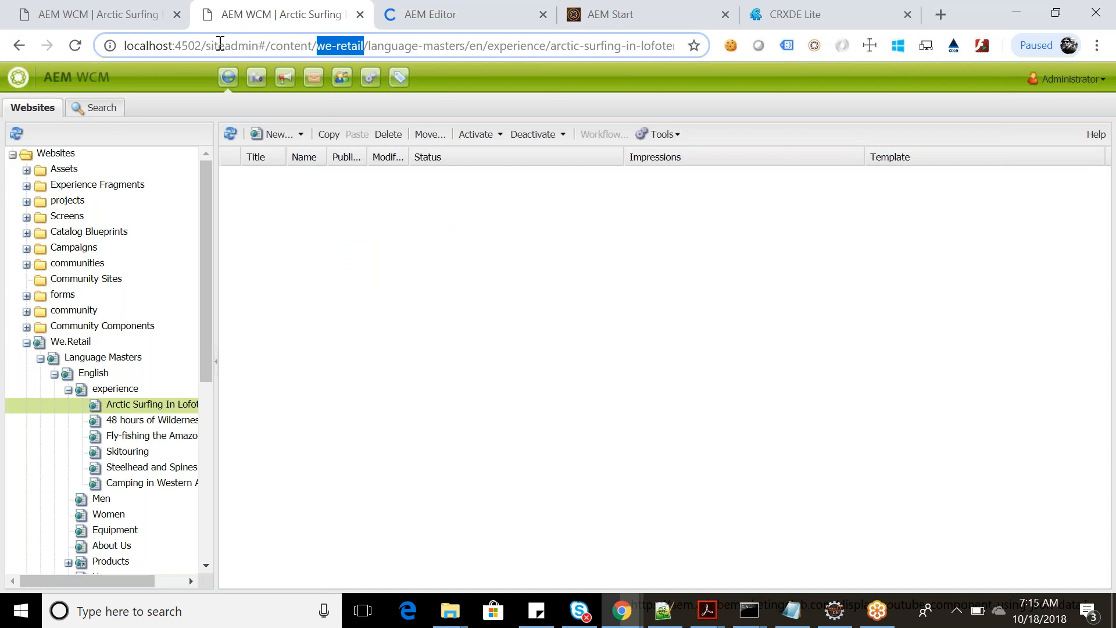
{"action": "left_click_drag", "start_coordinate": [266, 46], "coordinate": [317, 47]}
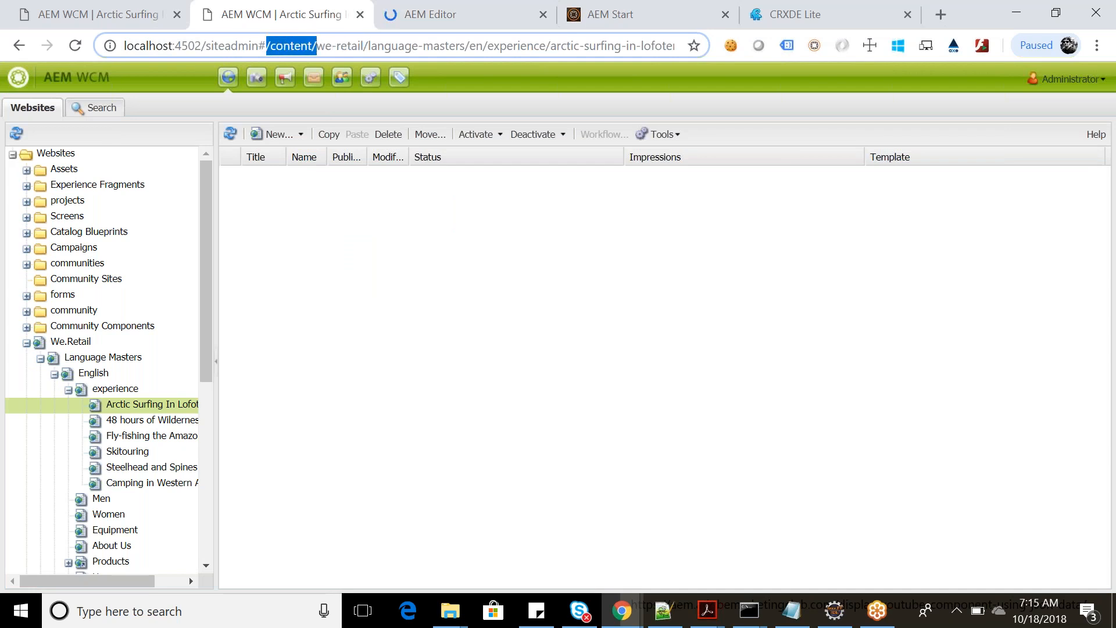
Expand the content node in the CRXDE Lite repository tree and look over its child nodes.
{"action": "left_click", "coordinate": [809, 7]}
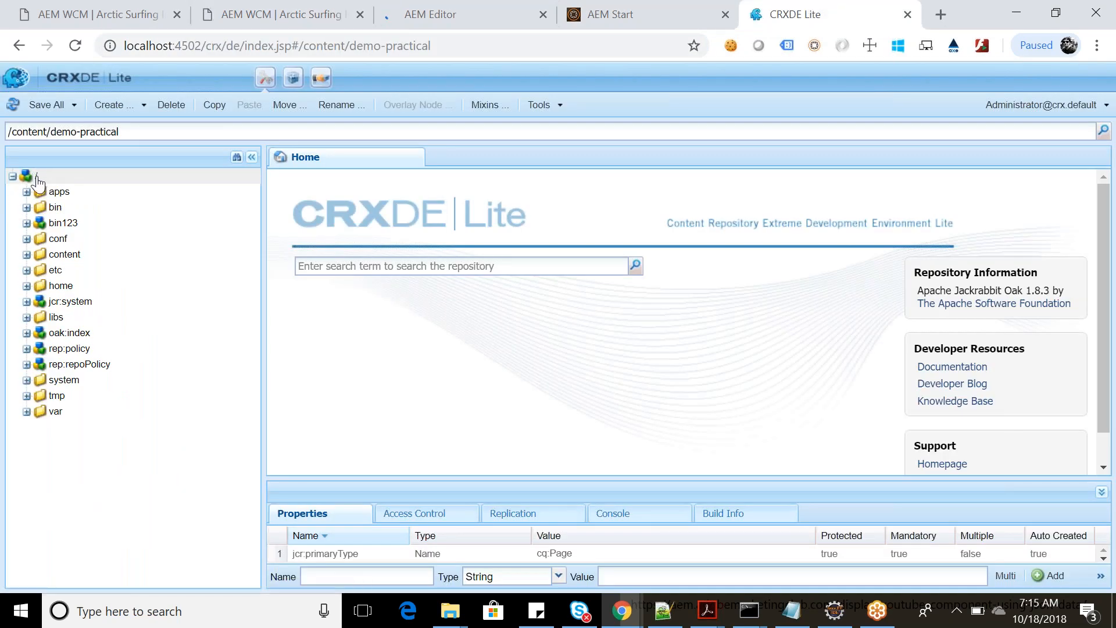
{"action": "double_click", "coordinate": [41, 256]}
{"action": "scroll", "coordinate": [87, 450], "scroll_direction": "down", "scroll_amount": 2}
{"action": "scroll", "coordinate": [99, 459], "scroll_direction": "up", "scroll_amount": 1}
{"action": "scroll", "coordinate": [93, 407], "scroll_direction": "down", "scroll_amount": 1}
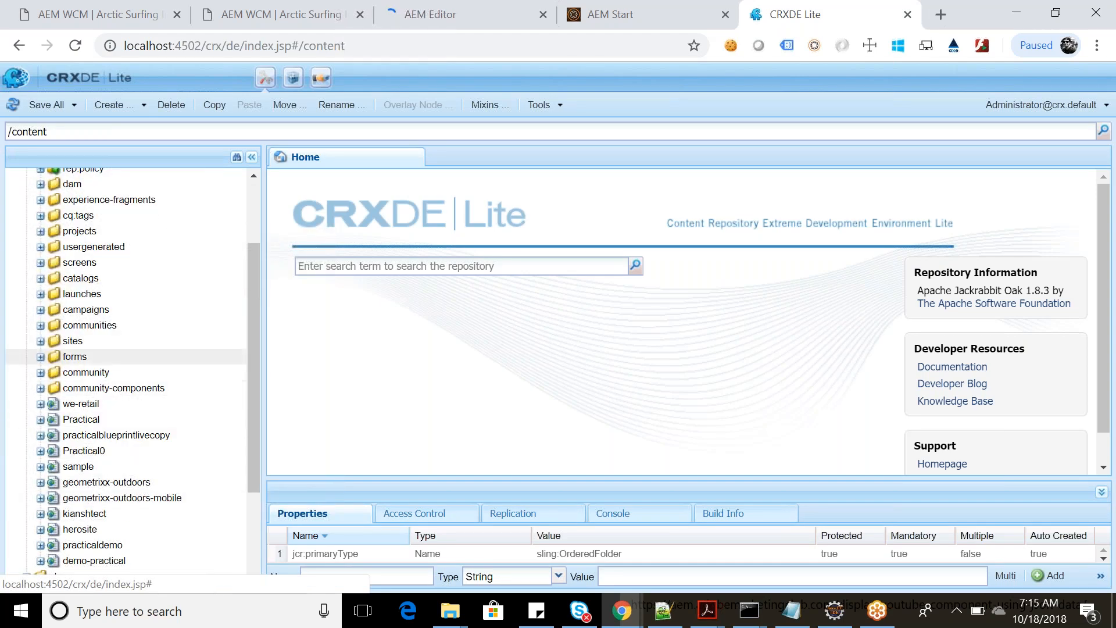
Collapse the We.Retail site in the Websites console to view the top-level sites, and return to CRXDE Lite.
{"action": "left_click", "coordinate": [273, 8]}
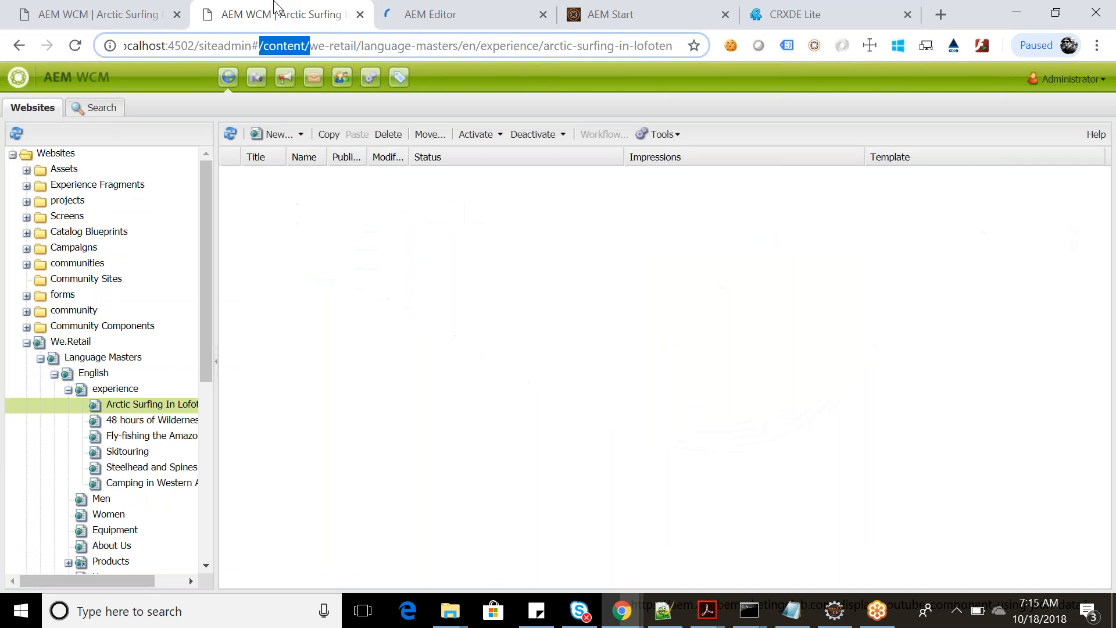
{"action": "left_click", "coordinate": [26, 342]}
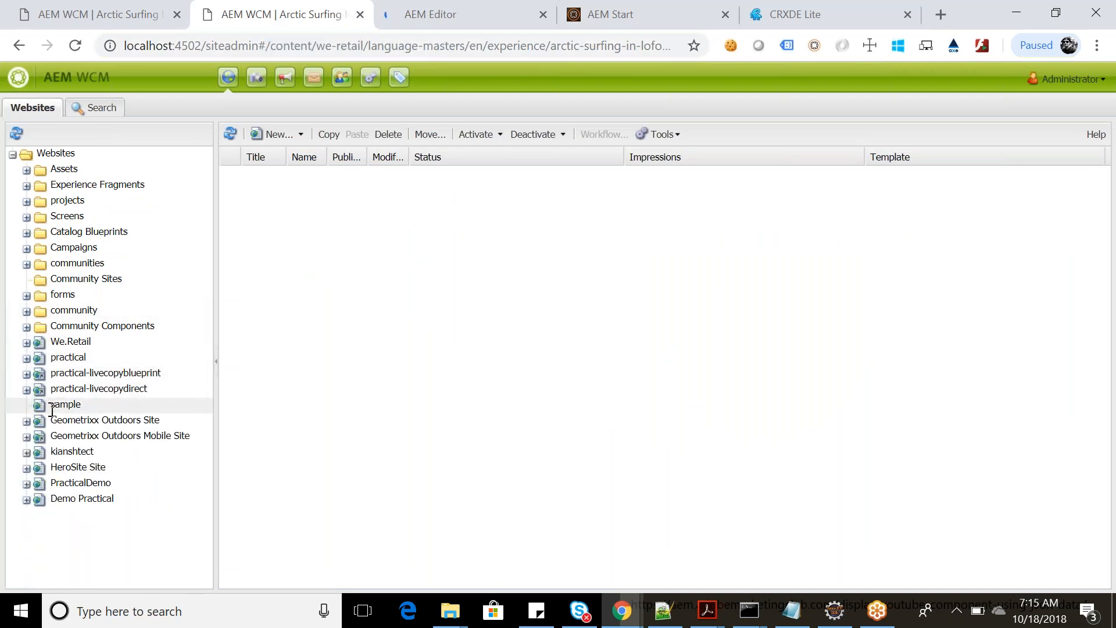
{"action": "left_click", "coordinate": [774, 8]}
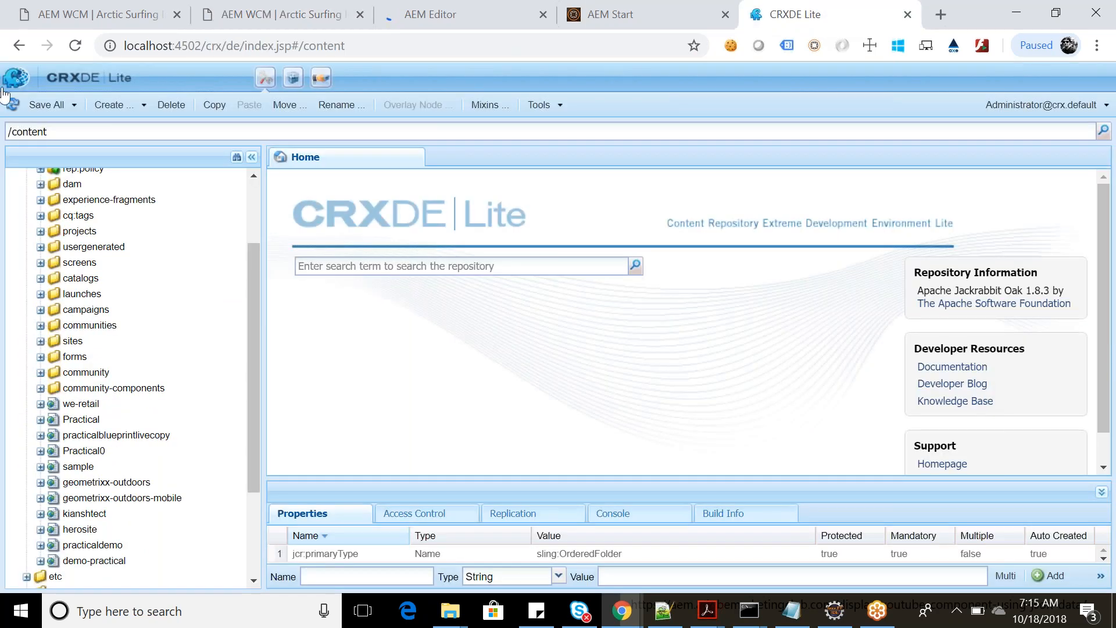
Highlight the /content path in CRXDE Lite, collapse and re-expand the content node, and review its folders and site nodes.
{"action": "left_click", "coordinate": [68, 131]}
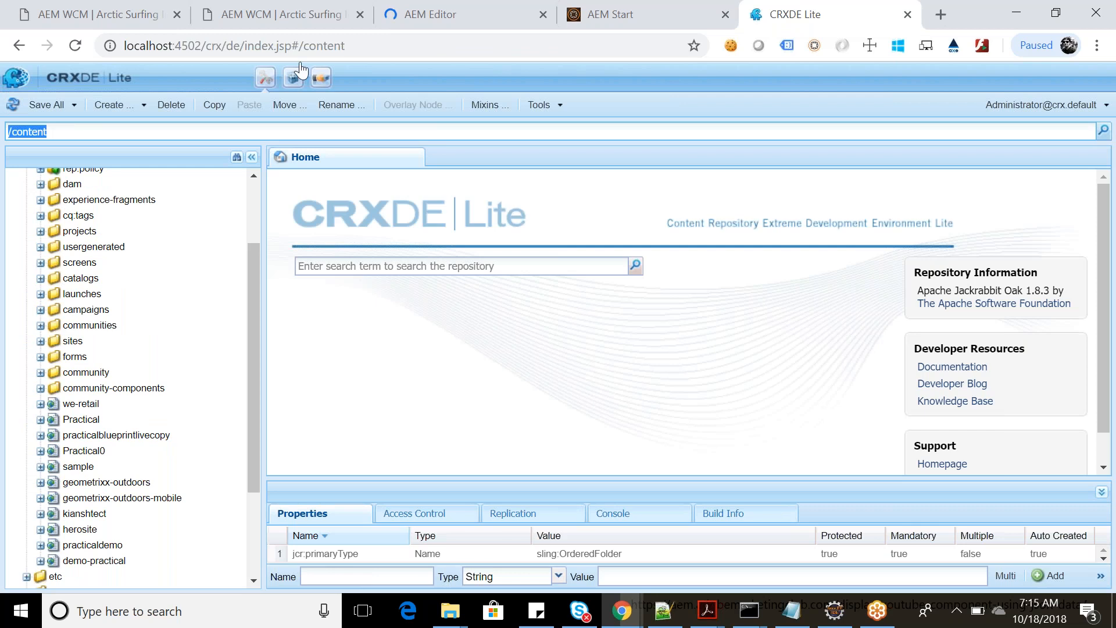
{"action": "left_click_drag", "start_coordinate": [297, 45], "coordinate": [345, 45]}
{"action": "scroll", "coordinate": [12, 344], "scroll_direction": "up", "scroll_amount": 3}
{"action": "left_click", "coordinate": [26, 254]}
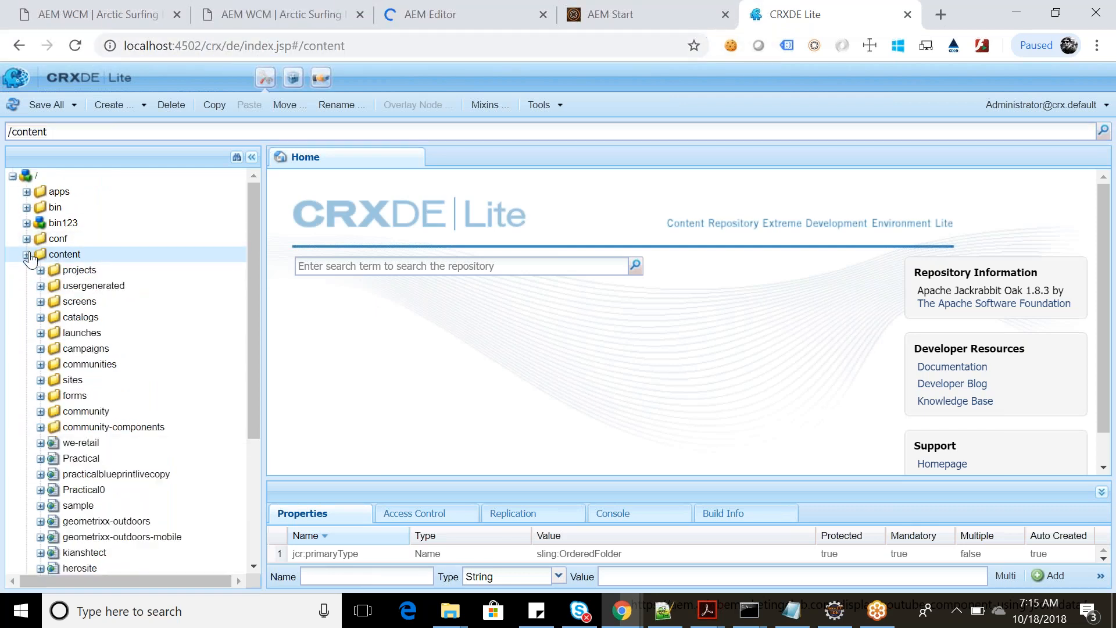
{"action": "left_click", "coordinate": [27, 254]}
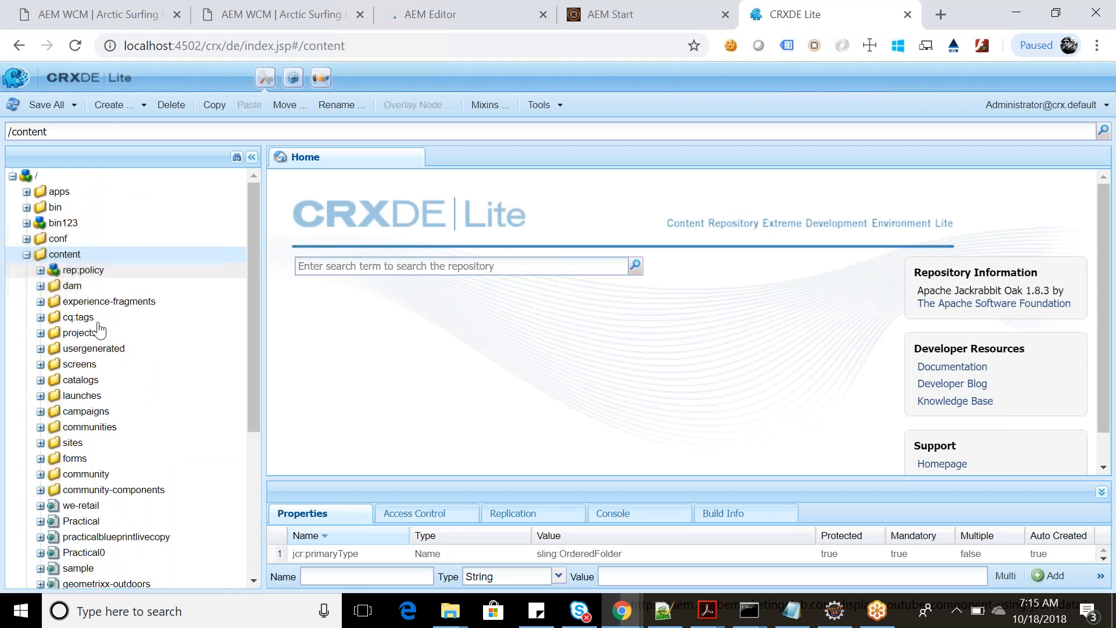
{"action": "scroll", "coordinate": [86, 416], "scroll_direction": "down", "scroll_amount": 1}
{"action": "scroll", "coordinate": [84, 417], "scroll_direction": "down", "scroll_amount": 3}
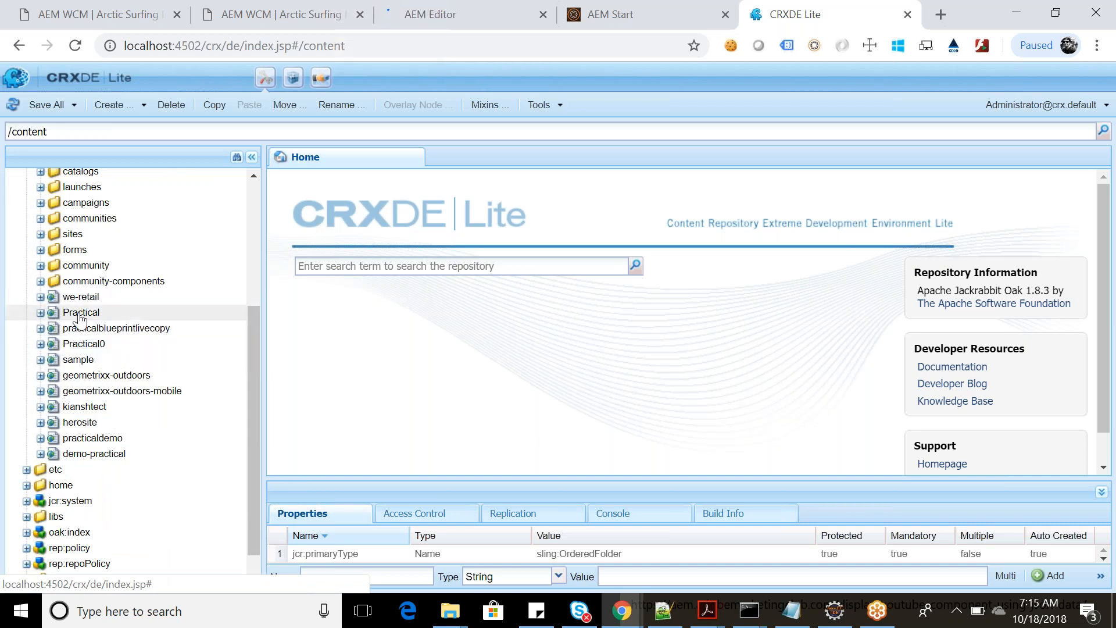
Compare the site list in the Websites console with the page nodes under content in CRXDE Lite.
{"action": "left_click", "coordinate": [273, 14]}
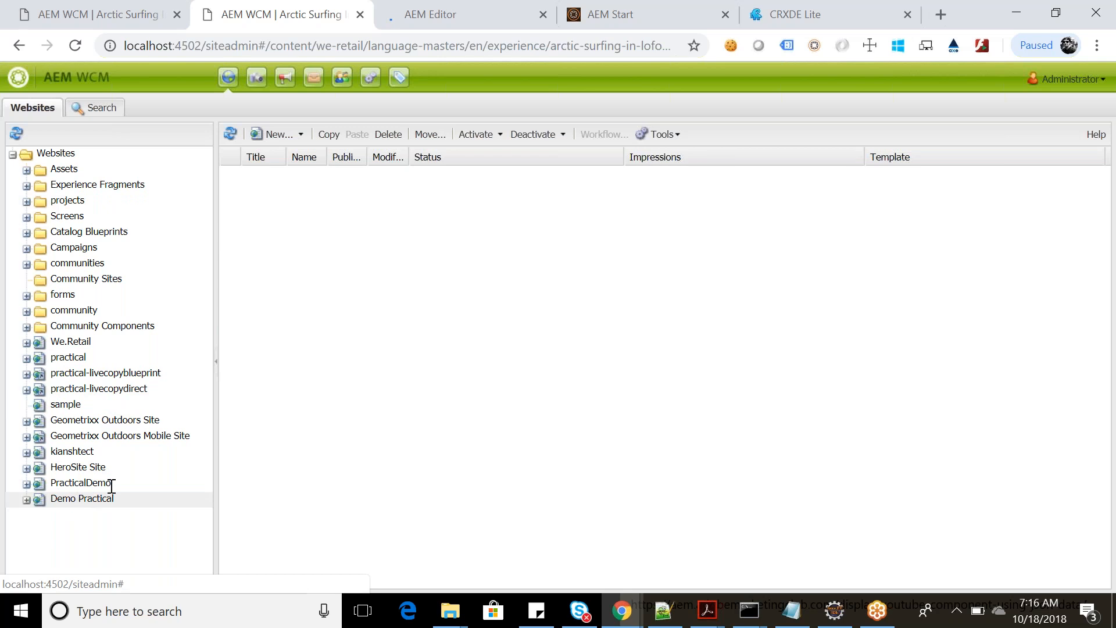
{"action": "left_click", "coordinate": [819, 14]}
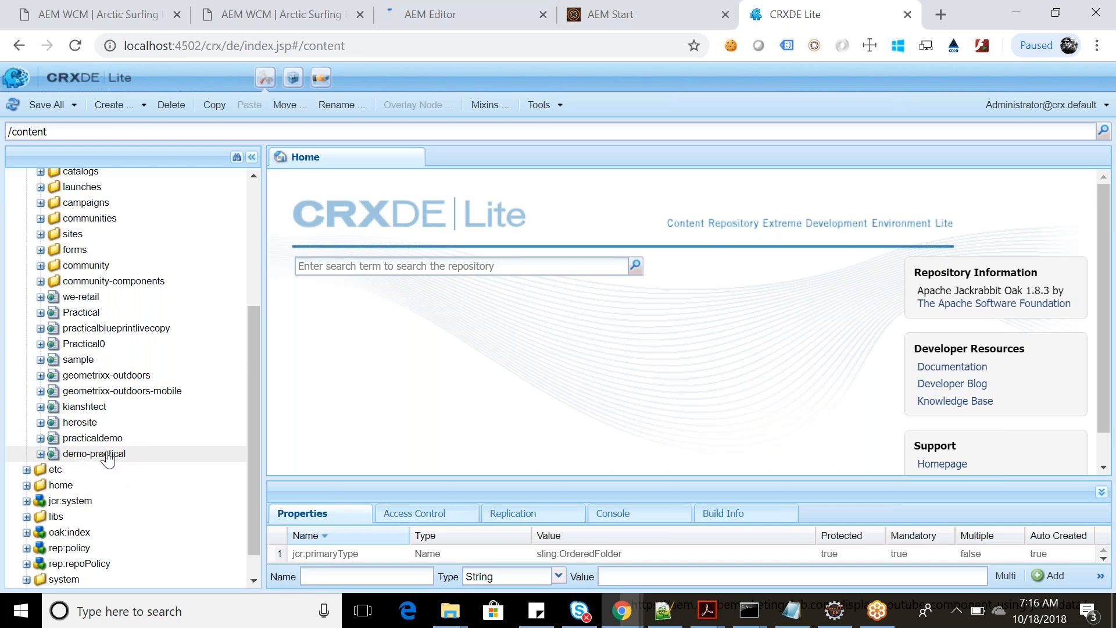
{"action": "scroll", "coordinate": [123, 264], "scroll_direction": "up", "scroll_amount": 3}
Check the Arctic Surfing In Lofoten page in the editor, and highlight localhost:4502/siteadmin in the Websites console address.
{"action": "left_click", "coordinate": [474, 7]}
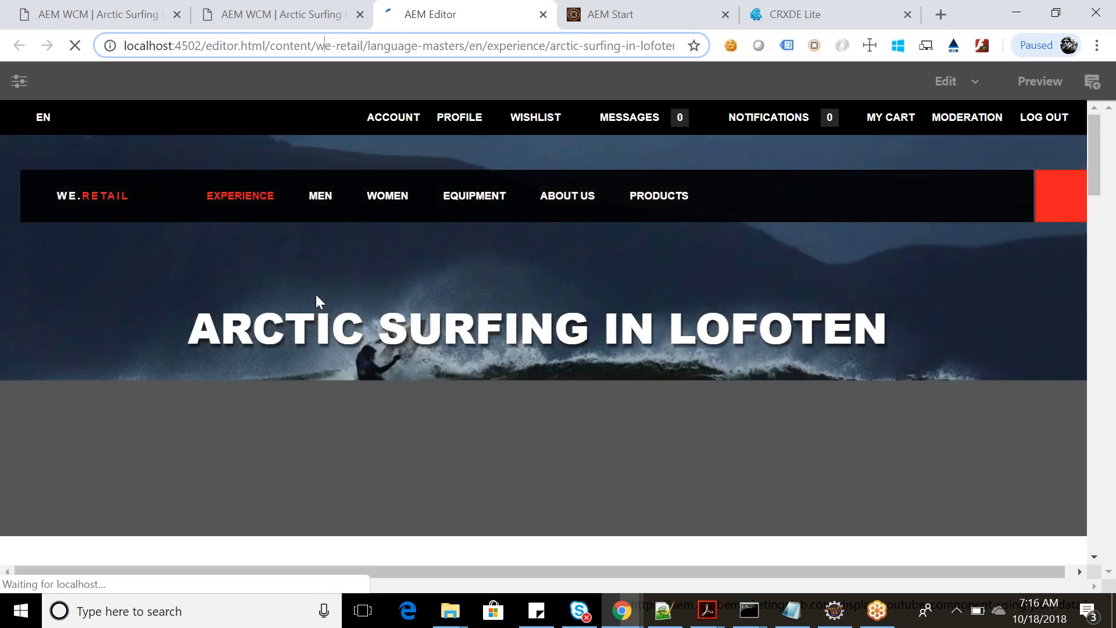
{"action": "key", "text": "ctrl+shift+Tab"}
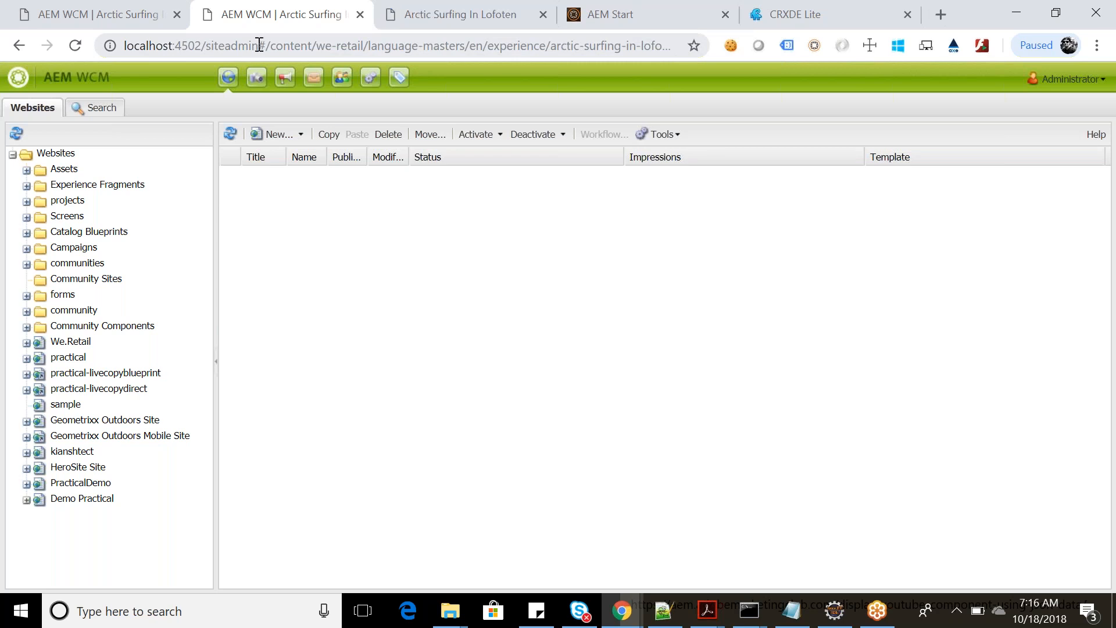
{"action": "left_click_drag", "start_coordinate": [257, 45], "coordinate": [122, 45]}
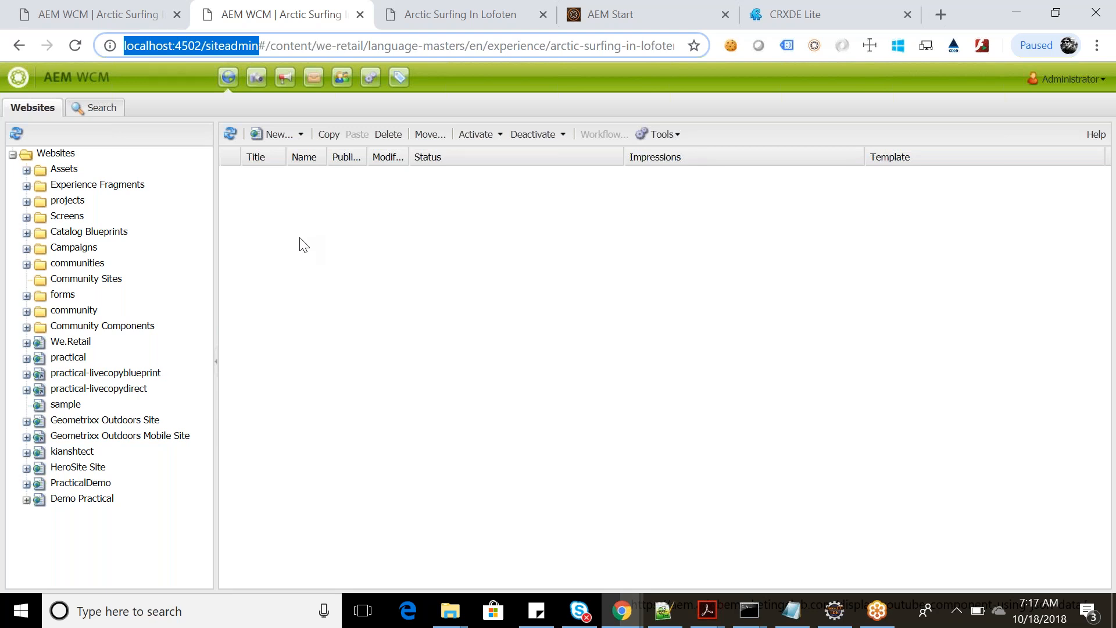
Open the touch UI Sites console, highlight sites.html/ in its address, and compare its site list with the classic Websites console.
{"action": "left_click", "coordinate": [627, 3]}
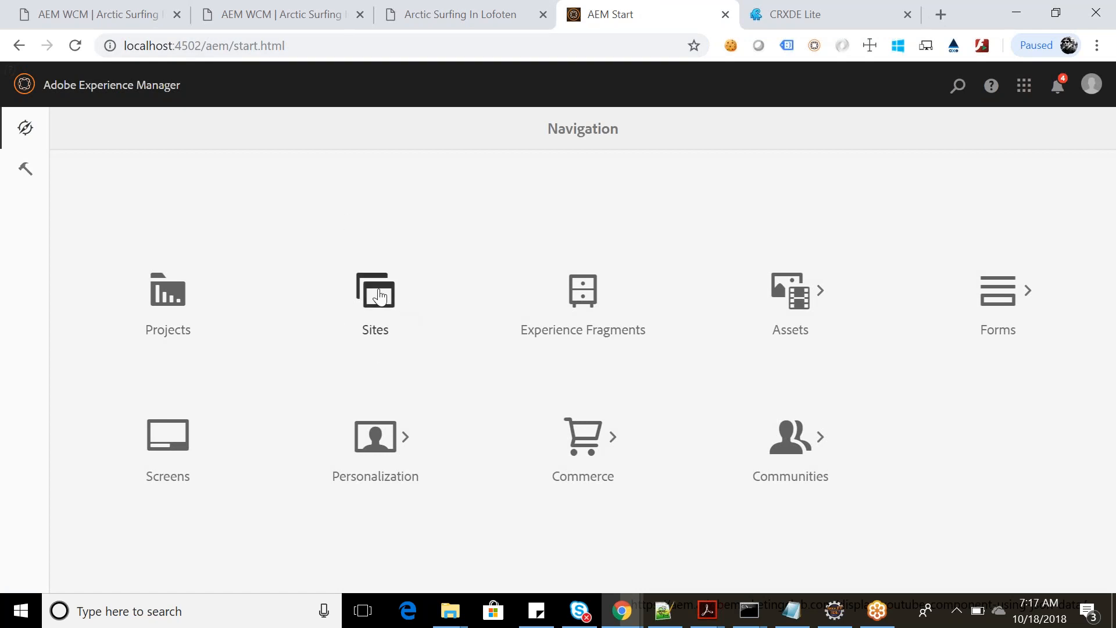
{"action": "left_click", "coordinate": [380, 297]}
{"action": "left_click_drag", "start_coordinate": [206, 46], "coordinate": [263, 46]}
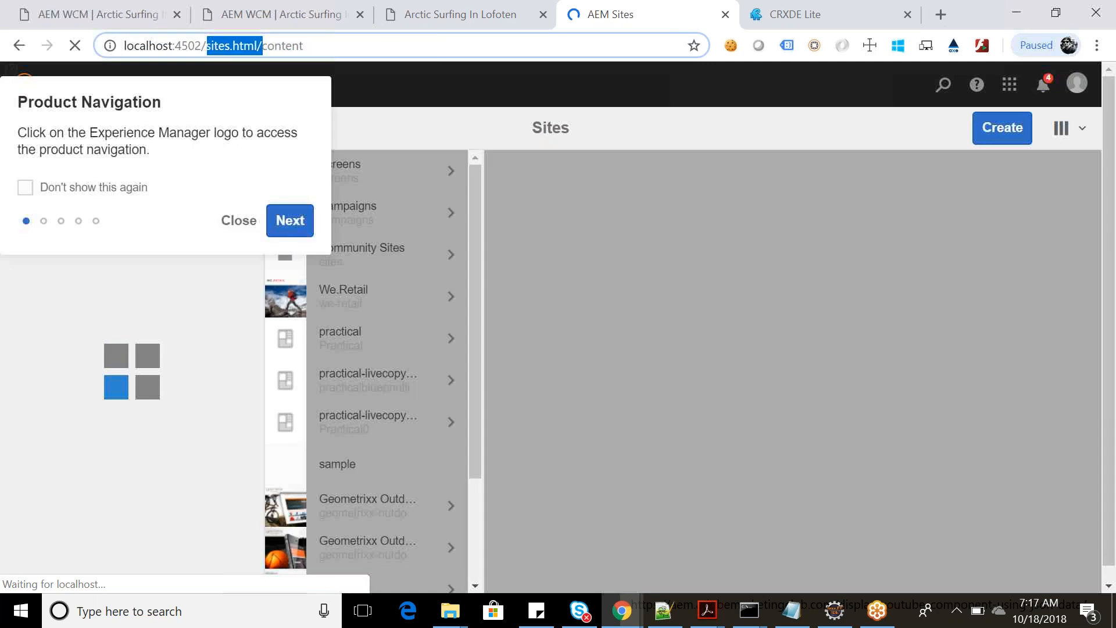
{"action": "left_click", "coordinate": [441, 222]}
{"action": "scroll", "coordinate": [356, 491], "scroll_direction": "down", "scroll_amount": 3}
{"action": "scroll", "coordinate": [356, 493], "scroll_direction": "up", "scroll_amount": 1}
{"action": "scroll", "coordinate": [356, 491], "scroll_direction": "up", "scroll_amount": 3}
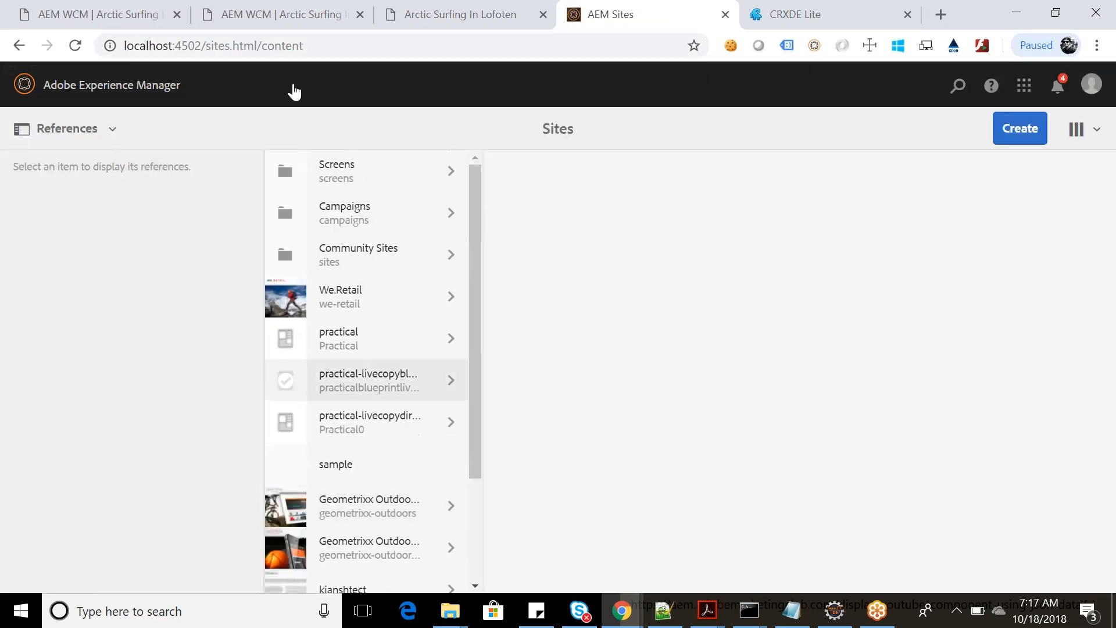
{"action": "left_click", "coordinate": [279, 14]}
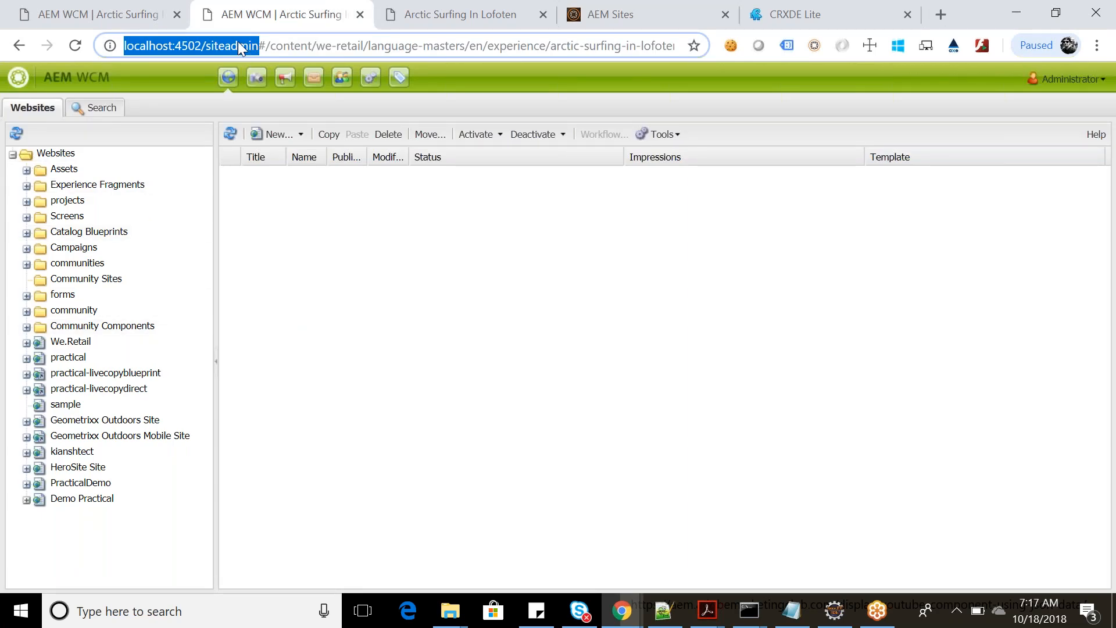
Review the site list in the touch UI Sites console and highlight sites.html in its address.
{"action": "left_click", "coordinate": [662, 8]}
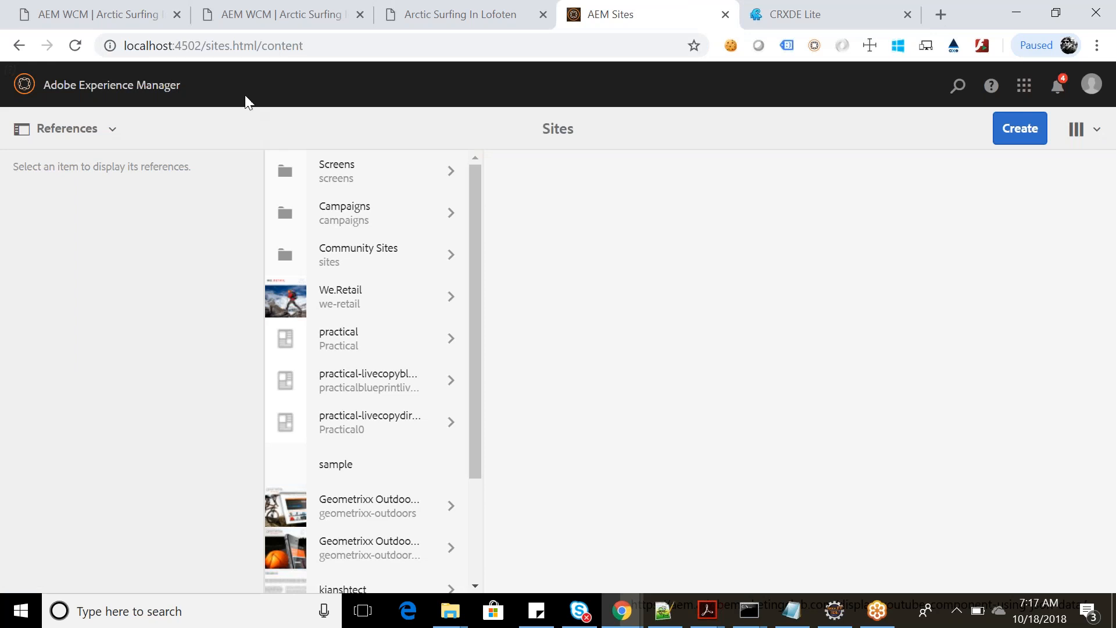
{"action": "scroll", "coordinate": [376, 446], "scroll_direction": "down", "scroll_amount": 3}
{"action": "scroll", "coordinate": [376, 445], "scroll_direction": "up", "scroll_amount": 2}
{"action": "scroll", "coordinate": [374, 445], "scroll_direction": "down", "scroll_amount": 2}
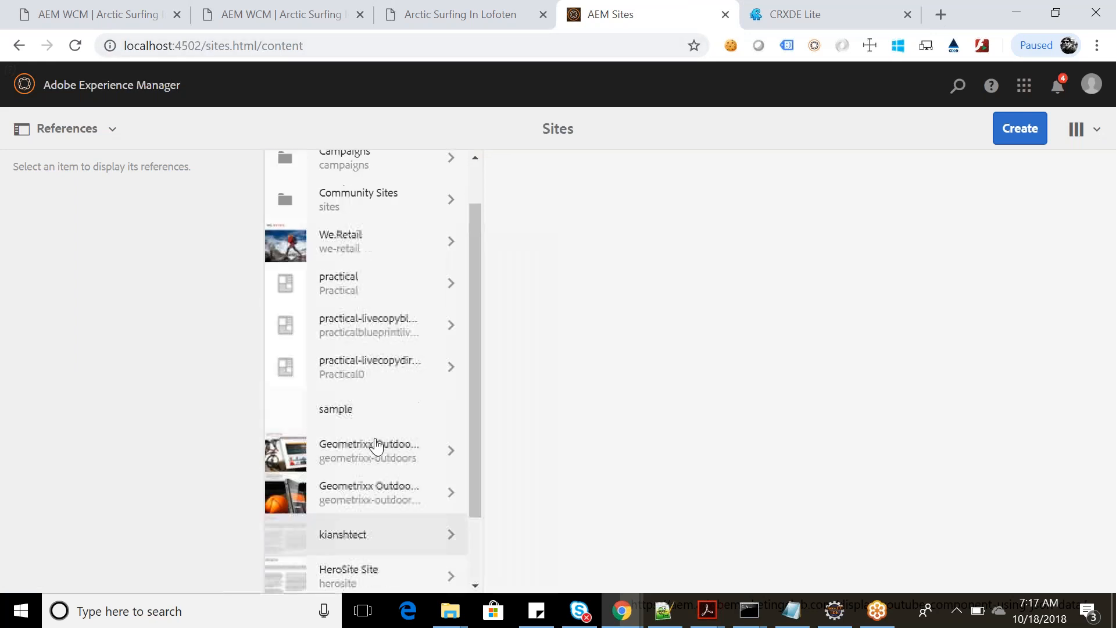
{"action": "scroll", "coordinate": [375, 444], "scroll_direction": "up", "scroll_amount": 3}
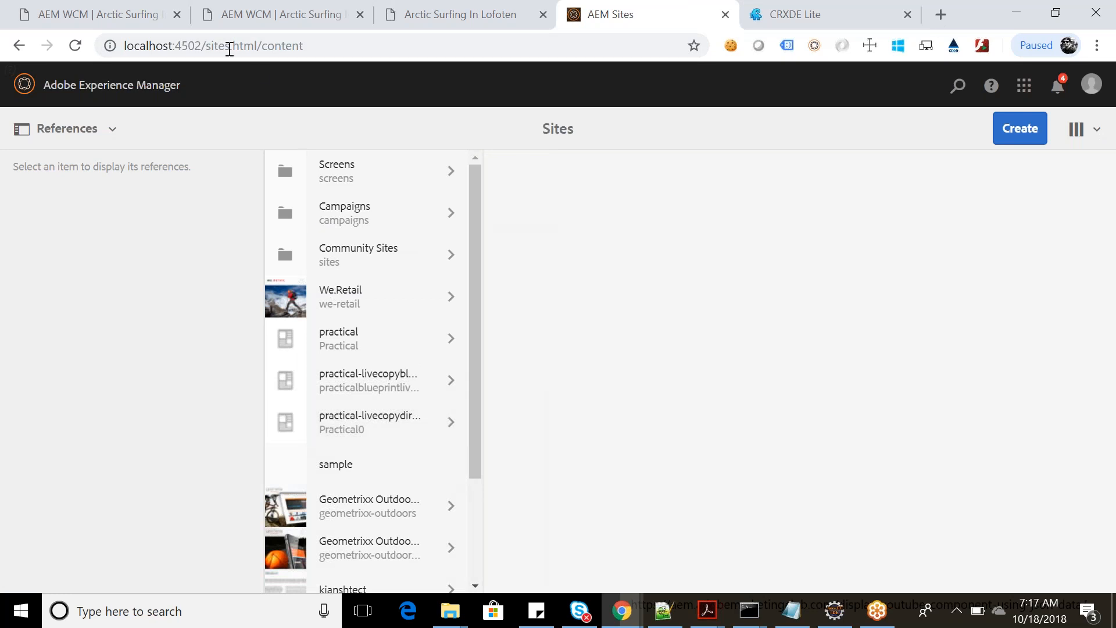
{"action": "left_click_drag", "start_coordinate": [208, 47], "coordinate": [261, 50]}
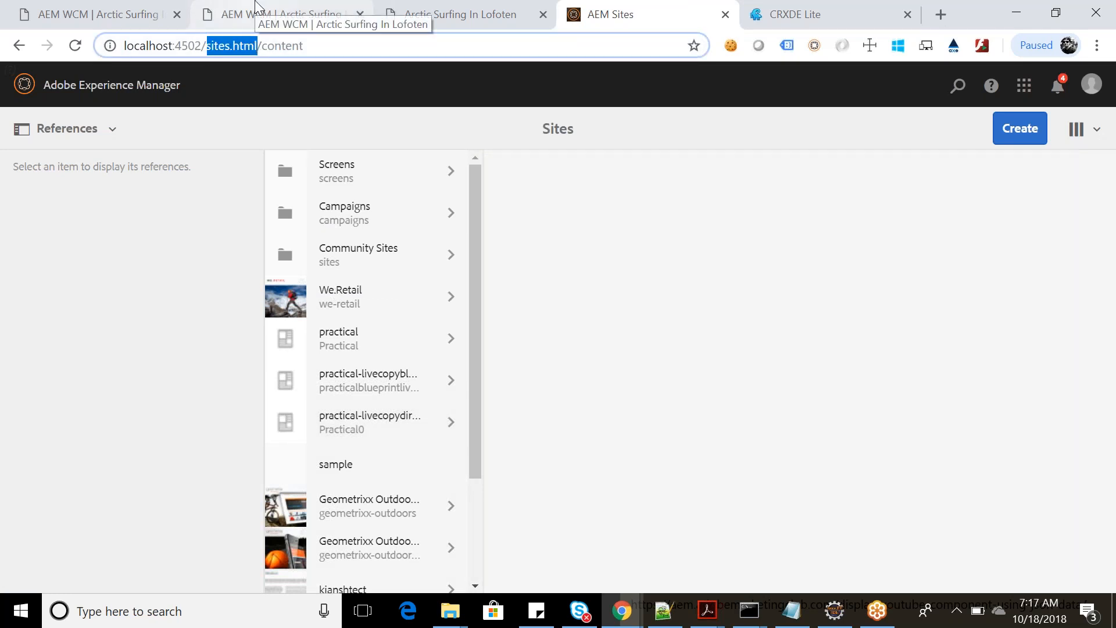
Examine the Arctic Surfing In Lofoten page in the editor, from the hero image through its text, images and component drop areas.
{"action": "left_click", "coordinate": [255, 7]}
{"action": "left_click", "coordinate": [442, 8]}
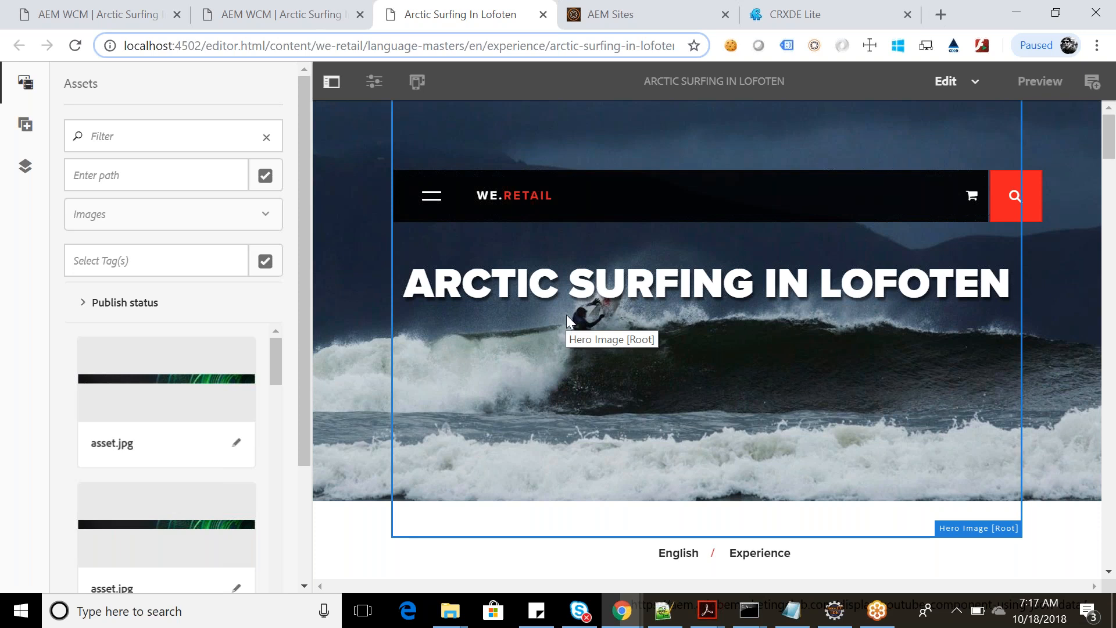
{"action": "scroll", "coordinate": [566, 315], "scroll_direction": "down", "scroll_amount": 1}
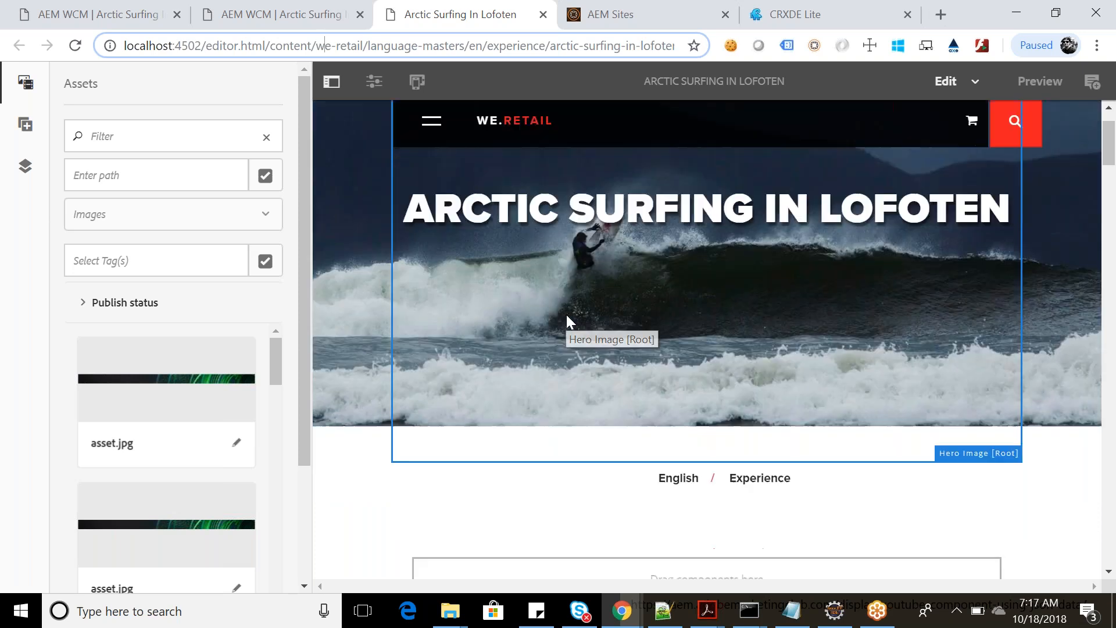
{"action": "scroll", "coordinate": [565, 315], "scroll_direction": "down", "scroll_amount": 1}
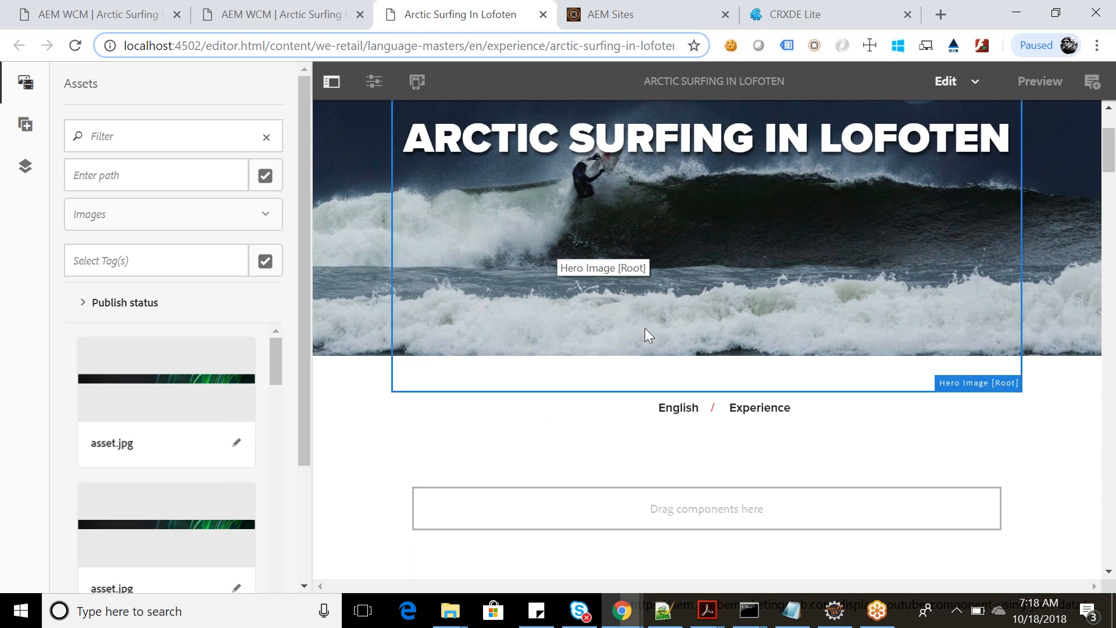
{"action": "scroll", "coordinate": [548, 482], "scroll_direction": "down", "scroll_amount": 2}
{"action": "scroll", "coordinate": [549, 485], "scroll_direction": "down", "scroll_amount": 5}
{"action": "scroll", "coordinate": [519, 273], "scroll_direction": "down", "scroll_amount": 3}
{"action": "scroll", "coordinate": [519, 273], "scroll_direction": "down", "scroll_amount": 10}
{"action": "scroll", "coordinate": [531, 374], "scroll_direction": "down", "scroll_amount": 3}
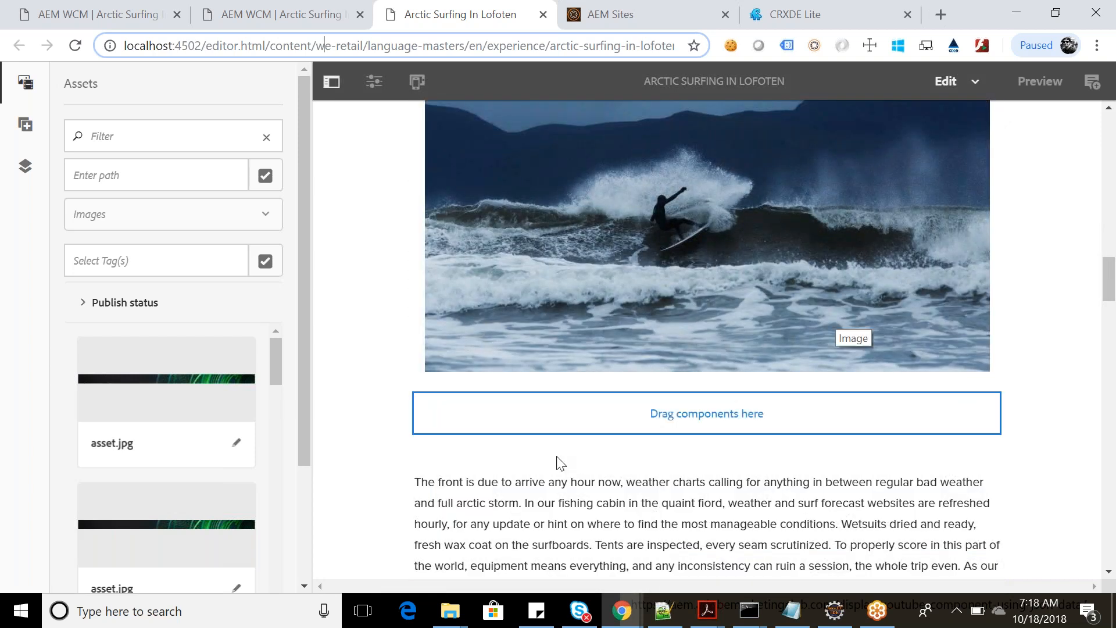
{"action": "scroll", "coordinate": [528, 506], "scroll_direction": "down", "scroll_amount": 7}
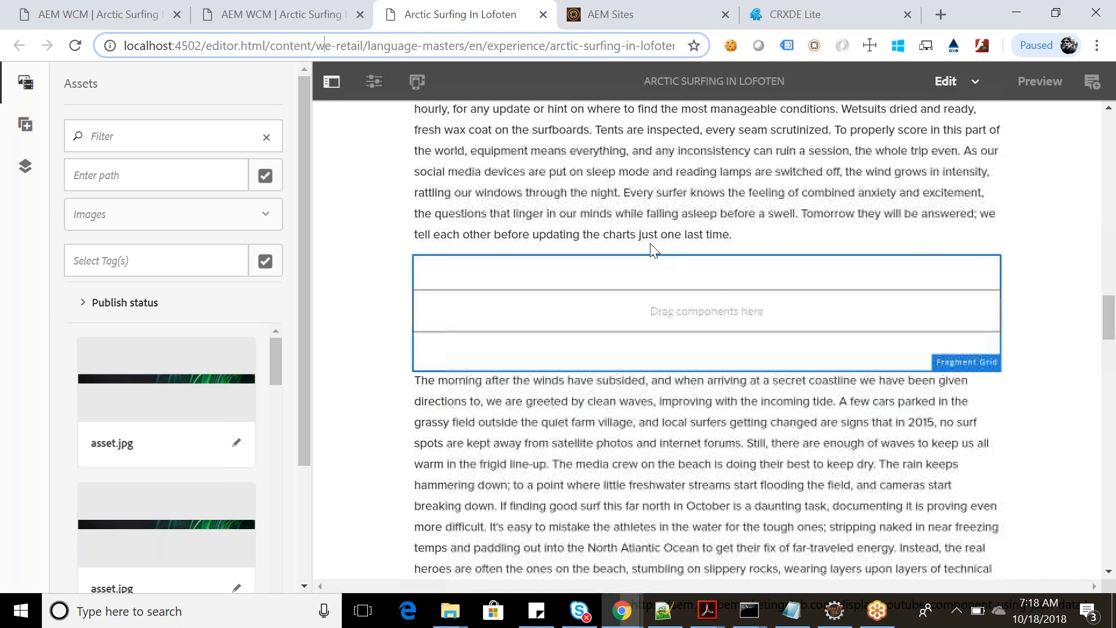
{"action": "scroll", "coordinate": [640, 273], "scroll_direction": "down", "scroll_amount": 12}
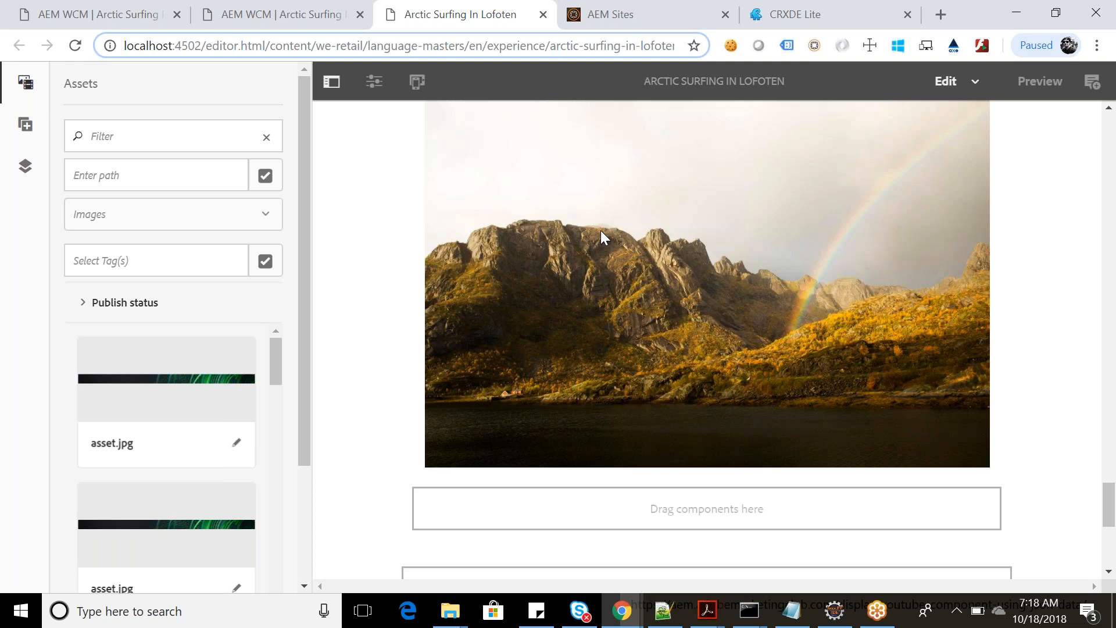
In CRXDE Lite, create a folder named visitfrance under /apps and save it.
{"action": "left_click", "coordinate": [792, 7]}
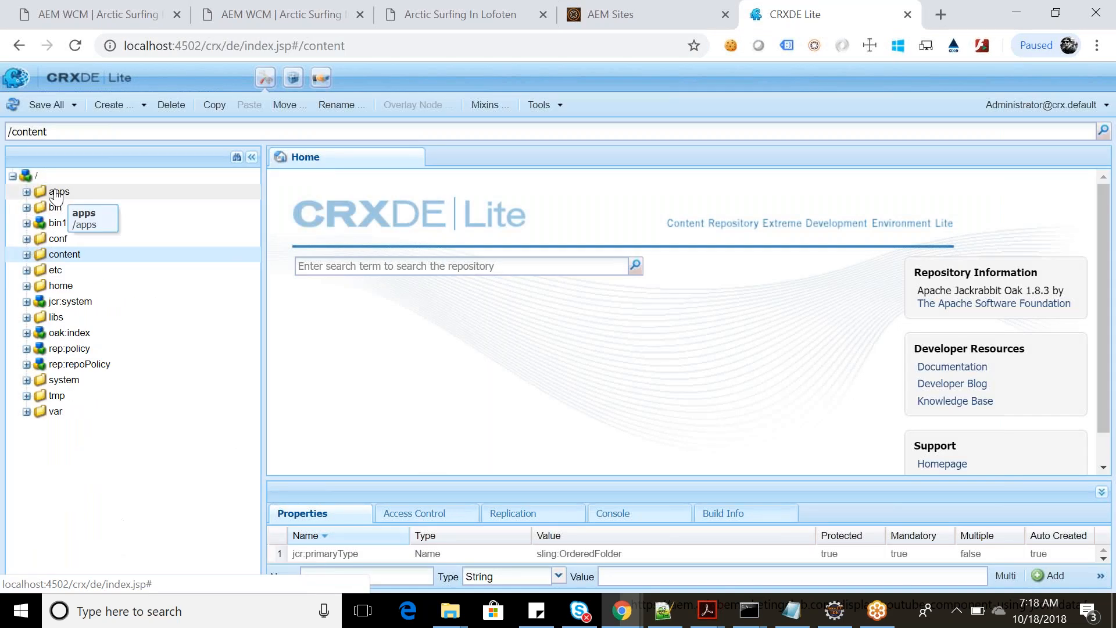
{"action": "double_click", "coordinate": [57, 192]}
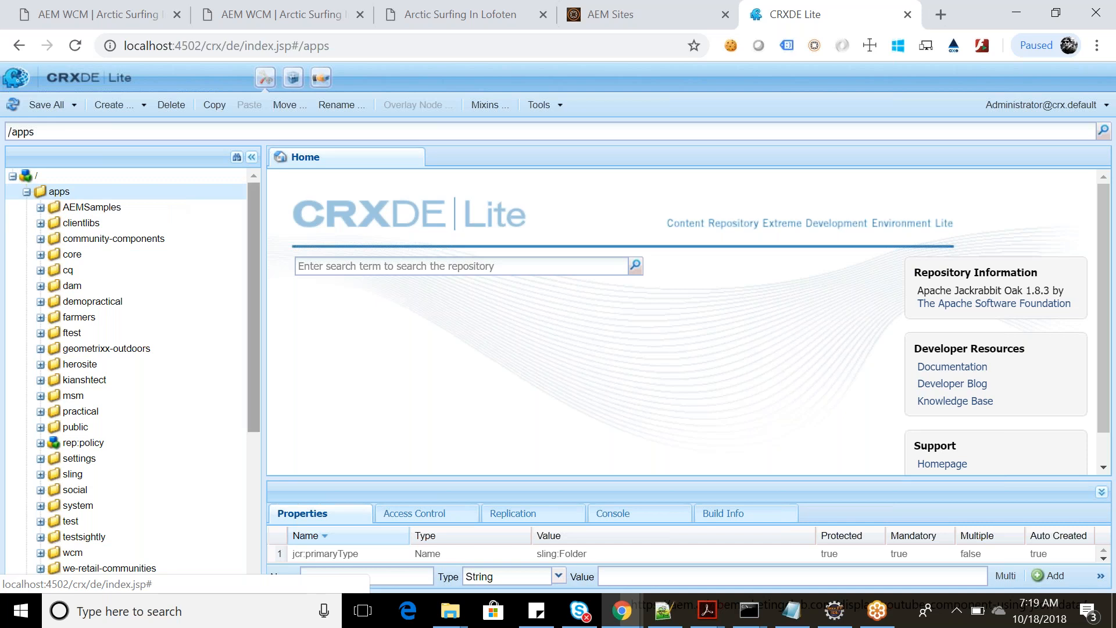
{"action": "right_click", "coordinate": [59, 197]}
{"action": "mouse_move", "coordinate": [102, 266]}
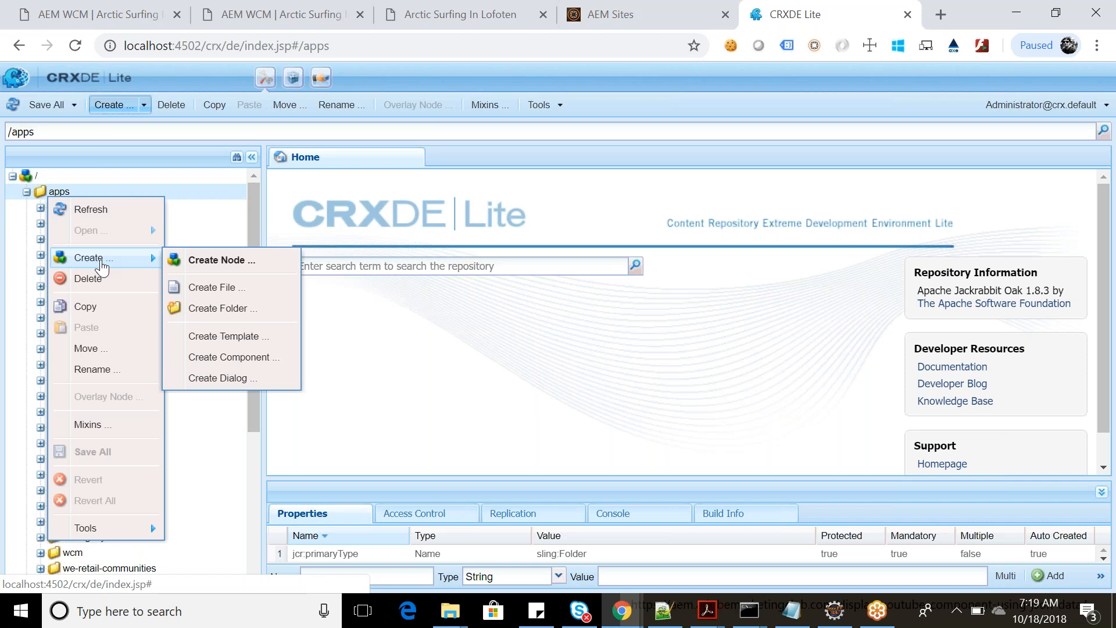
{"action": "left_click", "coordinate": [248, 311]}
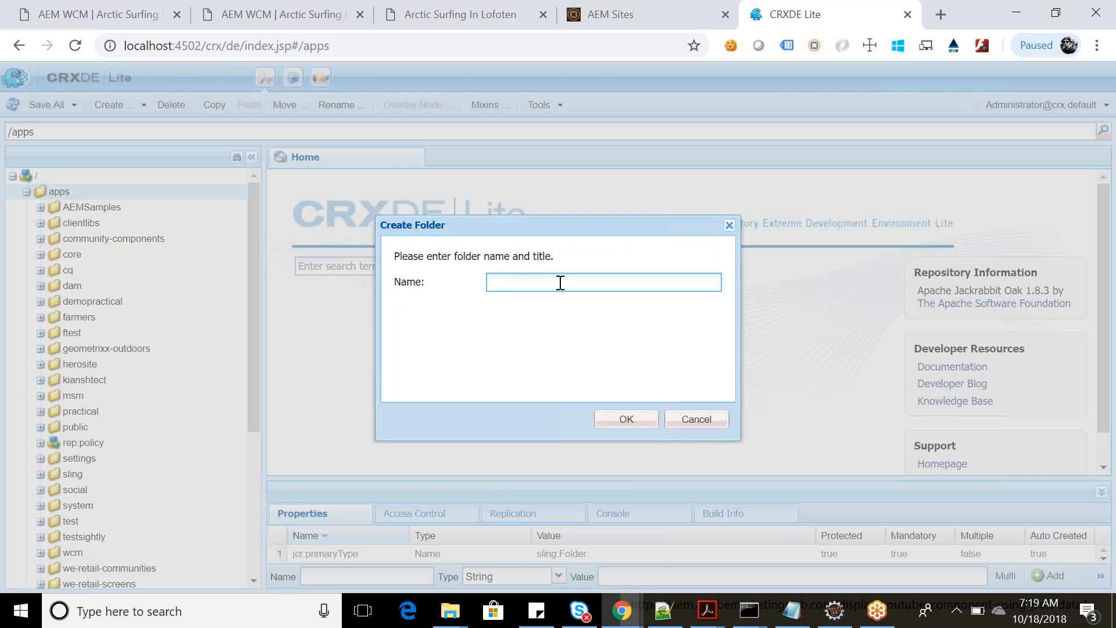
{"action": "type", "text": "visitfrance"}
{"action": "double_click", "coordinate": [520, 282]}
{"action": "left_click", "coordinate": [625, 420]}
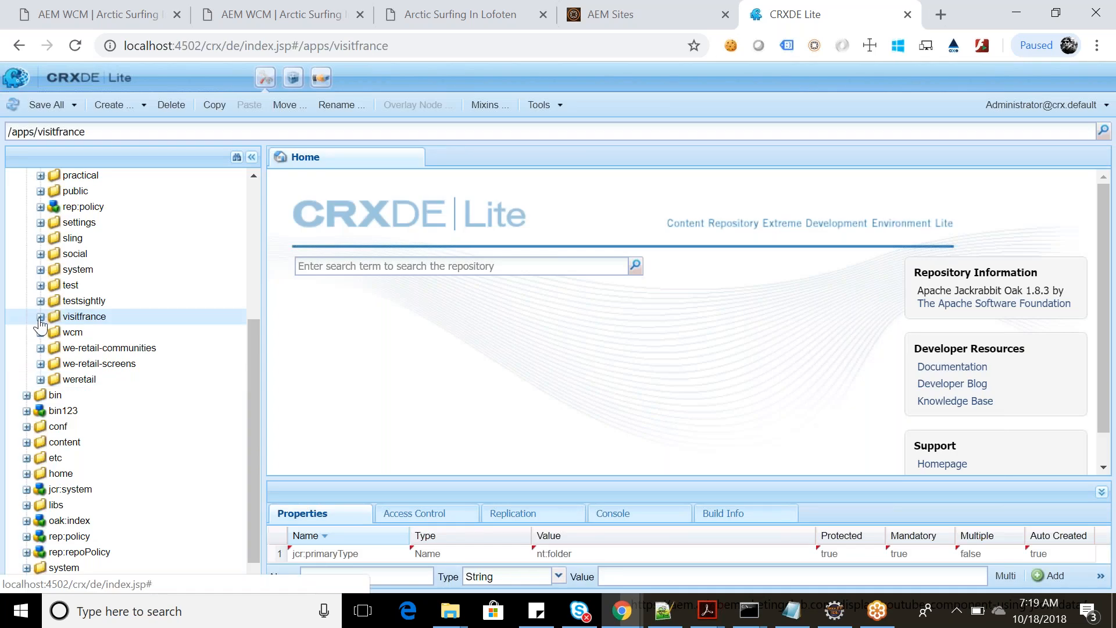
{"action": "left_click", "coordinate": [44, 107]}
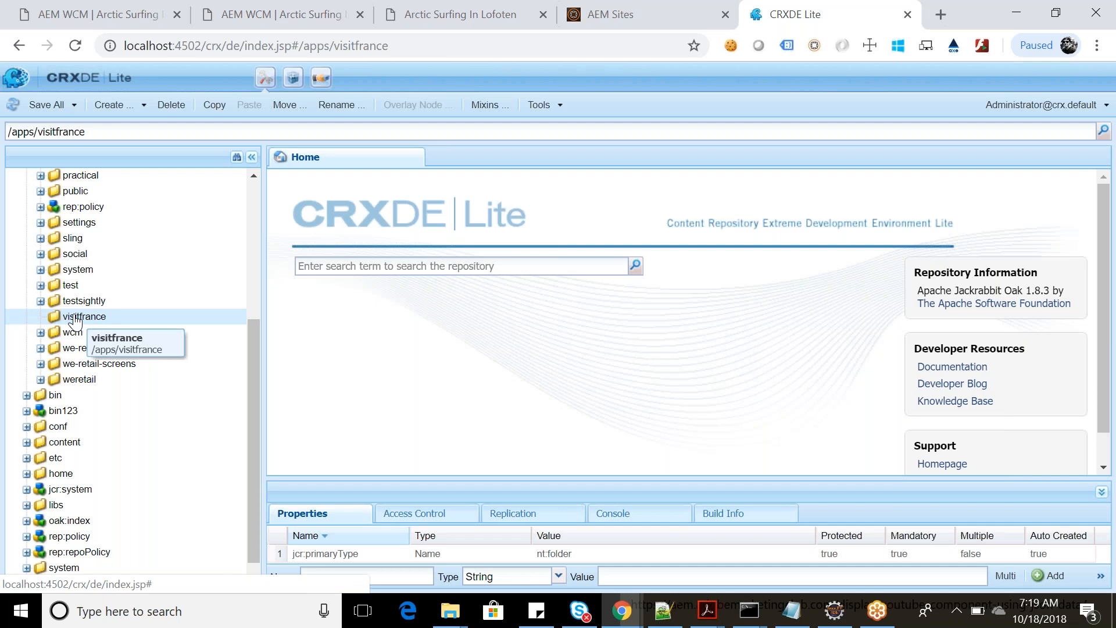
Create a folder named components inside /apps/visitfrance and save the change.
{"action": "right_click", "coordinate": [76, 320]}
{"action": "mouse_move", "coordinate": [138, 401]}
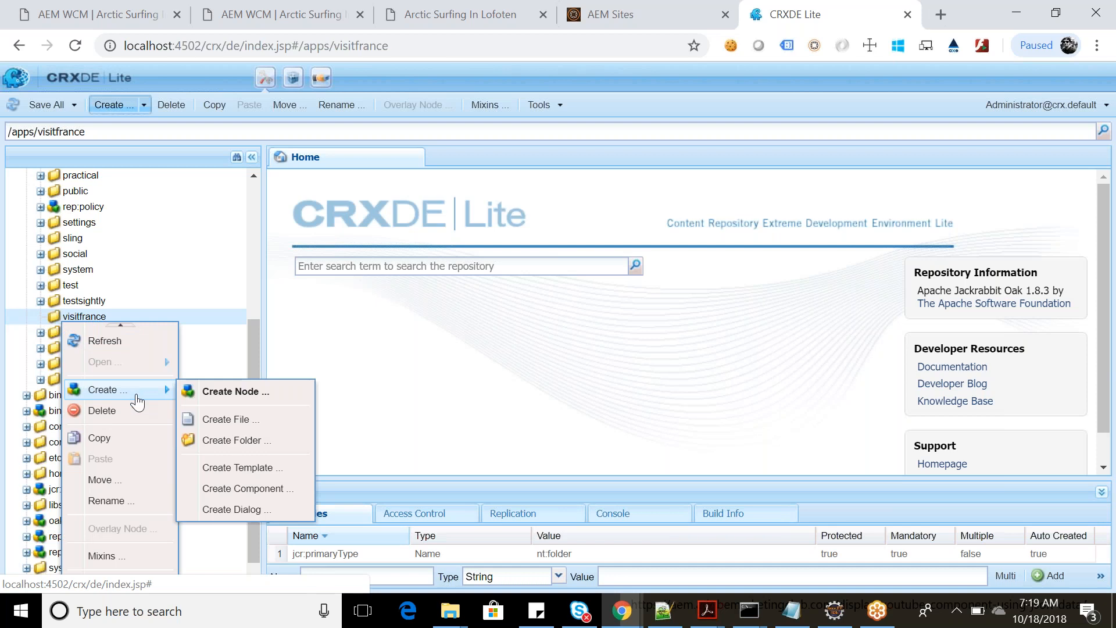
{"action": "left_click", "coordinate": [226, 440]}
{"action": "type", "text": "components"}
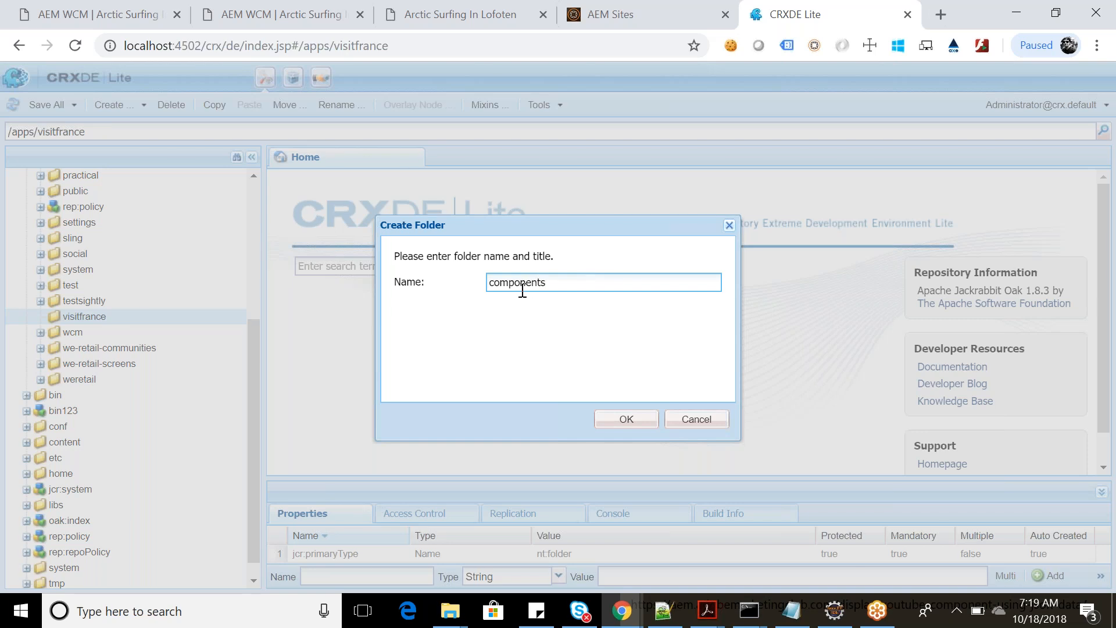
{"action": "left_click_drag", "start_coordinate": [583, 282], "coordinate": [484, 282]}
{"action": "left_click", "coordinate": [629, 420]}
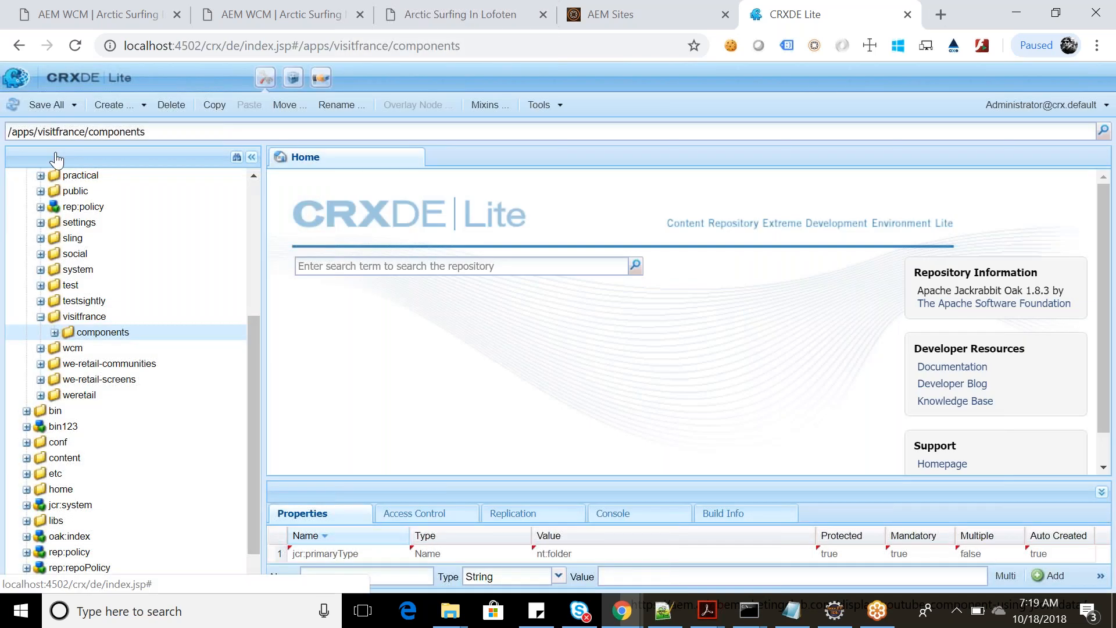
{"action": "left_click", "coordinate": [47, 106]}
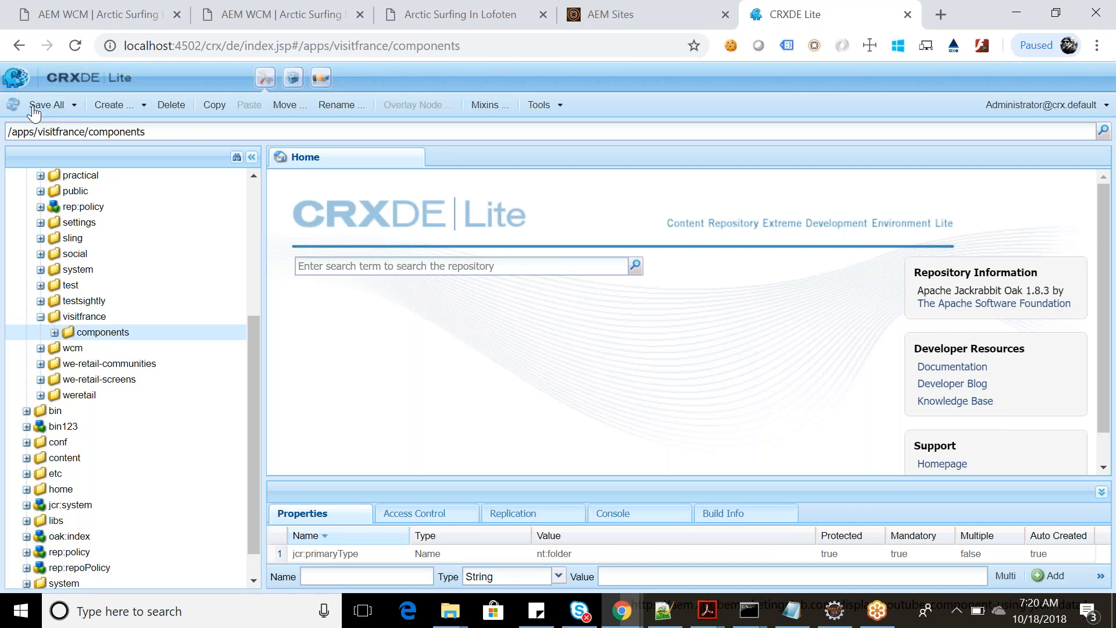
Create a folder named templates inside /apps/visitfrance and save the change.
{"action": "left_click", "coordinate": [82, 319]}
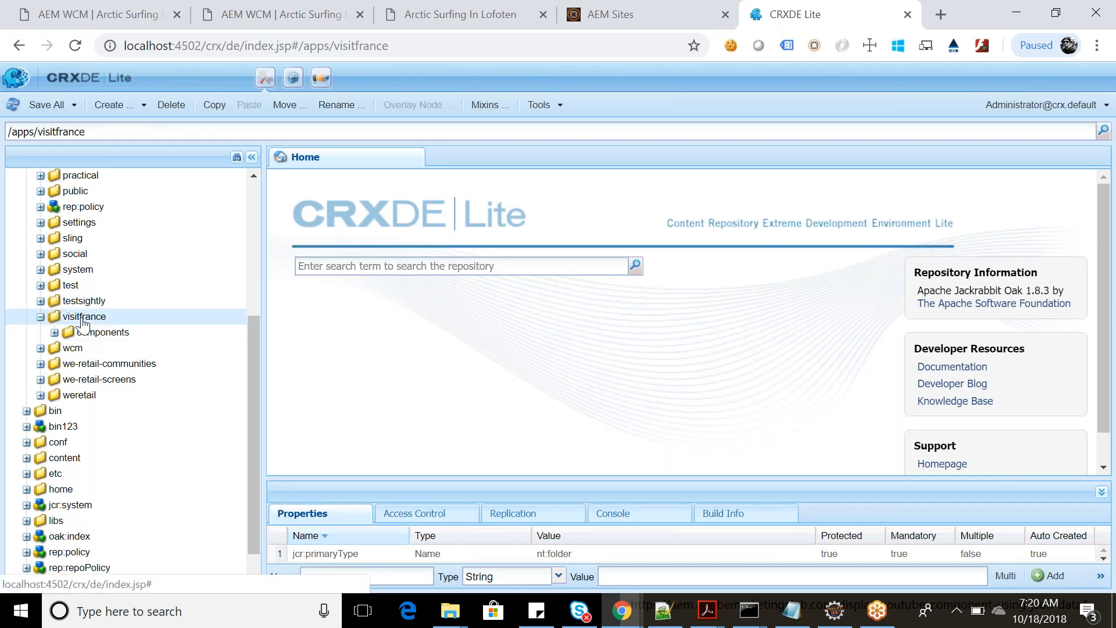
{"action": "right_click", "coordinate": [83, 320]}
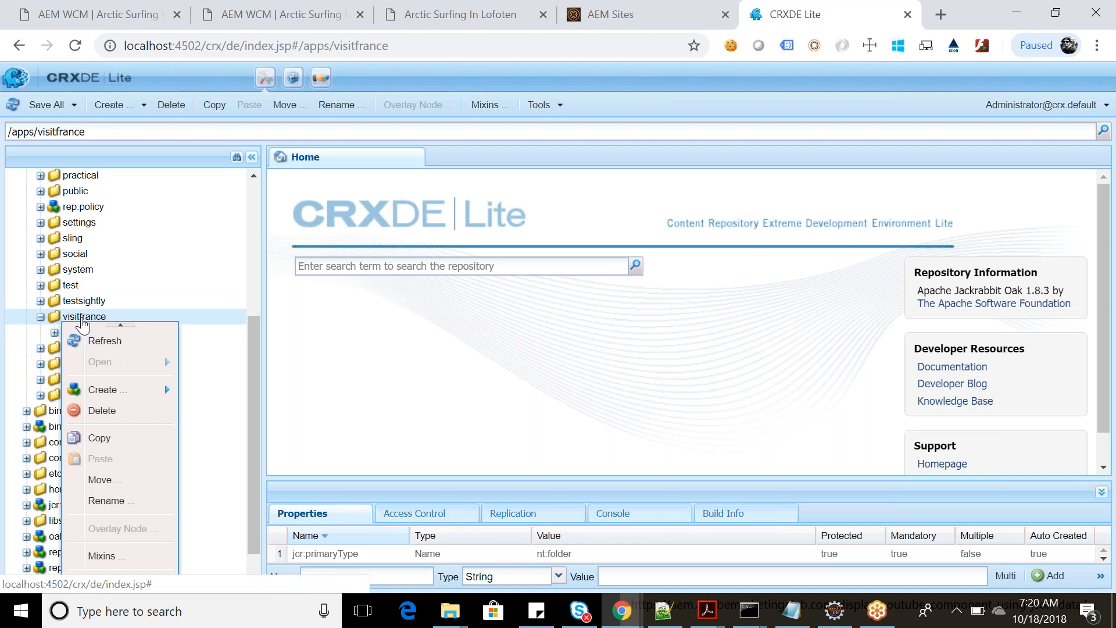
{"action": "mouse_move", "coordinate": [129, 394]}
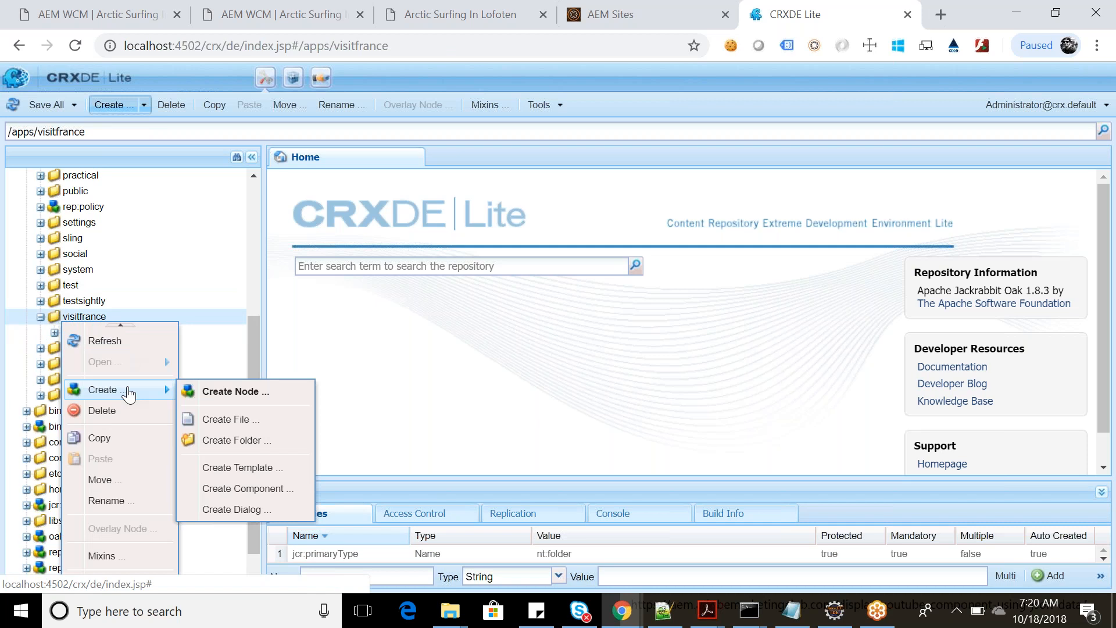
{"action": "left_click", "coordinate": [257, 443]}
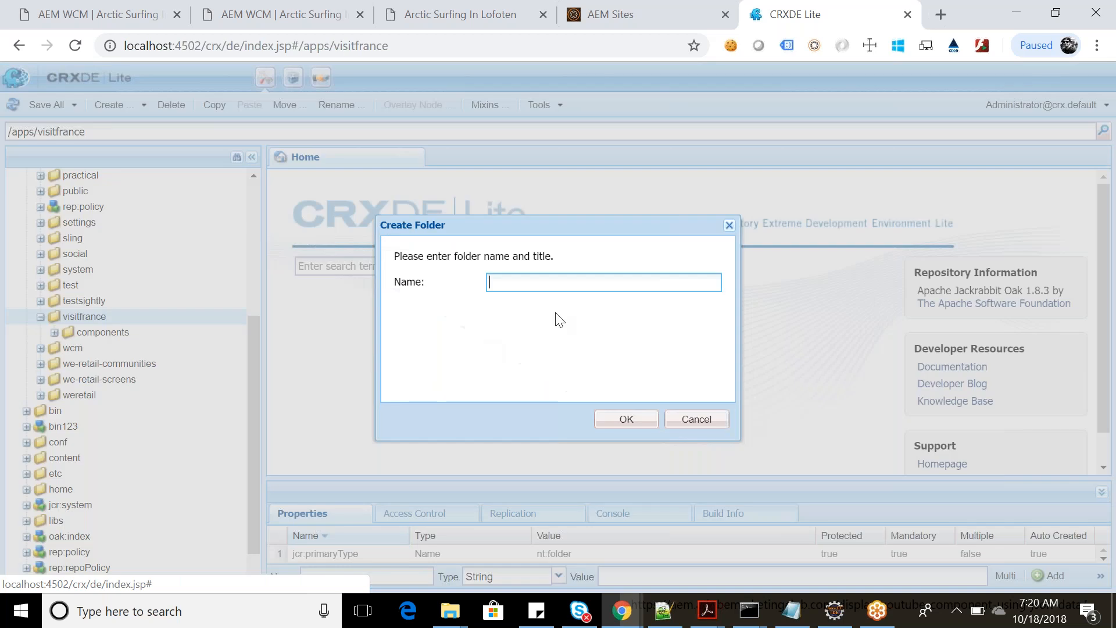
{"action": "type", "text": "templates"}
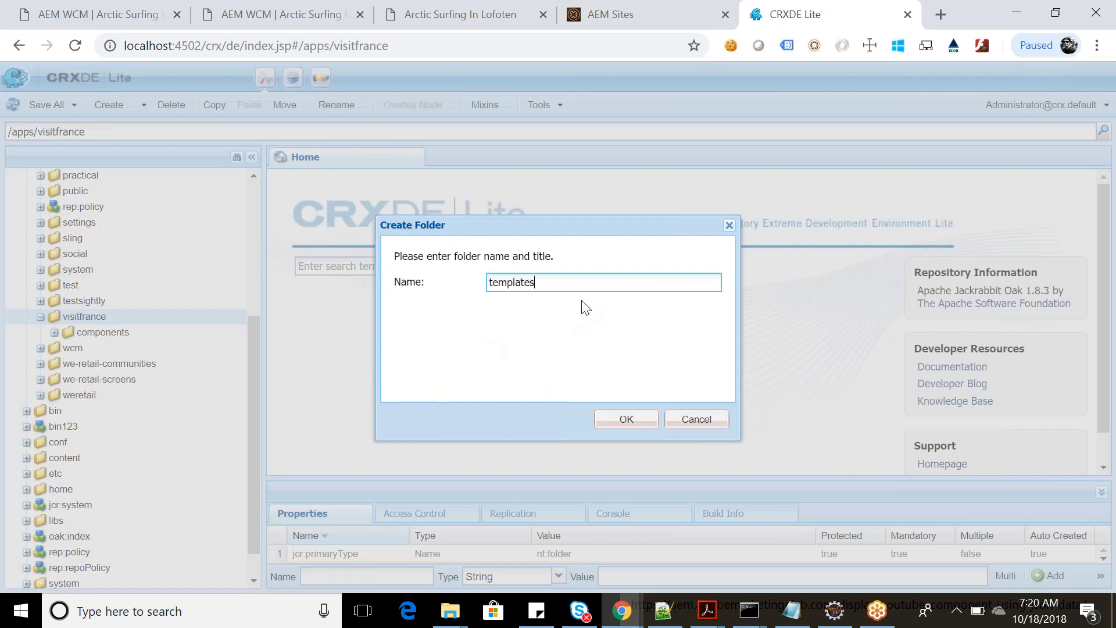
{"action": "left_click", "coordinate": [619, 420]}
{"action": "left_click", "coordinate": [47, 106]}
Review the project folders under /apps in CRXDE Lite, checking the Arctic Surfing In Lofoten page in the editor in between.
{"action": "scroll", "coordinate": [104, 333], "scroll_direction": "up", "scroll_amount": 5}
{"action": "scroll", "coordinate": [105, 332], "scroll_direction": "up", "scroll_amount": 3}
{"action": "scroll", "coordinate": [104, 332], "scroll_direction": "down", "scroll_amount": 3}
{"action": "scroll", "coordinate": [104, 332], "scroll_direction": "down", "scroll_amount": 3}
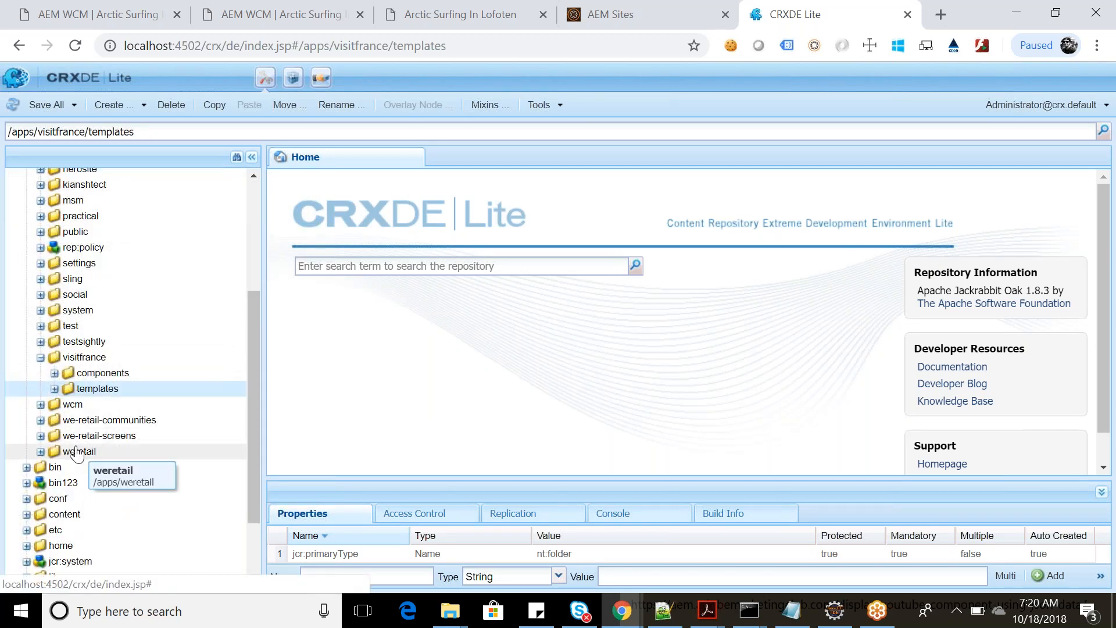
{"action": "left_click", "coordinate": [459, 14]}
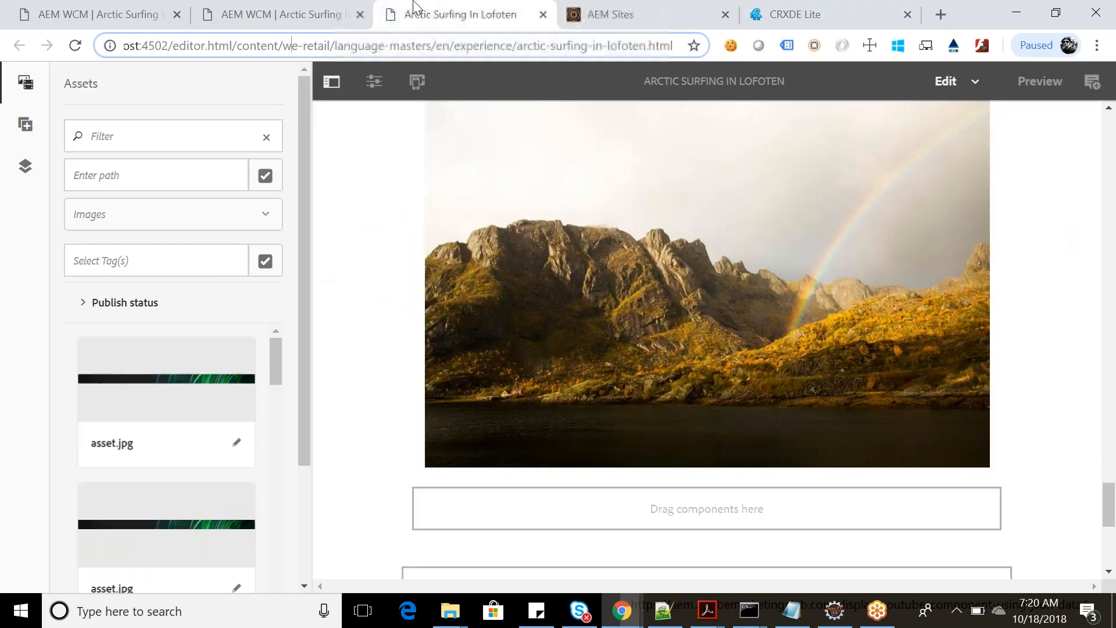
{"action": "left_click", "coordinate": [776, 13]}
{"action": "scroll", "coordinate": [76, 192], "scroll_direction": "up", "scroll_amount": 6}
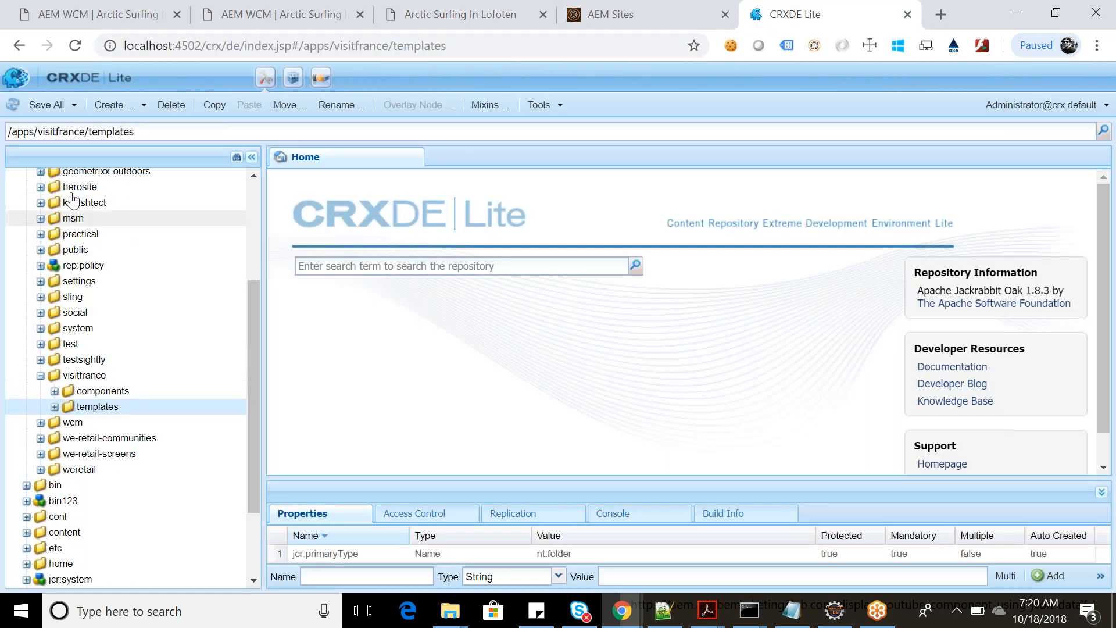
{"action": "scroll", "coordinate": [105, 451], "scroll_direction": "down", "scroll_amount": 6}
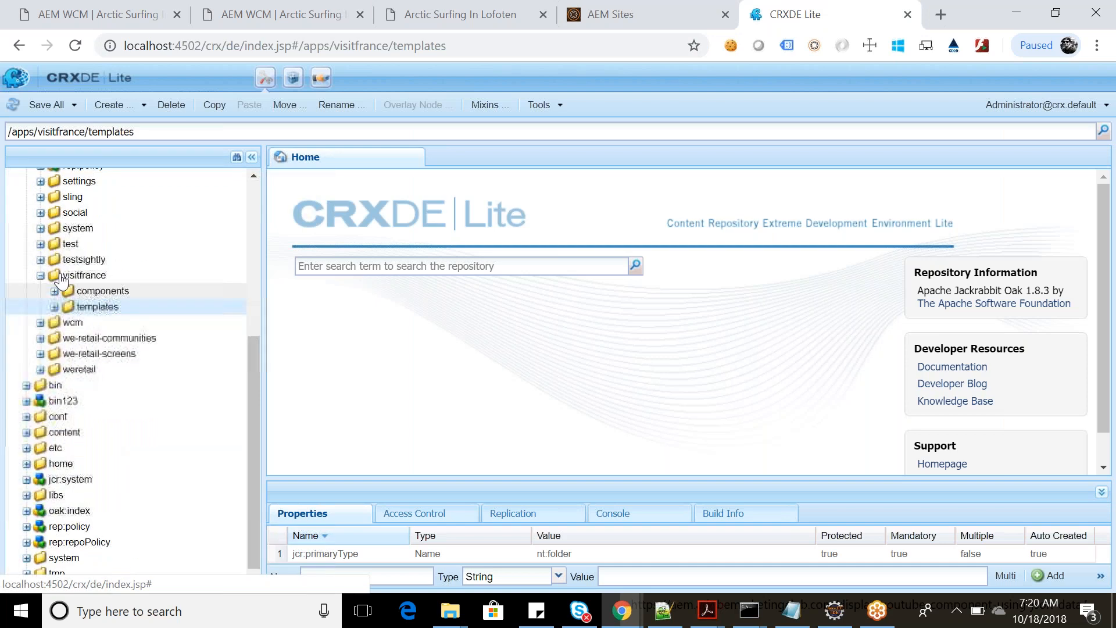
Collapse visitfrance and expand weretail under /apps to examine its subfolders, including the contents of components.
{"action": "left_click", "coordinate": [40, 275]}
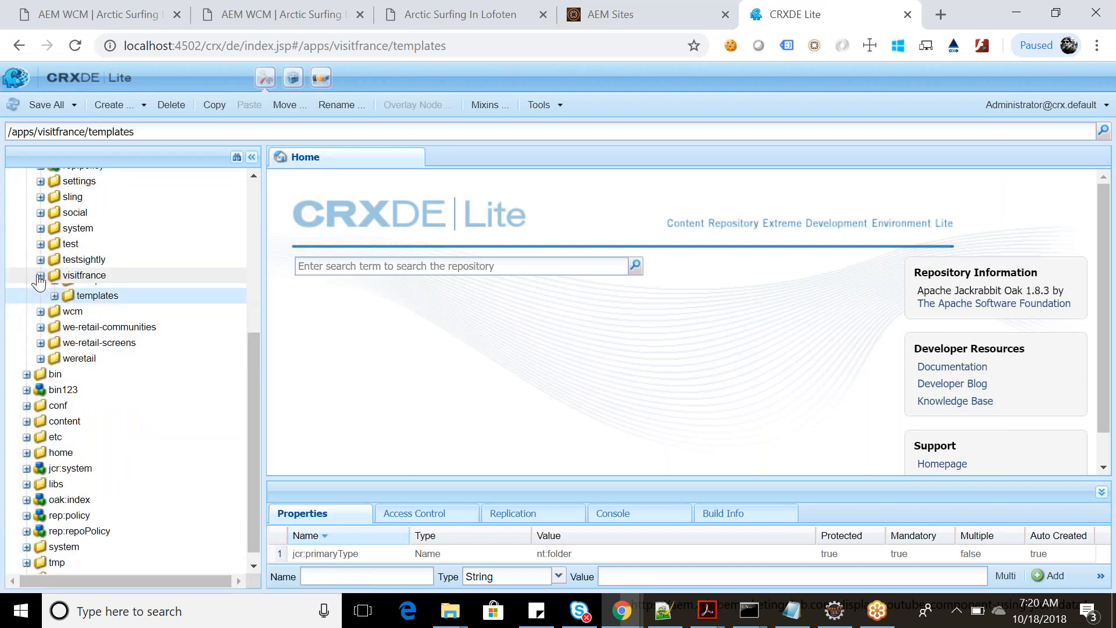
{"action": "left_click", "coordinate": [40, 361]}
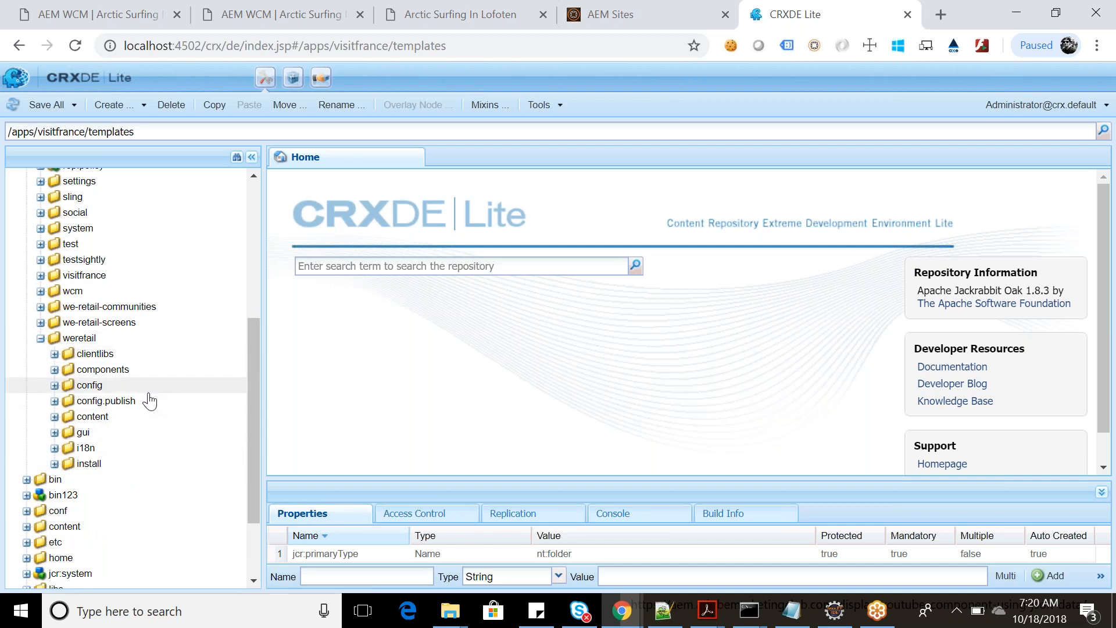
{"action": "left_click", "coordinate": [54, 370]}
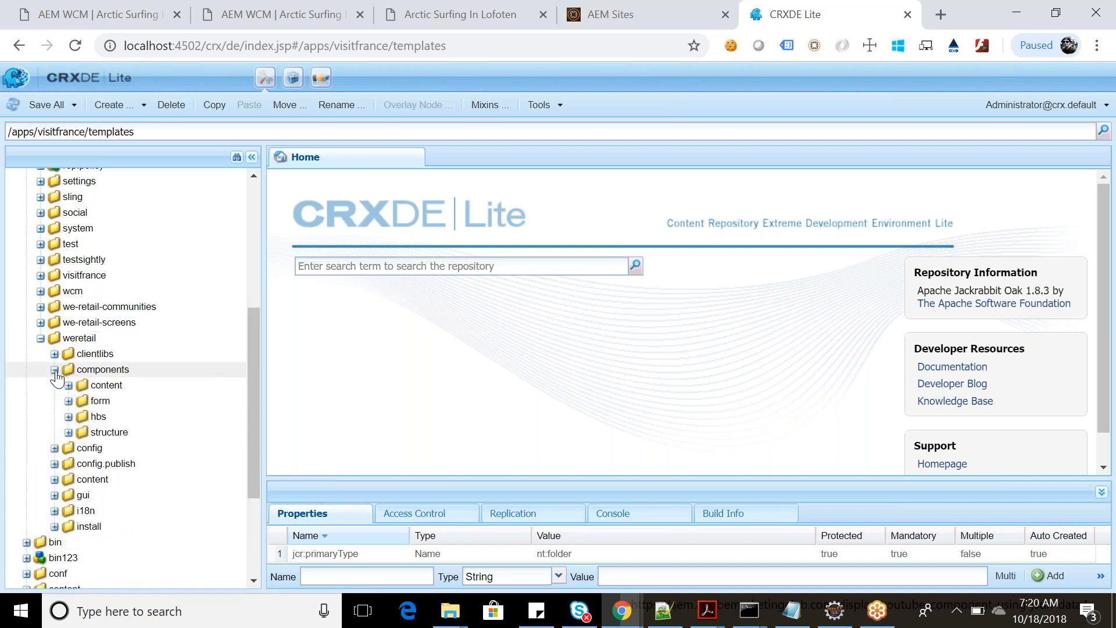
{"action": "left_click", "coordinate": [54, 370]}
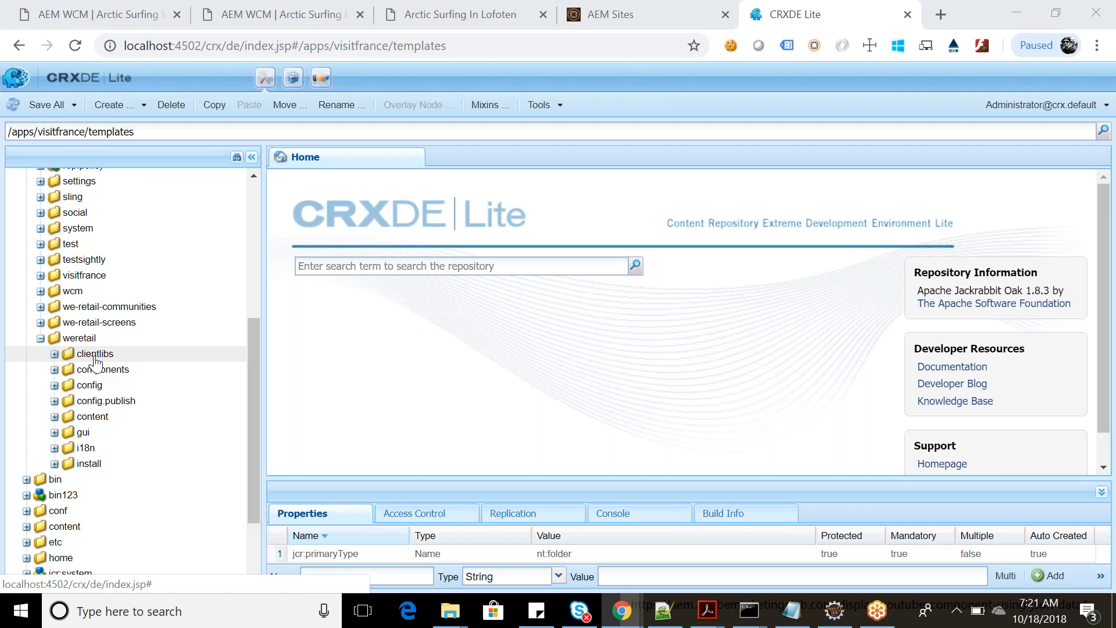
{"action": "scroll", "coordinate": [96, 364], "scroll_direction": "up", "scroll_amount": 5}
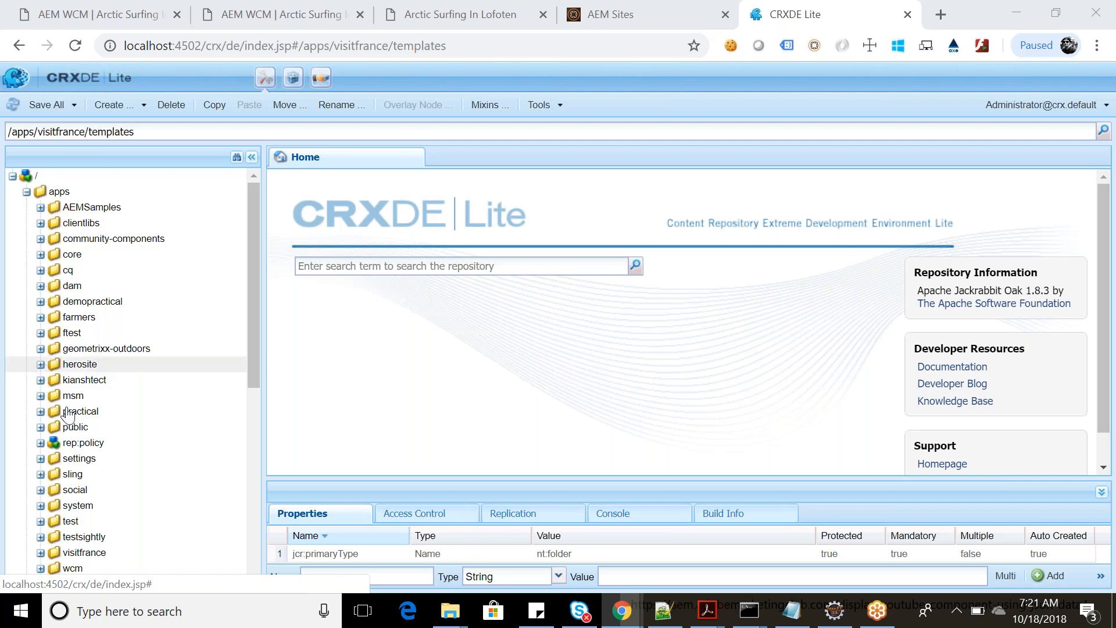
{"action": "scroll", "coordinate": [73, 465], "scroll_direction": "down", "scroll_amount": 5}
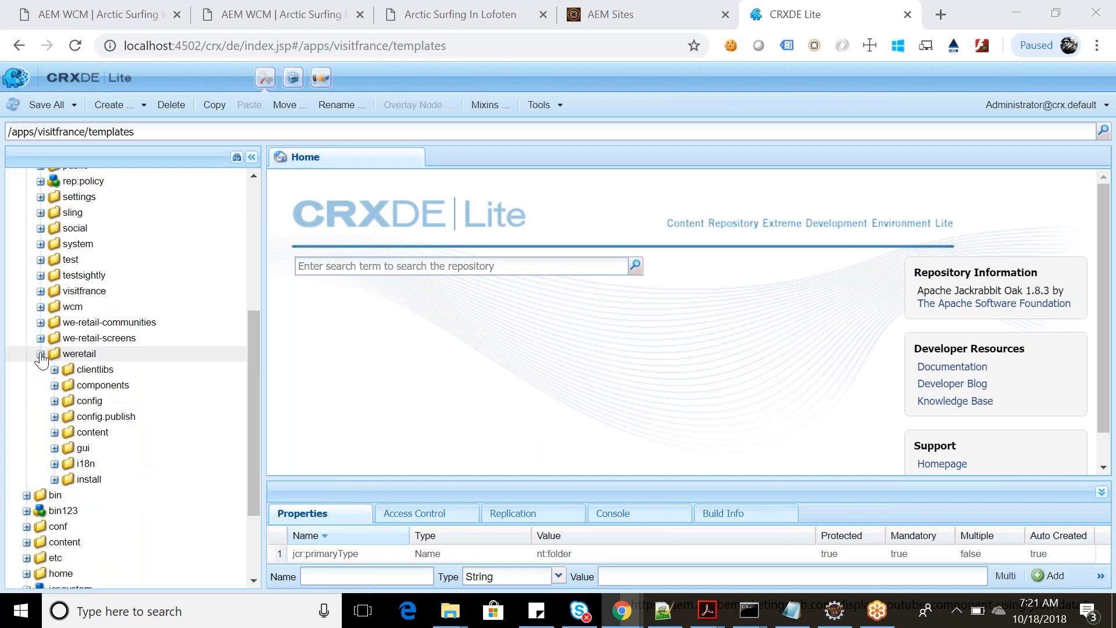
Collapse weretail and expand visitfrance under /apps to review its components and templates folders.
{"action": "left_click", "coordinate": [40, 353]}
{"action": "left_click", "coordinate": [84, 297]}
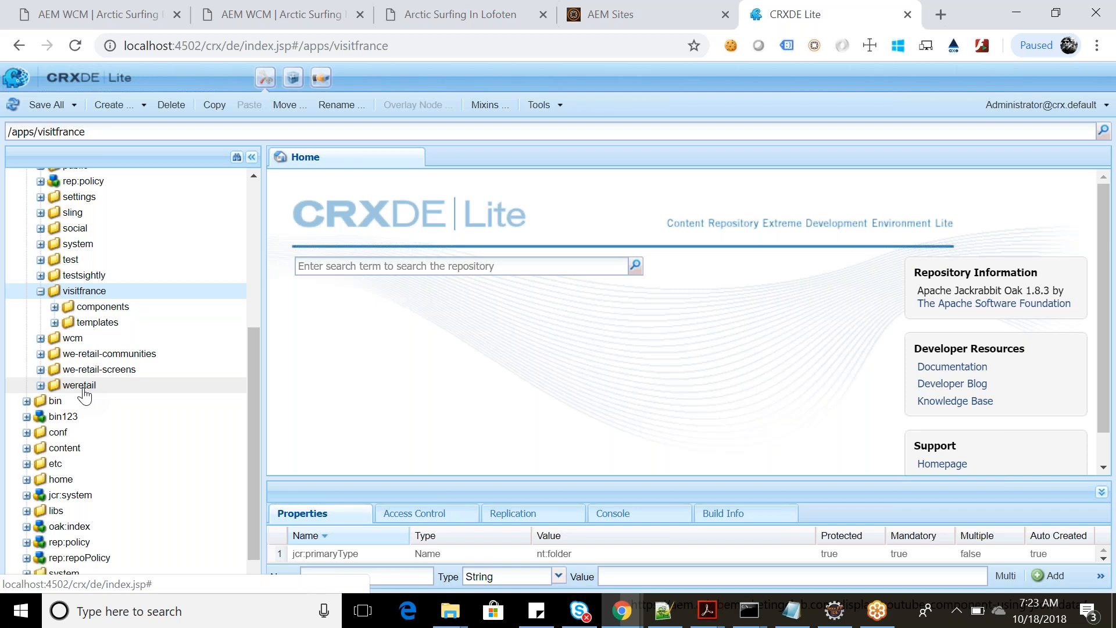
{"action": "scroll", "coordinate": [85, 394], "scroll_direction": "up", "scroll_amount": 1}
{"action": "left_click", "coordinate": [109, 377]}
{"action": "left_click", "coordinate": [140, 383]}
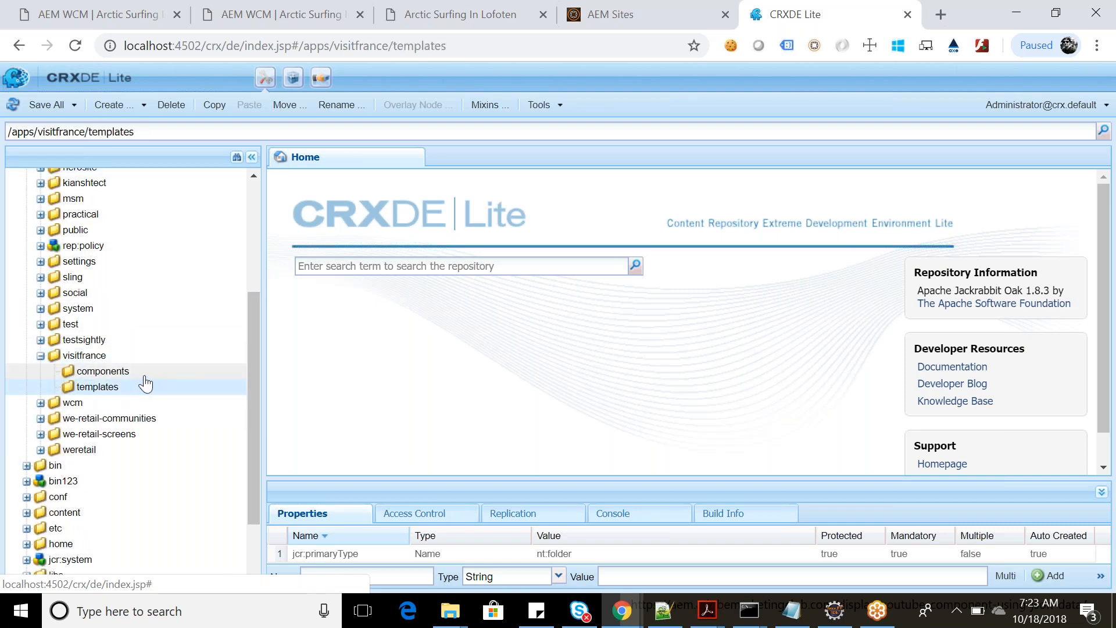
{"action": "left_click", "coordinate": [109, 375]}
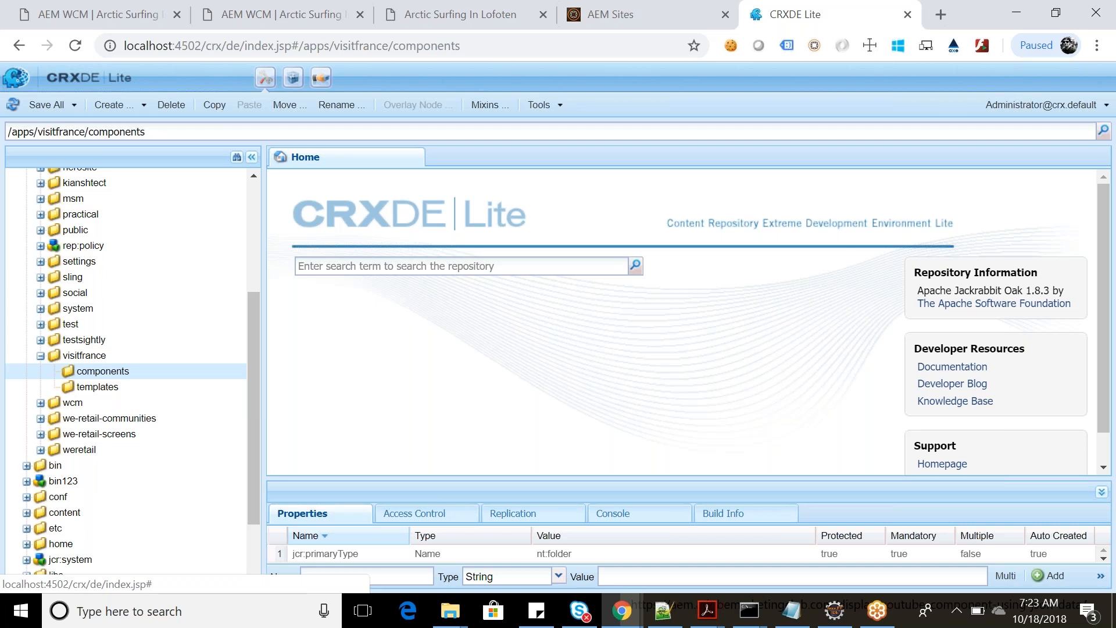
Review the Arctic Surfing In Lofoten page in the page editor, looking through its content and component drop areas.
{"action": "left_click", "coordinate": [417, 8]}
{"action": "scroll", "coordinate": [505, 371], "scroll_direction": "down", "scroll_amount": 6}
{"action": "scroll", "coordinate": [523, 241], "scroll_direction": "up", "scroll_amount": 2}
{"action": "scroll", "coordinate": [520, 236], "scroll_direction": "up", "scroll_amount": 20}
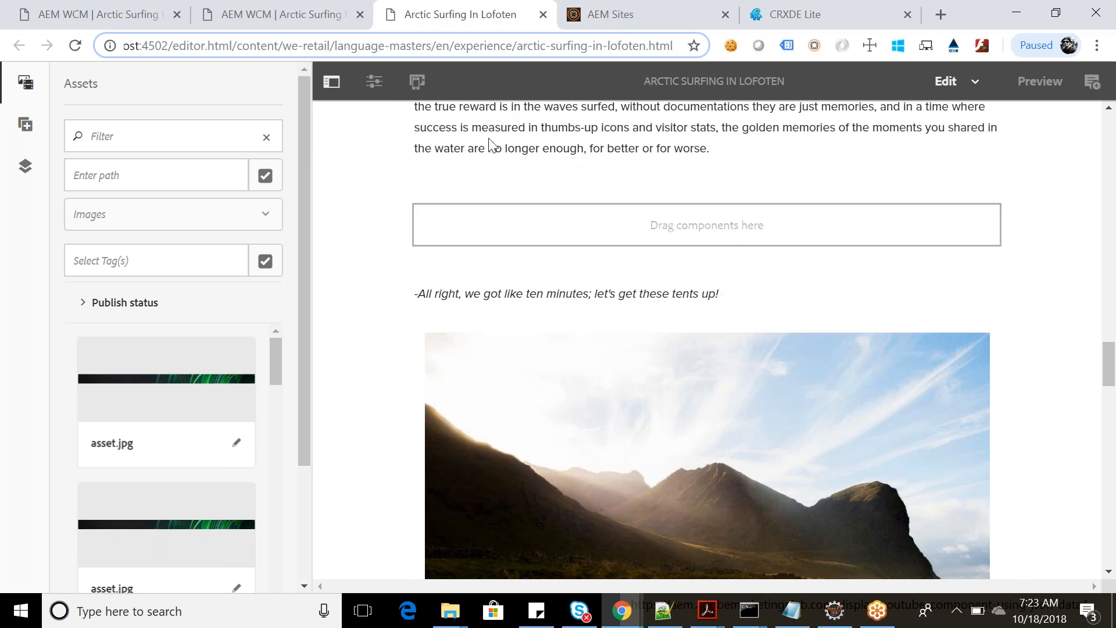
{"action": "scroll", "coordinate": [503, 215], "scroll_direction": "up", "scroll_amount": 2}
{"action": "scroll", "coordinate": [503, 215], "scroll_direction": "up", "scroll_amount": 20}
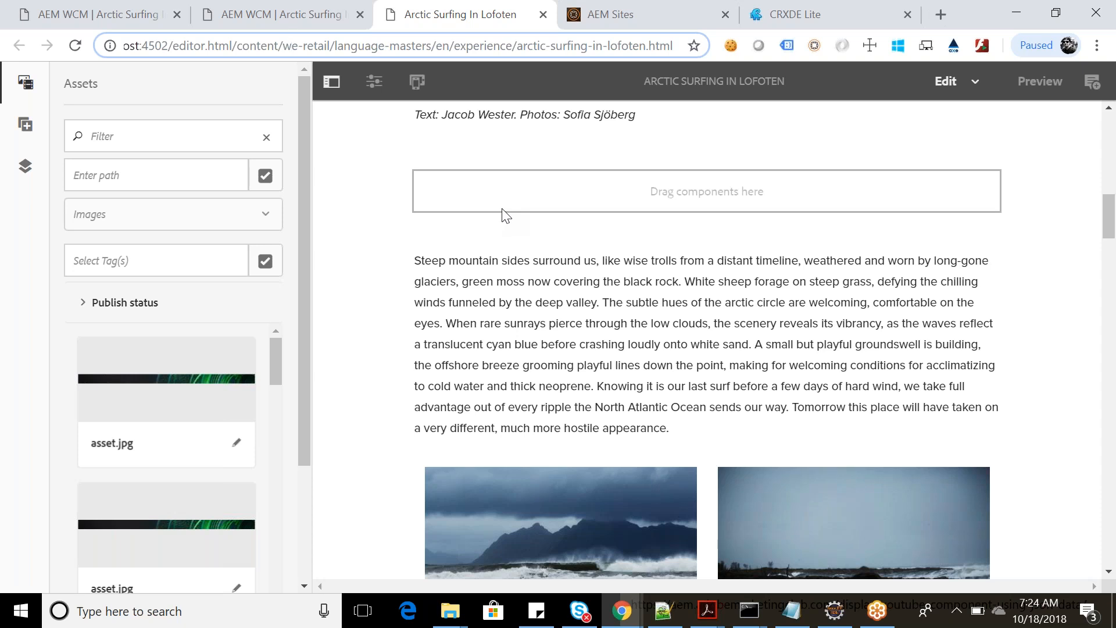
Back in CRXDE Lite, create a folder named page inside /apps/visitfrance/components and save the change.
{"action": "left_click", "coordinate": [852, 13]}
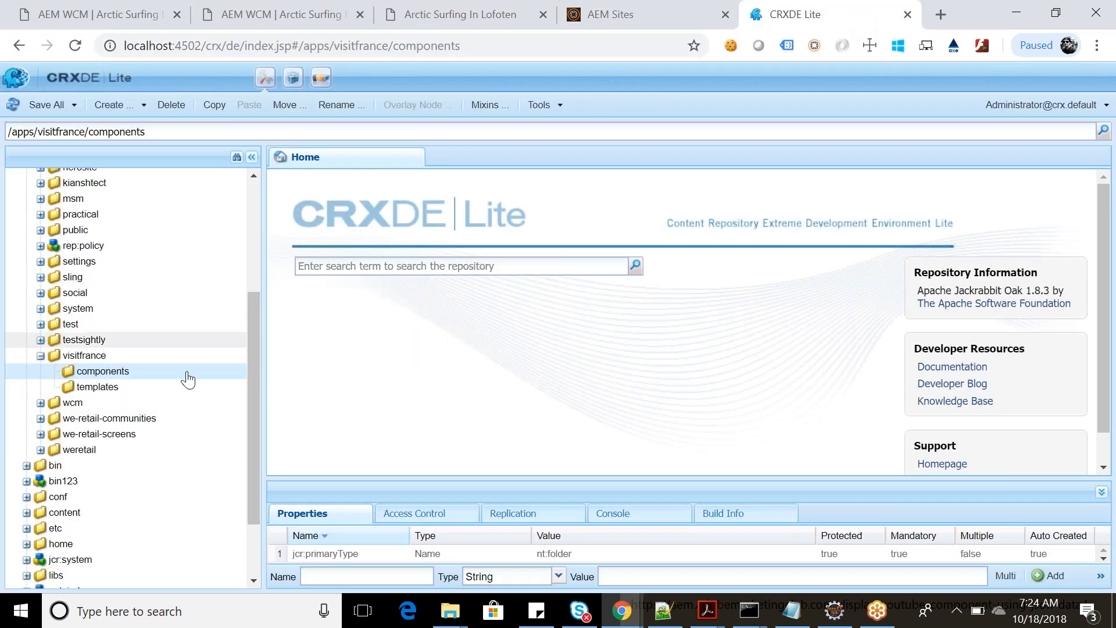
{"action": "right_click", "coordinate": [82, 379]}
{"action": "mouse_move", "coordinate": [139, 162]}
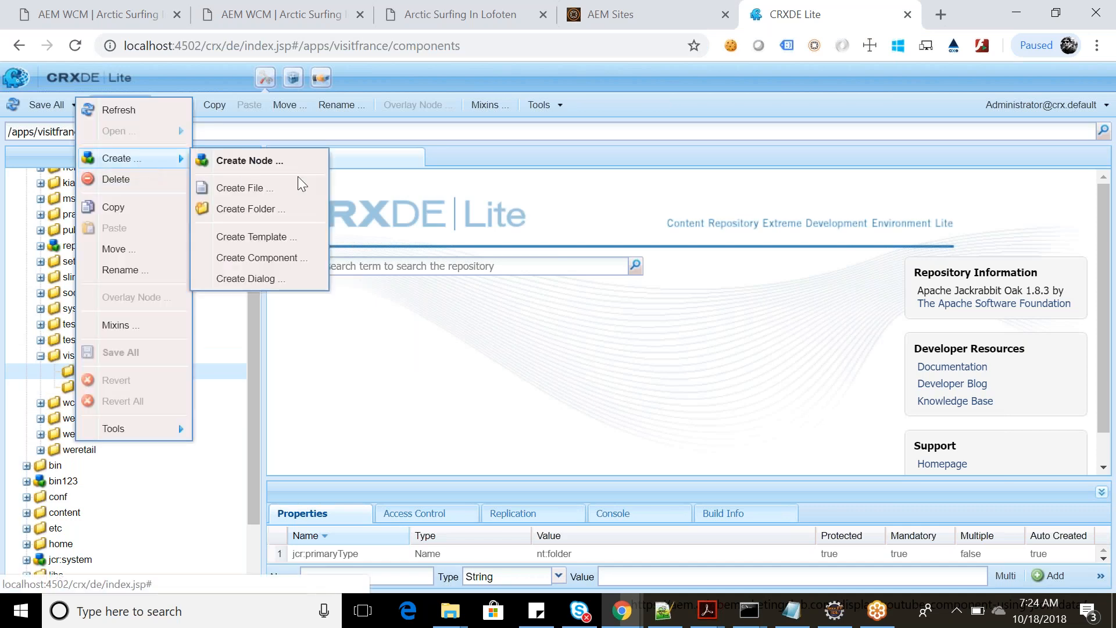
{"action": "left_click", "coordinate": [262, 210]}
{"action": "type", "text": "page"}
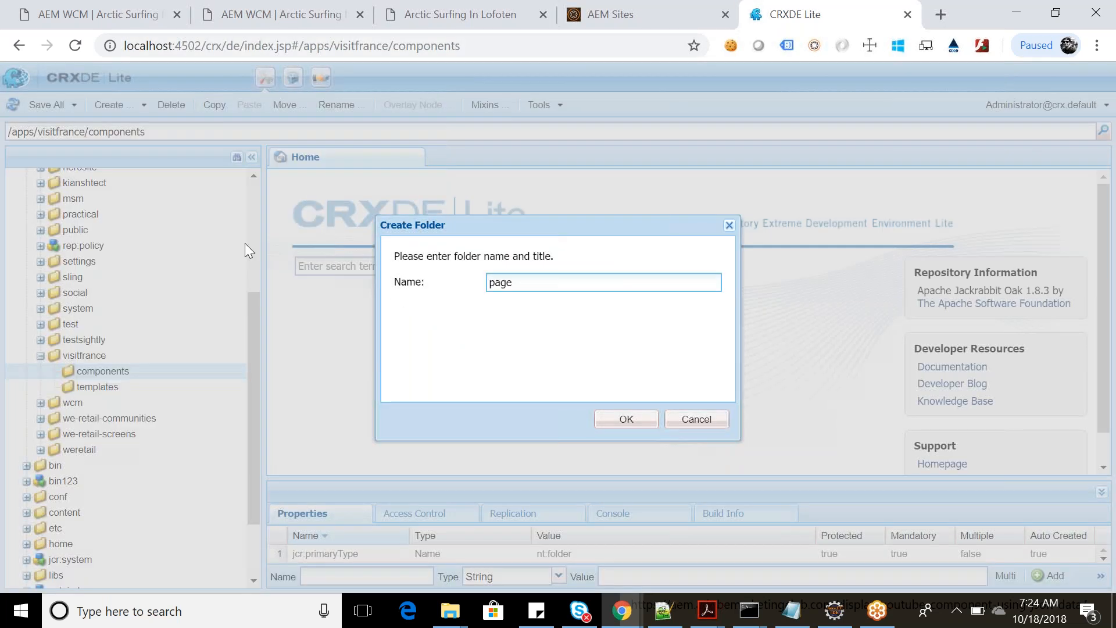
{"action": "left_click", "coordinate": [626, 418]}
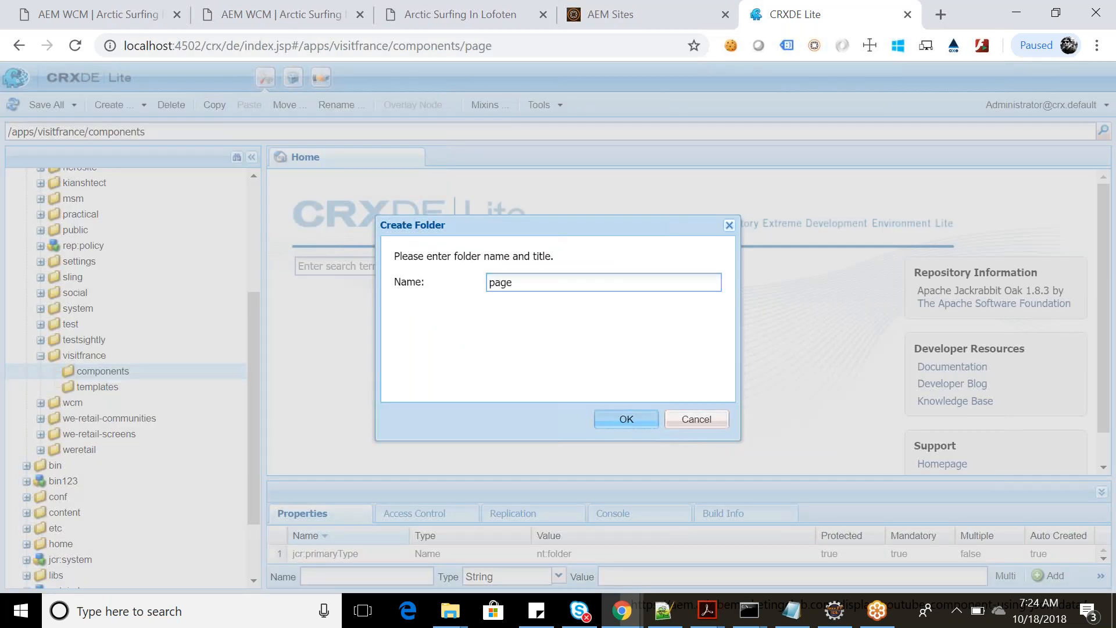
{"action": "left_click", "coordinate": [37, 108]}
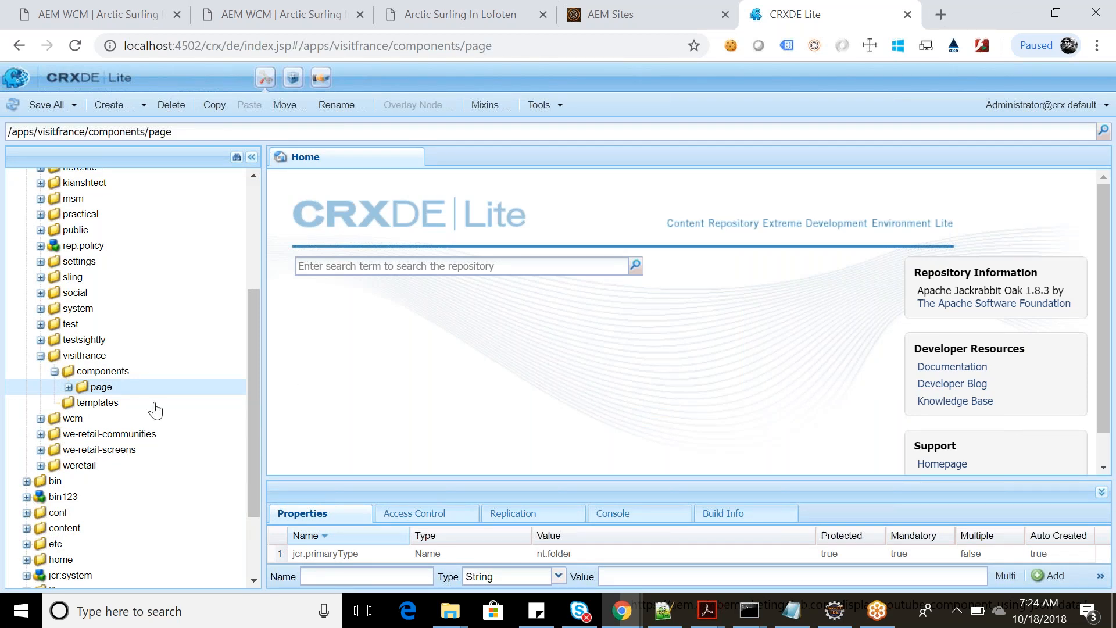
Start a new component in the page folder with label visitfrancepagecomponent and title Visit France Page Component.
{"action": "left_click", "coordinate": [109, 374]}
{"action": "left_click", "coordinate": [87, 388]}
{"action": "right_click", "coordinate": [86, 390]}
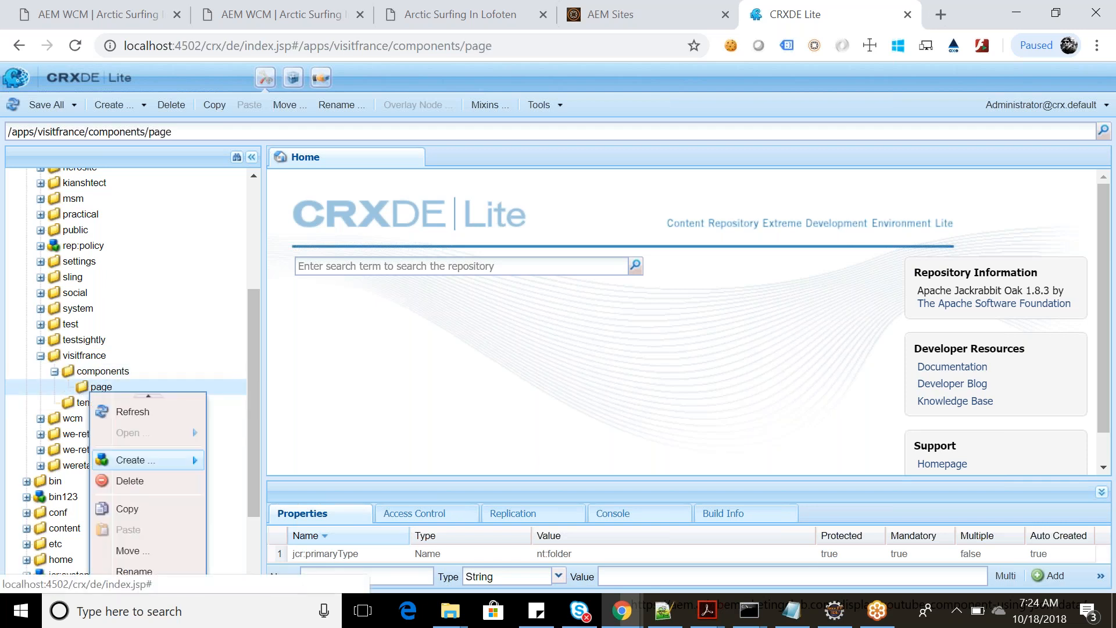
{"action": "mouse_move", "coordinate": [160, 461]}
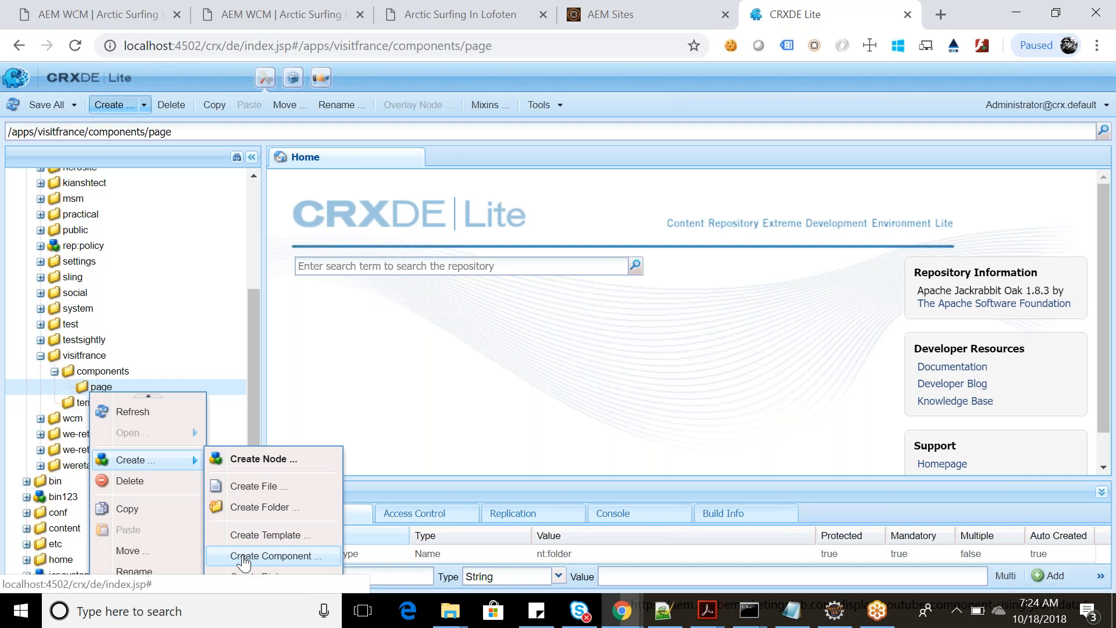
{"action": "left_click", "coordinate": [271, 556]}
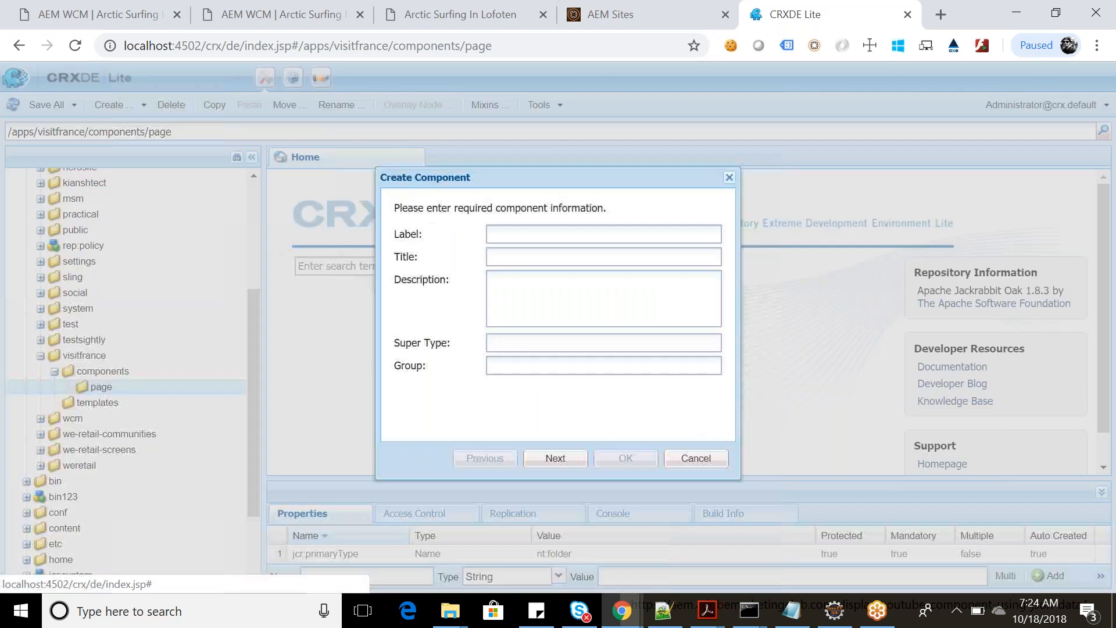
{"action": "left_click", "coordinate": [529, 232]}
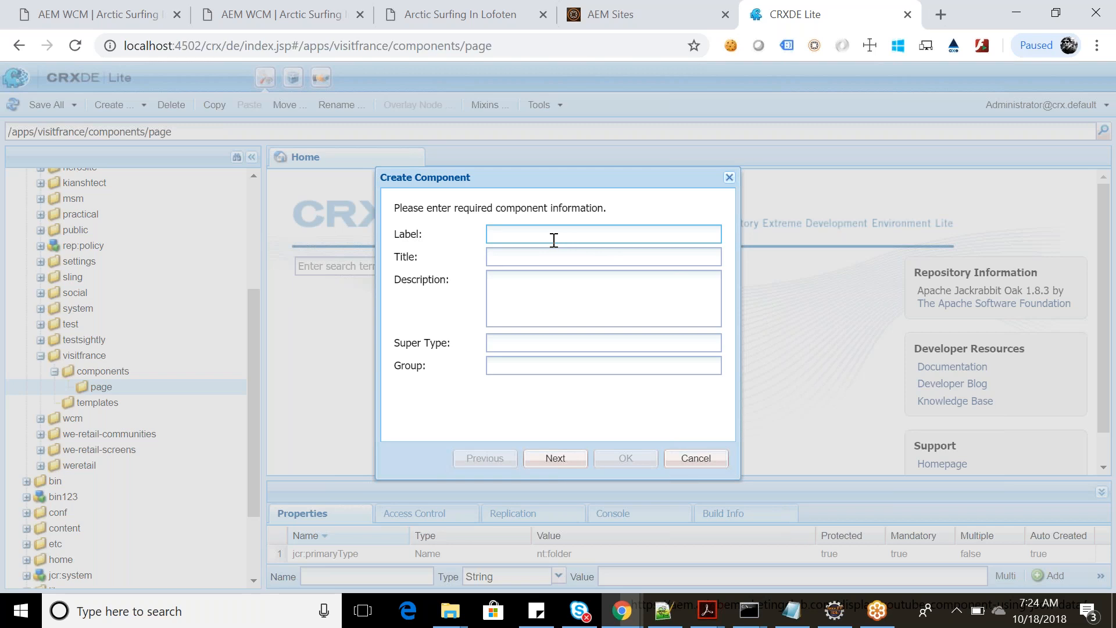
{"action": "type", "text": "vis"}
{"action": "type", "text": "it"}
{"action": "type", "text": "france"}
{"action": "type", "text": "pagecomponent"}
{"action": "type", "text": "Visit"}
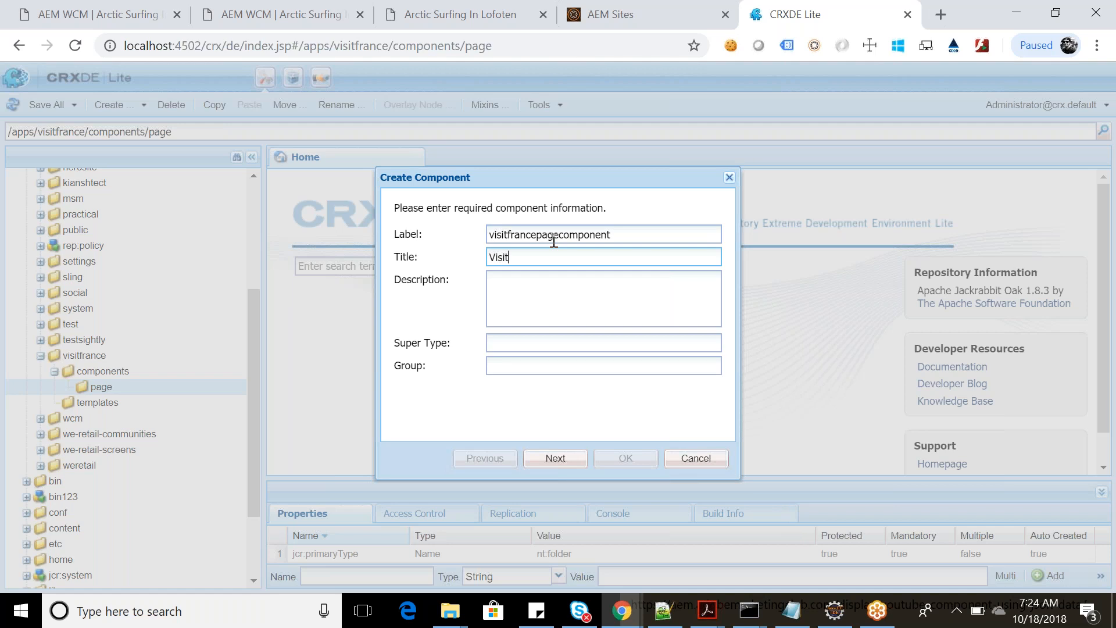
{"action": "type", "text": " France Page Component"}
Leave Super Type, Group and the advanced settings empty, finish creating the component, and save all changes.
{"action": "double_click", "coordinate": [401, 367]}
{"action": "double_click", "coordinate": [401, 343]}
{"action": "left_click_drag", "start_coordinate": [435, 344], "coordinate": [458, 343]}
{"action": "left_click_drag", "start_coordinate": [394, 365], "coordinate": [427, 366]}
{"action": "left_click", "coordinate": [431, 367]}
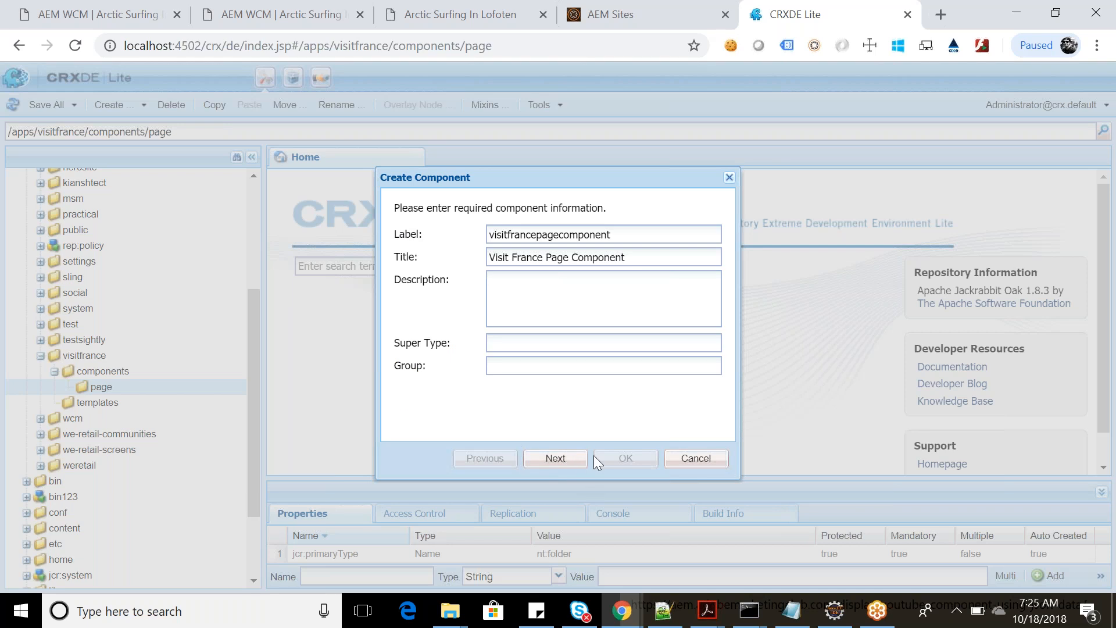
{"action": "left_click", "coordinate": [567, 460]}
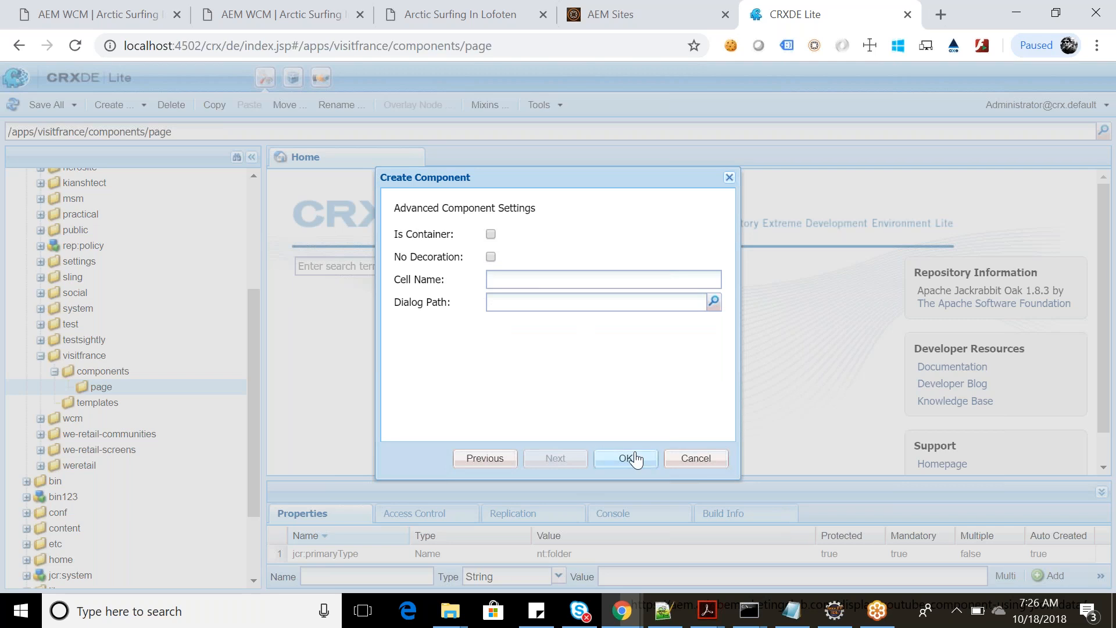
{"action": "left_click", "coordinate": [494, 457]}
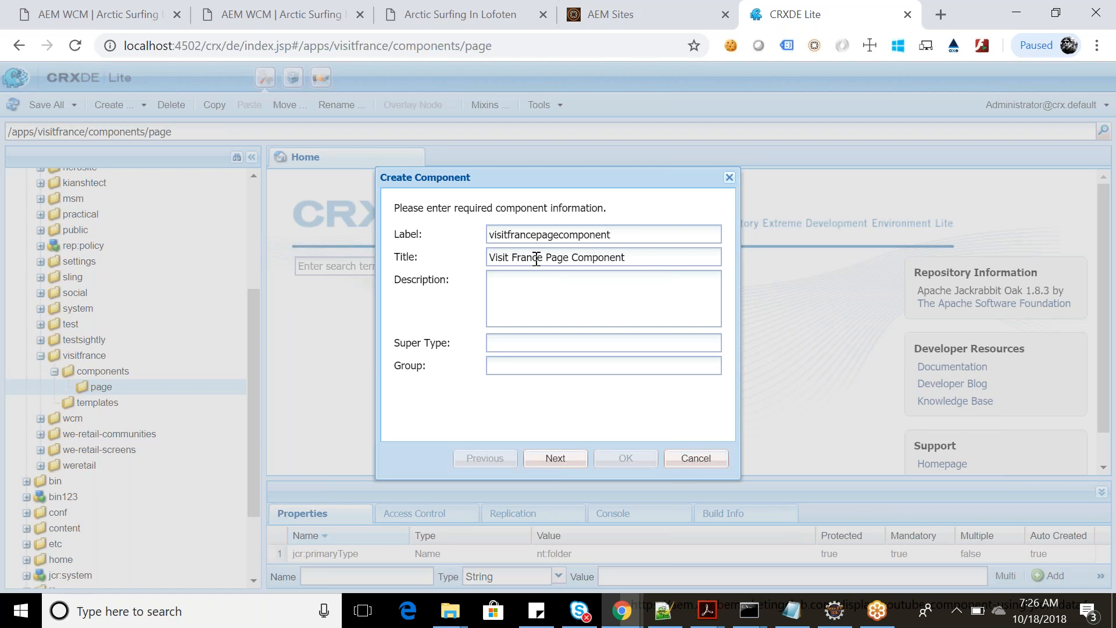
{"action": "left_click", "coordinate": [554, 459]}
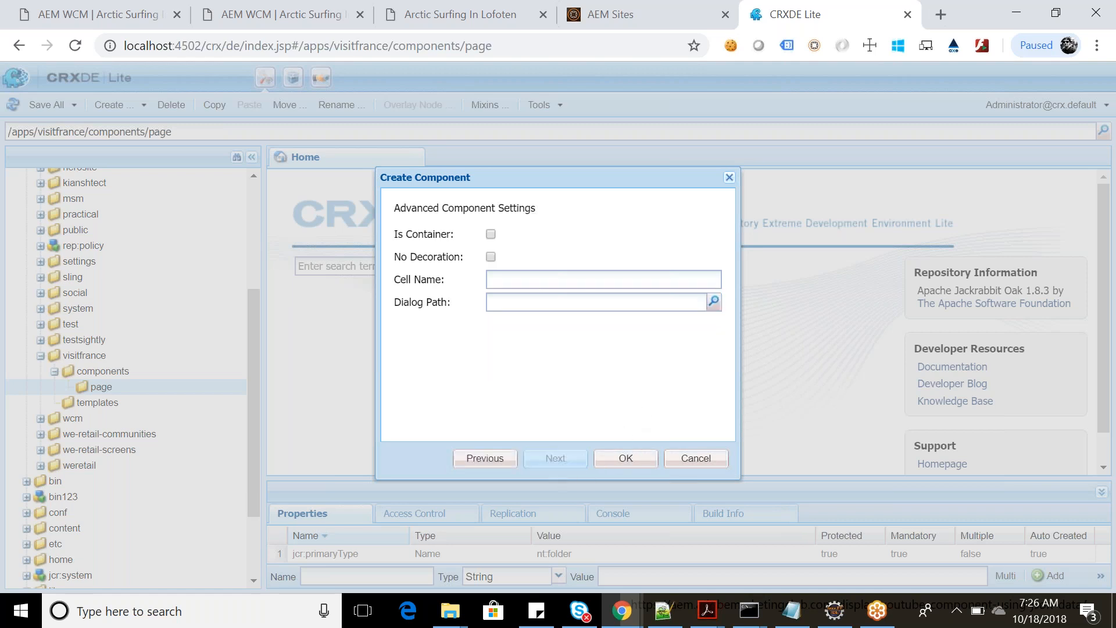
{"action": "left_click", "coordinate": [641, 462]}
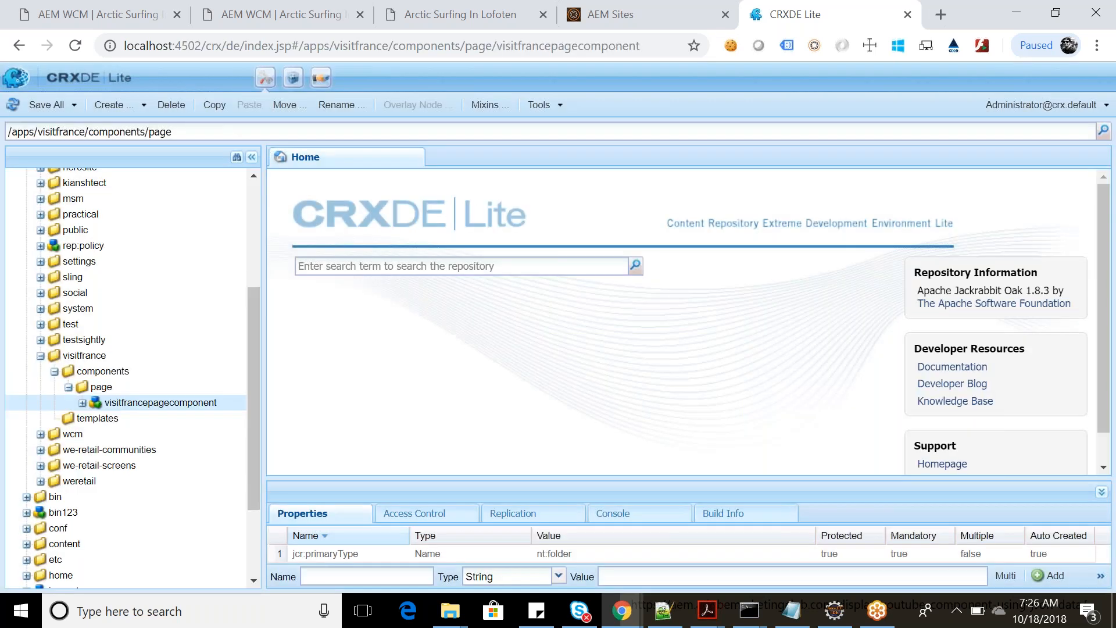
{"action": "left_click", "coordinate": [39, 106]}
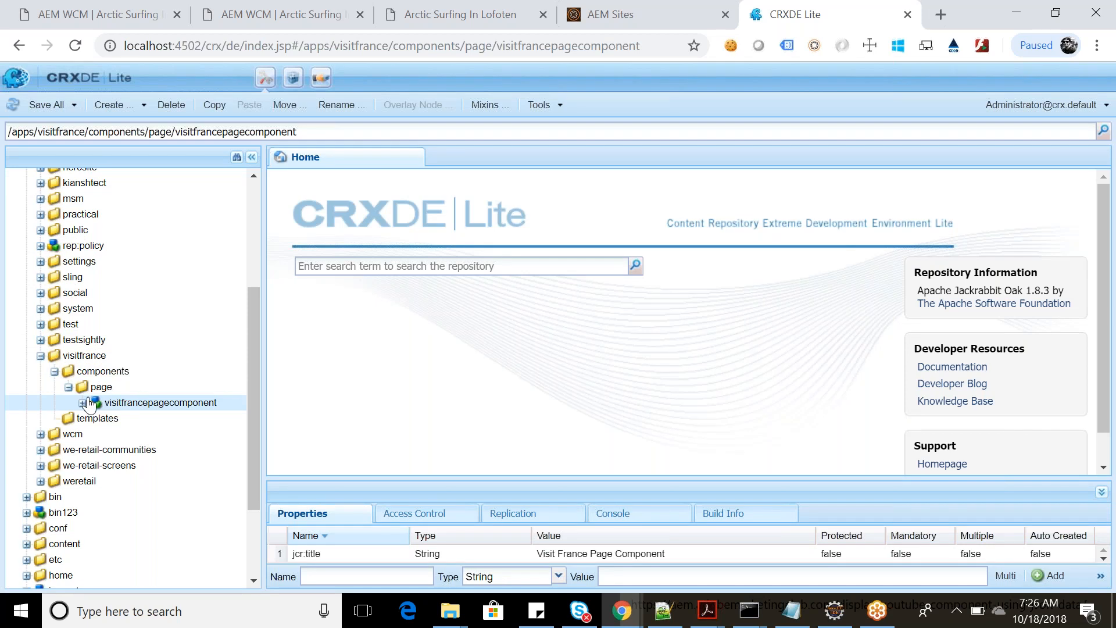
Expand visitfrancepagecomponent in the repository tree and enlarge the tree and properties areas to show its script and properties.
{"action": "left_click", "coordinate": [83, 403]}
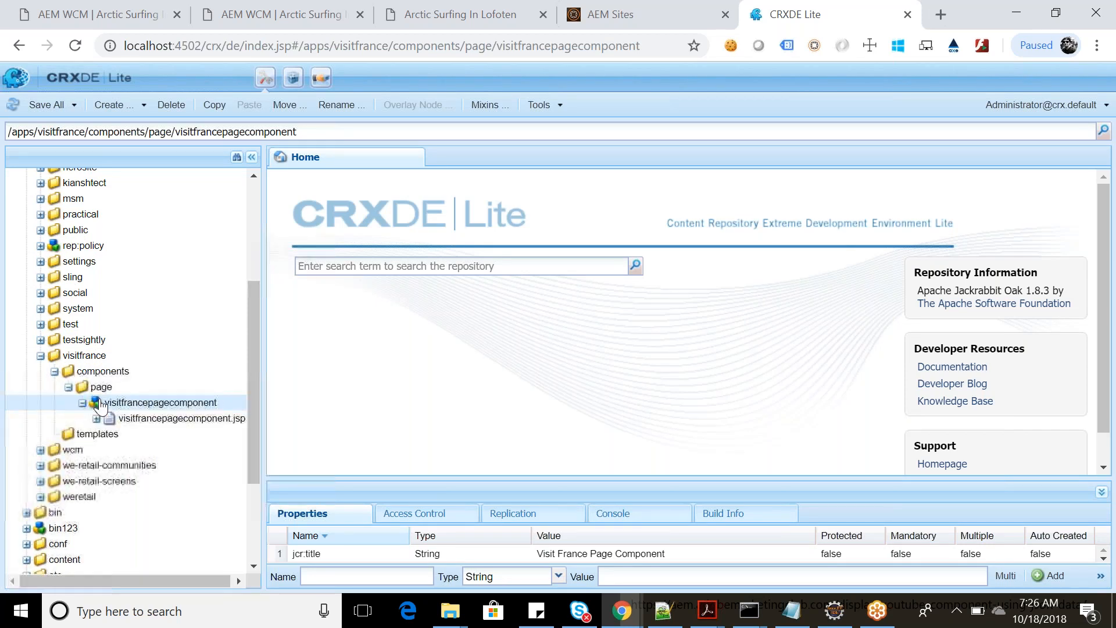
{"action": "left_click_drag", "start_coordinate": [261, 375], "coordinate": [300, 377]}
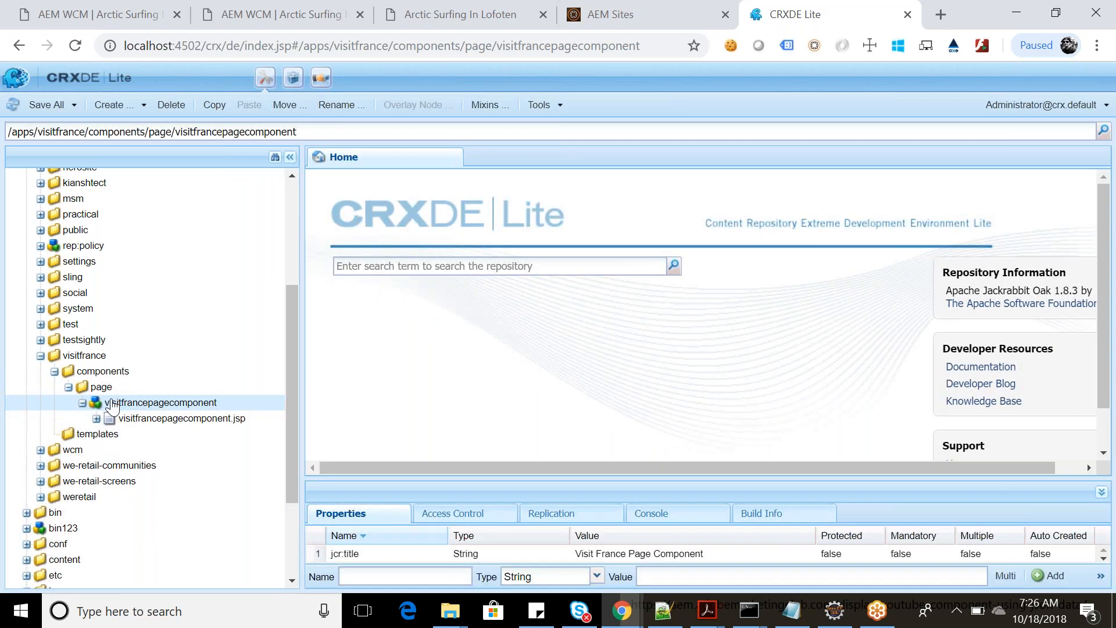
{"action": "left_click_drag", "start_coordinate": [494, 478], "coordinate": [494, 310]}
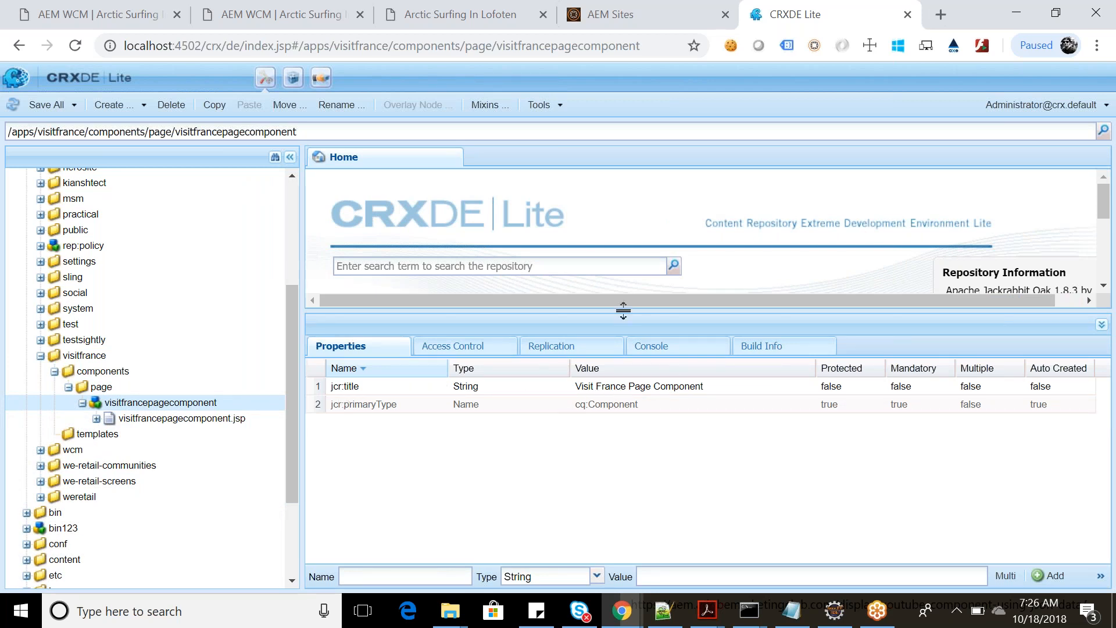
{"action": "left_click_drag", "start_coordinate": [623, 311], "coordinate": [595, 430]}
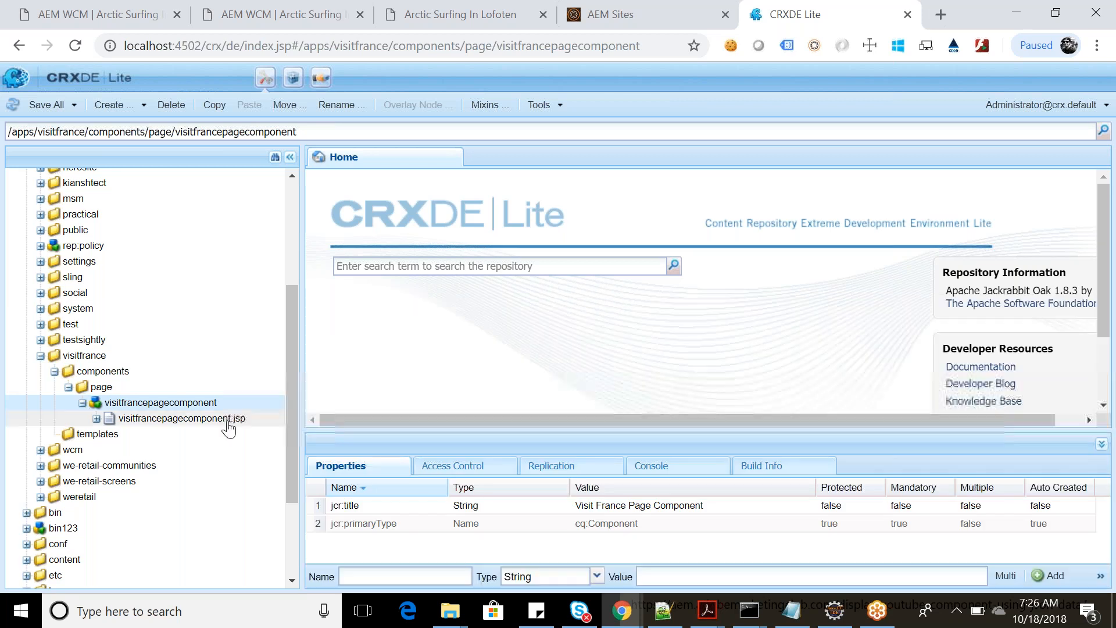
Open visitfrancepagecomponent.jsp for editing and delete all of its default code.
{"action": "left_click", "coordinate": [132, 429]}
{"action": "double_click", "coordinate": [131, 425]}
{"action": "left_click_drag", "start_coordinate": [344, 319], "coordinate": [321, 183]}
{"action": "key", "text": "Delete"}
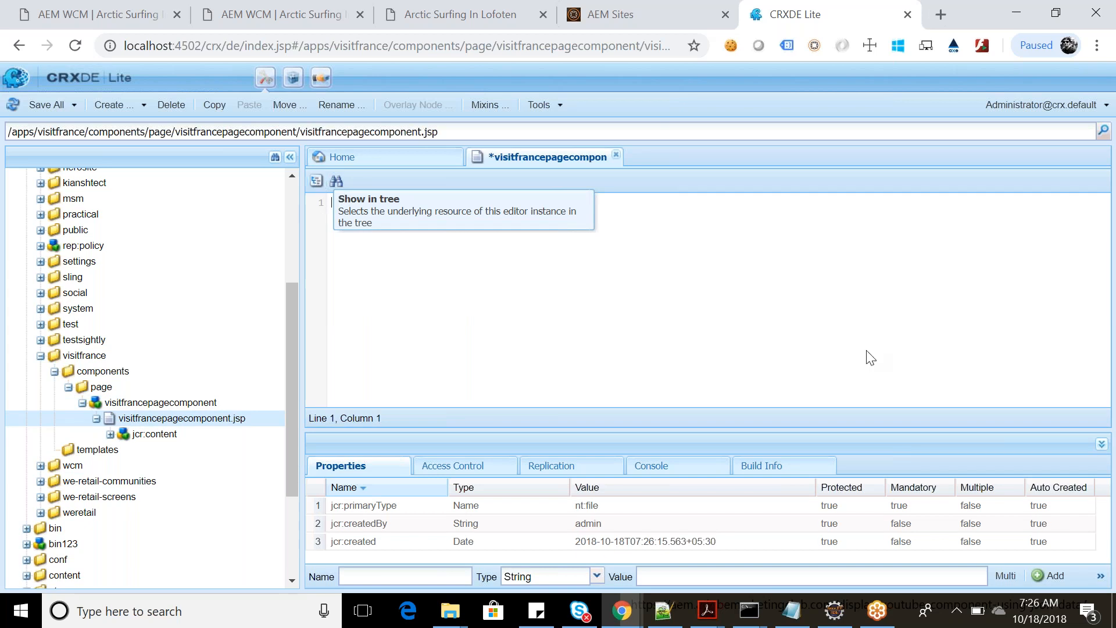
Write "Welcome to Visit France Page Component." as the content of visitfrancepagecomponent.jsp and save the file.
{"action": "type", "text": "We"}
{"action": "type", "text": "lcome to "}
{"action": "type", "text": "my Page "}
{"action": "type", "text": "Componen"}
{"action": "key", "text": "BackSpace"}
{"action": "key", "text": "BackSpace"}
{"action": "key", "text": "BackSpace"}
{"action": "key", "text": "BackSpace"}
{"action": "key", "text": "BackSpace"}
{"action": "key", "text": "BackSpace"}
{"action": "key", "text": "BackSpace"}
{"action": "key", "text": "BackSpace"}
{"action": "key", "text": "BackSpace"}
{"action": "key", "text": "BackSpace"}
{"action": "key", "text": "BackSpace"}
{"action": "key", "text": "BackSpace"}
{"action": "key", "text": "BackSpace"}
{"action": "key", "text": "BackSpace"}
{"action": "key", "text": "BackSpace"}
{"action": "key", "text": "BackSpace"}
{"action": "type", "text": "Visit Franc"}
{"action": "key", "text": "BackSpace"}
{"action": "type", "text": "ce "}
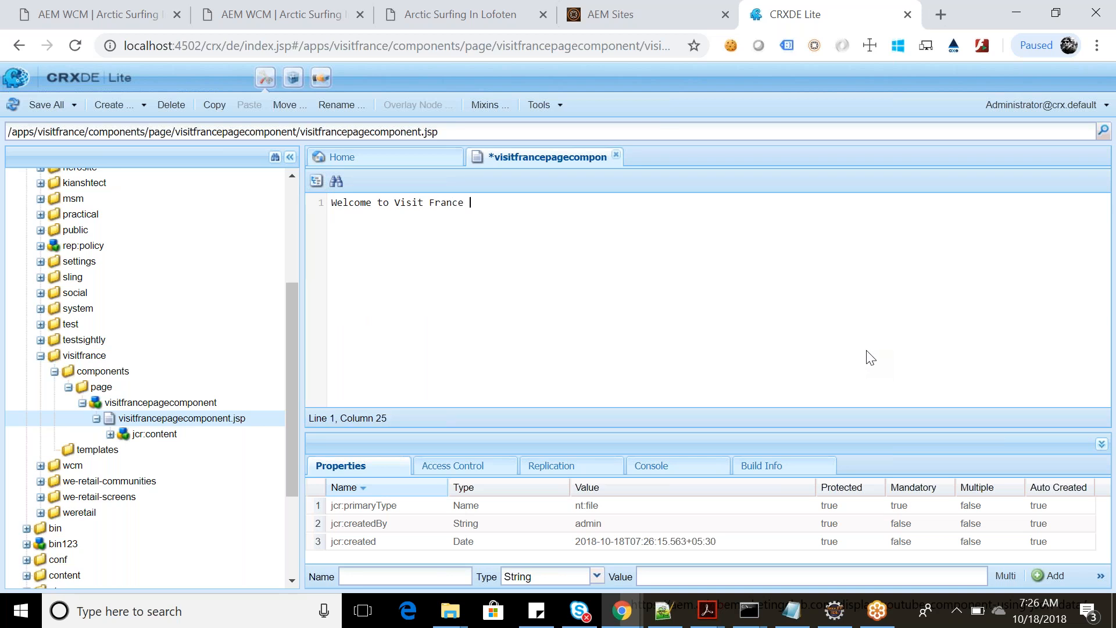
{"action": "type", "text": "Page Componetn."}
{"action": "key", "text": "BackSpace"}
{"action": "key", "text": "BackSpace"}
{"action": "key", "text": "BackSpace"}
{"action": "type", "text": "nt."}
{"action": "key", "text": "ctrl+s"}
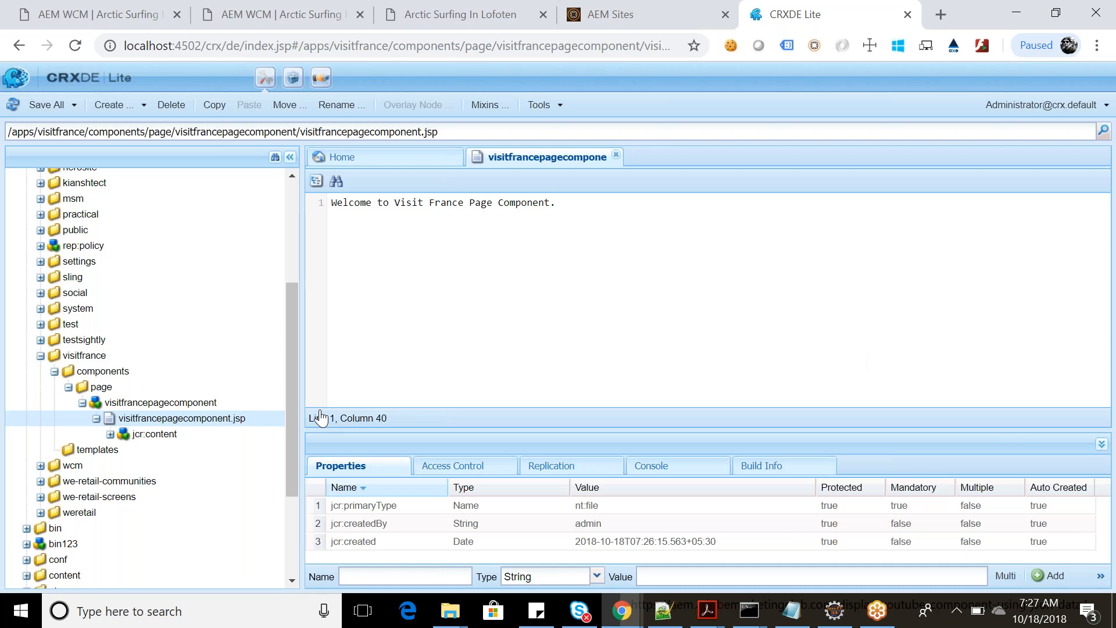
Select the visitfrancepagecomponent node and highlight its full repository path.
{"action": "left_click", "coordinate": [82, 402]}
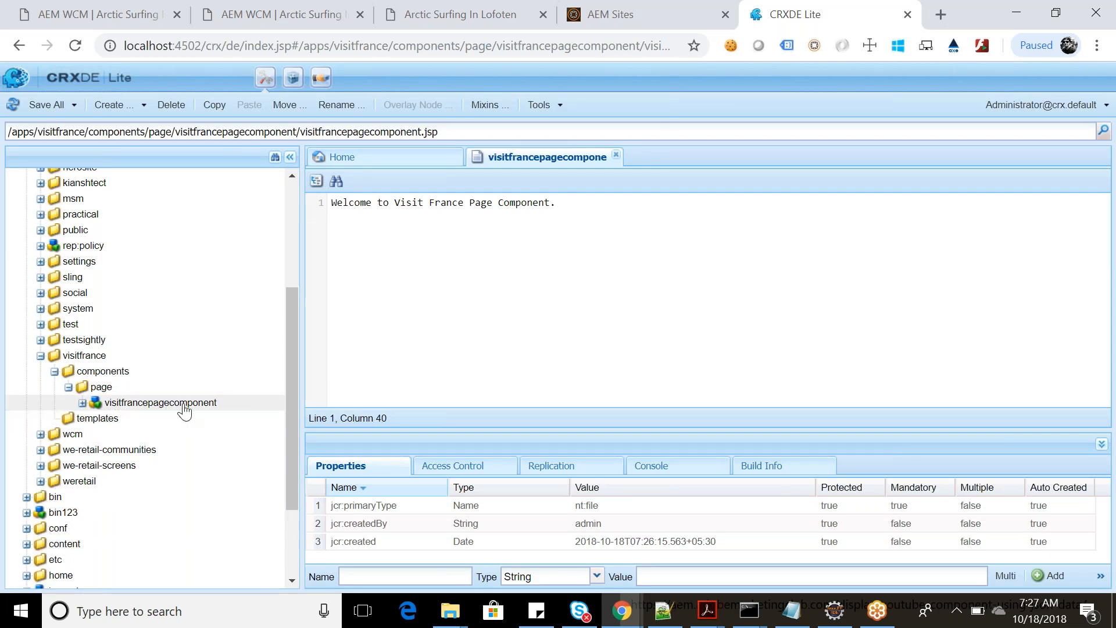
{"action": "double_click", "coordinate": [131, 403]}
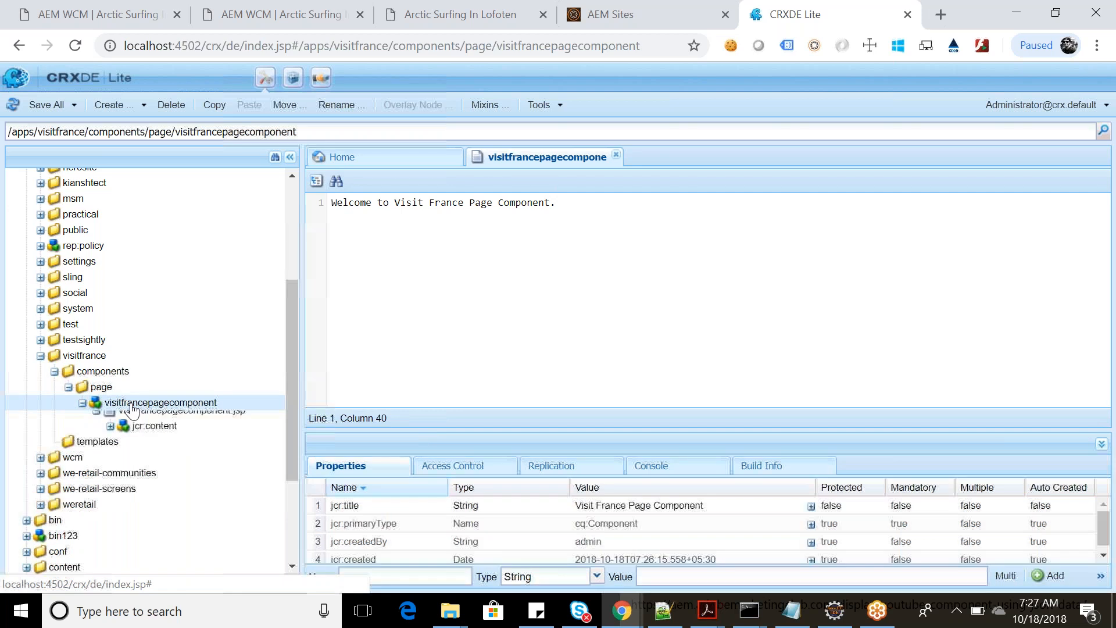
{"action": "left_click", "coordinate": [336, 133]}
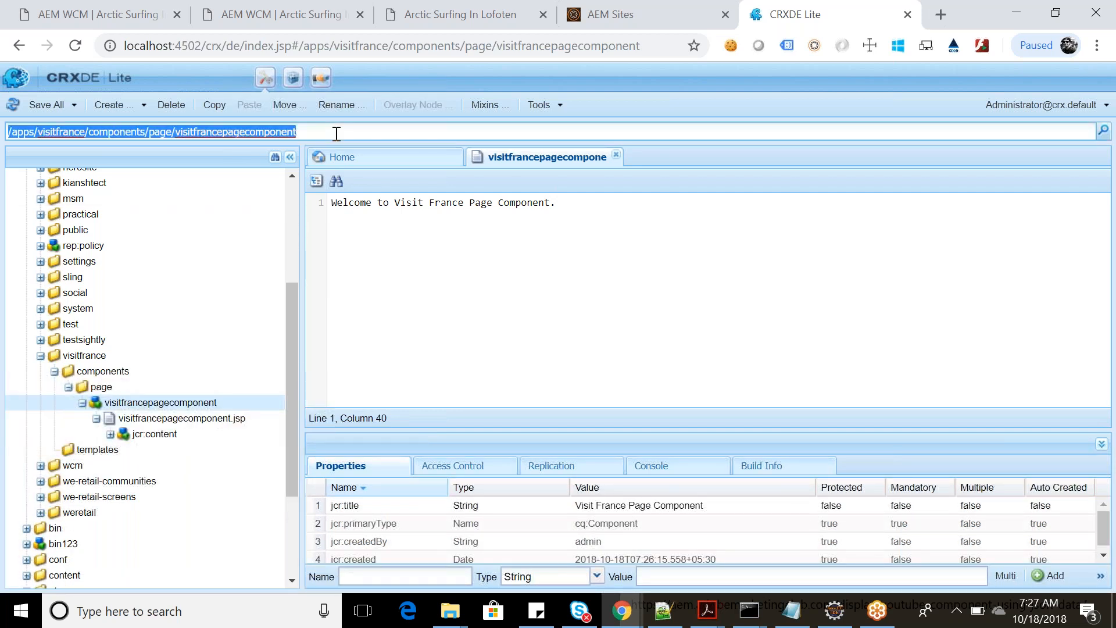
Start a new template in the visitfrance templates folder with label visitfrancepagetemplate and title "Visit France Page Template".
{"action": "left_click", "coordinate": [55, 372]}
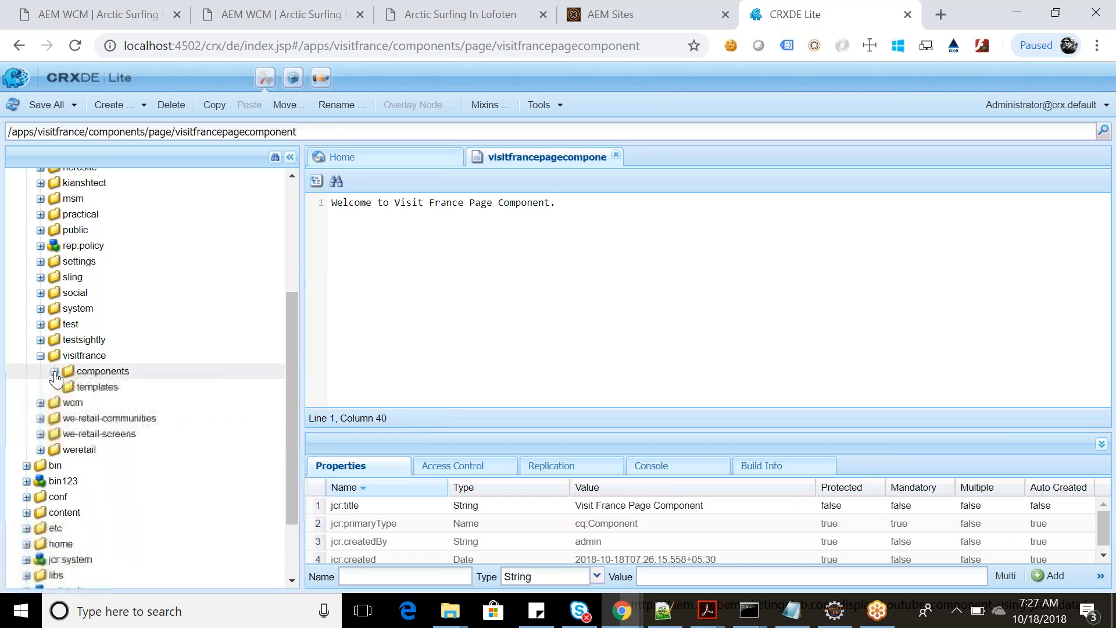
{"action": "left_click", "coordinate": [97, 388]}
{"action": "right_click", "coordinate": [97, 390]}
{"action": "mouse_move", "coordinate": [146, 248]}
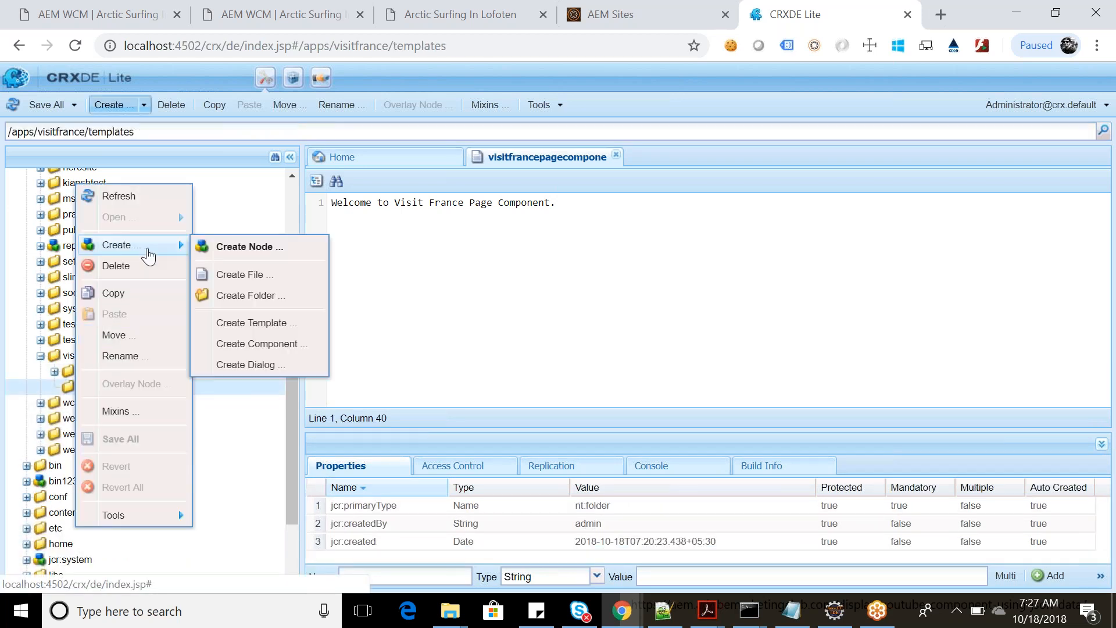
{"action": "left_click", "coordinate": [295, 326]}
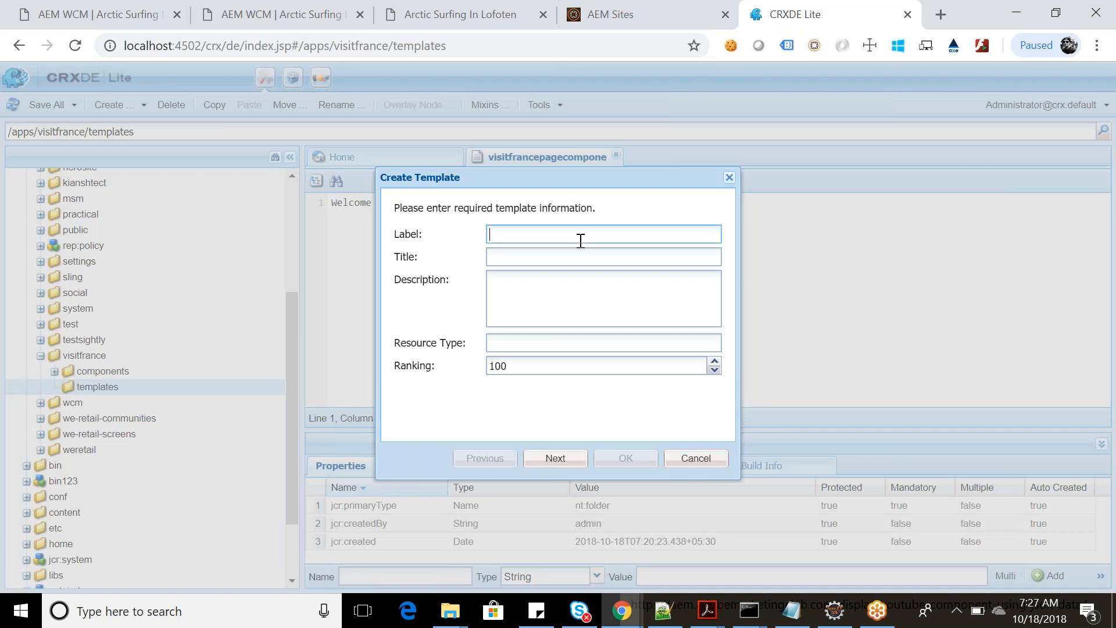
{"action": "type", "text": "visitfrancepagetemplate"}
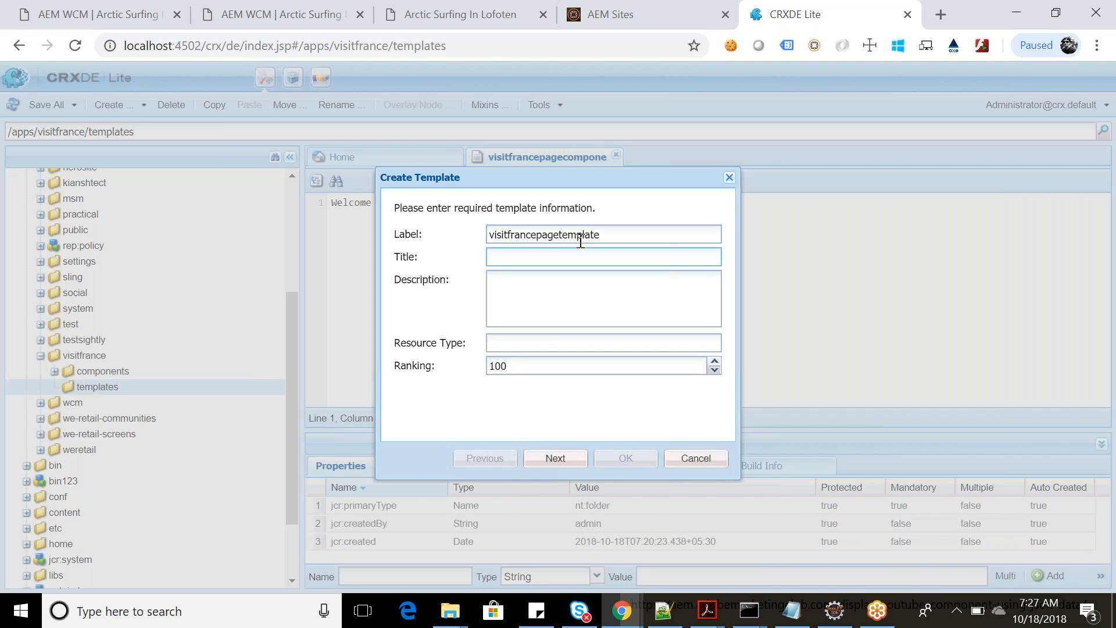
{"action": "type", "text": "Visit France Page Template"}
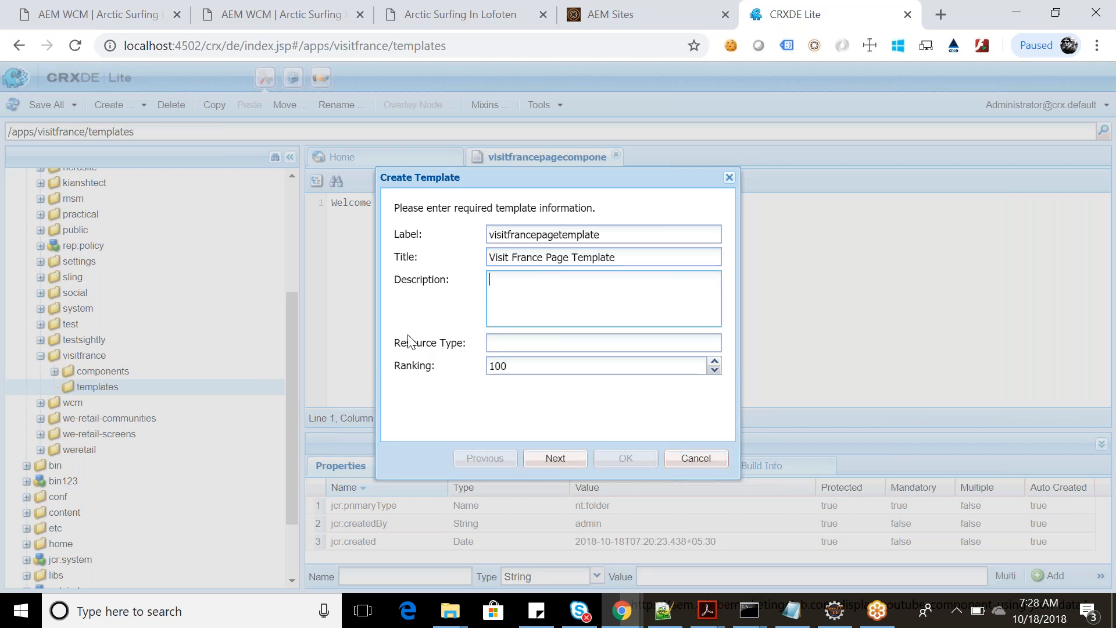
Set the template's resource type to the copied page component path without its /apps/ prefix: visitfrance/components/page/visitfrancepagecomponent.
{"action": "left_click_drag", "start_coordinate": [395, 347], "coordinate": [474, 353]}
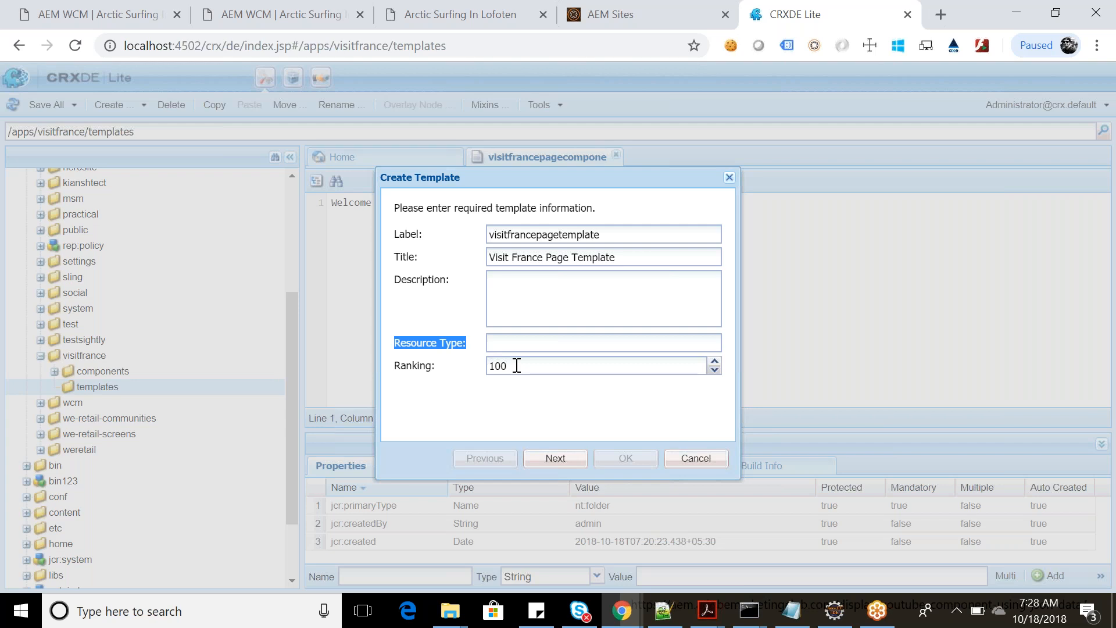
{"action": "left_click", "coordinate": [524, 345]}
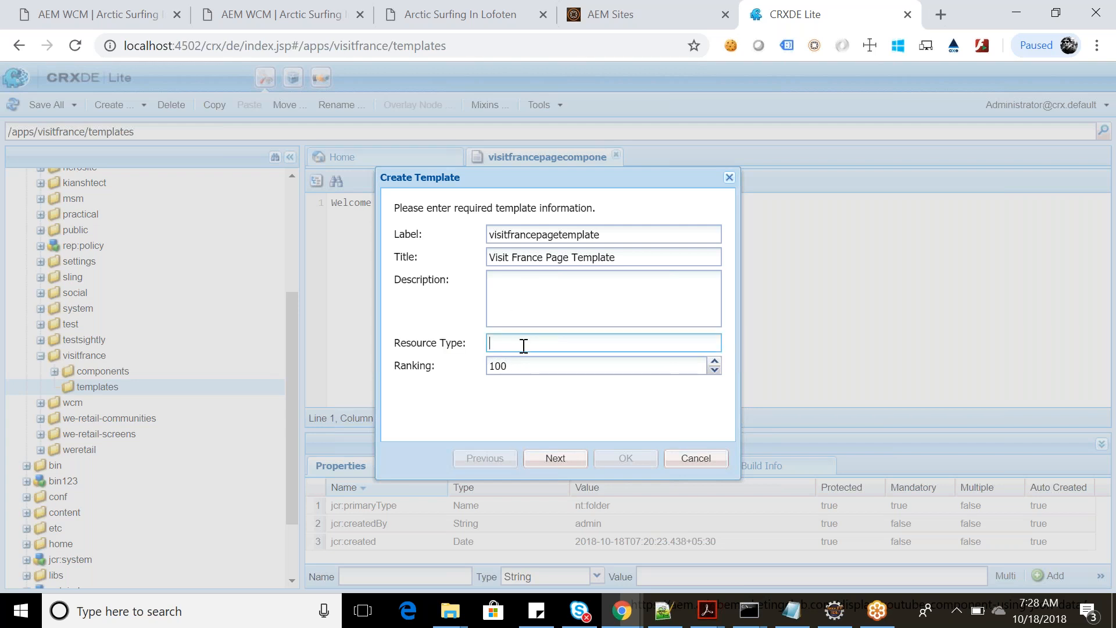
{"action": "left_click", "coordinate": [424, 7]}
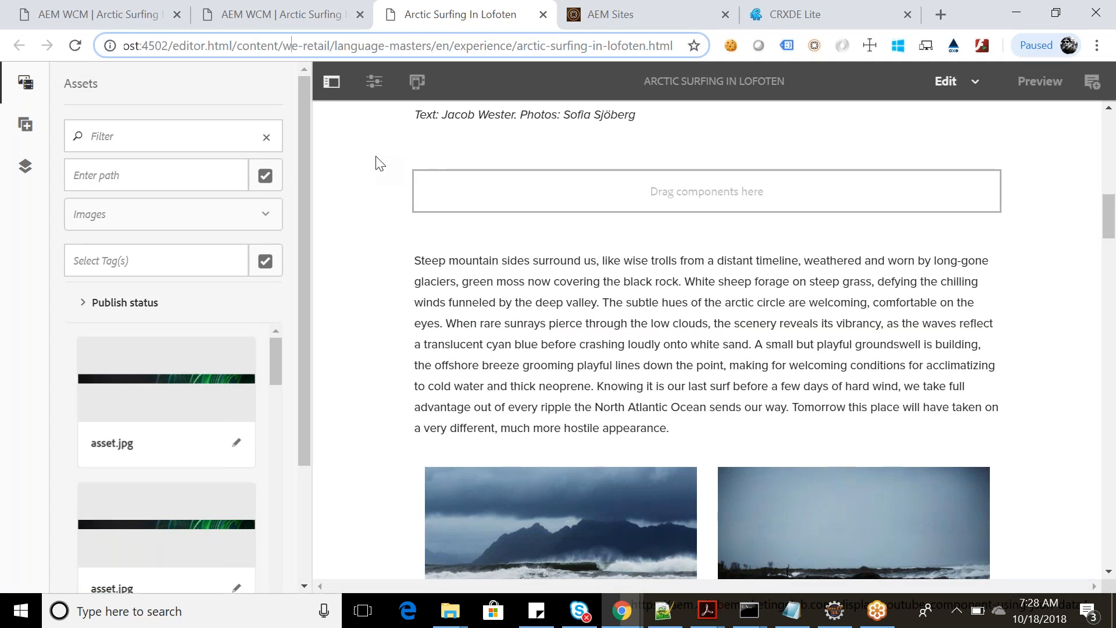
{"action": "left_click", "coordinate": [802, 13]}
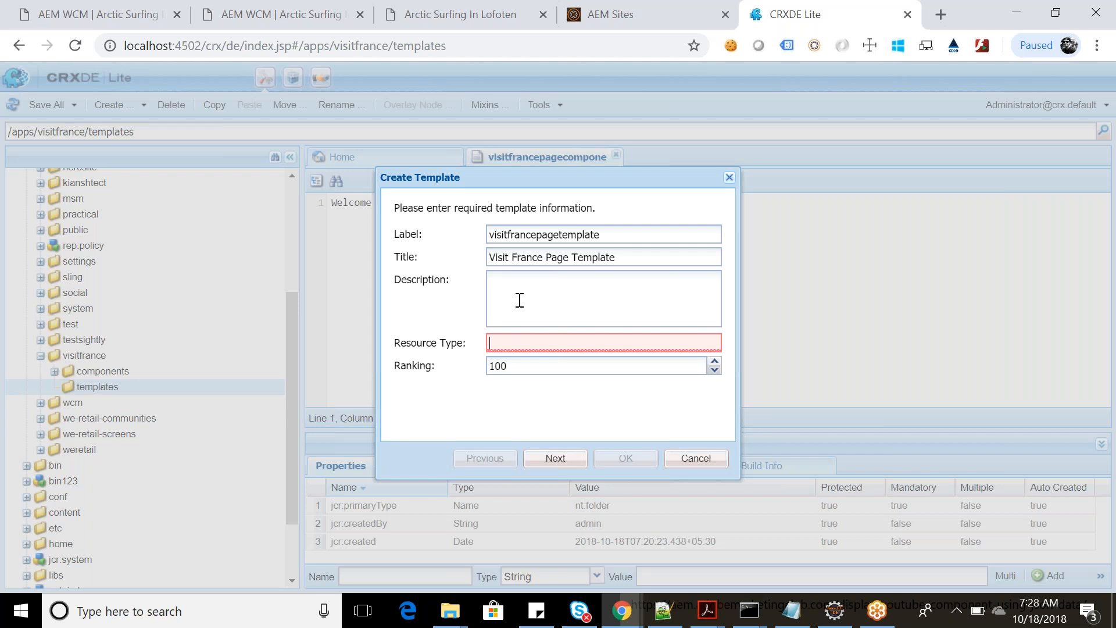
{"action": "left_click", "coordinate": [526, 341]}
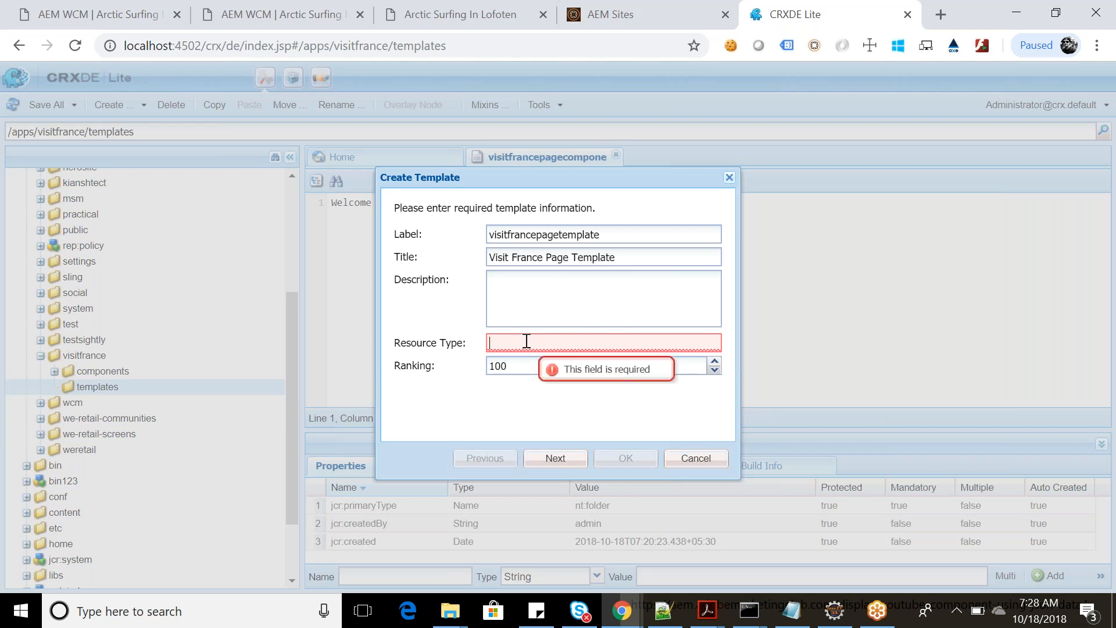
{"action": "key", "text": "ctrl+v"}
{"action": "key", "text": "Home"}
{"action": "key", "text": "Delete"}
{"action": "key", "text": "Delete"}
{"action": "key", "text": "Delete"}
{"action": "key", "text": "Delete"}
{"action": "key", "text": "Delete"}
{"action": "key", "text": "Delete"}
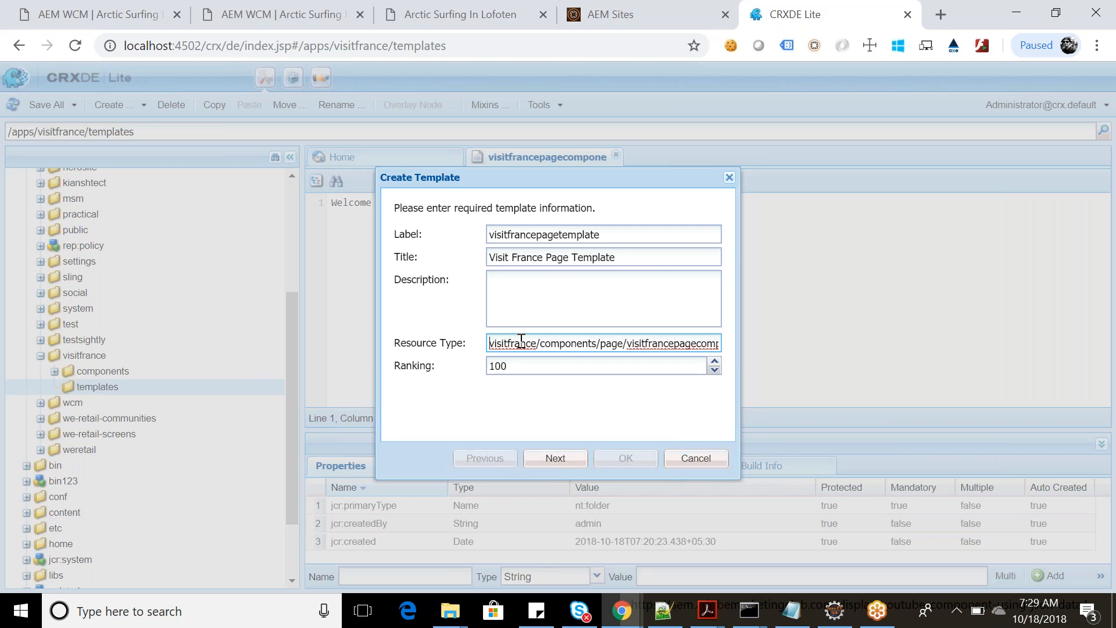
Highlight the whole resource type path and its individual parts to examine how it refers to the page component.
{"action": "left_click_drag", "start_coordinate": [494, 343], "coordinate": [760, 347]}
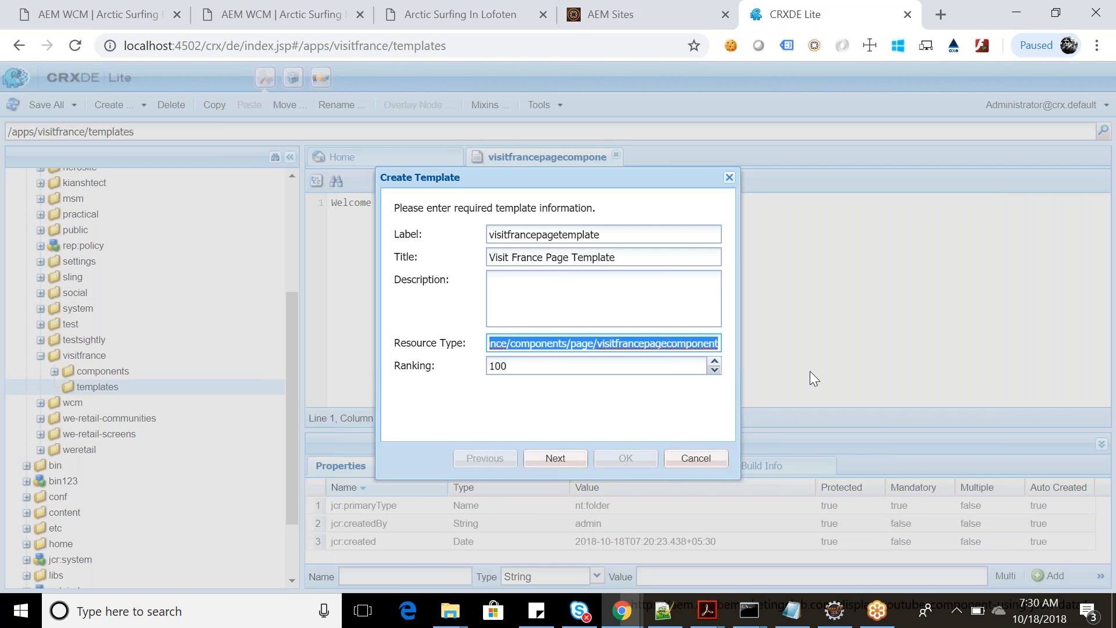
{"action": "left_click", "coordinate": [1071, 462]}
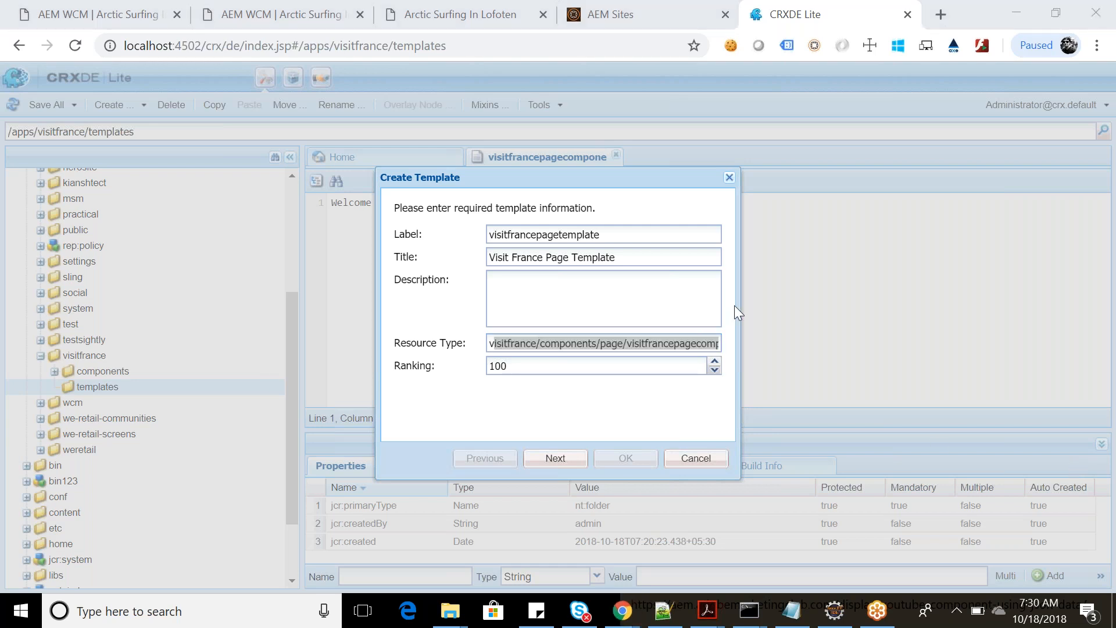
{"action": "left_click", "coordinate": [600, 345]}
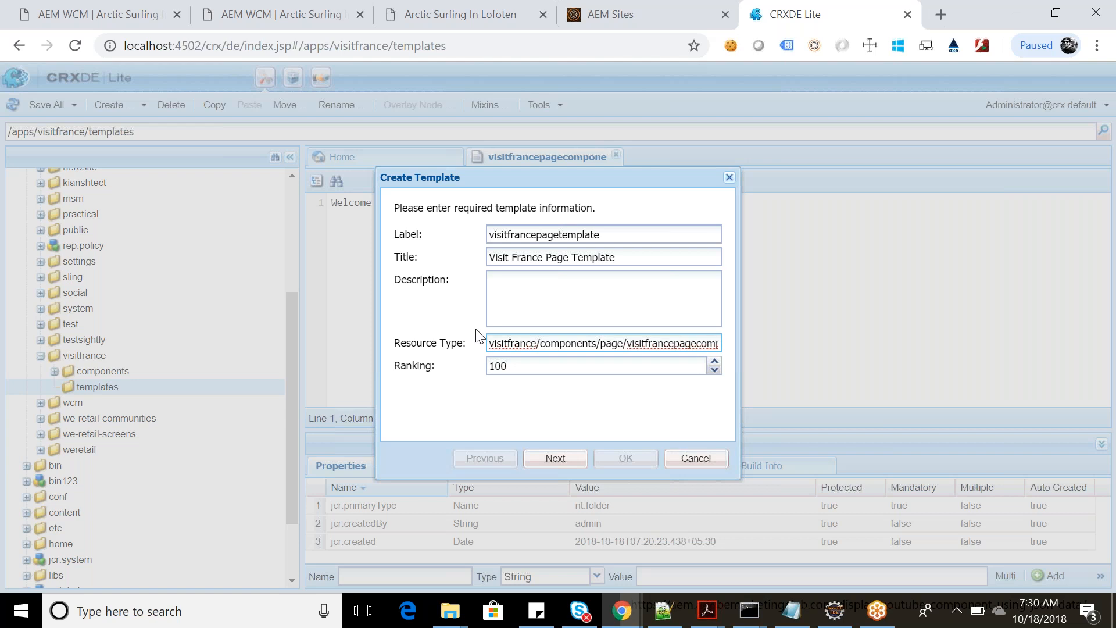
{"action": "left_click_drag", "start_coordinate": [600, 343], "coordinate": [468, 348]}
{"action": "left_click", "coordinate": [564, 351]}
{"action": "left_click_drag", "start_coordinate": [542, 346], "coordinate": [832, 346]}
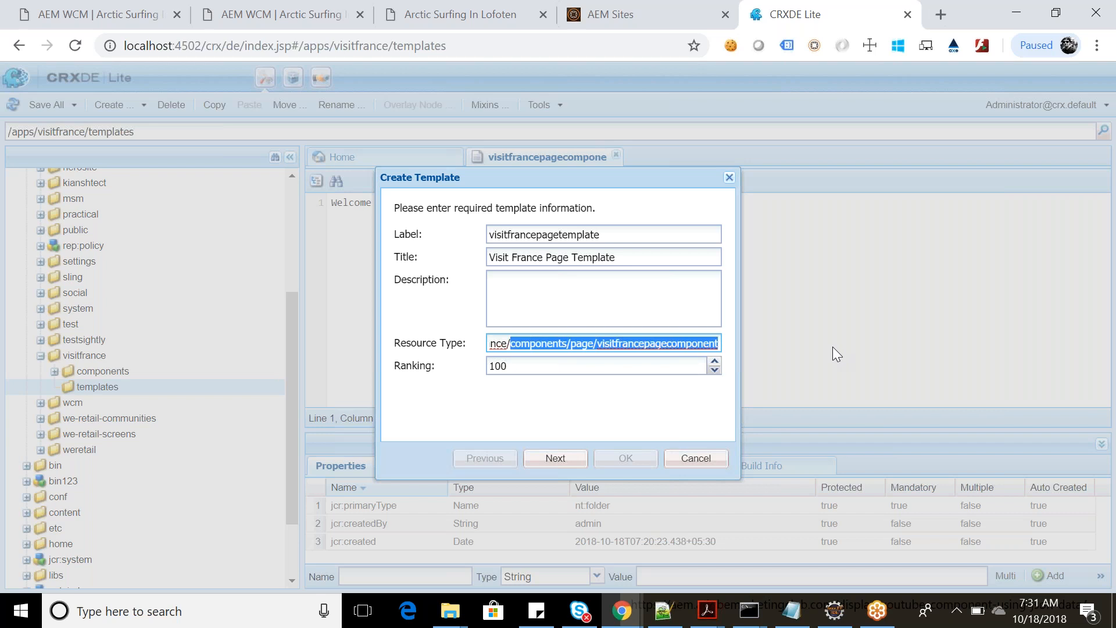
Set the template's ranking to 1.
{"action": "left_click", "coordinate": [521, 364]}
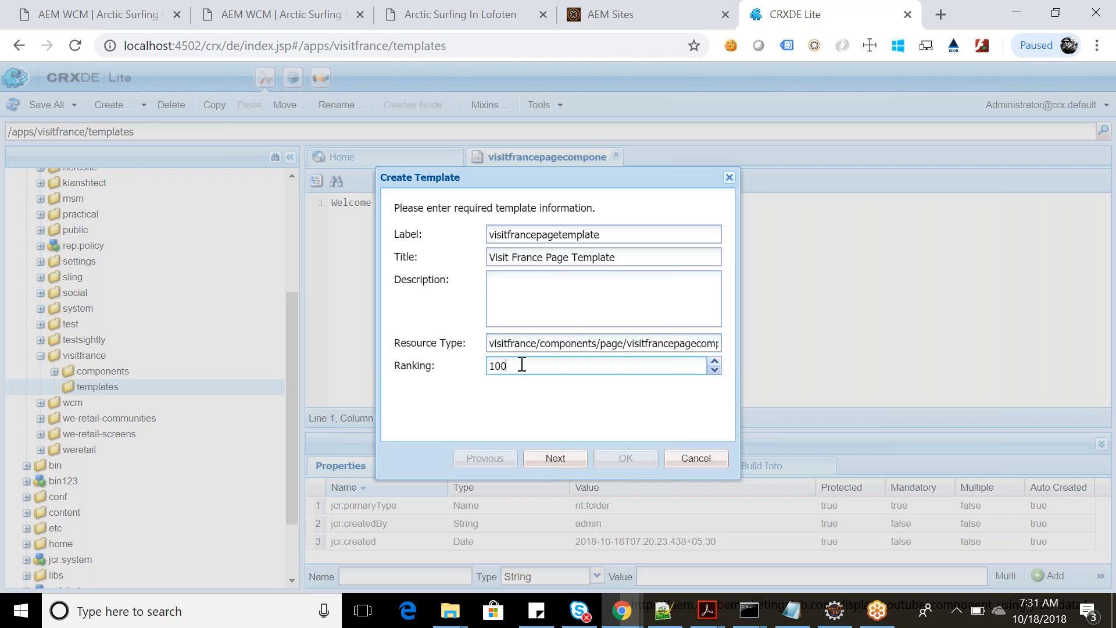
{"action": "key", "text": "BackSpace"}
{"action": "key", "text": "BackSpace"}
Open Notepad, write a numbered list with 1. Ranking, 2. Group and 3. ResourceSuperType, and return to the Create Template dialog.
{"action": "key", "text": "super+r"}
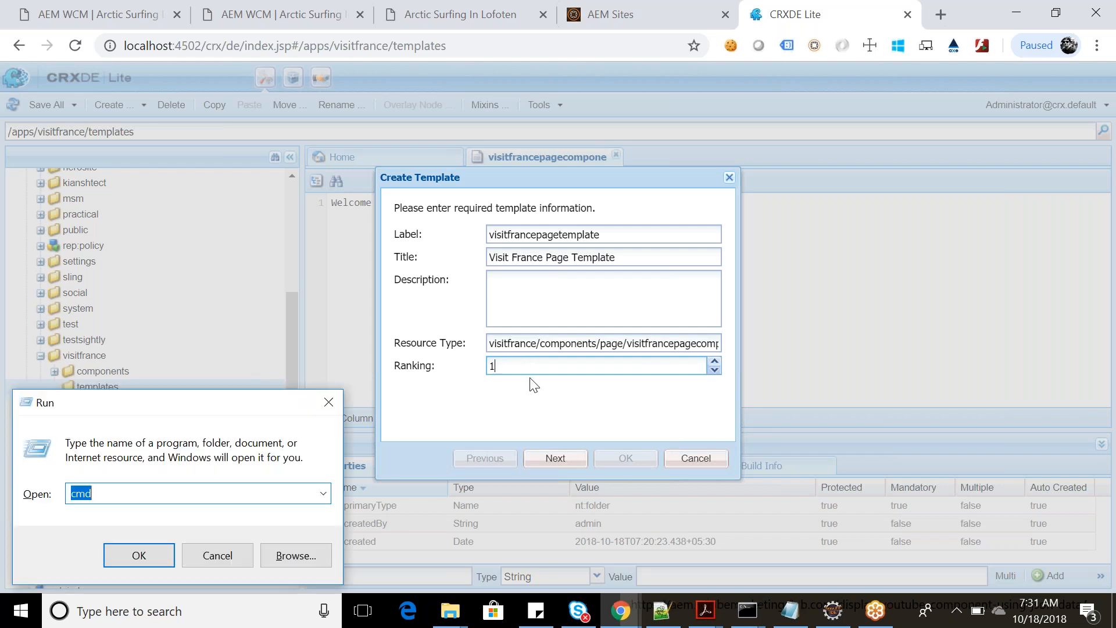
{"action": "type", "text": "notepad"}
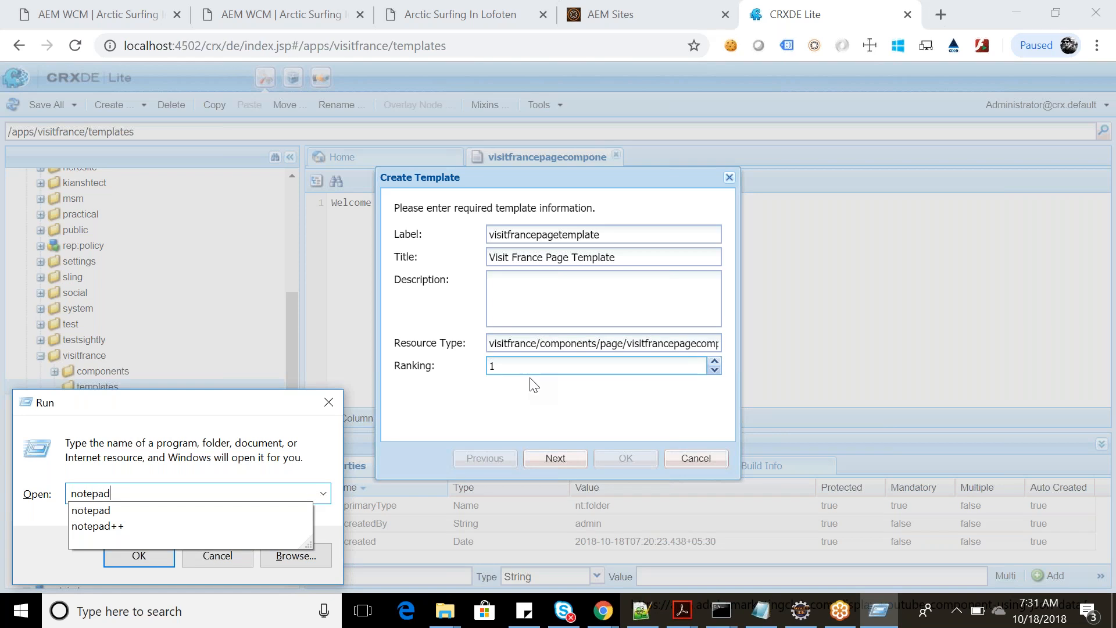
{"action": "key", "text": "Return"}
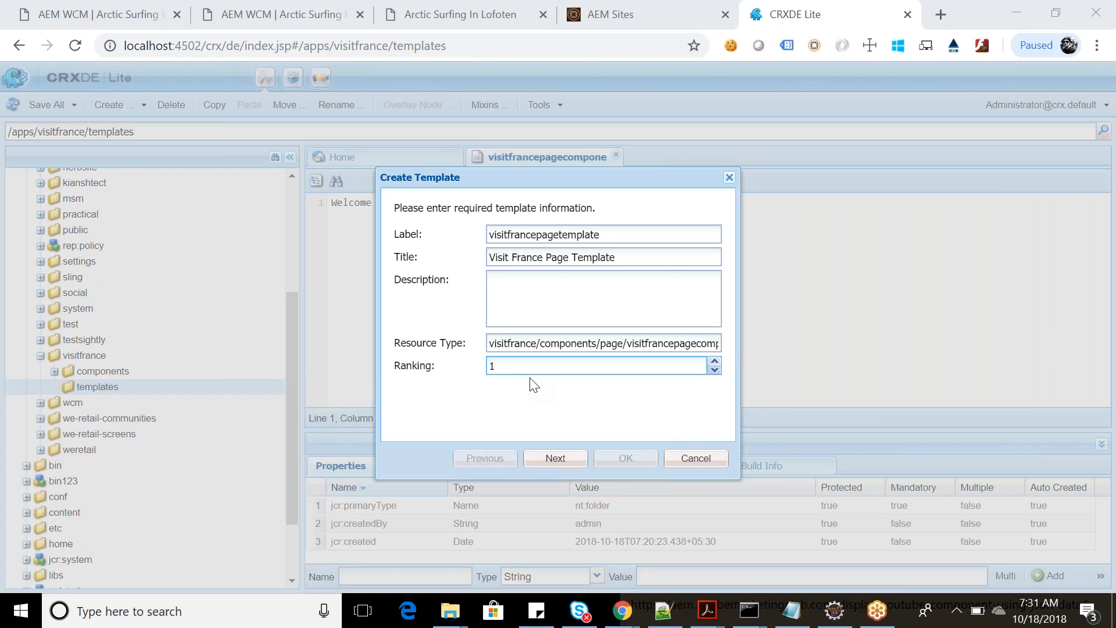
{"action": "type", "text": "1. "}
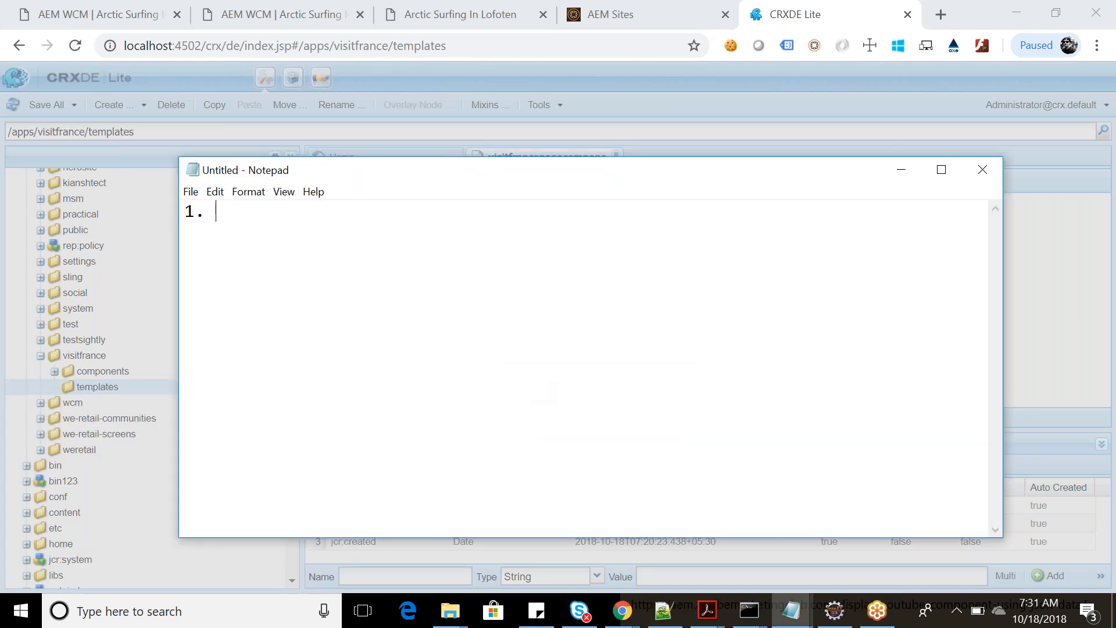
{"action": "type", "text": "Ranking"}
{"action": "key", "text": "Return"}
{"action": "type", "text": "2. Group"}
{"action": "key", "text": "Return"}
{"action": "type", "text": "3. ResourceSuperI"}
{"action": "key", "text": "BackSpace"}
{"action": "type", "text": "Tup"}
{"action": "key", "text": "BackSpace"}
{"action": "key", "text": "BackSpace"}
{"action": "type", "text": "ype"}
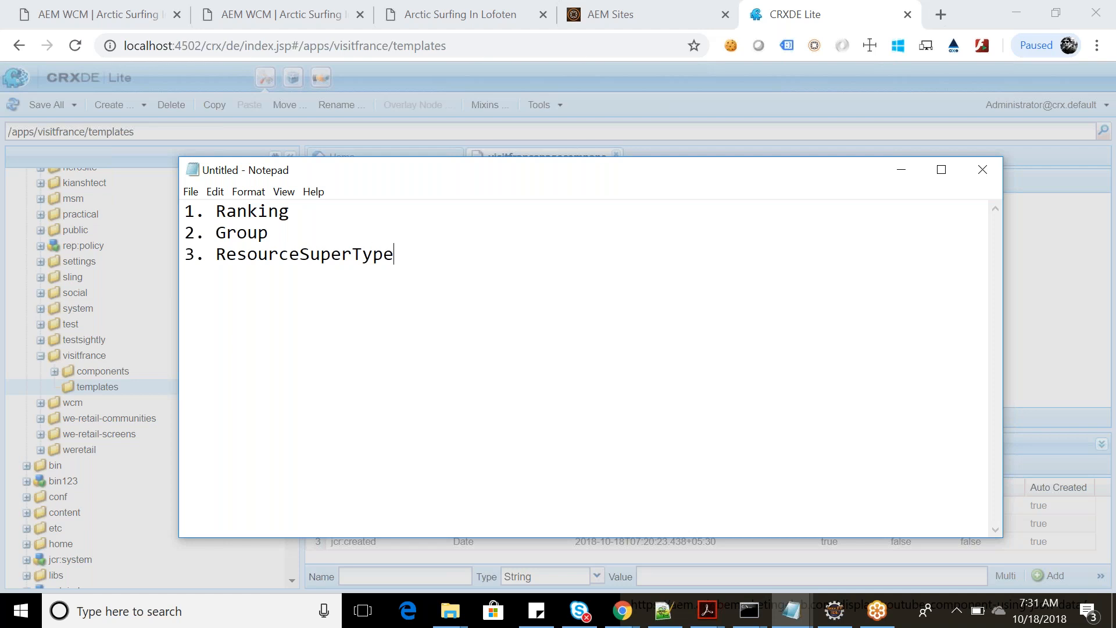
{"action": "left_click", "coordinate": [1019, 261]}
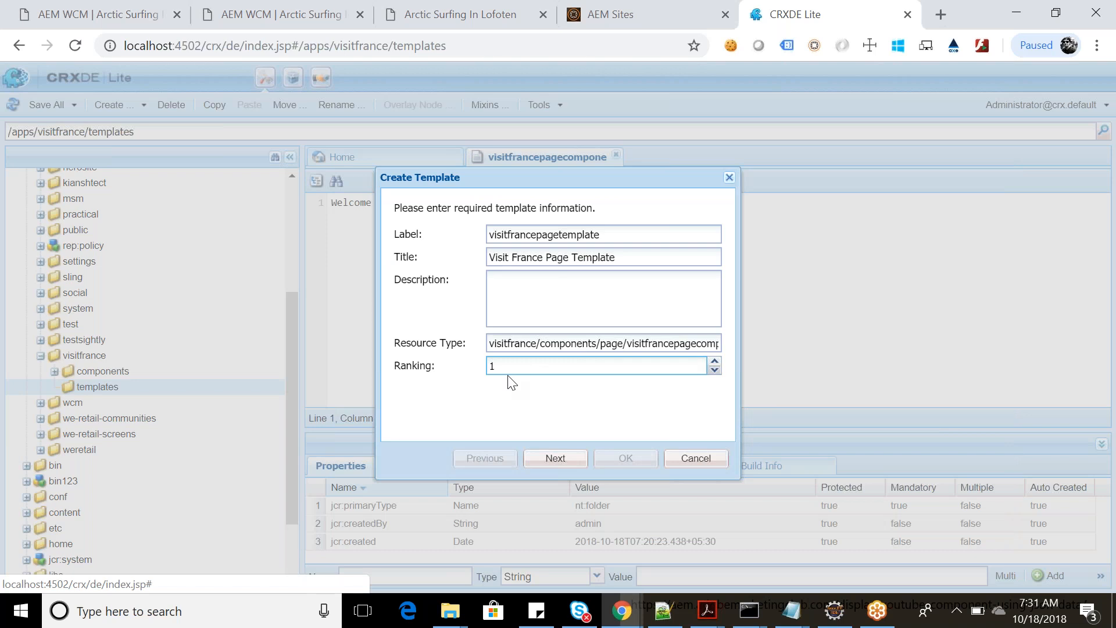
Accept the basic template information and add /content as an allowed path.
{"action": "left_click", "coordinate": [555, 459]}
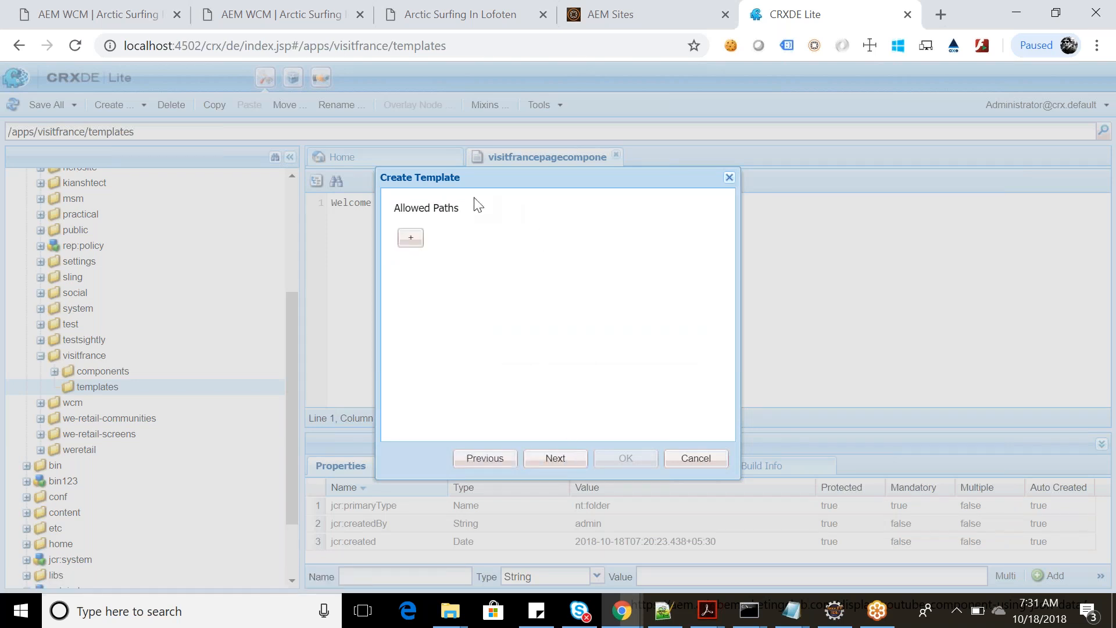
{"action": "left_click", "coordinate": [411, 237]}
{"action": "type", "text": "/content"}
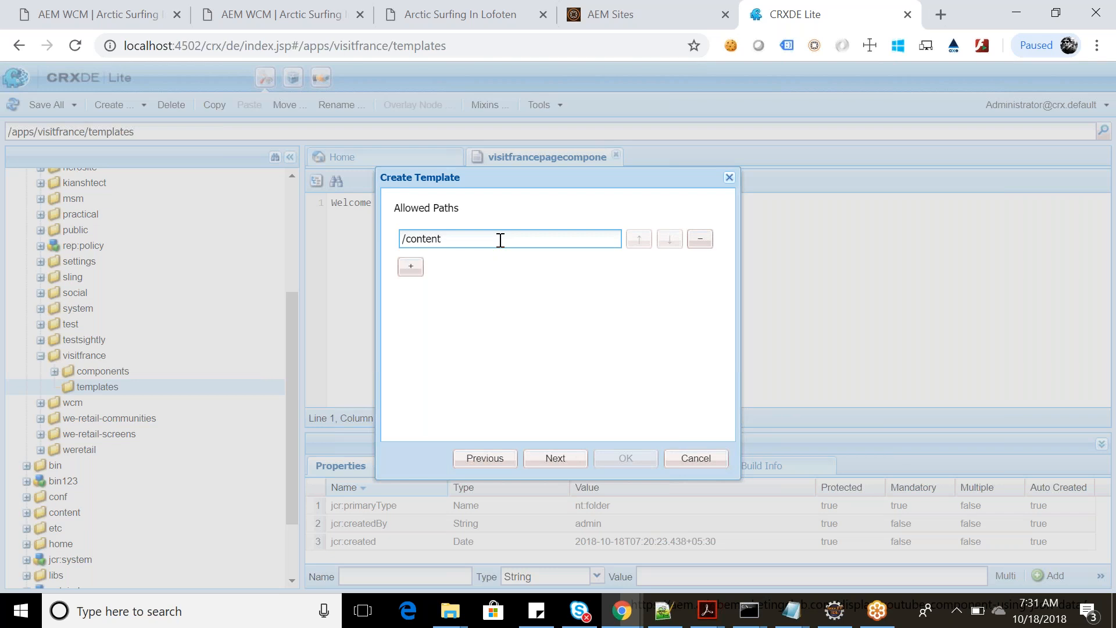
Switch to Notepad, add "4. allowedPaths" to the list, move its window aside and return to the Create Template dialog.
{"action": "key", "text": "alt+Tab"}
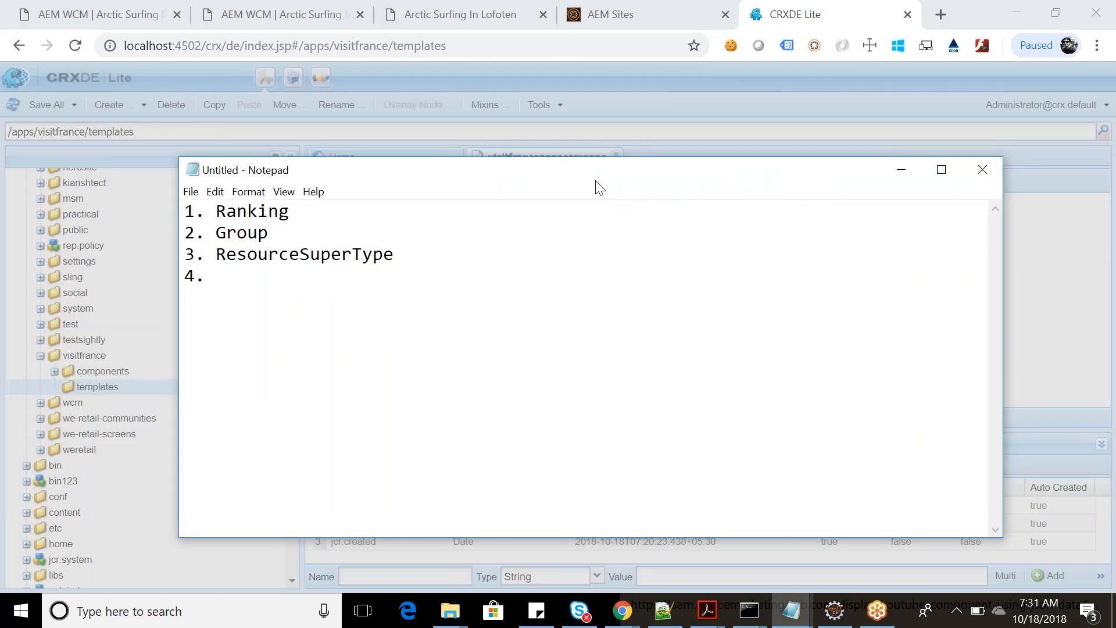
{"action": "left_click_drag", "start_coordinate": [588, 185], "coordinate": [959, 236]}
{"action": "type", "text": "allowedPaths"}
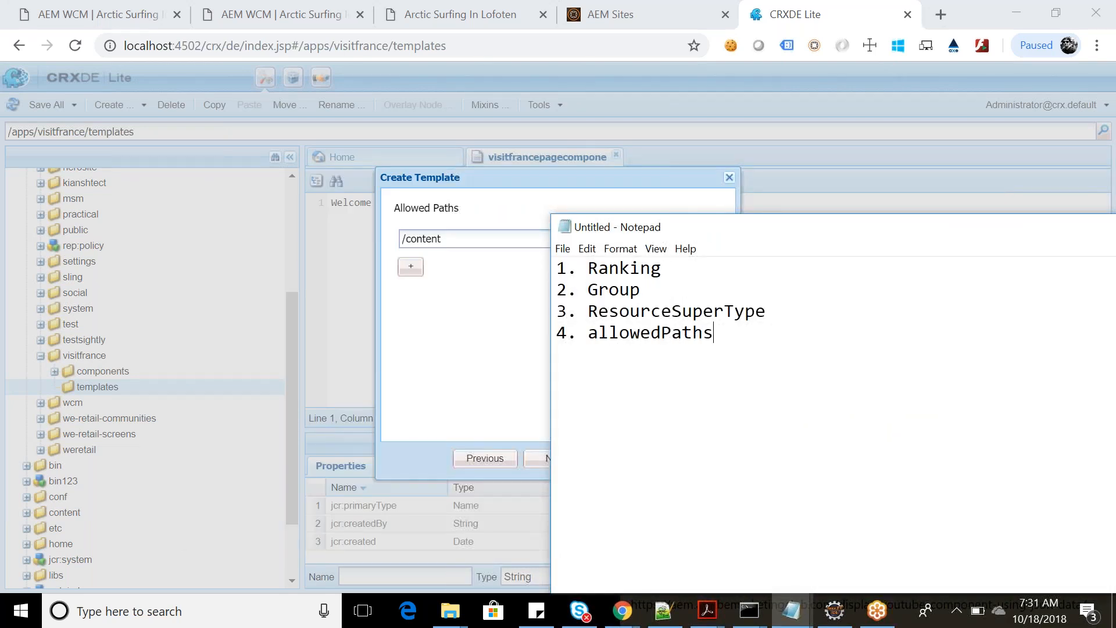
{"action": "left_click", "coordinate": [459, 267]}
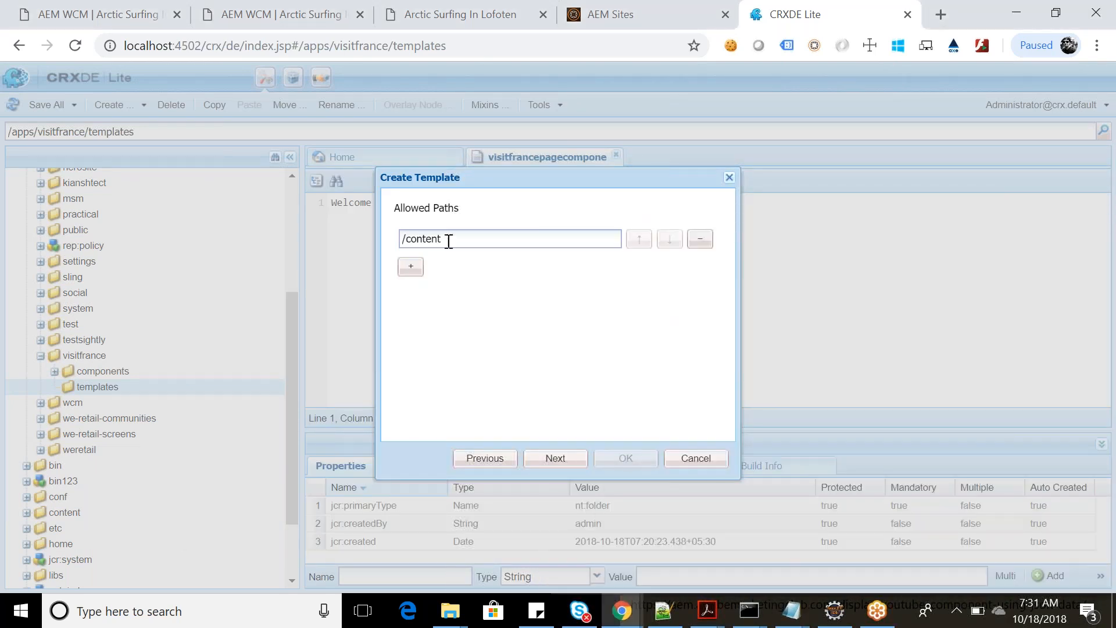
Keep /content as the allowed path, leave Allowed Parents empty and advance to Allowed Children.
{"action": "left_click_drag", "start_coordinate": [458, 237], "coordinate": [367, 238]}
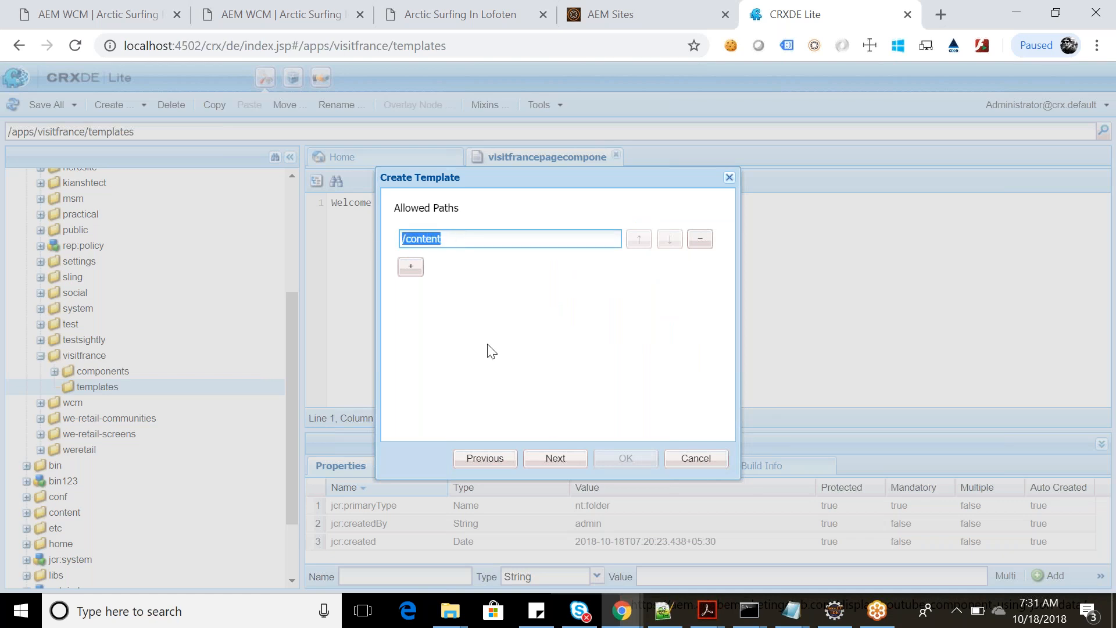
{"action": "left_click", "coordinate": [545, 459]}
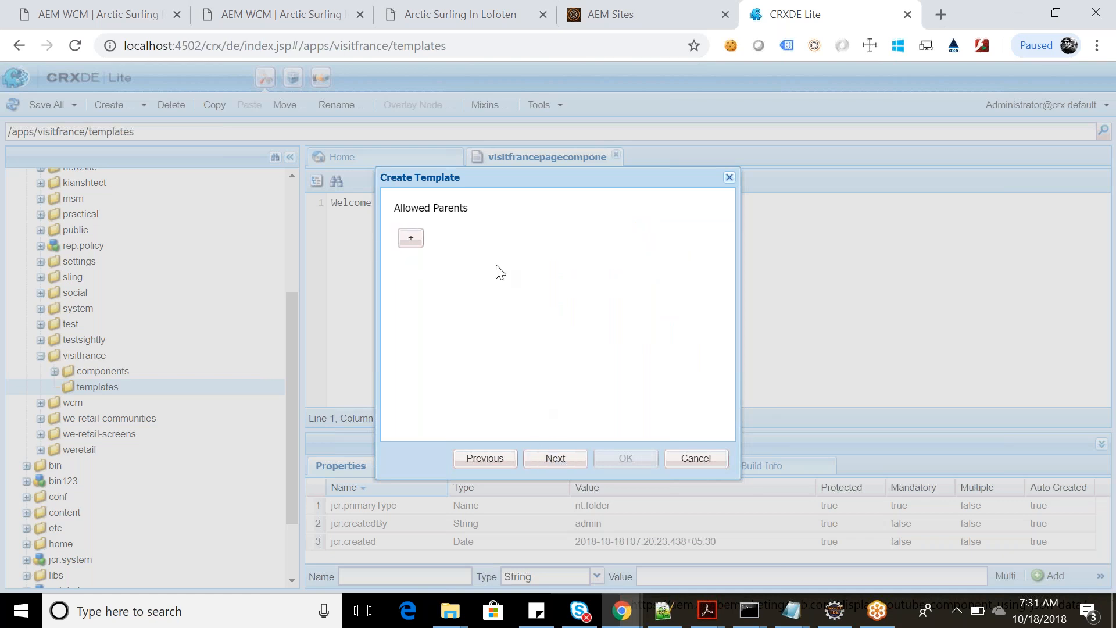
{"action": "left_click", "coordinate": [556, 457]}
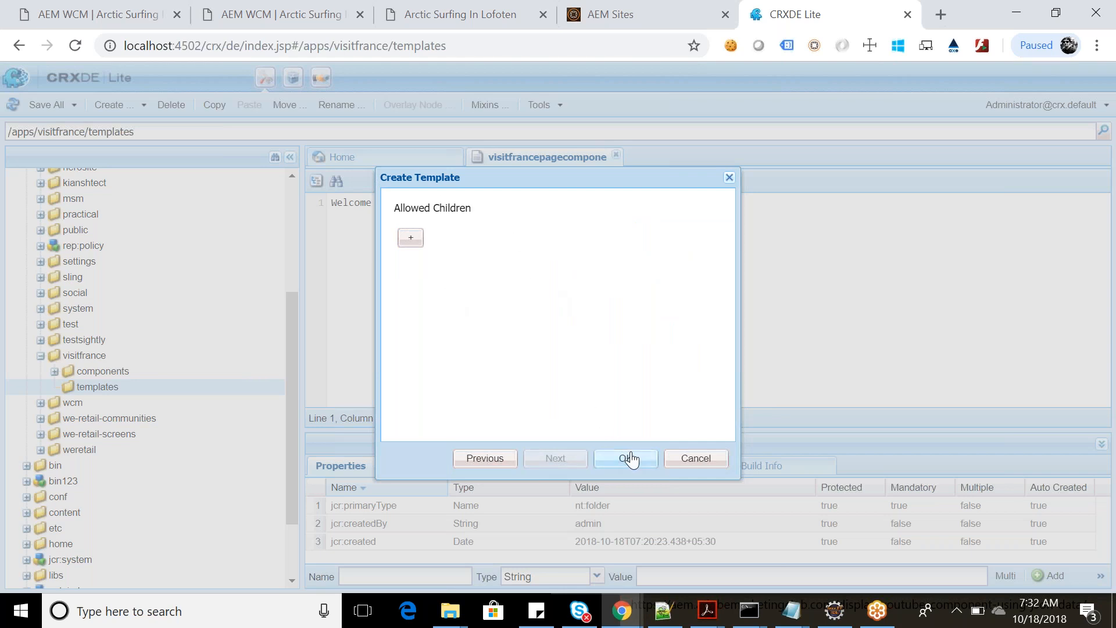
Go back to the template's basic information, recheck it and the allowed path, and return to Allowed Children.
{"action": "left_click", "coordinate": [485, 458]}
{"action": "left_click", "coordinate": [484, 458]}
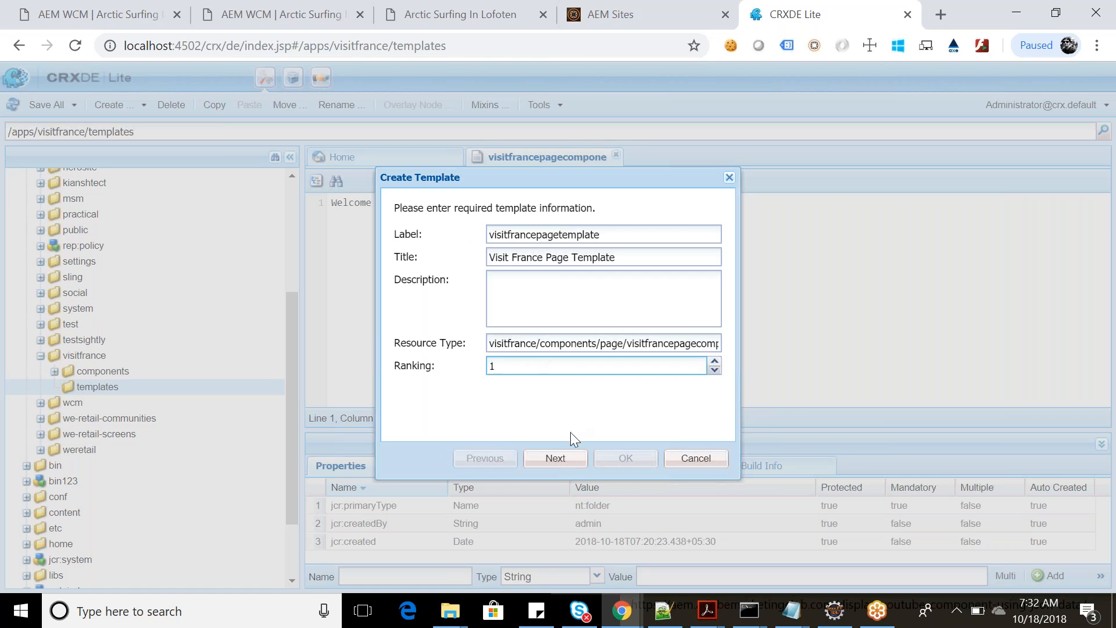
{"action": "left_click", "coordinate": [555, 459]}
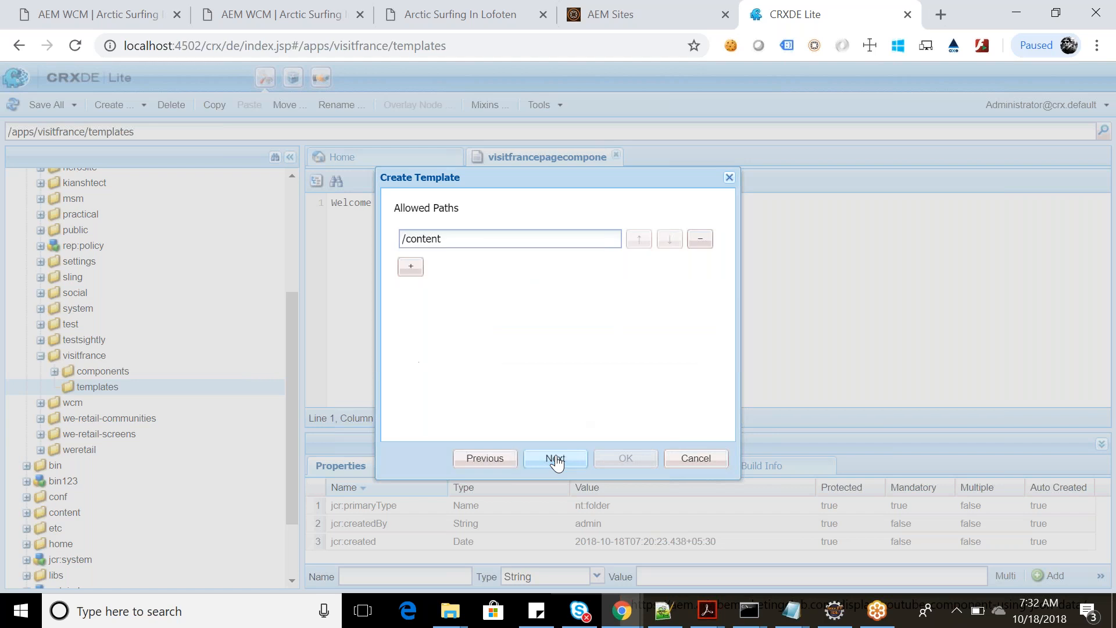
{"action": "triple_click", "coordinate": [412, 238]}
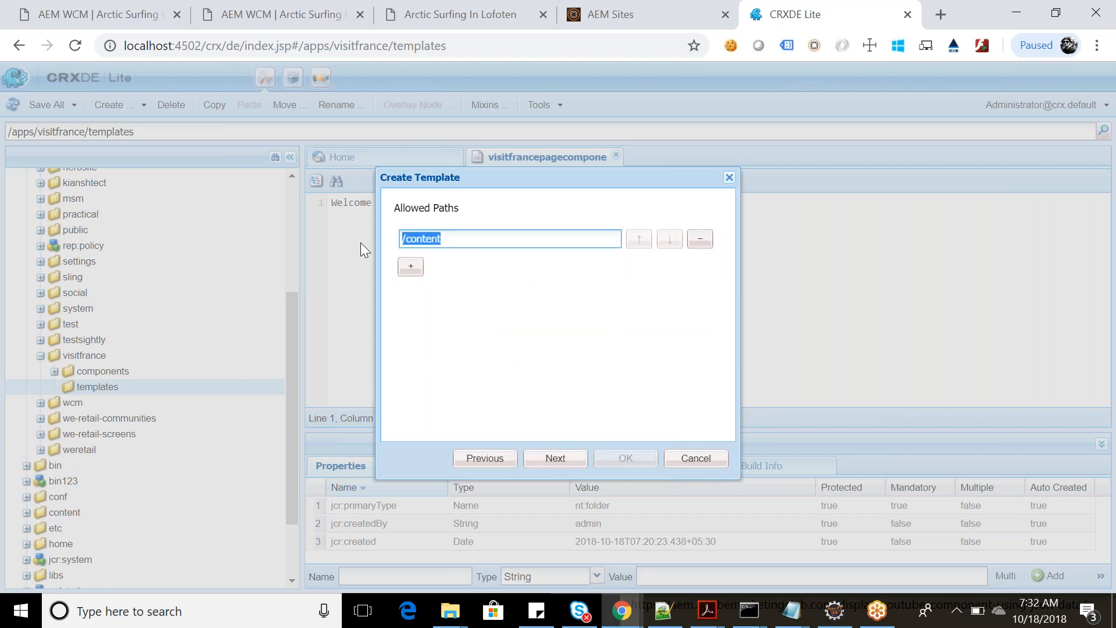
{"action": "left_click", "coordinate": [556, 468]}
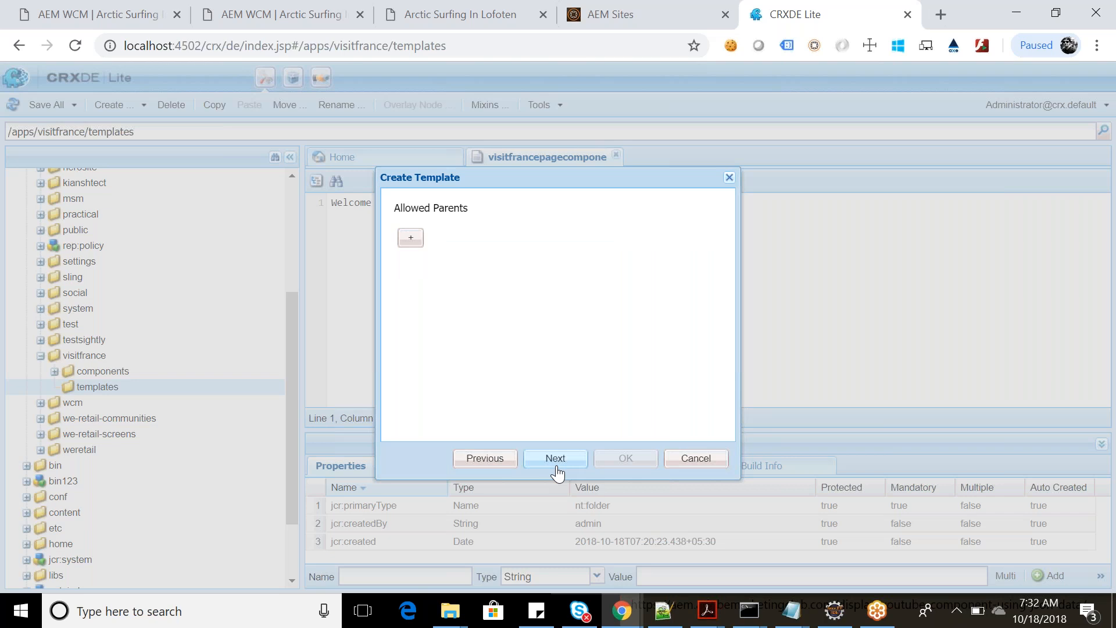
{"action": "left_click", "coordinate": [552, 459]}
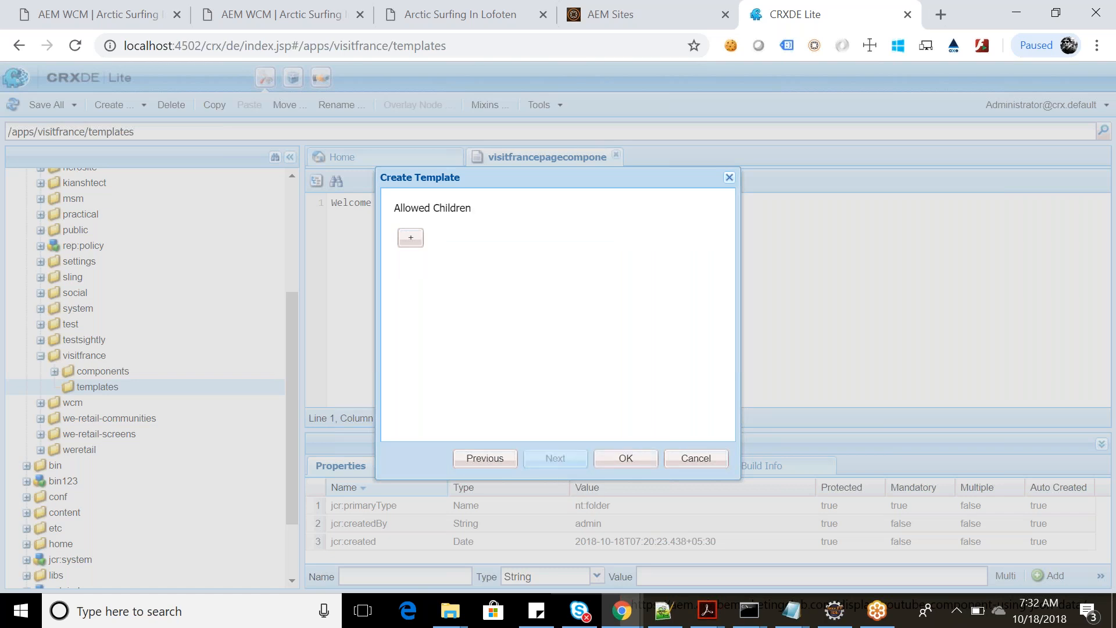
Finish creating the template without allowed children, save all changes, and review the visitfrance components and templates before collapsing the project.
{"action": "left_click", "coordinate": [628, 459]}
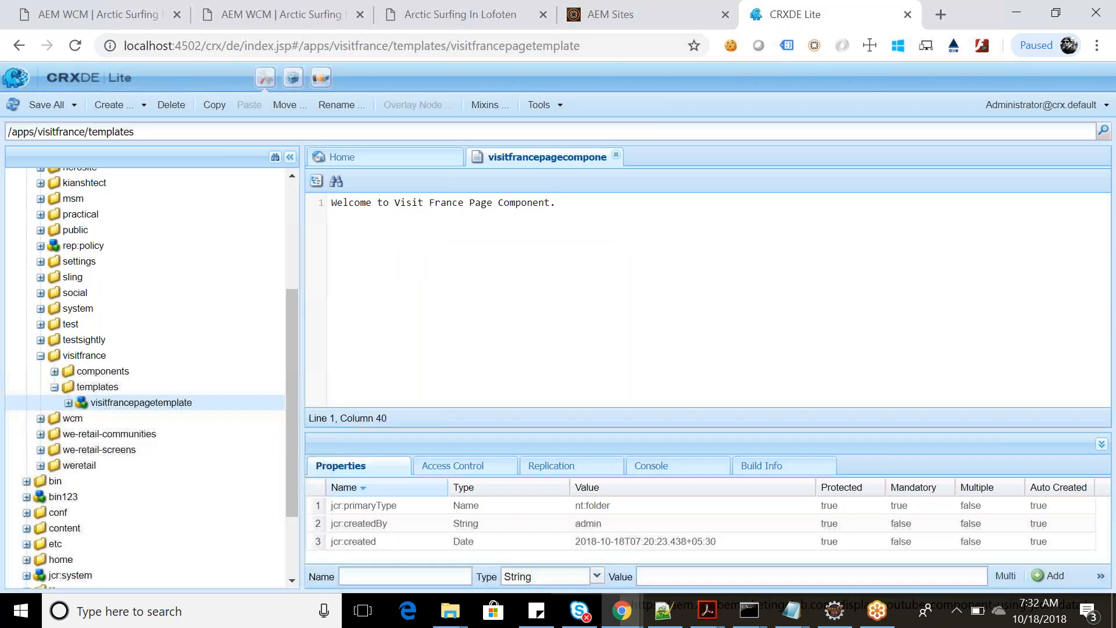
{"action": "left_click", "coordinate": [38, 107]}
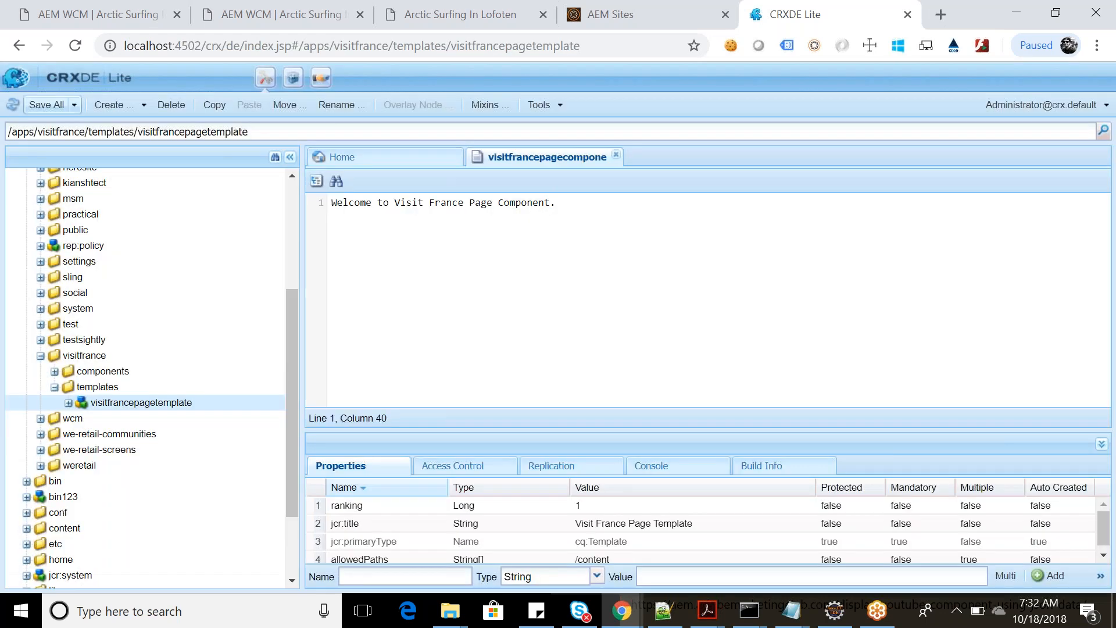
{"action": "double_click", "coordinate": [74, 378]}
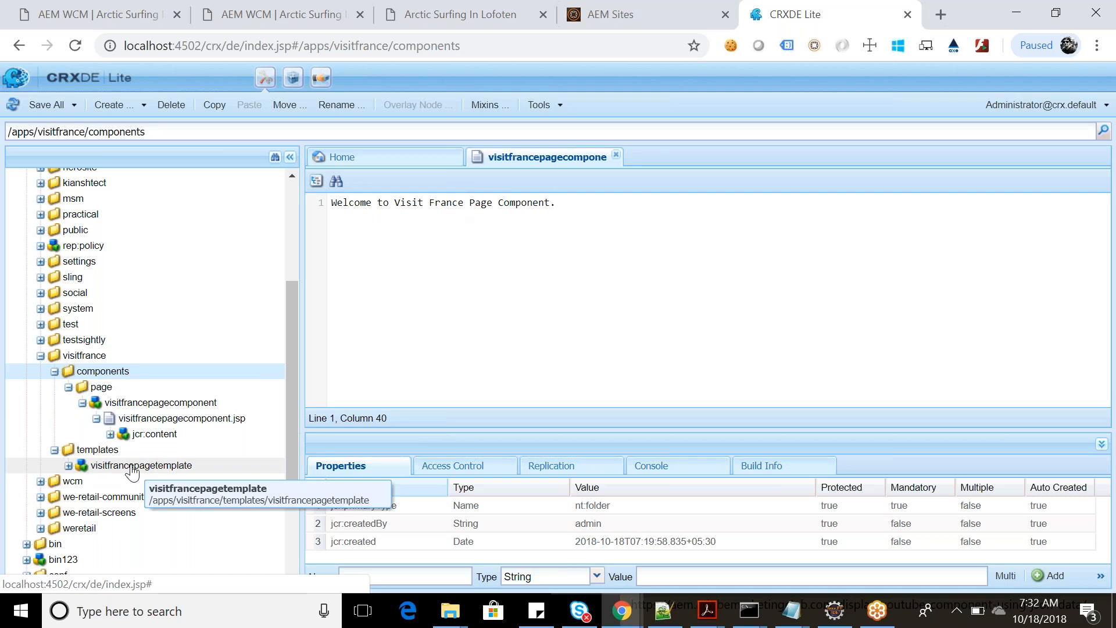
{"action": "left_click", "coordinate": [40, 356]}
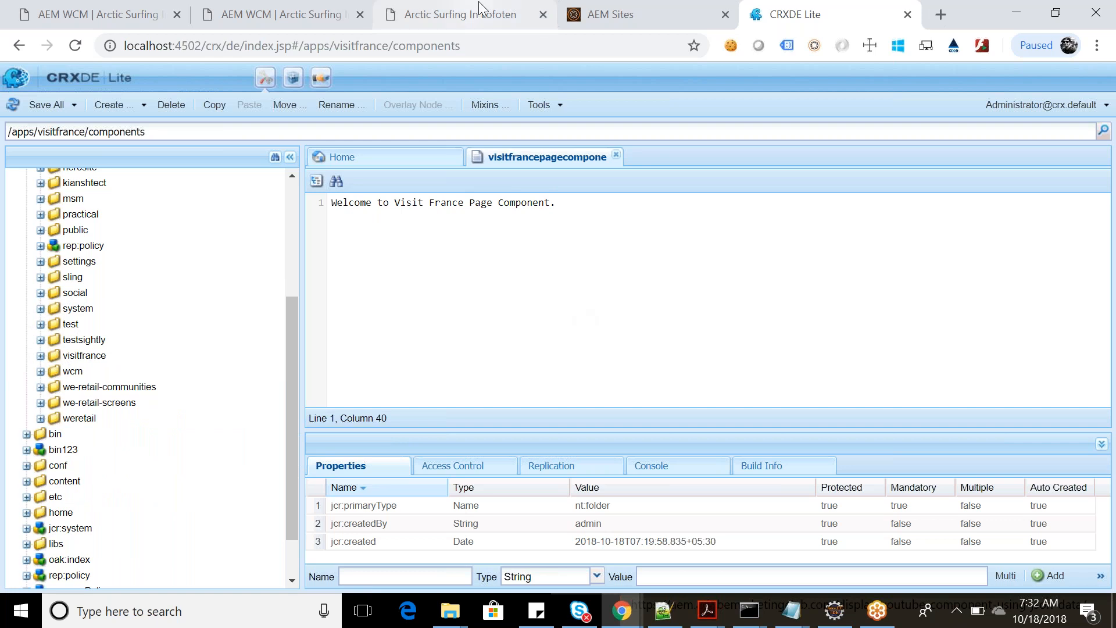
Load localhost:4502/siteadmin in place of the AEM Sites page, close the old siteadmin tab, and return to the new console.
{"action": "left_click", "coordinate": [661, 10]}
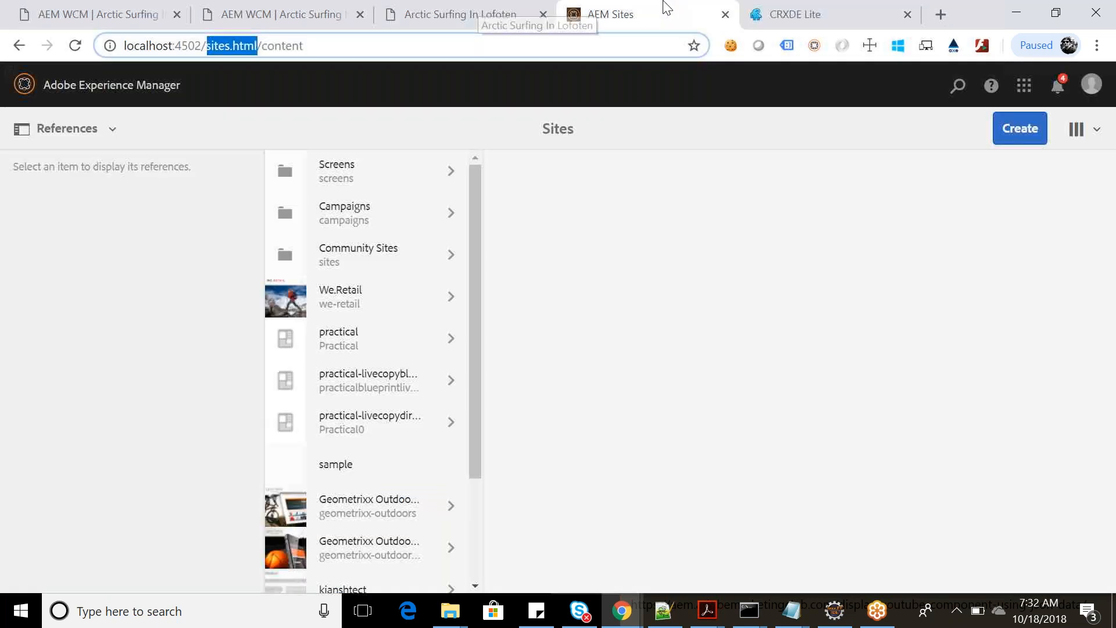
{"action": "left_click_drag", "start_coordinate": [206, 46], "coordinate": [574, 44]}
{"action": "type", "text": "st:4502/s"}
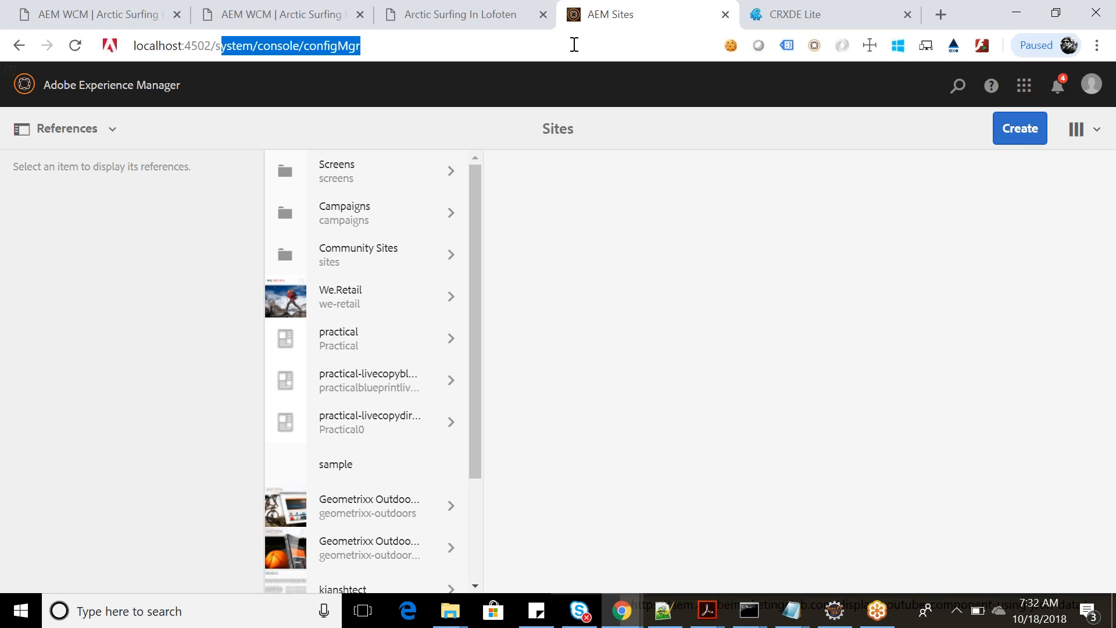
{"action": "type", "text": "ite"}
{"action": "key", "text": "Return"}
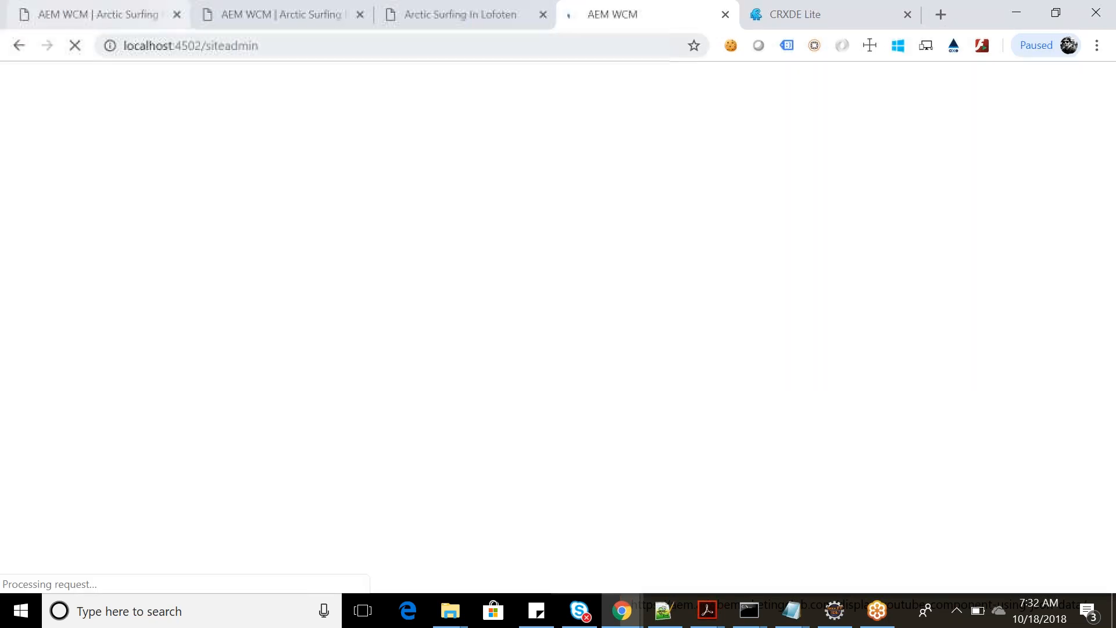
{"action": "left_click", "coordinate": [88, 7]}
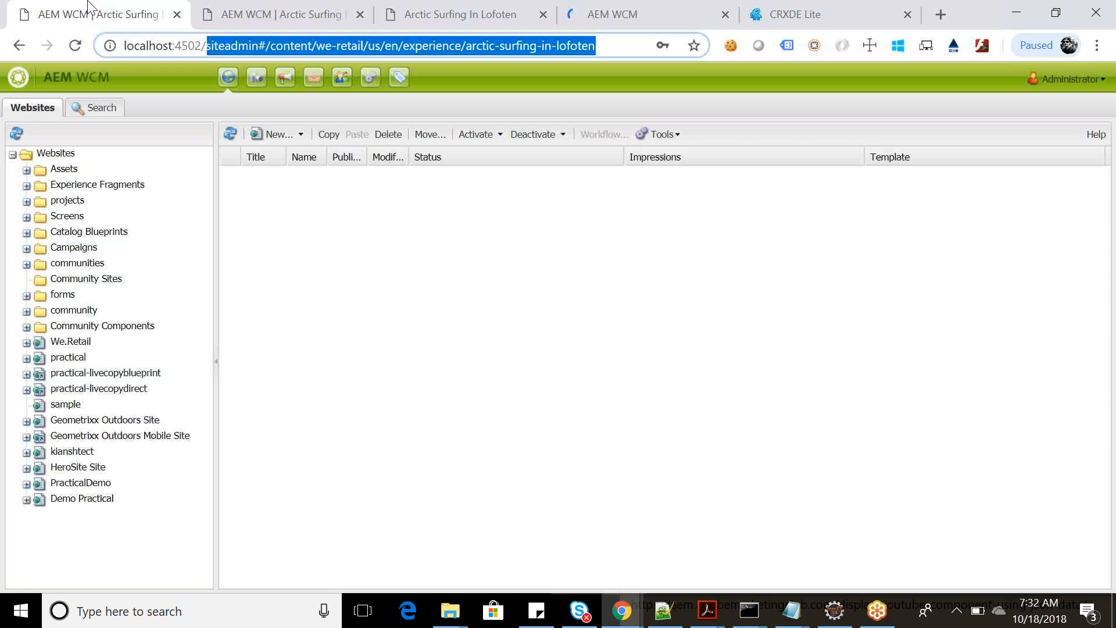
{"action": "left_click", "coordinate": [177, 14]}
{"action": "left_click", "coordinate": [419, 7]}
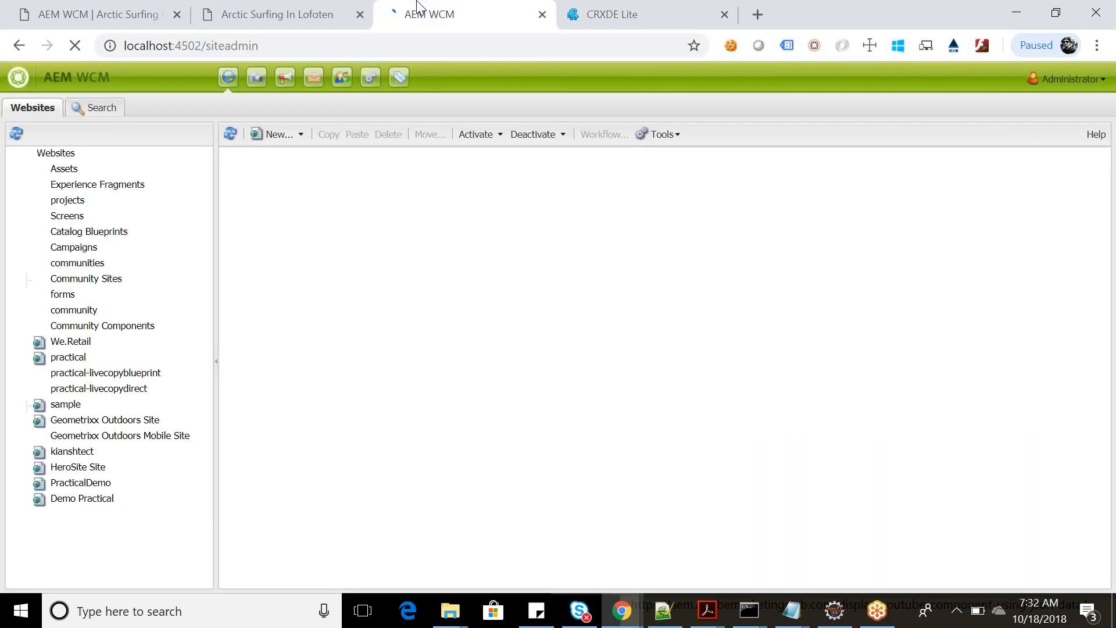
Select the Websites root in siteadmin and compare its /content path with the allowedPaths entry in the Notepad list.
{"action": "left_click", "coordinate": [26, 342]}
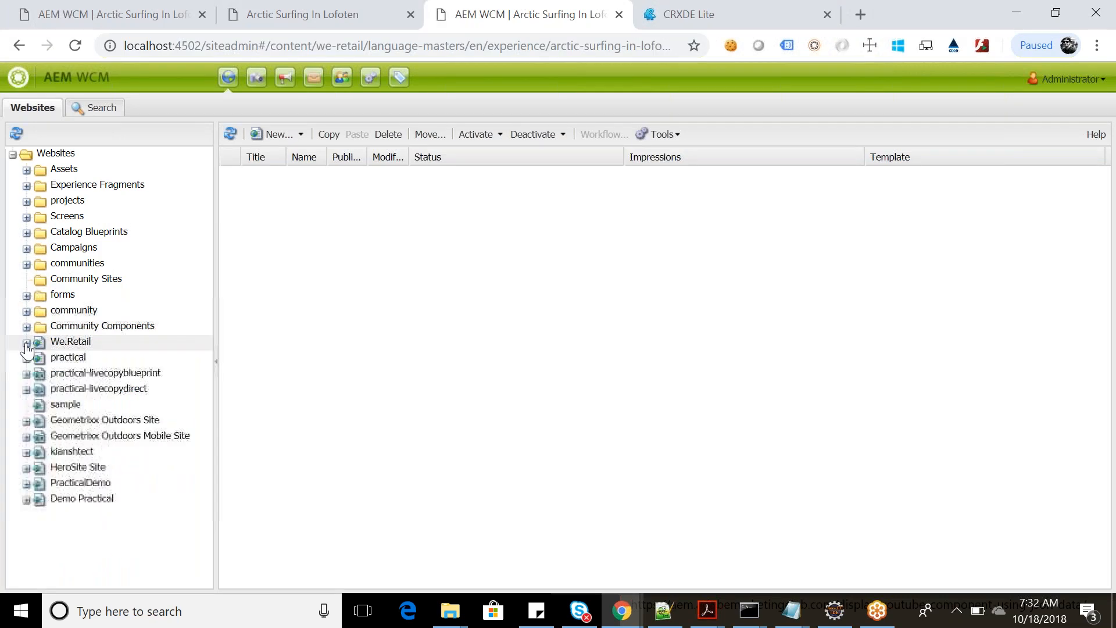
{"action": "left_click", "coordinate": [40, 152]}
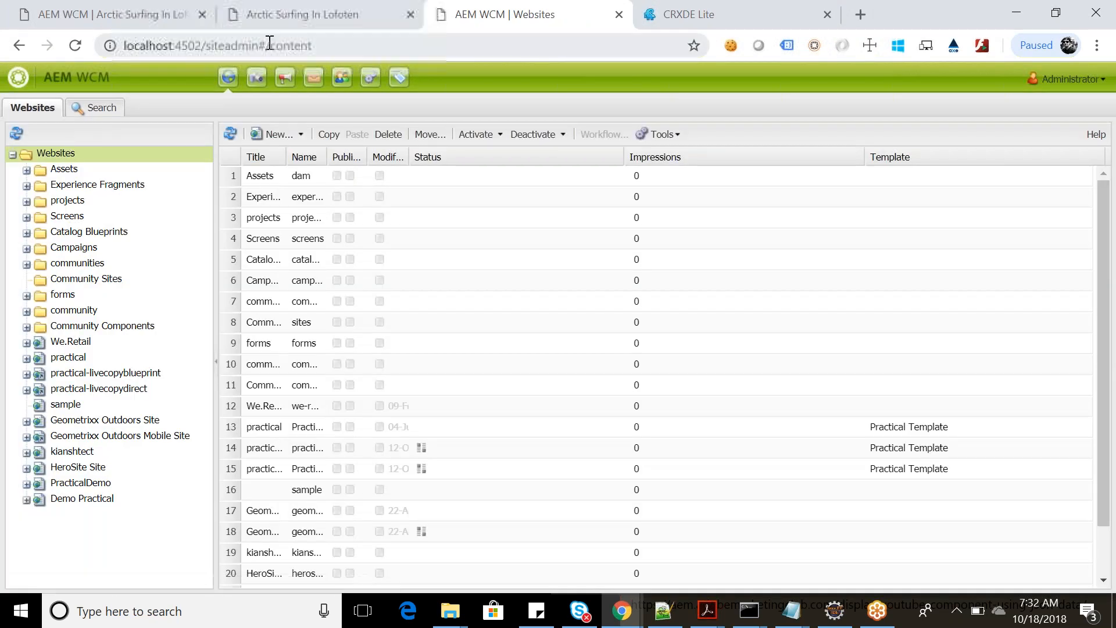
{"action": "left_click_drag", "start_coordinate": [266, 45], "coordinate": [331, 46]}
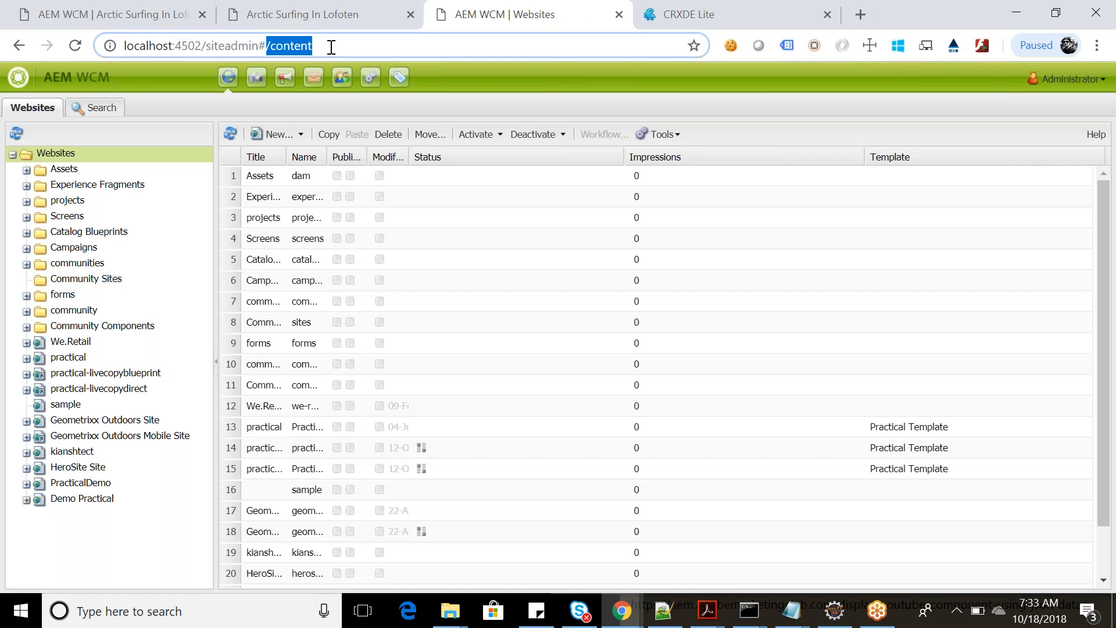
{"action": "key", "text": "alt+Tab"}
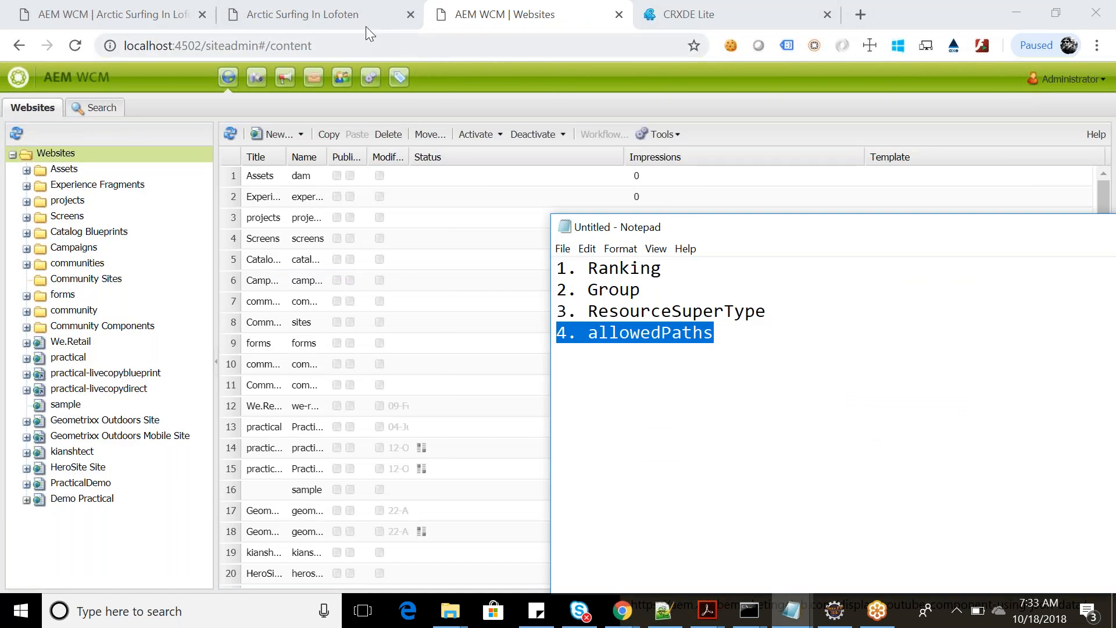
{"action": "left_click", "coordinate": [331, 41]}
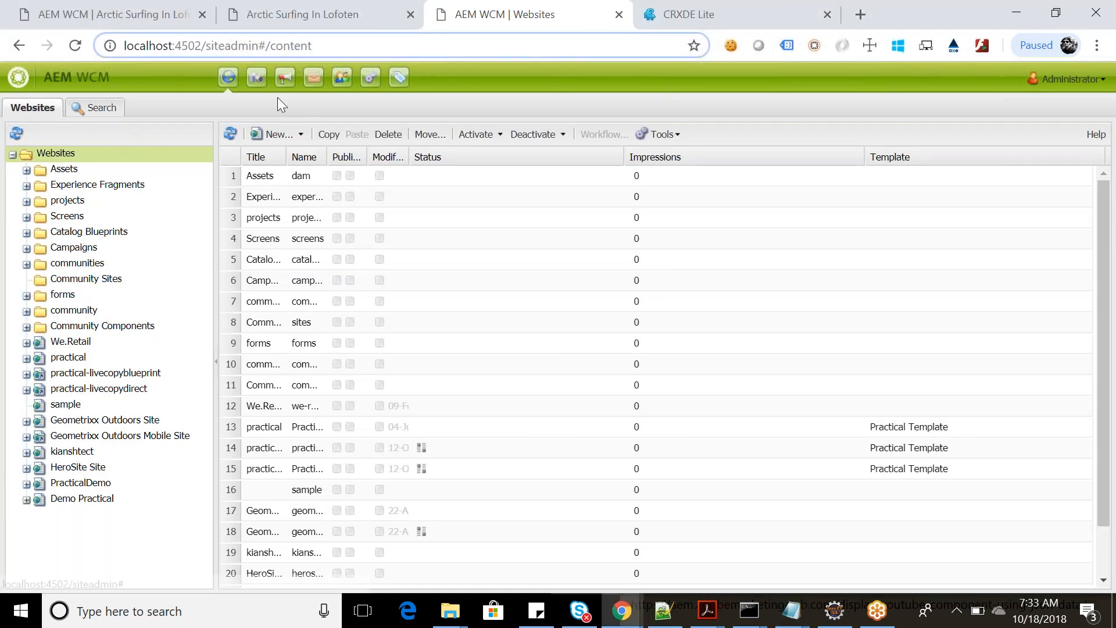
Start a new page under Websites with the title "Visit France" and the name "visitfrance".
{"action": "left_click", "coordinate": [299, 134]}
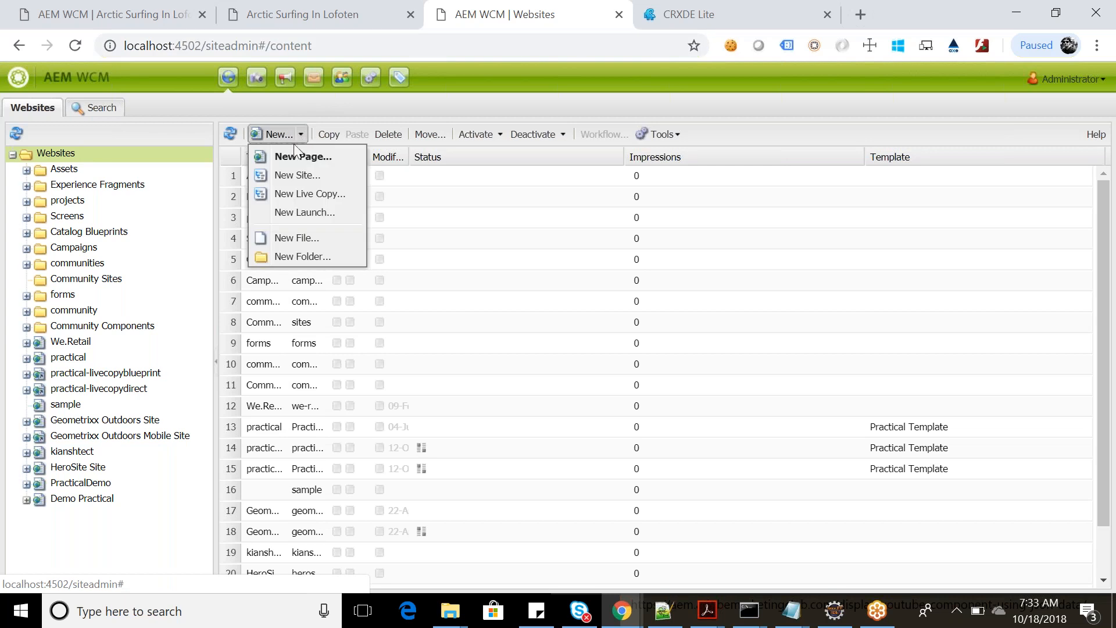
{"action": "left_click", "coordinate": [293, 156]}
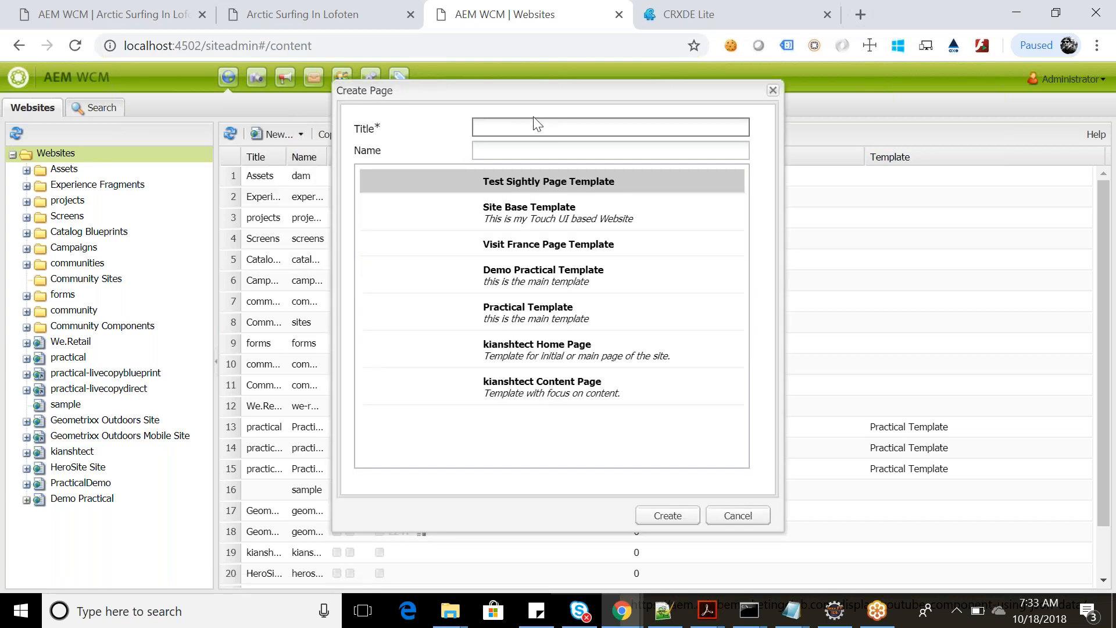
{"action": "type", "text": "Visit France"}
{"action": "key", "text": "Tab"}
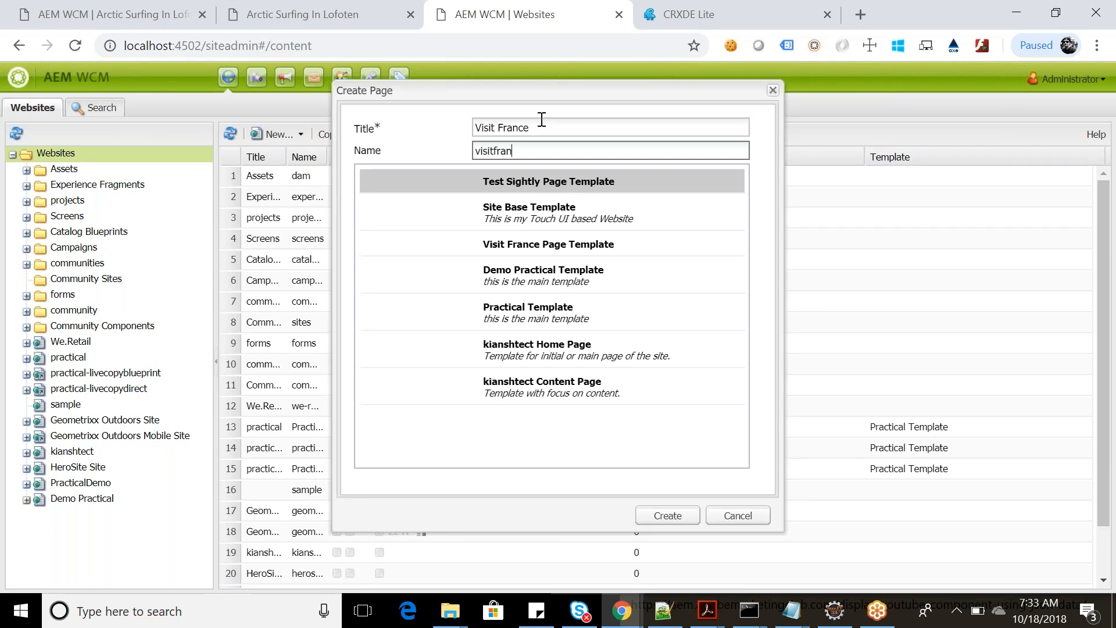
{"action": "type", "text": "visitfrance"}
Switch to CRXDE Lite, collapse /apps and expand /content to examine its existing site nodes.
{"action": "left_click", "coordinate": [749, 11]}
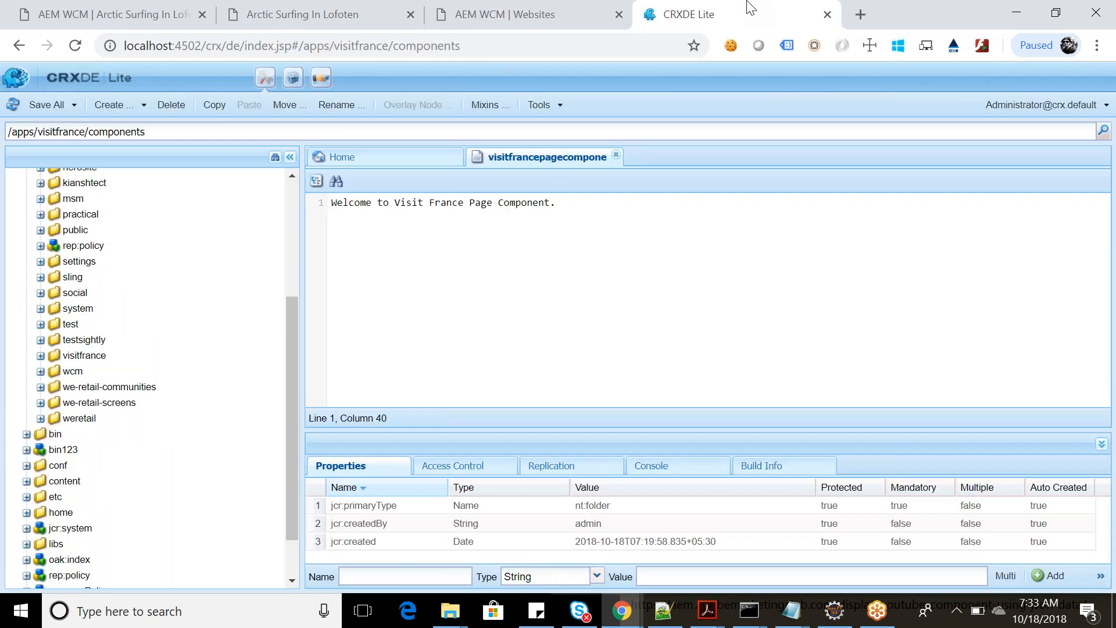
{"action": "scroll", "coordinate": [66, 467], "scroll_direction": "down", "scroll_amount": 1}
{"action": "scroll", "coordinate": [73, 472], "scroll_direction": "up", "scroll_amount": 5}
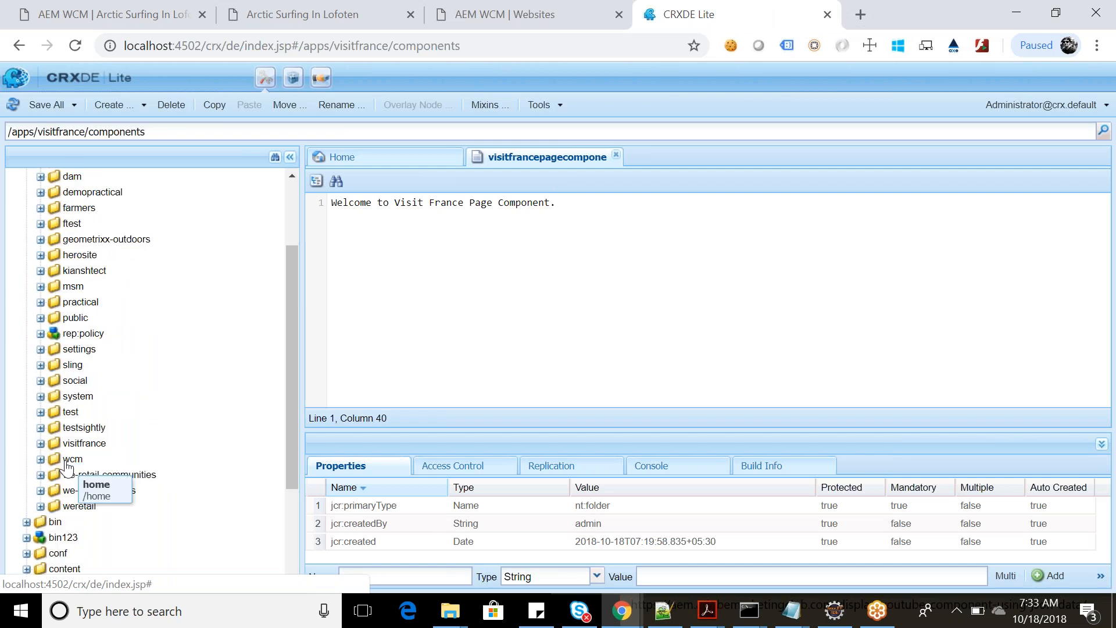
{"action": "left_click", "coordinate": [26, 191]}
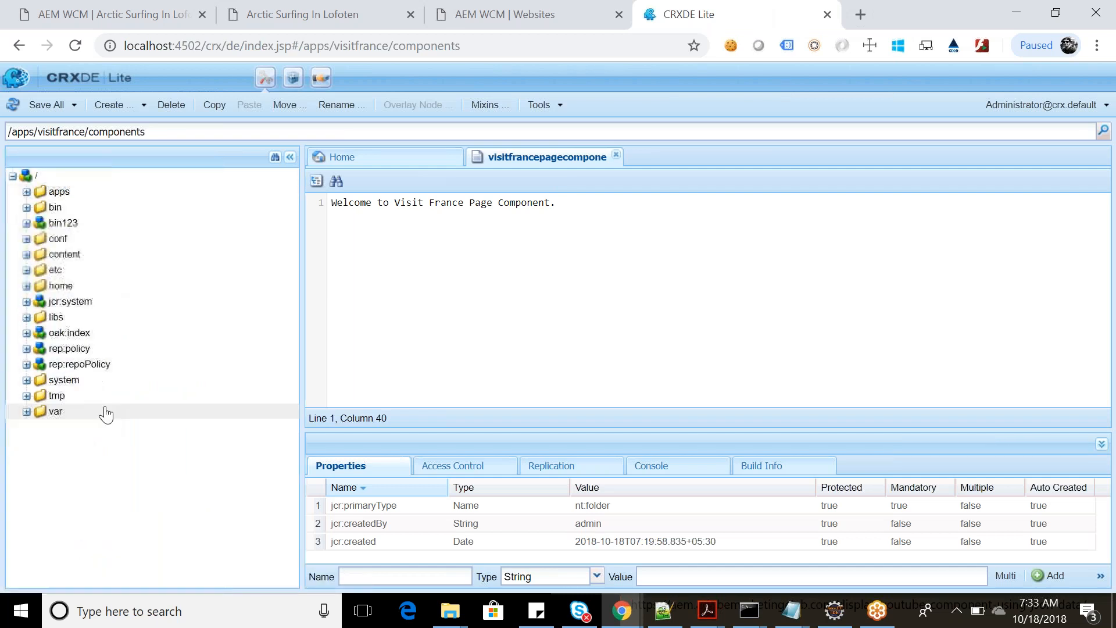
{"action": "double_click", "coordinate": [39, 259]}
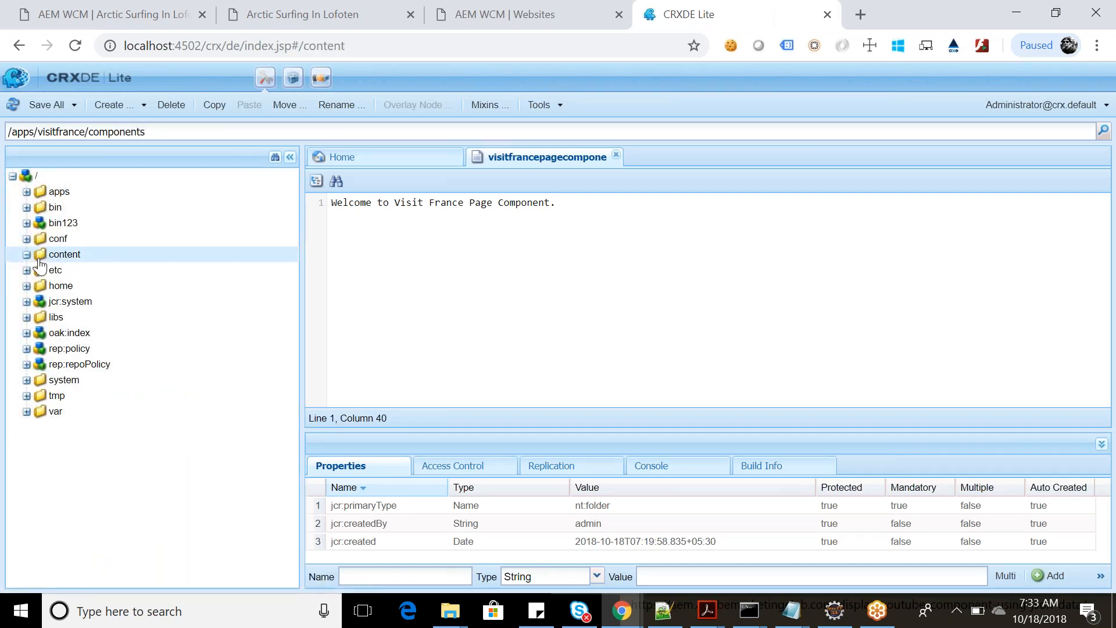
{"action": "scroll", "coordinate": [150, 463], "scroll_direction": "down", "scroll_amount": 3}
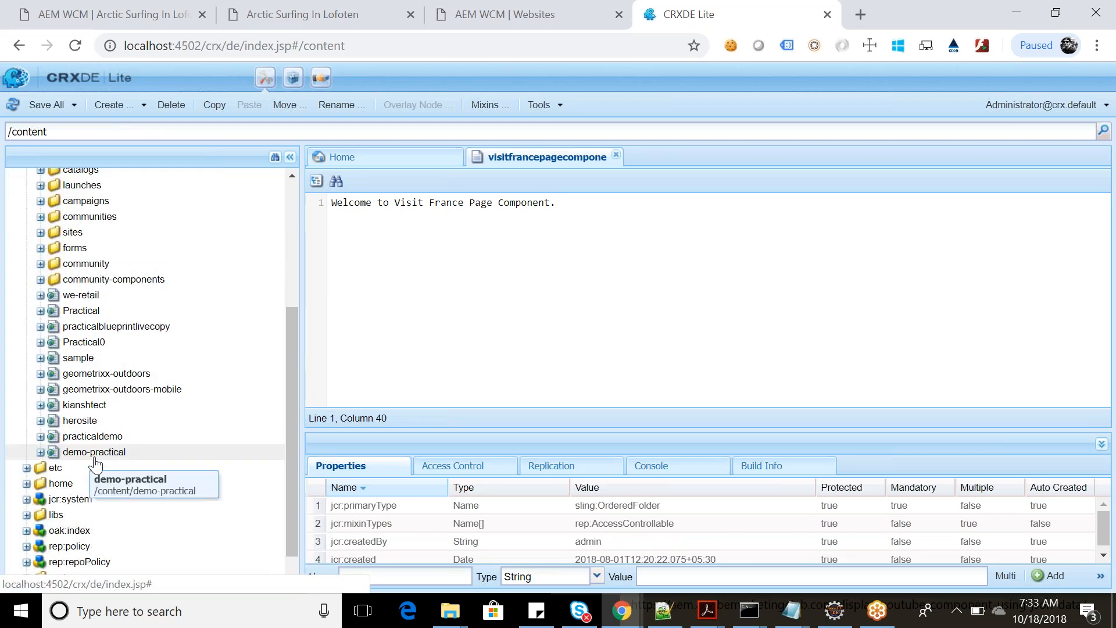
Compare the new page's name with the /content nodes, choose Visit France Page Template and create the page.
{"action": "left_click", "coordinate": [522, 8]}
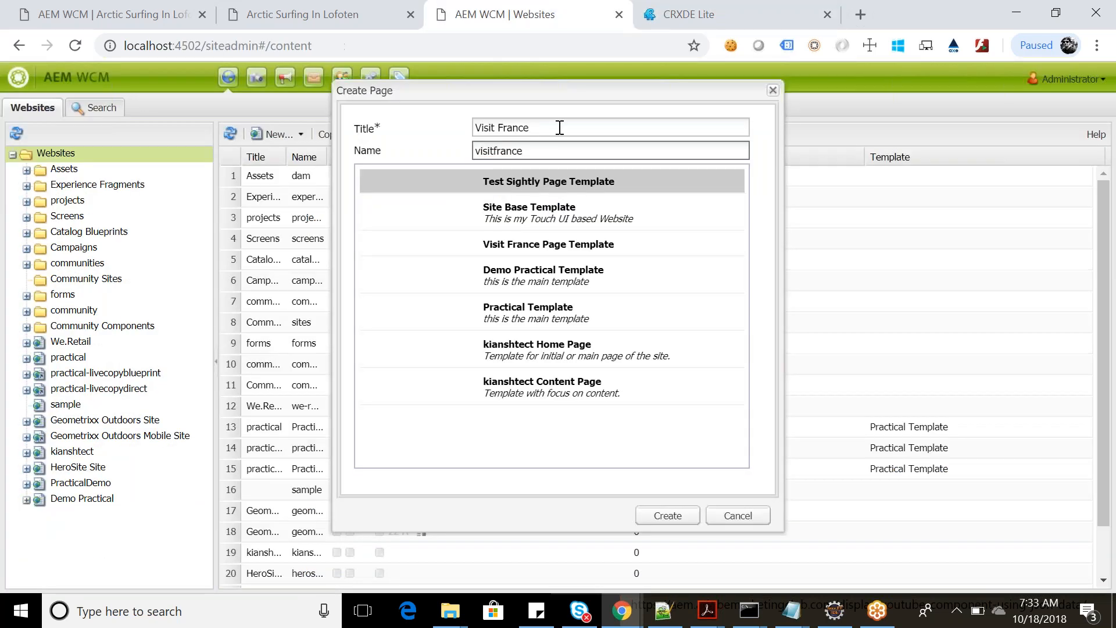
{"action": "left_click", "coordinate": [520, 153]}
{"action": "left_click", "coordinate": [708, 23]}
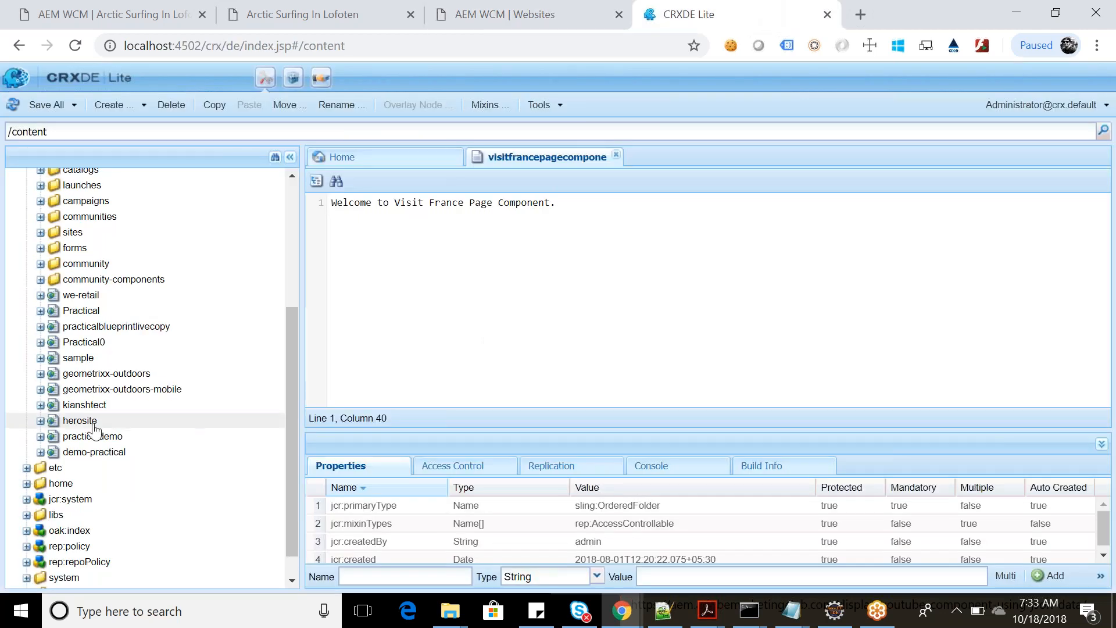
{"action": "left_click", "coordinate": [540, 9]}
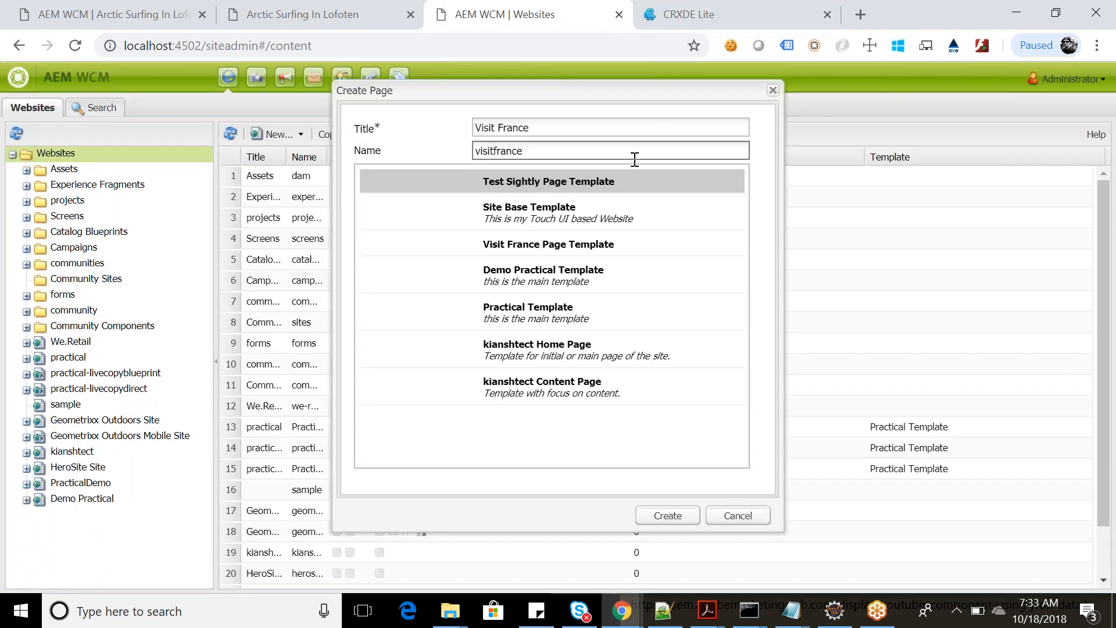
{"action": "left_click", "coordinate": [489, 247]}
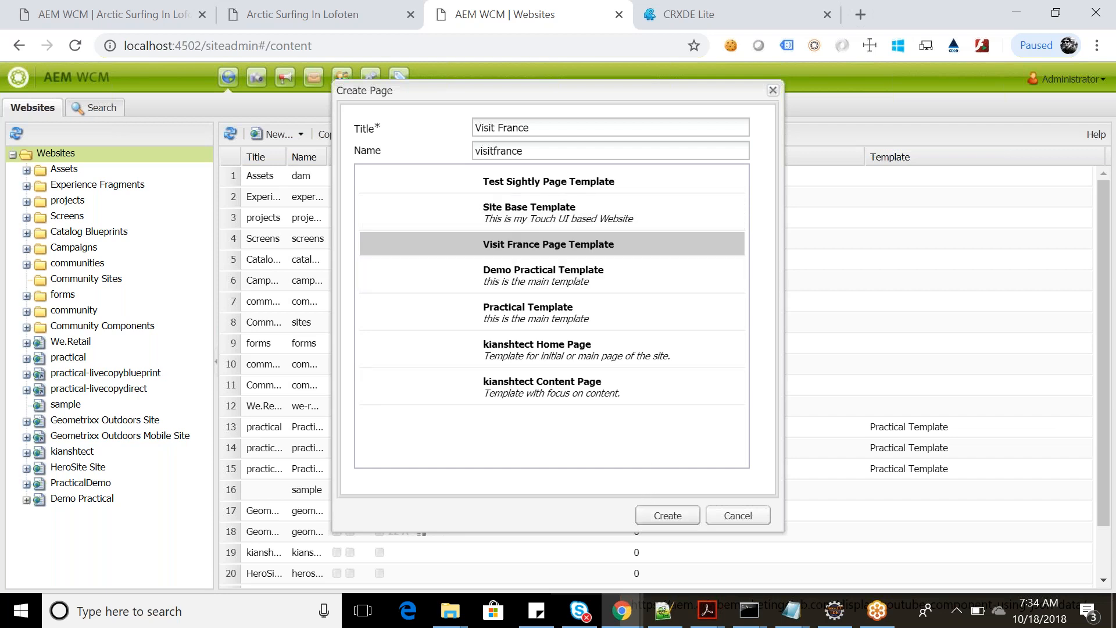
{"action": "left_click", "coordinate": [667, 515]}
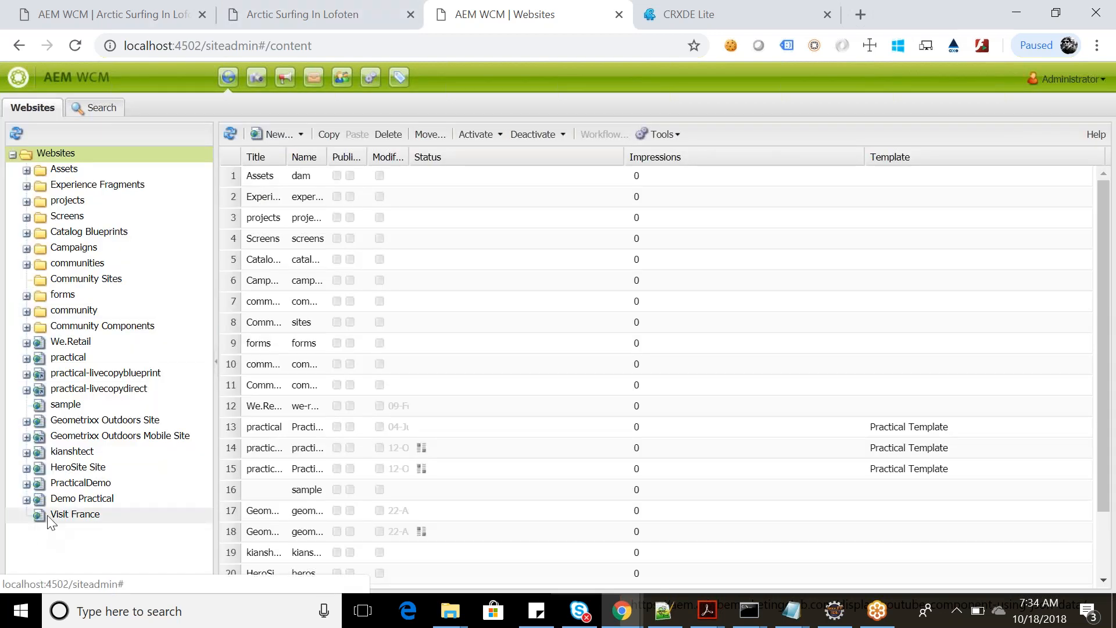
Select the Visit France page, then refresh /content in CRXDE Lite and inspect the visitfrance node and its jcr:content.
{"action": "left_click", "coordinate": [40, 517]}
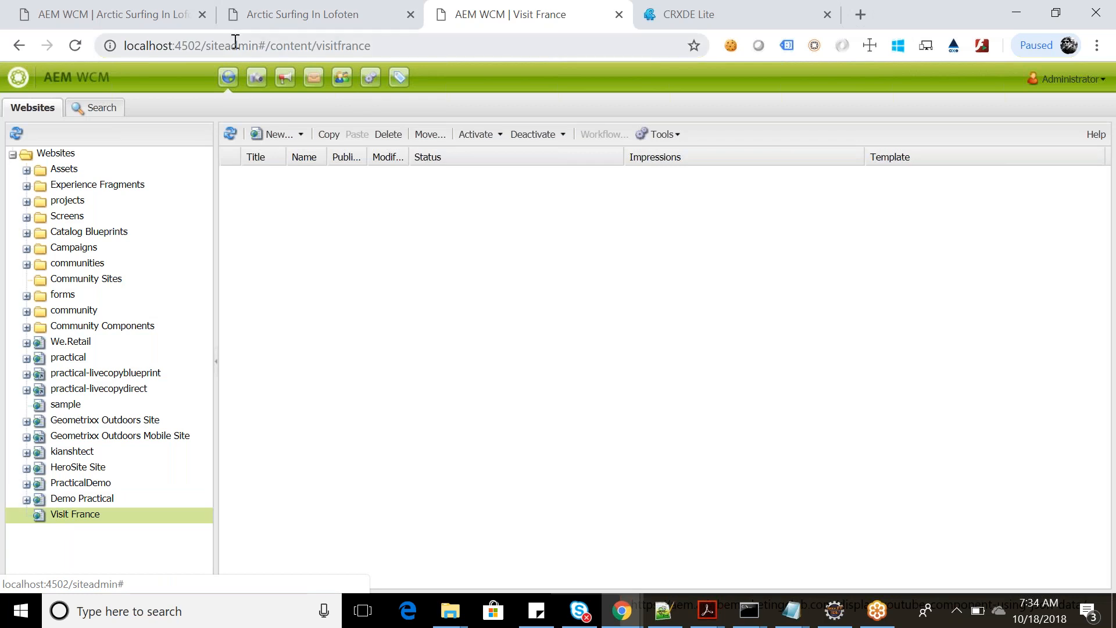
{"action": "left_click", "coordinate": [720, 7]}
{"action": "scroll", "coordinate": [88, 267], "scroll_direction": "up", "scroll_amount": 4}
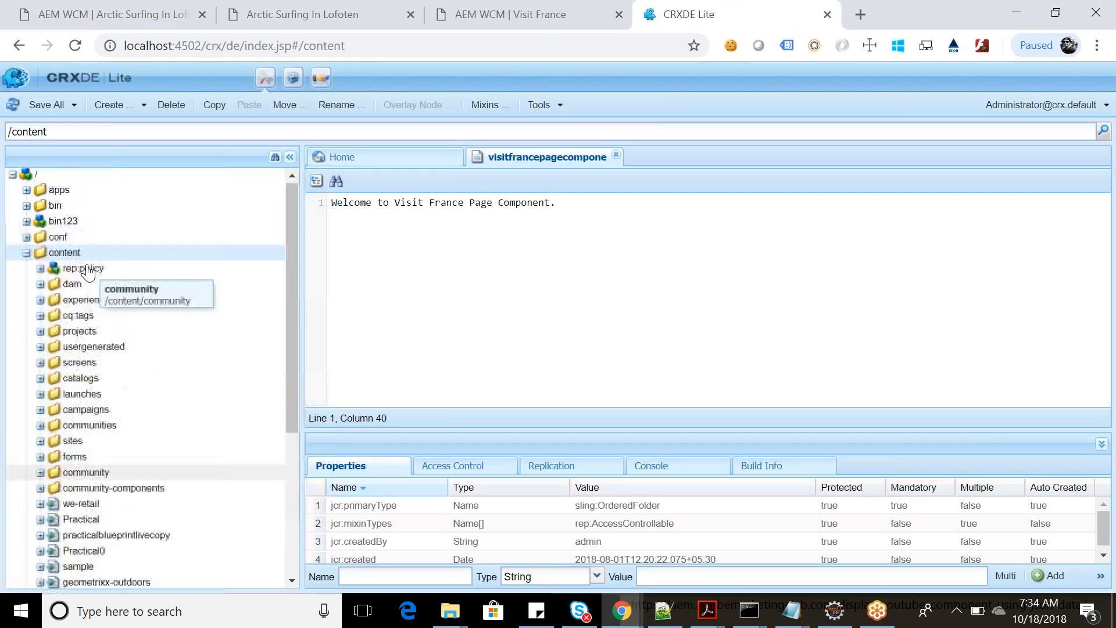
{"action": "left_click", "coordinate": [15, 107]}
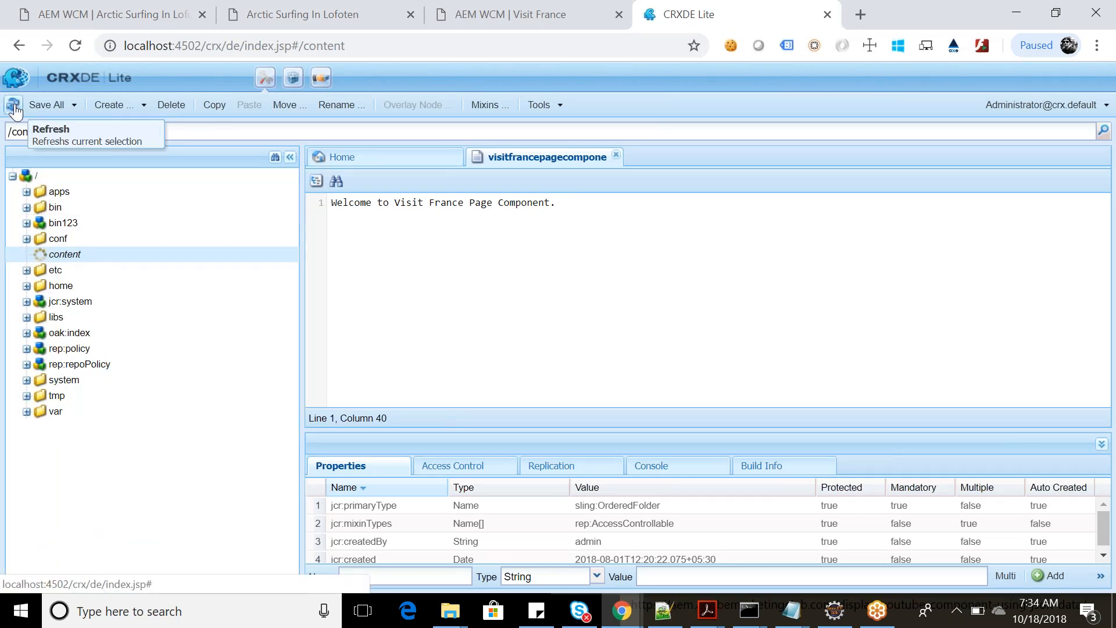
{"action": "scroll", "coordinate": [140, 563], "scroll_direction": "down", "scroll_amount": 3}
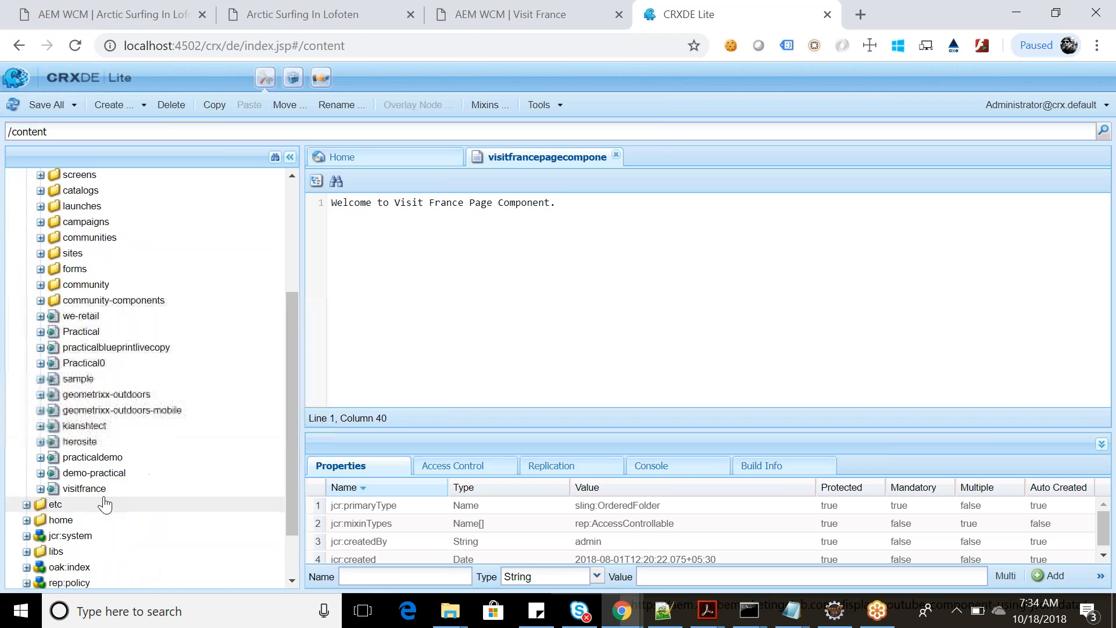
{"action": "double_click", "coordinate": [86, 490]}
{"action": "left_click", "coordinate": [97, 504]}
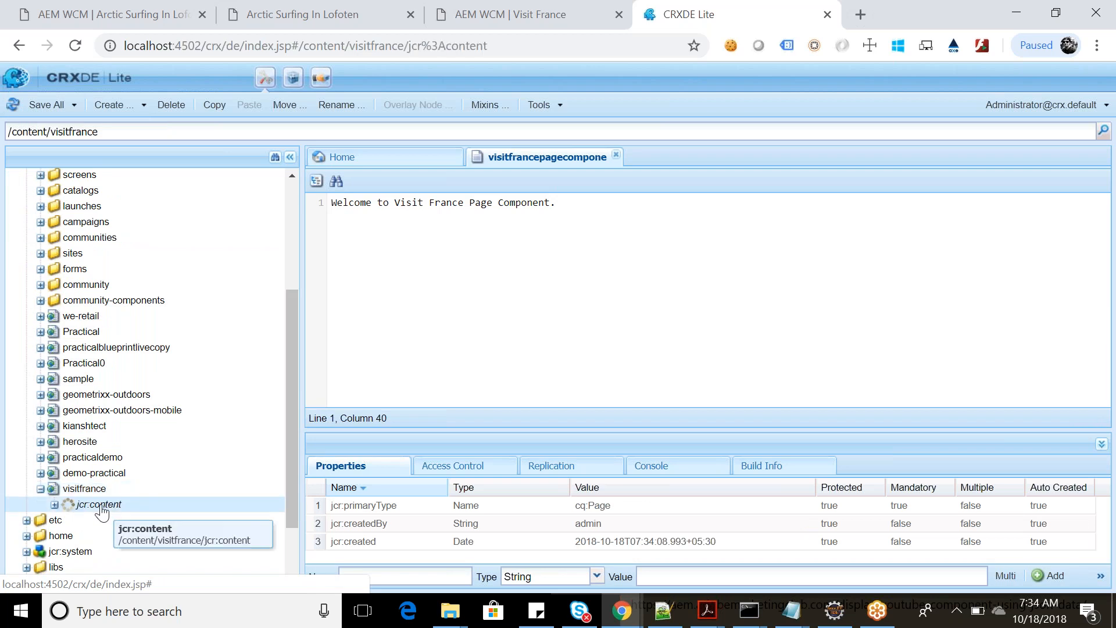
{"action": "left_click", "coordinate": [85, 488]}
Open the Visit France page from the Websites console and replace editor.html with cf# in its URL to view it in the content finder.
{"action": "left_click", "coordinate": [499, 10]}
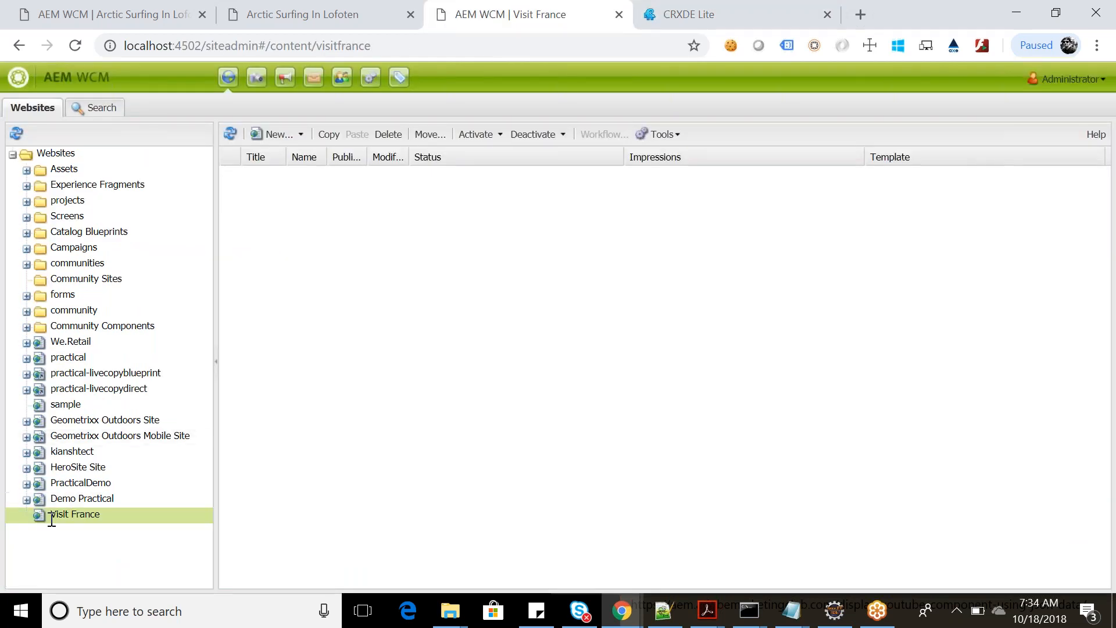
{"action": "double_click", "coordinate": [40, 517]}
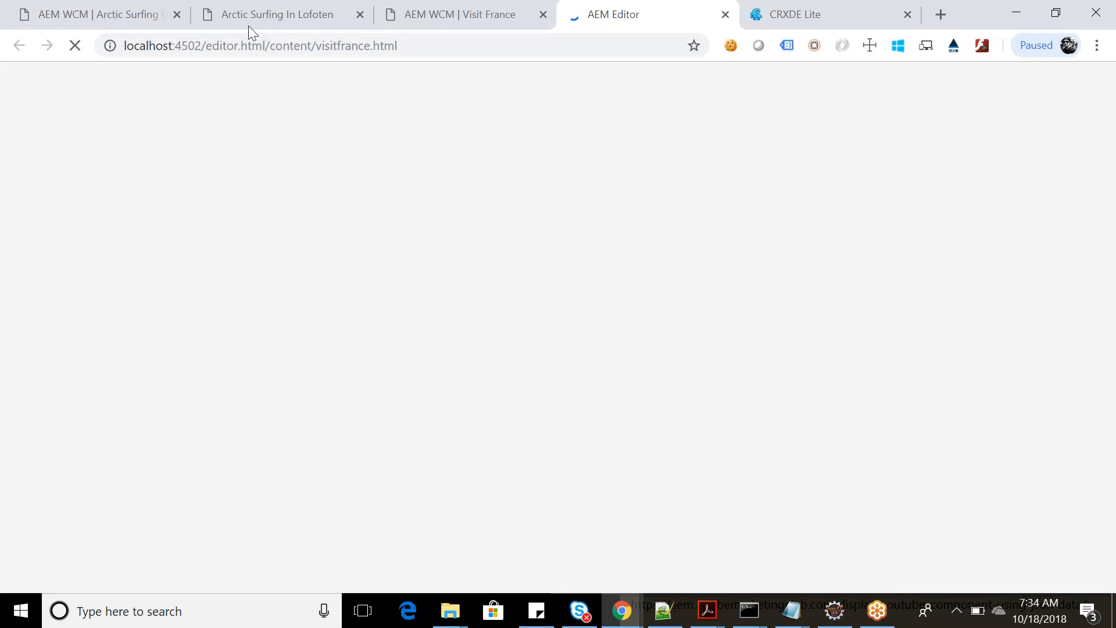
{"action": "left_click_drag", "start_coordinate": [207, 45], "coordinate": [267, 45]}
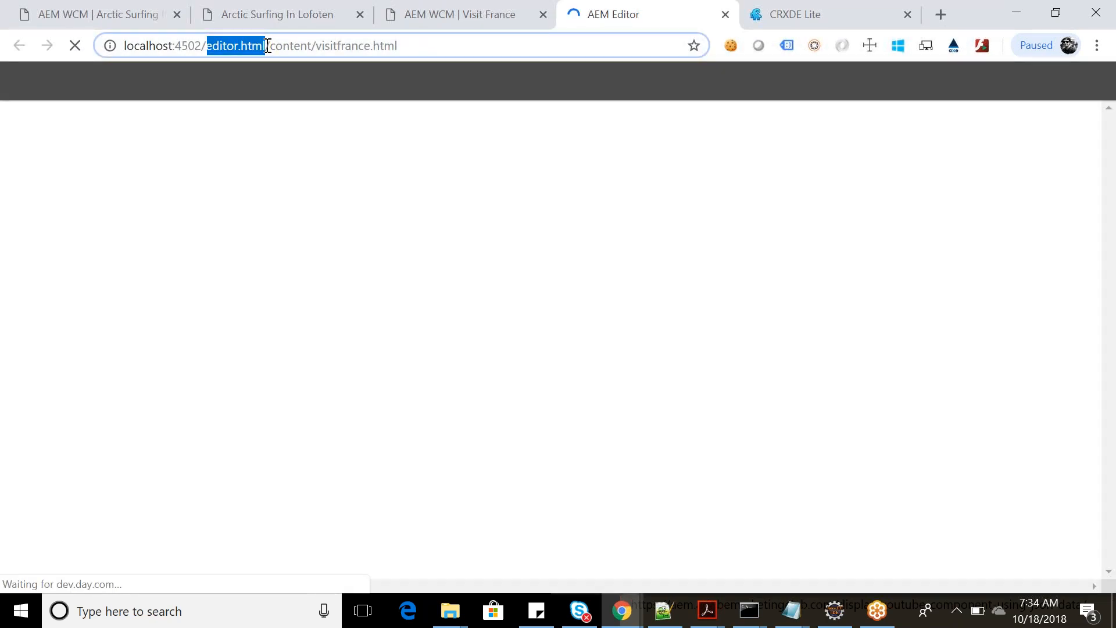
{"action": "type", "text": "cf#"}
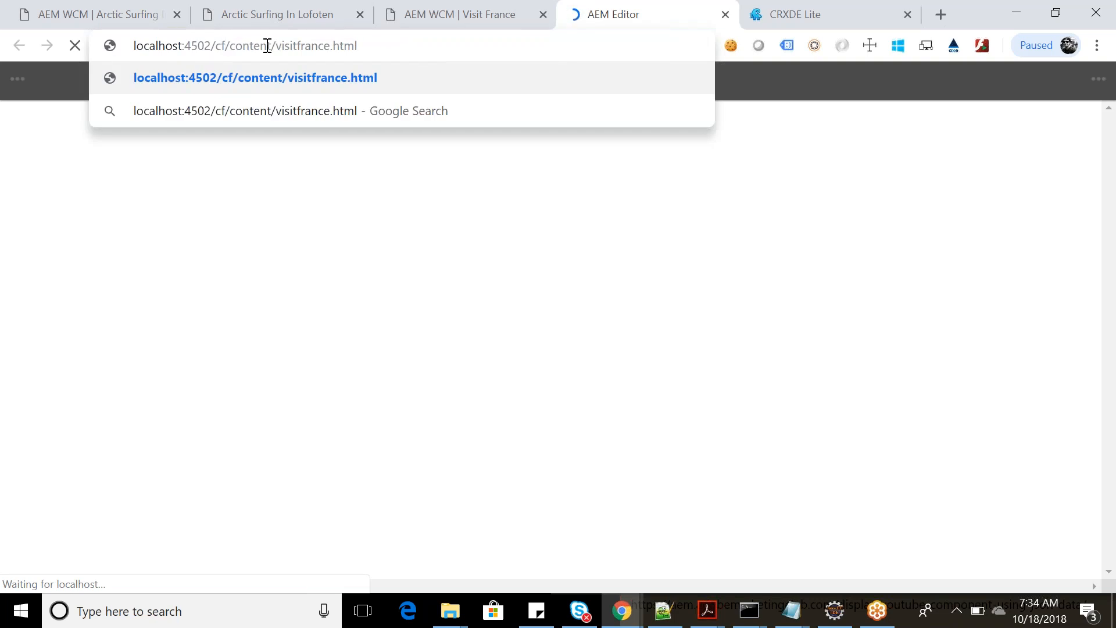
{"action": "key", "text": "Return"}
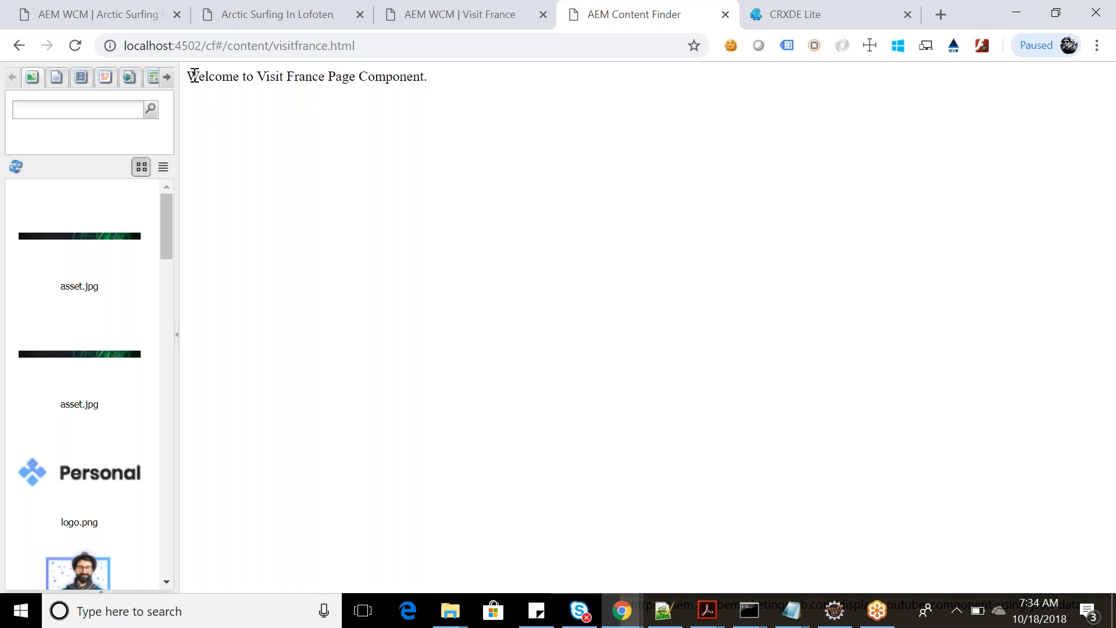
{"action": "left_click_drag", "start_coordinate": [194, 75], "coordinate": [388, 73]}
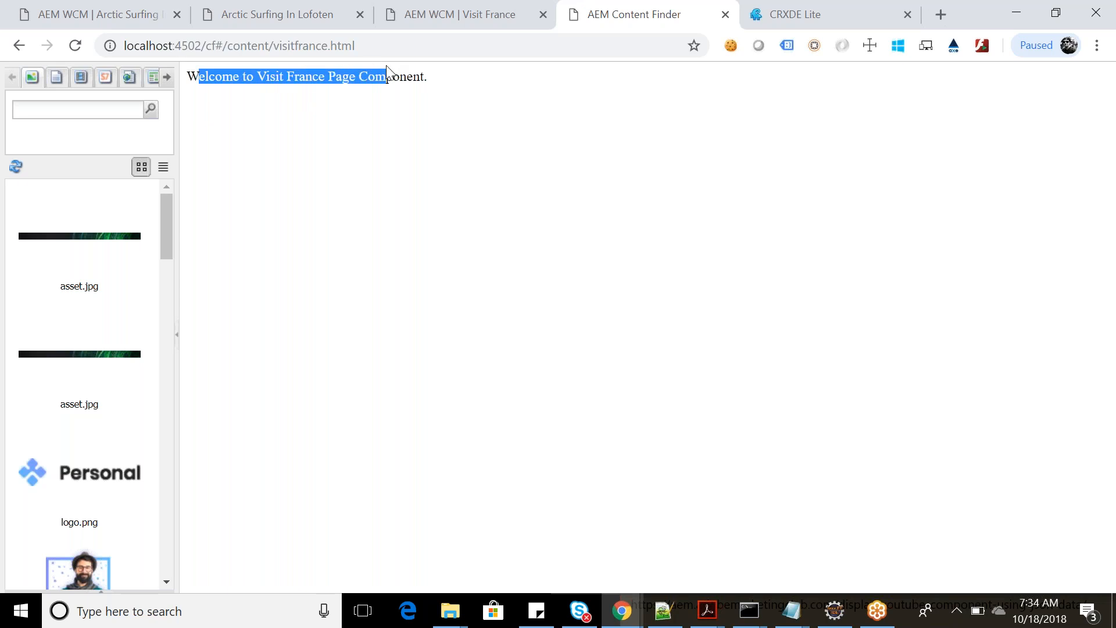
{"action": "left_click", "coordinate": [424, 108]}
{"action": "left_click", "coordinate": [1021, 376]}
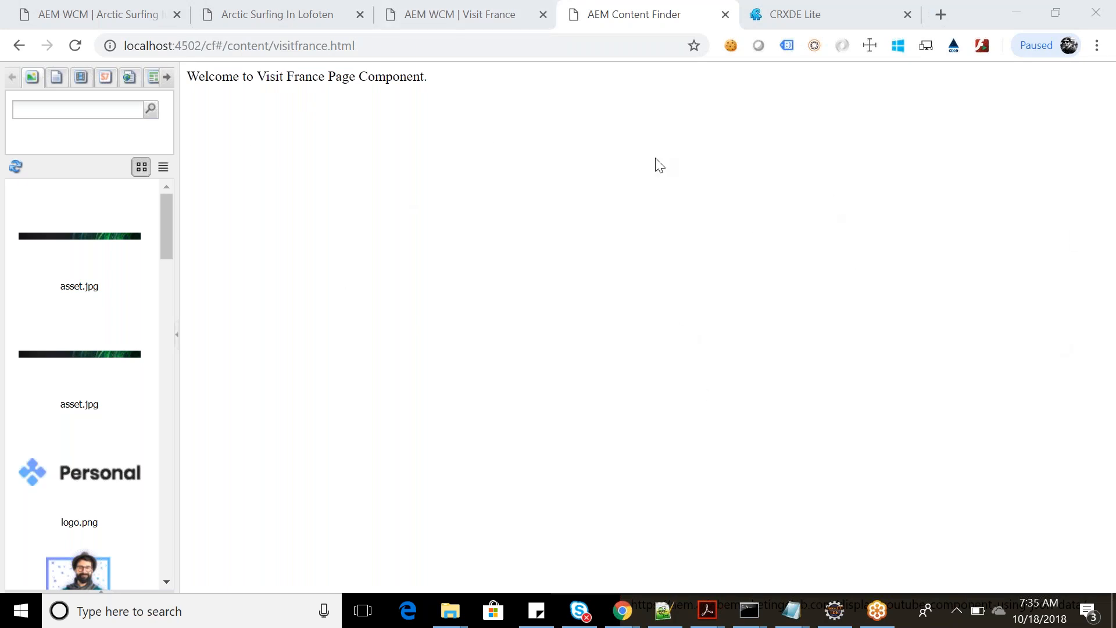
{"action": "left_click", "coordinate": [262, 73]}
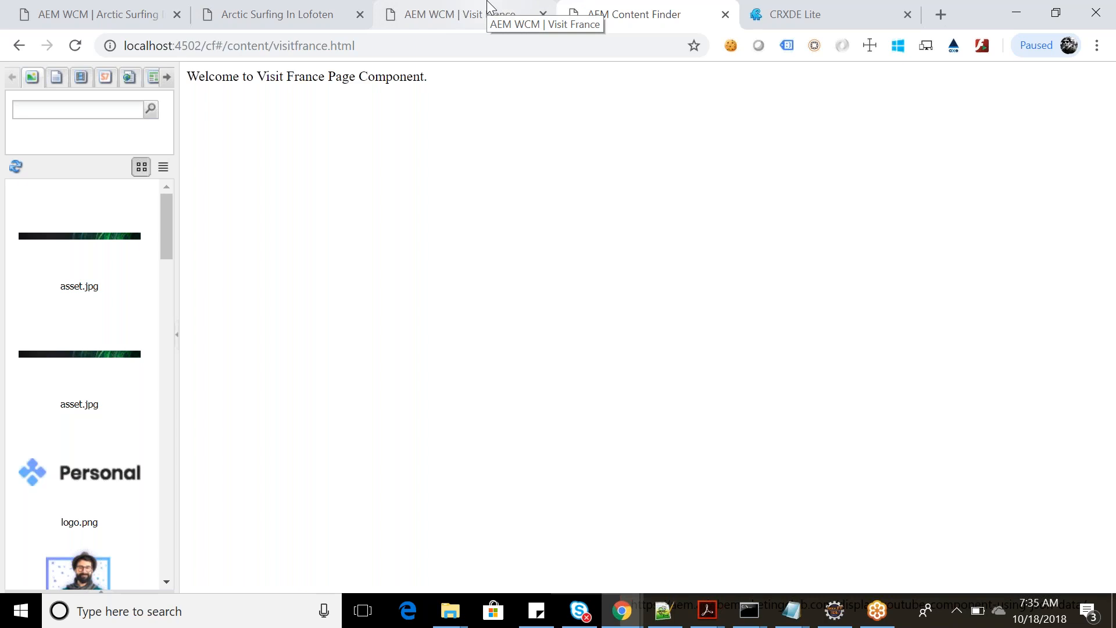
{"action": "left_click", "coordinate": [954, 609]}
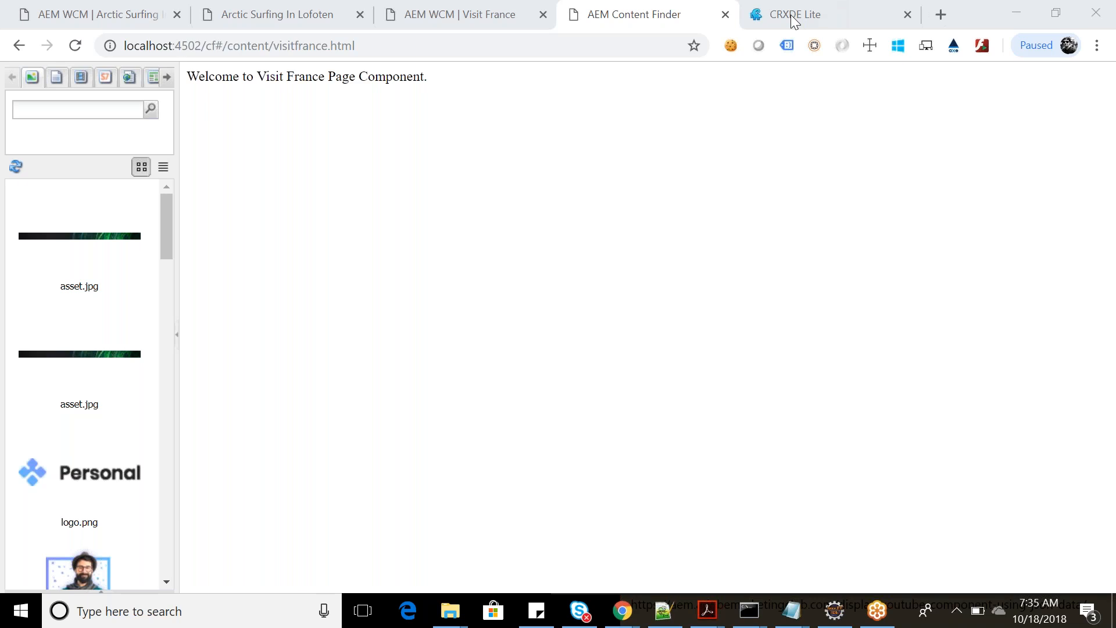
{"action": "left_click", "coordinate": [395, 177]}
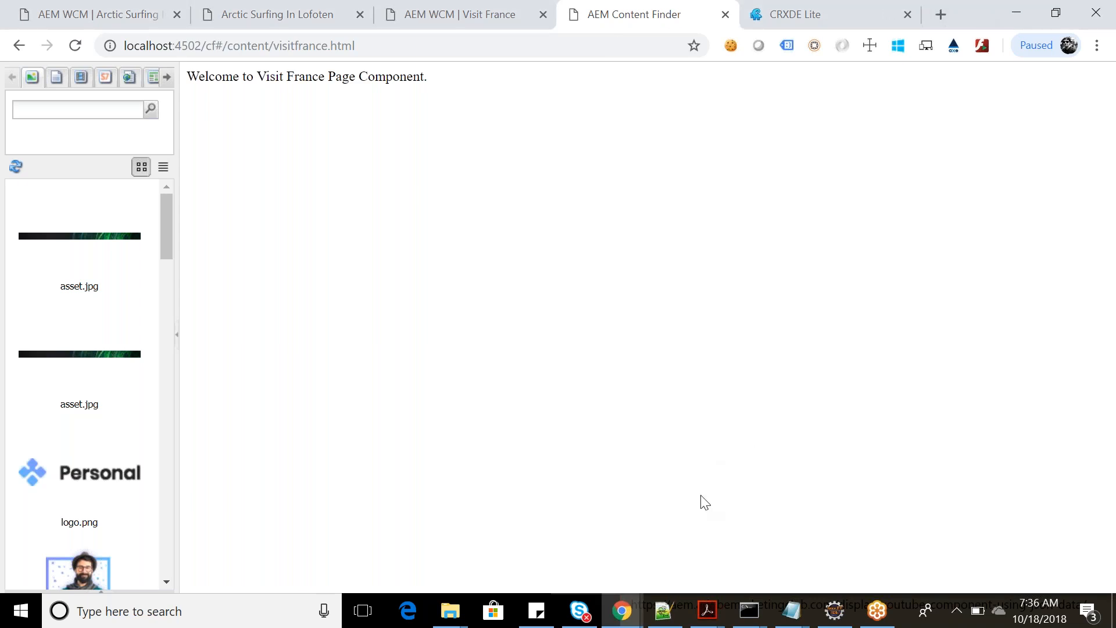
{"action": "left_click", "coordinate": [675, 519]}
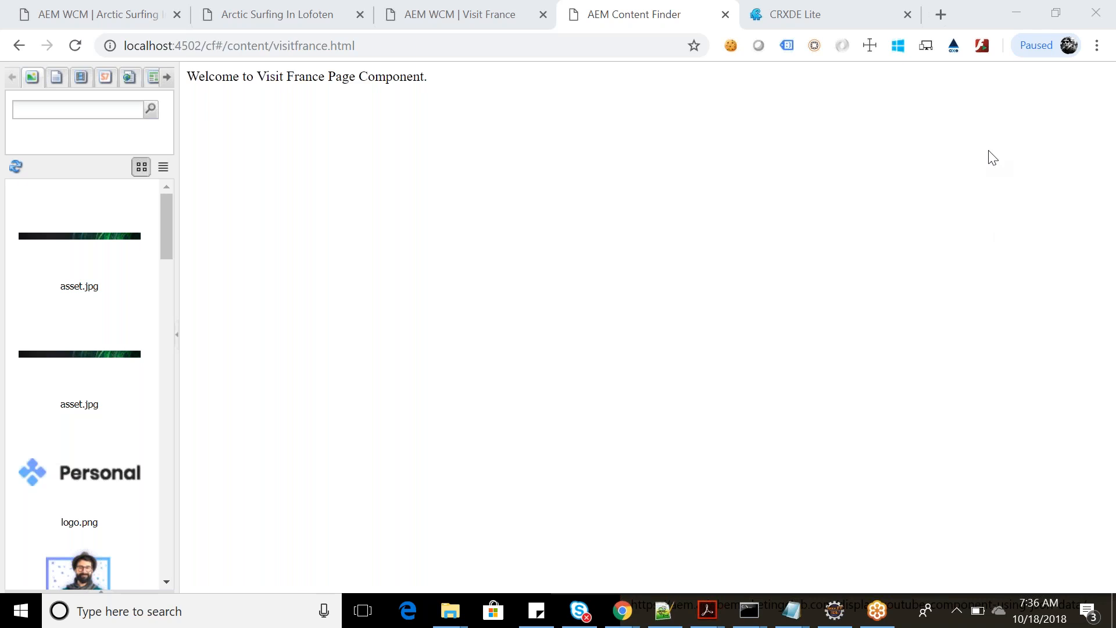
{"action": "left_click", "coordinate": [704, 356]}
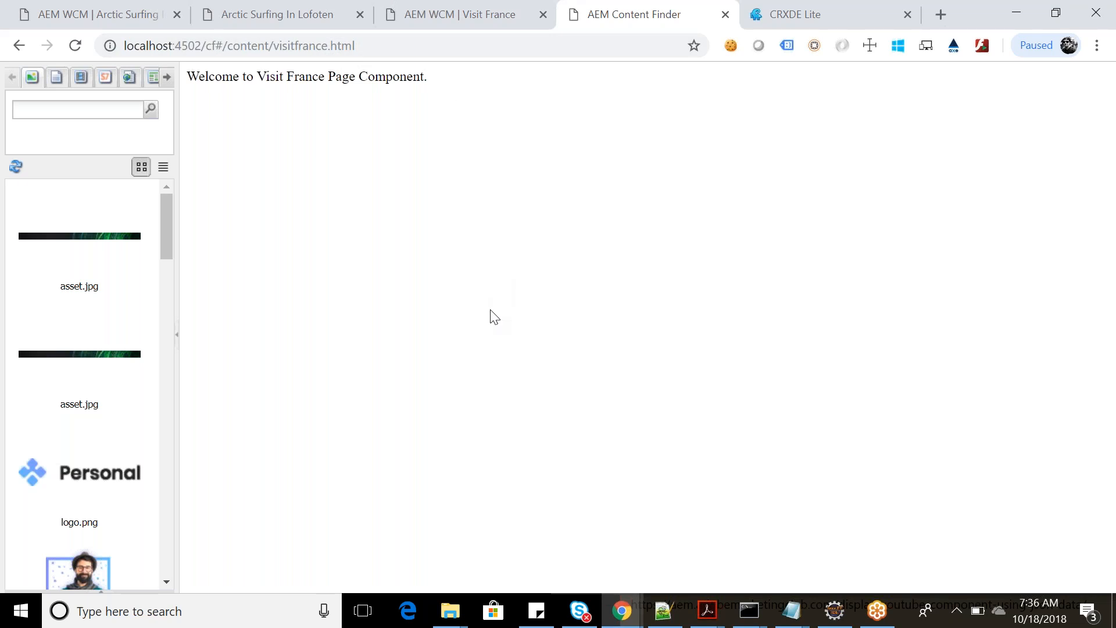
Return to the Websites console, check the templates offered for a new page beneath Visit France, and cancel the dialog.
{"action": "left_click", "coordinate": [457, 5]}
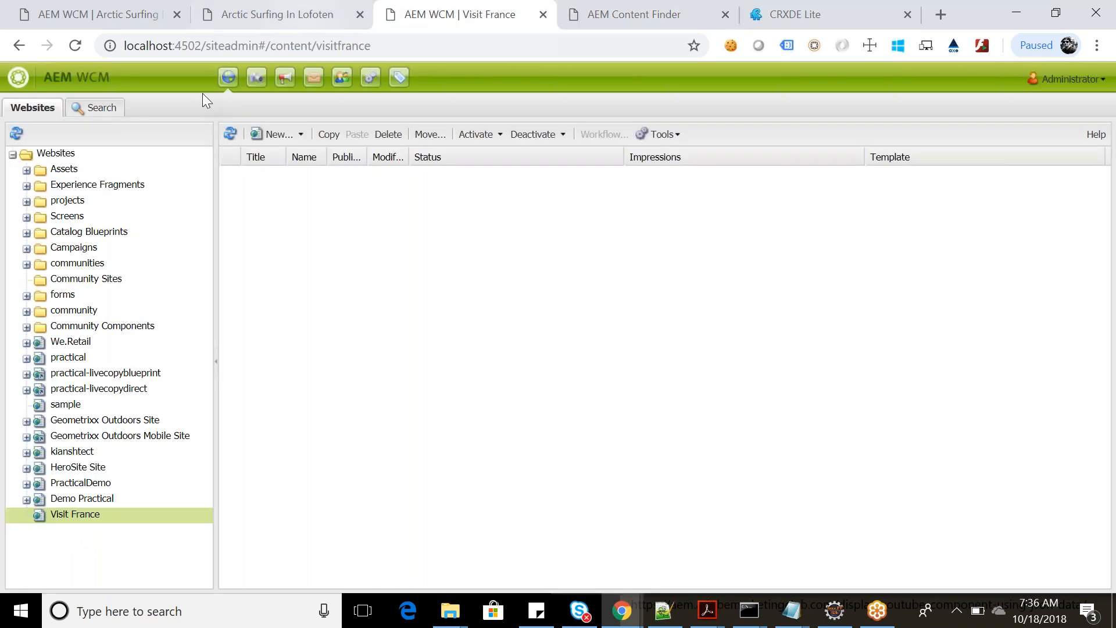
{"action": "left_click", "coordinate": [301, 134]}
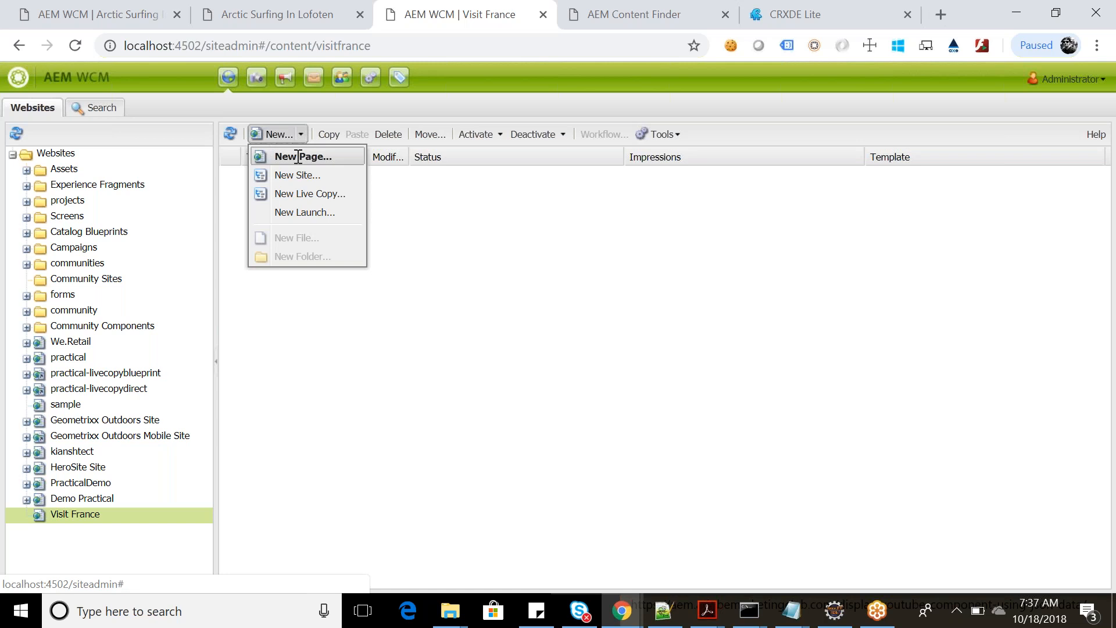
{"action": "left_click", "coordinate": [298, 157]}
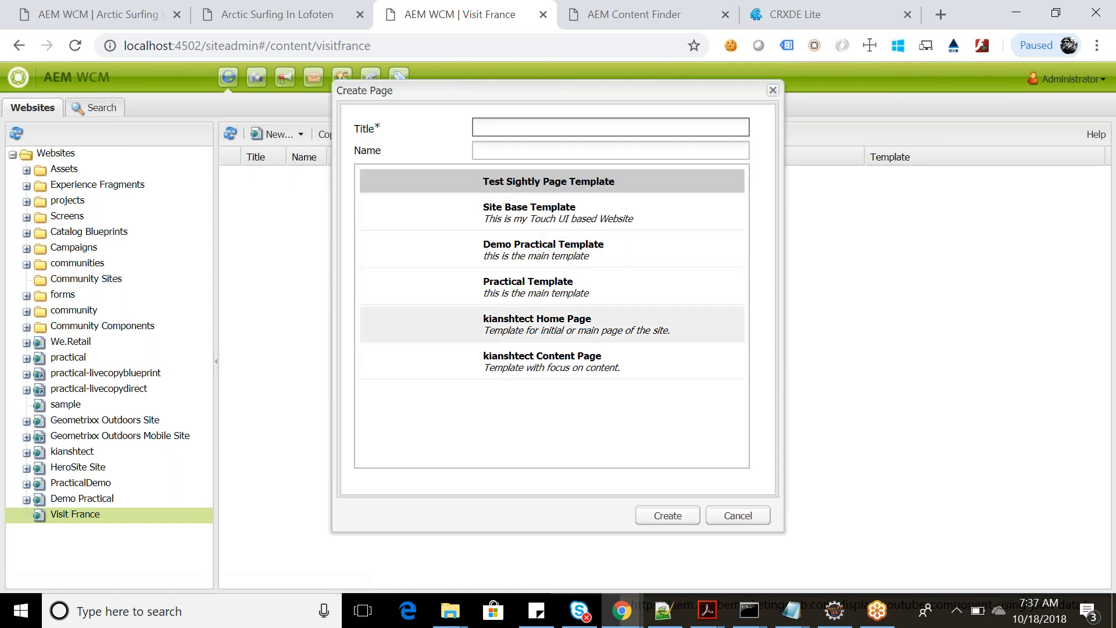
{"action": "left_click", "coordinate": [738, 515]}
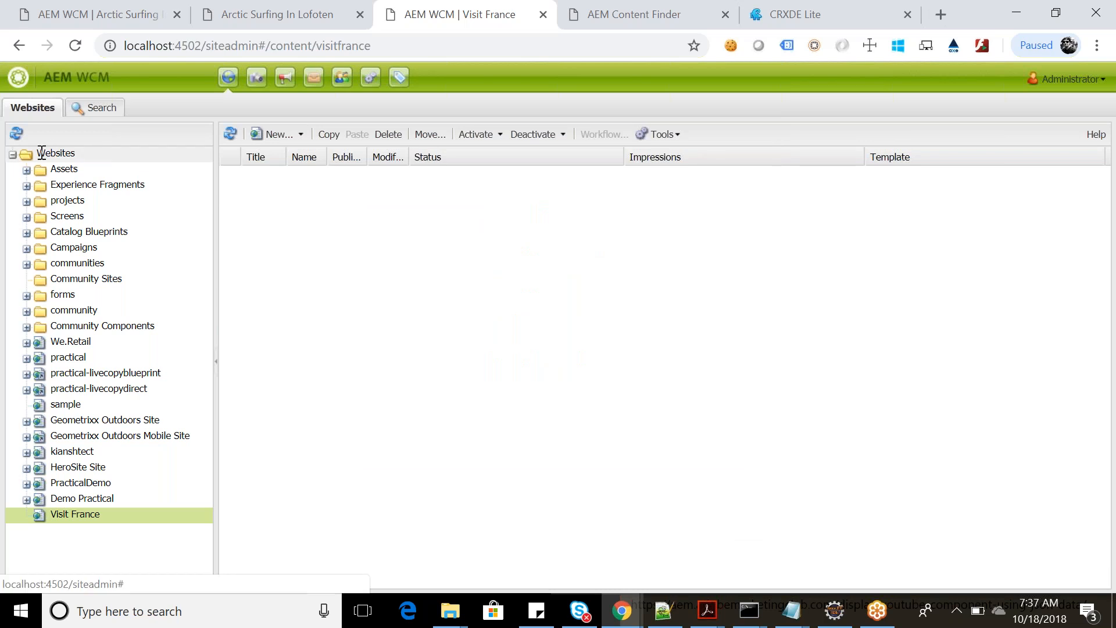
Start a new page under the Websites root and select Visit France Page Template.
{"action": "left_click", "coordinate": [42, 152]}
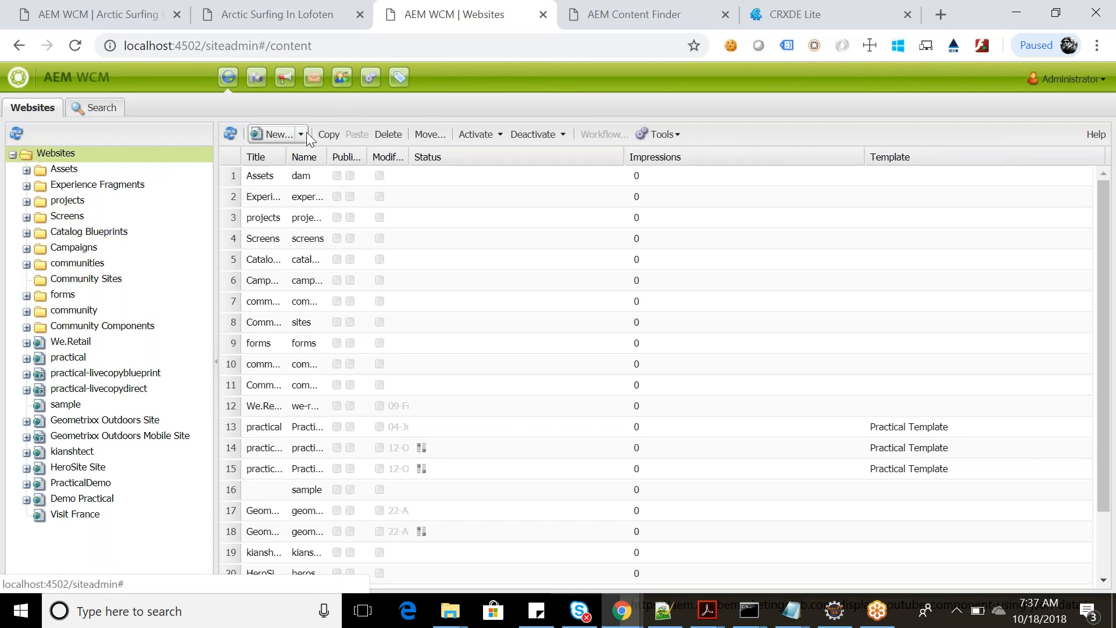
{"action": "left_click", "coordinate": [306, 134]}
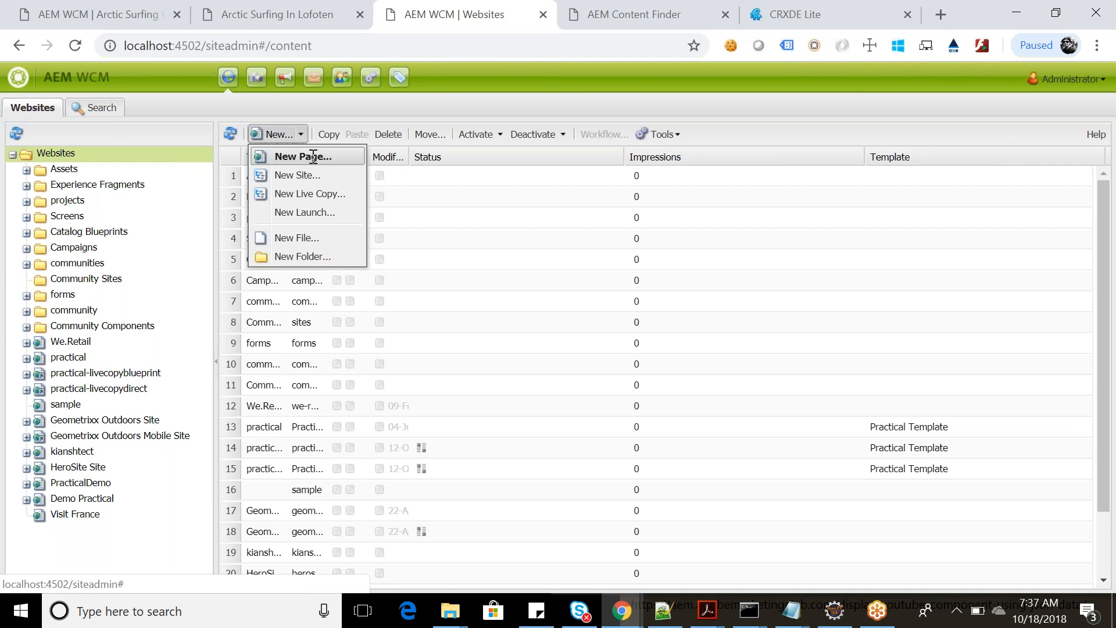
{"action": "left_click", "coordinate": [313, 157]}
{"action": "left_click", "coordinate": [503, 244]}
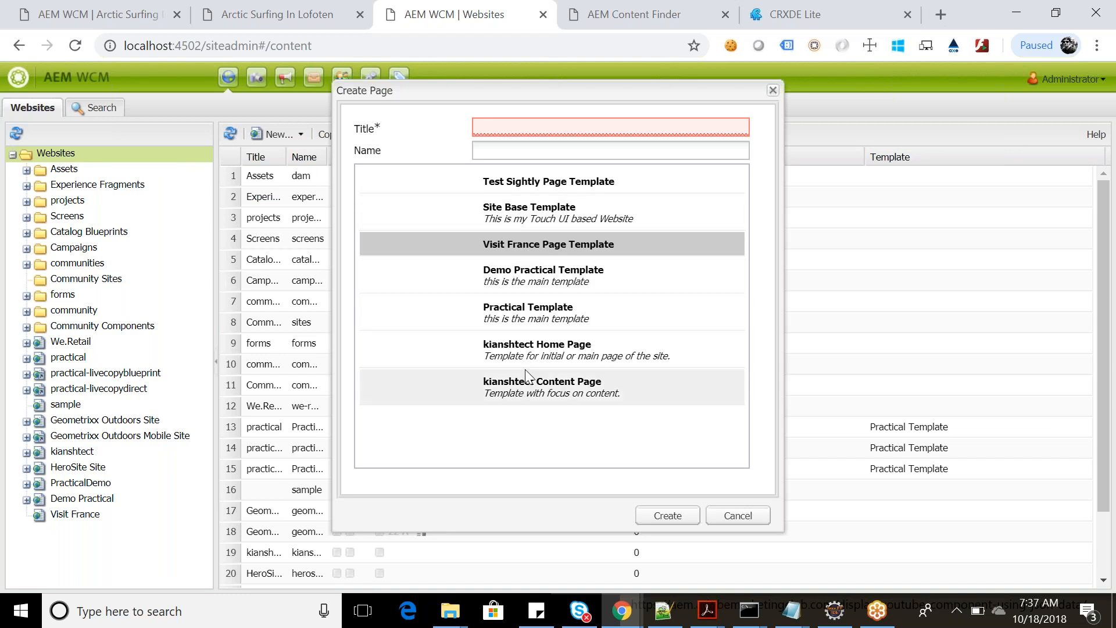
Switch to Notepad to review the Ranking and allowedPaths entries, then compare them with the Create Page template list and the /content path.
{"action": "key", "text": "alt+Tab"}
{"action": "left_click_drag", "start_coordinate": [689, 264], "coordinate": [552, 258]}
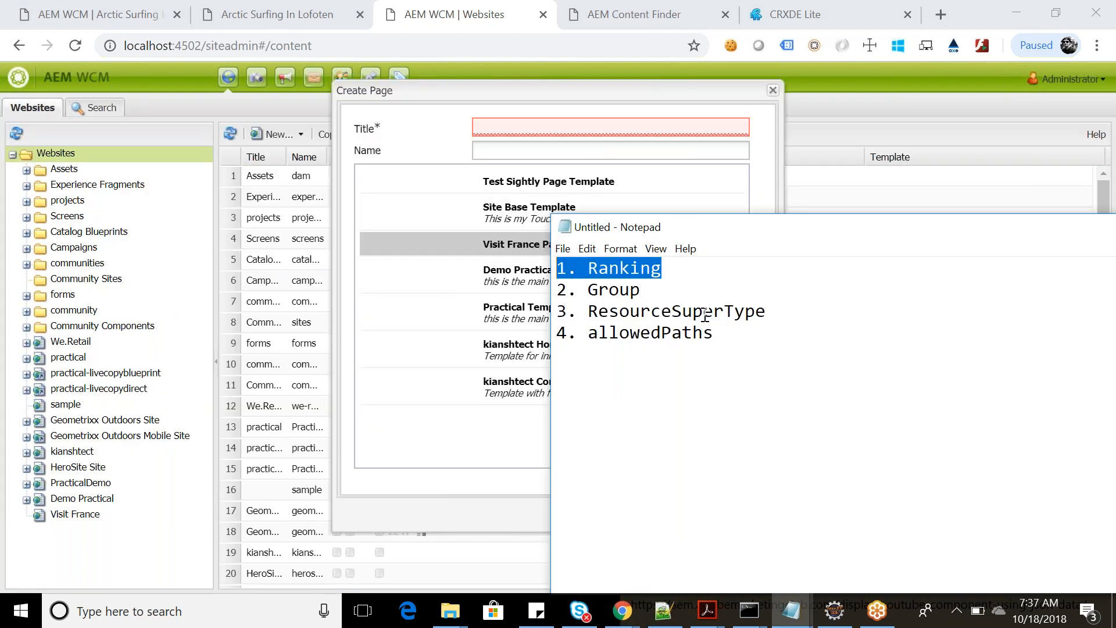
{"action": "left_click_drag", "start_coordinate": [716, 333], "coordinate": [542, 337]}
{"action": "left_click_drag", "start_coordinate": [662, 268], "coordinate": [553, 267]}
{"action": "left_click", "coordinate": [552, 90]}
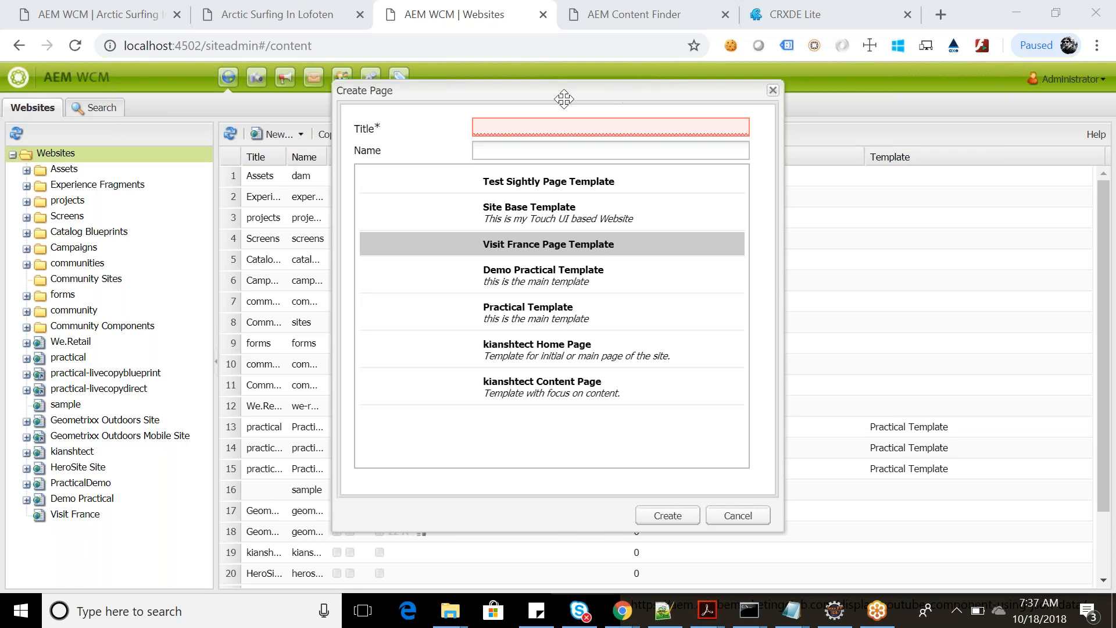
{"action": "left_click_drag", "start_coordinate": [593, 99], "coordinate": [556, 87]}
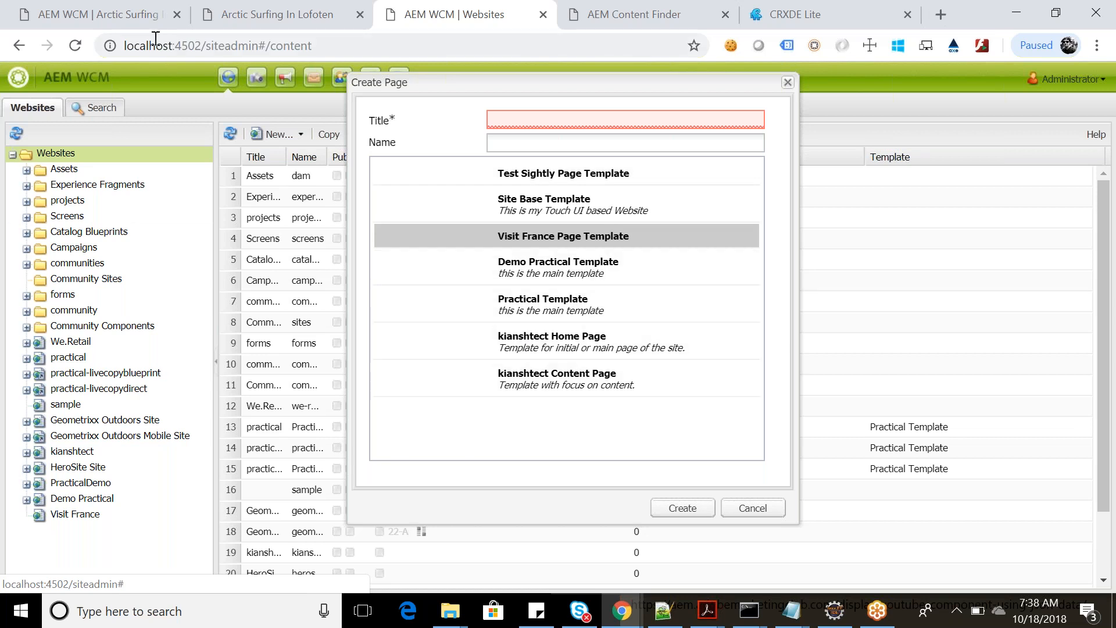
{"action": "left_click_drag", "start_coordinate": [265, 45], "coordinate": [314, 46]}
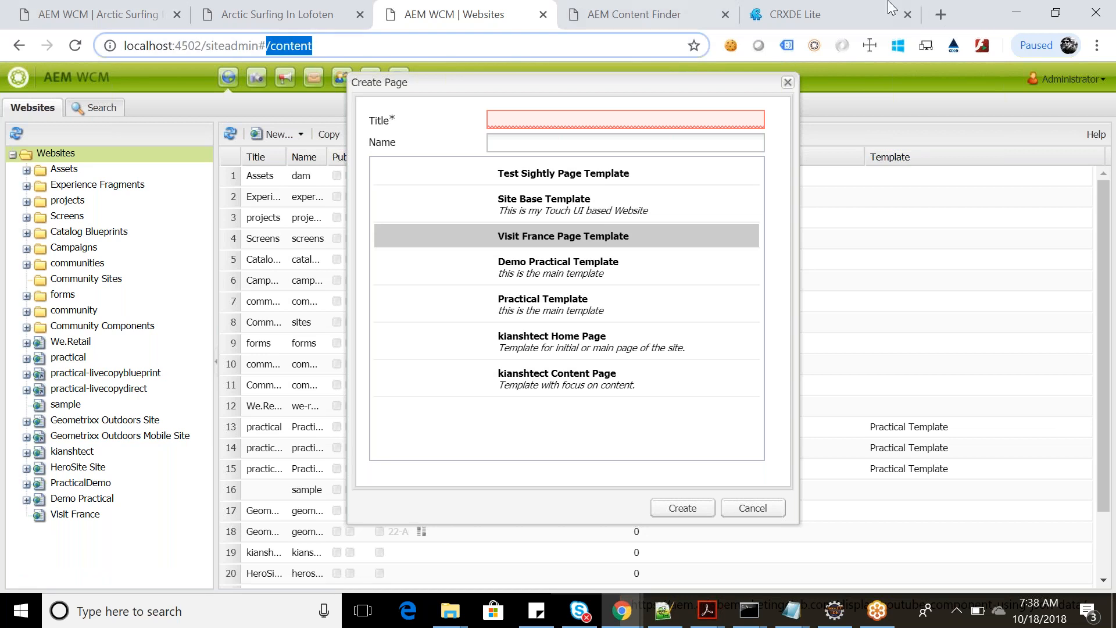
Switch to CRXDE Lite, expand /apps/visitfrance and start creating a template in its templates folder.
{"action": "left_click", "coordinate": [820, 7]}
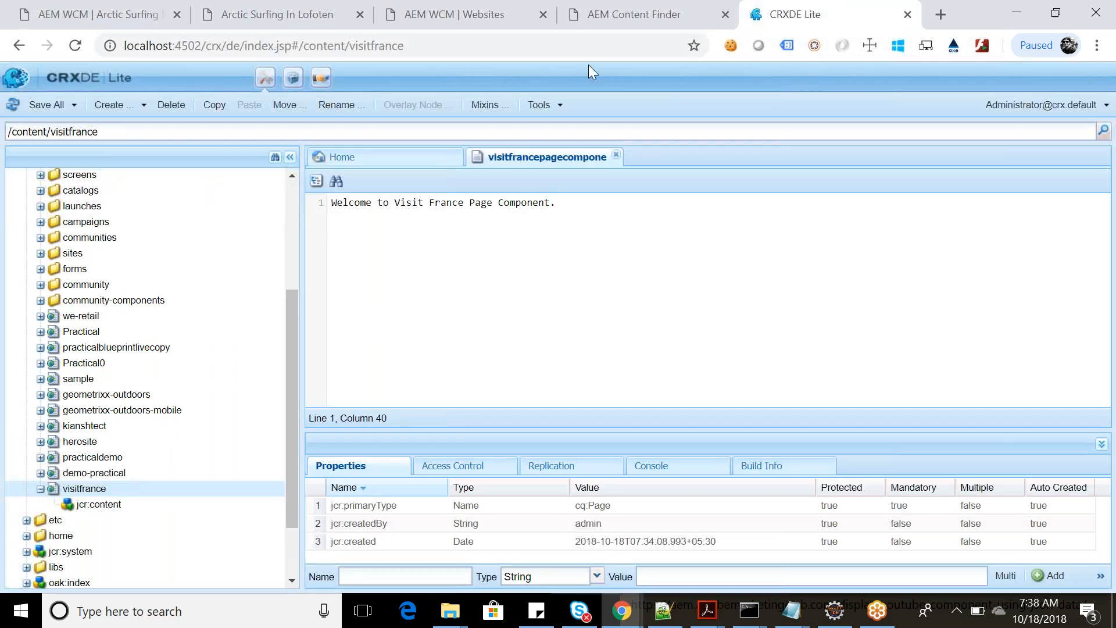
{"action": "scroll", "coordinate": [30, 199], "scroll_direction": "up", "scroll_amount": 5}
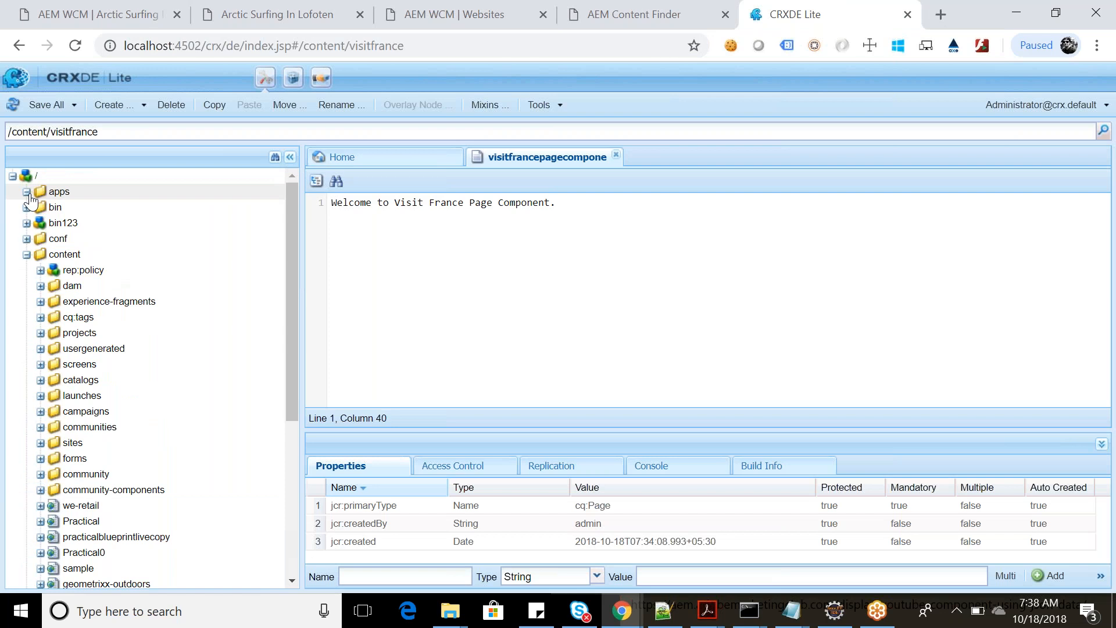
{"action": "scroll", "coordinate": [137, 399], "scroll_direction": "down", "scroll_amount": 6}
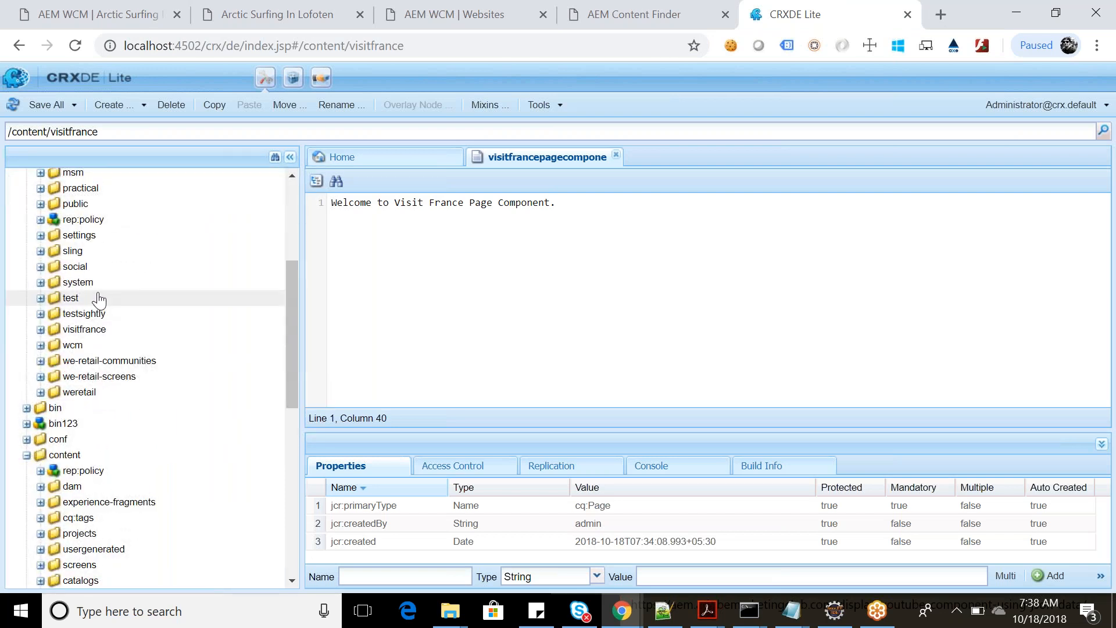
{"action": "left_click", "coordinate": [100, 337]}
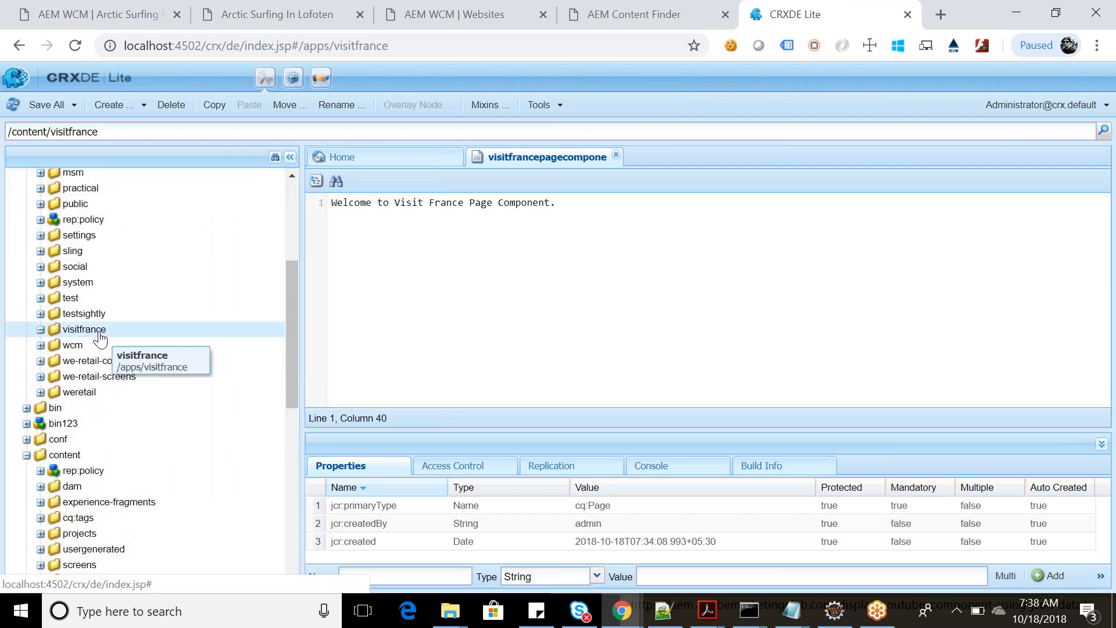
{"action": "left_click", "coordinate": [54, 345]}
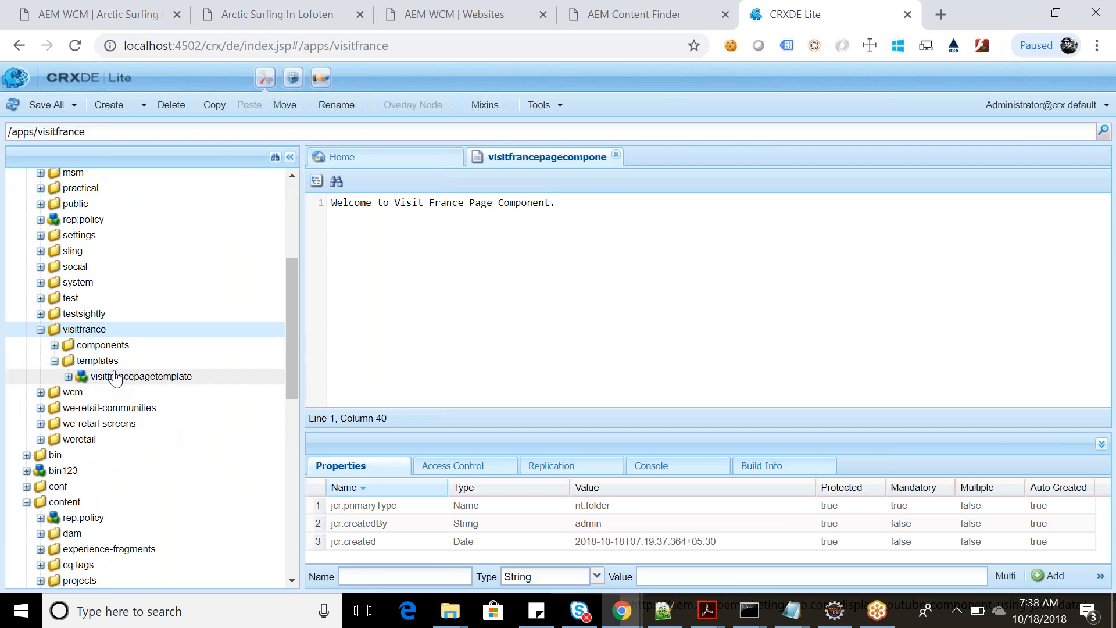
{"action": "left_click", "coordinate": [97, 360]}
{"action": "right_click", "coordinate": [79, 365]}
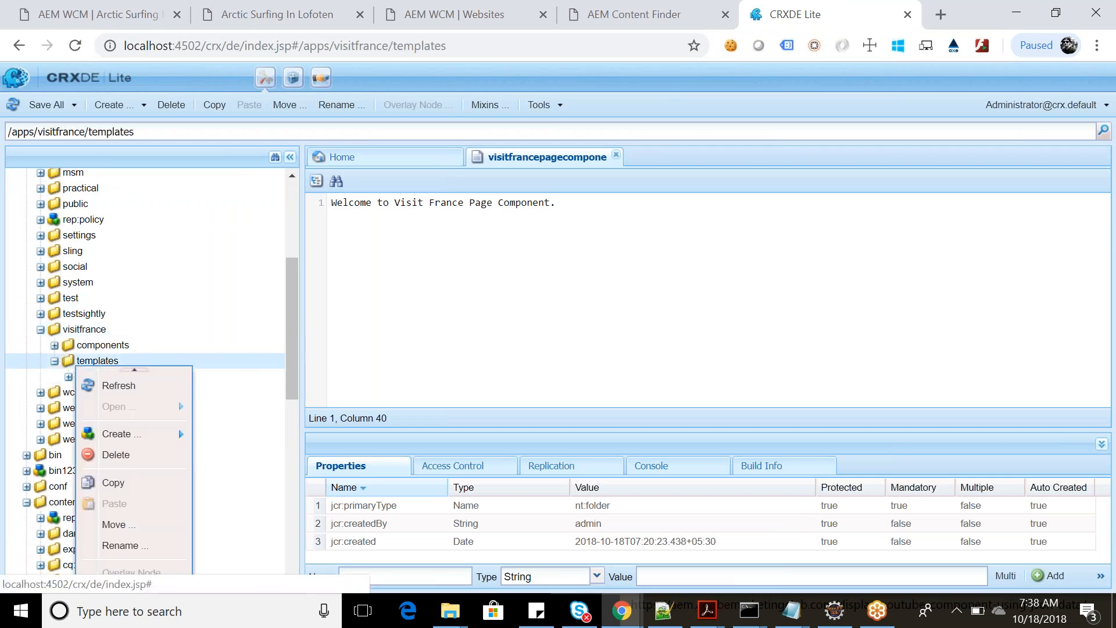
{"action": "mouse_move", "coordinate": [164, 437]}
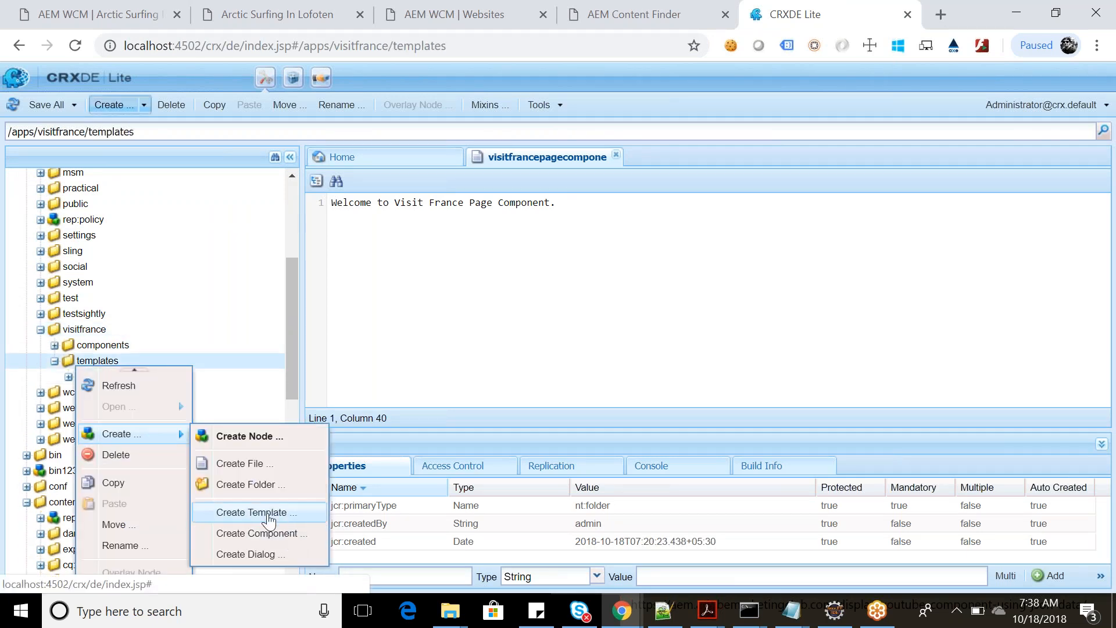
{"action": "left_click", "coordinate": [251, 512]}
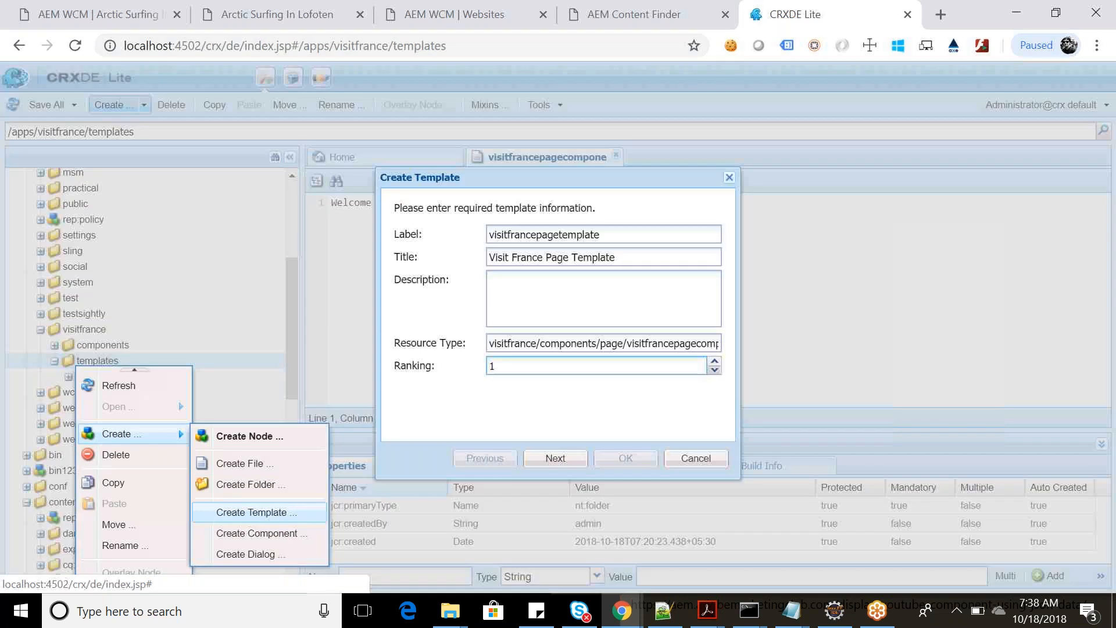
Set the template's ranking to 100 and return to the Create Page dialog to examine the template order.
{"action": "left_click_drag", "start_coordinate": [507, 365], "coordinate": [488, 370]}
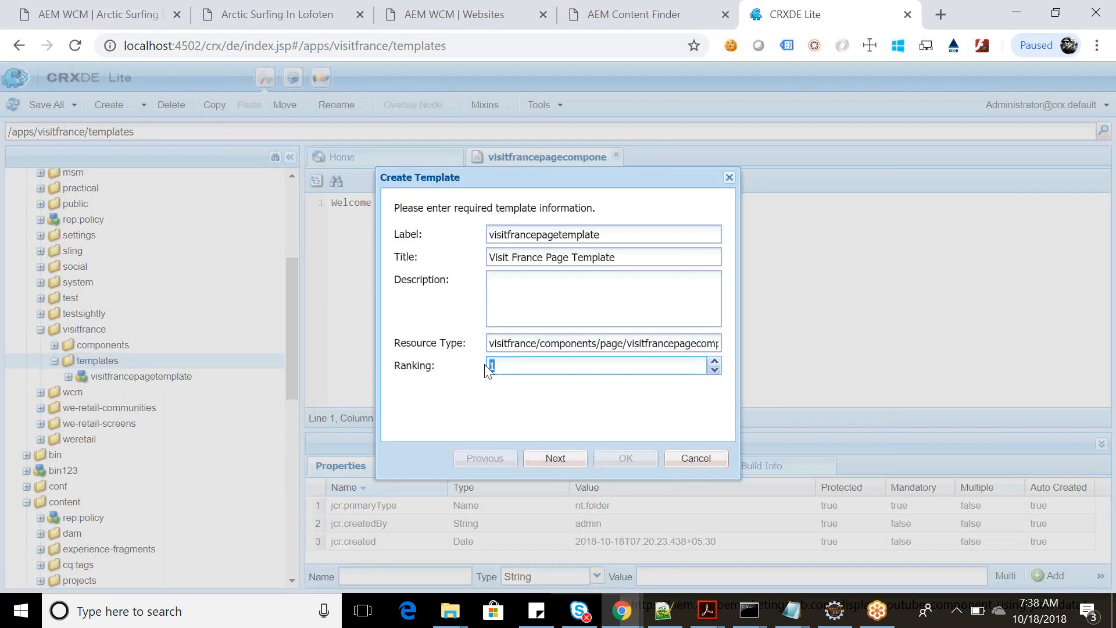
{"action": "left_click", "coordinate": [521, 364]}
{"action": "type", "text": "0"}
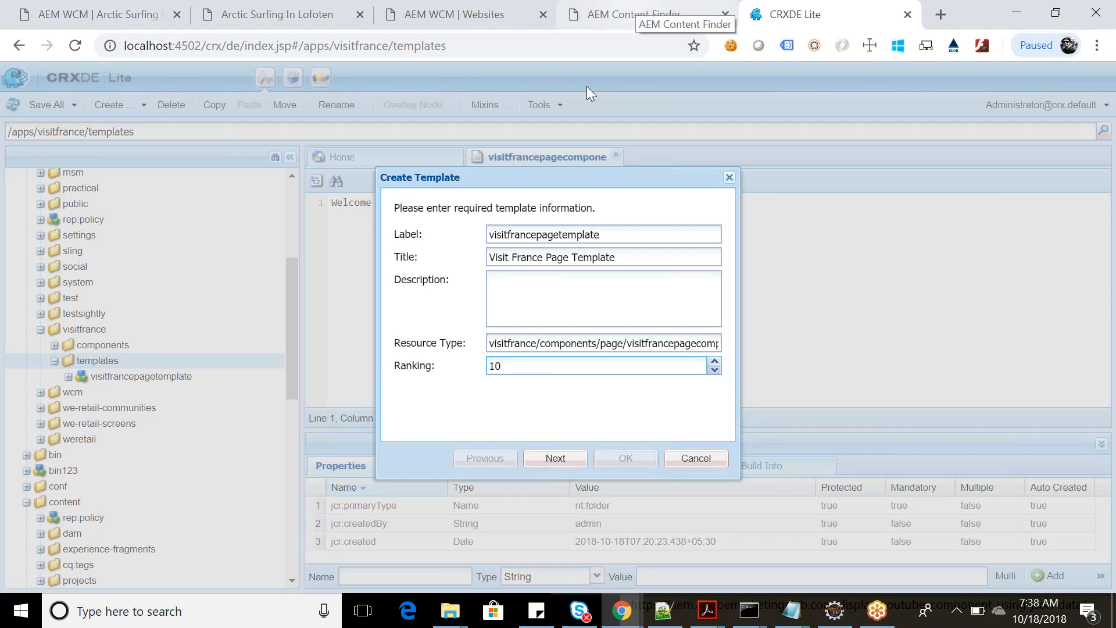
{"action": "type", "text": "0"}
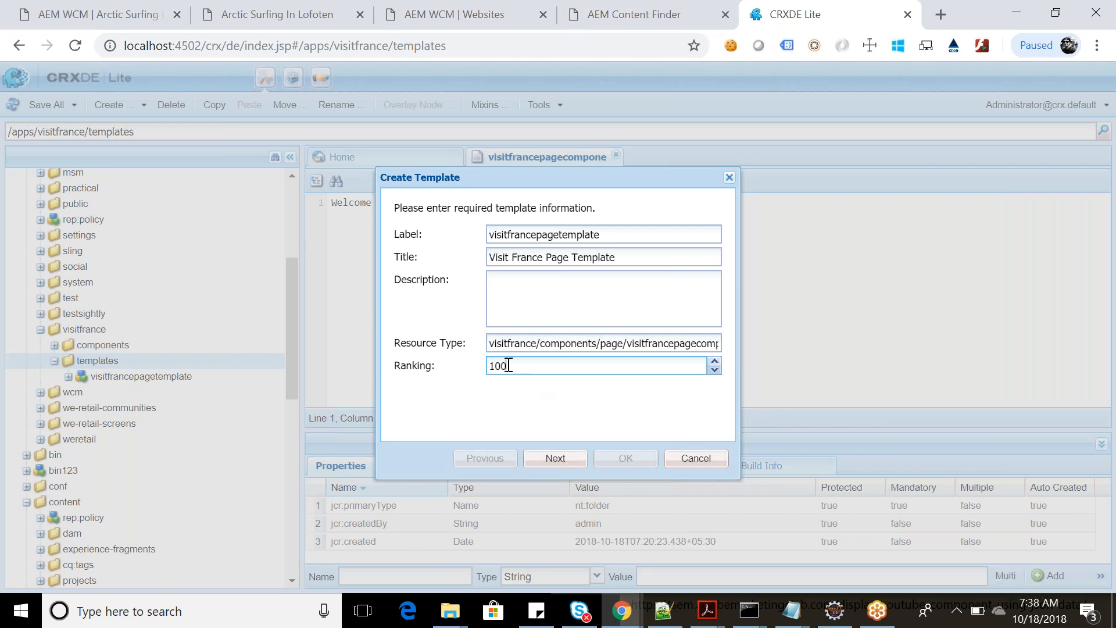
{"action": "left_click", "coordinate": [632, 13]}
{"action": "left_click", "coordinate": [467, 6]}
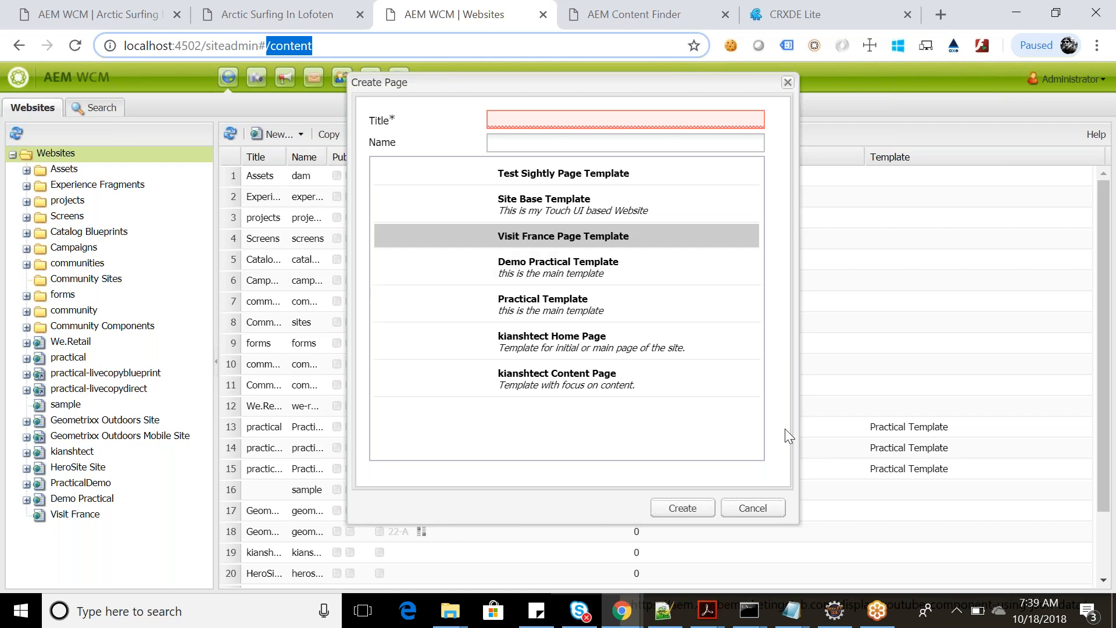
Cancel the new page, switch to CRXDE Lite and enter label visitfrancepagetemplate2 and title Visit France Page Template 2 for the template.
{"action": "left_click", "coordinate": [749, 508]}
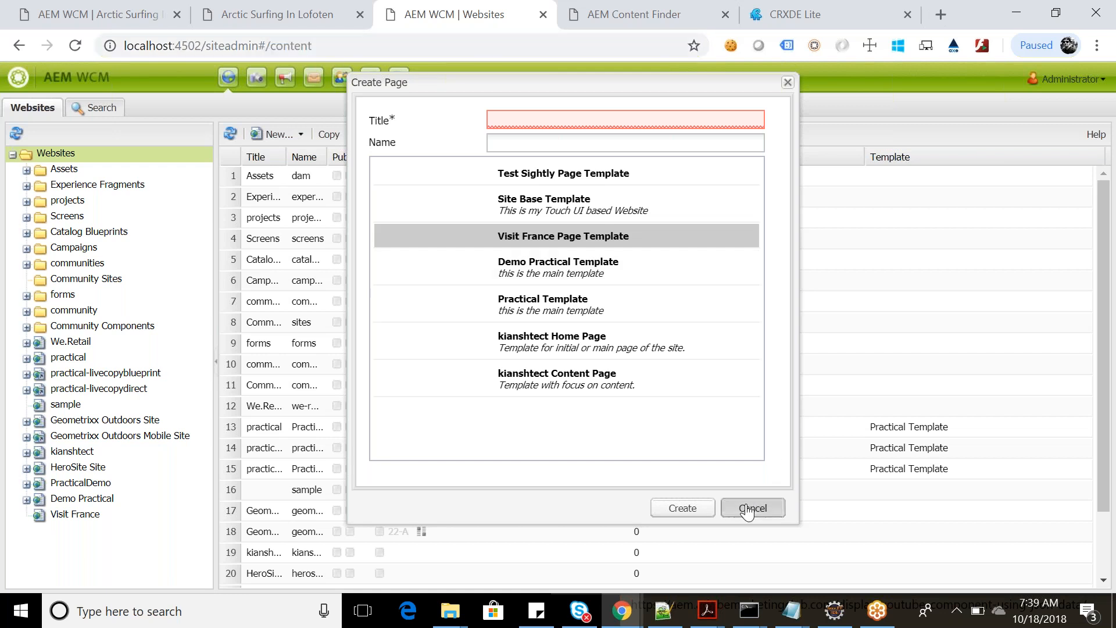
{"action": "left_click", "coordinate": [840, 8]}
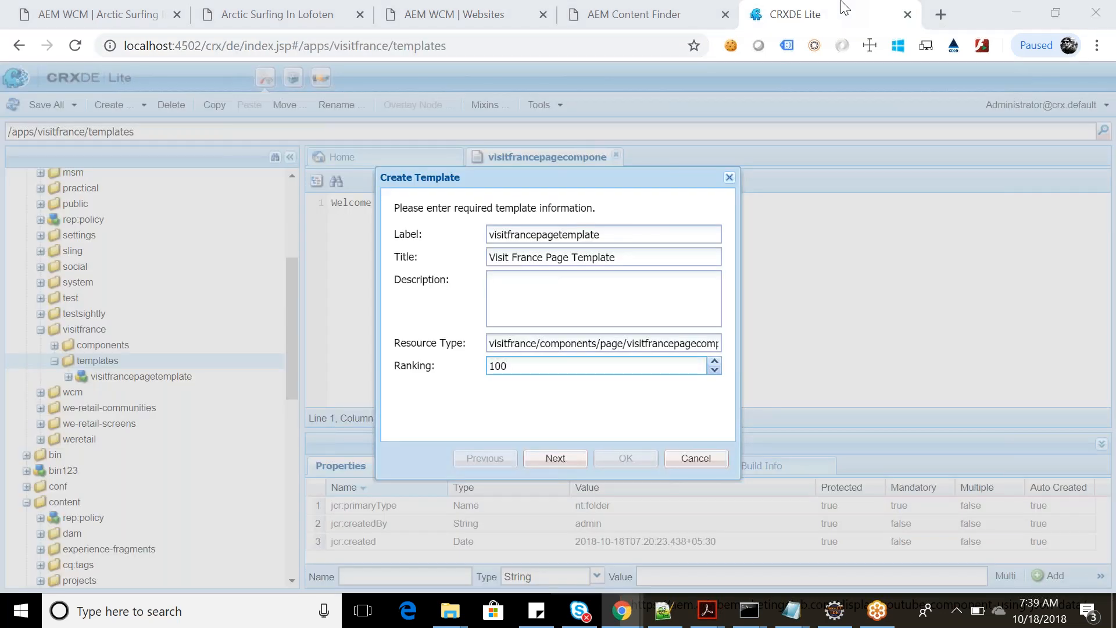
{"action": "key", "text": "alt+Tab"}
{"action": "key", "text": "alt+Tab"}
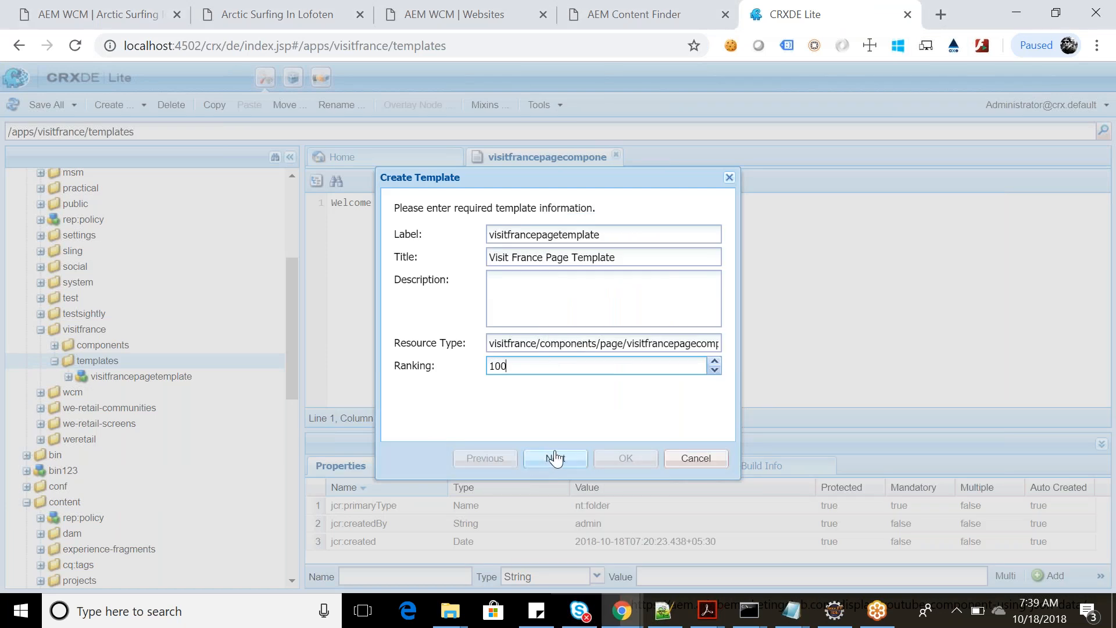
{"action": "left_click", "coordinate": [555, 457]}
{"action": "mouse_move", "coordinate": [598, 243]}
{"action": "left_click", "coordinate": [628, 231]}
{"action": "type", "text": "1"}
{"action": "left_click", "coordinate": [646, 257]}
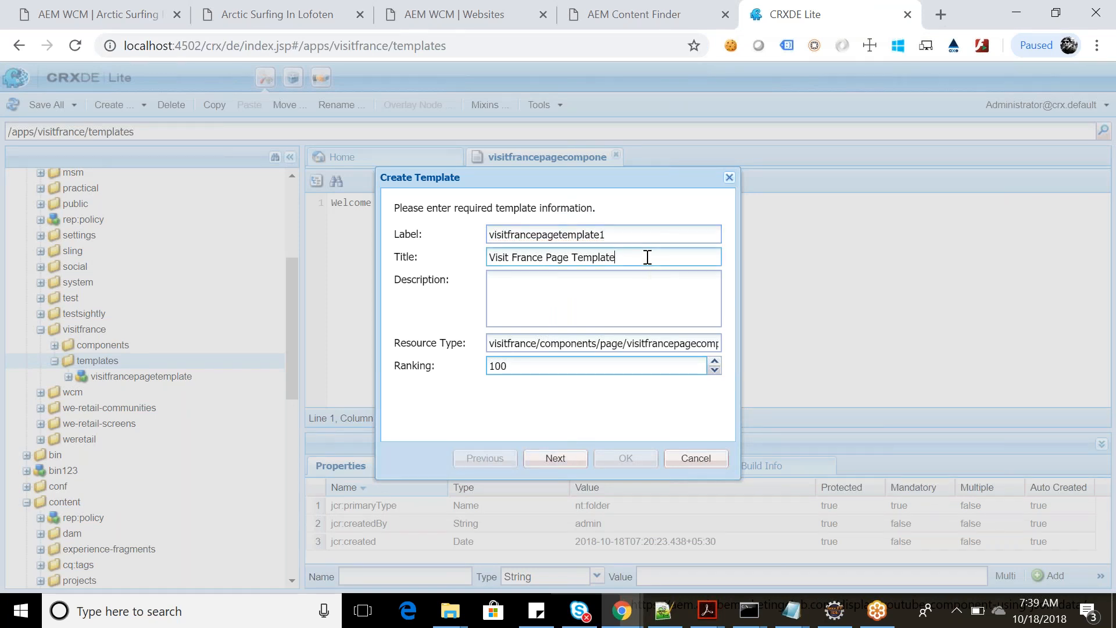
{"action": "type", "text": "2"}
{"action": "left_click", "coordinate": [615, 231]}
{"action": "key", "text": "BackSpace"}
{"action": "type", "text": "2"}
Set the new template's ranking to 2 and continue to its allowed paths.
{"action": "left_click", "coordinate": [537, 359]}
{"action": "key", "text": "BackSpace"}
{"action": "key", "text": "BackSpace"}
{"action": "key", "text": "BackSpace"}
{"action": "type", "text": "2"}
{"action": "left_click", "coordinate": [555, 458]}
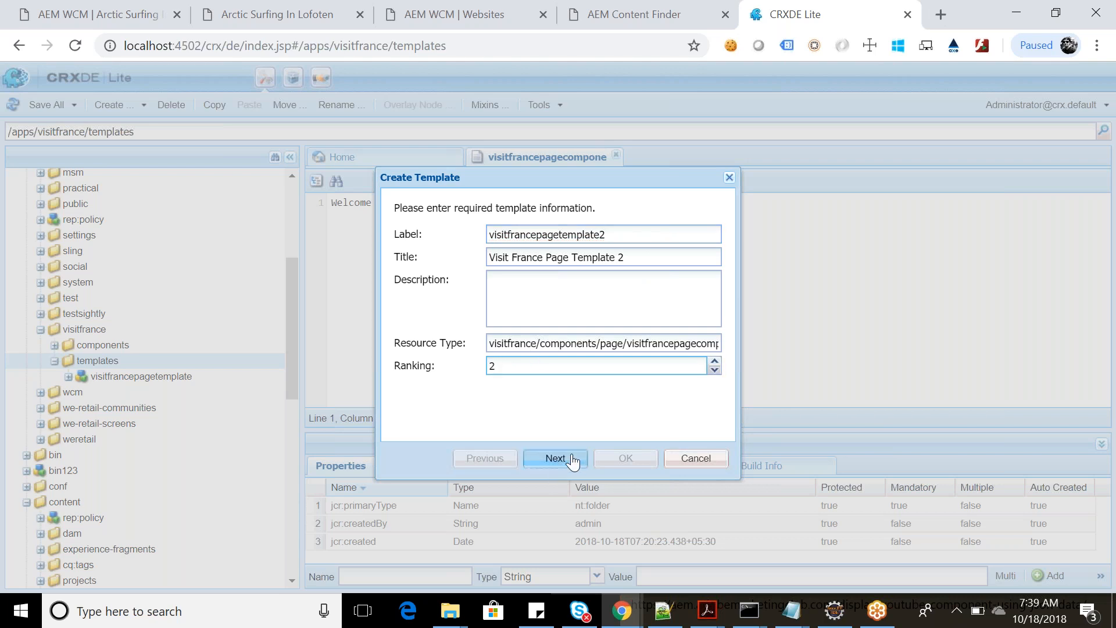
Compare the /content allowed path with the templates offered for a new page under the Websites root.
{"action": "left_click_drag", "start_coordinate": [395, 208], "coordinate": [411, 239]}
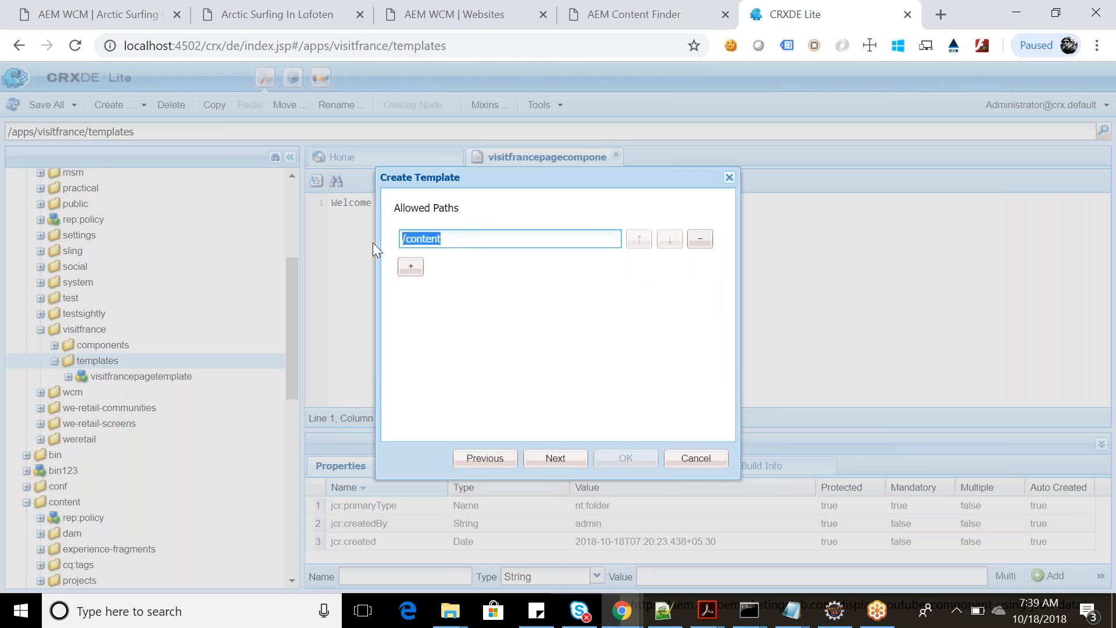
{"action": "left_click", "coordinate": [497, 5]}
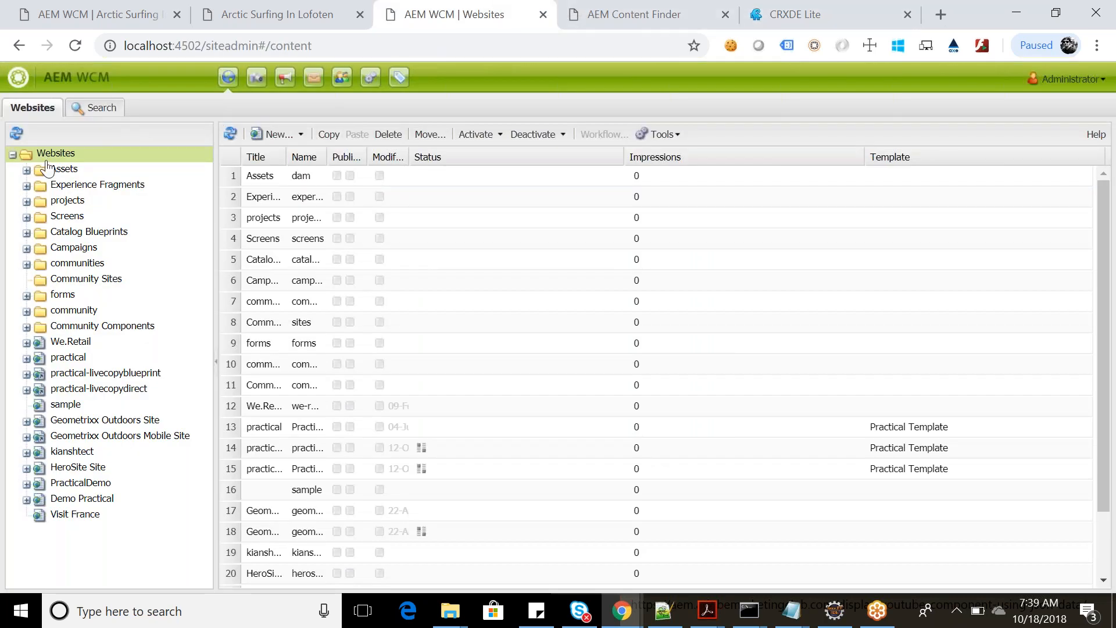
{"action": "left_click", "coordinate": [304, 133]}
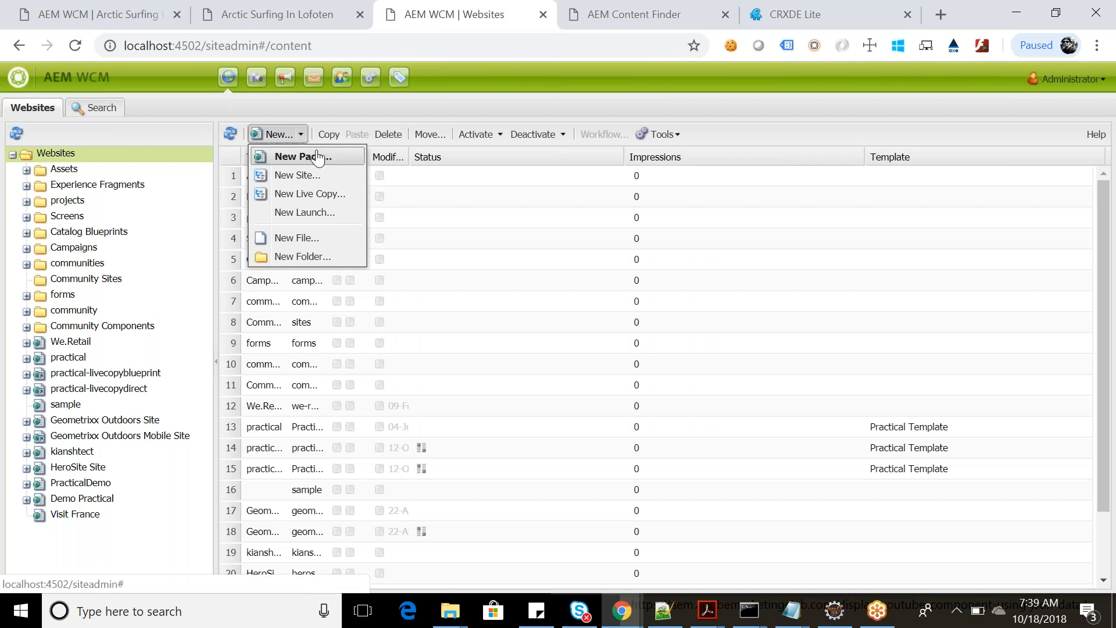
{"action": "left_click", "coordinate": [321, 156]}
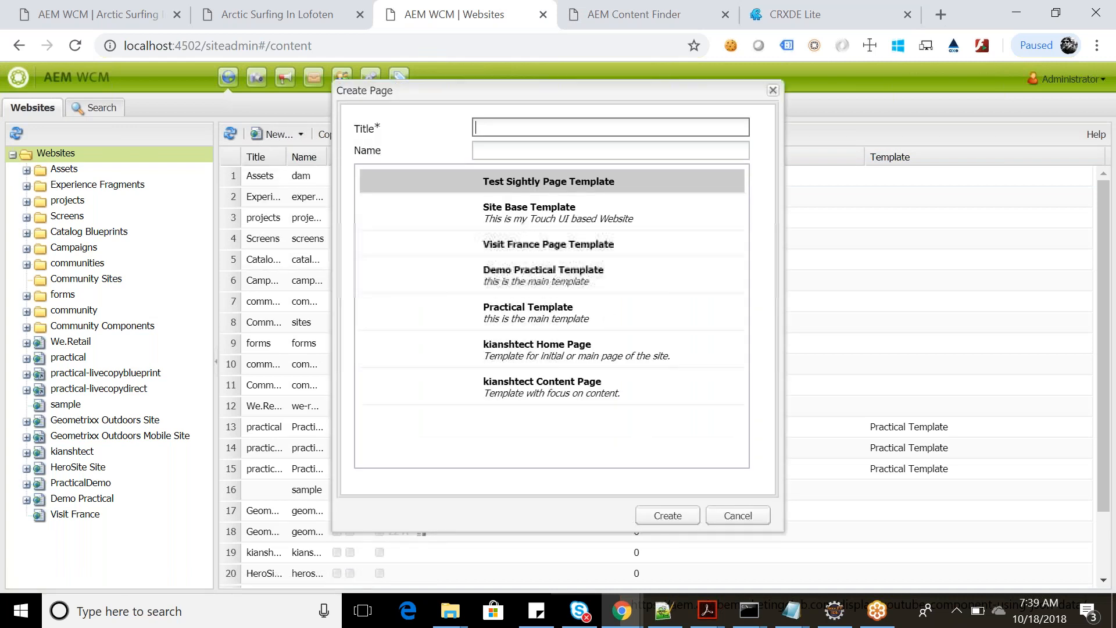
{"action": "left_click_drag", "start_coordinate": [267, 48], "coordinate": [317, 43]}
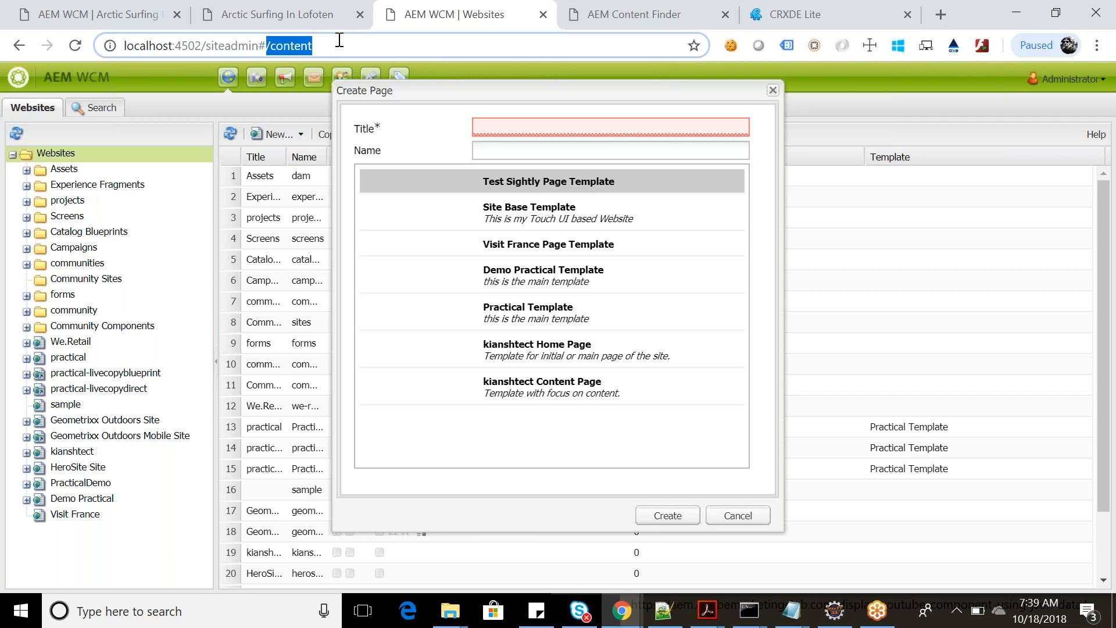
{"action": "left_click", "coordinate": [781, 13]}
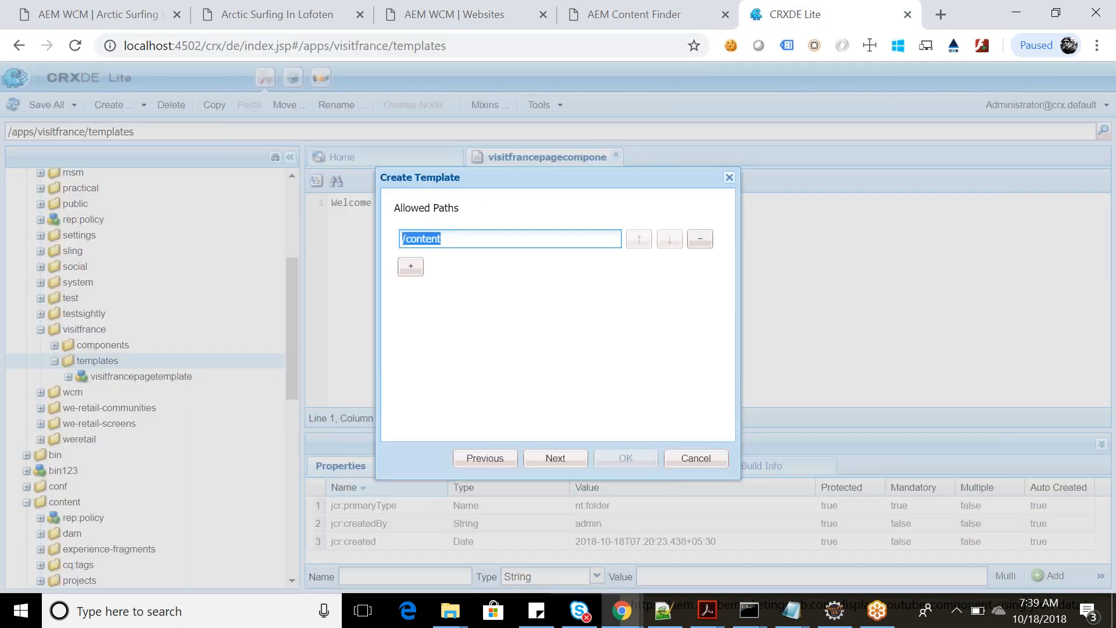
{"action": "left_click", "coordinate": [308, 12]}
{"action": "left_click", "coordinate": [459, 11]}
{"action": "left_click", "coordinate": [741, 513]}
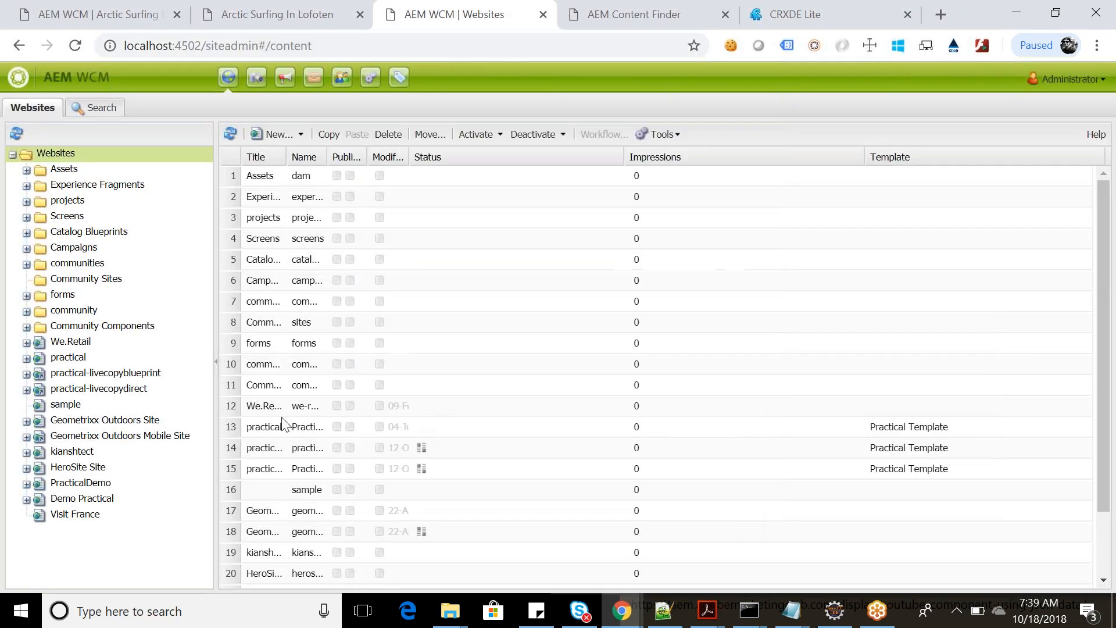
Start a new page under Visit France and examine which templates are offered.
{"action": "left_click", "coordinate": [47, 515]}
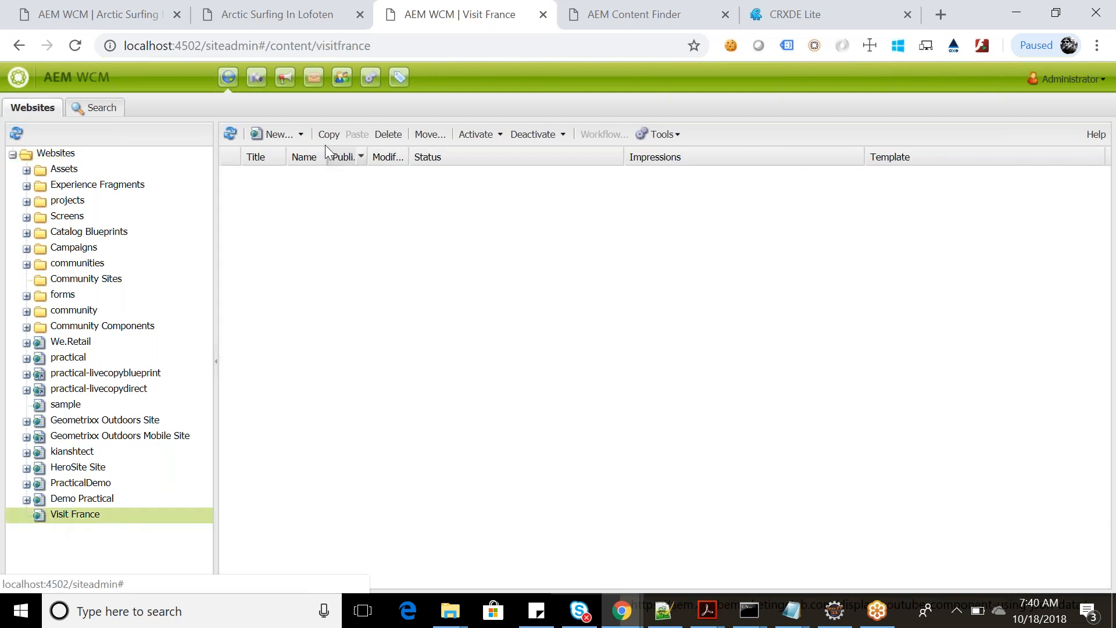
{"action": "left_click", "coordinate": [305, 130]}
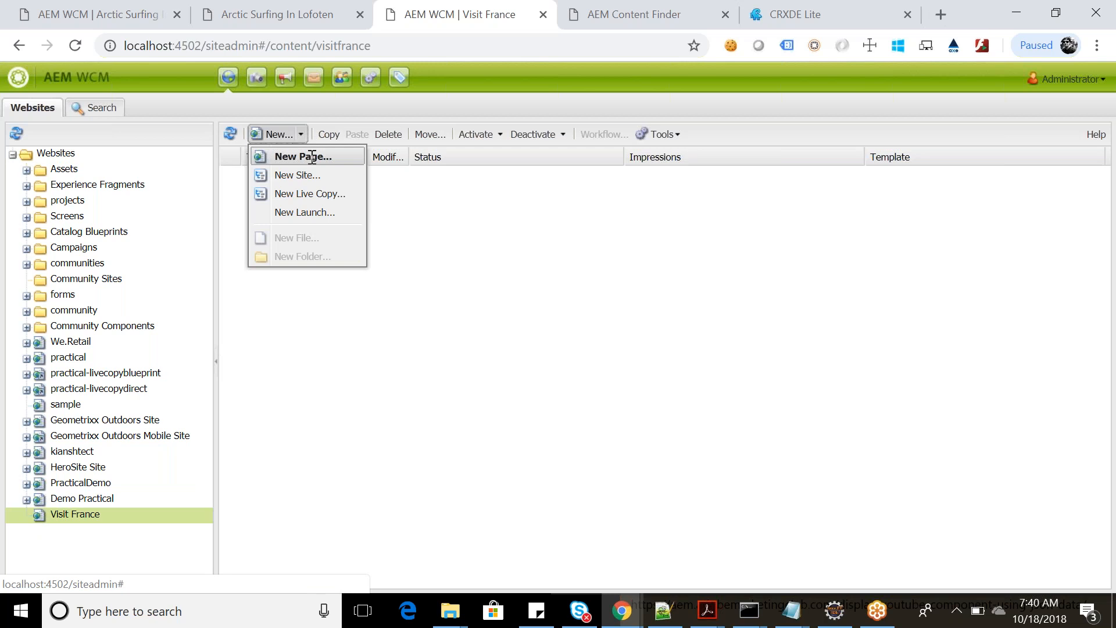
{"action": "left_click", "coordinate": [312, 157]}
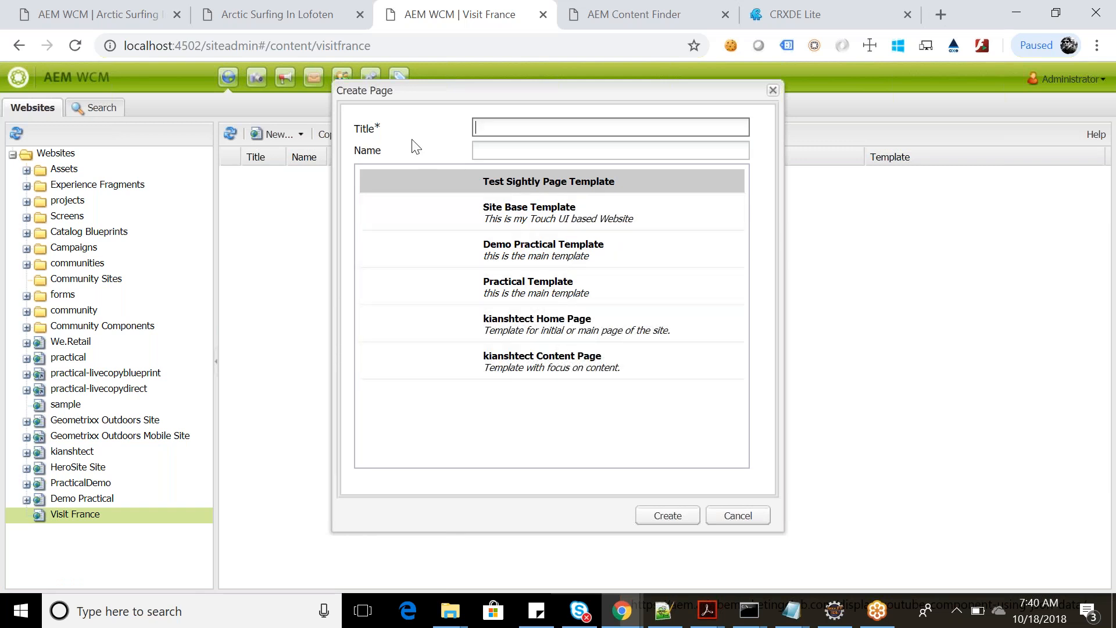
Try the page's path /content/visitfrance as the new template's allowed path and undo the entry.
{"action": "left_click_drag", "start_coordinate": [265, 47], "coordinate": [397, 34]}
{"action": "key", "text": "ctrl+c"}
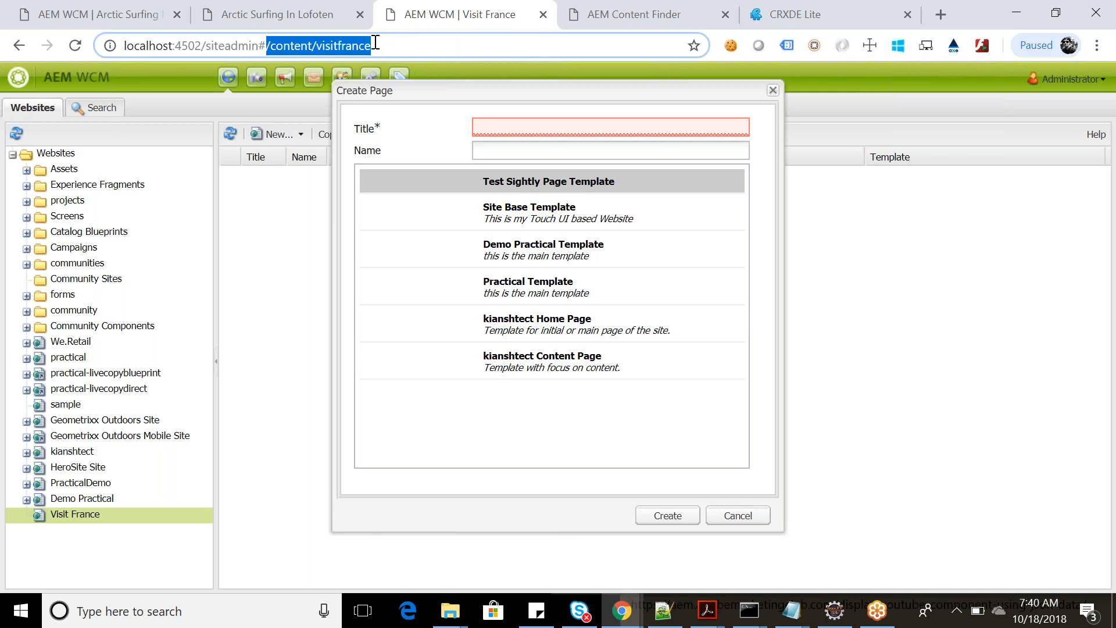
{"action": "left_click", "coordinate": [798, 13]}
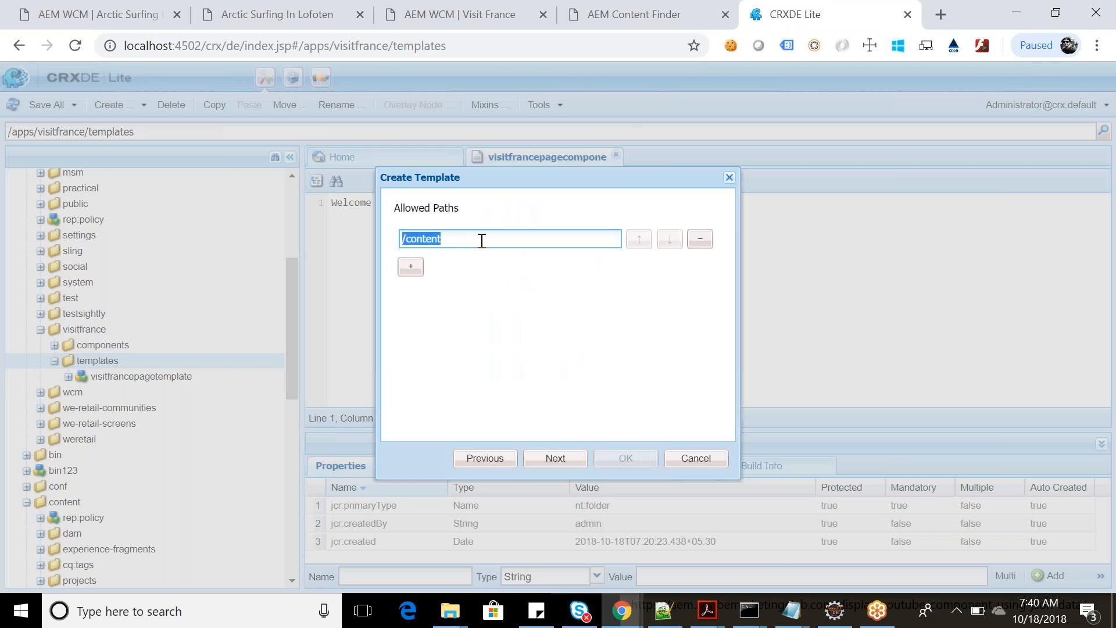
{"action": "key", "text": "ctrl+v"}
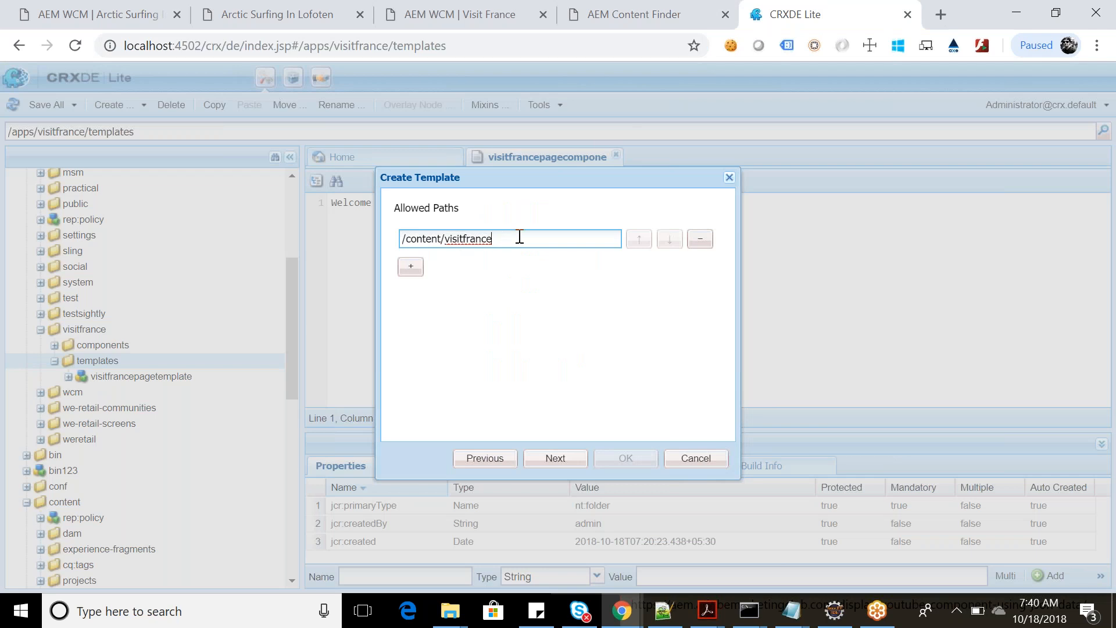
{"action": "key", "text": "ctrl+z"}
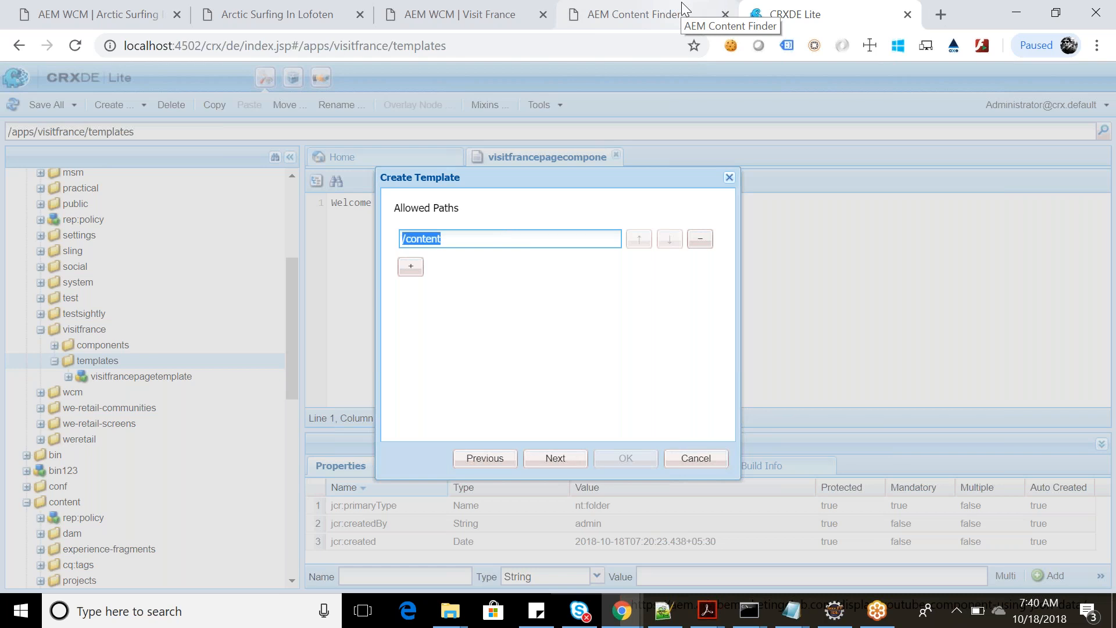
Change the new template's allowed path to the expression /content(/.*)?
{"action": "left_click", "coordinate": [466, 241]}
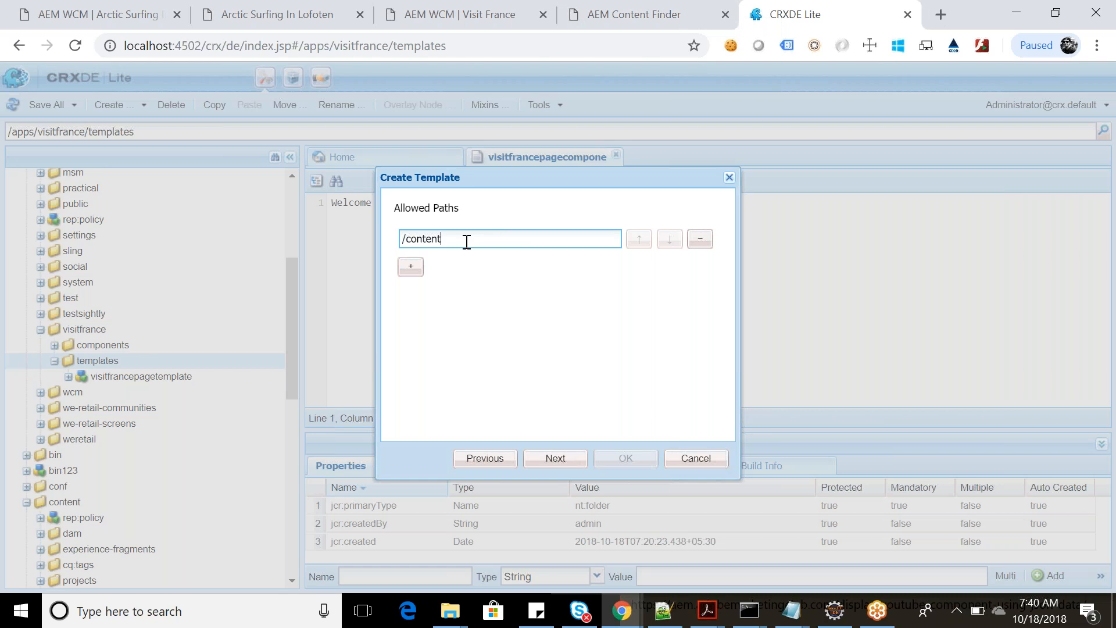
{"action": "type", "text": "/()"}
{"action": "key", "text": "BackSpace"}
{"action": "key", "text": "BackSpace"}
{"action": "key", "text": "BackSpace"}
{"action": "type", "text": "()?"}
{"action": "key", "text": "Left"}
{"action": "key", "text": "Left"}
{"action": "type", "text": "/.*"}
{"action": "left_click_drag", "start_coordinate": [495, 244], "coordinate": [390, 243]}
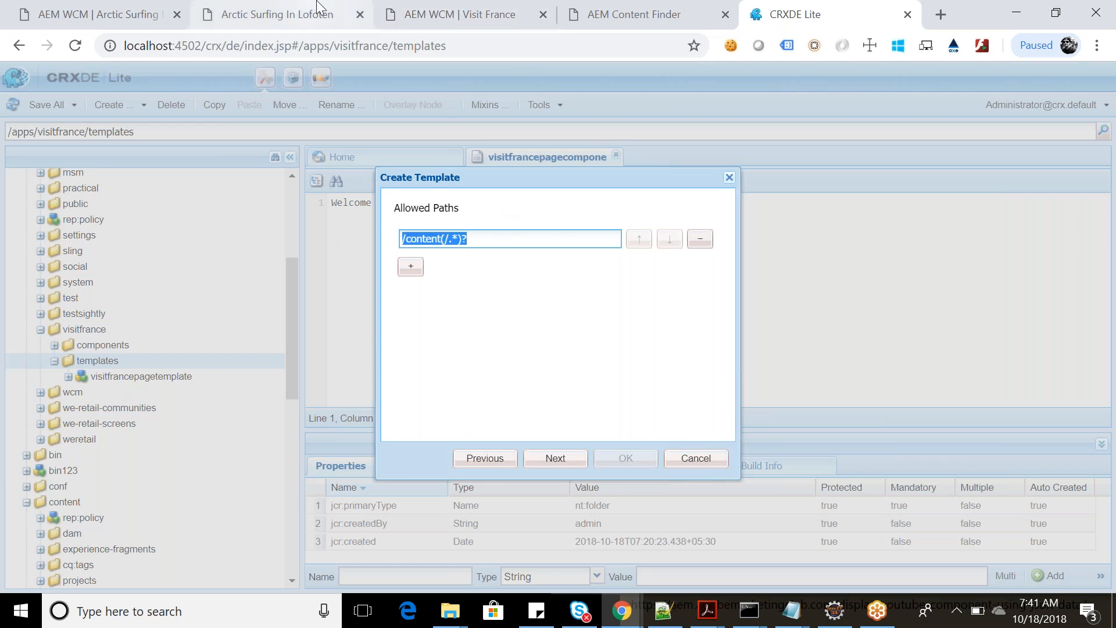
Return to the Websites root, check its path and the templates offered for a new page, and cancel the dialog.
{"action": "left_click", "coordinate": [459, 16]}
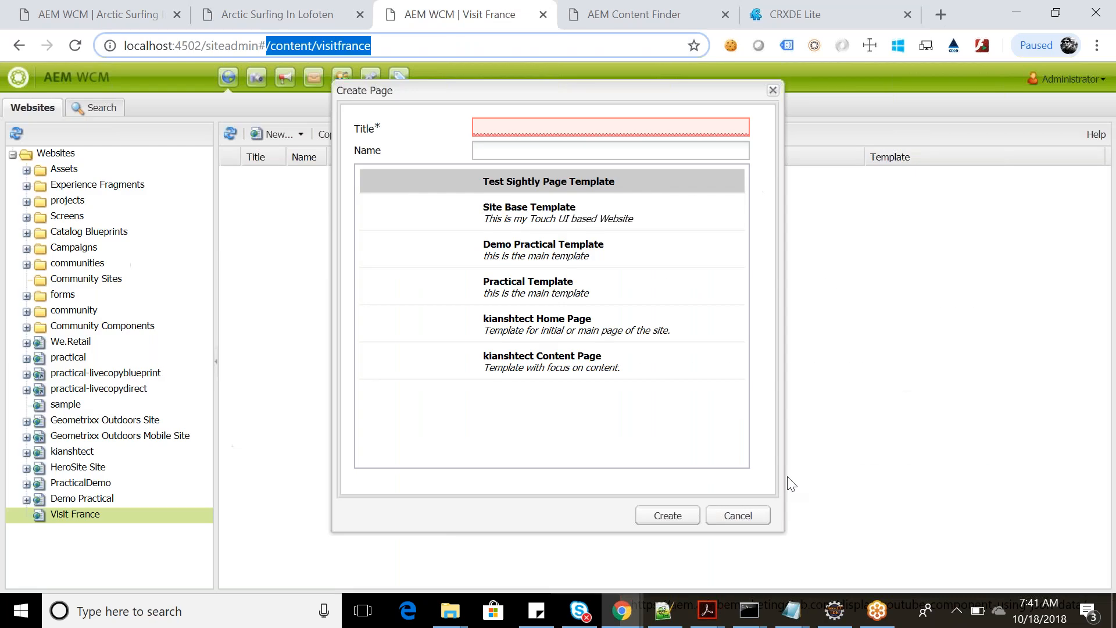
{"action": "left_click", "coordinate": [743, 518]}
{"action": "left_click", "coordinate": [93, 155]}
{"action": "left_click_drag", "start_coordinate": [265, 46], "coordinate": [364, 48]}
{"action": "left_click", "coordinate": [301, 134]}
{"action": "left_click", "coordinate": [301, 133]}
{"action": "left_click", "coordinate": [299, 154]}
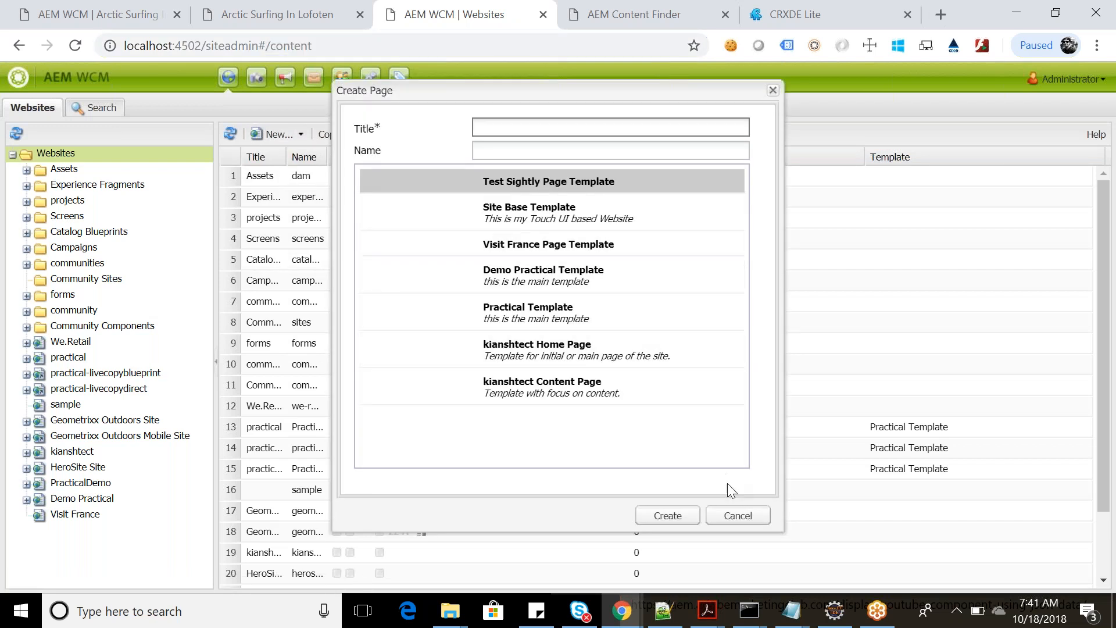
{"action": "left_click", "coordinate": [737, 514]}
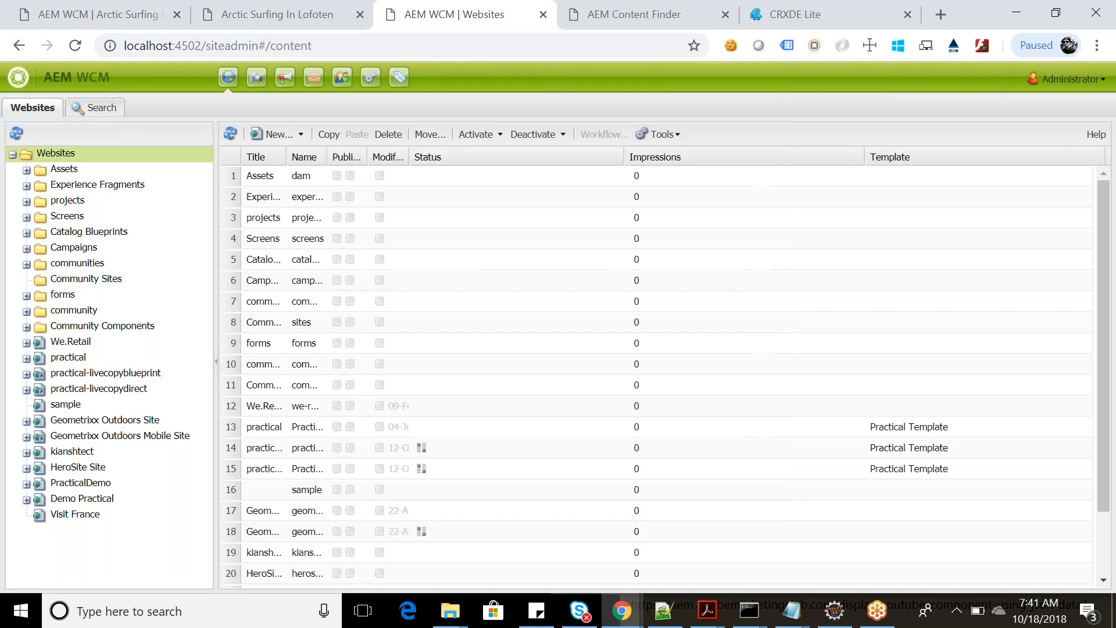
Check the templates offered for a new page under Visit France and cancel the dialog.
{"action": "left_click", "coordinate": [86, 515]}
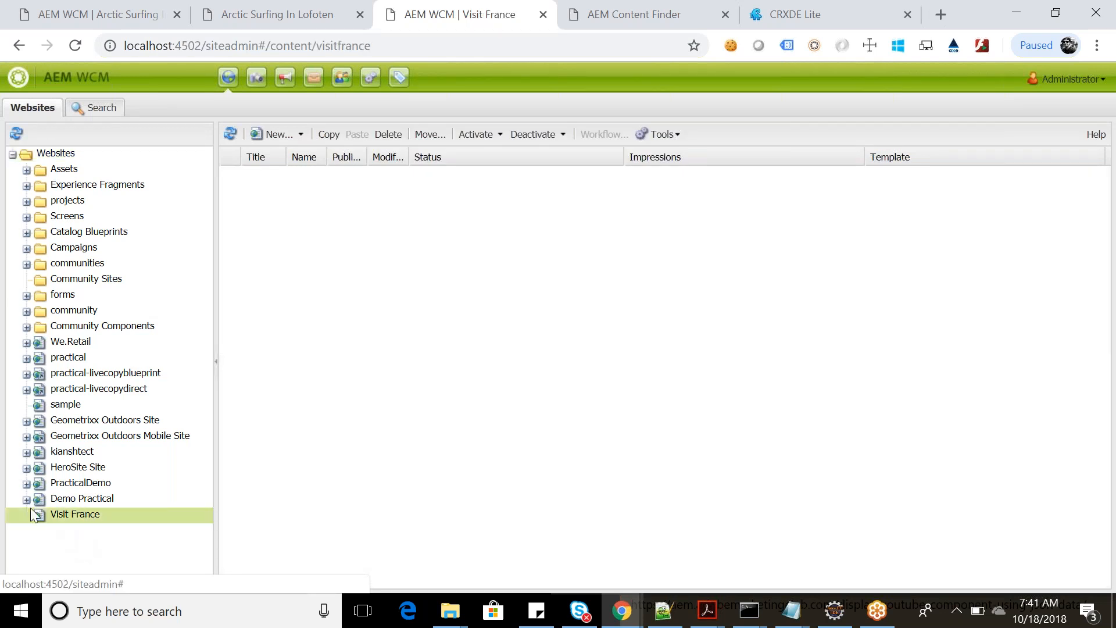
{"action": "left_click", "coordinate": [26, 343]}
{"action": "left_click", "coordinate": [27, 344]}
{"action": "left_click", "coordinate": [303, 131]}
{"action": "left_click", "coordinate": [318, 154]}
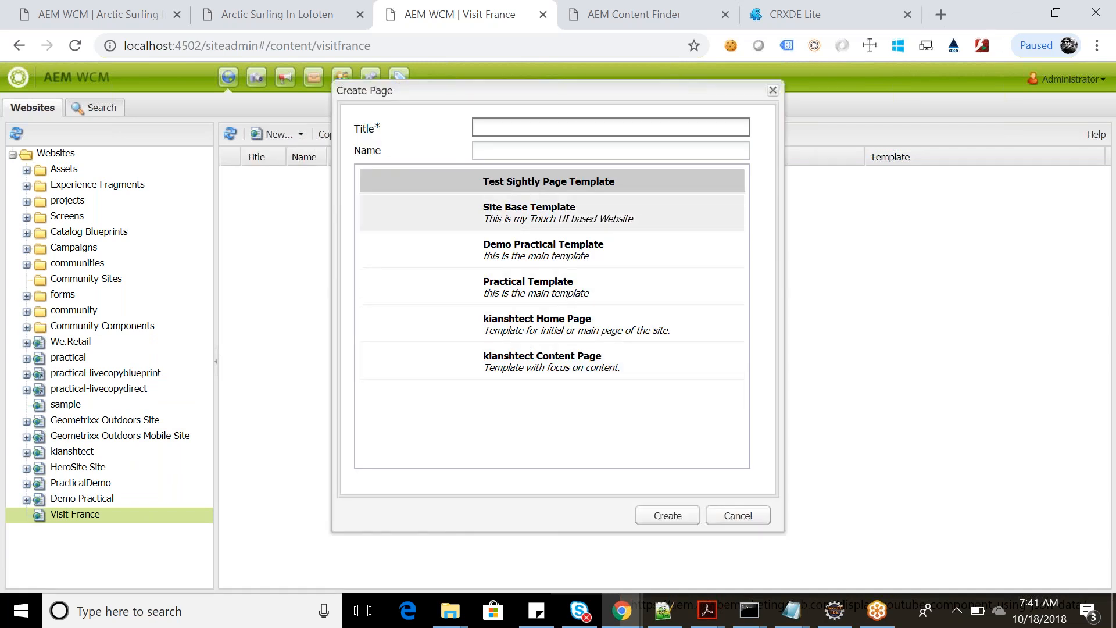
{"action": "left_click", "coordinate": [739, 517]}
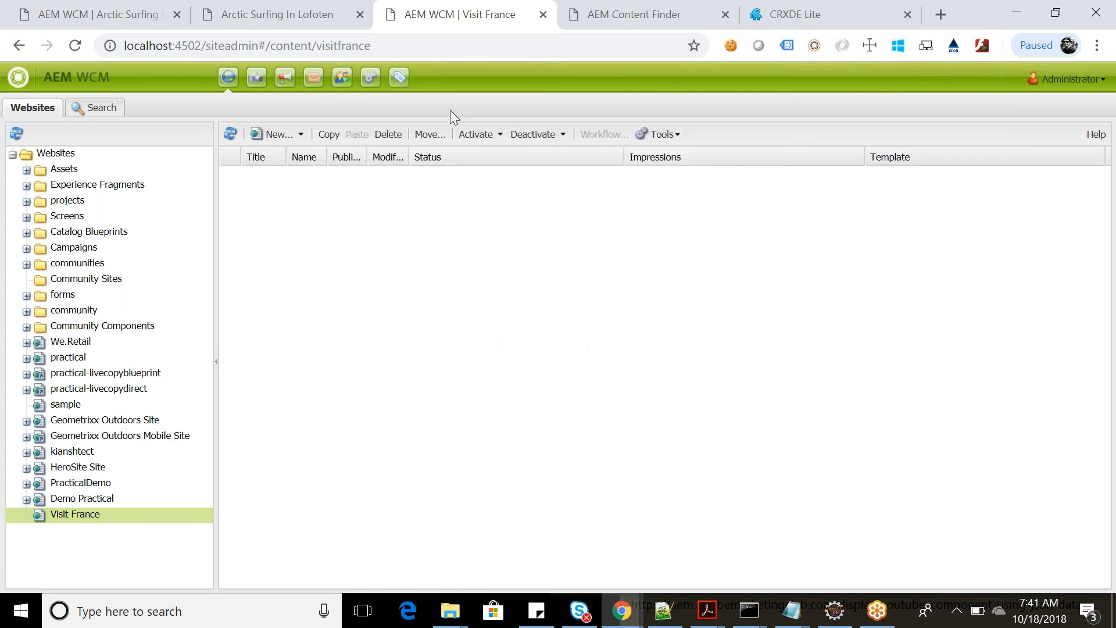
Copy the allowed path expression /content(/.*)? from the Create Template dialog in CRXDE Lite and cancel the template creation.
{"action": "left_click", "coordinate": [767, 14]}
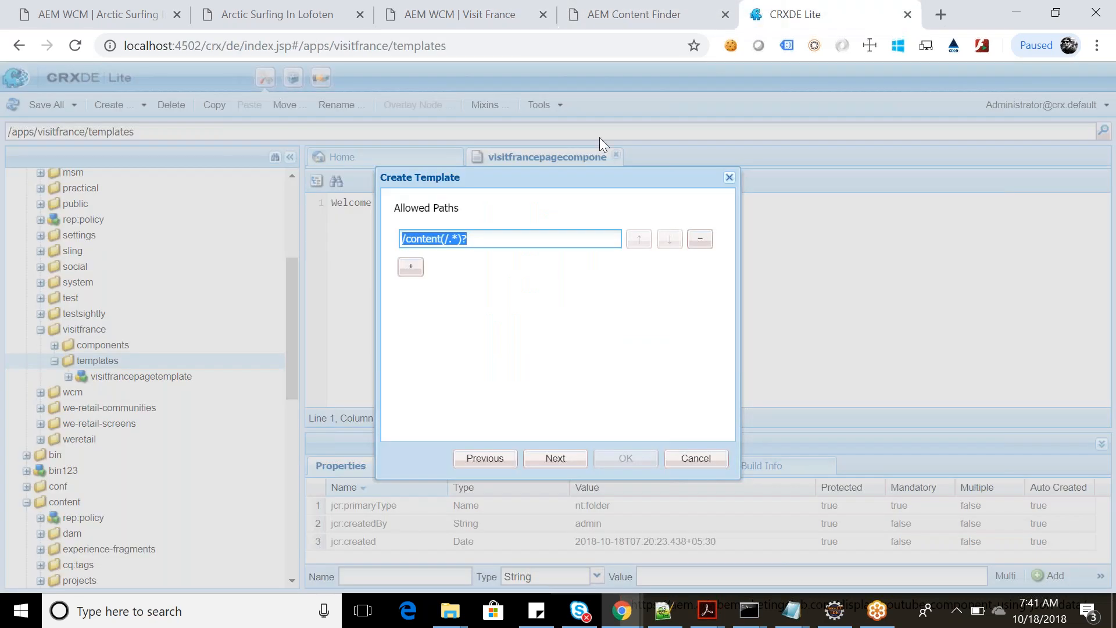
{"action": "left_click", "coordinate": [488, 241]}
{"action": "left_click_drag", "start_coordinate": [483, 244], "coordinate": [318, 247]}
{"action": "key", "text": "ctrl+c"}
{"action": "left_click", "coordinate": [703, 460]}
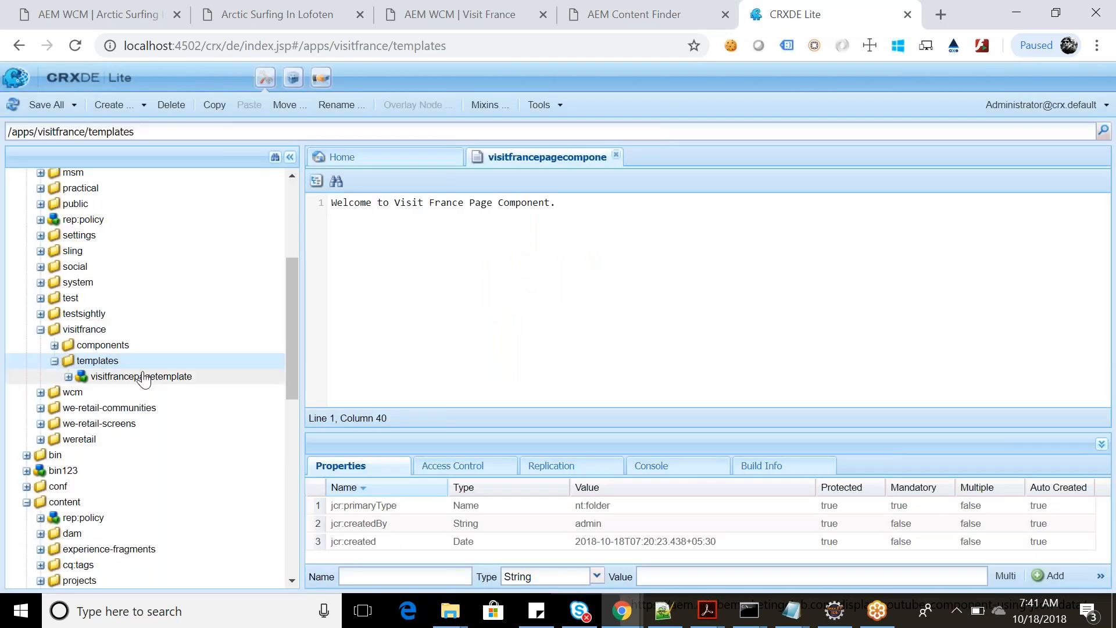
Set the allowedPaths property of visitfrancepagetemplate to /content(/.*)?
{"action": "left_click", "coordinate": [141, 376]}
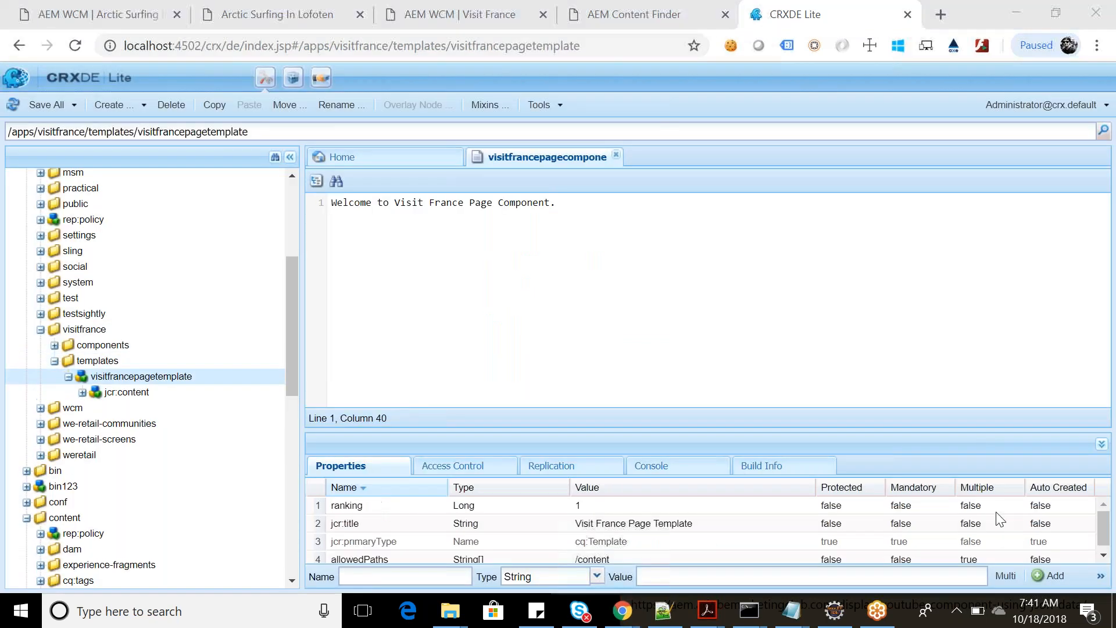
{"action": "left_click_drag", "start_coordinate": [685, 428], "coordinate": [663, 250]}
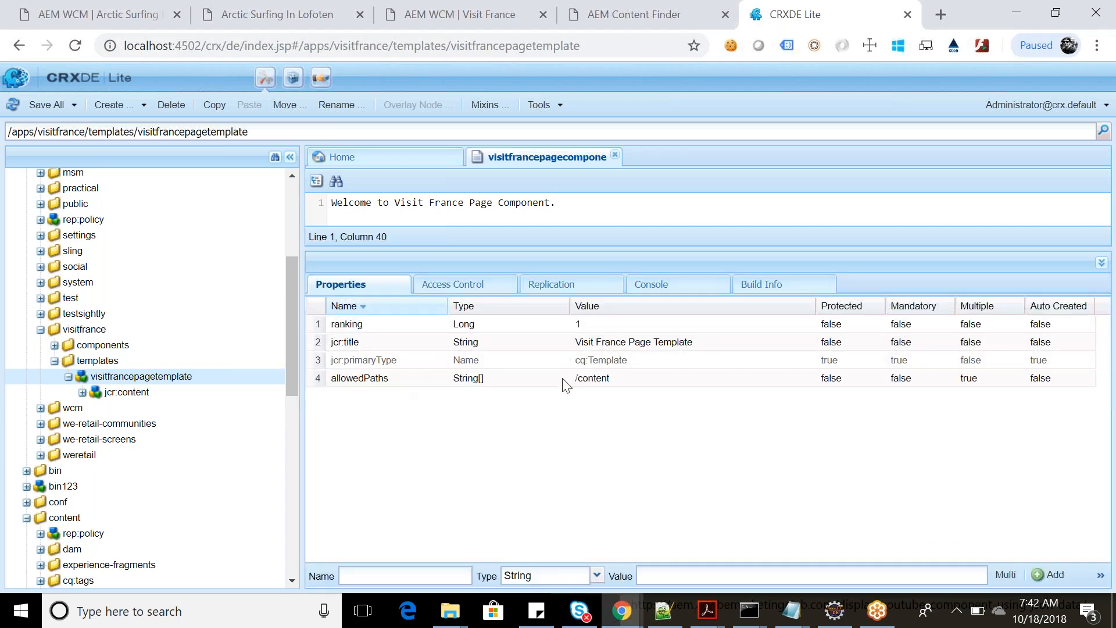
{"action": "left_click", "coordinate": [631, 383]}
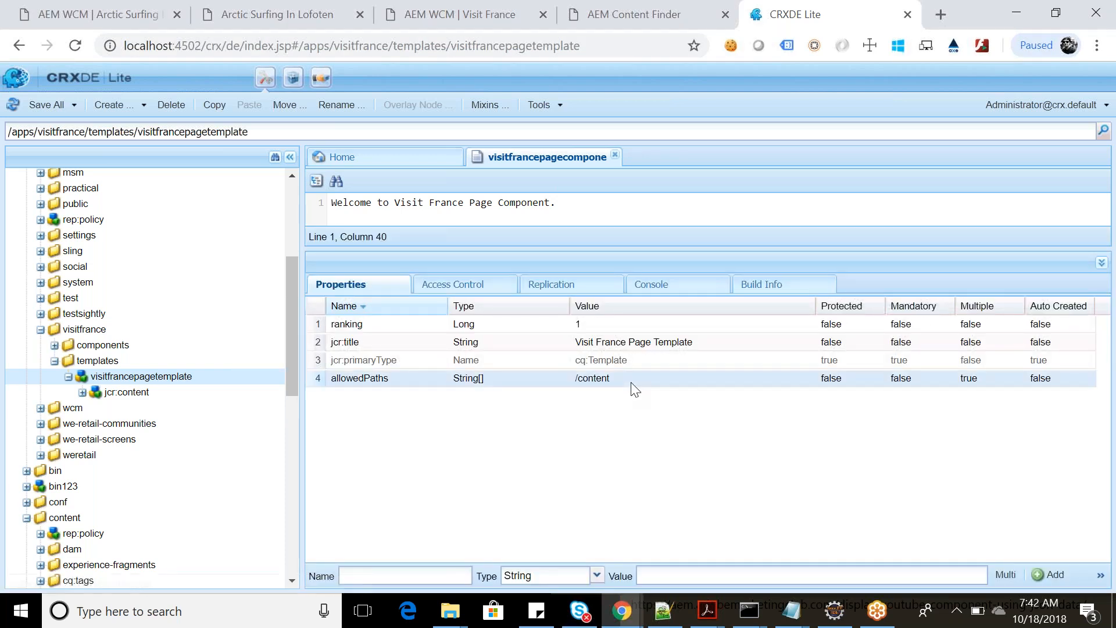
{"action": "double_click", "coordinate": [632, 383]}
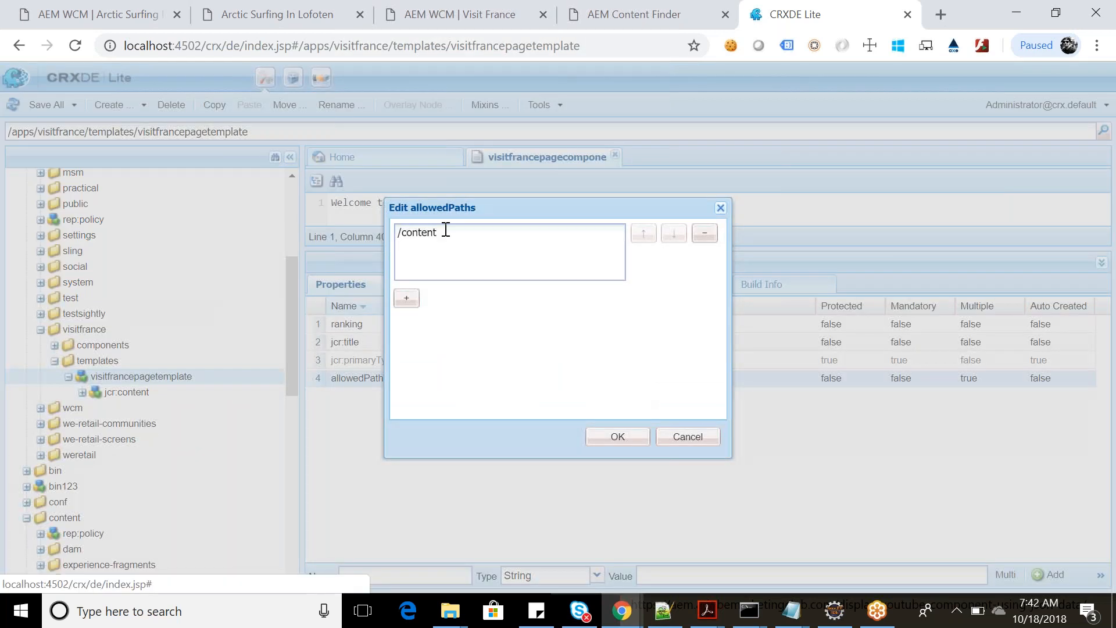
{"action": "left_click_drag", "start_coordinate": [446, 230], "coordinate": [397, 231]}
{"action": "key", "text": "ctrl+v"}
{"action": "left_click_drag", "start_coordinate": [459, 233], "coordinate": [376, 237]}
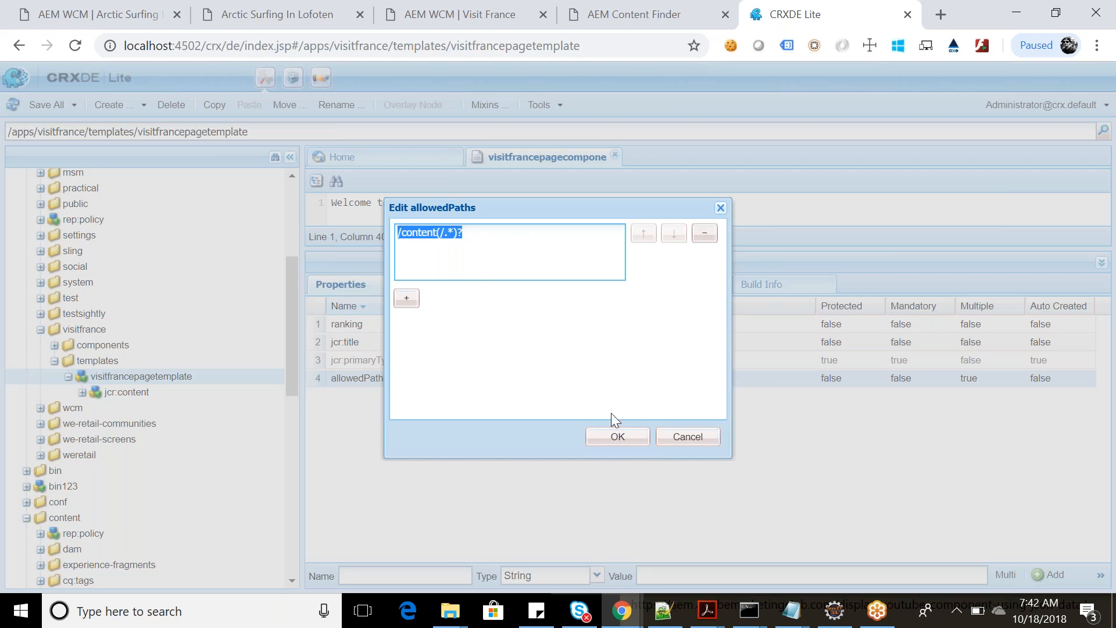
{"action": "left_click", "coordinate": [619, 438]}
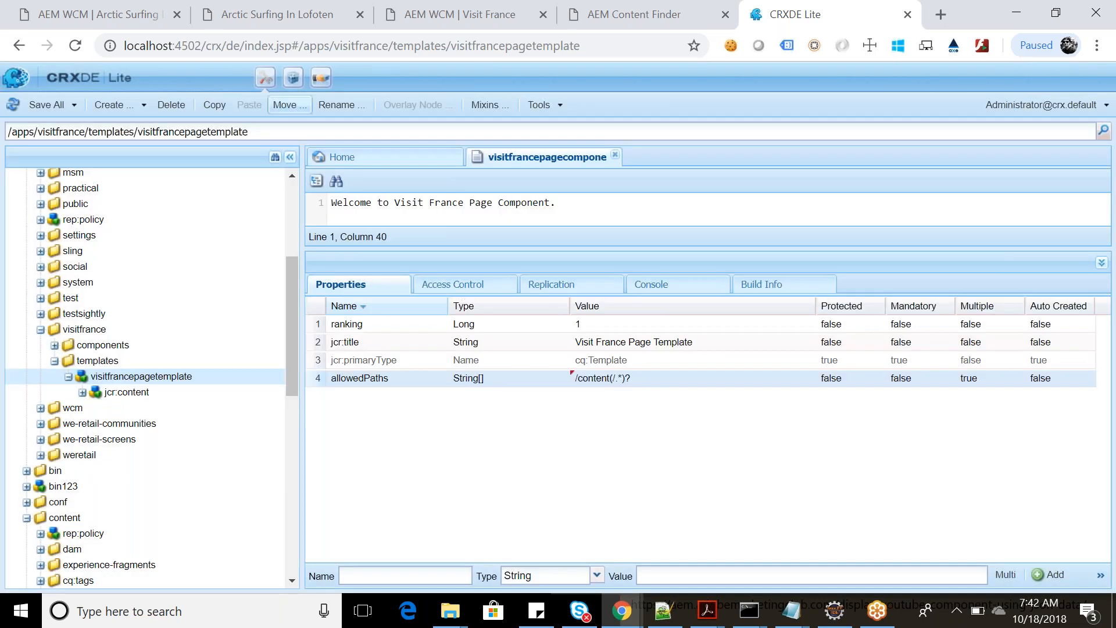
Save the visitfrancepagetemplate changes in CRXDE Lite and reload the AEM WCM Websites console.
{"action": "left_click", "coordinate": [34, 116]}
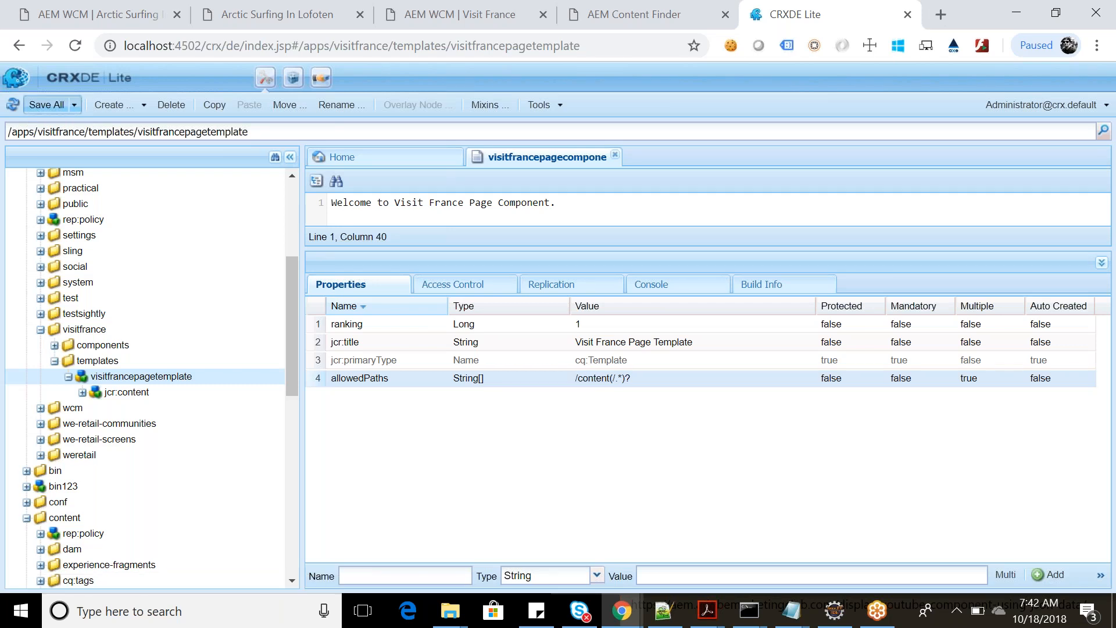
{"action": "left_click", "coordinate": [475, 14]}
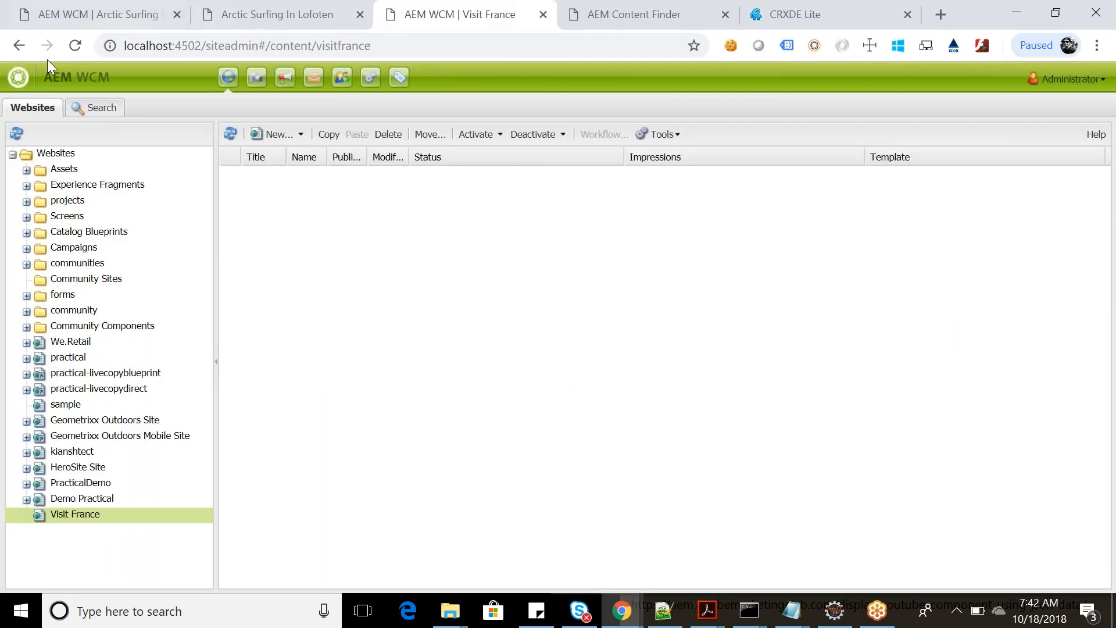
{"action": "left_click", "coordinate": [76, 46]}
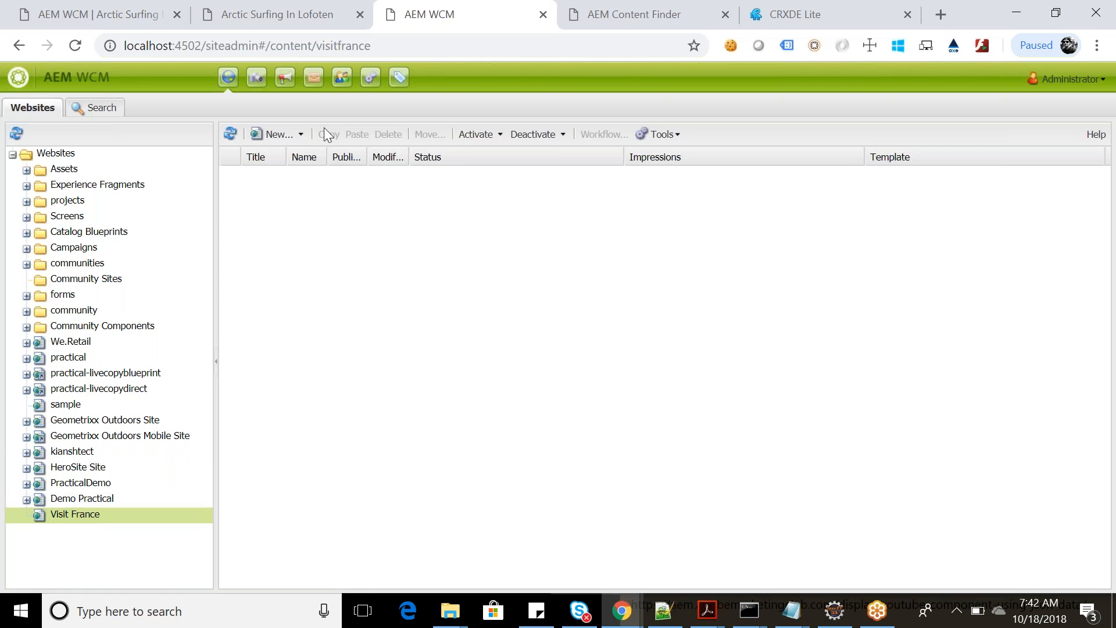
Check the templates offered for a new page at the Websites root and cancel the dialog.
{"action": "left_click", "coordinate": [299, 133]}
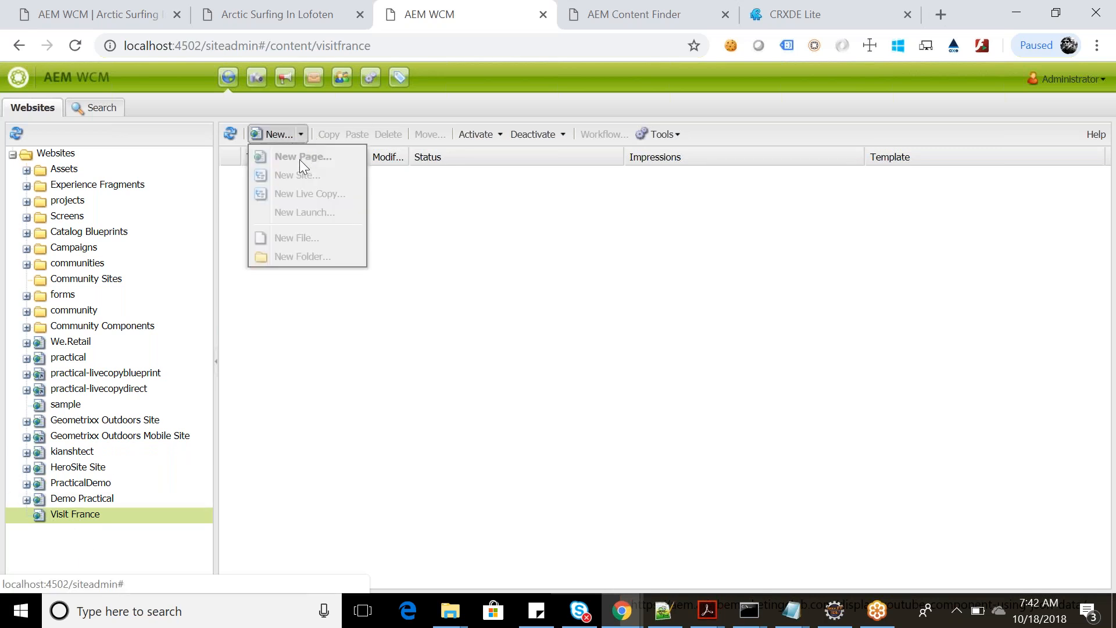
{"action": "left_click", "coordinate": [250, 441]}
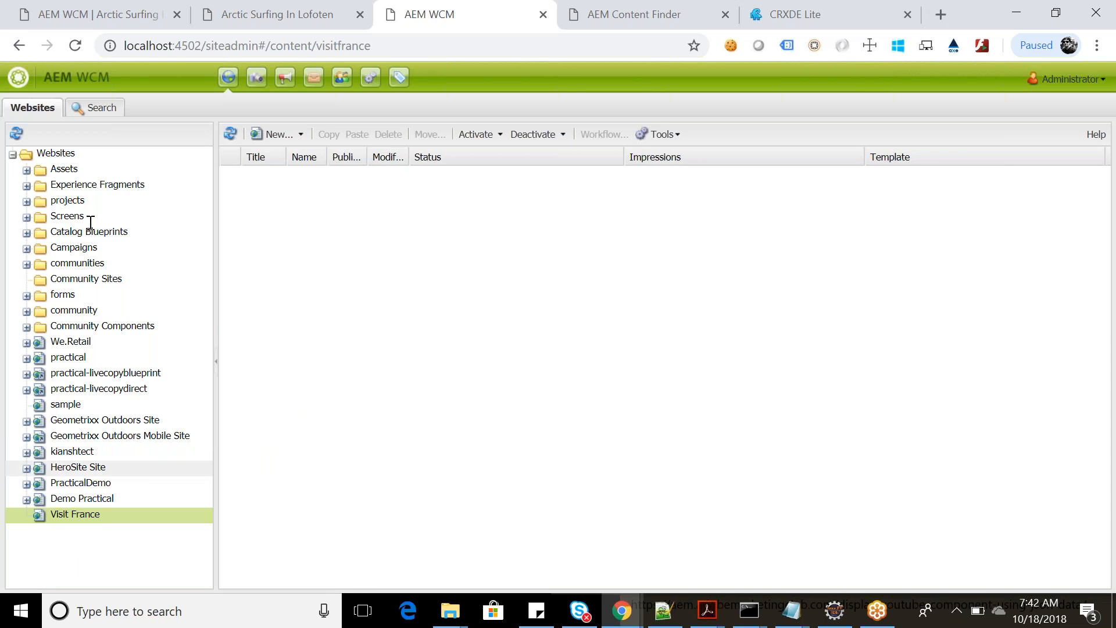
{"action": "left_click", "coordinate": [53, 152]}
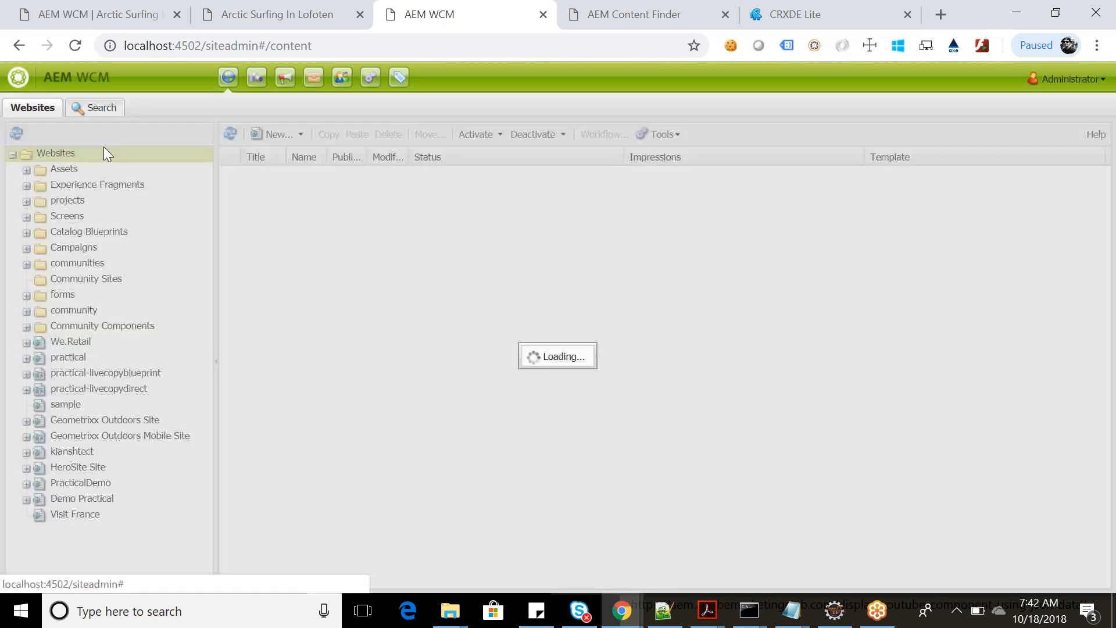
{"action": "left_click", "coordinate": [300, 134]}
{"action": "left_click", "coordinate": [302, 156]}
{"action": "left_click", "coordinate": [737, 516]}
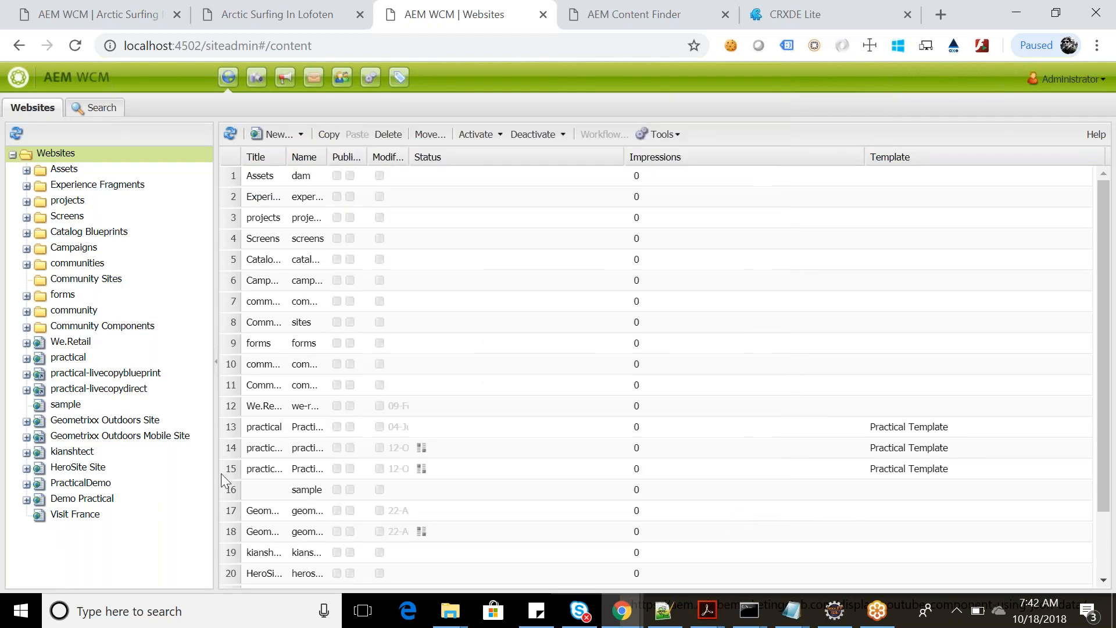
Create a page titled English with name english under Visit France, based on the Visit France Page Template.
{"action": "left_click", "coordinate": [46, 514]}
{"action": "left_click", "coordinate": [300, 134]}
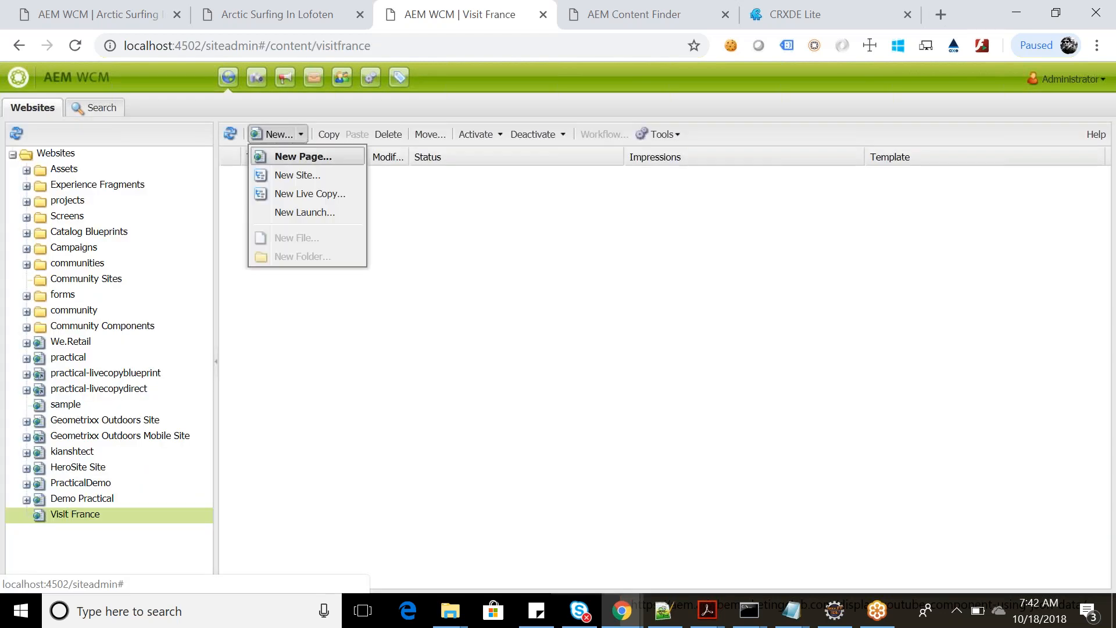
{"action": "left_click", "coordinate": [309, 155]}
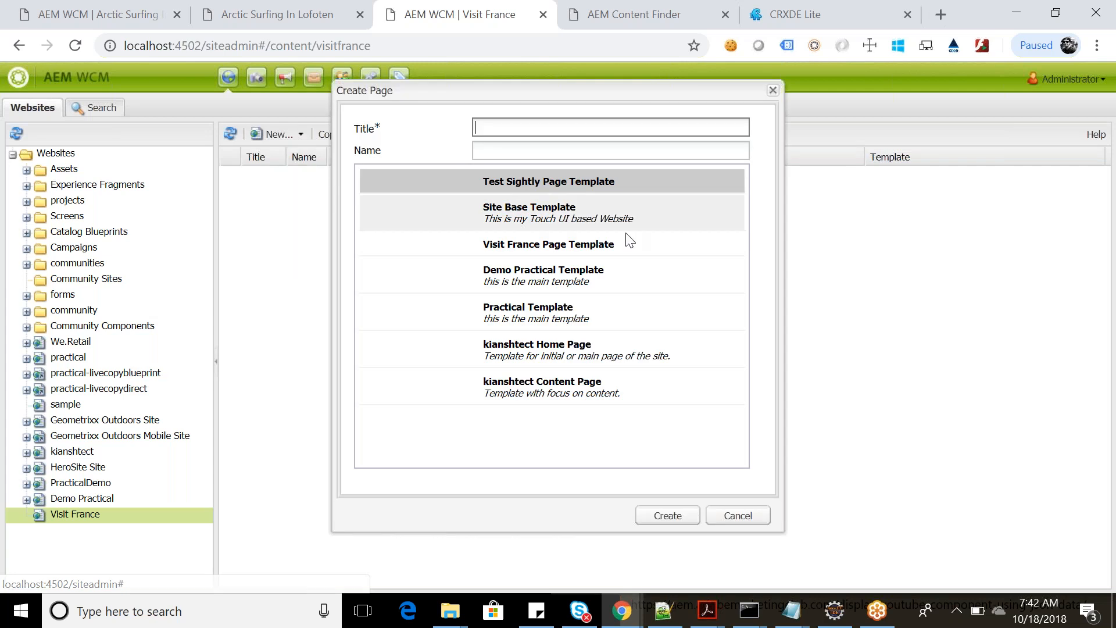
{"action": "left_click", "coordinate": [489, 241]}
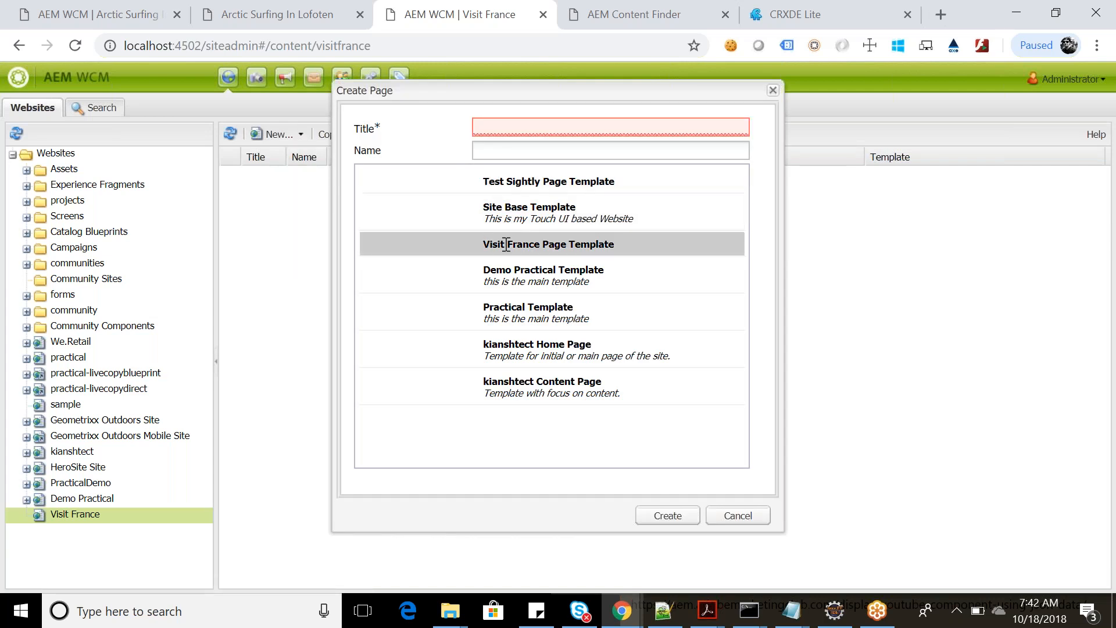
{"action": "type", "text": "English"}
{"action": "key", "text": "Tab"}
{"action": "type", "text": "english"}
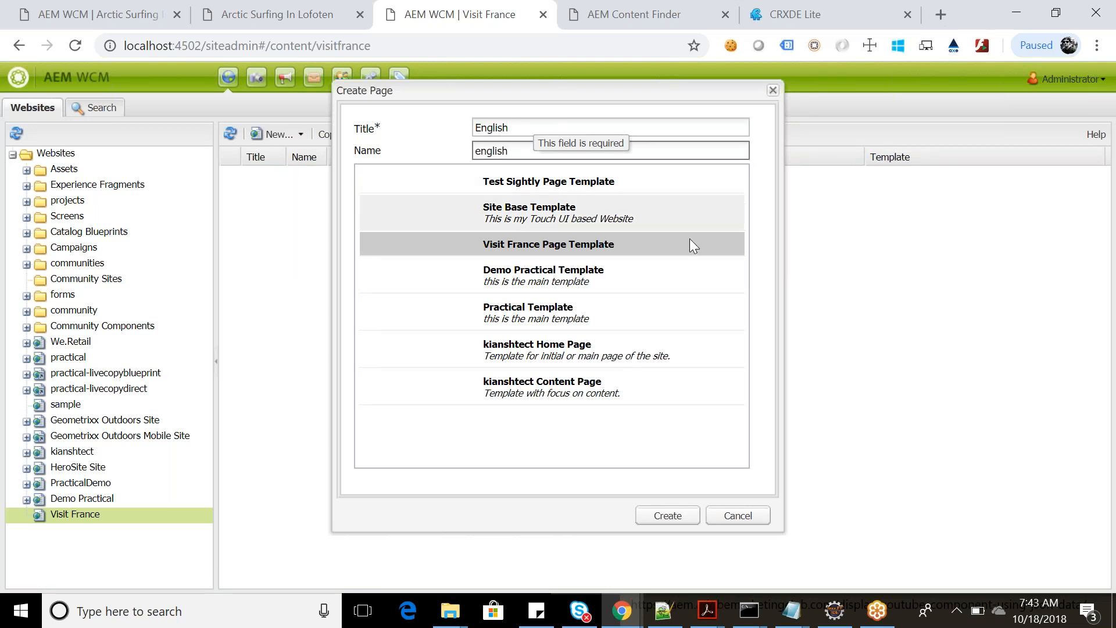
{"action": "left_click", "coordinate": [667, 515]}
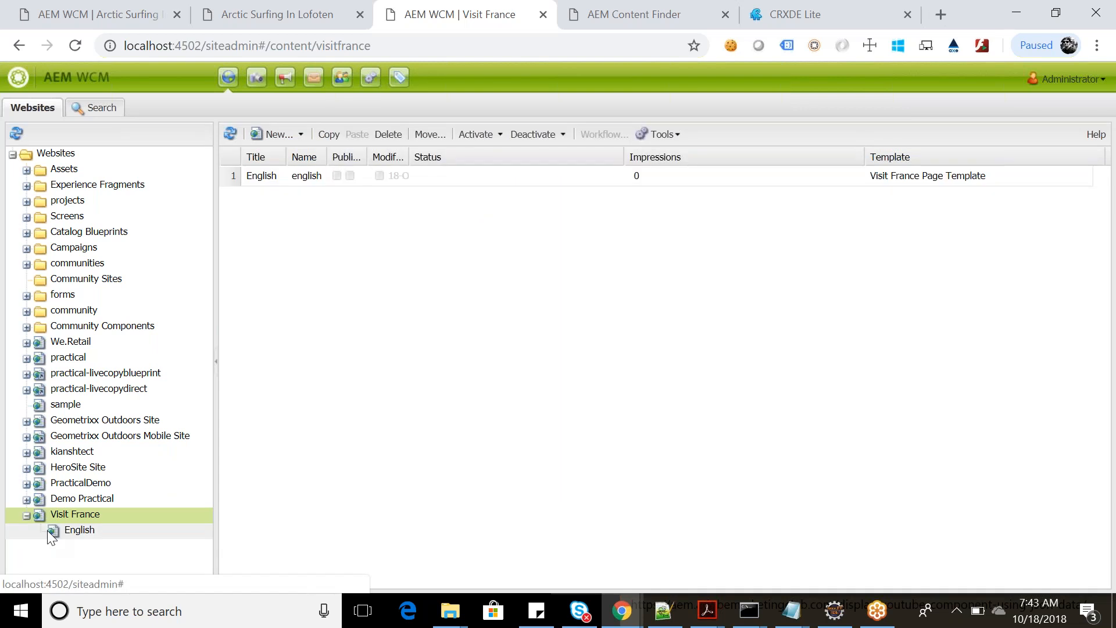
Open the English page in the editor to view its rendered content, and return to the Websites console.
{"action": "left_click", "coordinate": [54, 534]}
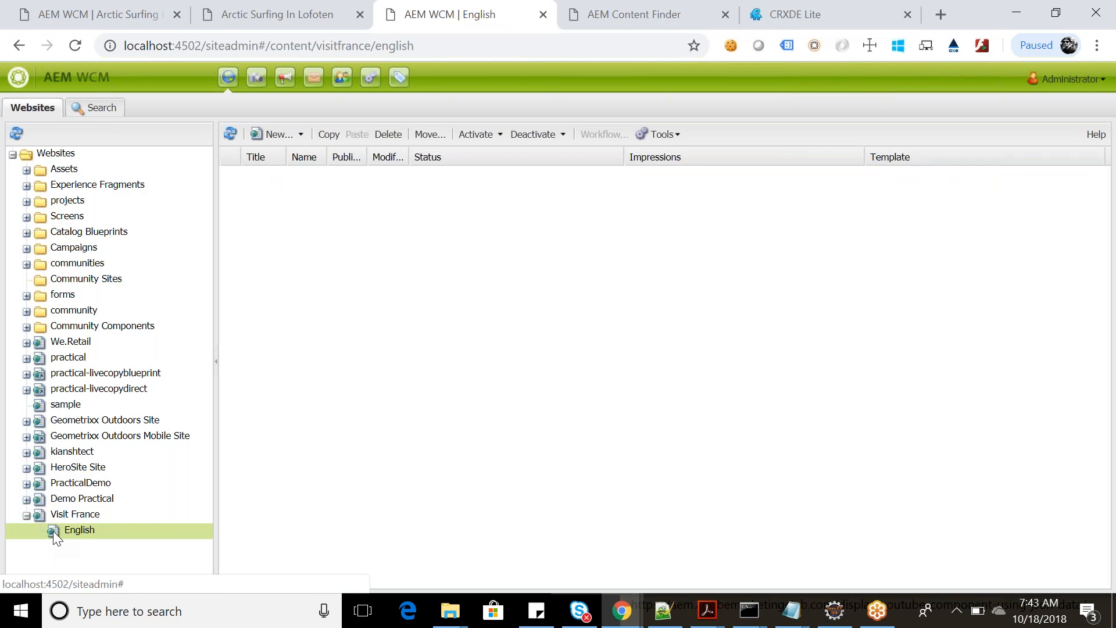
{"action": "double_click", "coordinate": [54, 533]}
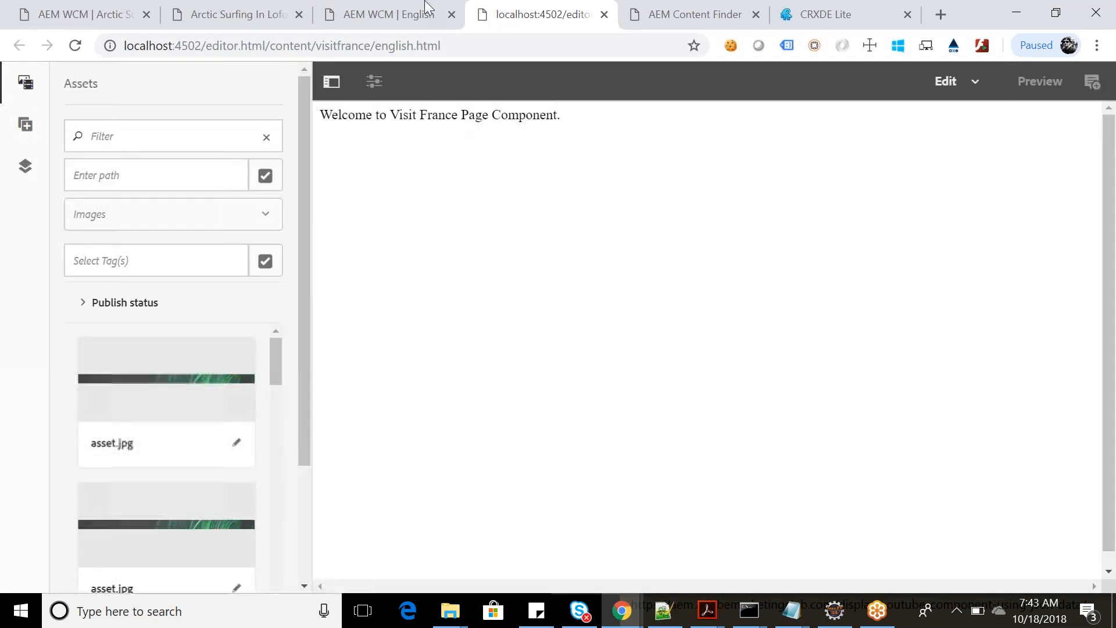
{"action": "left_click", "coordinate": [424, 7]}
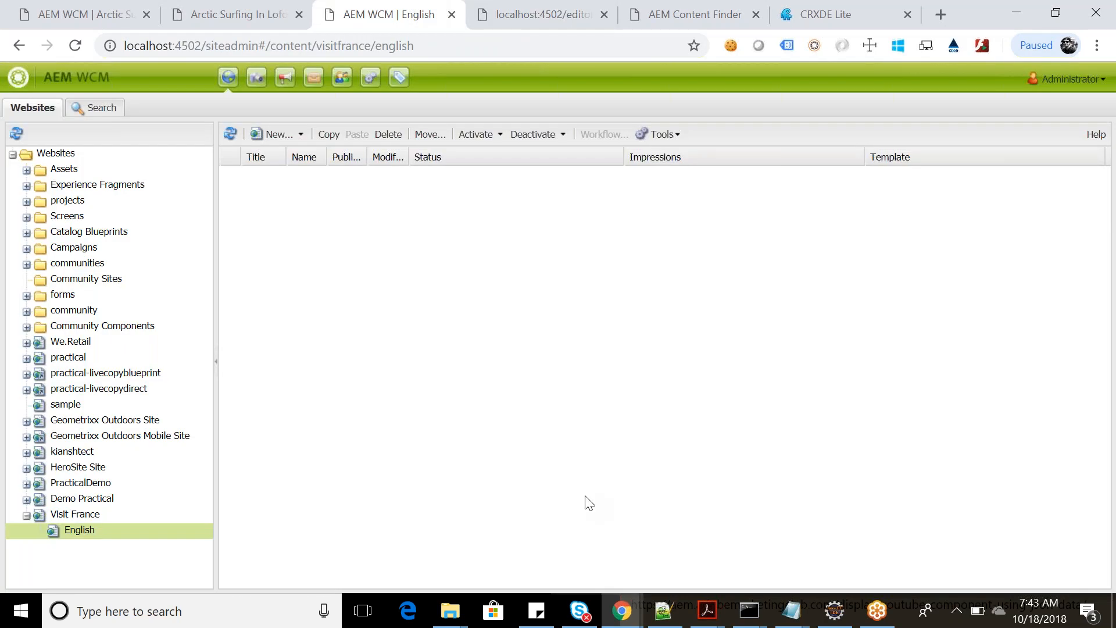
Switch to the Notepad topic list, delete the allowedPaths and Ranking entries, highlight Group and ResourceSuperType, and return to the Websites console.
{"action": "key", "text": "alt+Tab"}
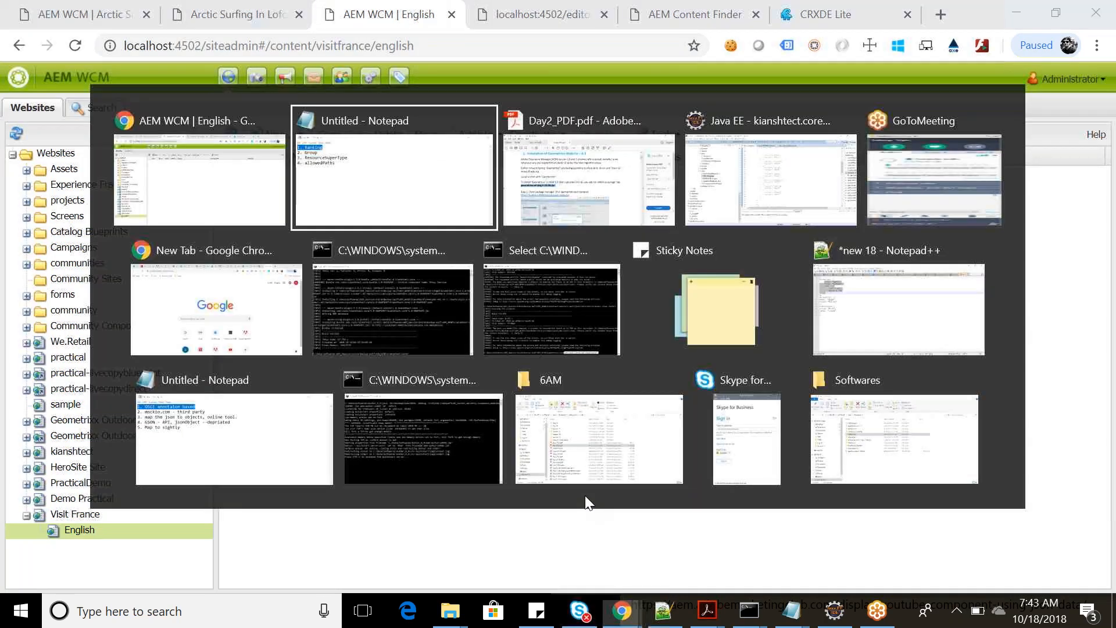
{"action": "key", "text": "Delete"}
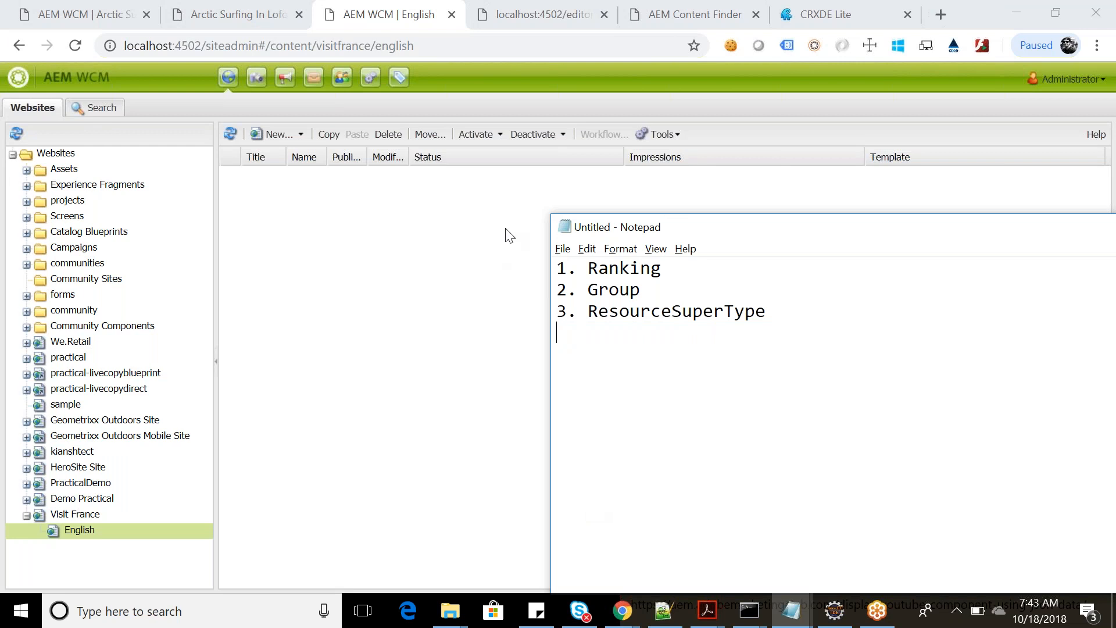
{"action": "left_click_drag", "start_coordinate": [714, 266], "coordinate": [485, 267]}
{"action": "key", "text": "Delete"}
{"action": "left_click_drag", "start_coordinate": [799, 311], "coordinate": [548, 292]}
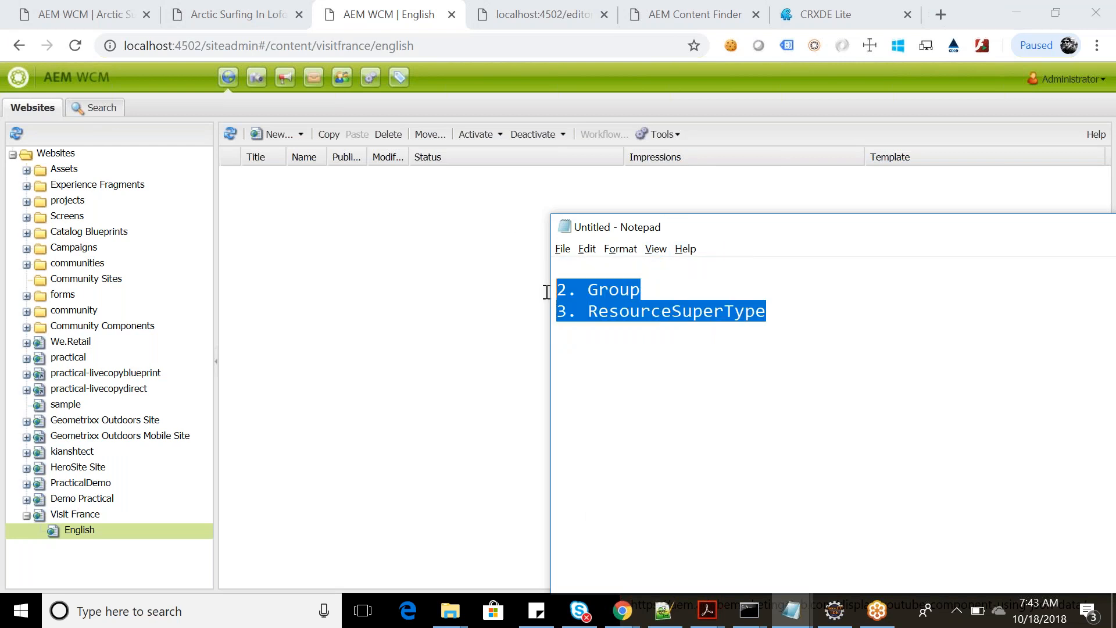
{"action": "left_click", "coordinate": [398, 265]}
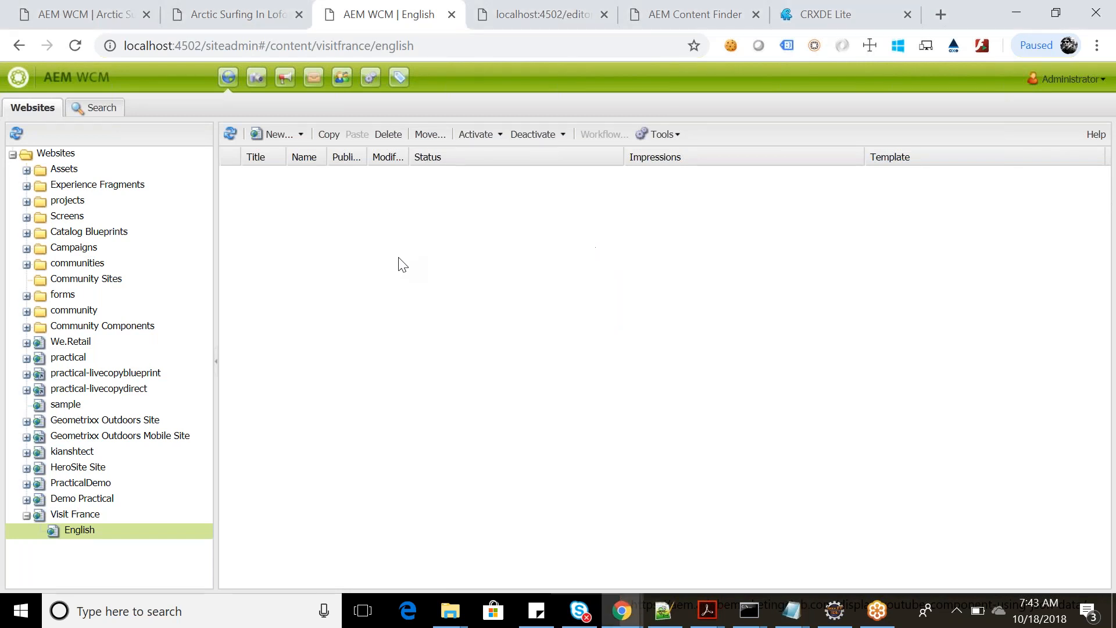
Switch to CRXDE Lite, expand the visitfrance page under /content, and refresh the repository tree.
{"action": "left_click", "coordinate": [824, 5]}
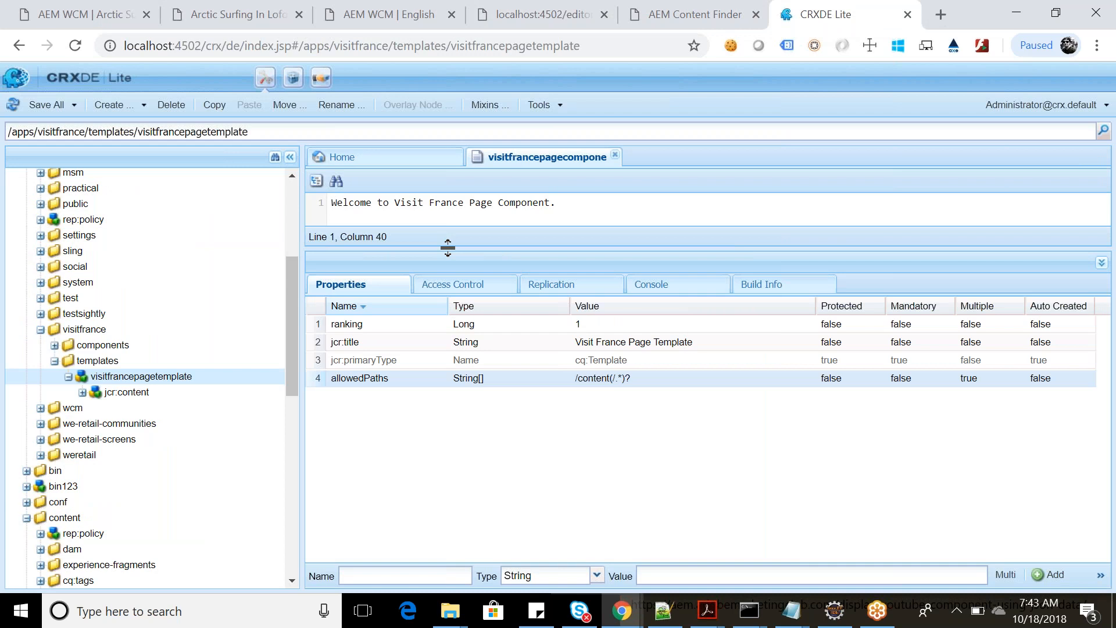
{"action": "left_click_drag", "start_coordinate": [447, 248], "coordinate": [448, 342]}
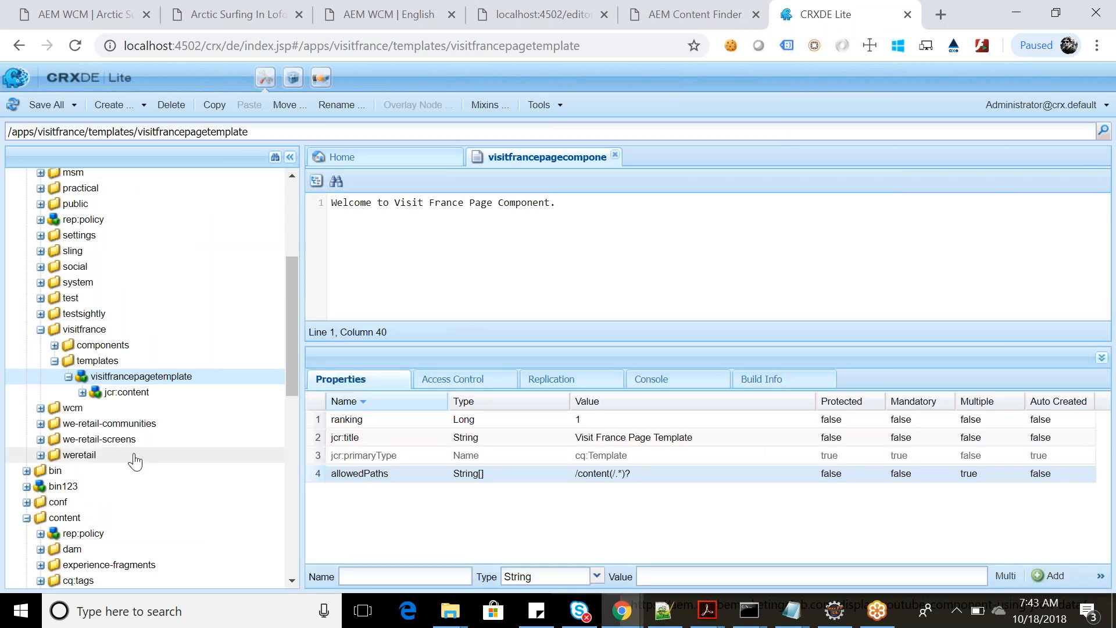
{"action": "scroll", "coordinate": [136, 461], "scroll_direction": "up", "scroll_amount": 7}
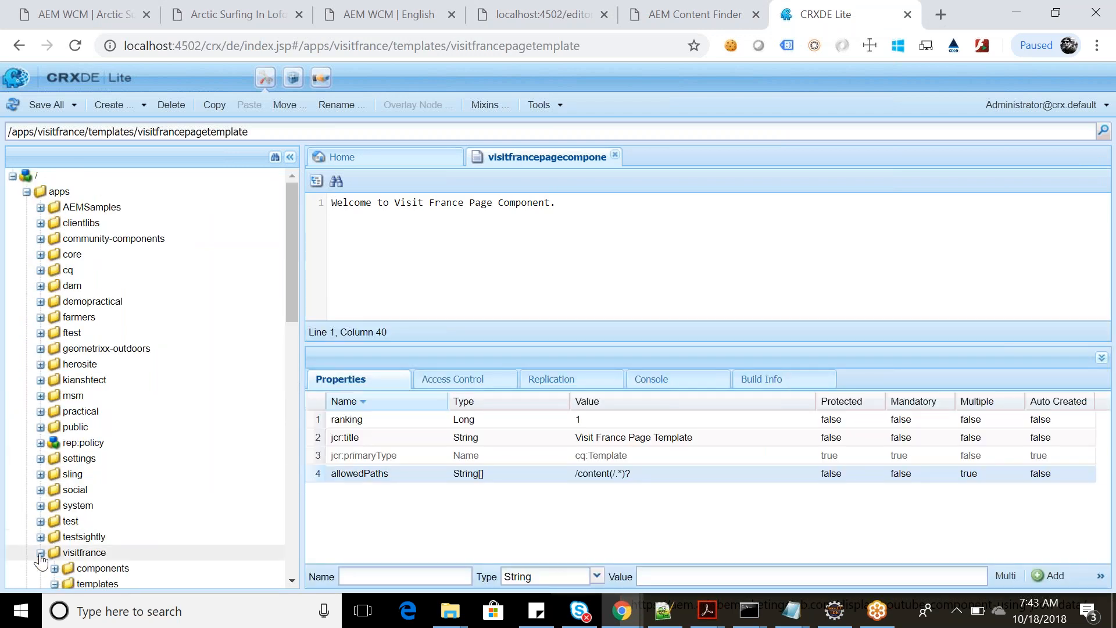
{"action": "left_click", "coordinate": [26, 192]}
{"action": "double_click", "coordinate": [162, 256]}
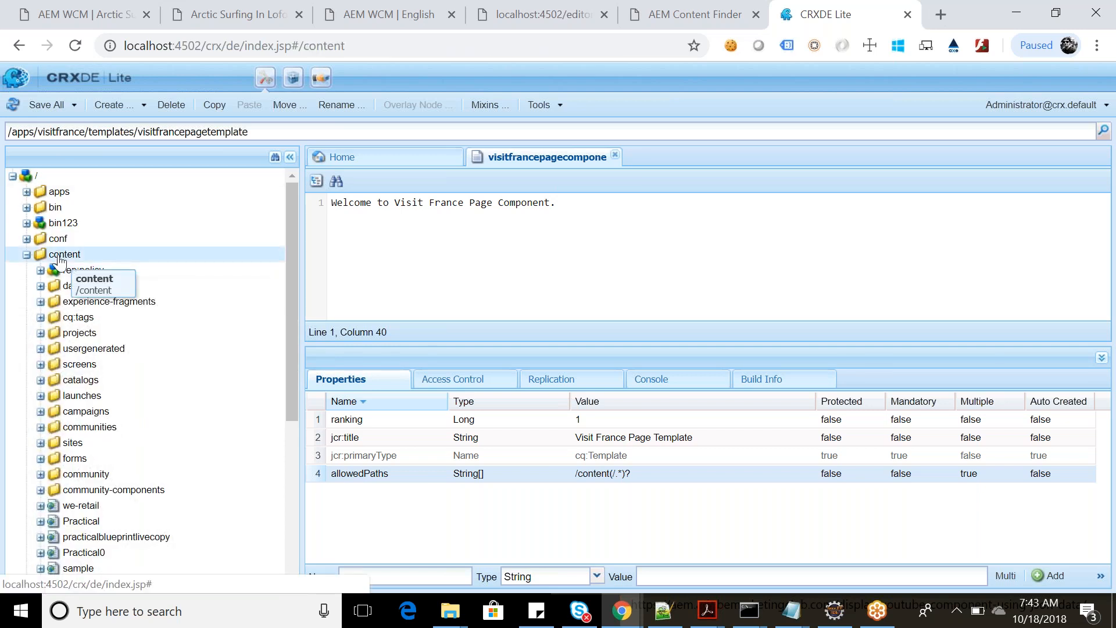
{"action": "scroll", "coordinate": [175, 478], "scroll_direction": "down", "scroll_amount": 4}
{"action": "double_click", "coordinate": [92, 472]}
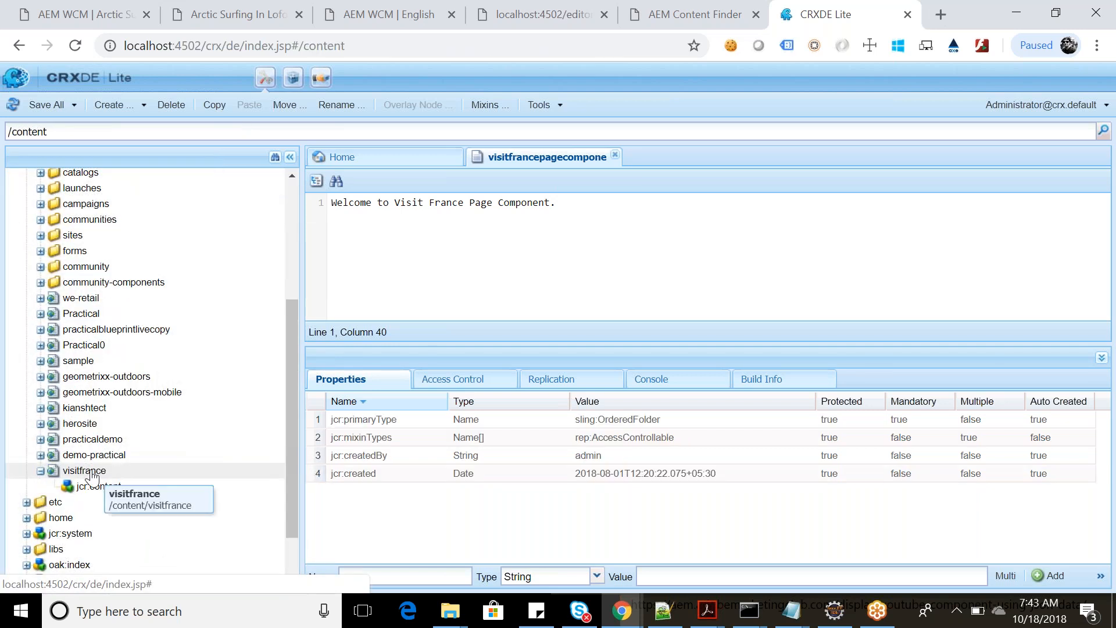
{"action": "left_click", "coordinate": [13, 106]}
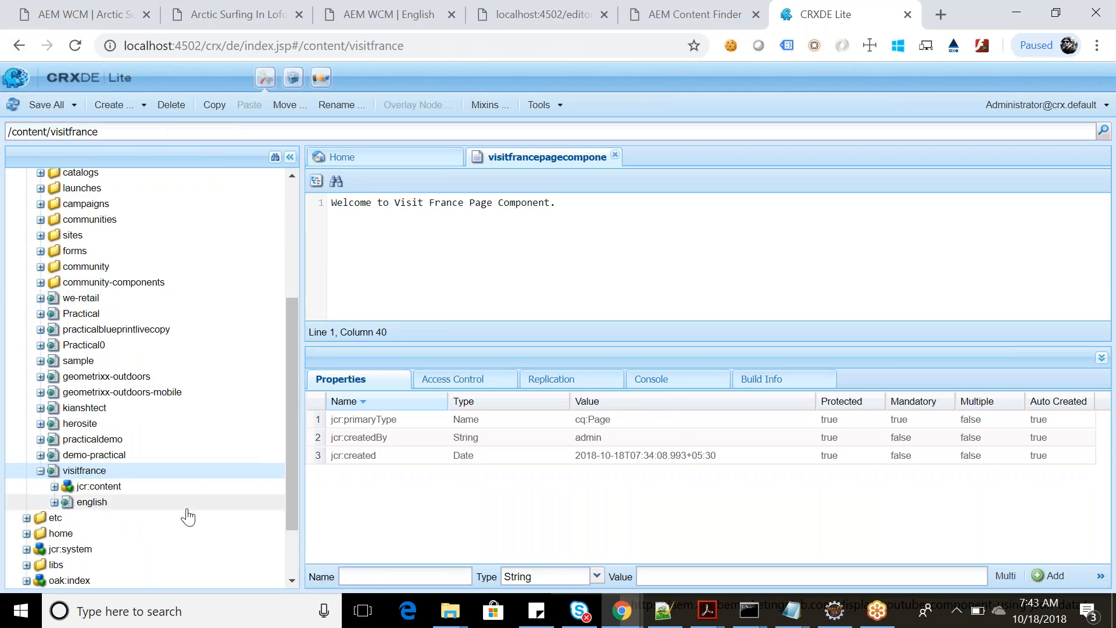
Expand the english page and examine the properties of its jcr:content node and of visitfrance's jcr:content node.
{"action": "double_click", "coordinate": [94, 506]}
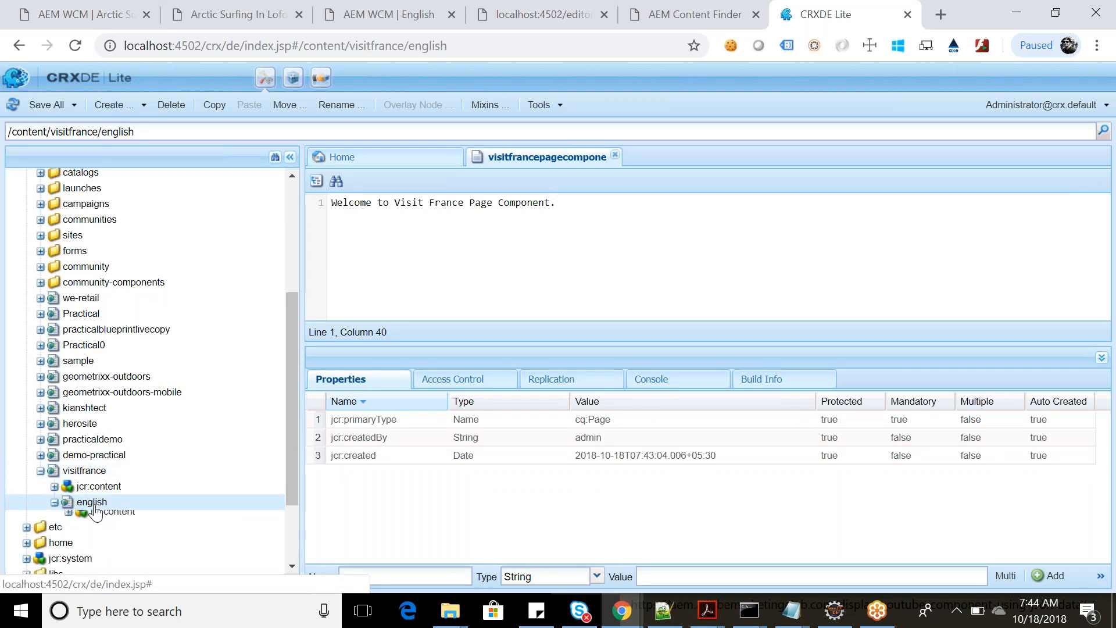
{"action": "left_click", "coordinate": [108, 519]}
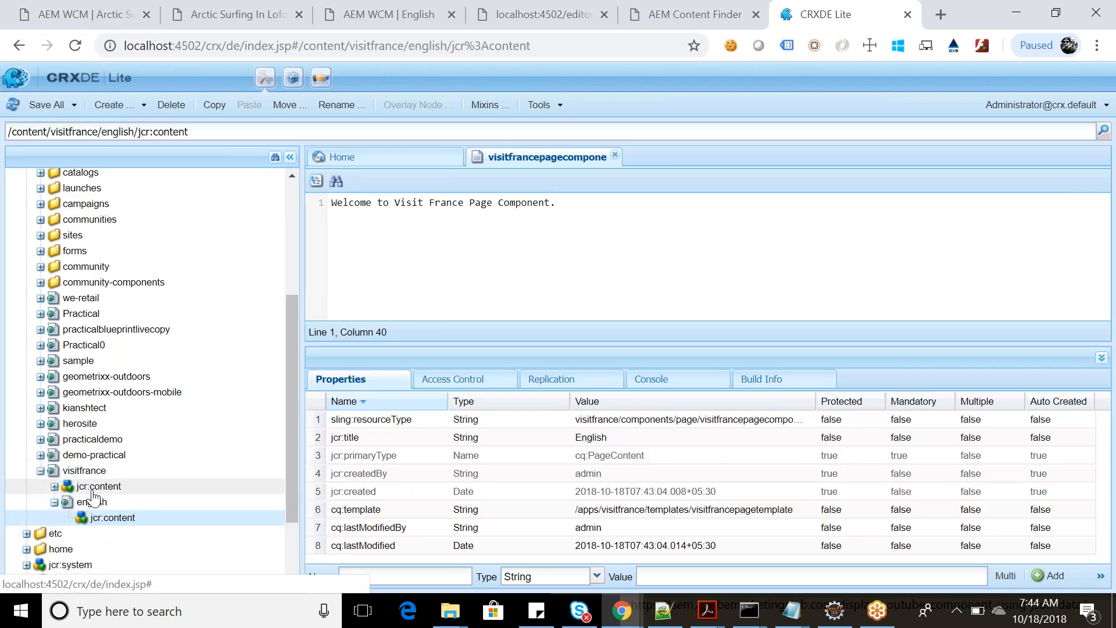
{"action": "left_click", "coordinate": [108, 486]}
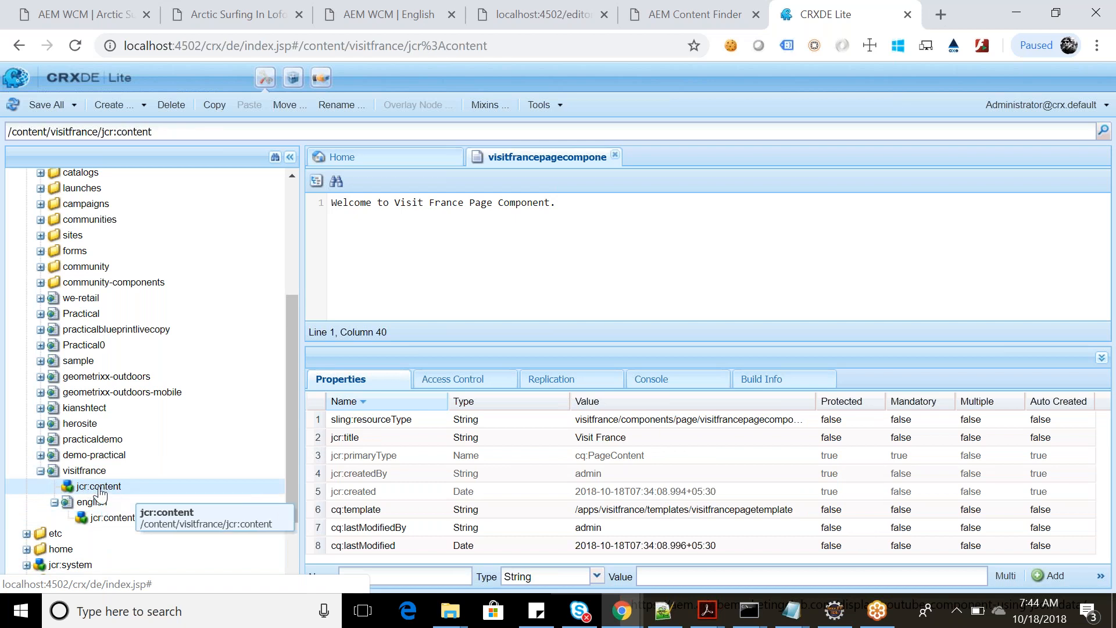
{"action": "left_click", "coordinate": [75, 475]}
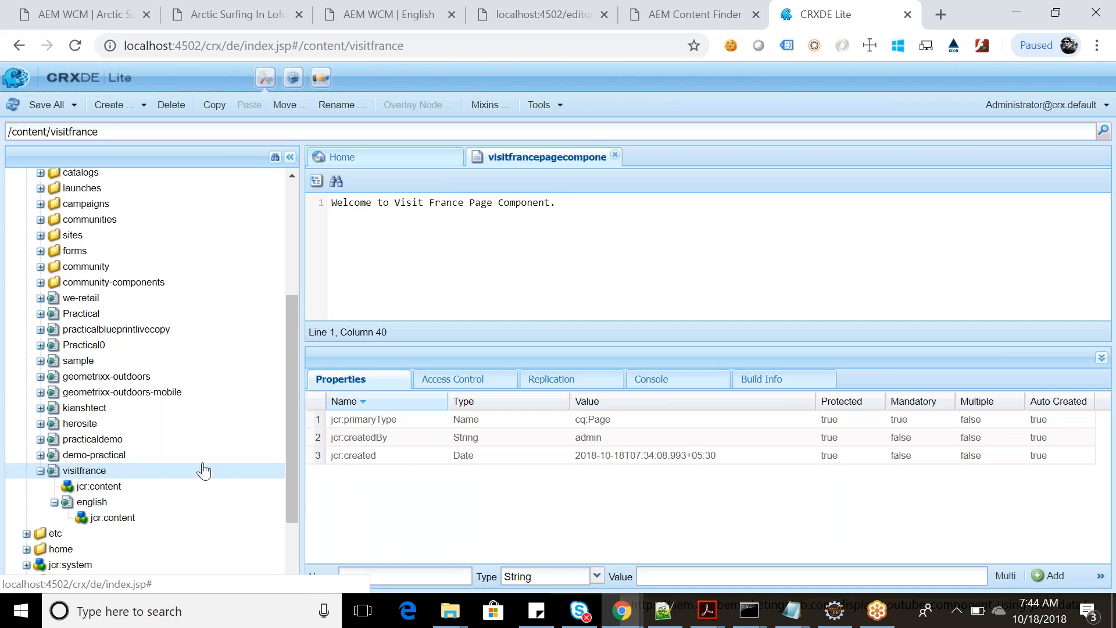
{"action": "left_click", "coordinate": [113, 489]}
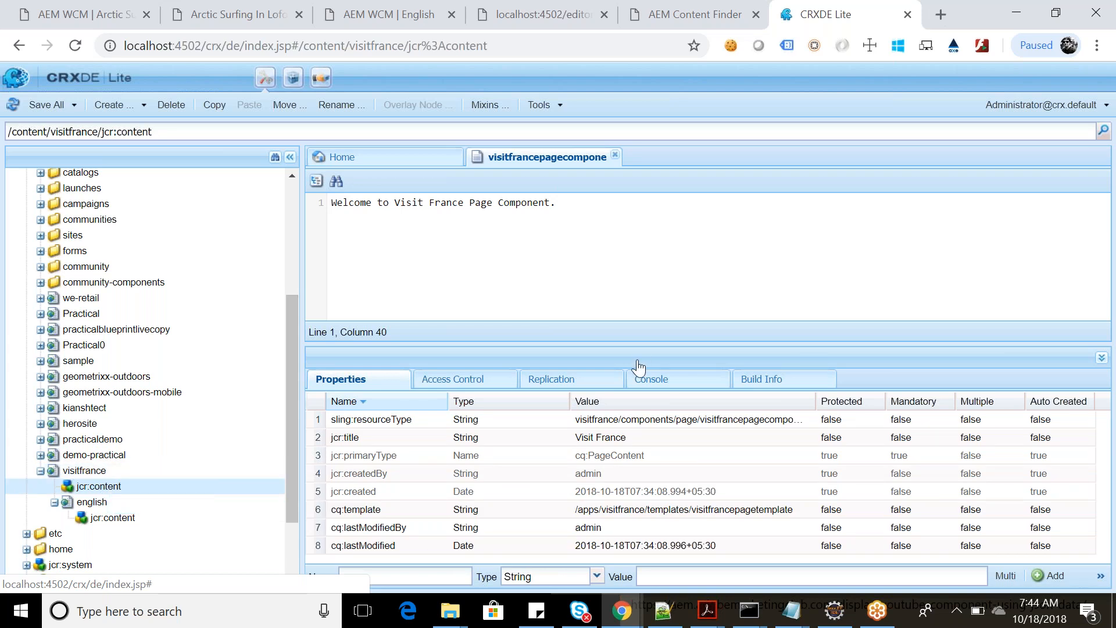
Enlarge the properties area, widen the Value column, and select the cq:template property of visitfrance's jcr:content node.
{"action": "left_click_drag", "start_coordinate": [550, 344], "coordinate": [554, 235]}
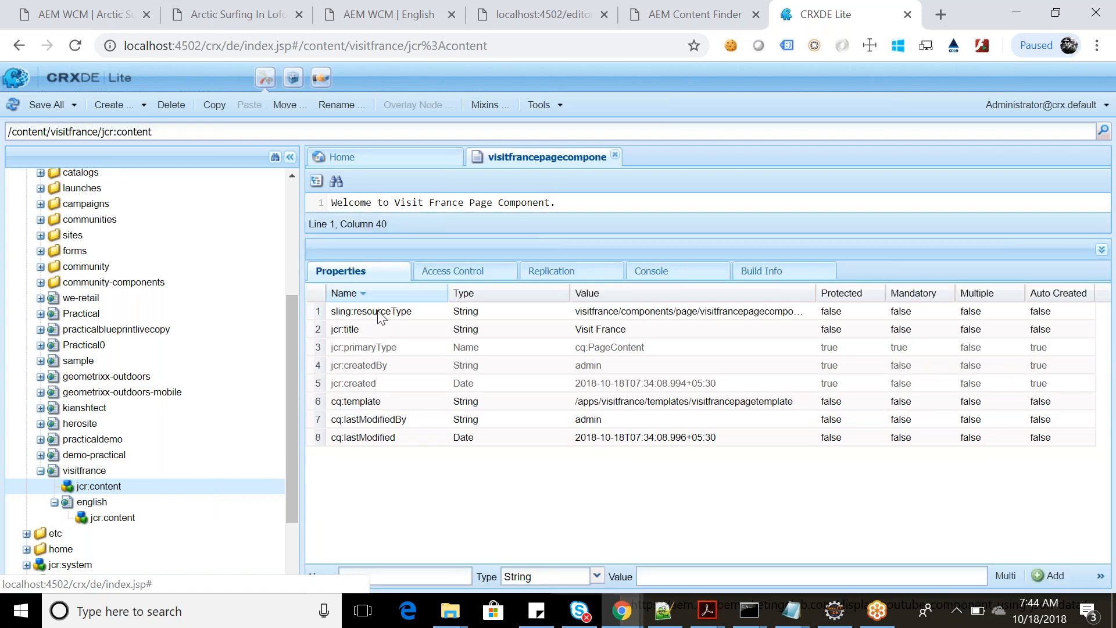
{"action": "left_click_drag", "start_coordinate": [1024, 293], "coordinate": [1006, 293]}
{"action": "left_click", "coordinate": [350, 403]}
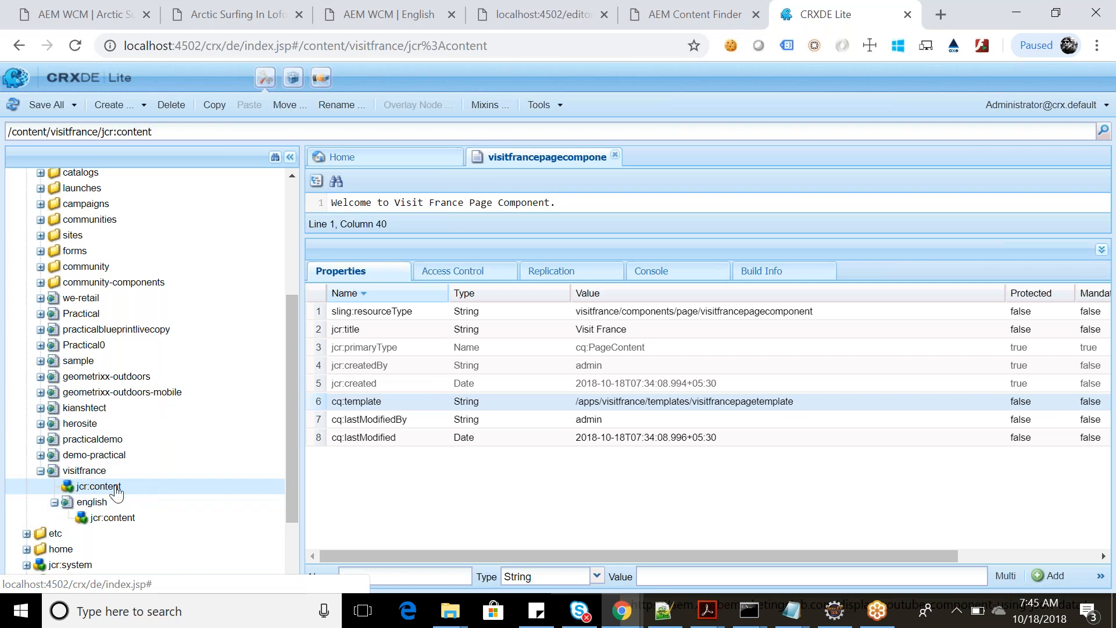
Examine the properties of visitfrancepagetemplate and its jcr:content node under /apps/visitfrance/templates.
{"action": "scroll", "coordinate": [129, 344], "scroll_direction": "up", "scroll_amount": 4}
{"action": "left_click", "coordinate": [58, 191]}
{"action": "scroll", "coordinate": [116, 459], "scroll_direction": "down", "scroll_amount": 4}
{"action": "left_click", "coordinate": [100, 358]}
{"action": "left_click", "coordinate": [139, 265]}
{"action": "left_click_drag", "start_coordinate": [423, 235], "coordinate": [431, 298]}
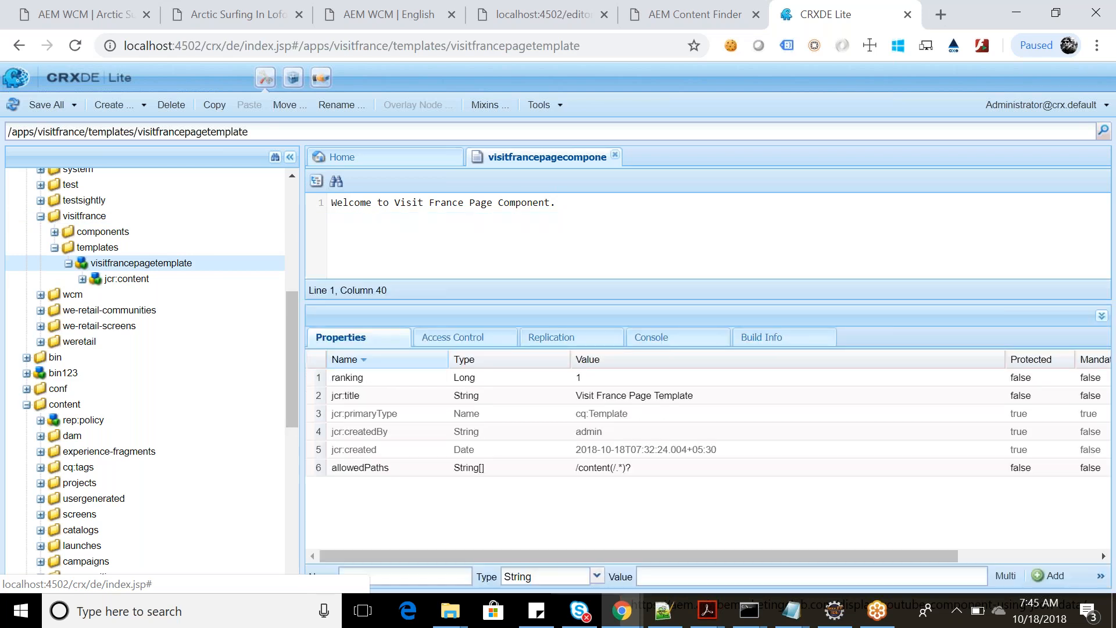
{"action": "left_click", "coordinate": [134, 281]}
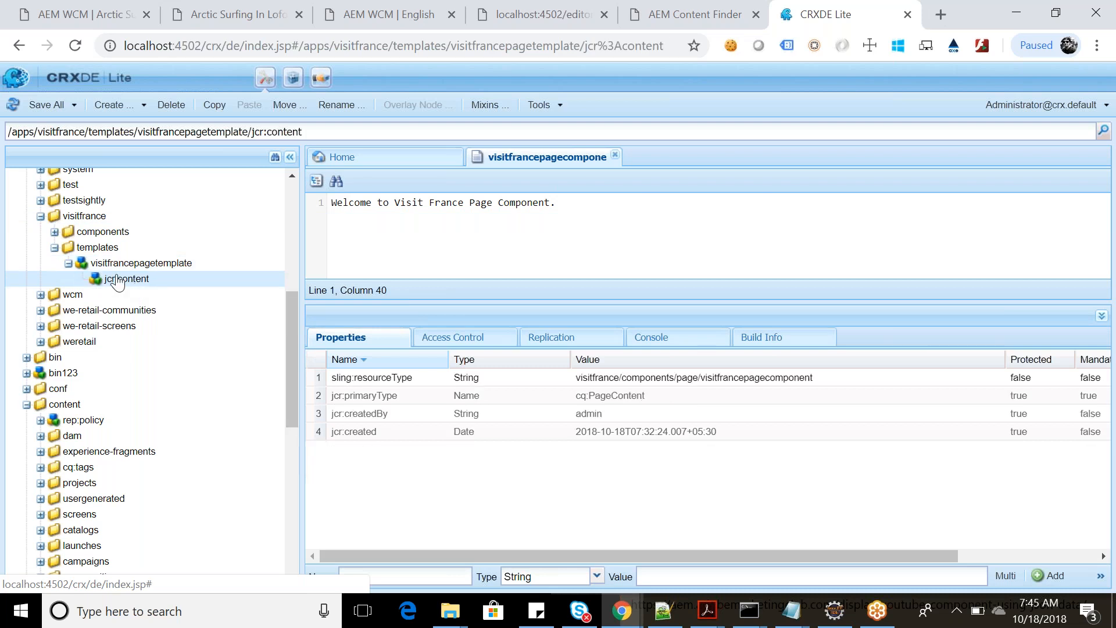
Inspect the page component under /apps/visitfrance/components, collapse the page folder, and reselect the template's jcr:content node.
{"action": "double_click", "coordinate": [72, 235]}
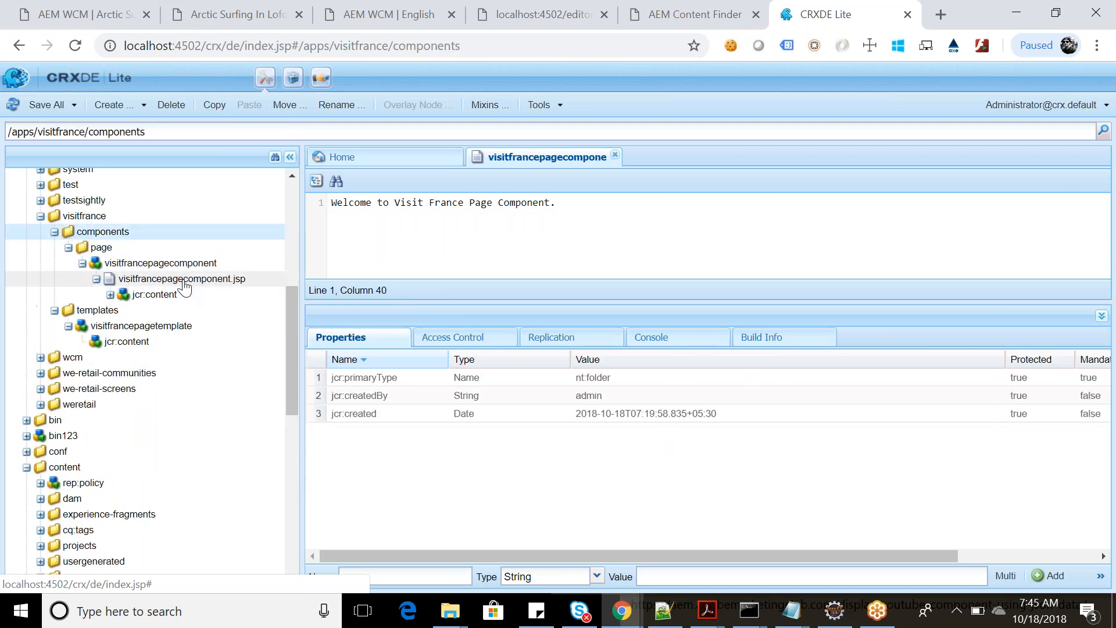
{"action": "left_click", "coordinate": [96, 279]}
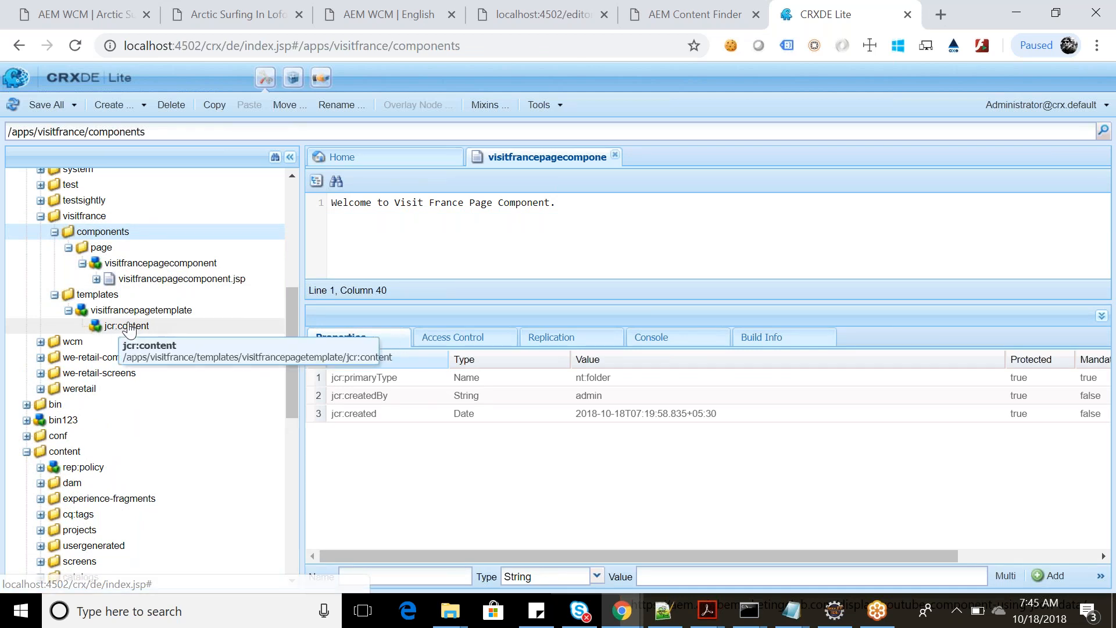
{"action": "left_click", "coordinate": [69, 249]}
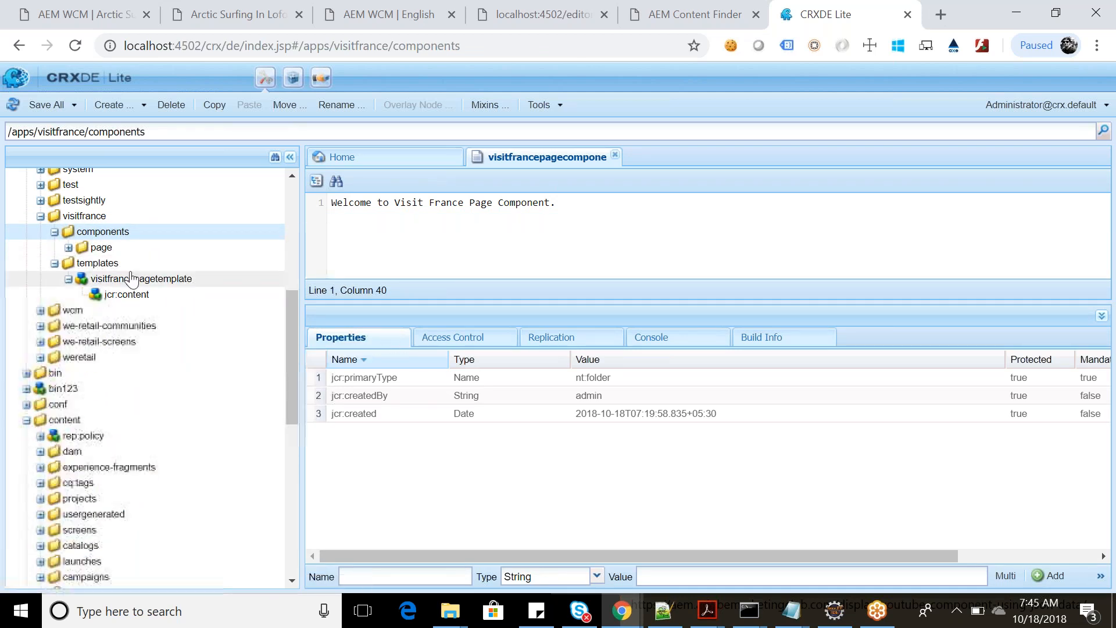
{"action": "left_click", "coordinate": [98, 265]}
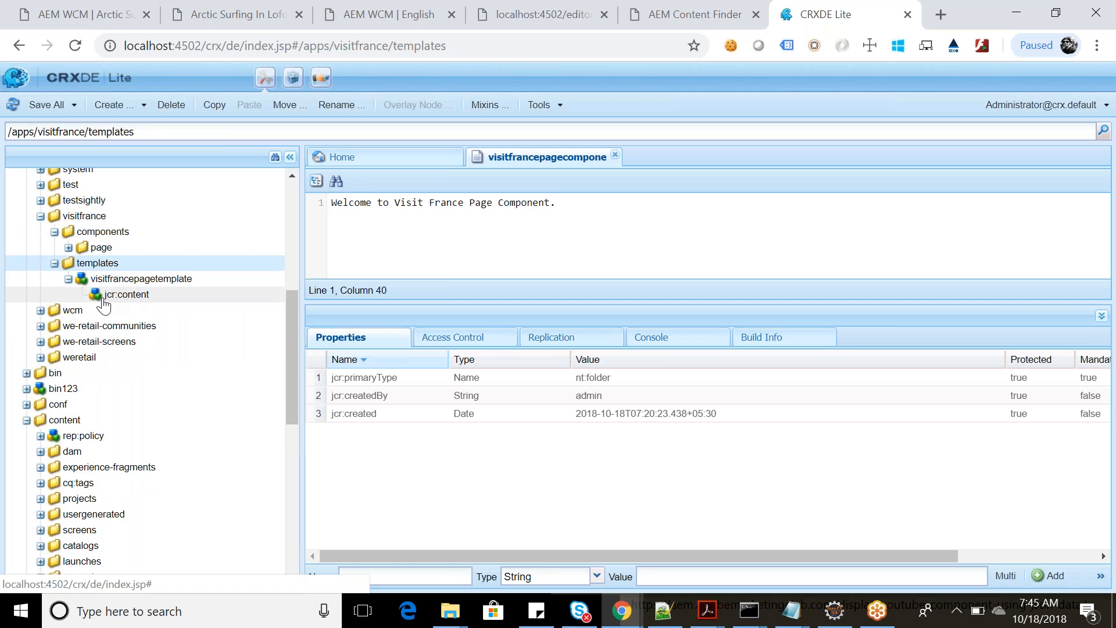
{"action": "left_click", "coordinate": [104, 296]}
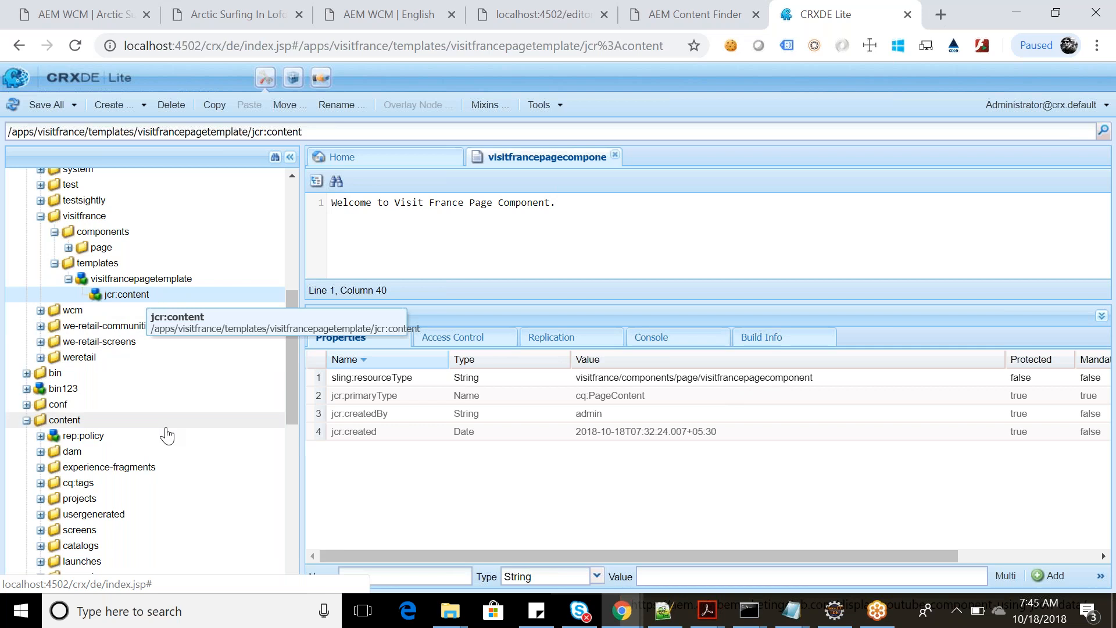
Return to the jcr:content node of /content/visitfrance and select its cq:template property.
{"action": "scroll", "coordinate": [166, 433], "scroll_direction": "down", "scroll_amount": 1}
{"action": "scroll", "coordinate": [167, 435], "scroll_direction": "down", "scroll_amount": 7}
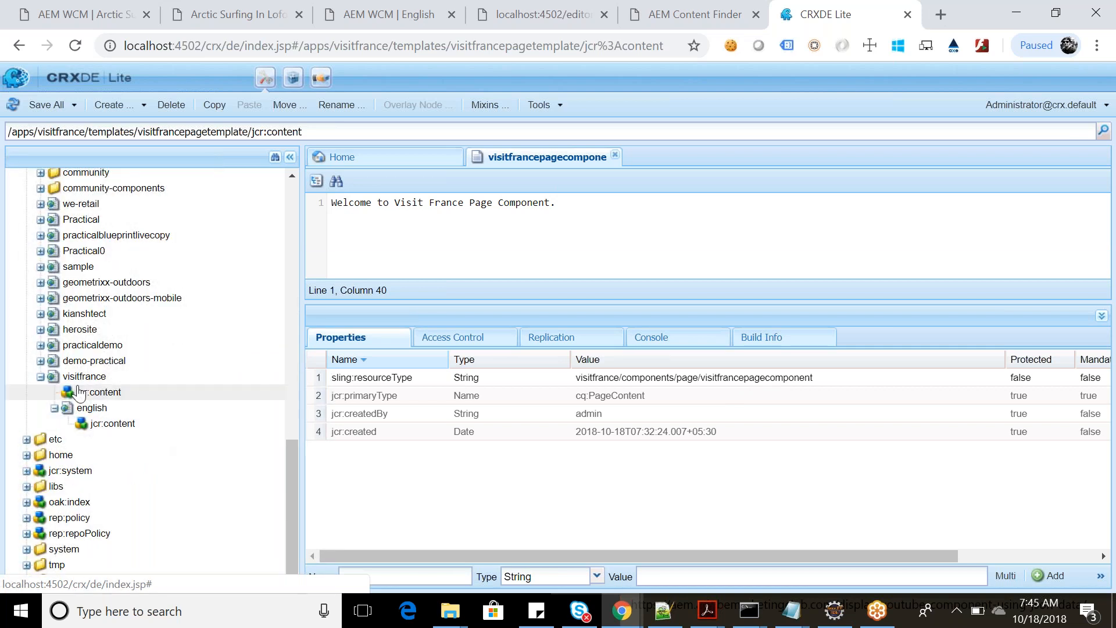
{"action": "left_click", "coordinate": [96, 394]}
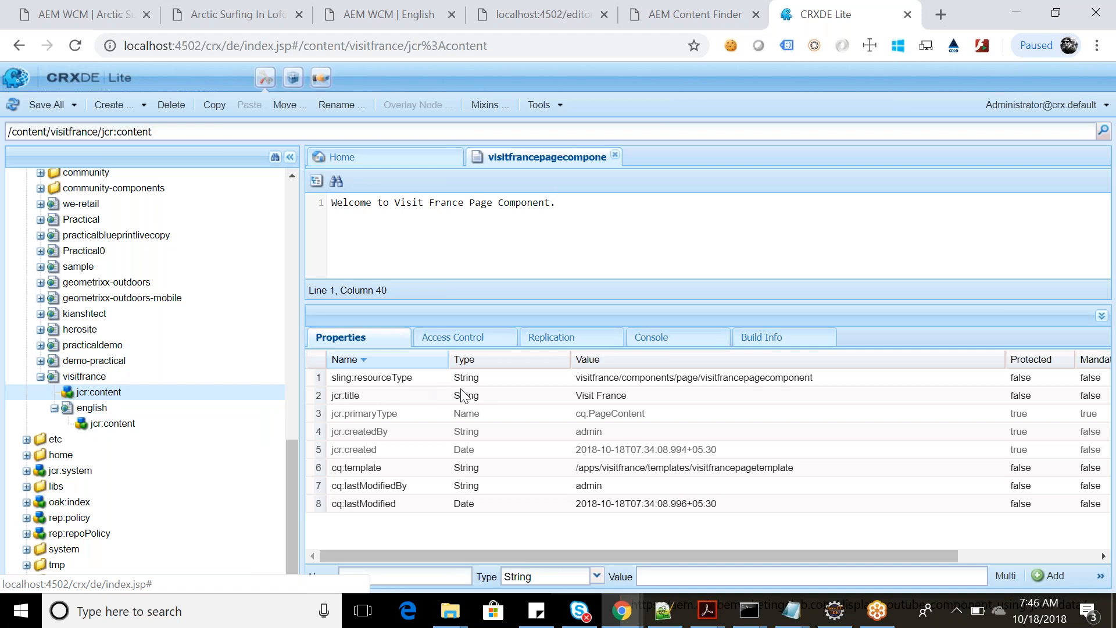
{"action": "left_click", "coordinate": [351, 468]}
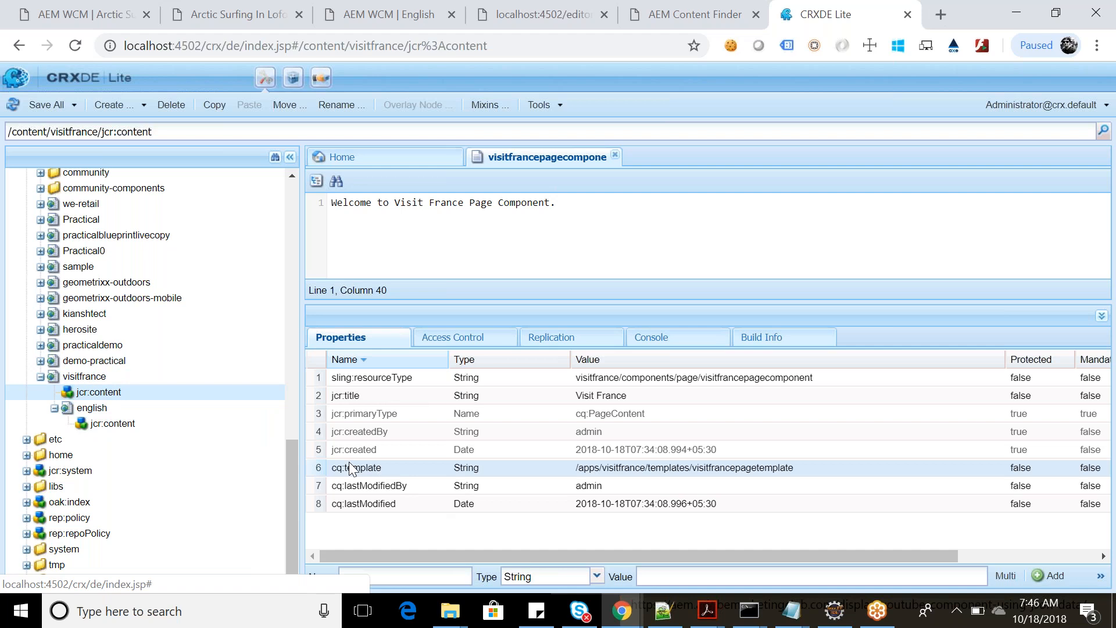
In the page editor's browser tab, load the parent page /content/visitfrance.html in place of the english page.
{"action": "left_click", "coordinate": [511, 14]}
{"action": "left_click_drag", "start_coordinate": [371, 46], "coordinate": [468, 46]}
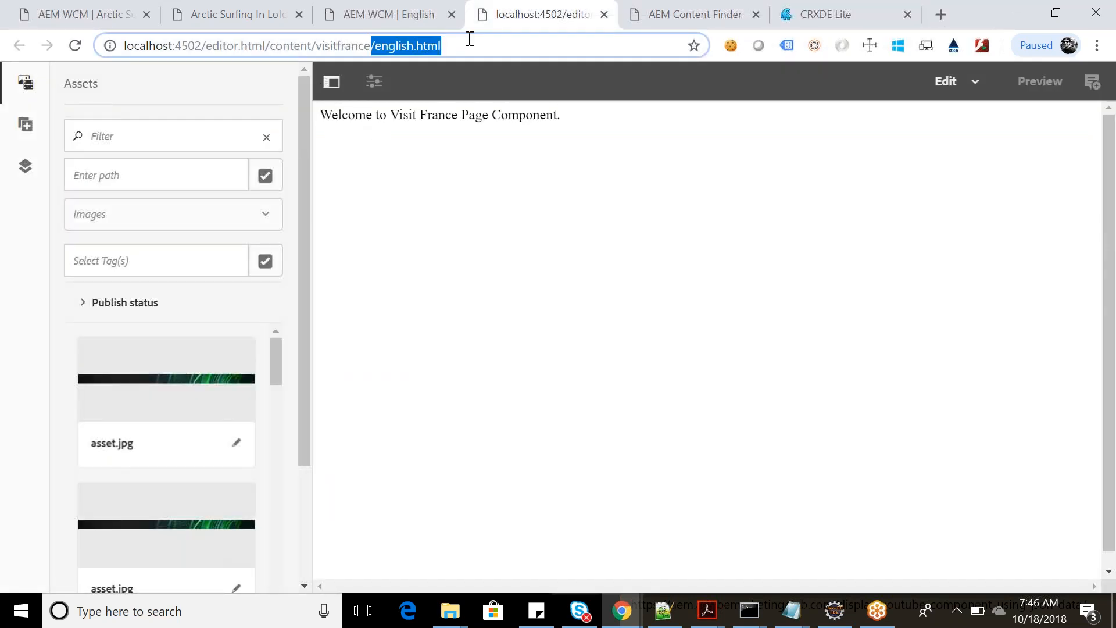
{"action": "left_click", "coordinate": [406, 11]}
{"action": "left_click", "coordinate": [540, 14]}
{"action": "left_click", "coordinate": [369, 46]}
{"action": "left_click_drag", "start_coordinate": [372, 46], "coordinate": [414, 48]}
{"action": "key", "text": "BackSpace"}
{"action": "key", "text": "Return"}
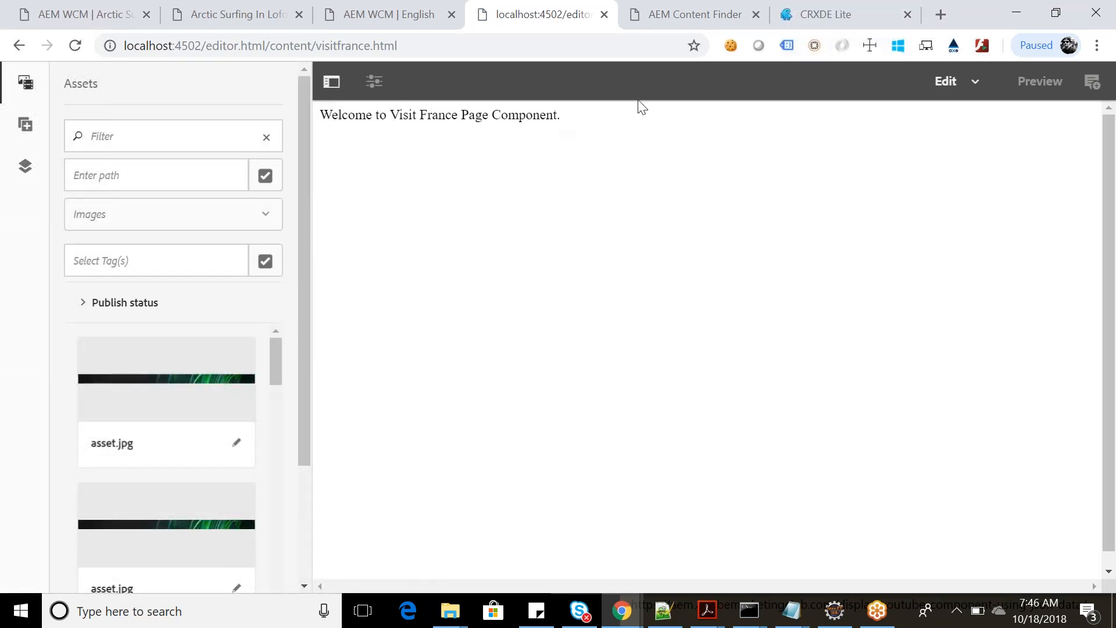
Switch back to CRXDE Lite and enlarge the code editor area above the properties.
{"action": "left_click", "coordinate": [843, 6]}
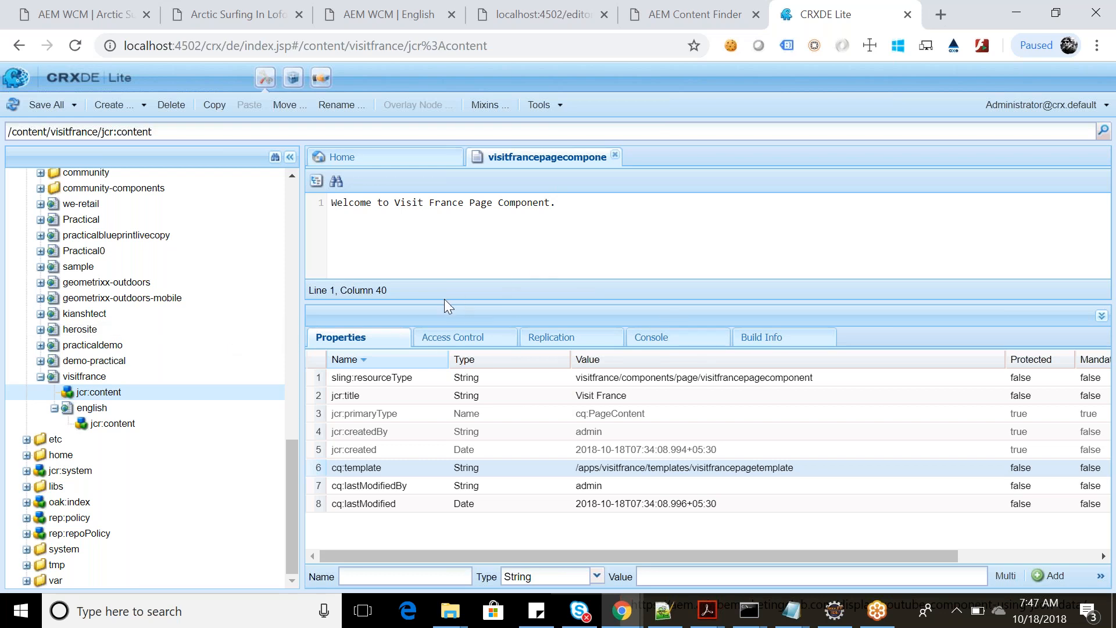
{"action": "left_click_drag", "start_coordinate": [442, 303], "coordinate": [483, 420]}
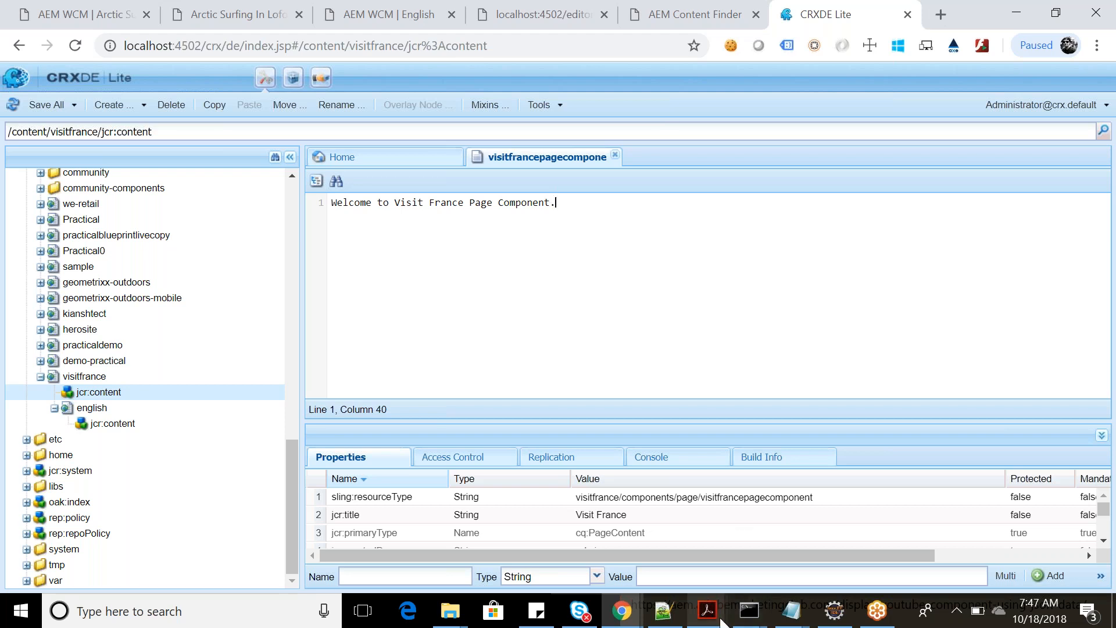
{"action": "left_click", "coordinate": [996, 535]}
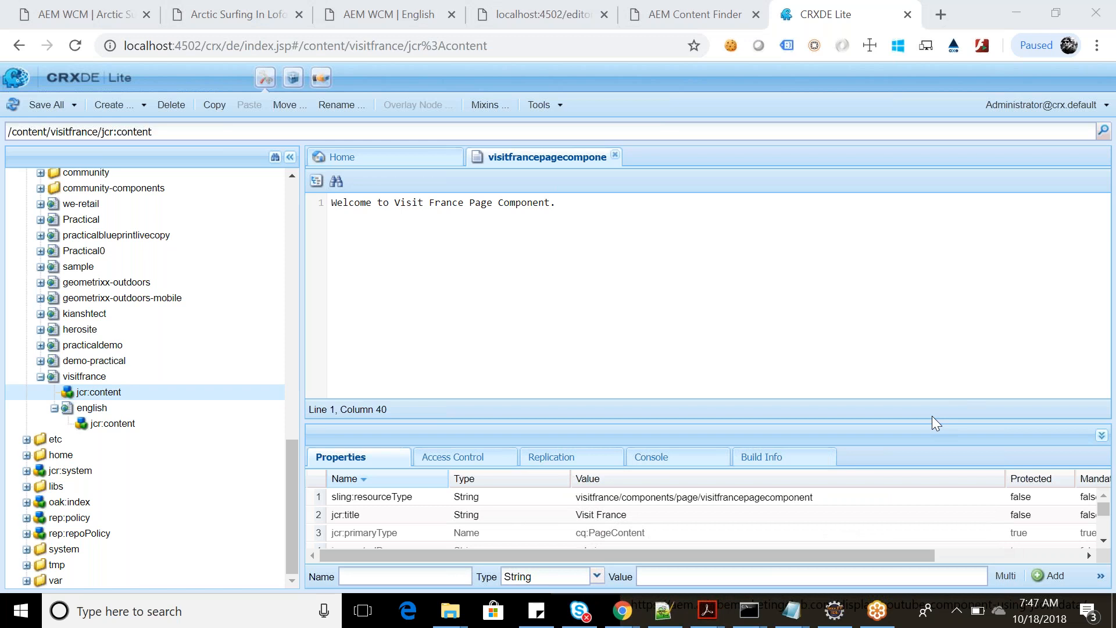
Copy visitfrancepagecomponent from /apps/visitfrance/components/page into the components folder, and select the page folder.
{"action": "scroll", "coordinate": [108, 251], "scroll_direction": "up", "scroll_amount": 3}
{"action": "scroll", "coordinate": [108, 251], "scroll_direction": "up", "scroll_amount": 10}
{"action": "scroll", "coordinate": [108, 251], "scroll_direction": "down", "scroll_amount": 5}
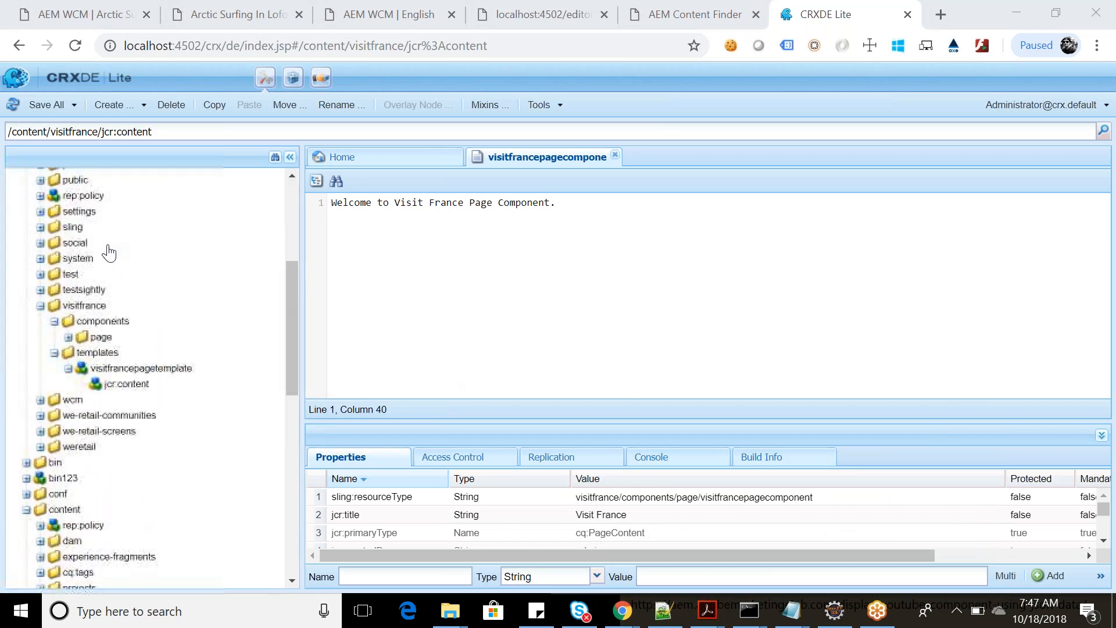
{"action": "left_click", "coordinate": [68, 338]}
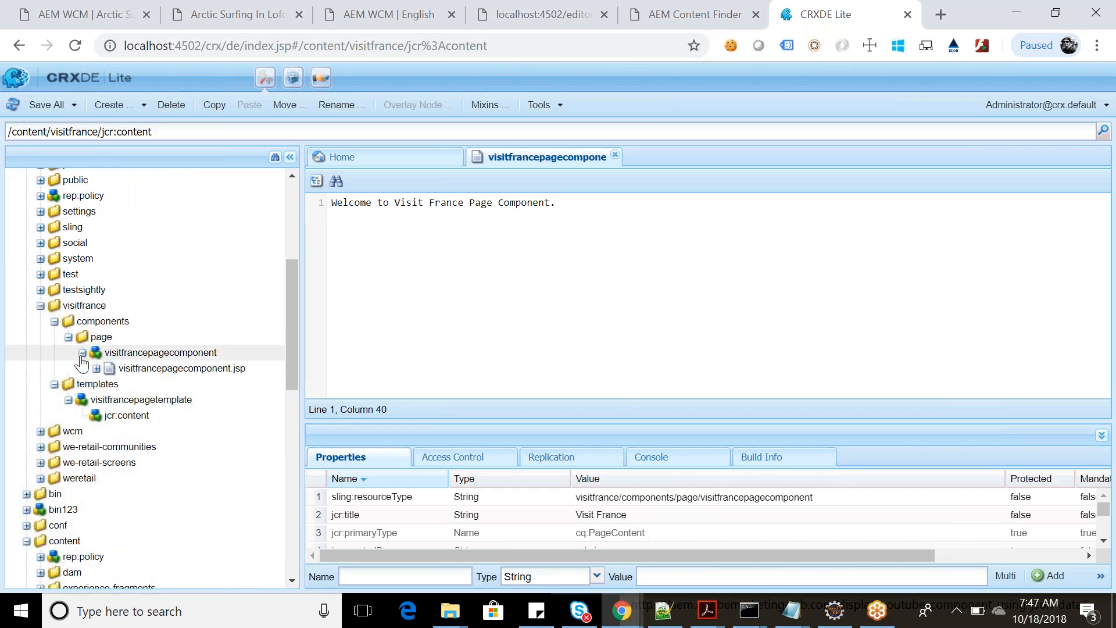
{"action": "left_click", "coordinate": [82, 354]}
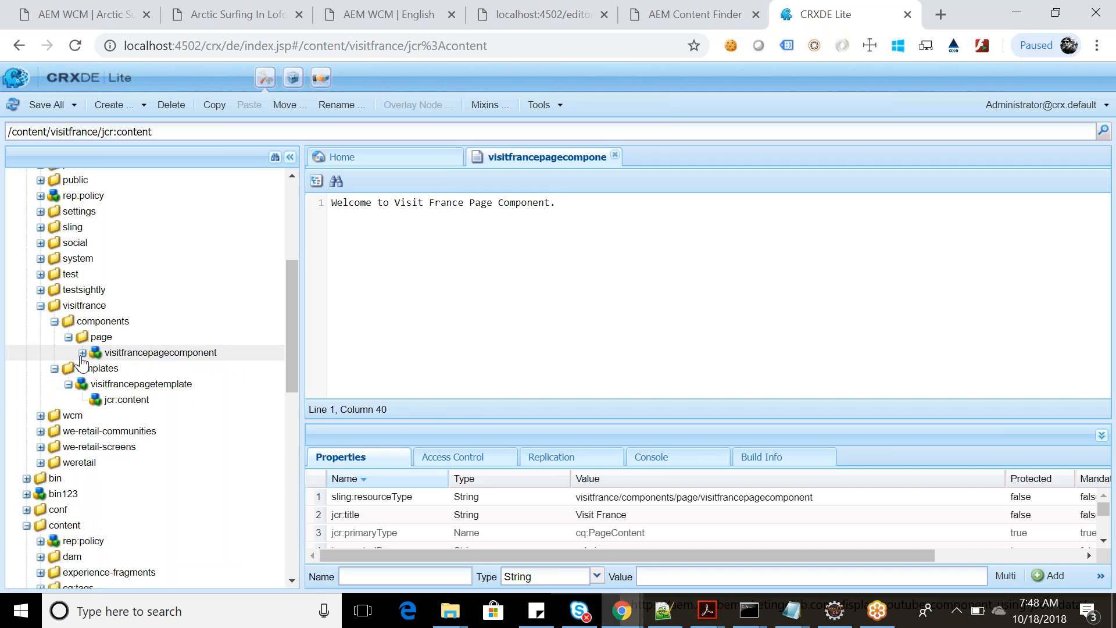
{"action": "left_click", "coordinate": [82, 356]}
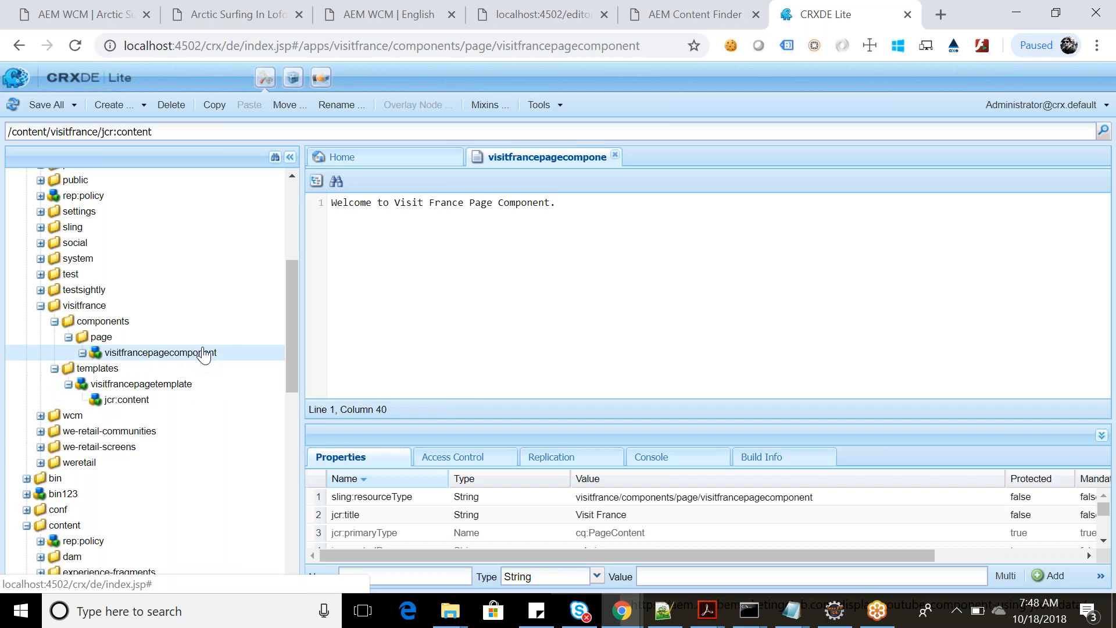
{"action": "left_click", "coordinate": [214, 104]}
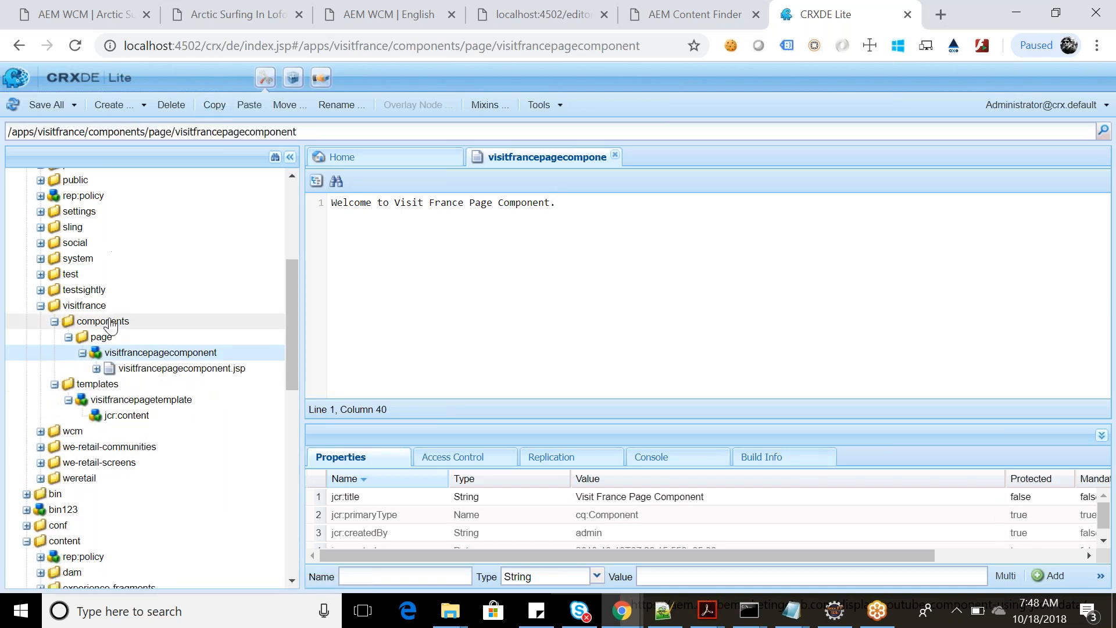
{"action": "left_click_drag", "start_coordinate": [116, 329], "coordinate": [120, 333]}
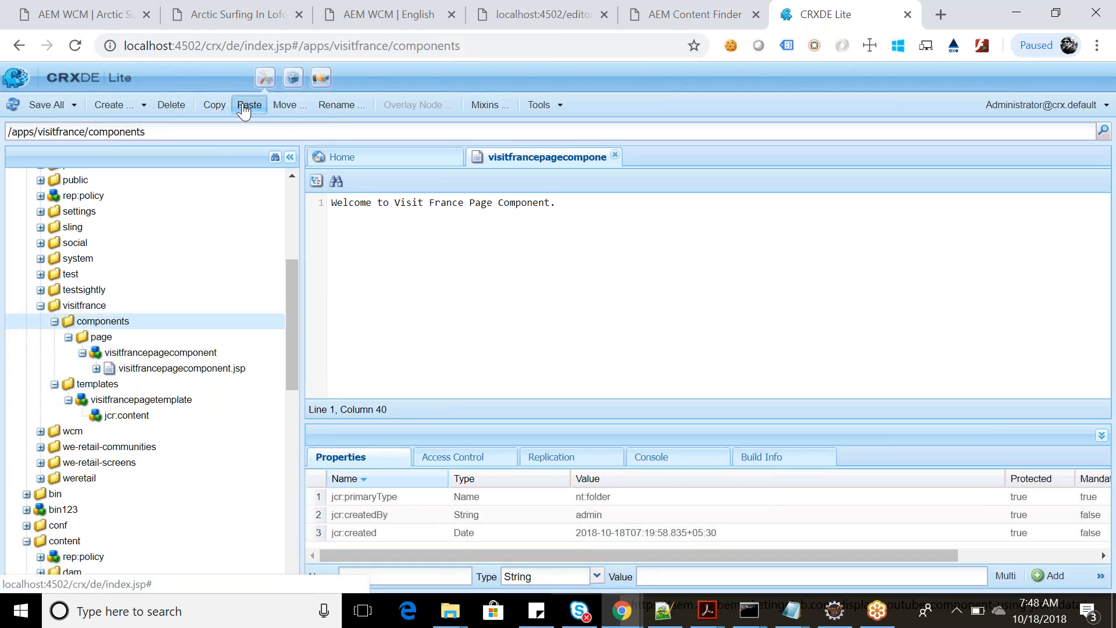
{"action": "left_click", "coordinate": [249, 104]}
{"action": "left_click", "coordinate": [101, 337]}
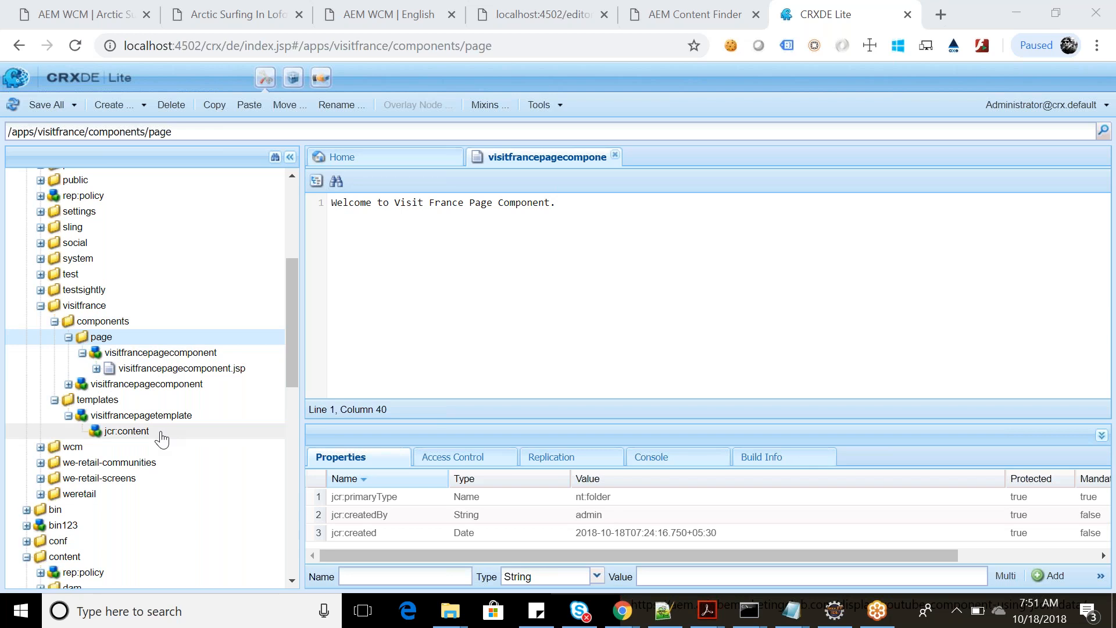
Inspect the jcr:content nodes of visitfrancepagetemplate and /content/visitfrance, selecting the latter's cq:template property in a temporarily enlarged properties area.
{"action": "left_click", "coordinate": [127, 431]}
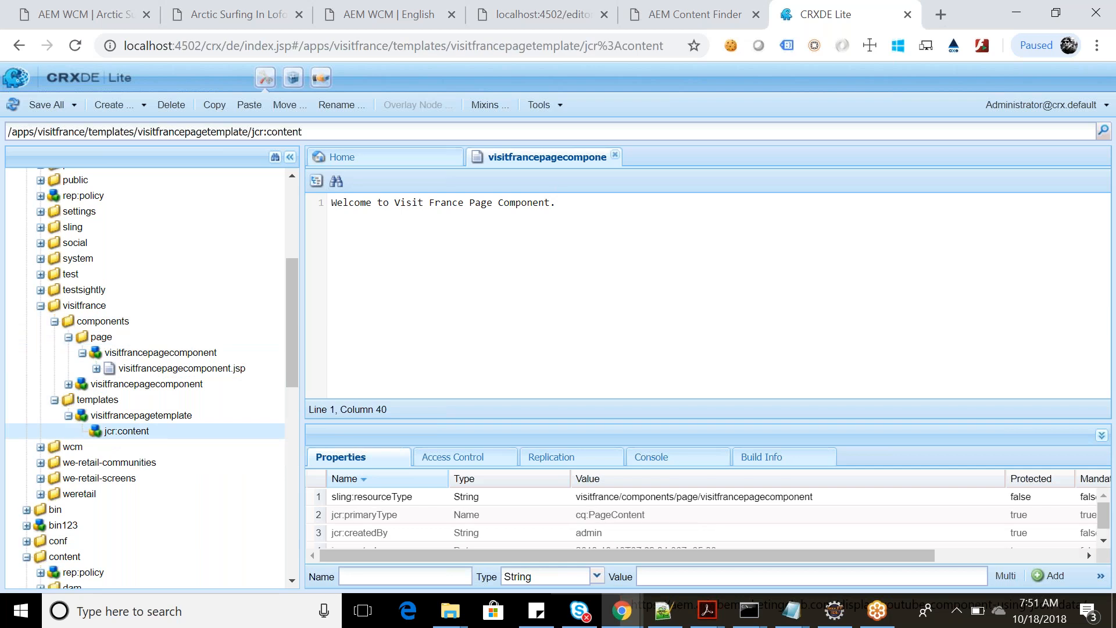
{"action": "scroll", "coordinate": [72, 379], "scroll_direction": "down", "scroll_amount": 10}
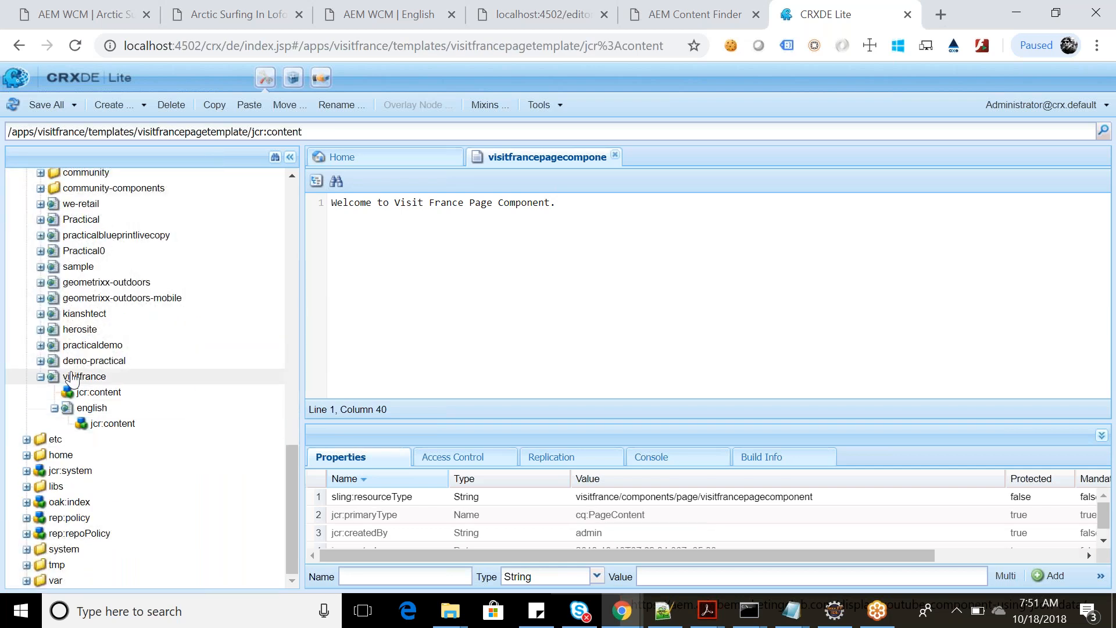
{"action": "left_click", "coordinate": [72, 378]}
{"action": "left_click", "coordinate": [99, 393]}
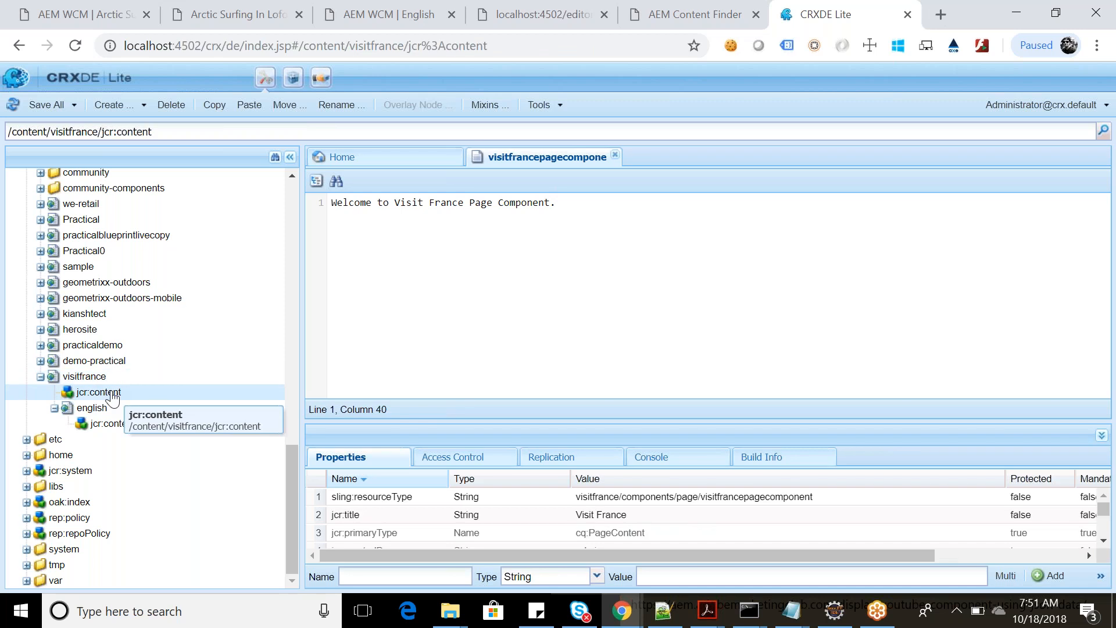
{"action": "left_click_drag", "start_coordinate": [479, 418], "coordinate": [521, 263]}
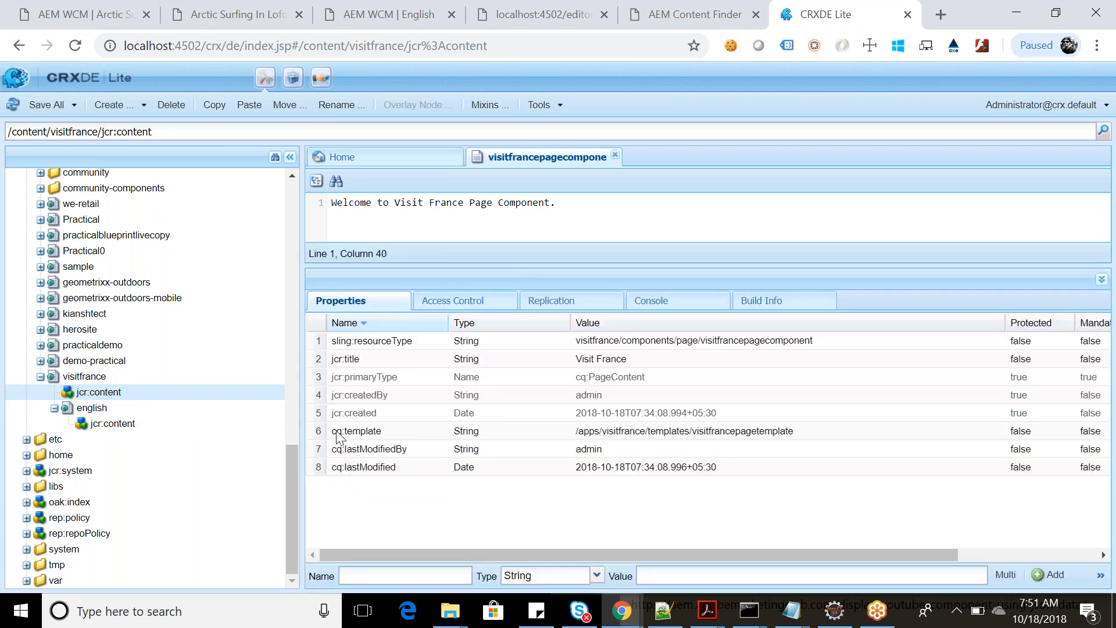
{"action": "left_click", "coordinate": [349, 437]}
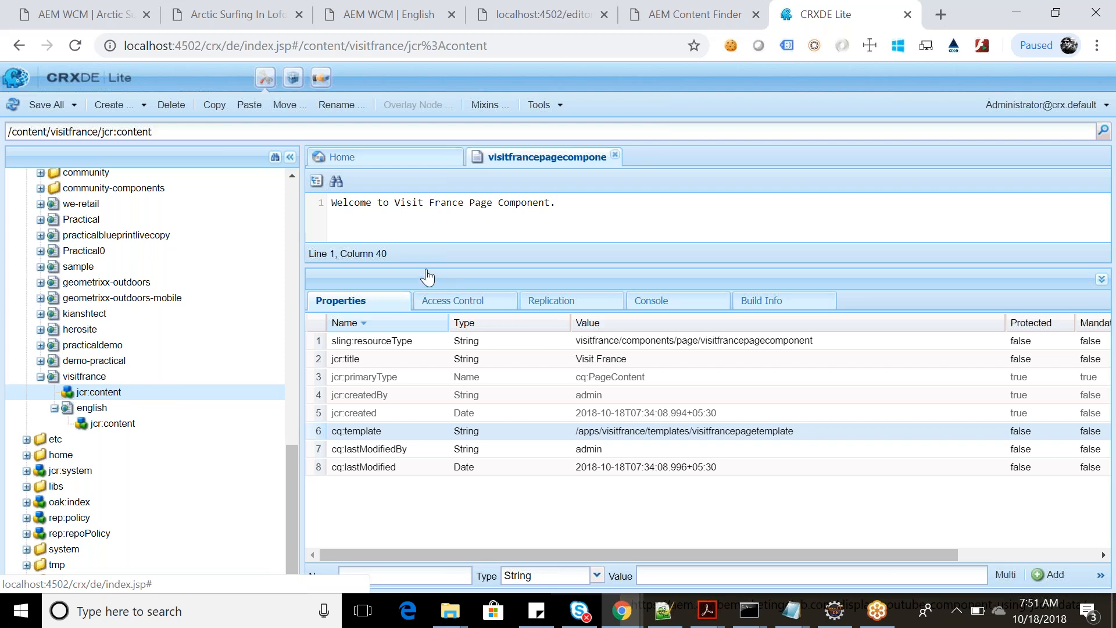
{"action": "left_click_drag", "start_coordinate": [424, 271], "coordinate": [424, 414]}
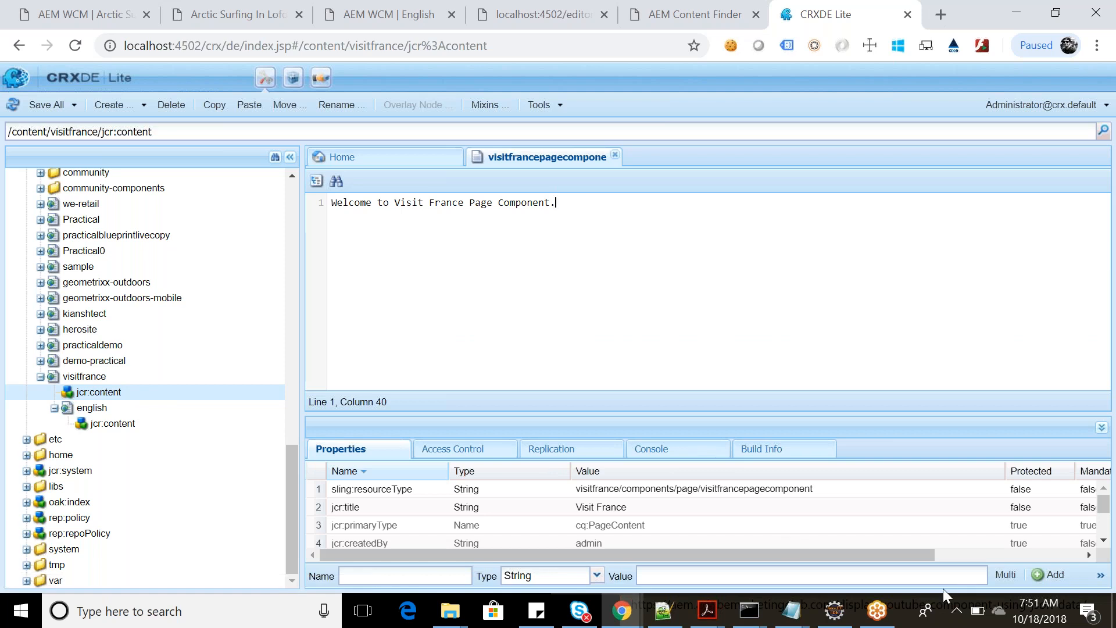
Switch to Day2_PDF.pdf in Acrobat Reader, skim past the CRXDE Lite section, and return to CRXDE Lite.
{"action": "left_click", "coordinate": [707, 610]}
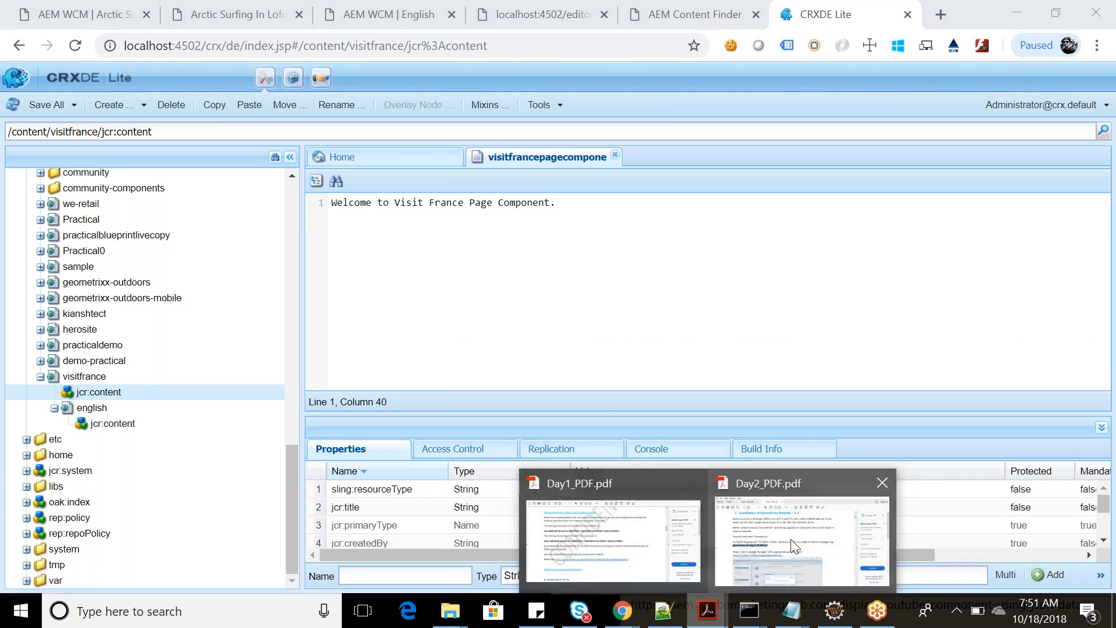
{"action": "mouse_move", "coordinate": [790, 541]}
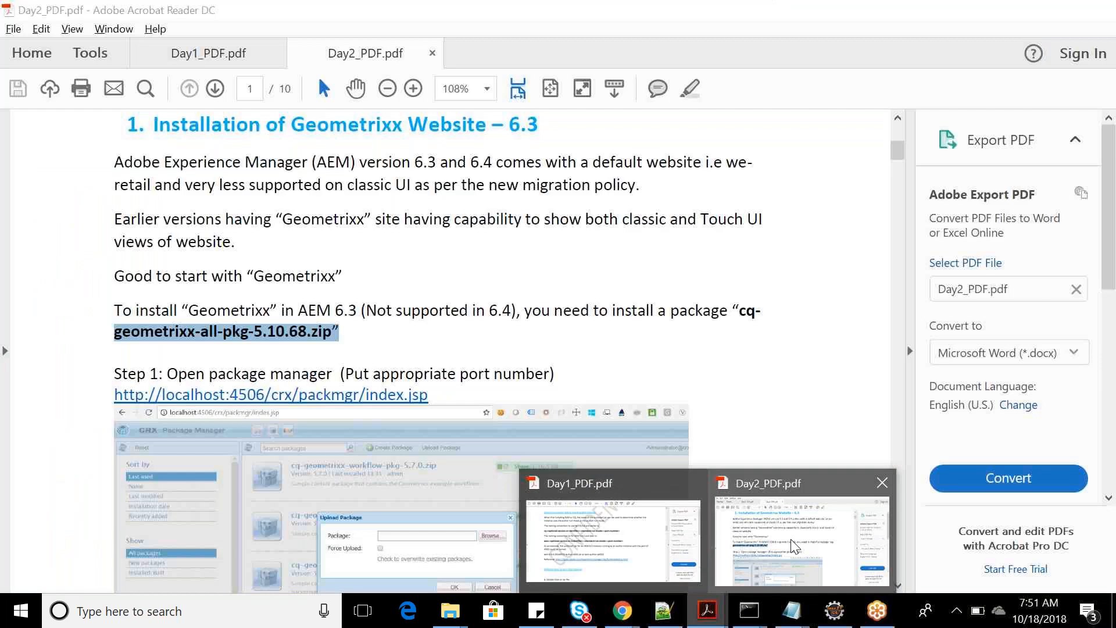
{"action": "left_click", "coordinate": [793, 547]}
{"action": "scroll", "coordinate": [450, 349], "scroll_direction": "down", "scroll_amount": 10}
{"action": "scroll", "coordinate": [450, 349], "scroll_direction": "down", "scroll_amount": 12}
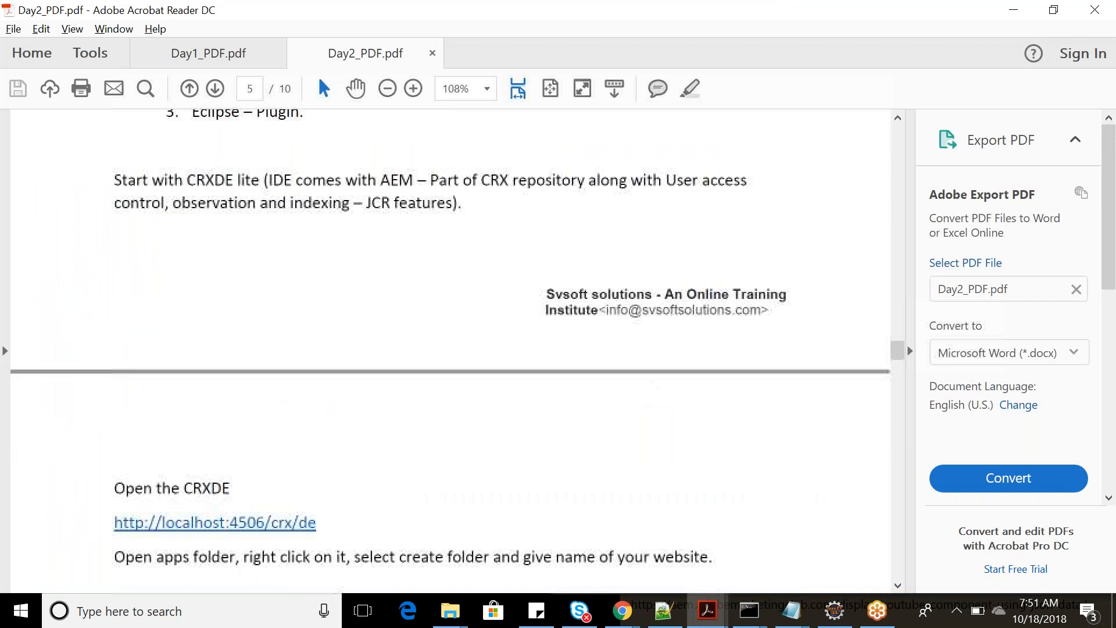
{"action": "scroll", "coordinate": [450, 349], "scroll_direction": "down", "scroll_amount": 10}
{"action": "scroll", "coordinate": [494, 390], "scroll_direction": "down", "scroll_amount": 3}
{"action": "scroll", "coordinate": [494, 395], "scroll_direction": "down", "scroll_amount": 8}
{"action": "key", "text": "alt"}
{"action": "key", "text": "alt+Tab"}
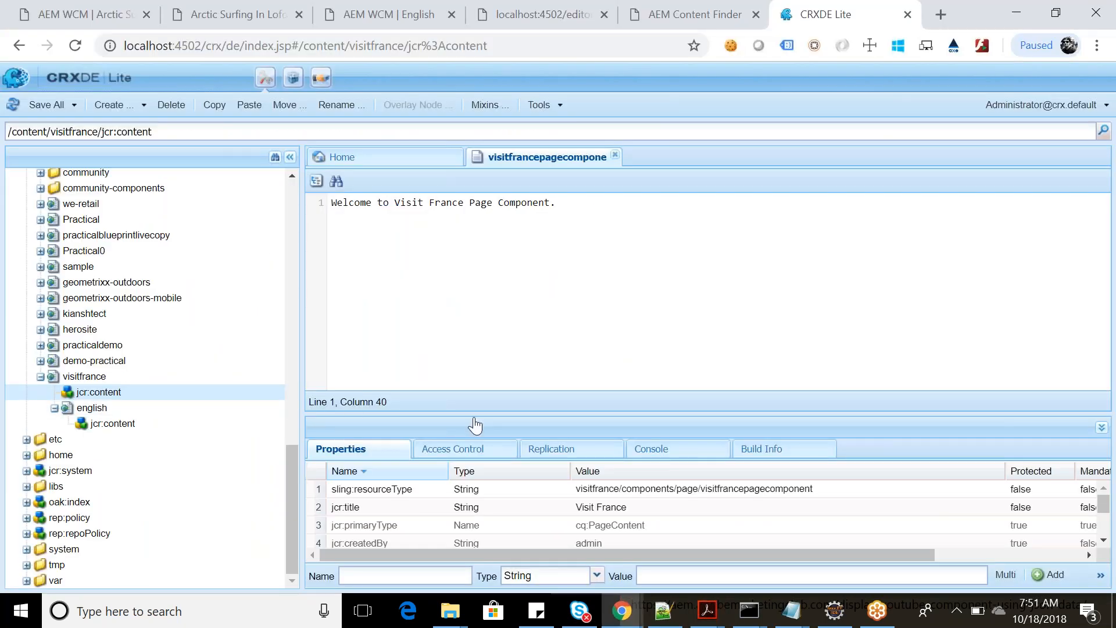
Enlarge the properties area and inspect the properties of visitfrancepagetemplate and its jcr:content node.
{"action": "left_click_drag", "start_coordinate": [441, 413], "coordinate": [506, 277]}
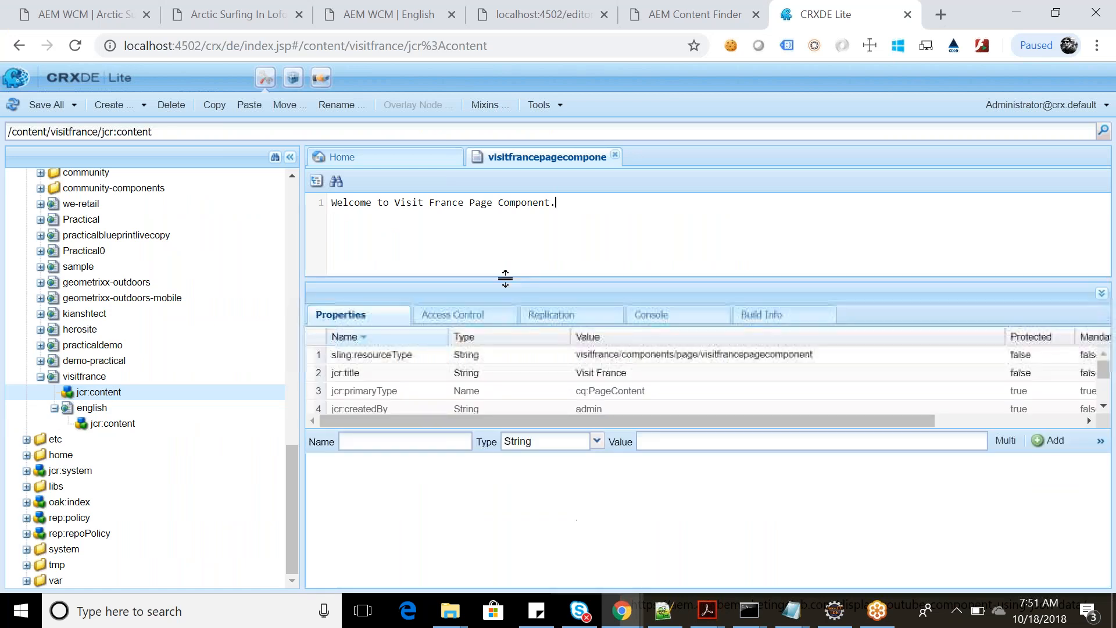
{"action": "scroll", "coordinate": [142, 374], "scroll_direction": "up", "scroll_amount": 5}
{"action": "left_click", "coordinate": [174, 389]}
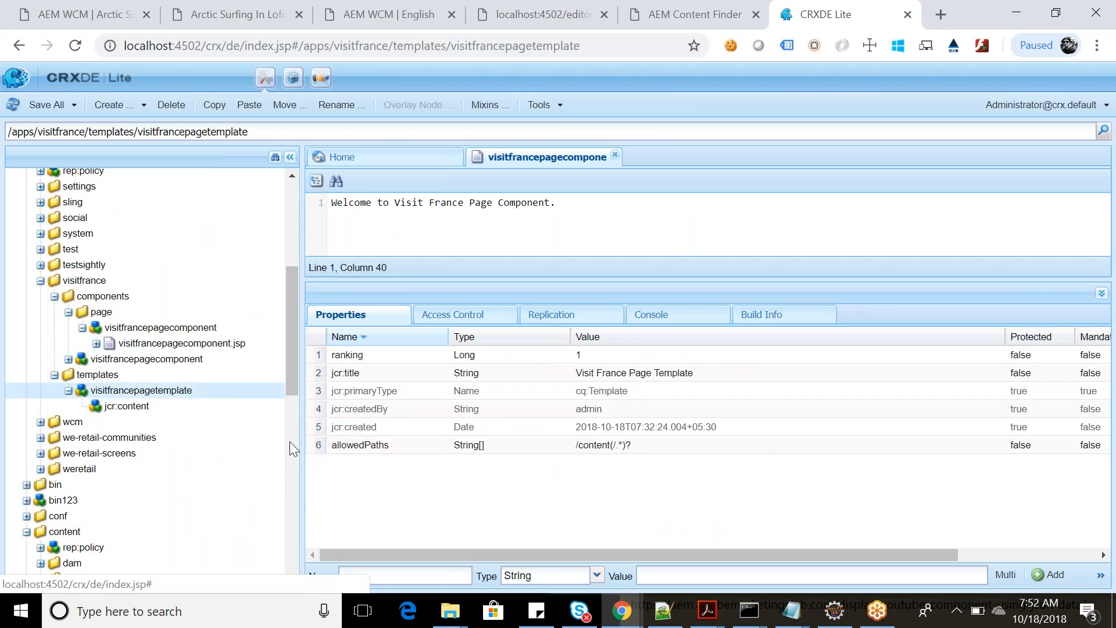
{"action": "left_click", "coordinate": [125, 406]}
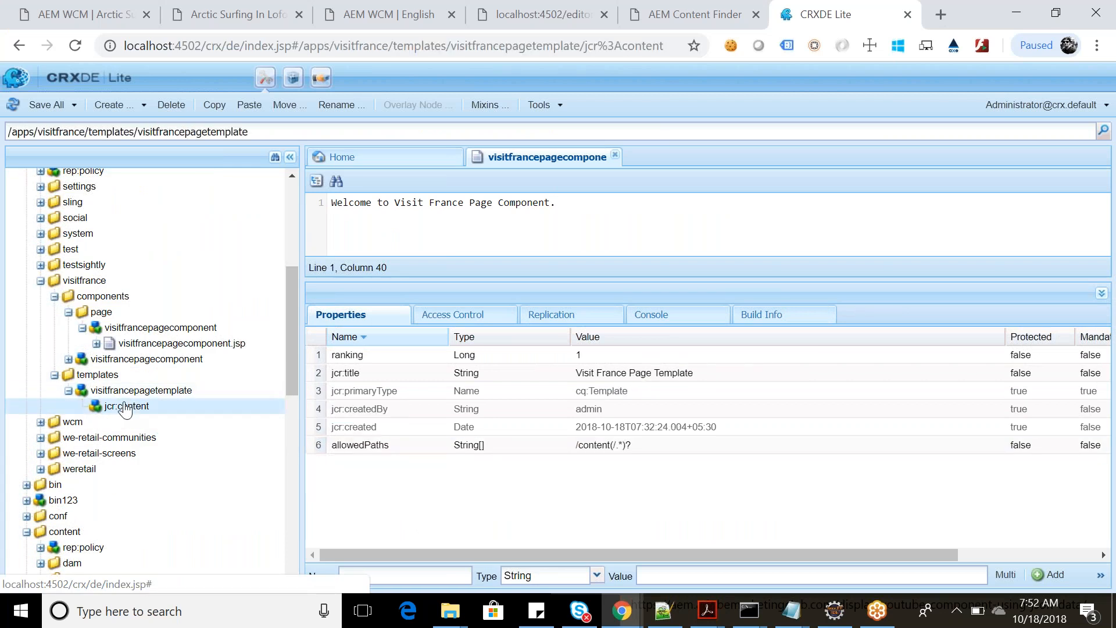
{"action": "left_click", "coordinate": [116, 391]}
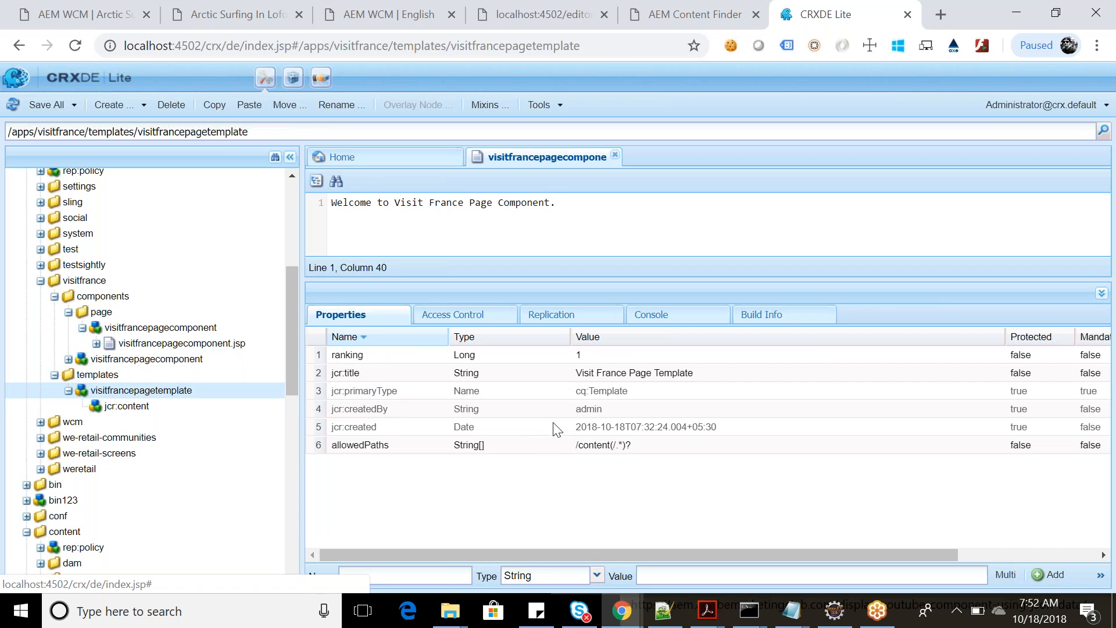
{"action": "left_click", "coordinate": [346, 392]}
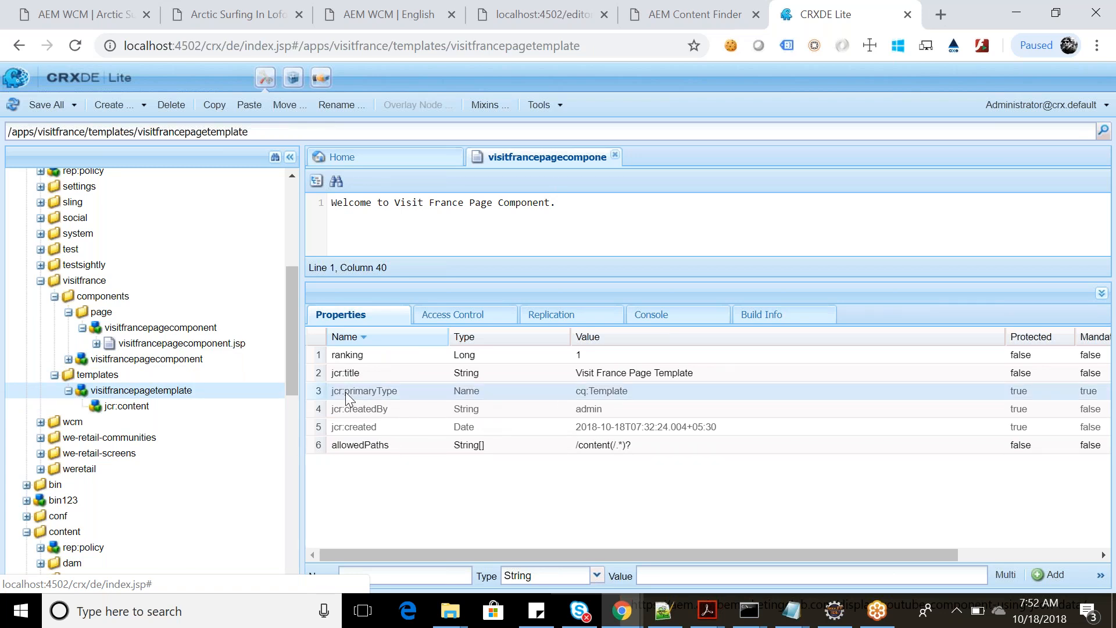
{"action": "left_click", "coordinate": [119, 407]}
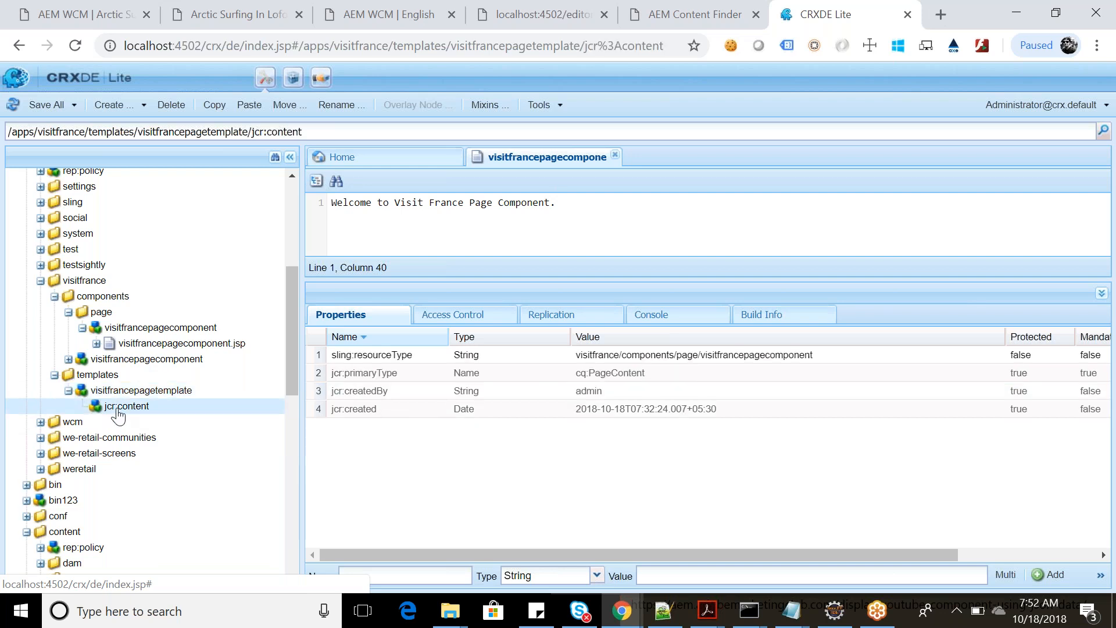
Open the properties of /content/visitfrance/jcr:content and highlight the cq:template property.
{"action": "scroll", "coordinate": [119, 407], "scroll_direction": "down", "scroll_amount": 10}
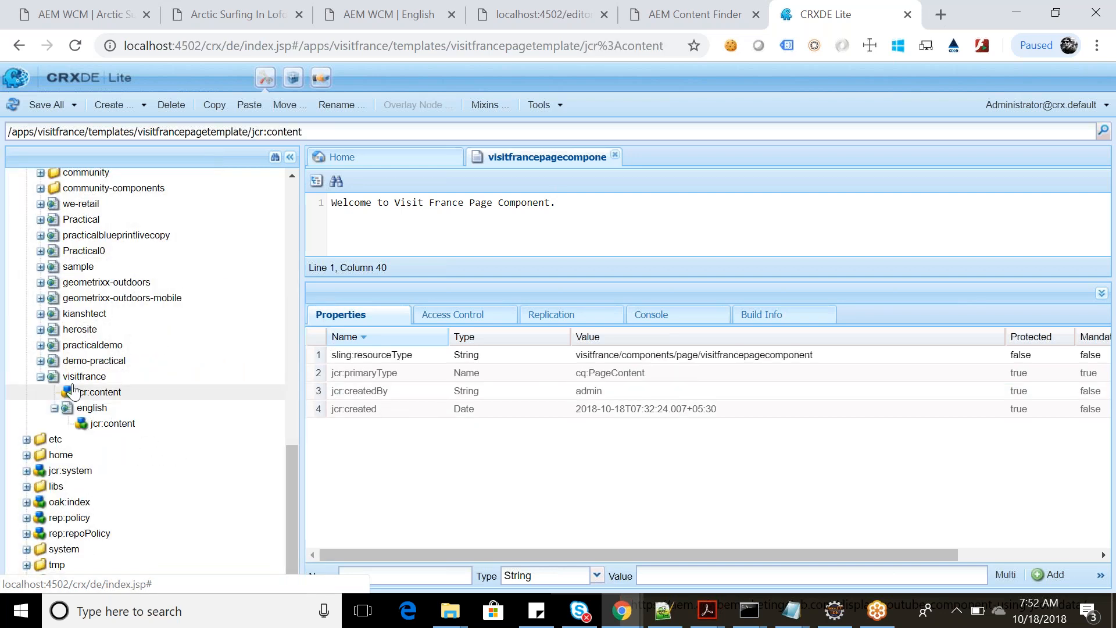
{"action": "left_click", "coordinate": [88, 393]}
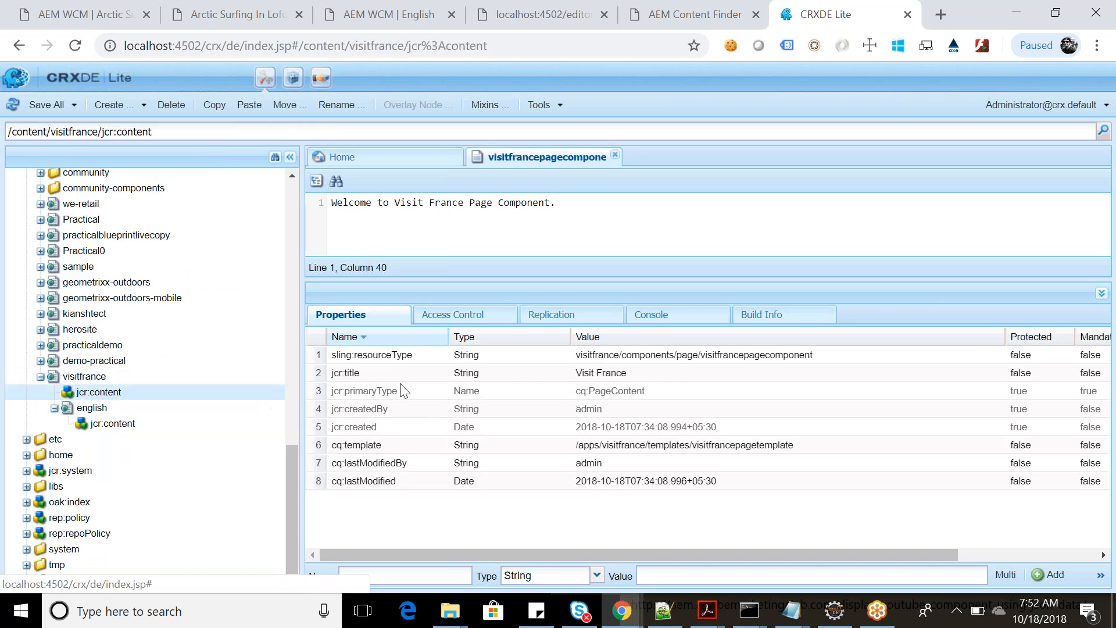
{"action": "left_click", "coordinate": [343, 448]}
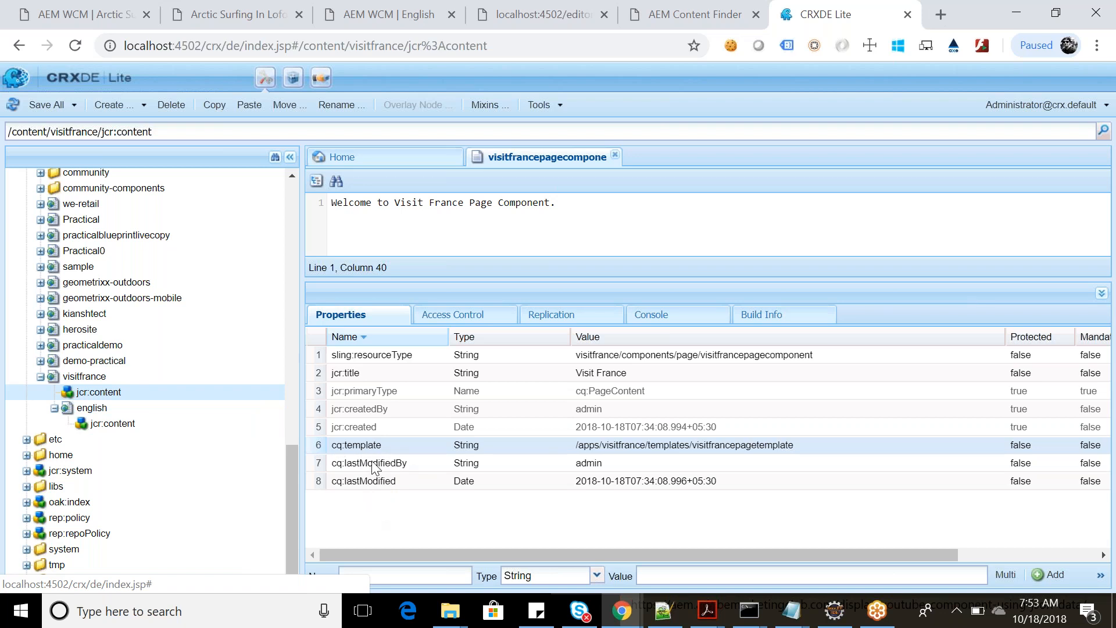
Compare the properties of visitfrancepagecomponent in the page folder, its copy under components, and visitfrancepagetemplate.
{"action": "scroll", "coordinate": [134, 308], "scroll_direction": "up", "scroll_amount": 10}
{"action": "left_click", "coordinate": [146, 316]}
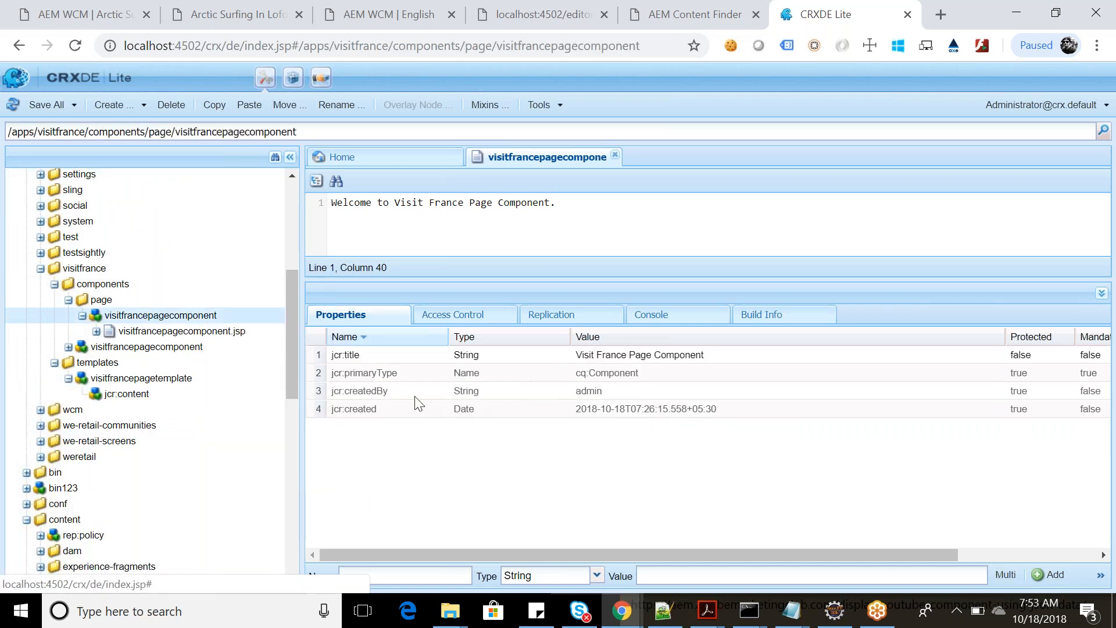
{"action": "left_click", "coordinate": [140, 347]}
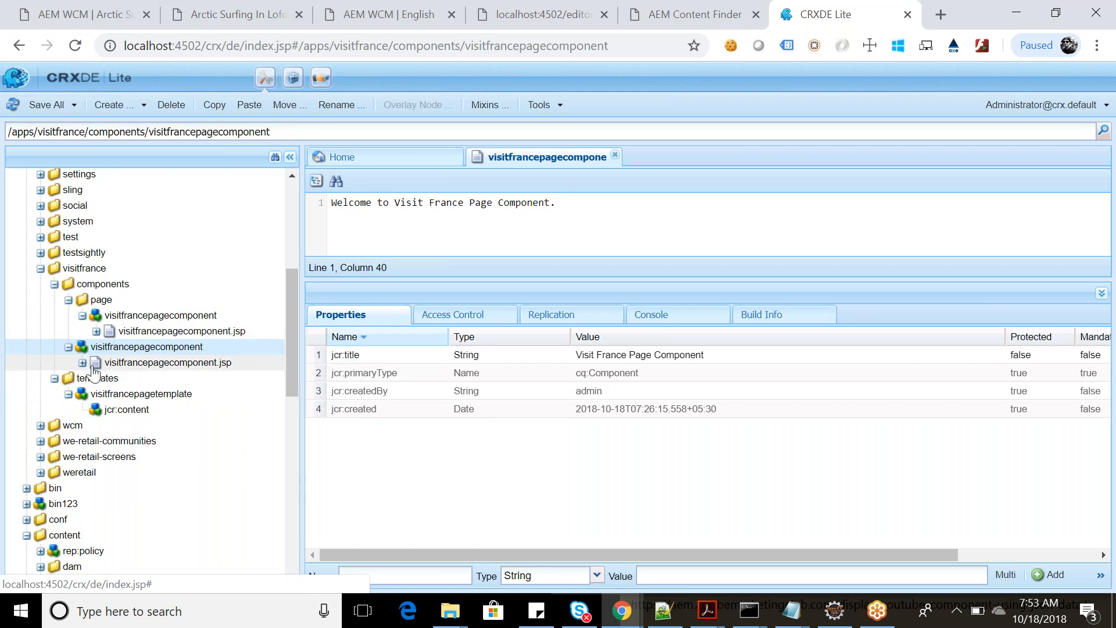
{"action": "left_click", "coordinate": [115, 399]}
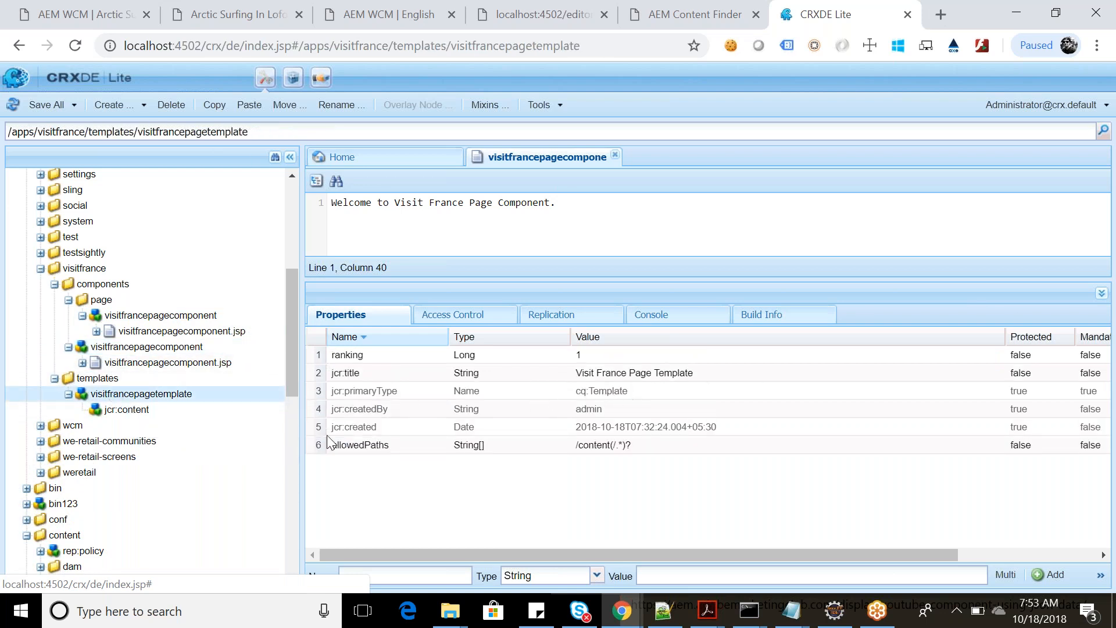
Go back from the template to the Visit France page's jcr:content node and select its cq:template reference.
{"action": "scroll", "coordinate": [145, 456], "scroll_direction": "down", "scroll_amount": 10}
{"action": "left_click", "coordinate": [87, 394]}
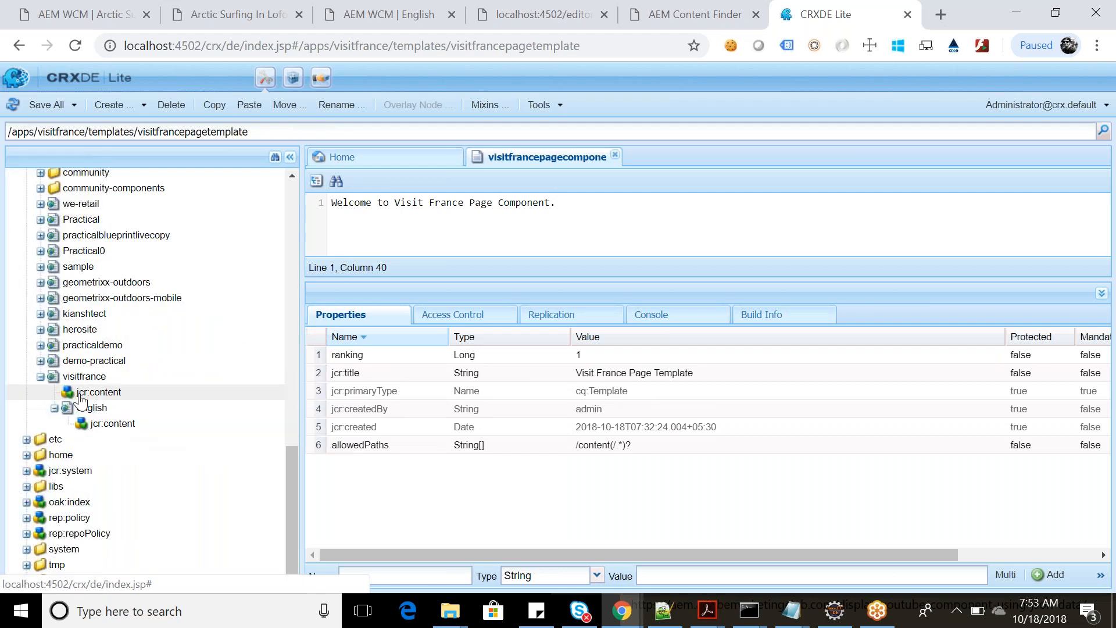
{"action": "left_click", "coordinate": [346, 449]}
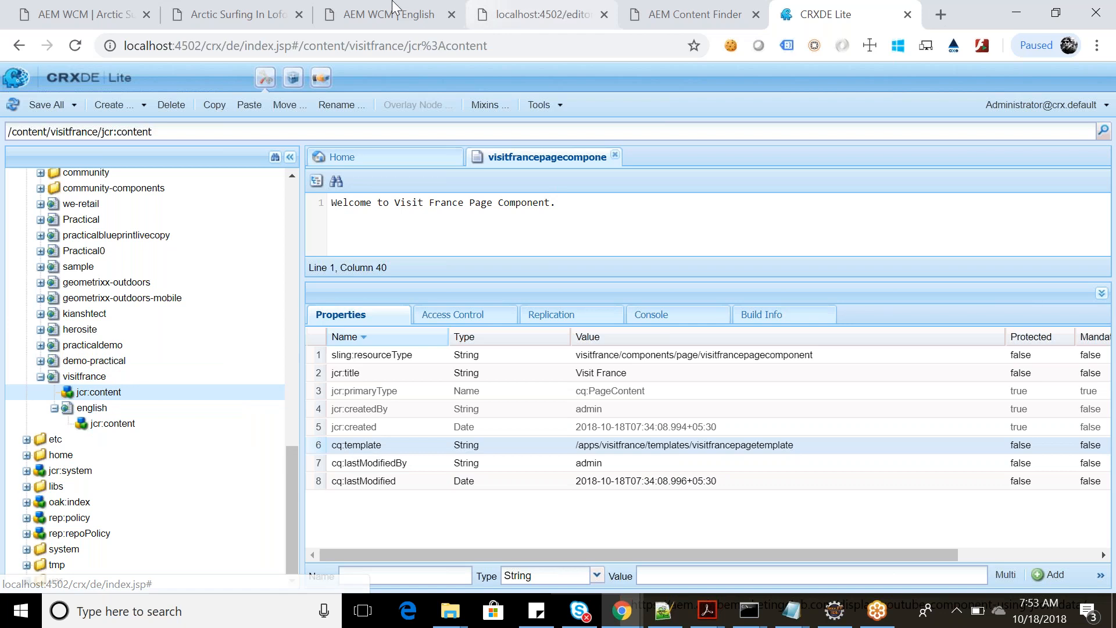
In the AEM WCM tab, open page creation under English and select Demo Practical Template, then return to the repository tree in CRXDE Lite.
{"action": "left_click", "coordinate": [388, 9]}
{"action": "left_click", "coordinate": [301, 136]}
{"action": "left_click", "coordinate": [302, 155]}
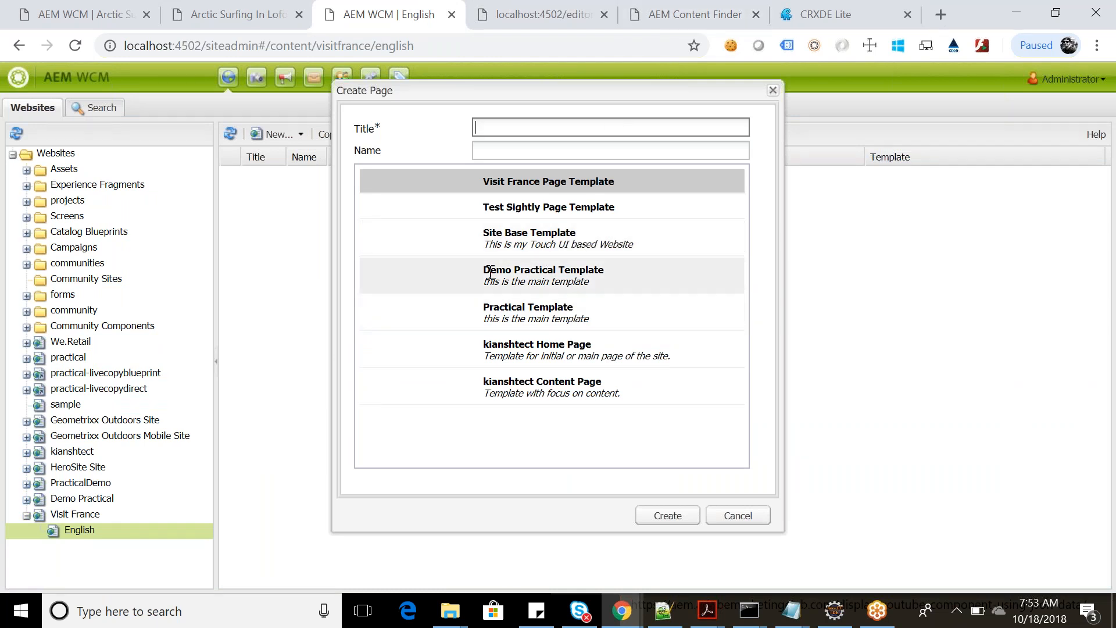
{"action": "left_click", "coordinate": [472, 273]}
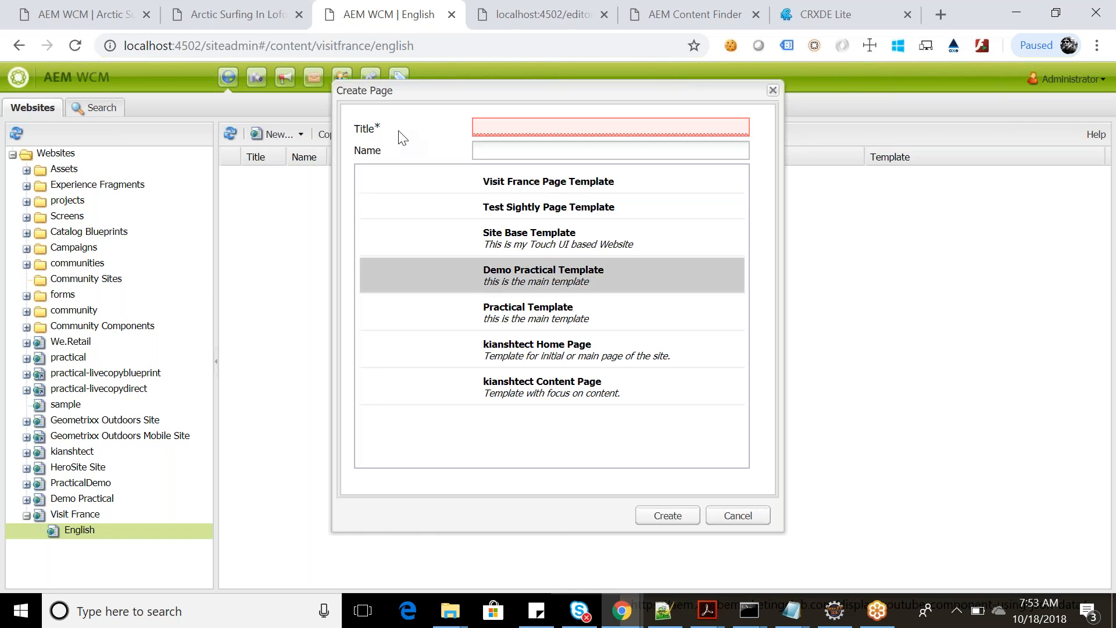
{"action": "left_click", "coordinate": [854, 8]}
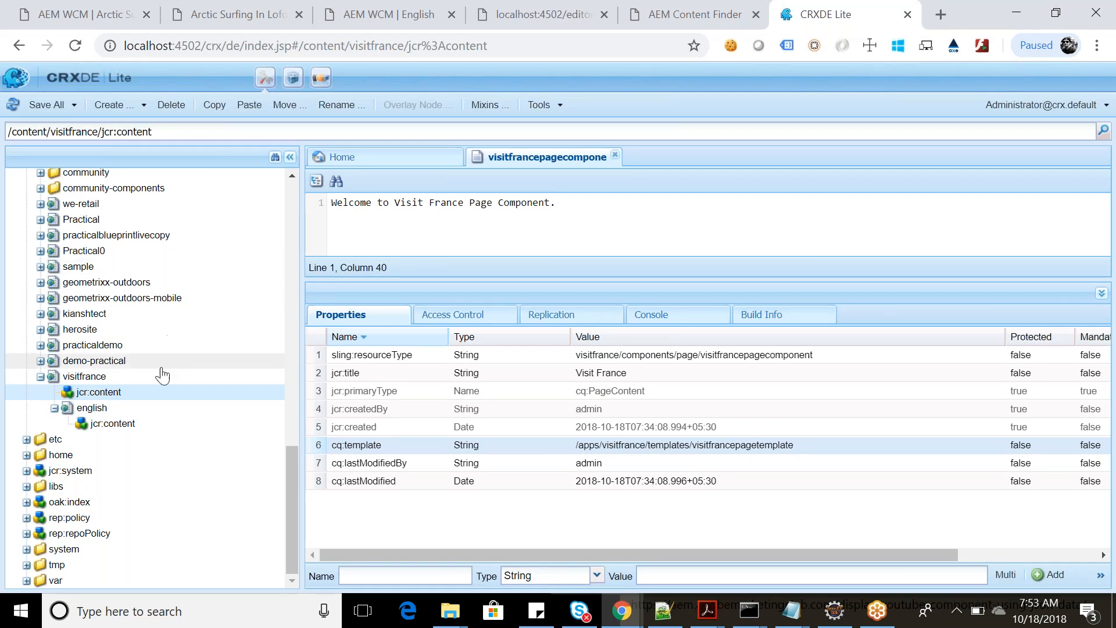
{"action": "scroll", "coordinate": [159, 373], "scroll_direction": "up", "scroll_amount": 15}
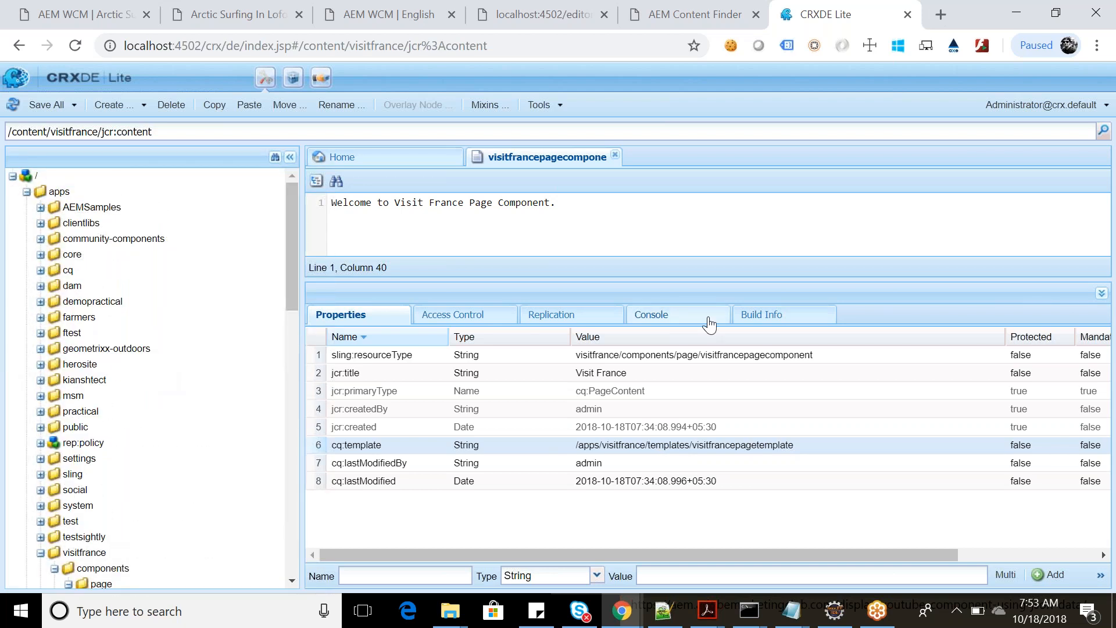
Switch to Day2_PDF.pdf and review the template properties, component properties, global.jsp and Paragraph System sections.
{"action": "key", "text": "alt+Tab"}
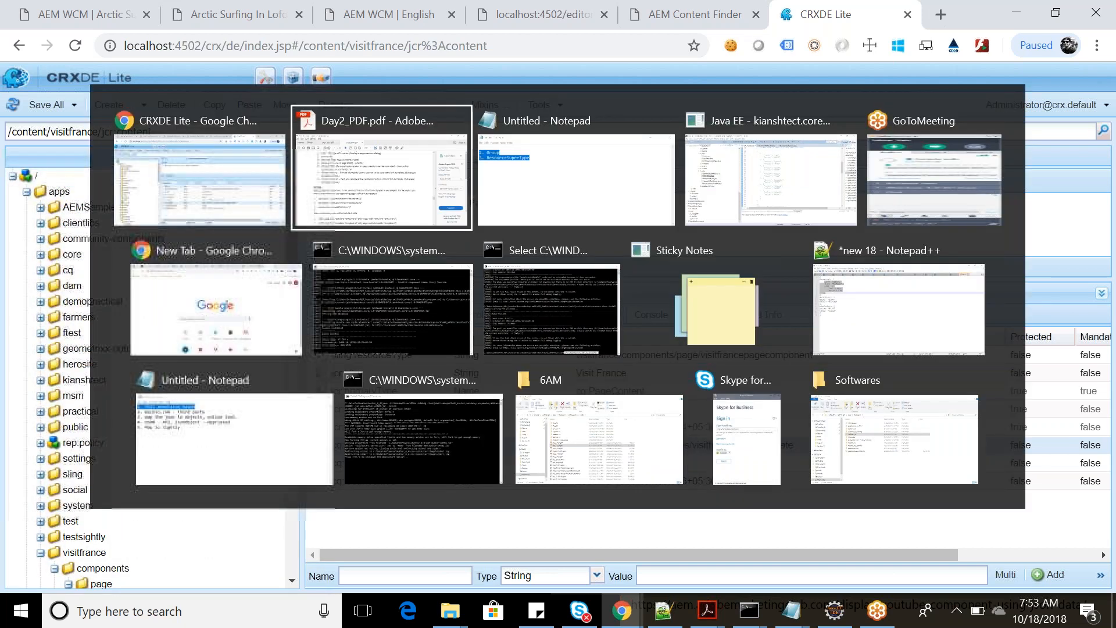
{"action": "scroll", "coordinate": [448, 348], "scroll_direction": "down", "scroll_amount": 5}
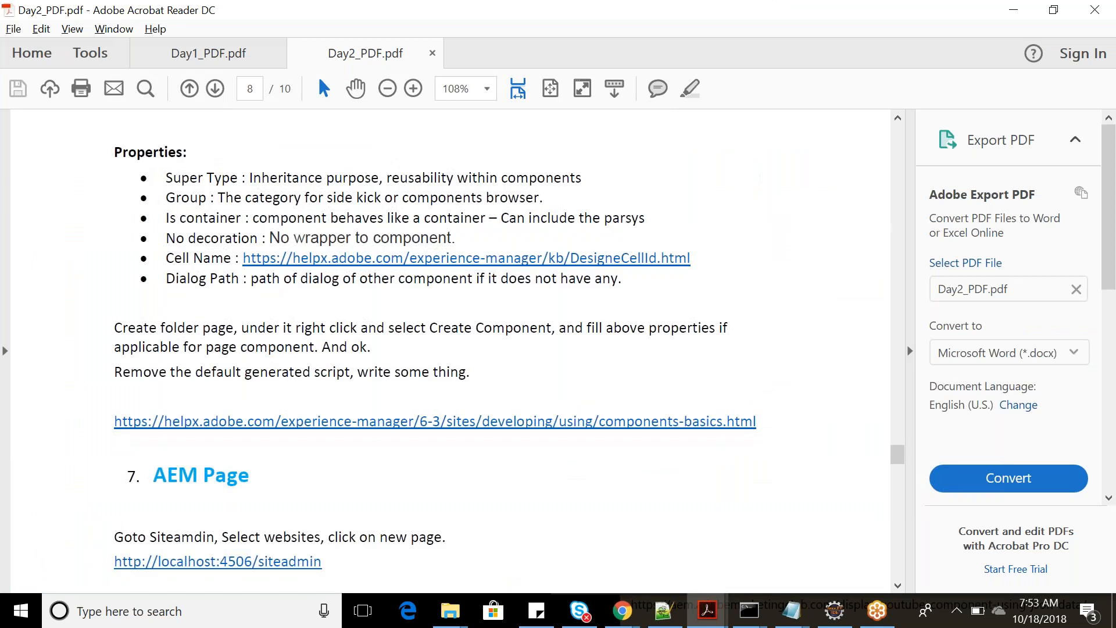
{"action": "scroll", "coordinate": [375, 389], "scroll_direction": "down", "scroll_amount": 1}
{"action": "scroll", "coordinate": [375, 401], "scroll_direction": "up", "scroll_amount": 5}
{"action": "scroll", "coordinate": [374, 407], "scroll_direction": "up", "scroll_amount": 6}
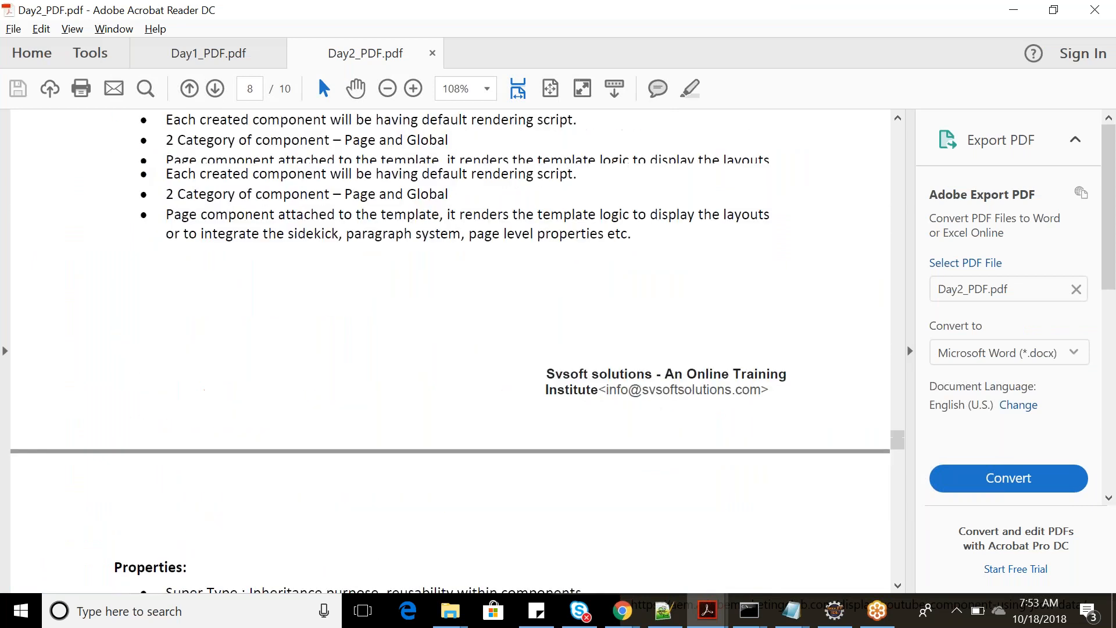
{"action": "scroll", "coordinate": [375, 407], "scroll_direction": "up", "scroll_amount": 6}
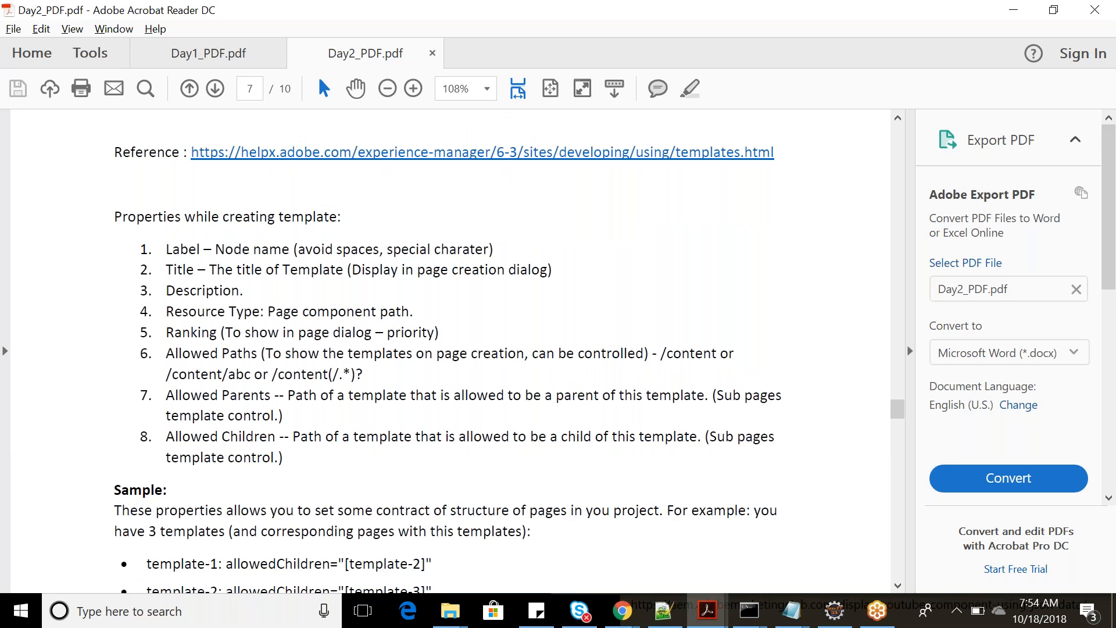
{"action": "scroll", "coordinate": [450, 349], "scroll_direction": "down", "scroll_amount": 15}
{"action": "scroll", "coordinate": [450, 349], "scroll_direction": "down", "scroll_amount": 15}
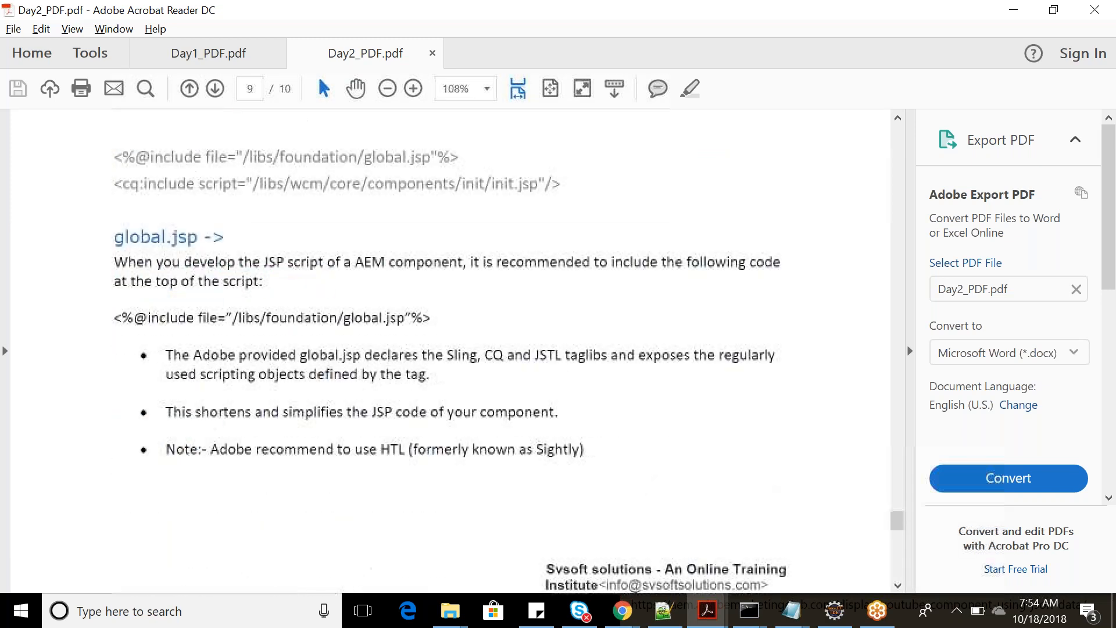
{"action": "scroll", "coordinate": [450, 349], "scroll_direction": "down", "scroll_amount": 15}
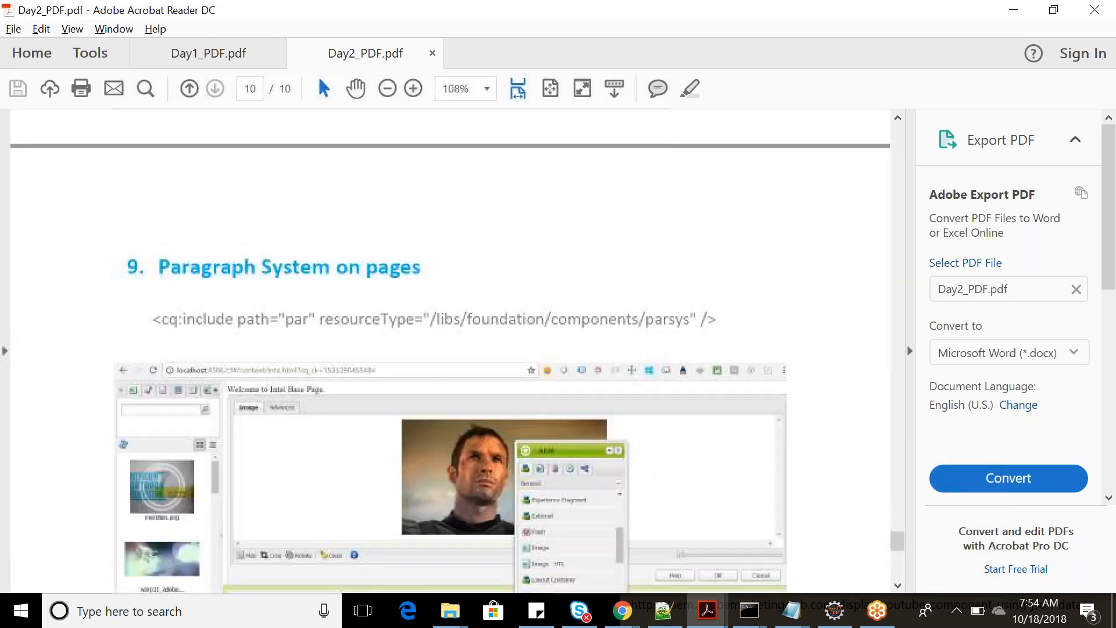
{"action": "scroll", "coordinate": [614, 266], "scroll_direction": "down", "scroll_amount": 2}
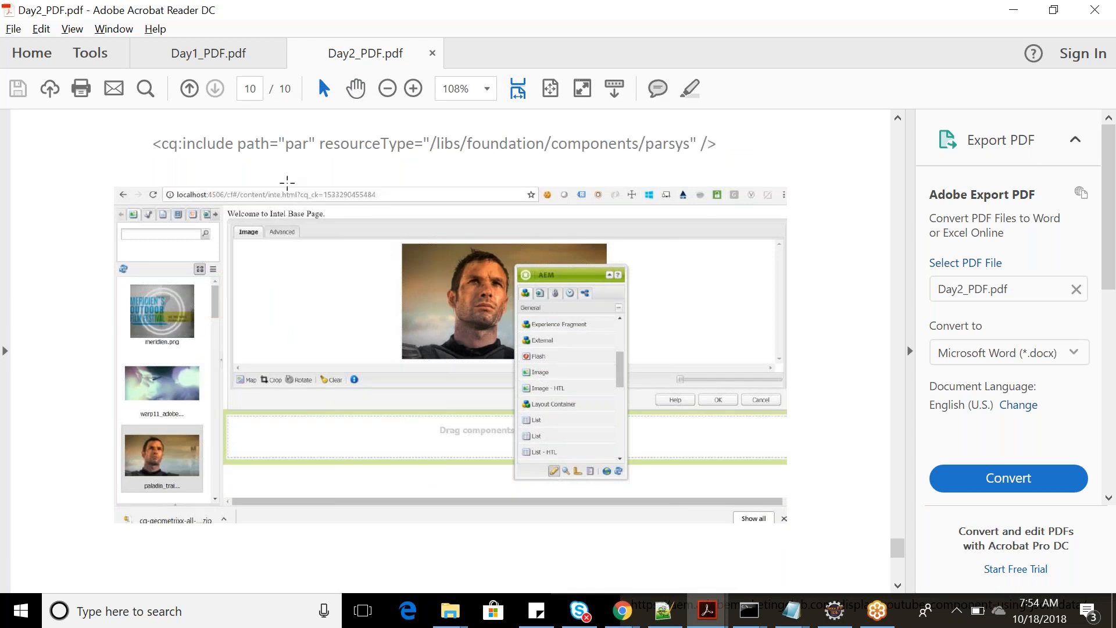
In the Side Kick on pages section of Day2_PDF.pdf, copy the global.jsp and init.jsp include lines.
{"action": "left_click_drag", "start_coordinate": [154, 143], "coordinate": [717, 140]}
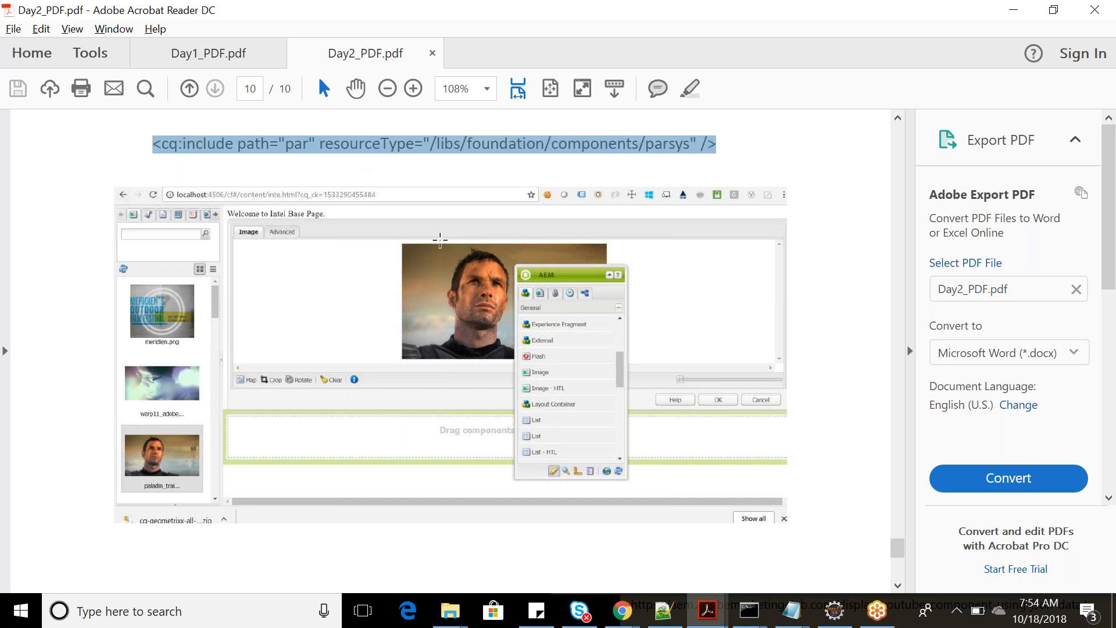
{"action": "scroll", "coordinate": [440, 239], "scroll_direction": "up", "scroll_amount": 5}
{"action": "scroll", "coordinate": [439, 239], "scroll_direction": "up", "scroll_amount": 7}
{"action": "scroll", "coordinate": [567, 281], "scroll_direction": "up", "scroll_amount": 2}
{"action": "left_click_drag", "start_coordinate": [564, 284], "coordinate": [124, 259]}
{"action": "key", "text": "ctrl+c"}
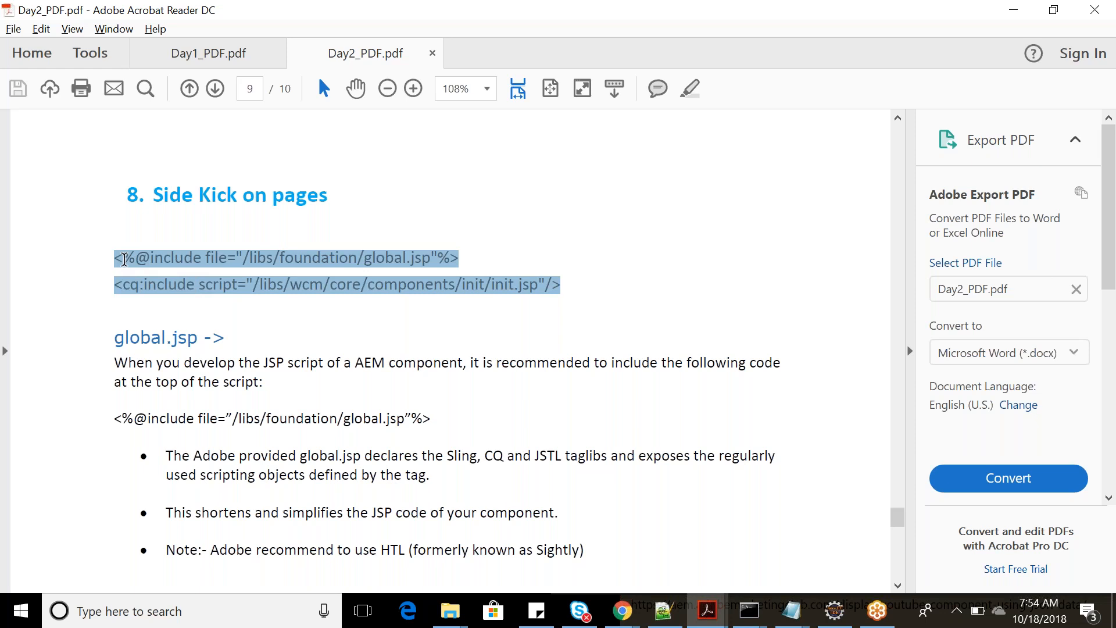
Switch to CRXDE Lite and paste the copied global.jsp and init.jsp includes below the welcome text in the visitfrancepagecomponent script.
{"action": "key", "text": "alt+Tab"}
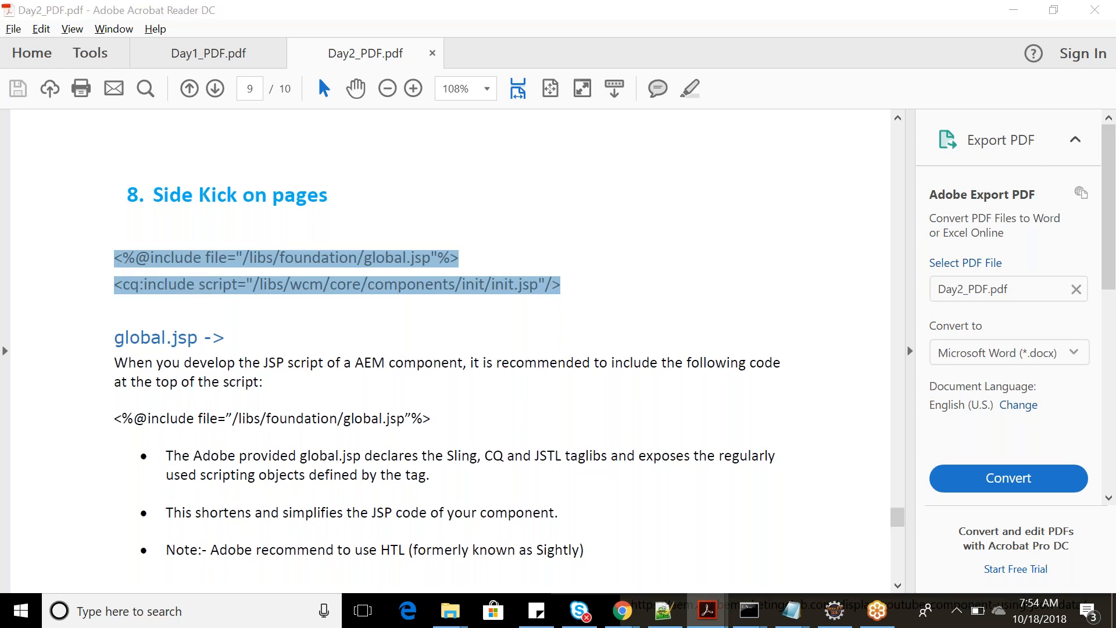
{"action": "key", "text": "alt+Tab"}
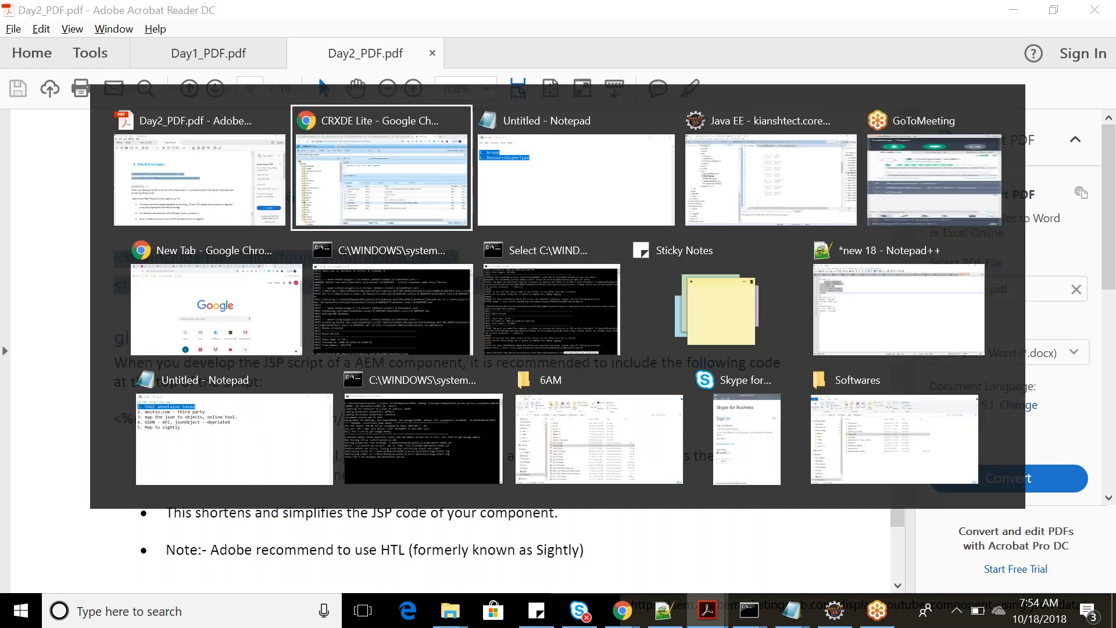
{"action": "left_click_drag", "start_coordinate": [546, 338], "coordinate": [572, 252]}
{"action": "left_click", "coordinate": [594, 243]}
{"action": "left_click_drag", "start_coordinate": [492, 277], "coordinate": [518, 404]}
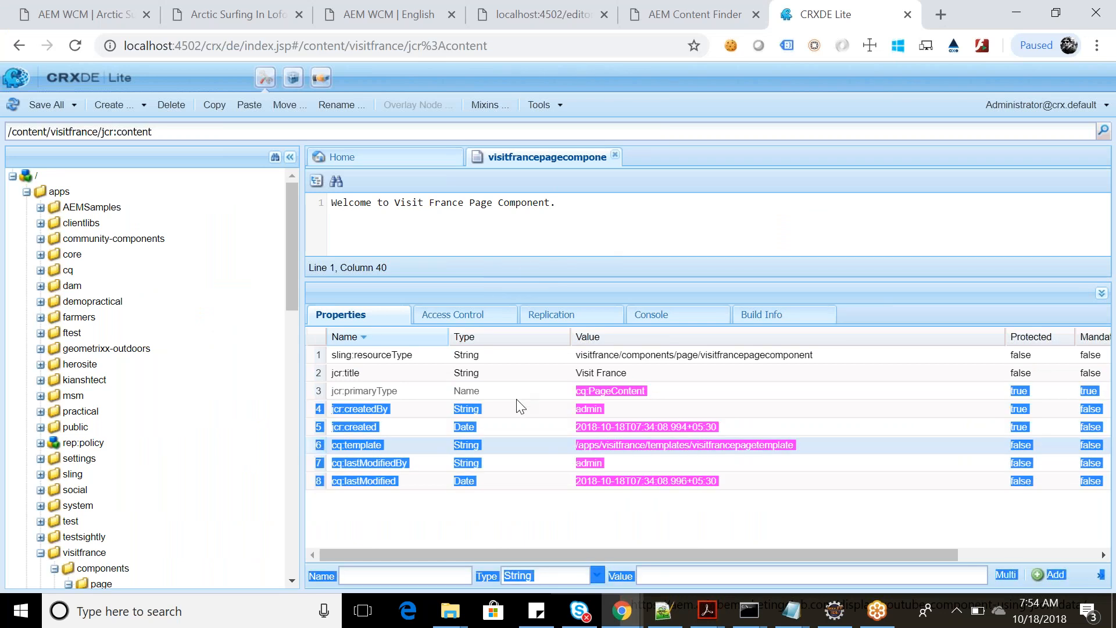
{"action": "left_click", "coordinate": [473, 229]}
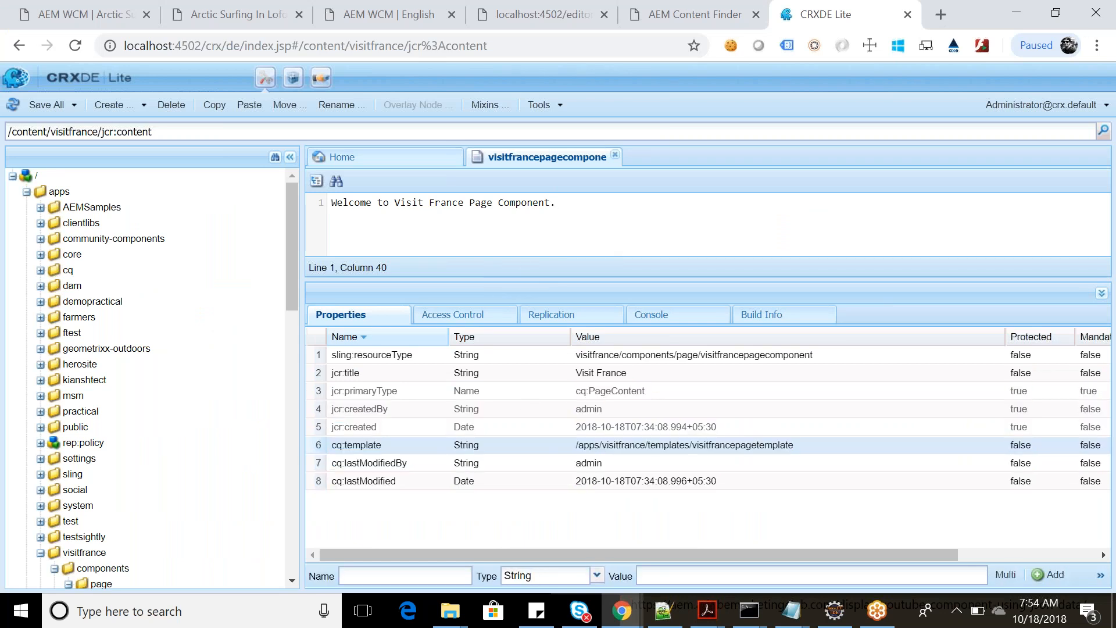
{"action": "key", "text": "Return"}
{"action": "key", "text": "ctrl+v"}
{"action": "left_click", "coordinate": [609, 213]}
{"action": "key", "text": "Return"}
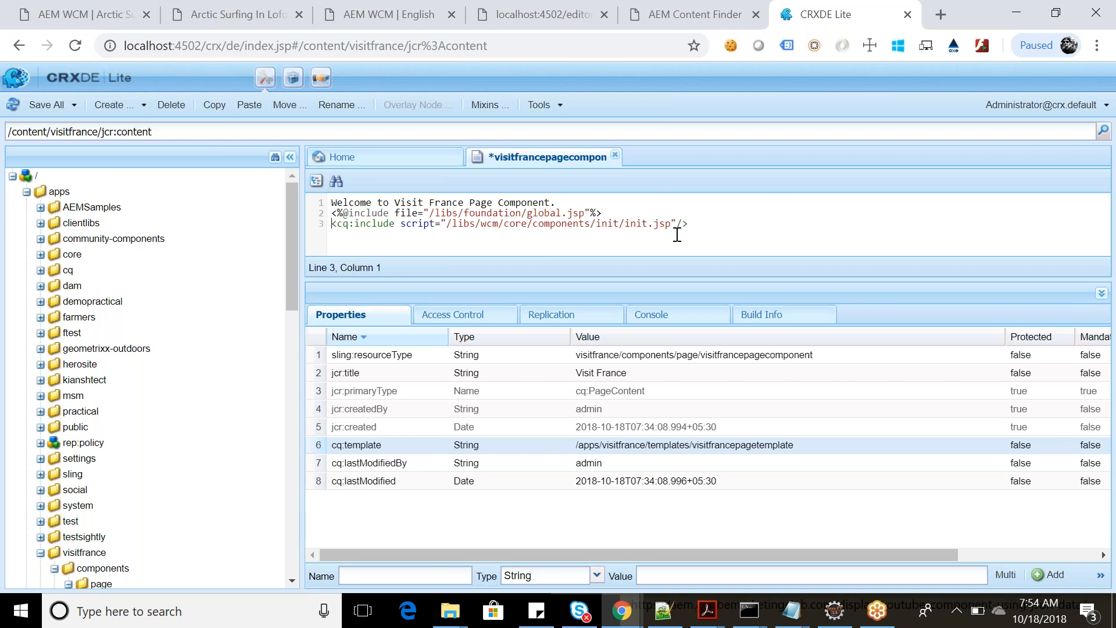
Save the visitfrancepagecomponent script and enlarge the code editor area.
{"action": "left_click_drag", "start_coordinate": [333, 212], "coordinate": [685, 225]}
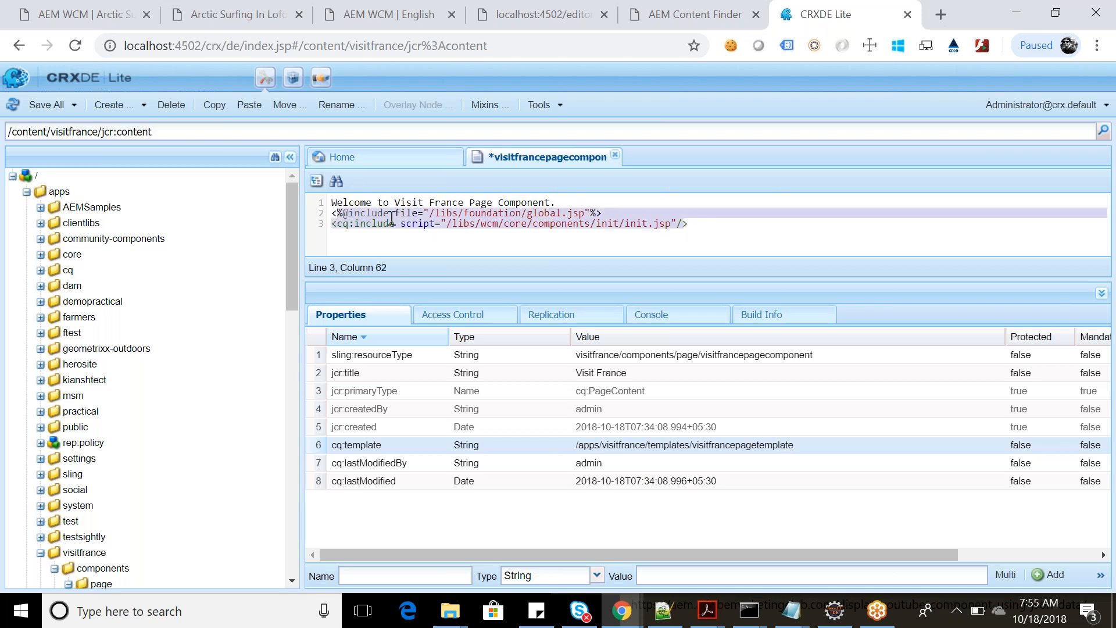
{"action": "left_click", "coordinate": [730, 223]}
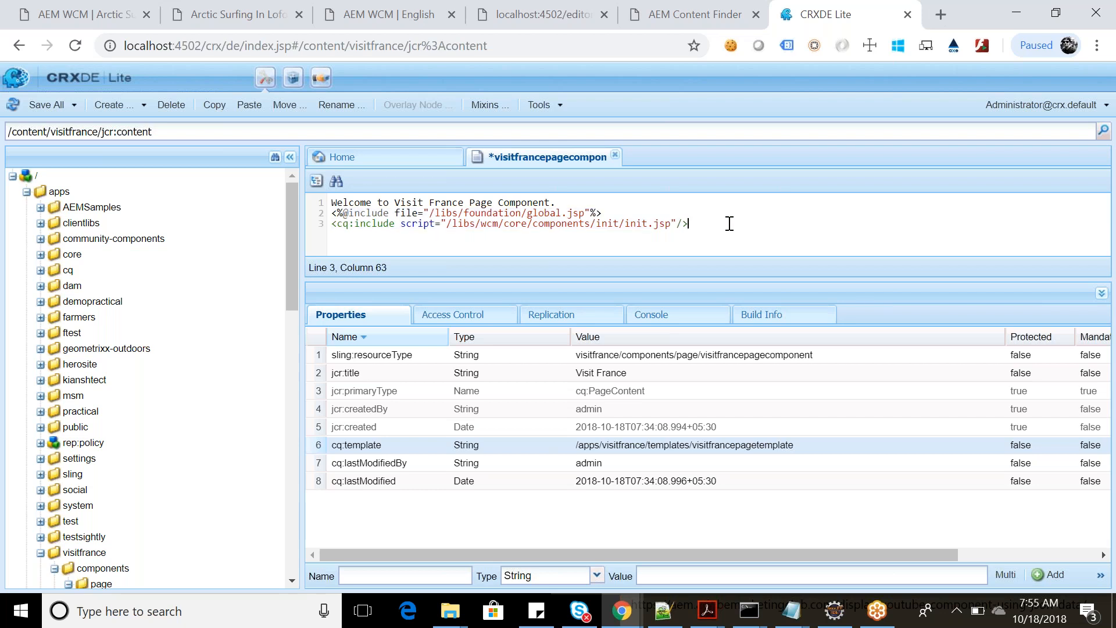
{"action": "key", "text": "ctrl+s"}
{"action": "left_click_drag", "start_coordinate": [471, 278], "coordinate": [472, 367]}
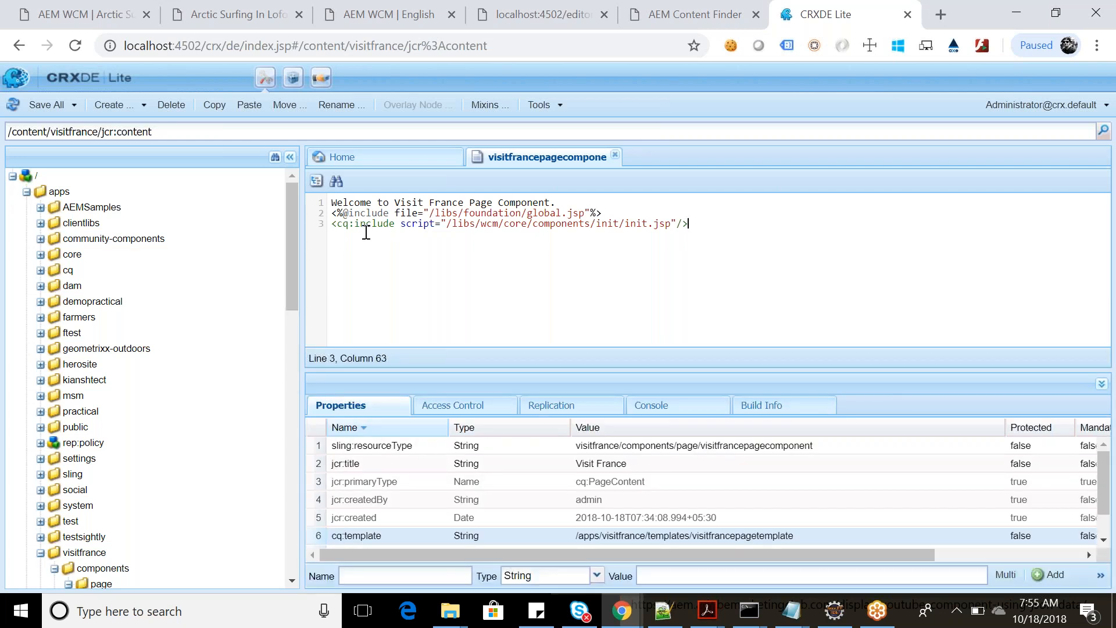
{"action": "left_click", "coordinate": [458, 226]}
Open the Visit France page in the classic UI at localhost:4502/cf#/content/visitfrance.html and move the sidekick closer to the page content.
{"action": "left_click", "coordinate": [577, 8]}
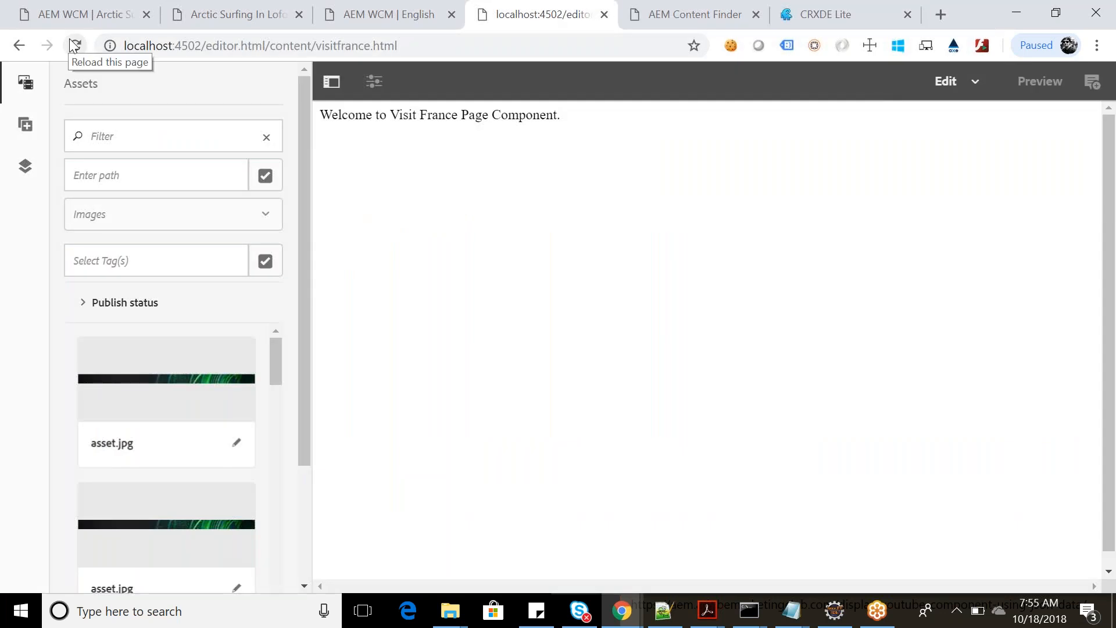
{"action": "left_click_drag", "start_coordinate": [207, 46], "coordinate": [268, 45]}
{"action": "type", "text": "cf#"}
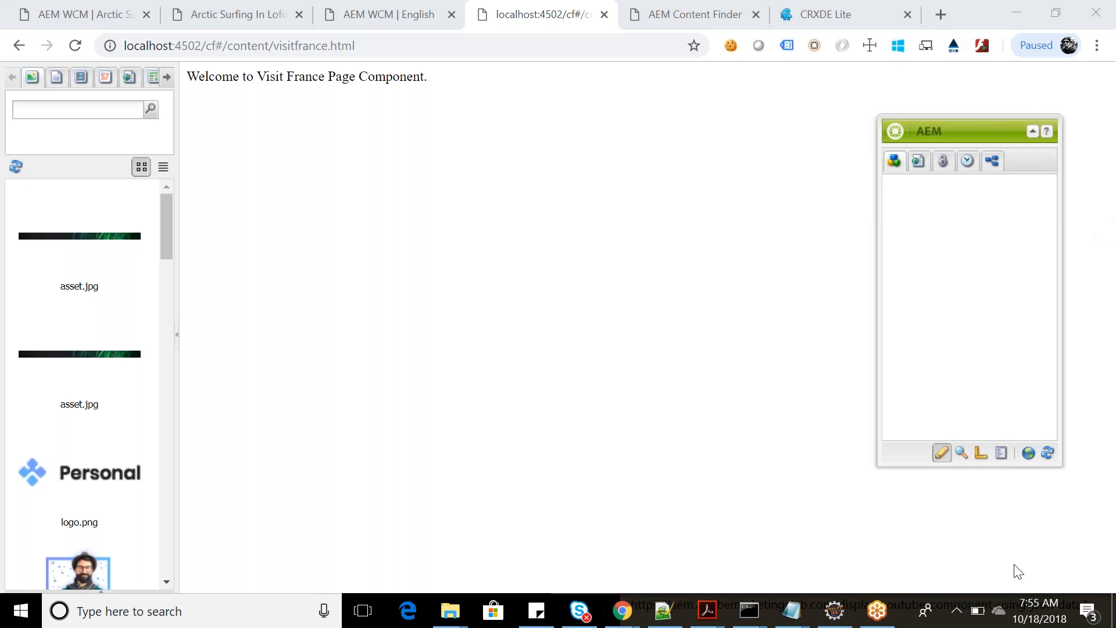
{"action": "left_click_drag", "start_coordinate": [988, 127], "coordinate": [745, 123]}
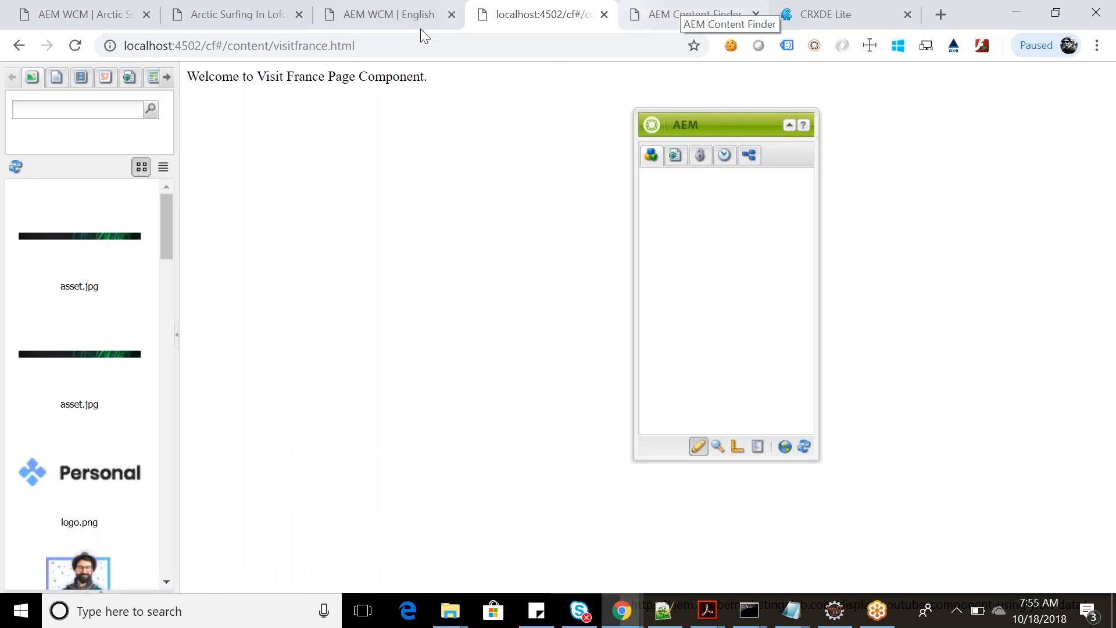
Open the Visit France page in a new browser tab using localhost:4502/editor.html/content/visitfrance.html.
{"action": "left_click", "coordinate": [367, 39]}
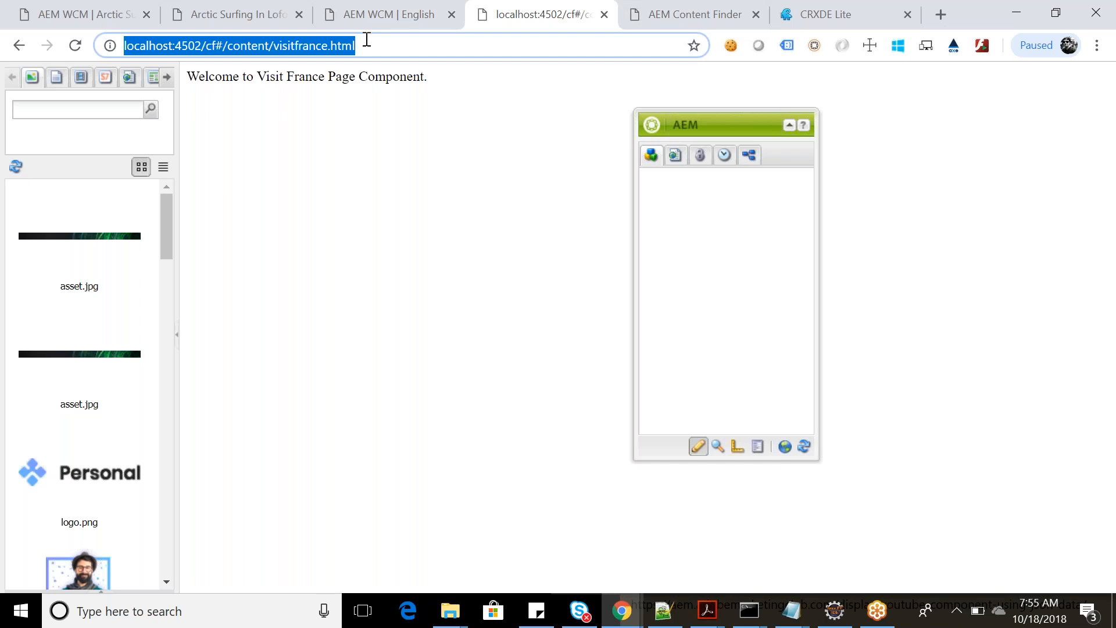
{"action": "key", "text": "ctrl+c"}
{"action": "key", "text": "ctrl+t"}
{"action": "key", "text": "ctrl+v"}
{"action": "left_click_drag", "start_coordinate": [255, 49], "coordinate": [268, 49]}
{"action": "key", "text": "BackSpace"}
{"action": "key", "text": "BackSpace"}
{"action": "type", "text": "editor.html"}
{"action": "key", "text": "Return"}
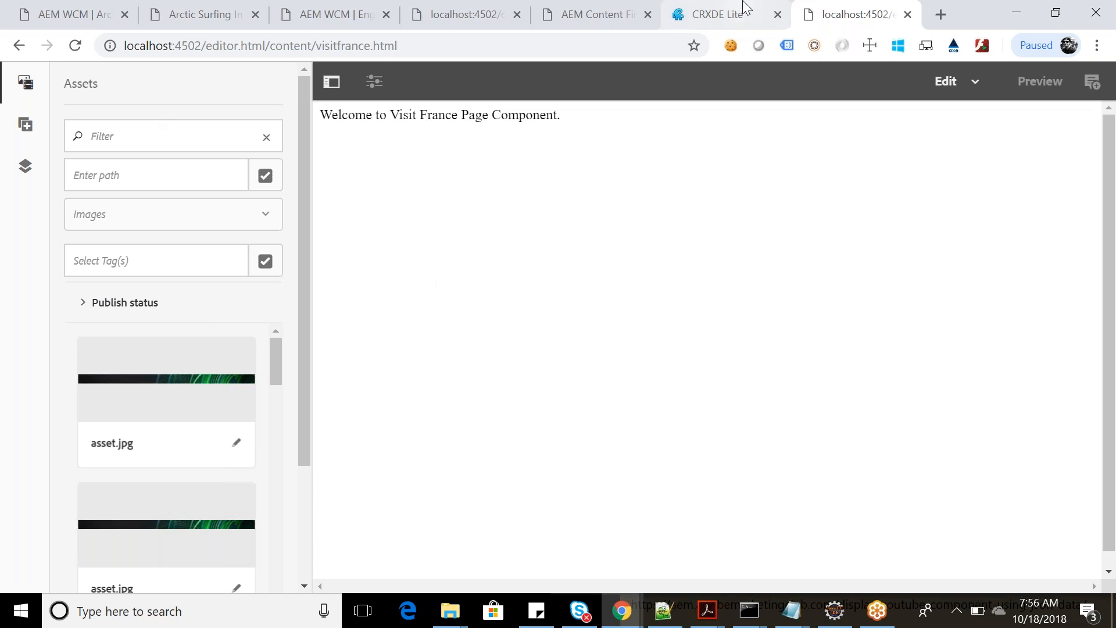
Close the duplicate AEM Content Finder tab and place the touch UI editor tab beside the classic UI tab.
{"action": "left_click", "coordinate": [580, 8]}
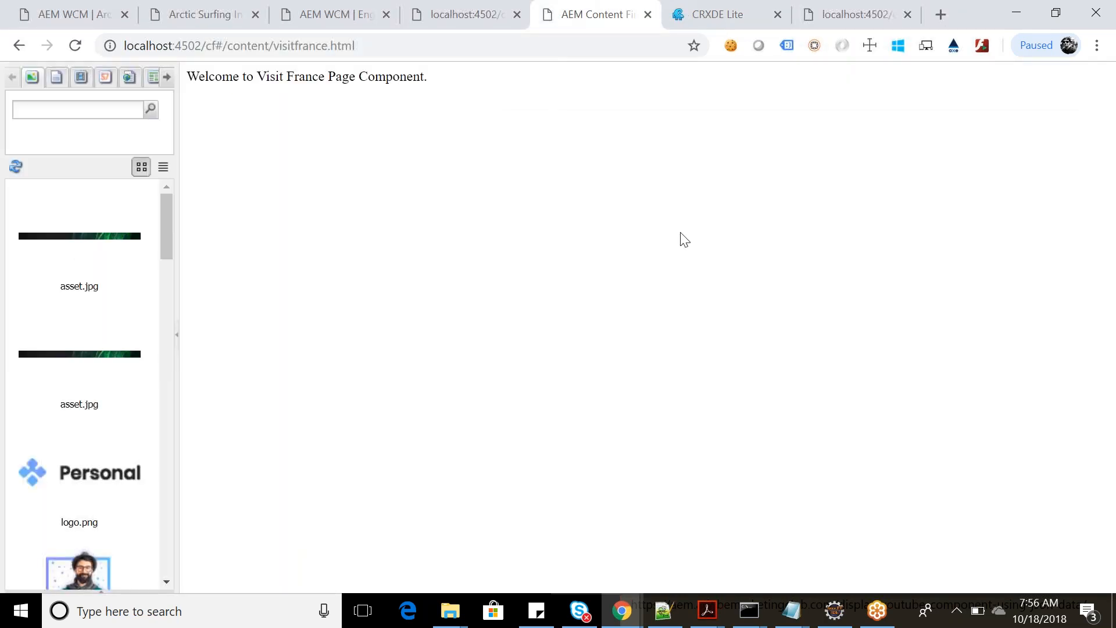
{"action": "left_click", "coordinate": [459, 14]}
{"action": "left_click", "coordinate": [648, 16]}
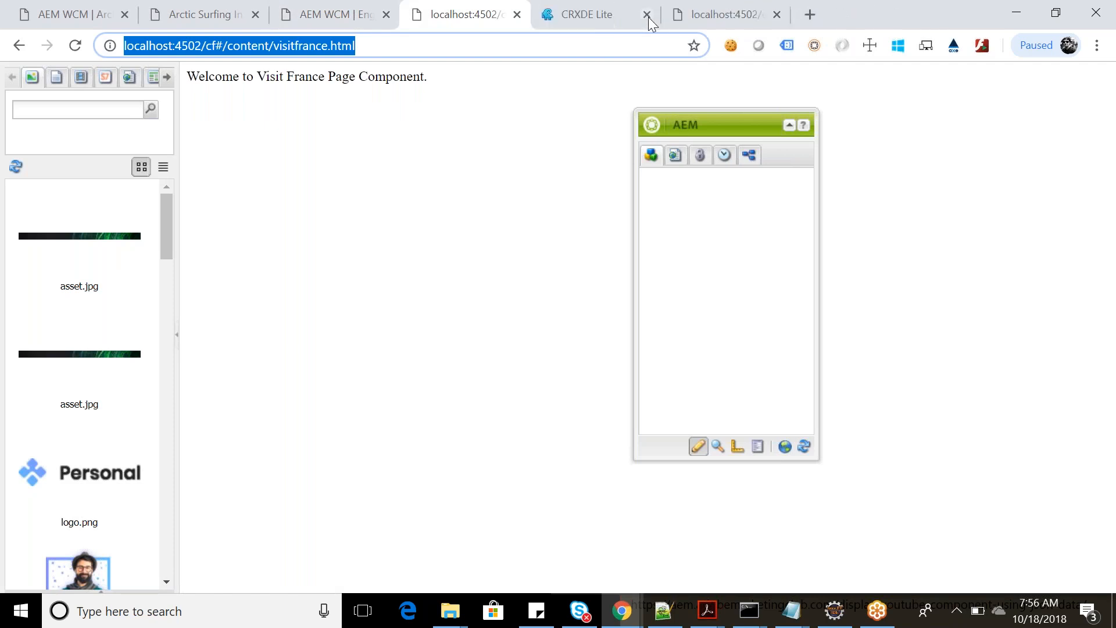
{"action": "left_click_drag", "start_coordinate": [712, 10], "coordinate": [583, 7]}
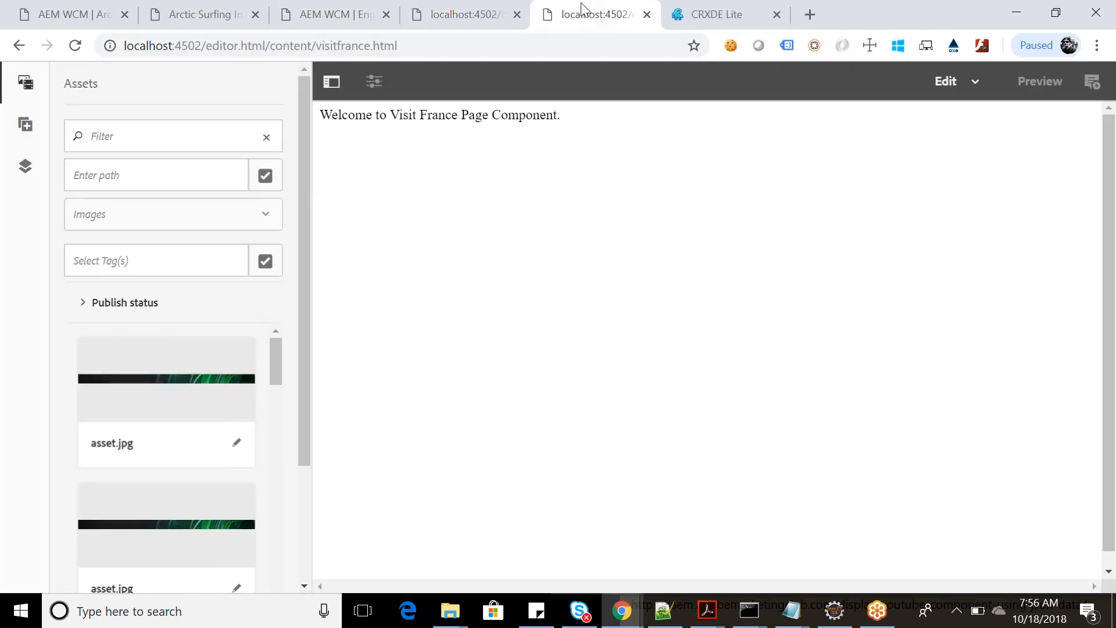
Compare the Components list in the touch UI editor with the sidekick on the classic Visit France page, including its design mode.
{"action": "left_click", "coordinate": [23, 125]}
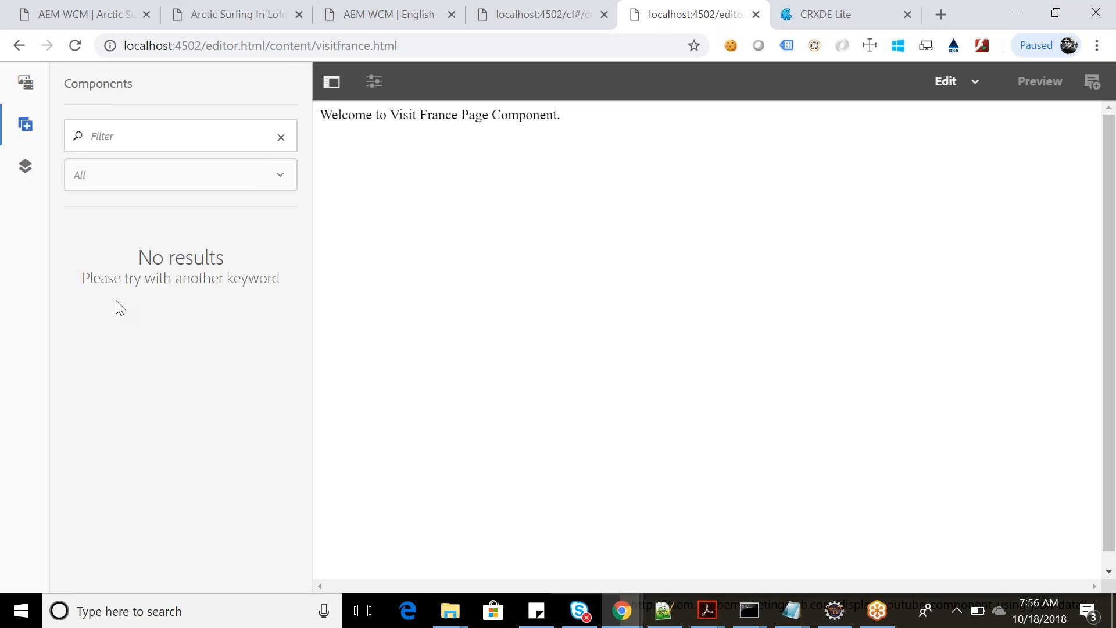
{"action": "left_click", "coordinate": [530, 7]}
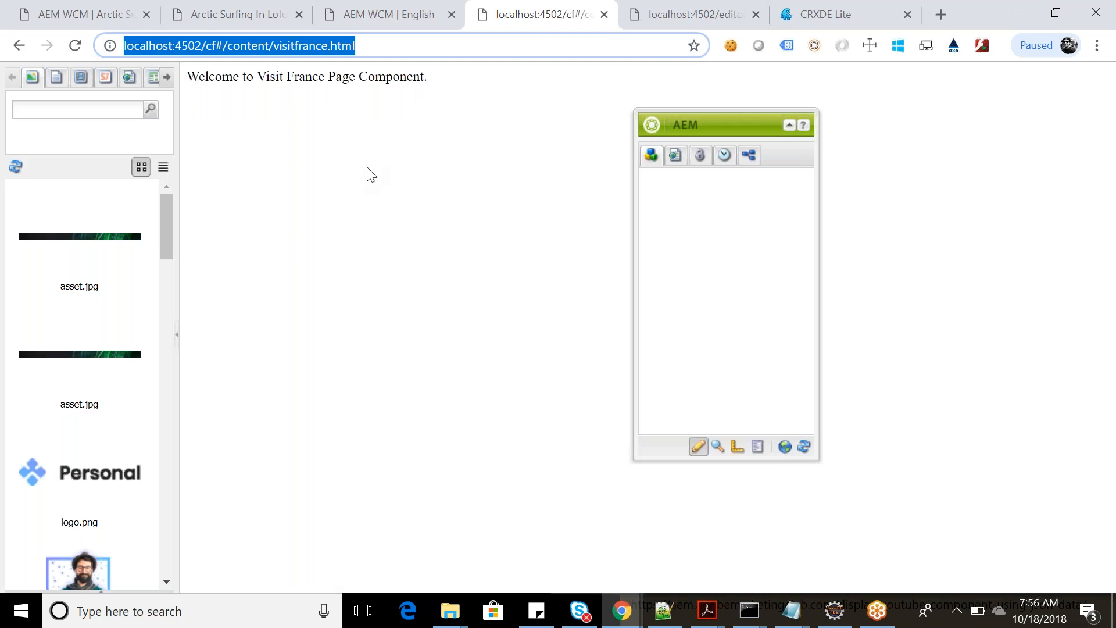
{"action": "left_click", "coordinate": [325, 227]}
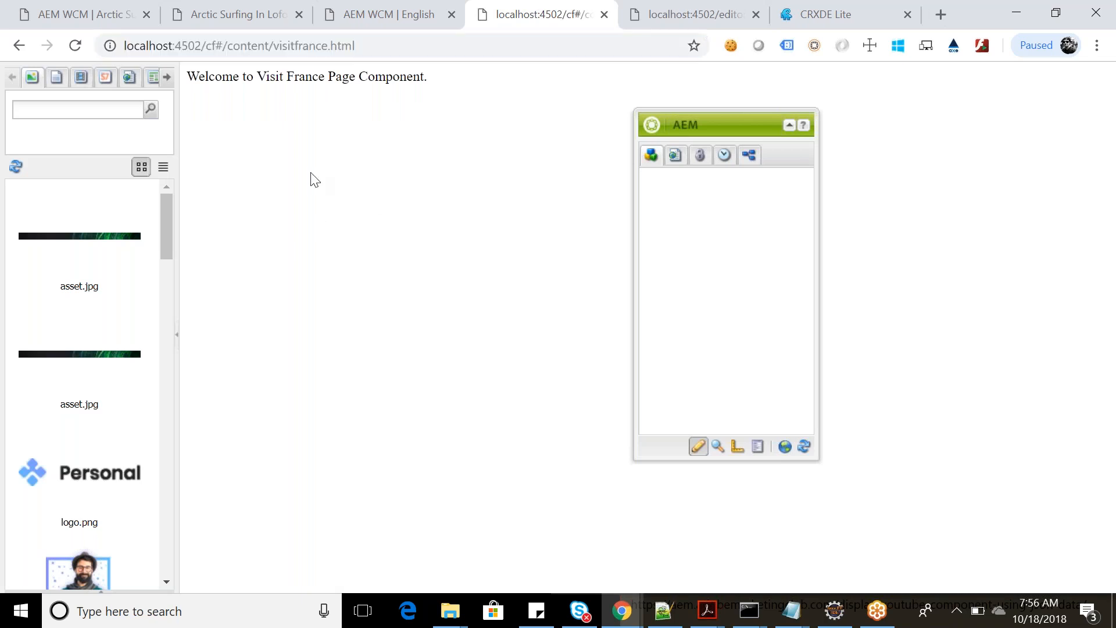
{"action": "left_click_drag", "start_coordinate": [729, 123], "coordinate": [653, 122]}
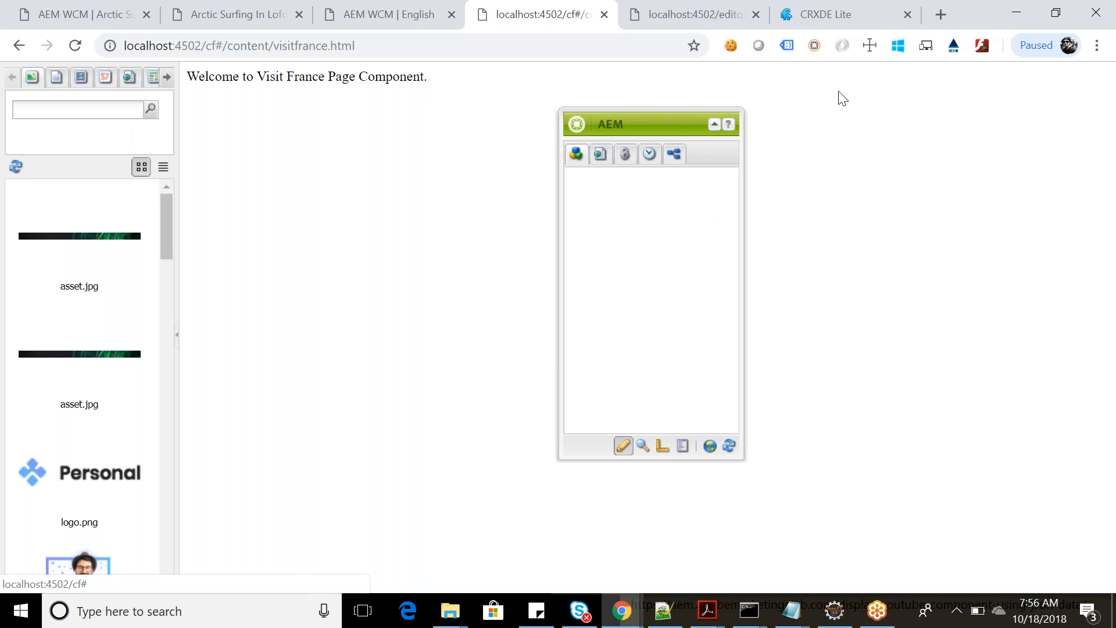
{"action": "left_click", "coordinate": [663, 446]}
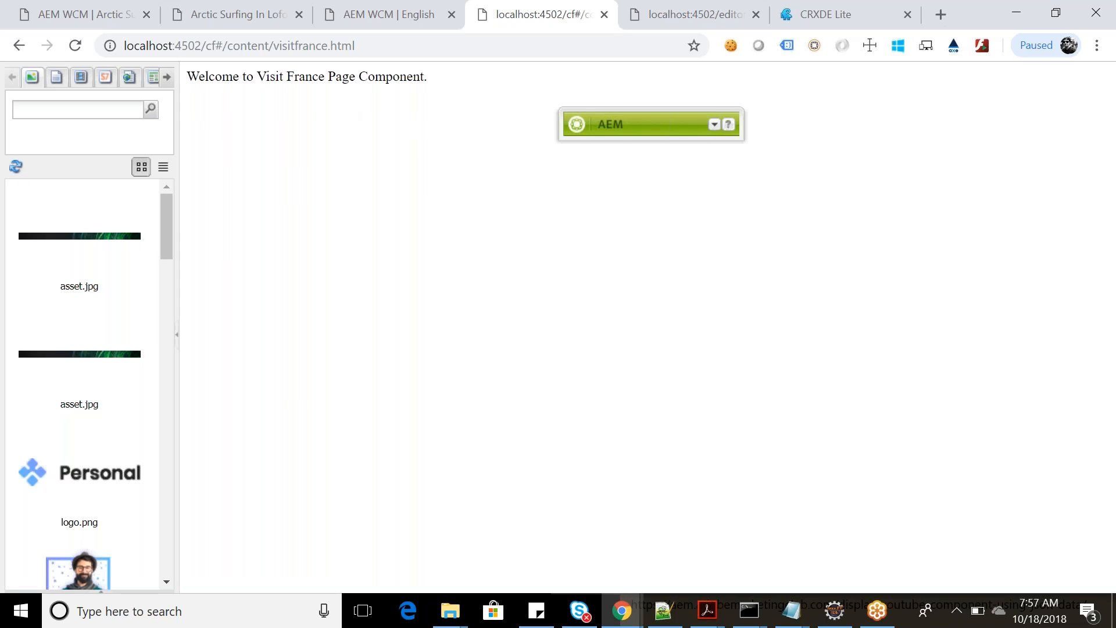
{"action": "left_click", "coordinate": [714, 125]}
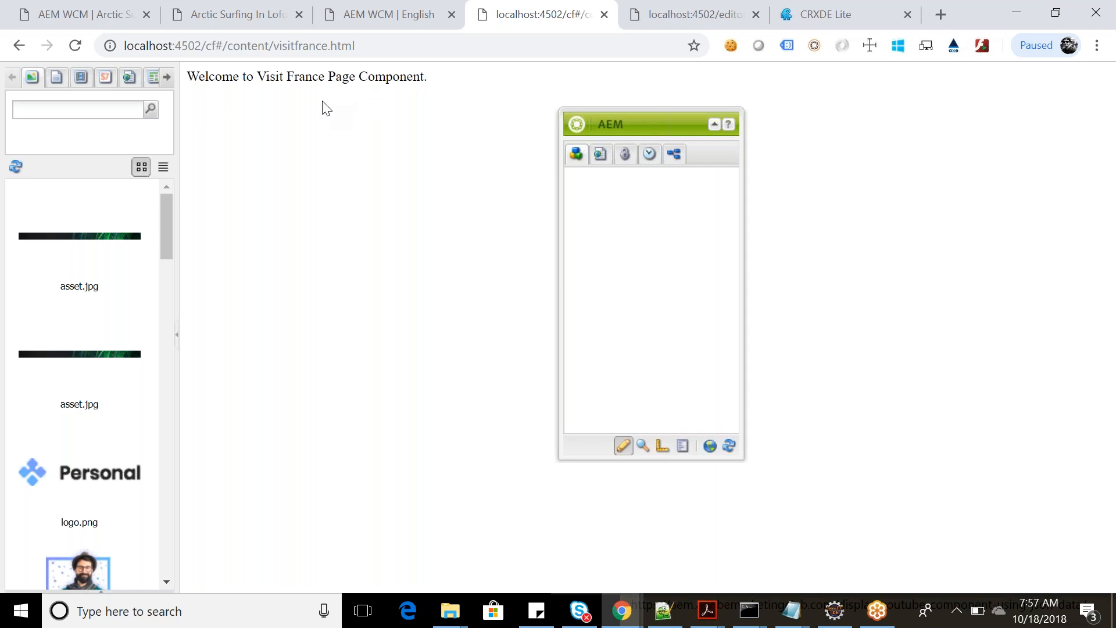
Return to CRXDE Lite and examine the global.jsp path and the cq:include tag in the visitfrancepagecomponent script.
{"action": "left_click", "coordinate": [830, 7]}
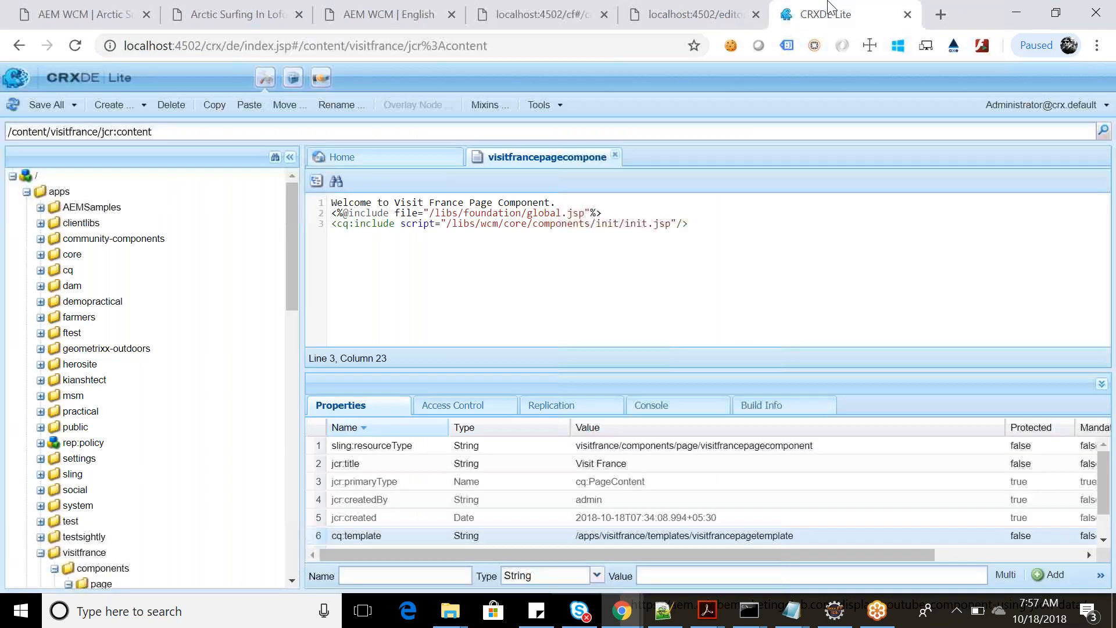
{"action": "left_click_drag", "start_coordinate": [584, 213], "coordinate": [534, 217]}
{"action": "left_click", "coordinate": [353, 226]}
{"action": "left_click_drag", "start_coordinate": [353, 227], "coordinate": [373, 227]}
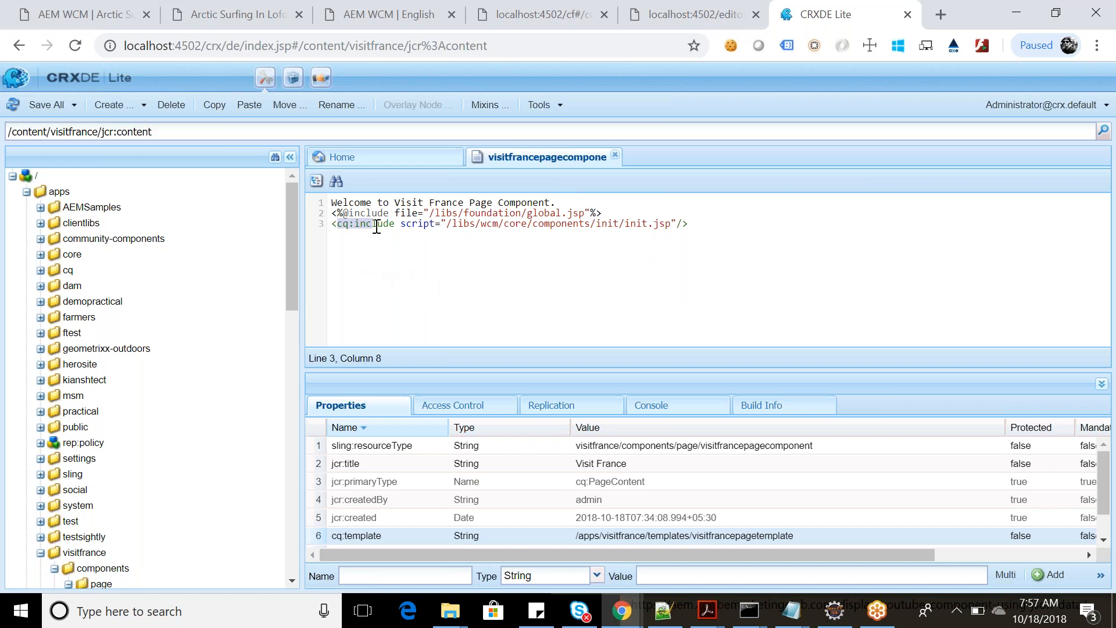
Remove the global.jsp include line from the script, restore it and save the file.
{"action": "left_click_drag", "start_coordinate": [620, 213], "coordinate": [330, 213]}
{"action": "key", "text": "Delete"}
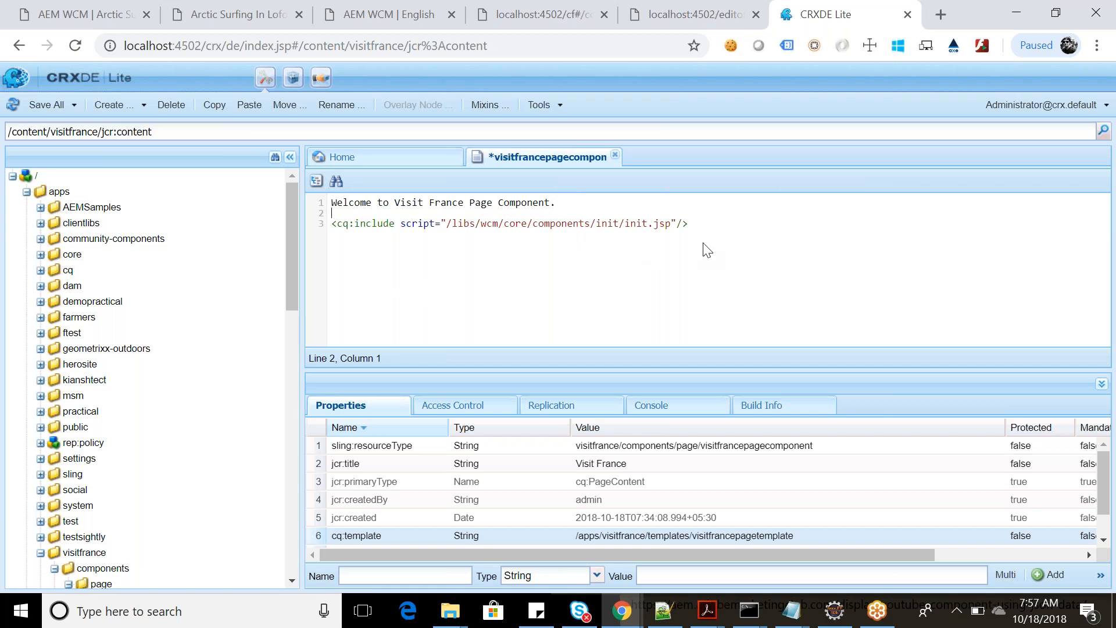
{"action": "key", "text": "ctrl+v"}
{"action": "key", "text": "ctrl+s"}
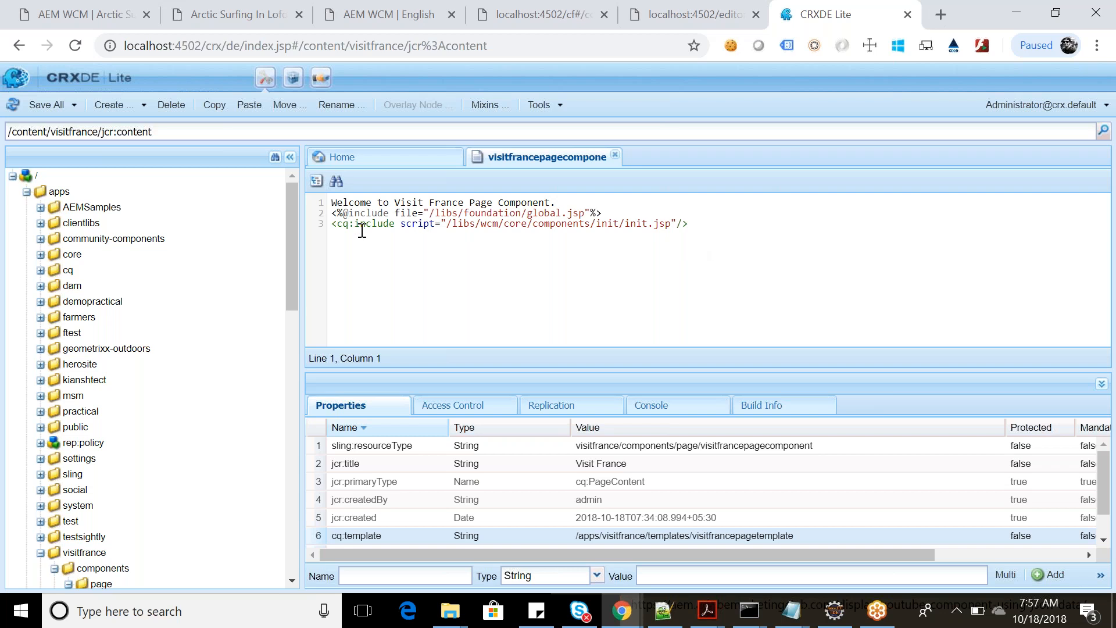
Copy the path /libs/foundation/global.jsp from the include line and go to that node in the repository.
{"action": "double_click", "coordinate": [340, 224]}
{"action": "left_click_drag", "start_coordinate": [357, 228], "coordinate": [393, 228]}
{"action": "left_click_drag", "start_coordinate": [583, 213], "coordinate": [431, 215]}
{"action": "key", "text": "ctrl+c"}
{"action": "left_click", "coordinate": [185, 127]}
{"action": "key", "text": "ctrl+a"}
{"action": "key", "text": "ctrl+v"}
{"action": "key", "text": "Return"}
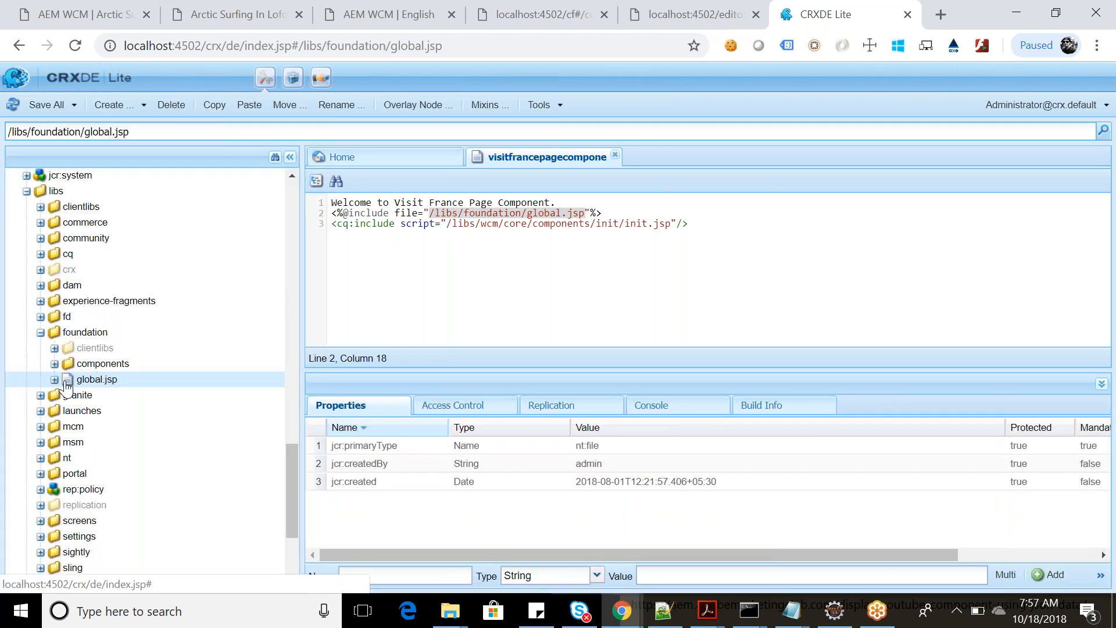
Open global.jsp, examine its sling, cq and JSTL taglib declarations, and close the file.
{"action": "double_click", "coordinate": [67, 381]}
{"action": "scroll", "coordinate": [450, 282], "scroll_direction": "down", "scroll_amount": 10}
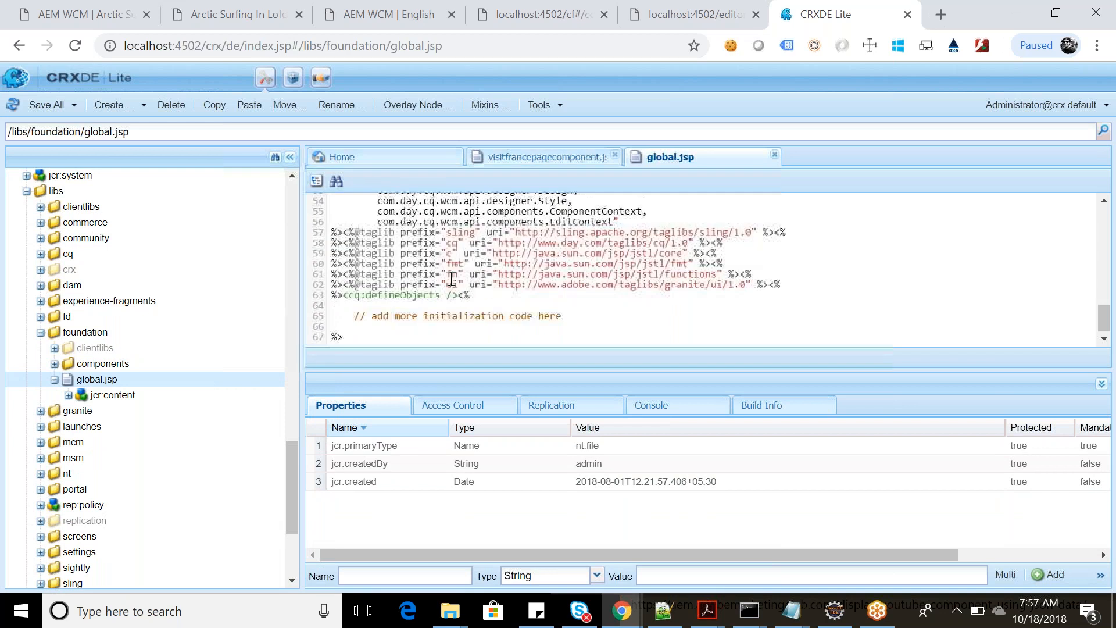
{"action": "left_click_drag", "start_coordinate": [348, 242], "coordinate": [668, 243]}
{"action": "left_click_drag", "start_coordinate": [372, 274], "coordinate": [608, 274]}
{"action": "left_click_drag", "start_coordinate": [350, 236], "coordinate": [723, 285]}
{"action": "left_click", "coordinate": [774, 156]}
Review the init.jsp path and its cq:include tag in the visitfrancepagecomponent script and save the file.
{"action": "left_click_drag", "start_coordinate": [602, 213], "coordinate": [446, 226]}
{"action": "left_click", "coordinate": [526, 229]}
{"action": "left_click", "coordinate": [726, 224]}
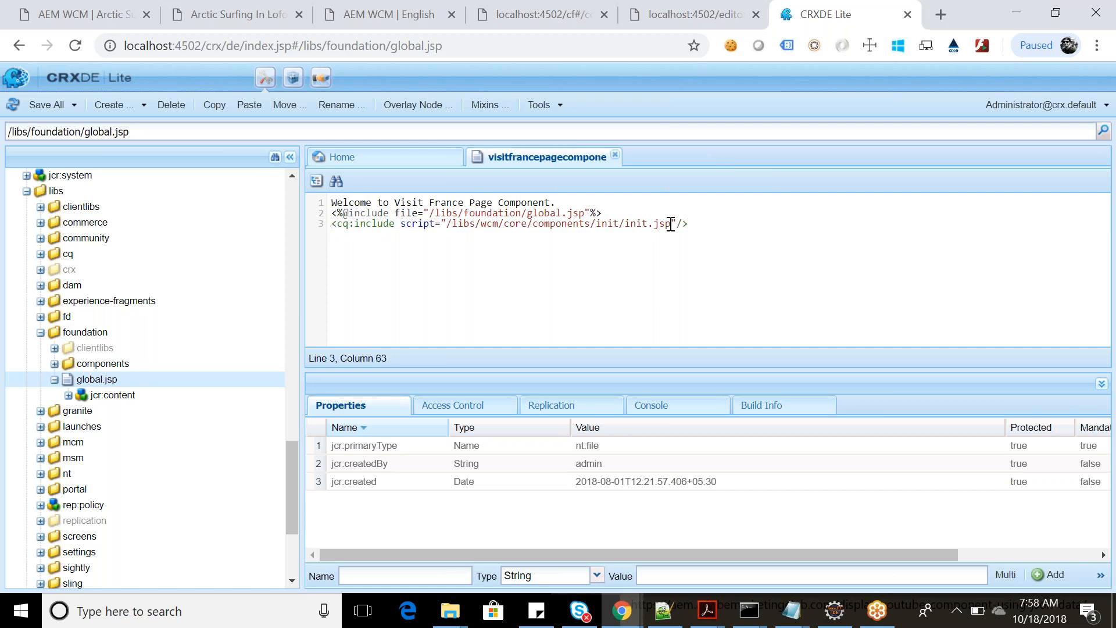
{"action": "left_click_drag", "start_coordinate": [446, 227], "coordinate": [675, 227]}
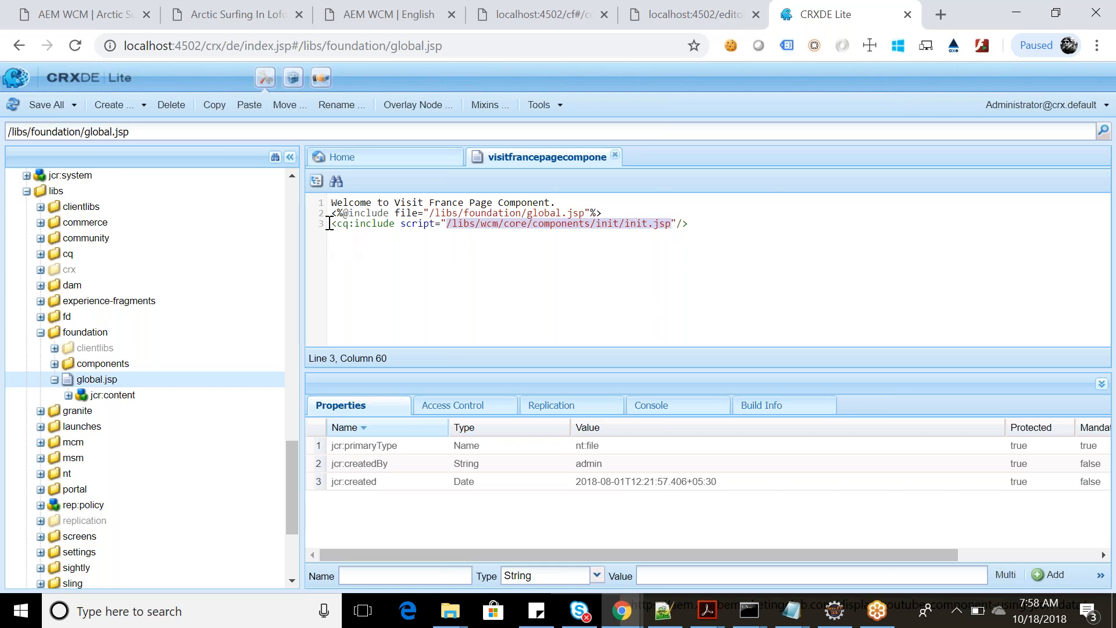
{"action": "left_click_drag", "start_coordinate": [337, 223], "coordinate": [395, 222]}
{"action": "left_click", "coordinate": [708, 220]}
{"action": "key", "text": "ctrl+s"}
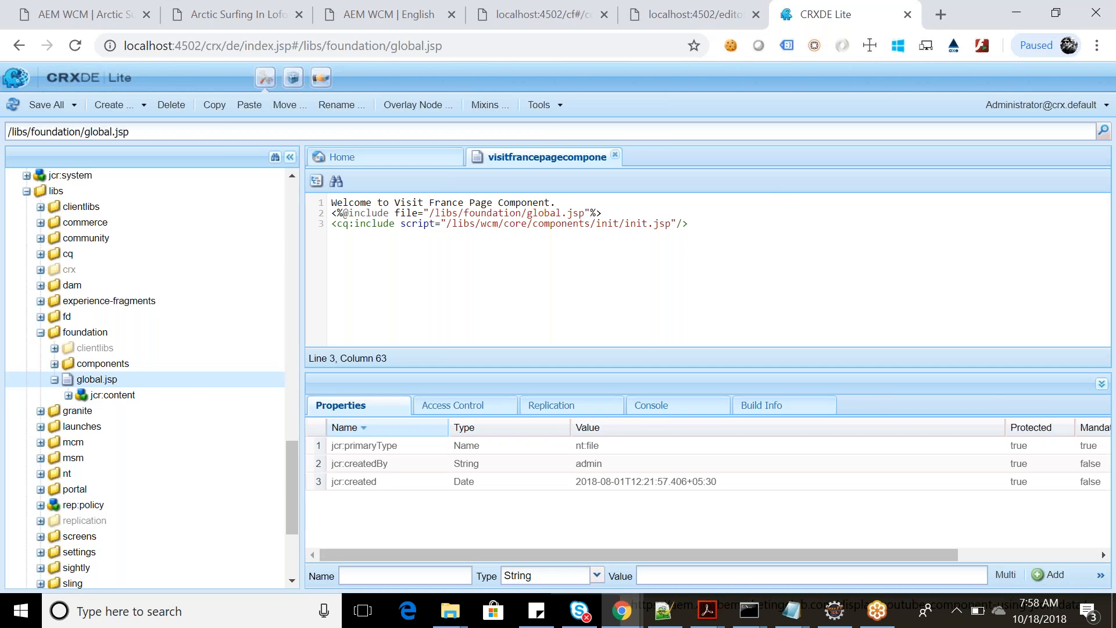
Copy the parsys cq:include tag with path="par" from Day2_PDF.pdf into visitfrancepagecomponent.jsp on line 5, below the init.jsp include.
{"action": "key", "text": "Return"}
{"action": "key", "text": "Return"}
{"action": "key", "text": "alt+Tab"}
{"action": "scroll", "coordinate": [154, 290], "scroll_direction": "down", "scroll_amount": 4}
{"action": "left_click_drag", "start_coordinate": [152, 216], "coordinate": [719, 223]}
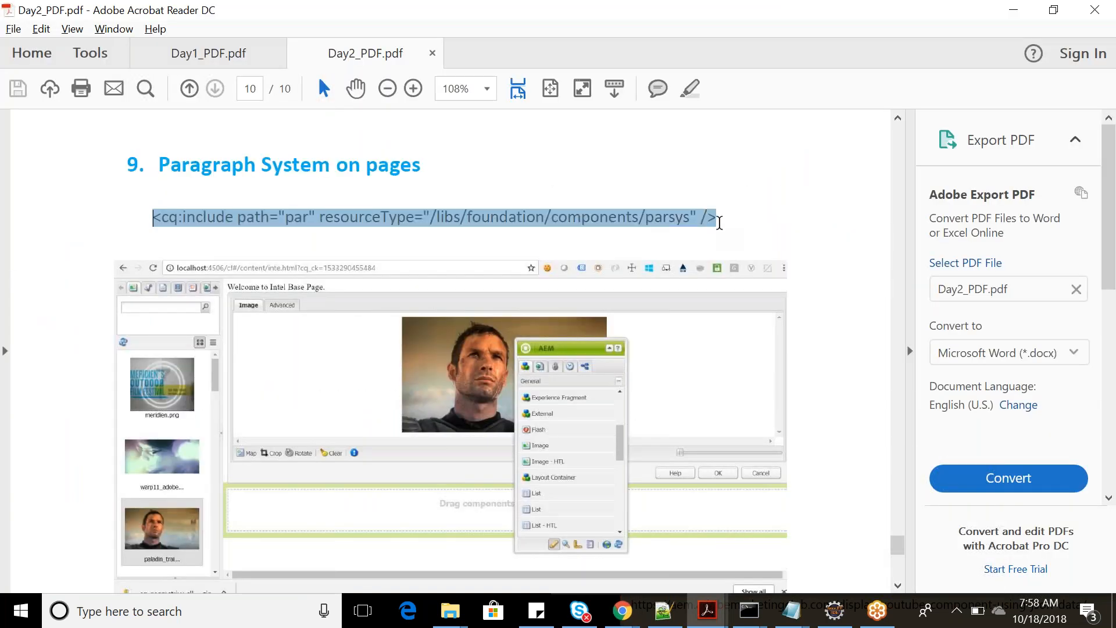
{"action": "key", "text": "alt+Tab"}
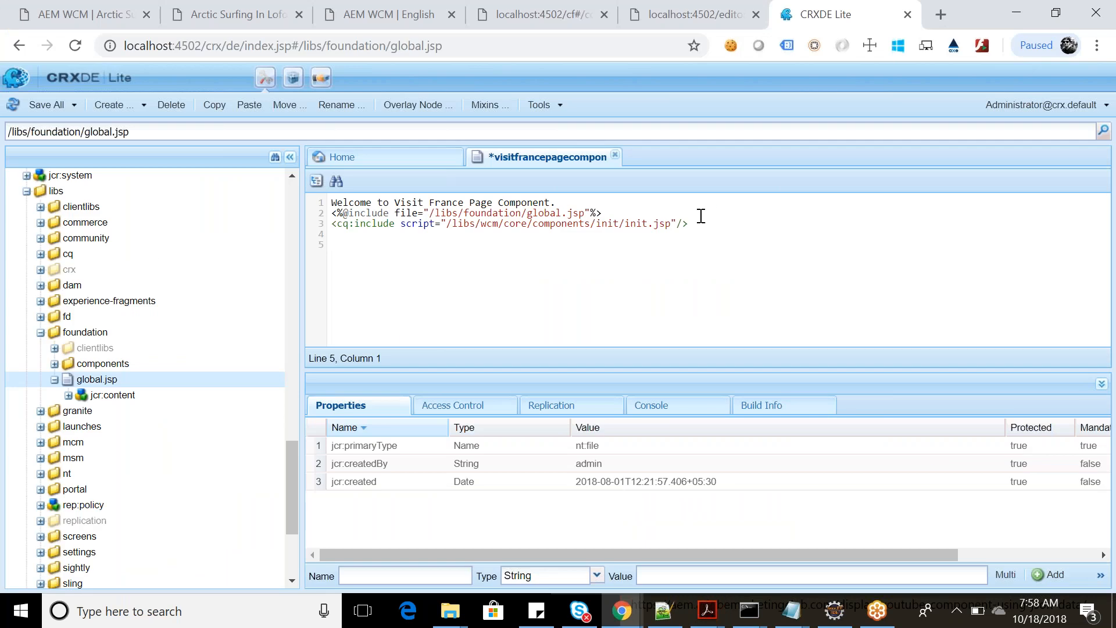
{"action": "key", "text": "ctrl+v"}
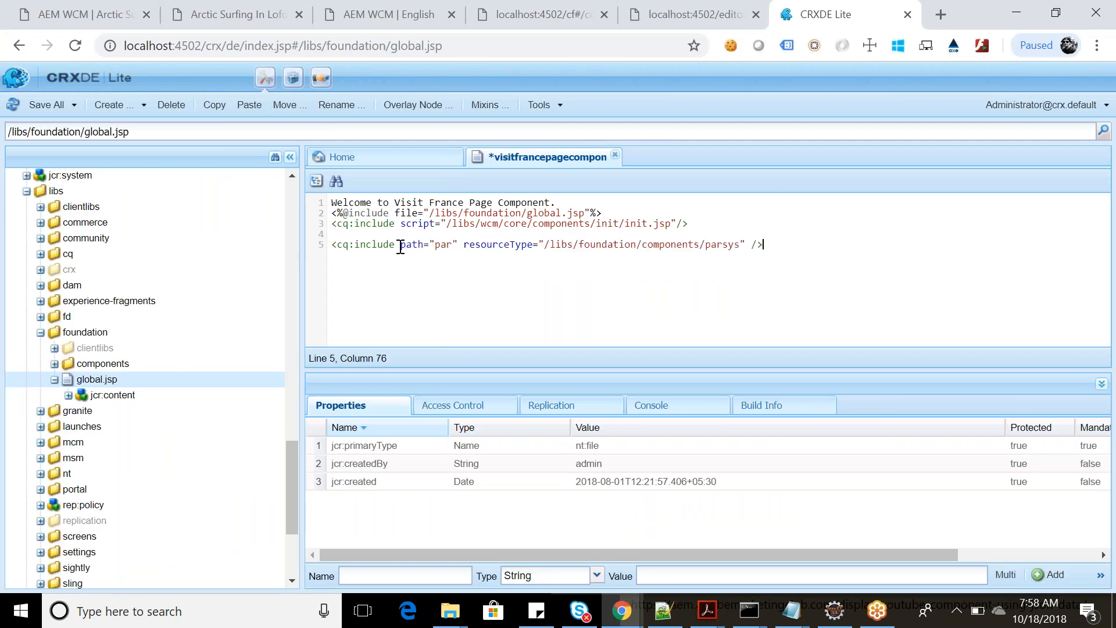
{"action": "left_click_drag", "start_coordinate": [410, 246], "coordinate": [457, 248]}
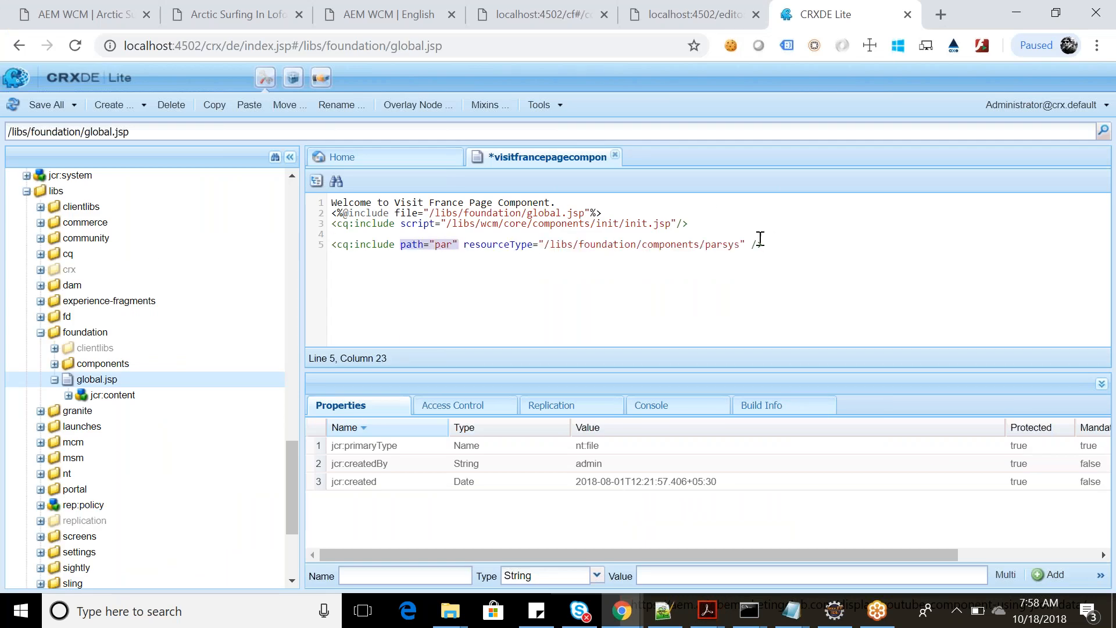
{"action": "left_click", "coordinate": [791, 245]}
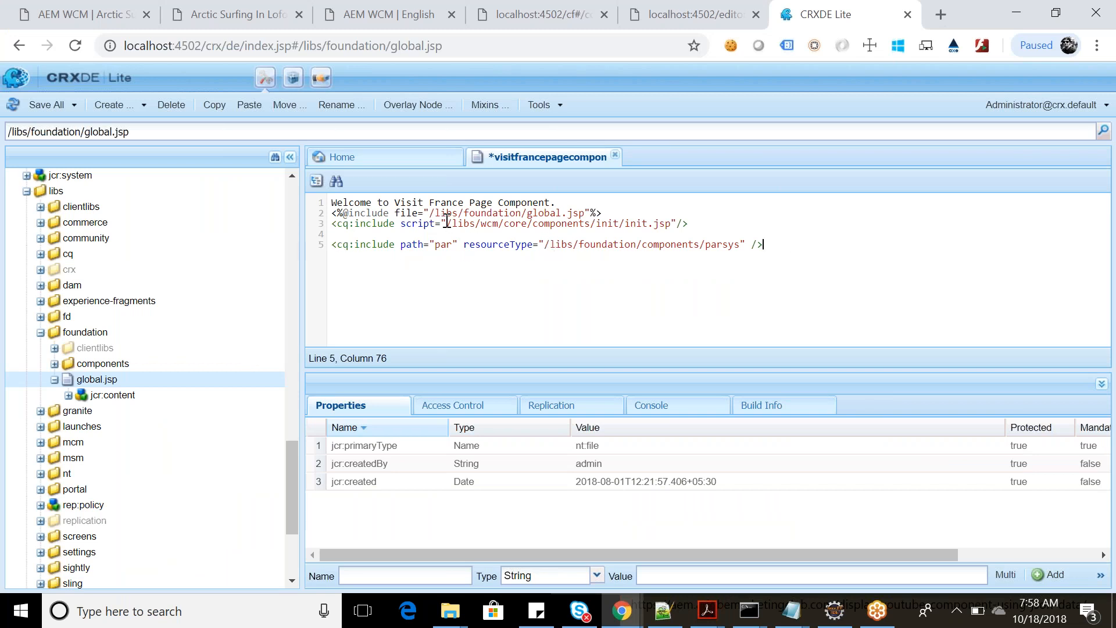
Expand /libs/foundation/components in the repository tree to look for the parsys resource type used in the include.
{"action": "left_click_drag", "start_coordinate": [449, 224], "coordinate": [474, 224]}
{"action": "left_click", "coordinate": [26, 192]}
{"action": "scroll", "coordinate": [26, 195], "scroll_direction": "up", "scroll_amount": 9}
{"action": "scroll", "coordinate": [53, 369], "scroll_direction": "up", "scroll_amount": 3}
{"action": "left_click", "coordinate": [26, 192]}
{"action": "left_click", "coordinate": [27, 254]}
{"action": "left_click", "coordinate": [26, 255]}
{"action": "left_click", "coordinate": [39, 322]}
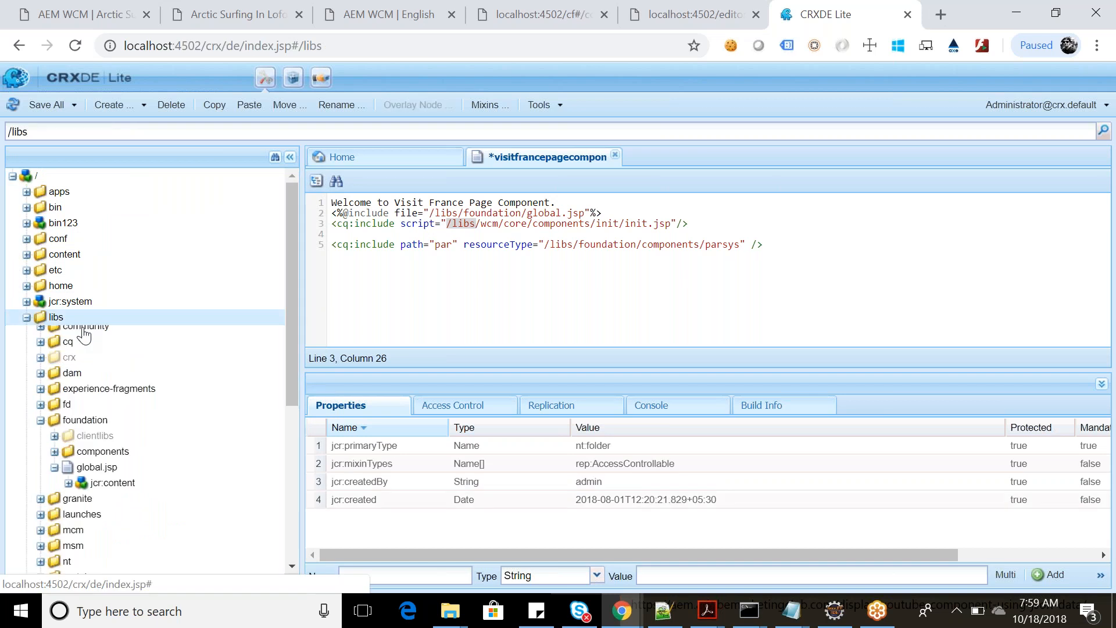
{"action": "left_click", "coordinate": [40, 459]}
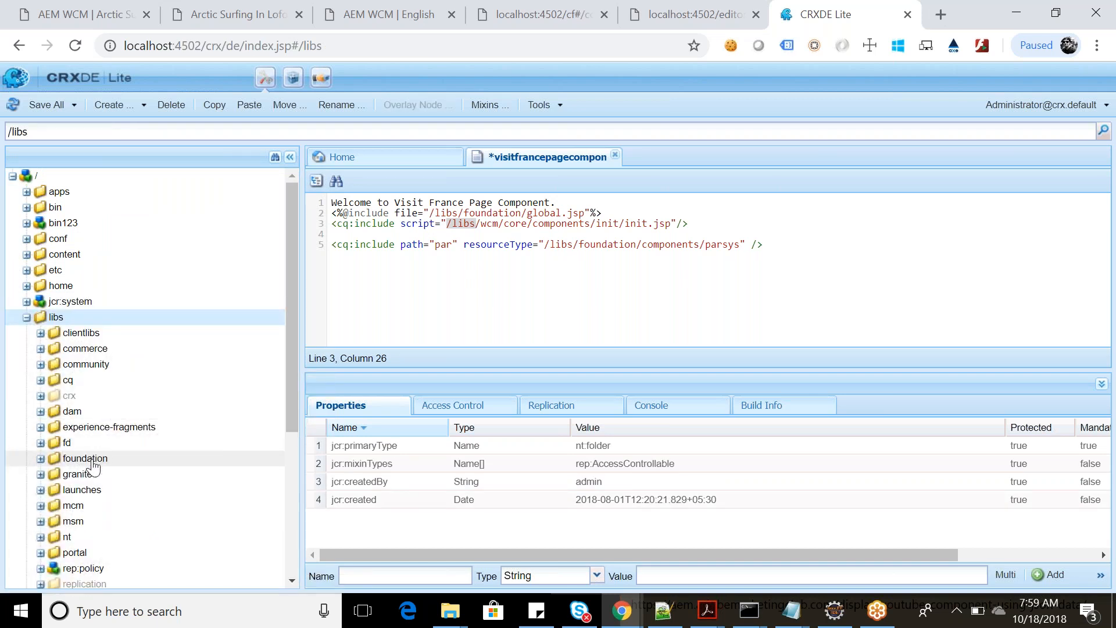
{"action": "left_click", "coordinate": [67, 462]}
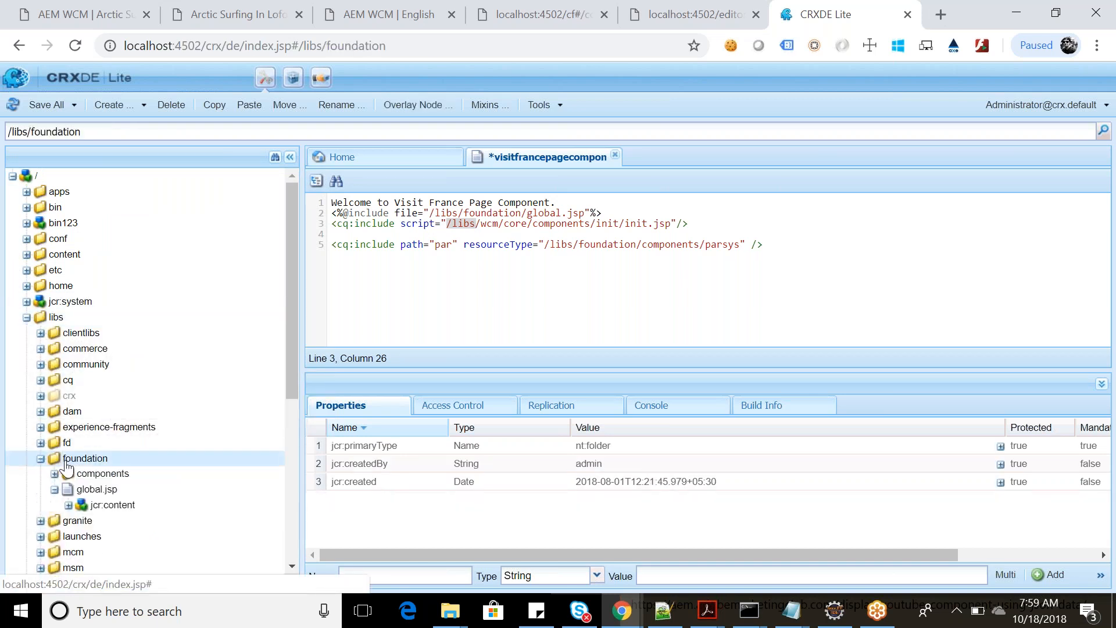
{"action": "scroll", "coordinate": [75, 406], "scroll_direction": "down", "scroll_amount": 2}
{"action": "double_click", "coordinate": [87, 374]}
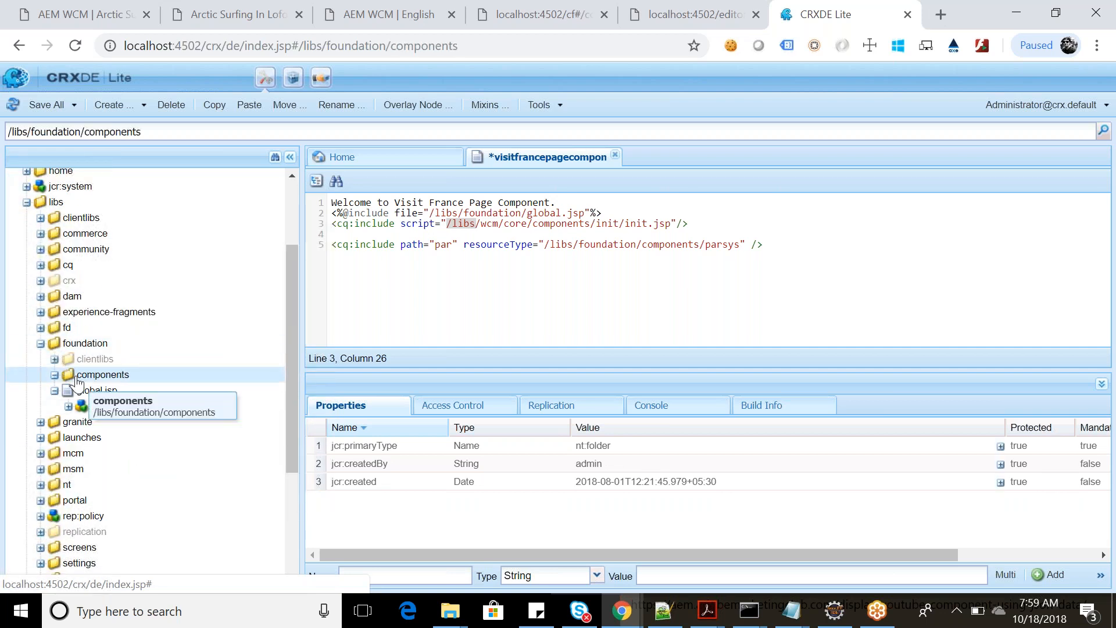
Expand /libs/wcm/foundation/components in the repository tree and look through its components.
{"action": "left_click", "coordinate": [41, 344]}
{"action": "scroll", "coordinate": [74, 439], "scroll_direction": "down", "scroll_amount": 2}
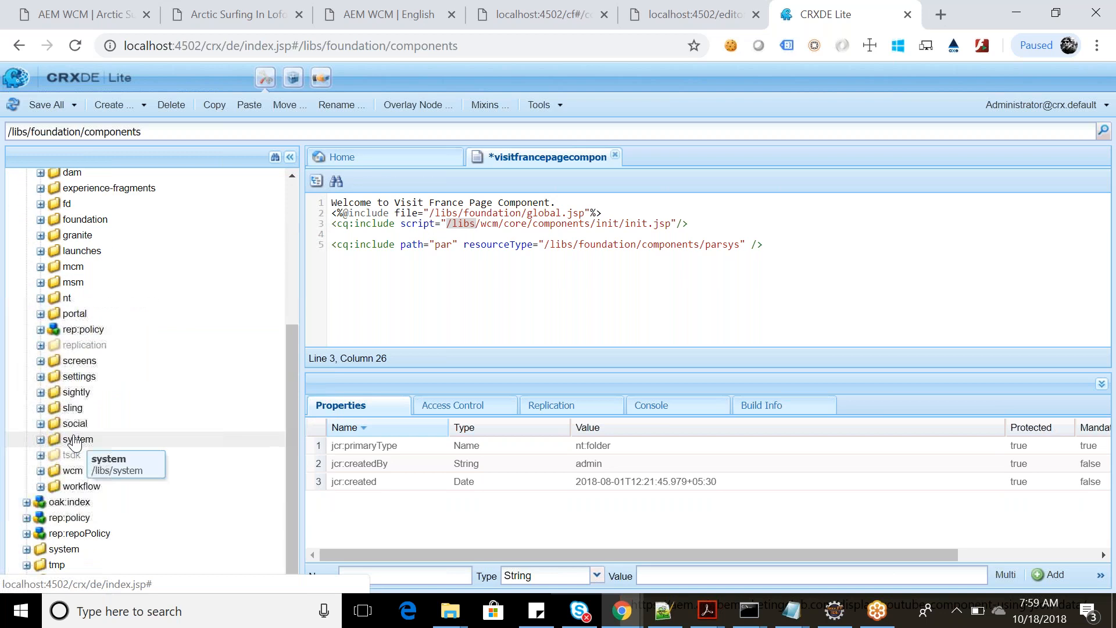
{"action": "double_click", "coordinate": [73, 470]}
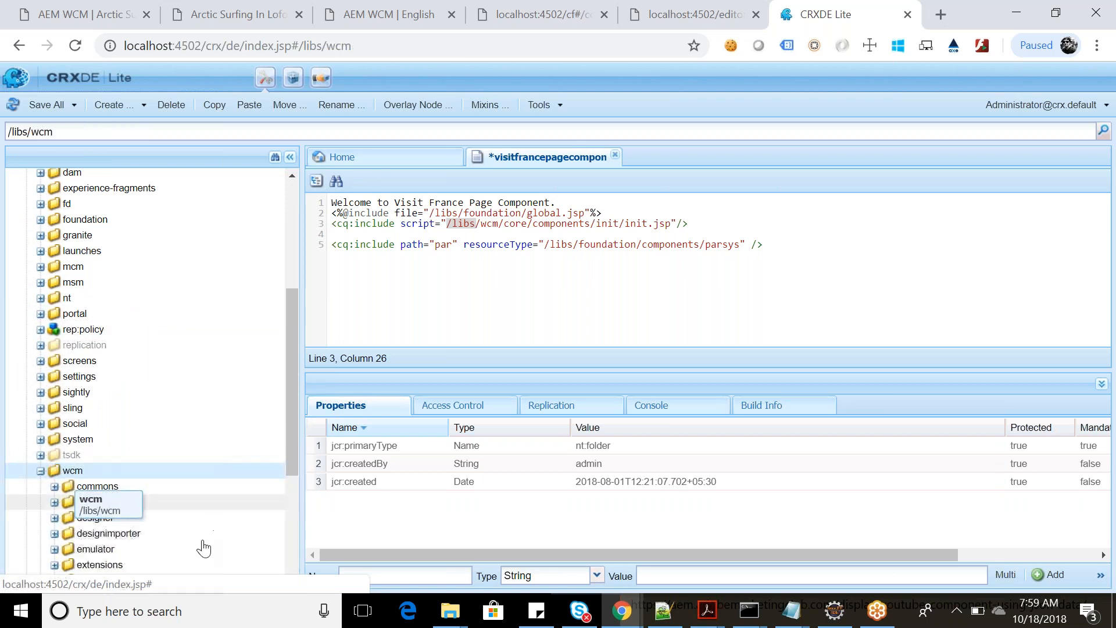
{"action": "scroll", "coordinate": [87, 465], "scroll_direction": "down", "scroll_amount": 3}
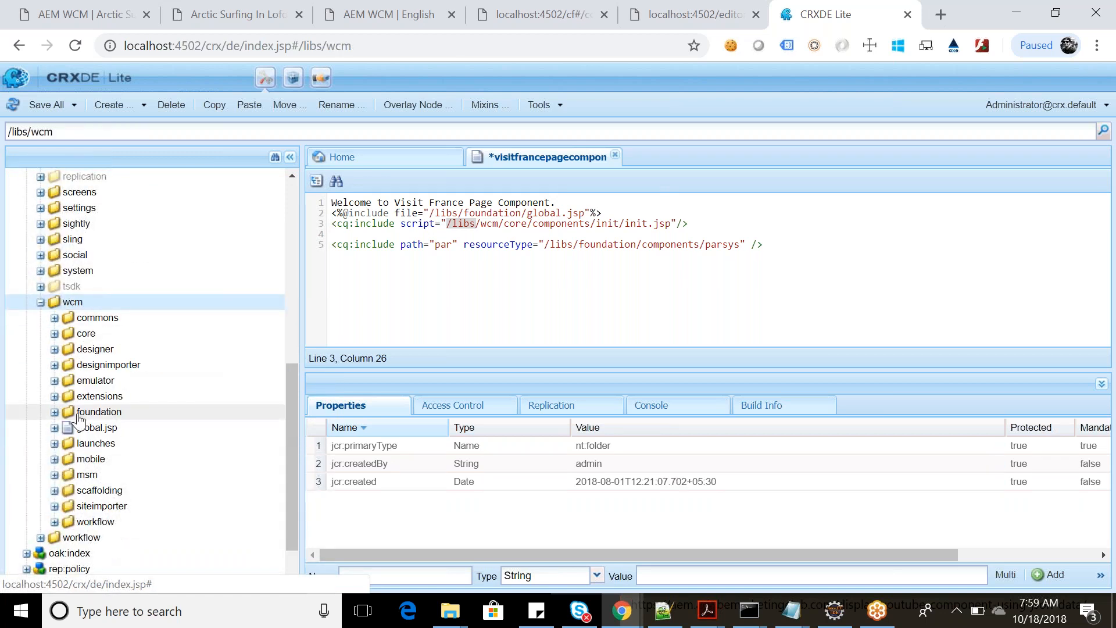
{"action": "double_click", "coordinate": [81, 412]}
{"action": "scroll", "coordinate": [221, 425], "scroll_direction": "down", "scroll_amount": 2}
{"action": "double_click", "coordinate": [114, 360]}
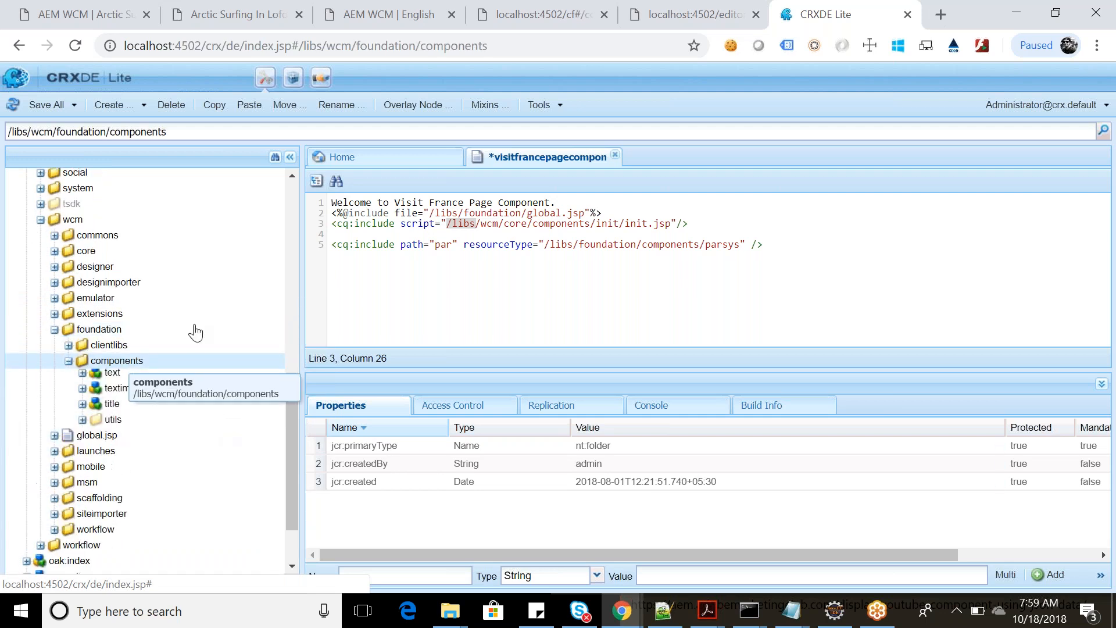
{"action": "scroll", "coordinate": [163, 464], "scroll_direction": "down", "scroll_amount": 3}
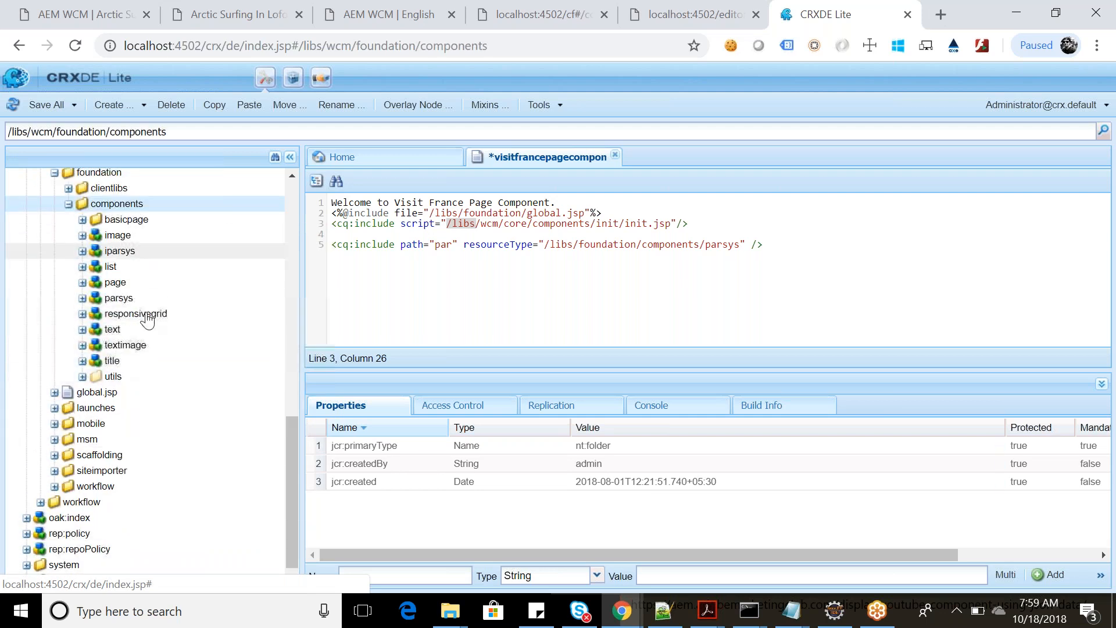
Save the visitfrancepagecomponent script and reload the Visit France page in the classic UI.
{"action": "left_click", "coordinate": [540, 221]}
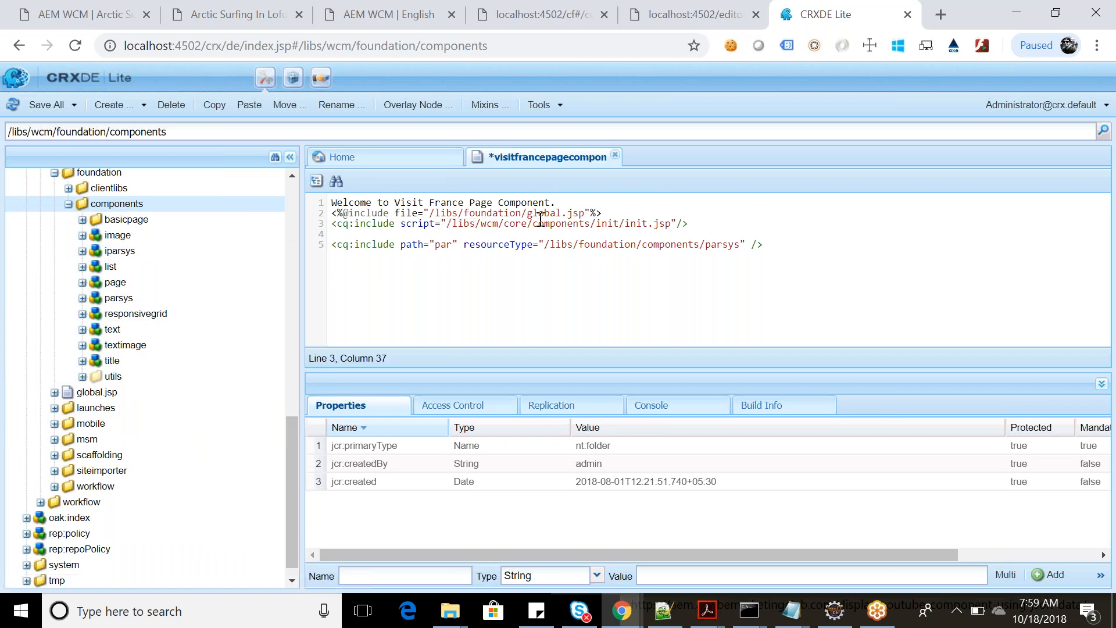
{"action": "key", "text": "ctrl+s"}
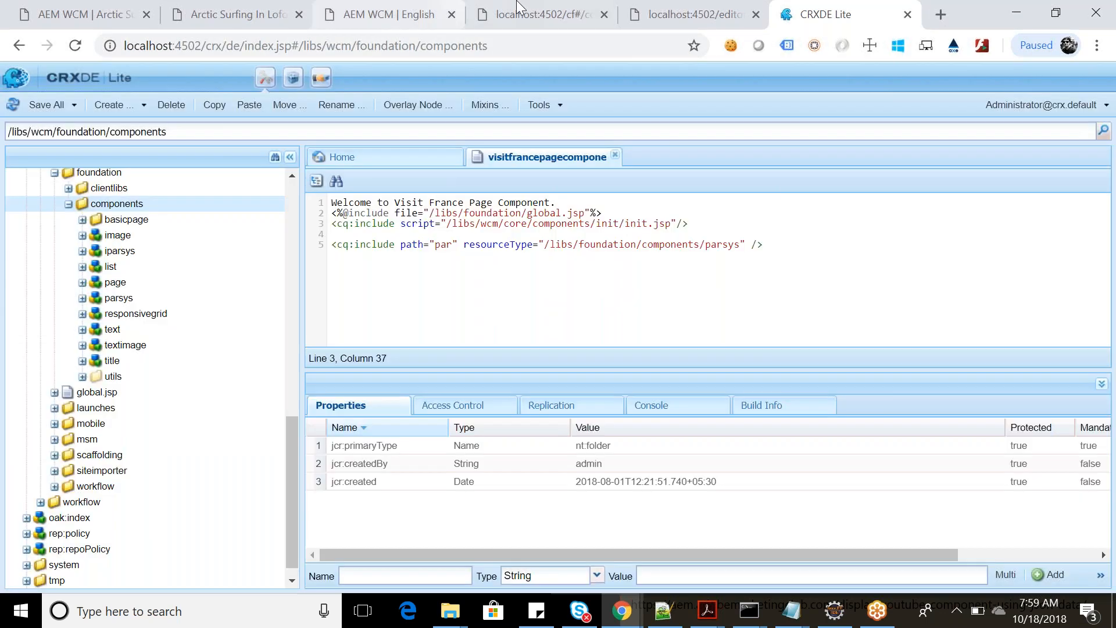
{"action": "left_click", "coordinate": [525, 8]}
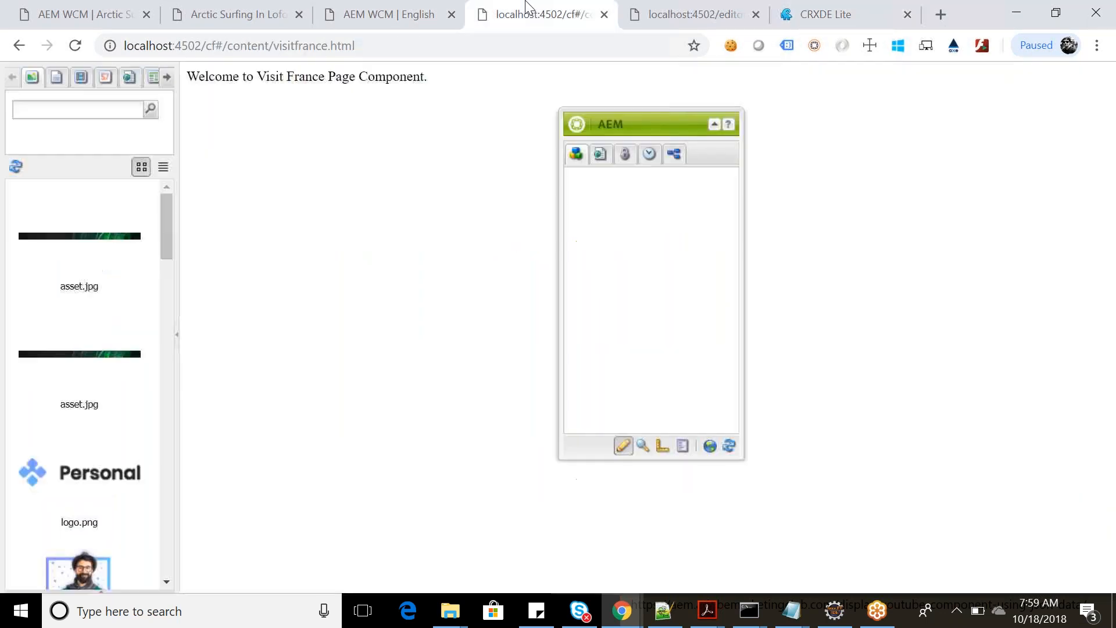
{"action": "left_click", "coordinate": [75, 45]}
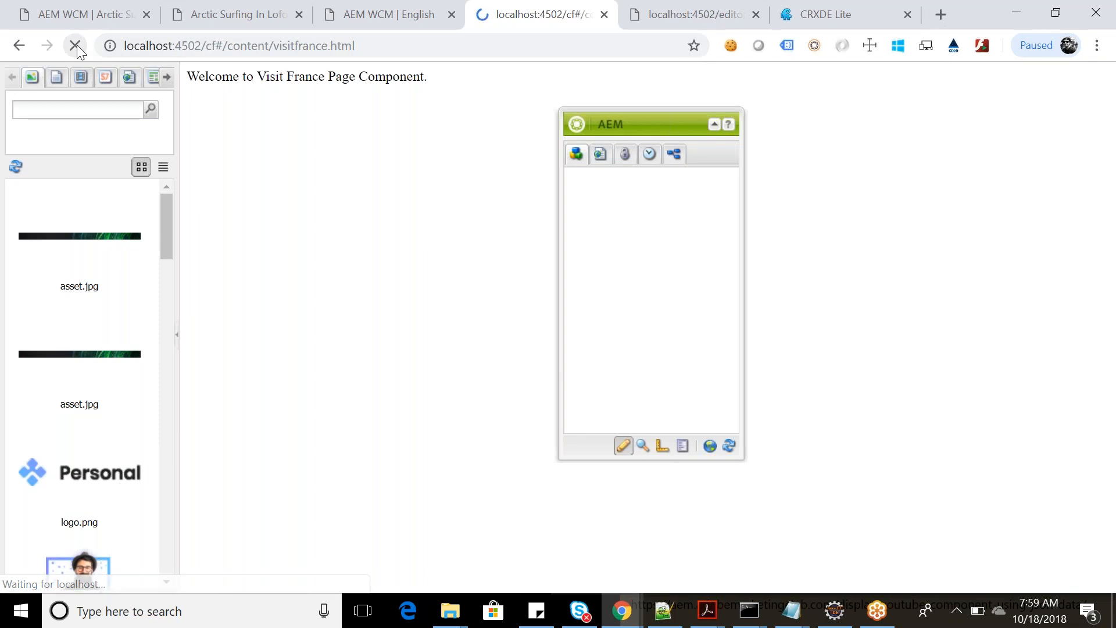
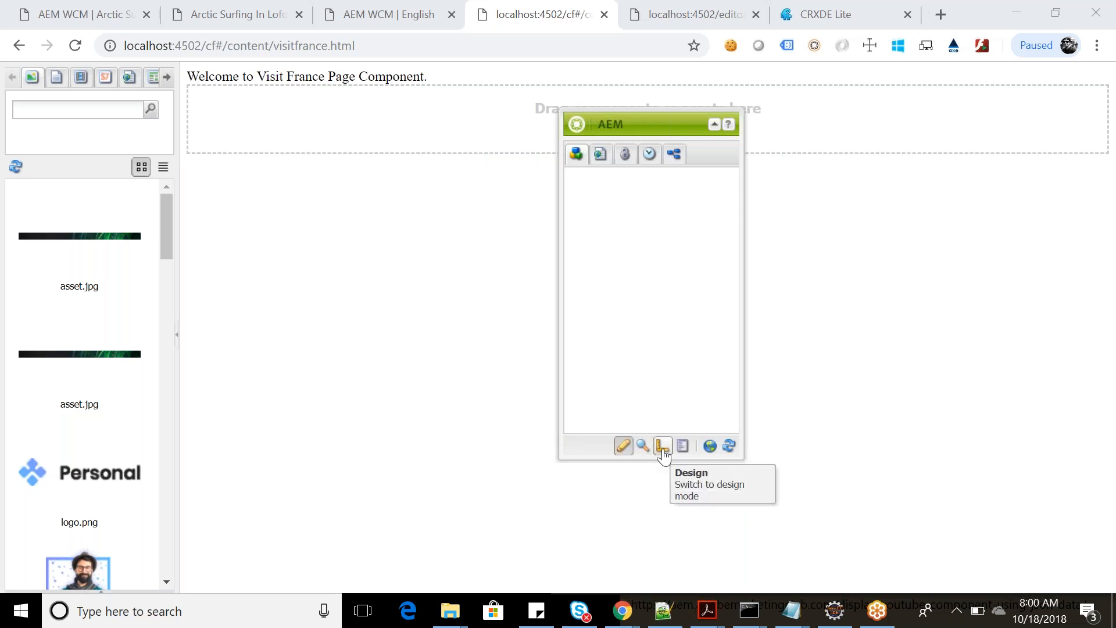
Switch the Visit France page to design mode, open the design settings of par and look through its allowed component groups.
{"action": "left_click", "coordinate": [661, 447]}
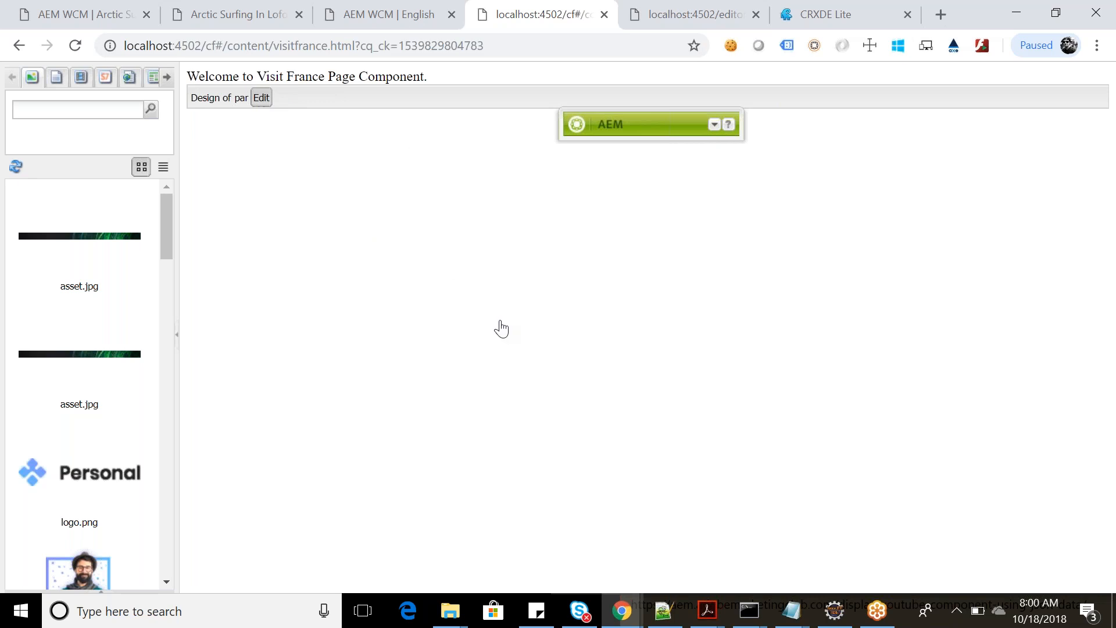
{"action": "left_click_drag", "start_coordinate": [748, 89], "coordinate": [566, 191]}
{"action": "scroll", "coordinate": [511, 381], "scroll_direction": "down", "scroll_amount": 1}
{"action": "scroll", "coordinate": [510, 381], "scroll_direction": "down", "scroll_amount": 1}
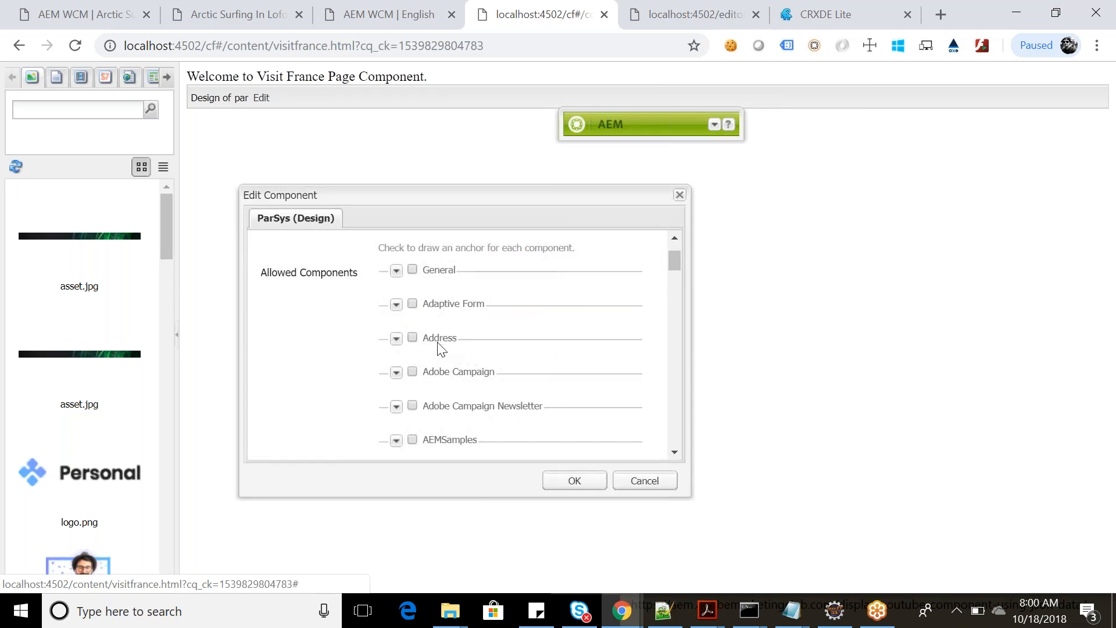
{"action": "scroll", "coordinate": [475, 393], "scroll_direction": "down", "scroll_amount": 7}
{"action": "scroll", "coordinate": [475, 393], "scroll_direction": "up", "scroll_amount": 8}
{"action": "scroll", "coordinate": [475, 399], "scroll_direction": "up", "scroll_amount": 1}
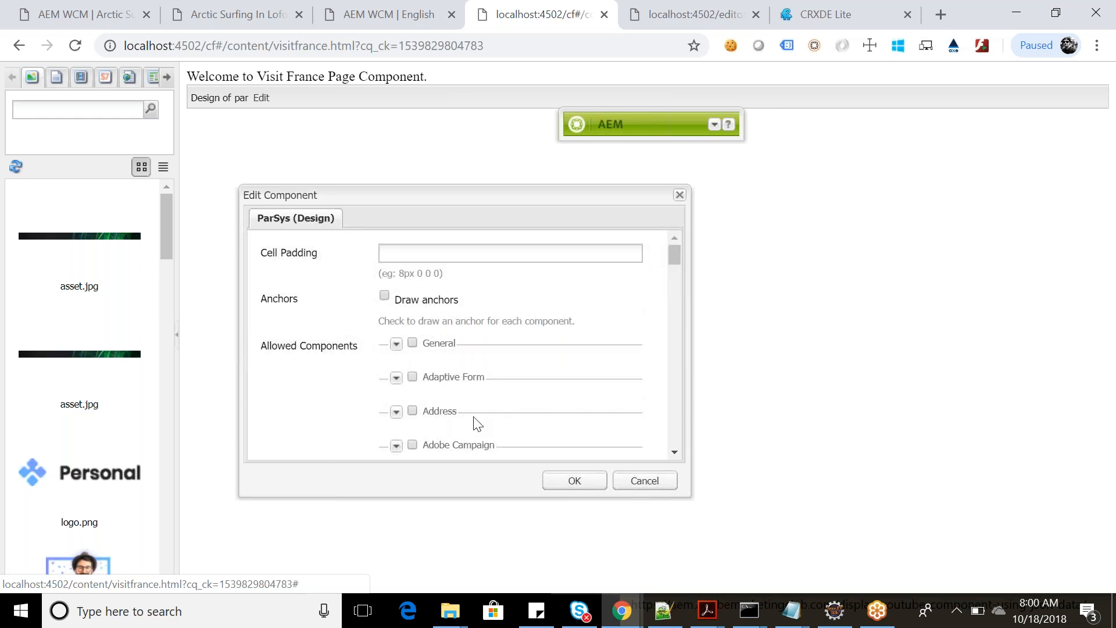
In CRXDE Lite, delete the visitfrancepagecomponent node under /apps/visitfrance/components and save all changes.
{"action": "left_click", "coordinate": [845, 8]}
{"action": "scroll", "coordinate": [79, 249], "scroll_direction": "up", "scroll_amount": 15}
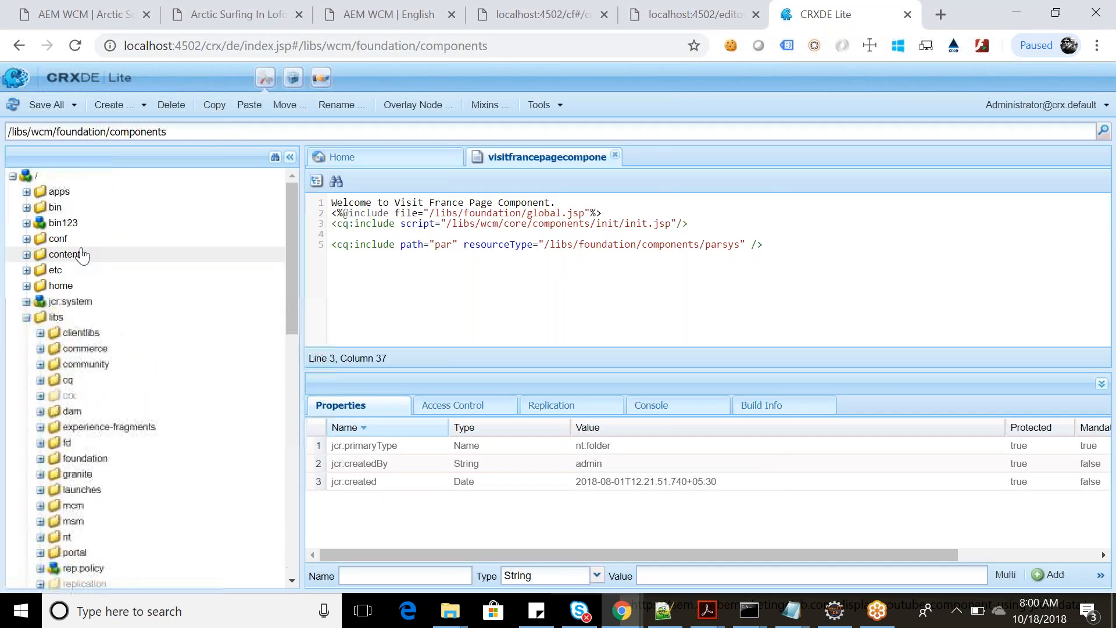
{"action": "left_click", "coordinate": [29, 321]}
{"action": "key", "text": "alt+Tab"}
{"action": "key", "text": "Tab"}
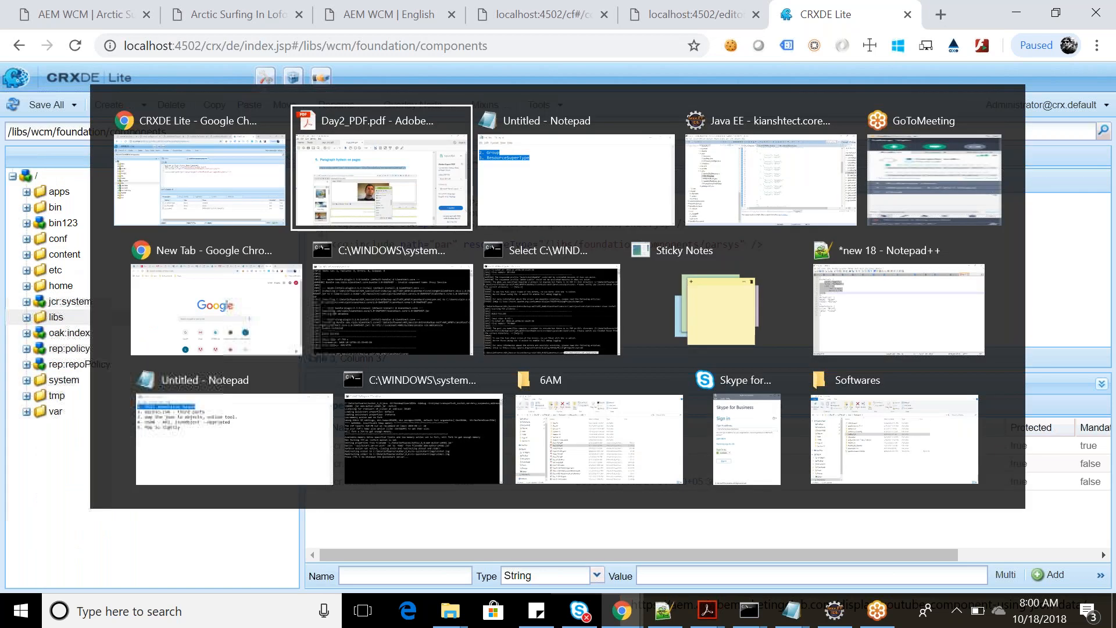
{"action": "key", "text": "alt+Tab"}
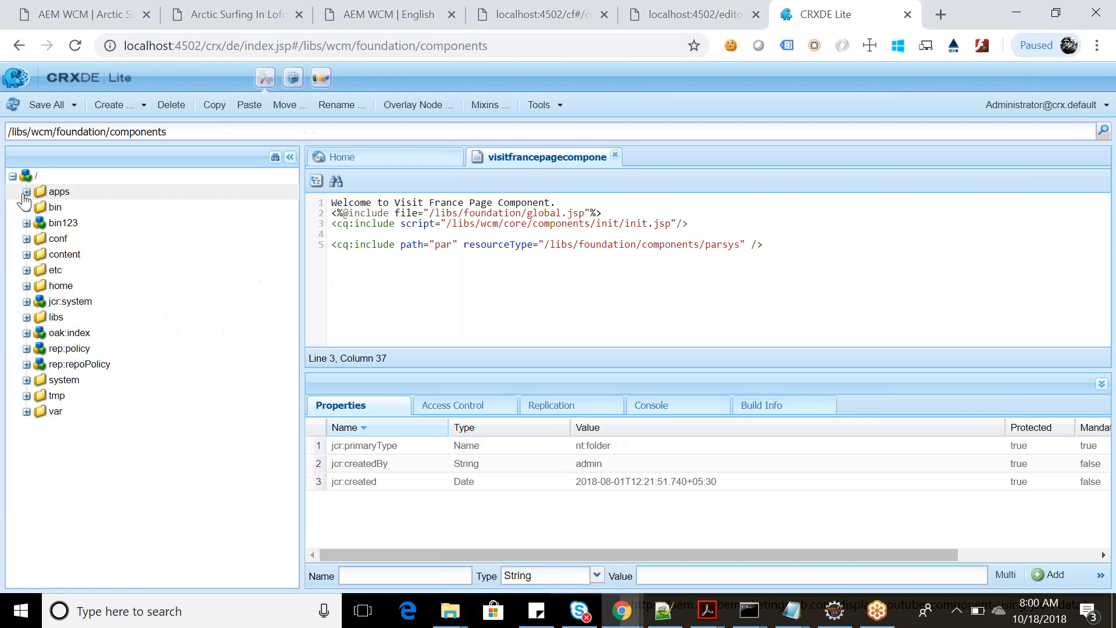
{"action": "left_click", "coordinate": [26, 191]}
{"action": "scroll", "coordinate": [65, 325], "scroll_direction": "down", "scroll_amount": 5}
{"action": "left_click", "coordinate": [67, 345]}
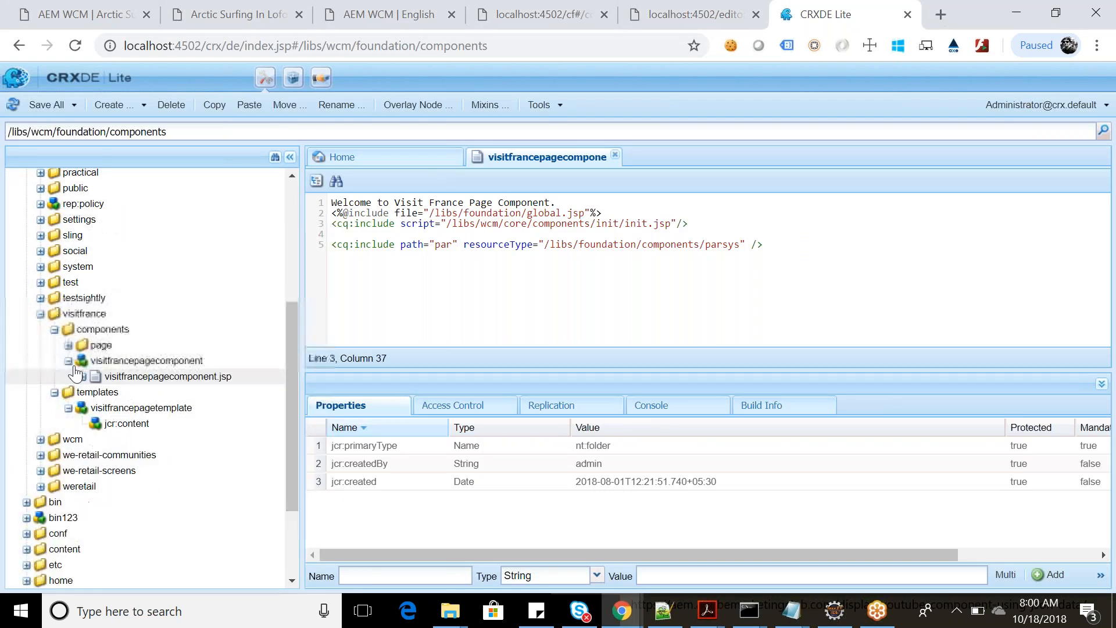
{"action": "left_click", "coordinate": [133, 362]}
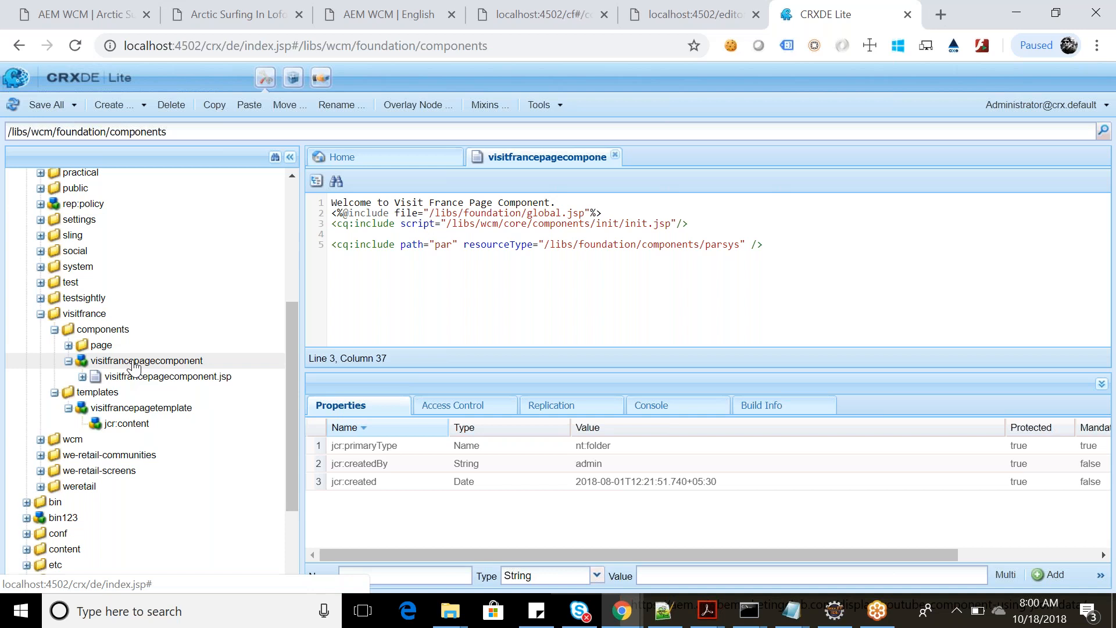
{"action": "left_click", "coordinate": [172, 107]}
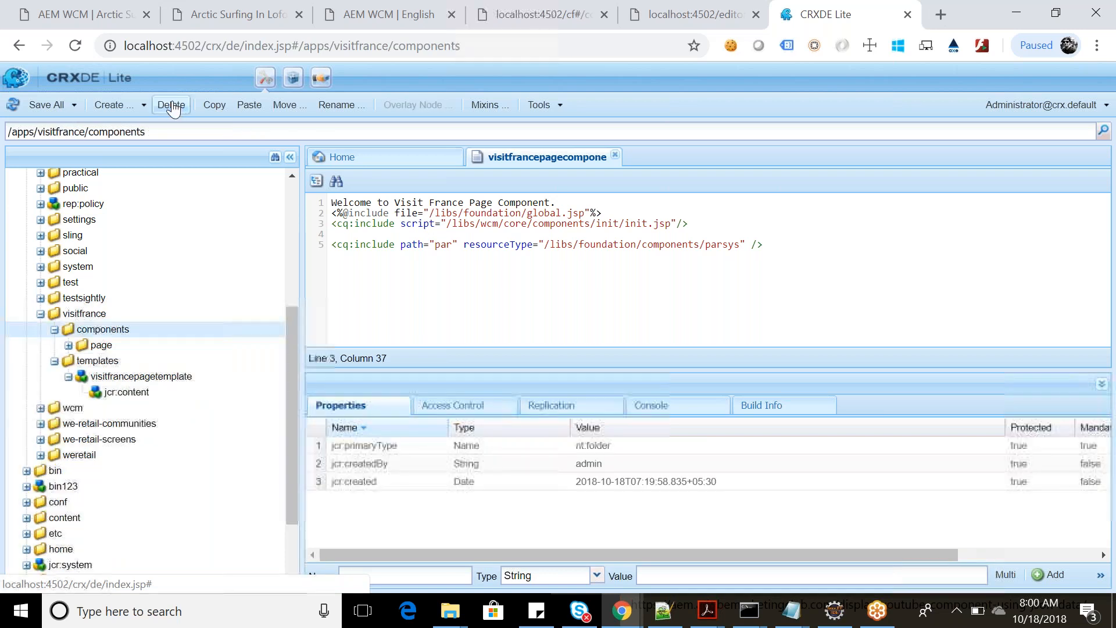
{"action": "left_click", "coordinate": [40, 106]}
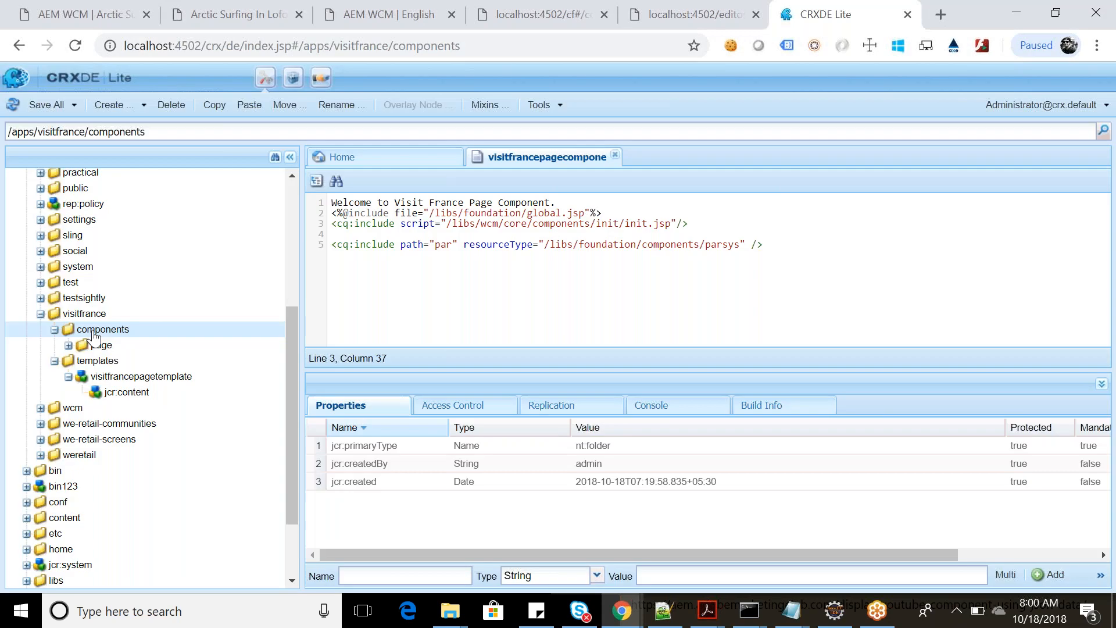
Start a new component under /apps/visitfrance/components with label visitfrancepagecomponent and title Visit France Page Component.
{"action": "right_click", "coordinate": [81, 331]}
{"action": "mouse_move", "coordinate": [140, 403]}
{"action": "left_click", "coordinate": [284, 508]}
{"action": "left_click", "coordinate": [544, 361]}
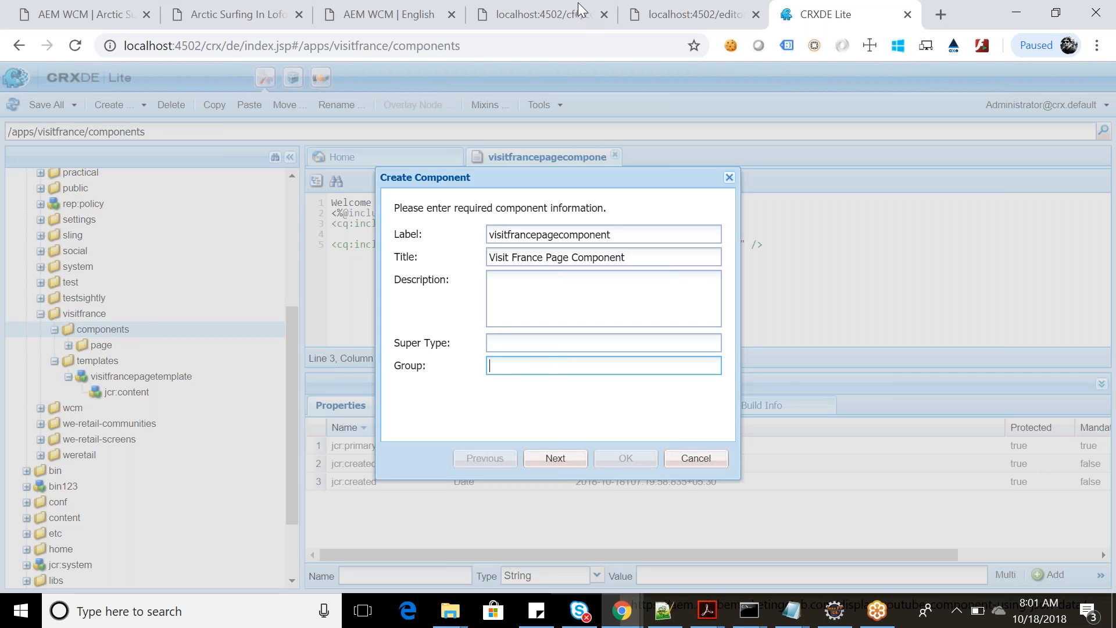
Return to the par design settings on the Visit France page, allow the General component group, review its components and confirm.
{"action": "left_click", "coordinate": [399, 7]}
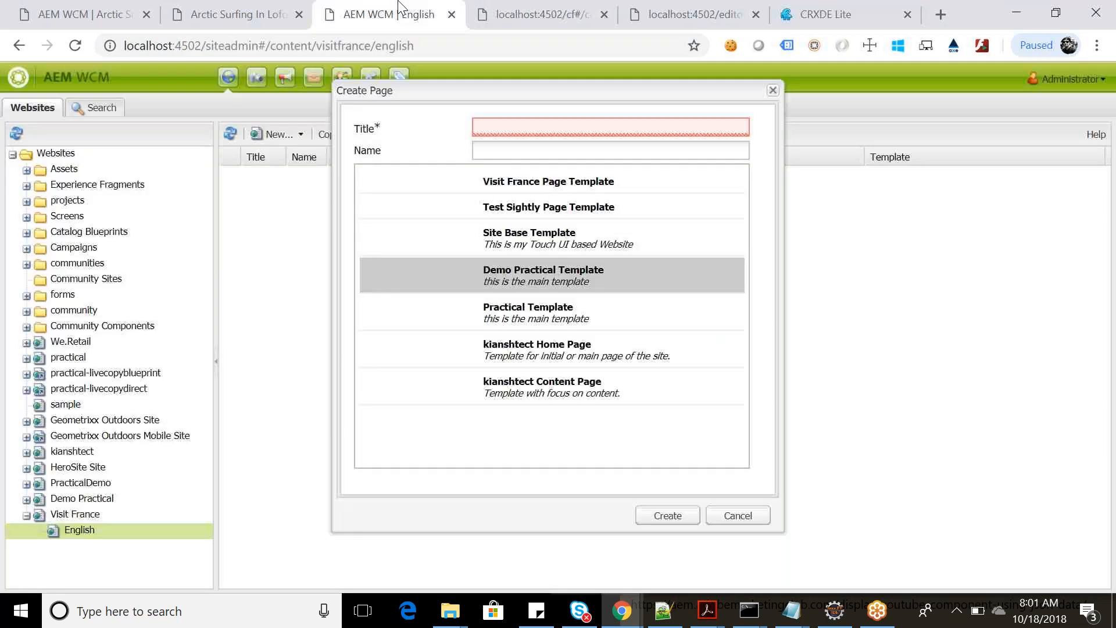
{"action": "left_click", "coordinate": [567, 17]}
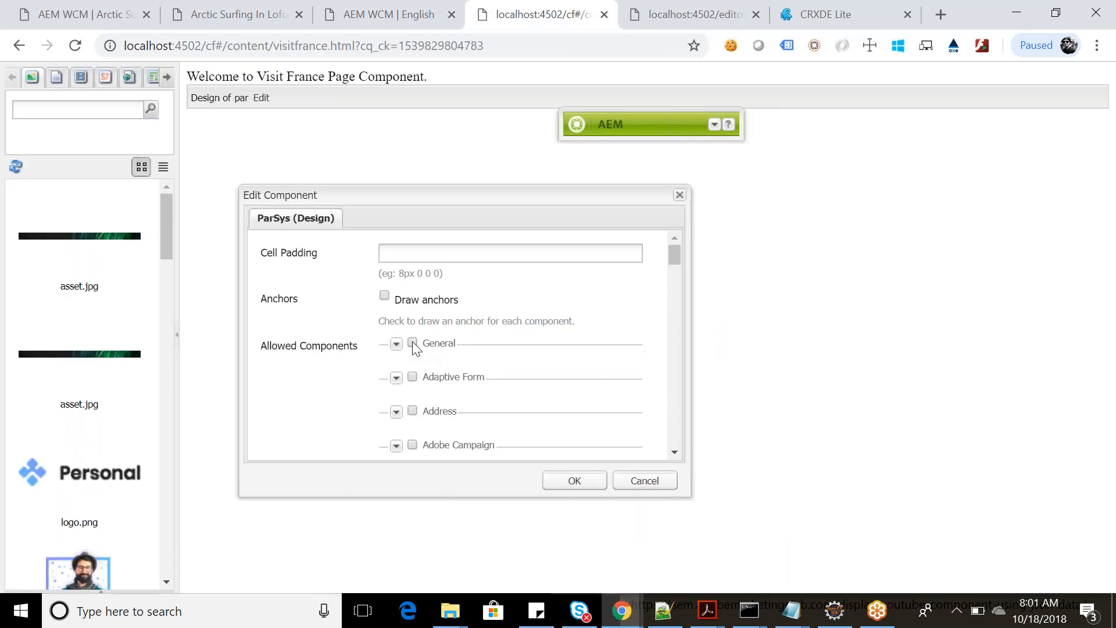
{"action": "scroll", "coordinate": [413, 342], "scroll_direction": "down", "scroll_amount": 3}
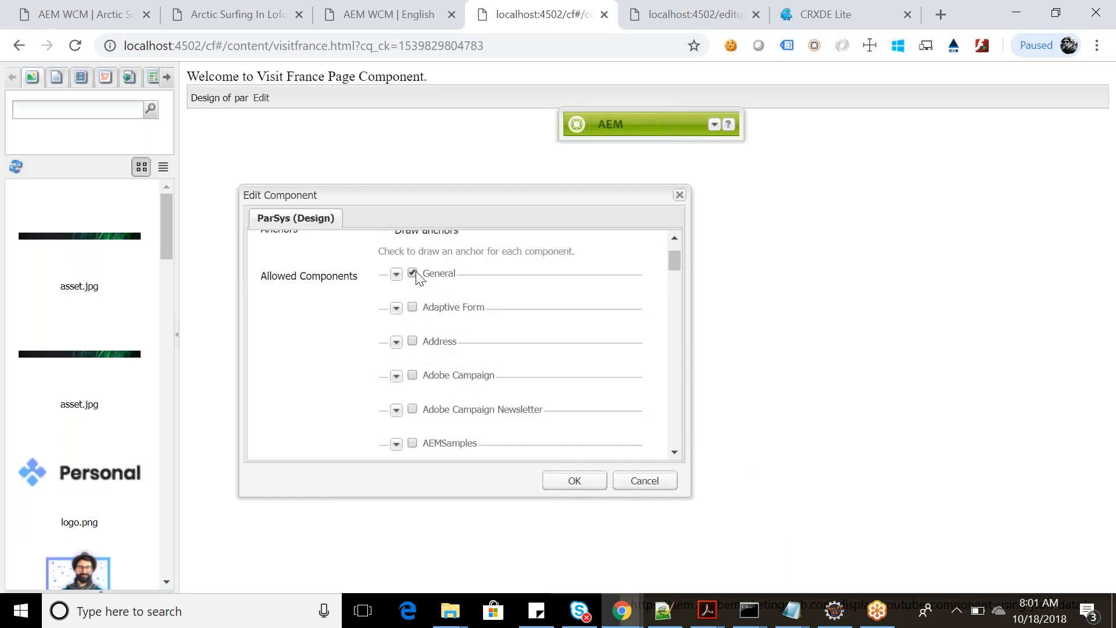
{"action": "left_click", "coordinate": [396, 276]}
{"action": "scroll", "coordinate": [459, 391], "scroll_direction": "down", "scroll_amount": 7}
{"action": "scroll", "coordinate": [459, 390], "scroll_direction": "down", "scroll_amount": 7}
{"action": "scroll", "coordinate": [456, 389], "scroll_direction": "down", "scroll_amount": 7}
{"action": "scroll", "coordinate": [455, 389], "scroll_direction": "up", "scroll_amount": 20}
{"action": "scroll", "coordinate": [457, 389], "scroll_direction": "up", "scroll_amount": 2}
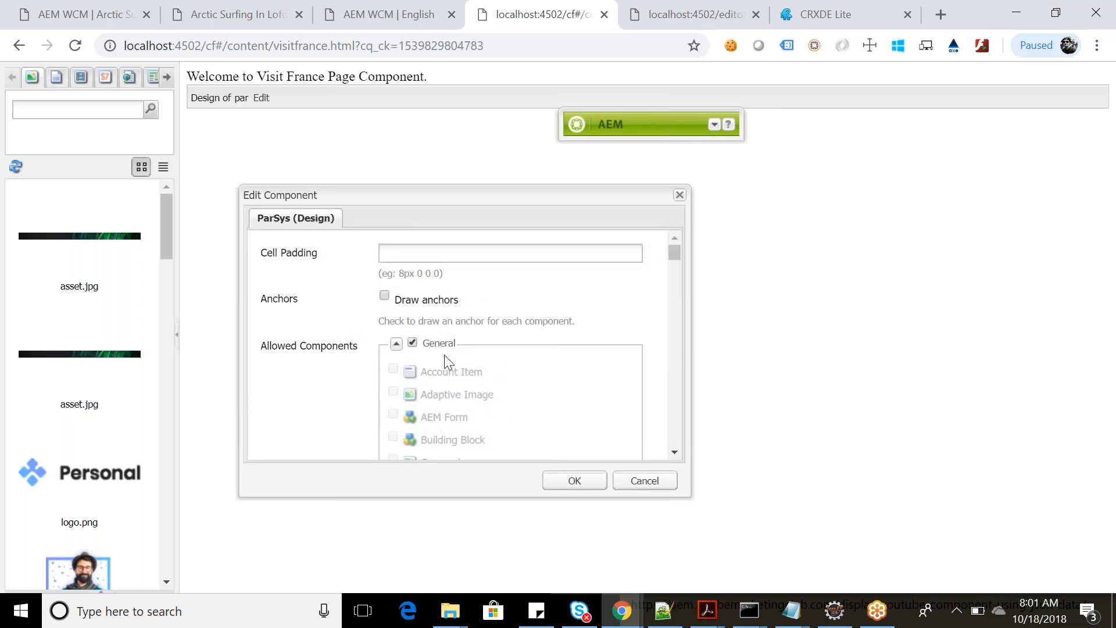
{"action": "left_click", "coordinate": [573, 482]}
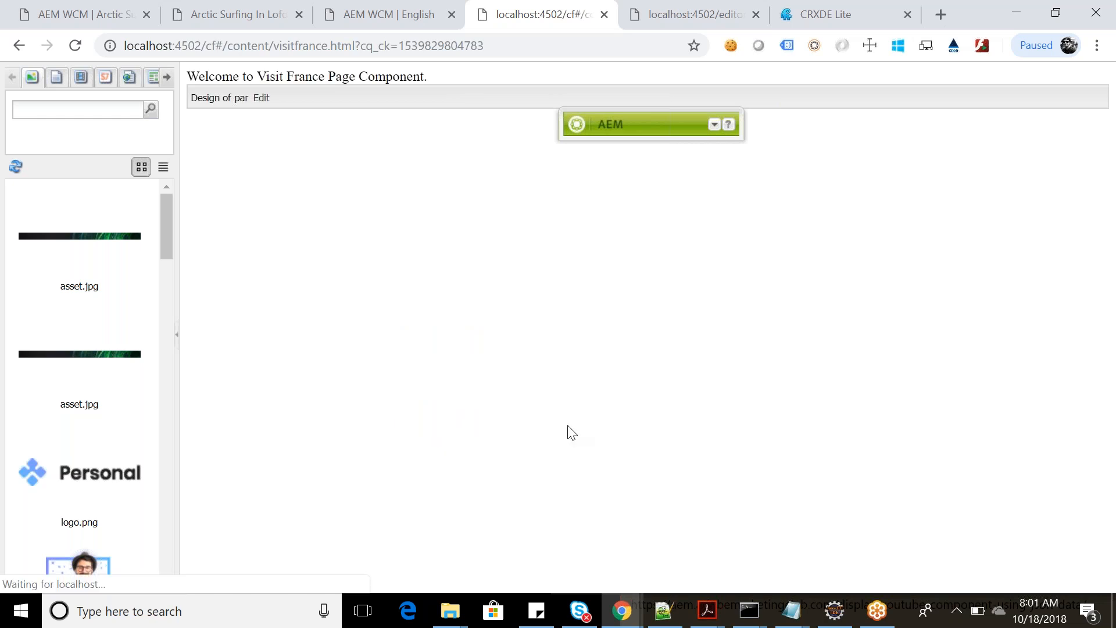
Return the Visit France page to edit mode and add a Text component from the General group to the paragraph system.
{"action": "left_click", "coordinate": [714, 125]}
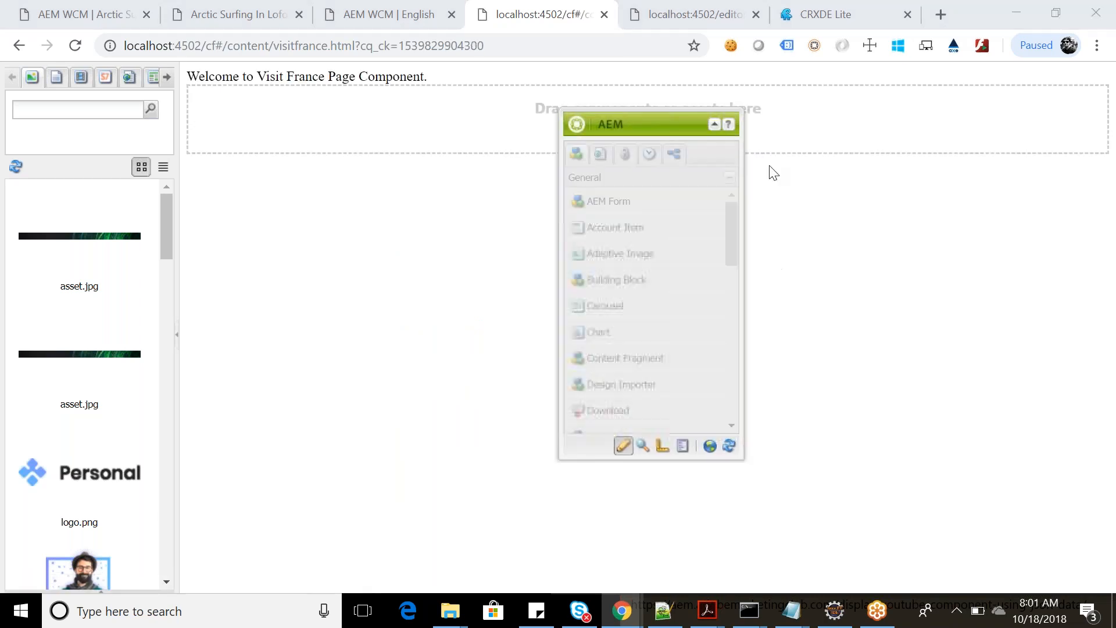
{"action": "left_click_drag", "start_coordinate": [680, 122], "coordinate": [793, 111]}
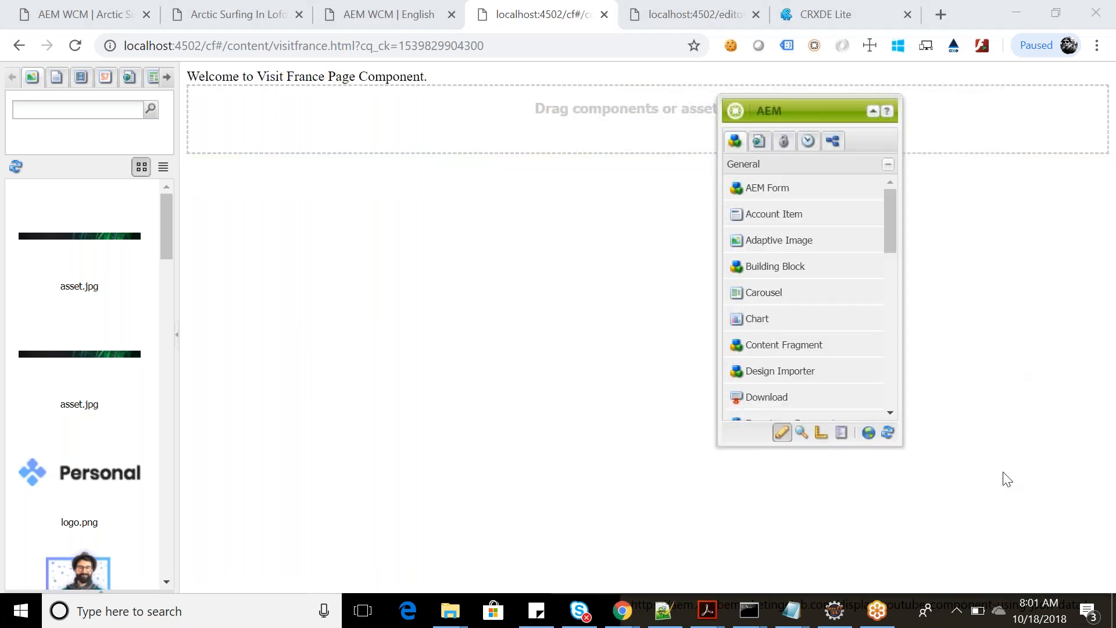
{"action": "left_click_drag", "start_coordinate": [889, 230], "coordinate": [893, 352]}
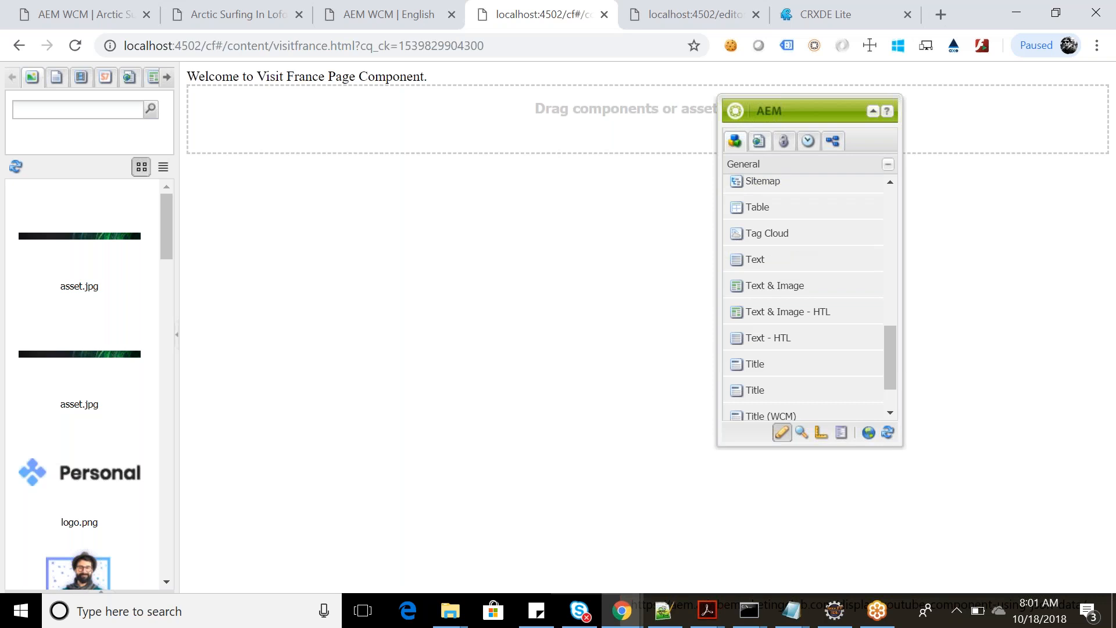
{"action": "left_click_drag", "start_coordinate": [768, 261], "coordinate": [399, 133]}
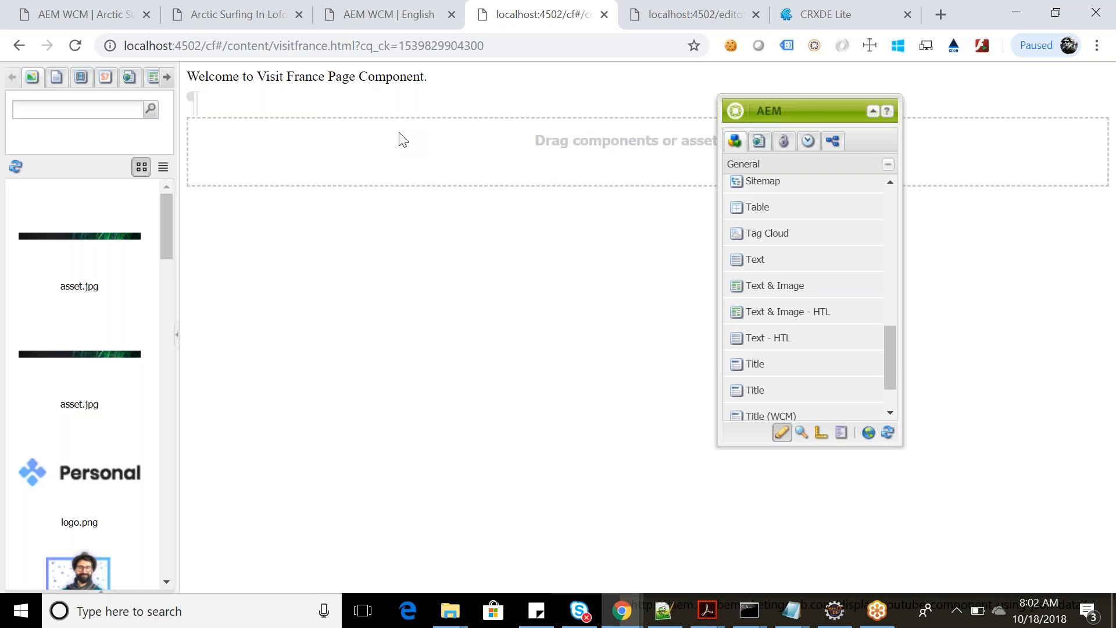
{"action": "left_click", "coordinate": [211, 106]}
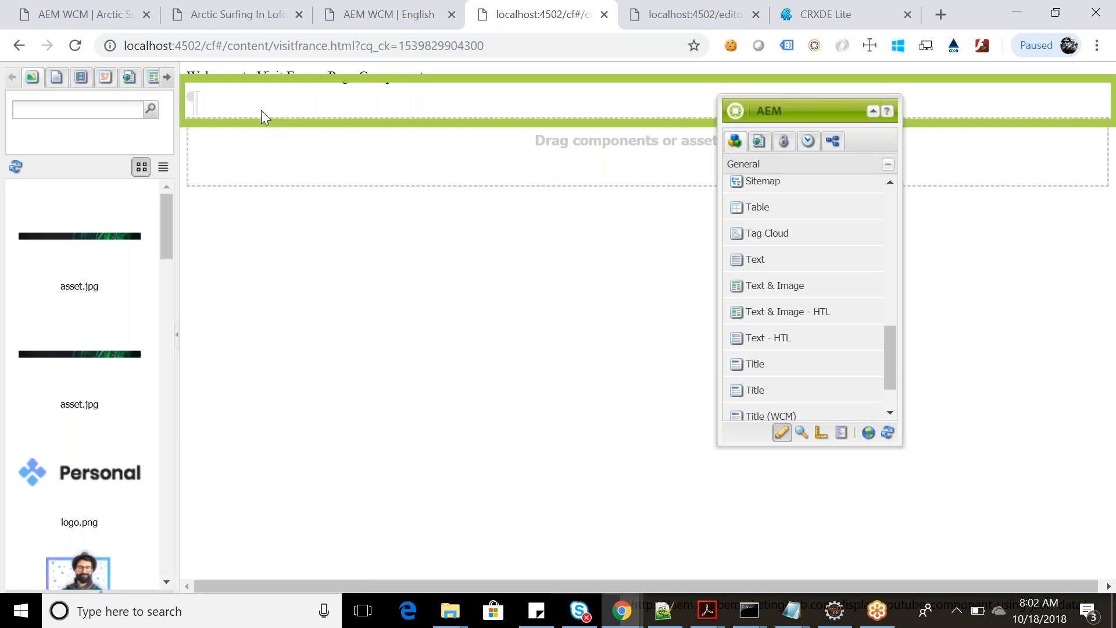
{"action": "left_click_drag", "start_coordinate": [811, 109], "coordinate": [553, 491]}
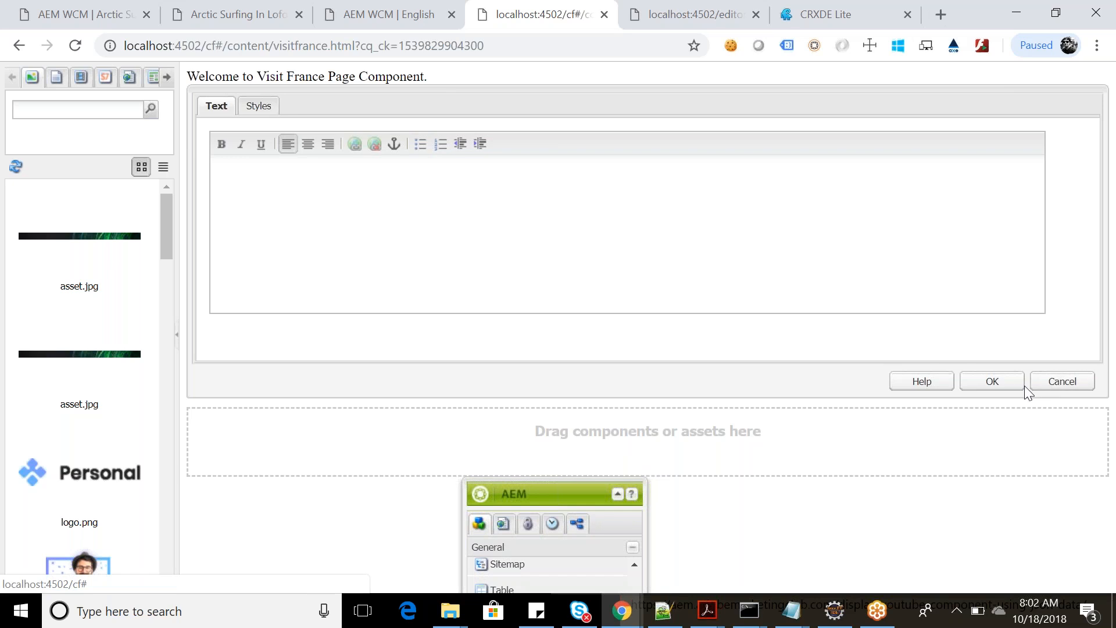
{"action": "left_click", "coordinate": [1068, 381]}
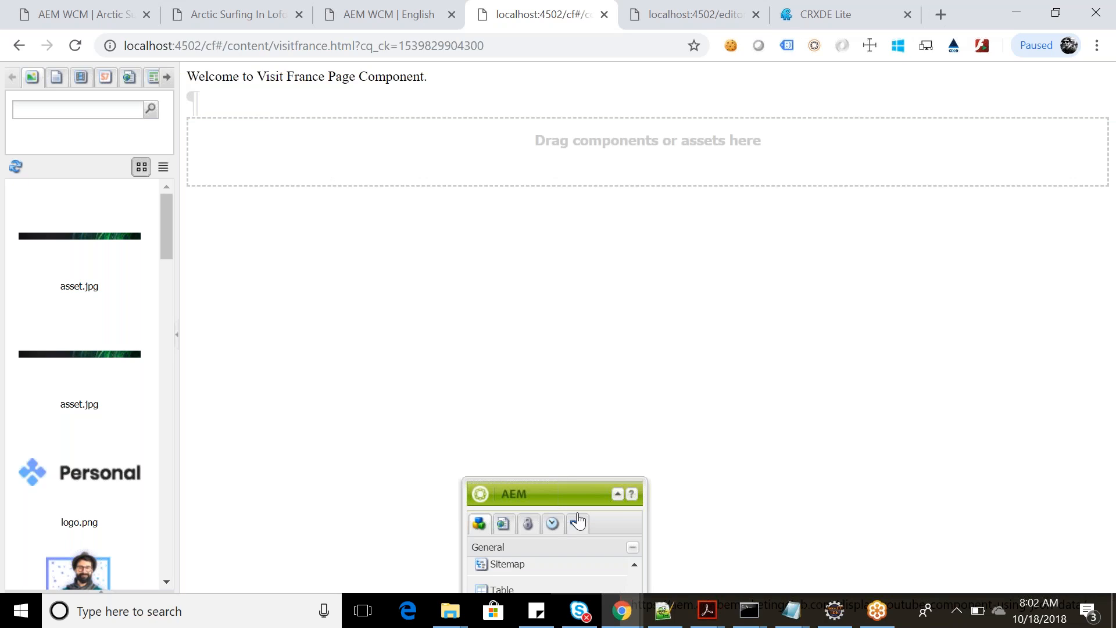
Set the new text component's content to "Welcome to Out of Box Text Component." and confirm it.
{"action": "left_click_drag", "start_coordinate": [553, 493], "coordinate": [804, 245]}
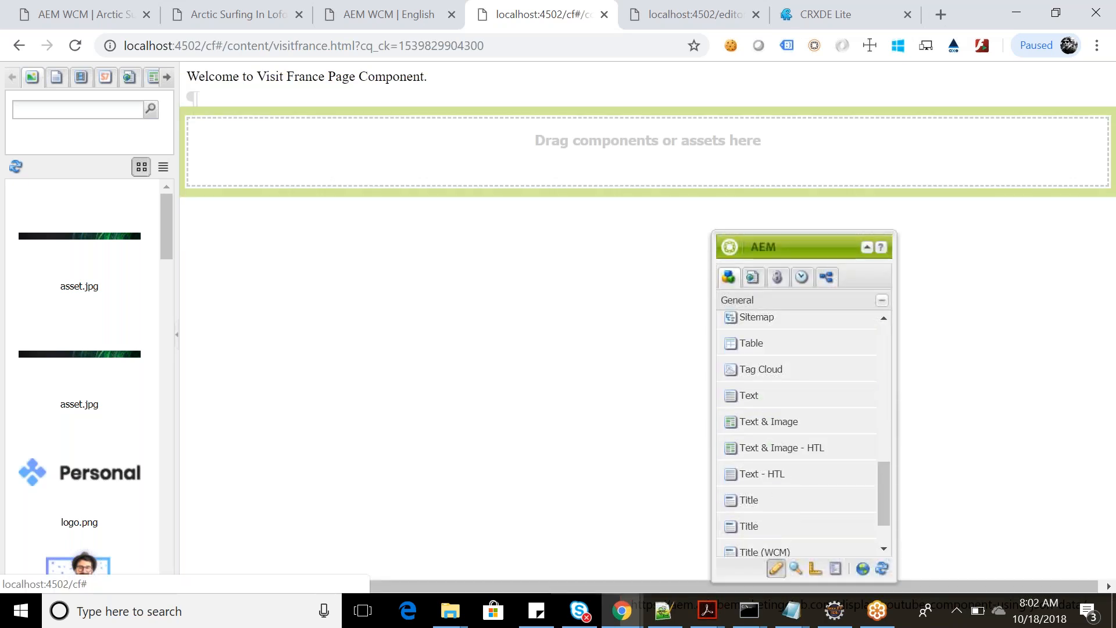
{"action": "double_click", "coordinate": [215, 106]}
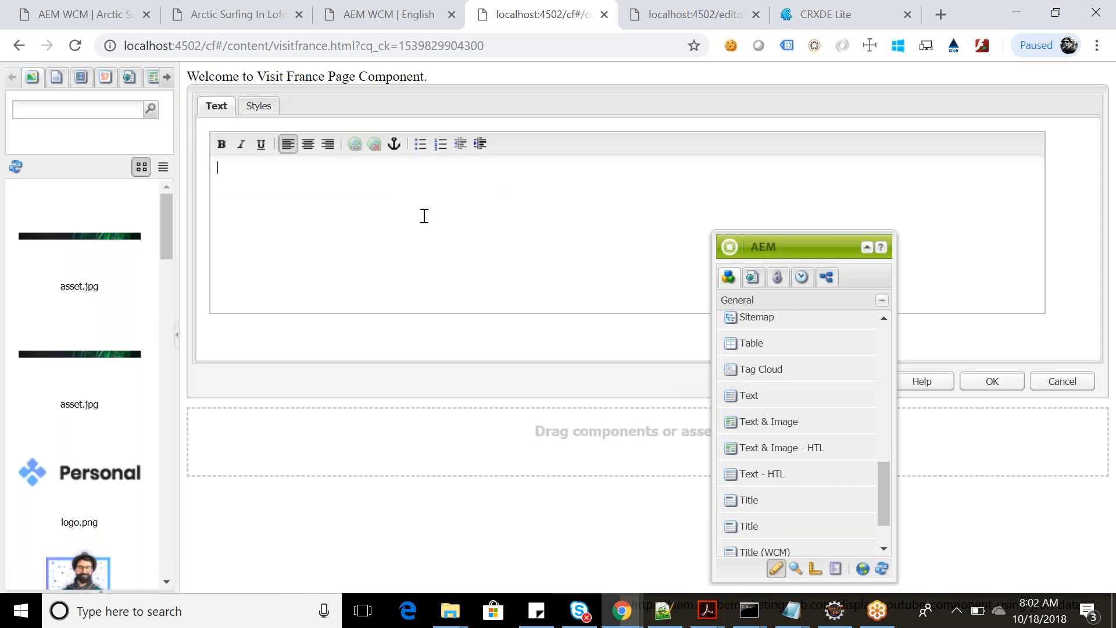
{"action": "left_click_drag", "start_coordinate": [802, 249], "coordinate": [417, 504]}
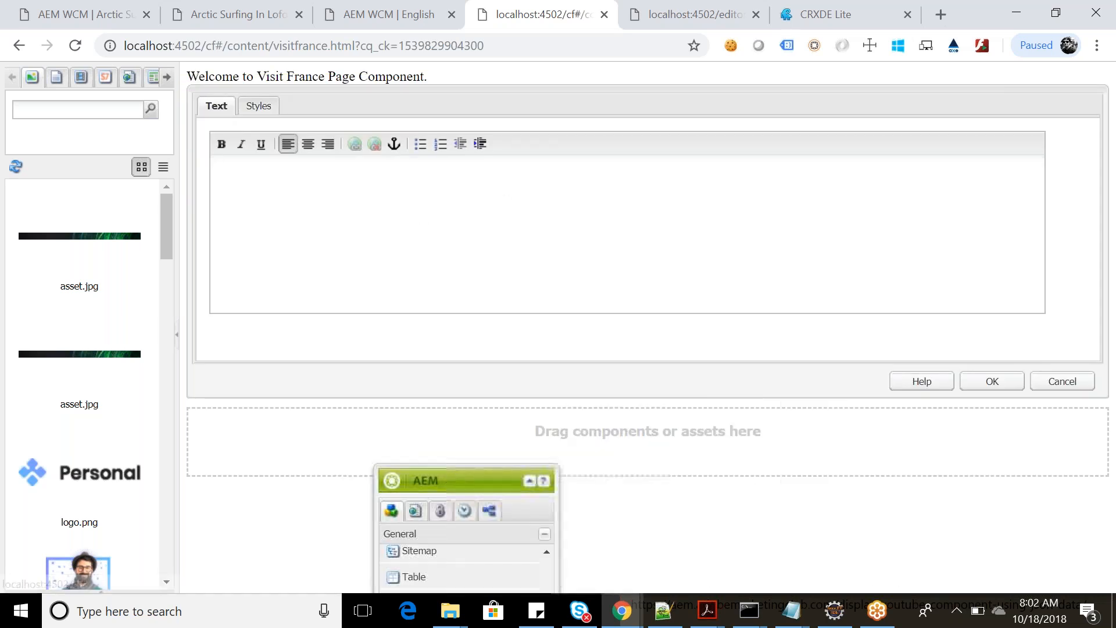
{"action": "left_click", "coordinate": [241, 104]}
{"action": "left_click", "coordinate": [216, 108]}
{"action": "type", "text": "We"}
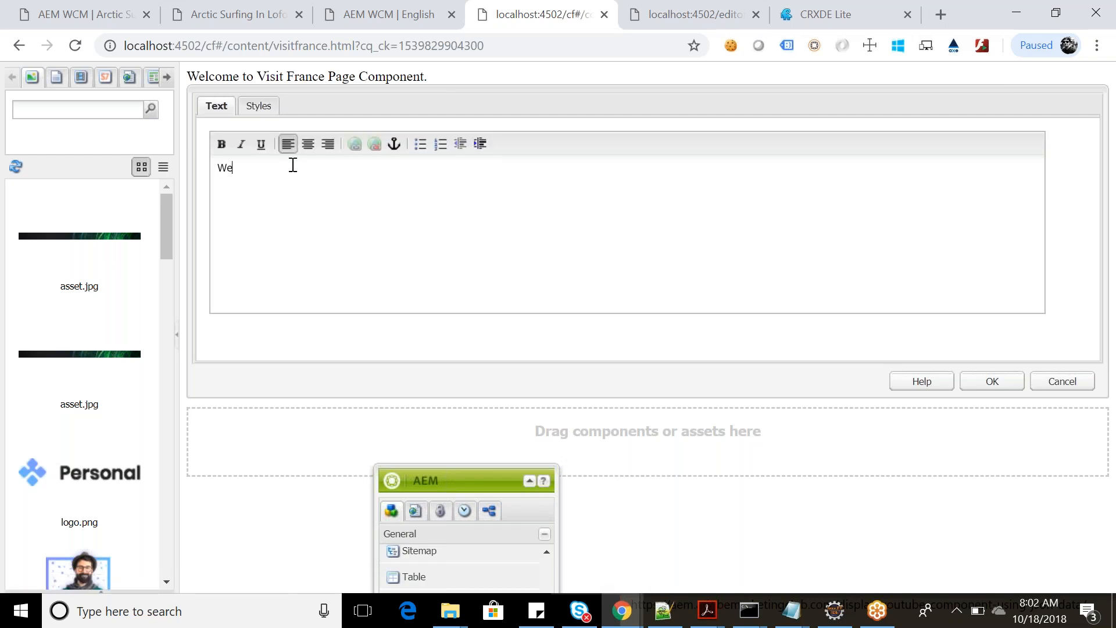
{"action": "type", "text": "lcome to Out of Box Text Component."}
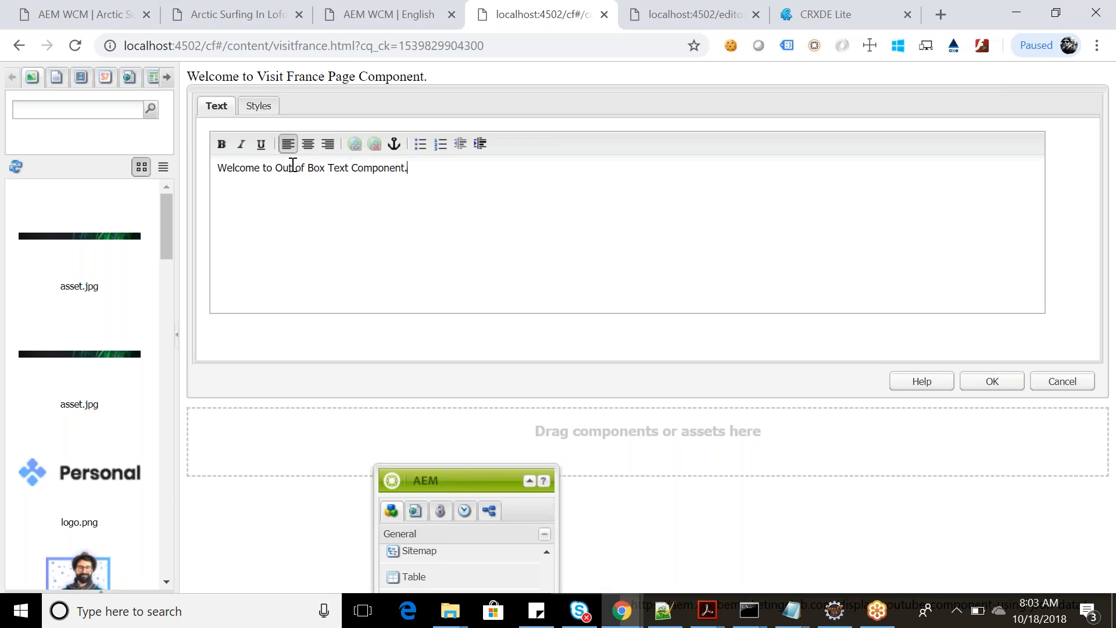
{"action": "left_click", "coordinate": [992, 382]}
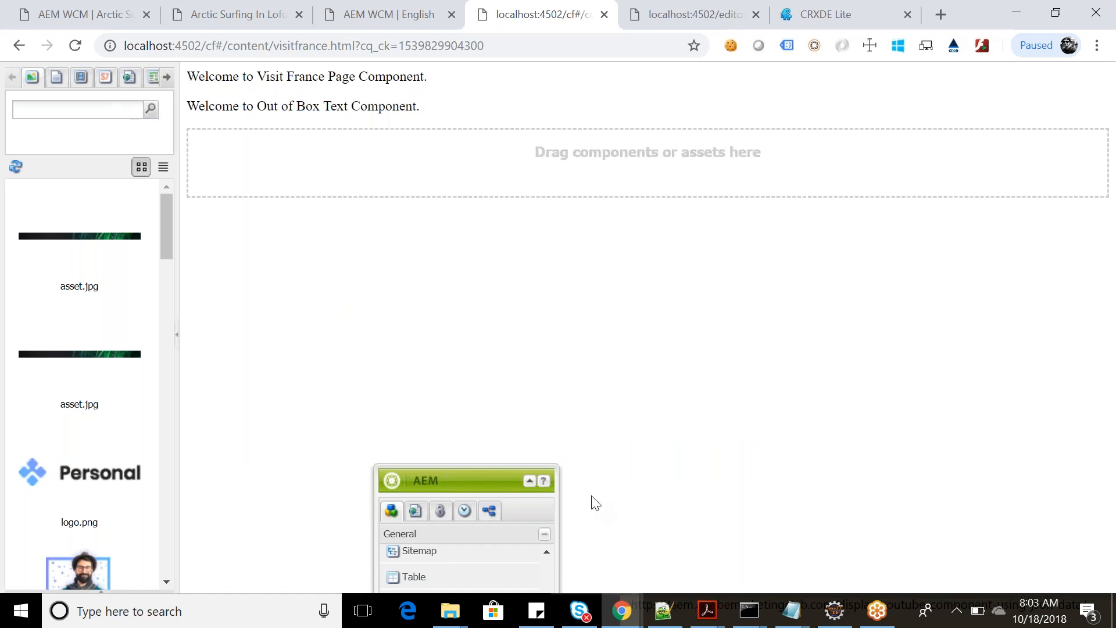
{"action": "left_click_drag", "start_coordinate": [443, 476], "coordinate": [839, 148]}
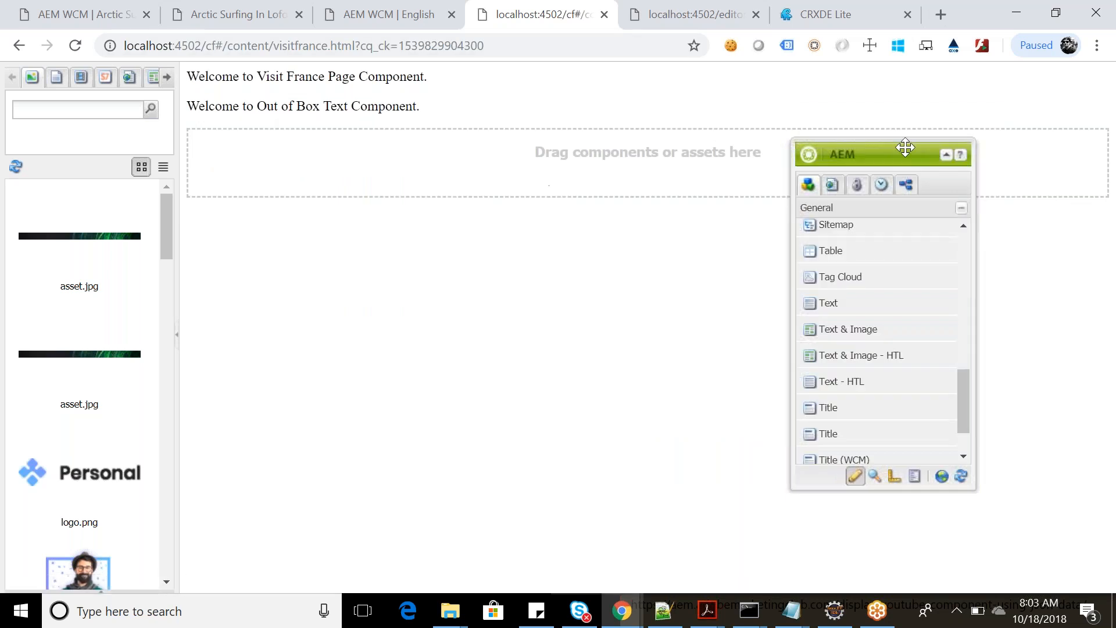
{"action": "left_click_drag", "start_coordinate": [964, 404], "coordinate": [969, 256]}
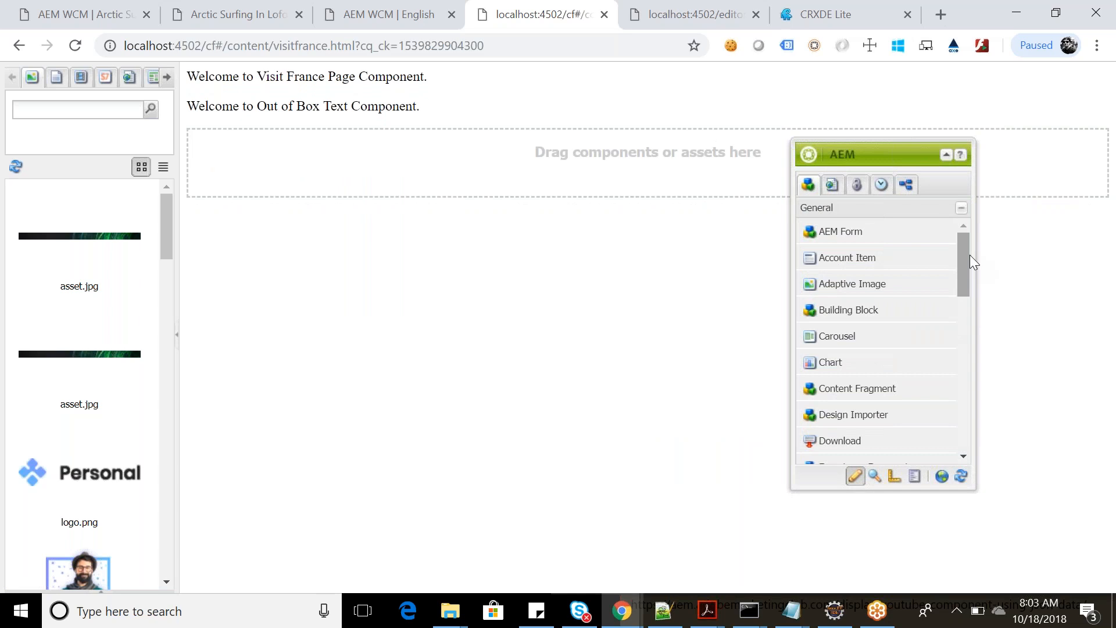
Switch to Day2_PDF.pdf in Adobe Acrobat Reader and find the section on authoring basics and WCM modes.
{"action": "key", "text": "alt+Tab"}
{"action": "key", "text": "alt+Tab"}
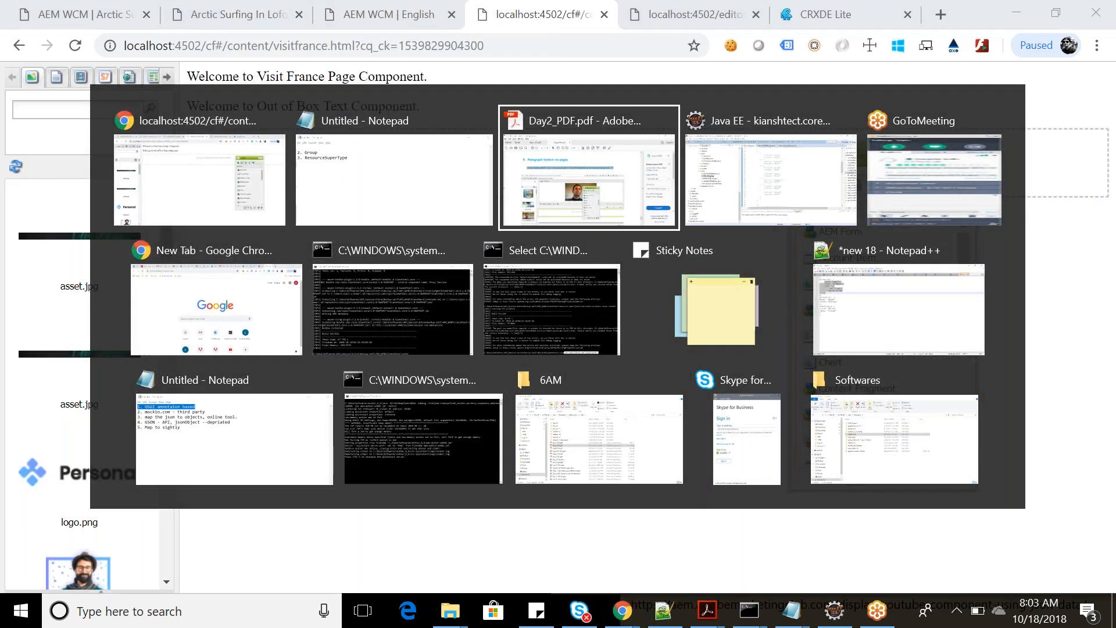
{"action": "scroll", "coordinate": [451, 348], "scroll_direction": "up", "scroll_amount": 20}
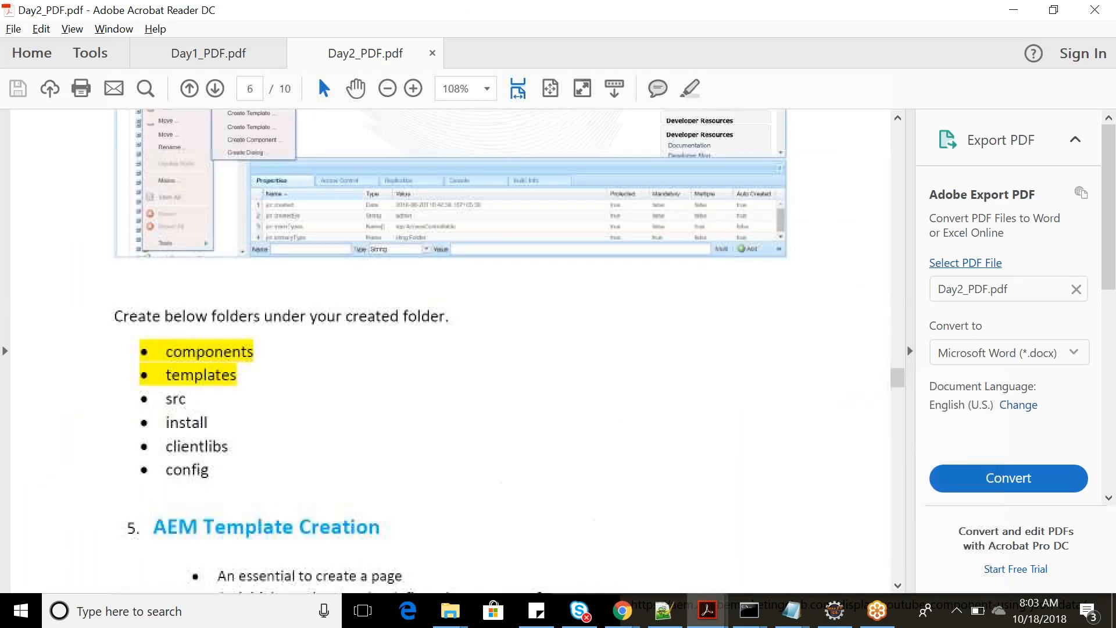
{"action": "scroll", "coordinate": [450, 349], "scroll_direction": "up", "scroll_amount": 20}
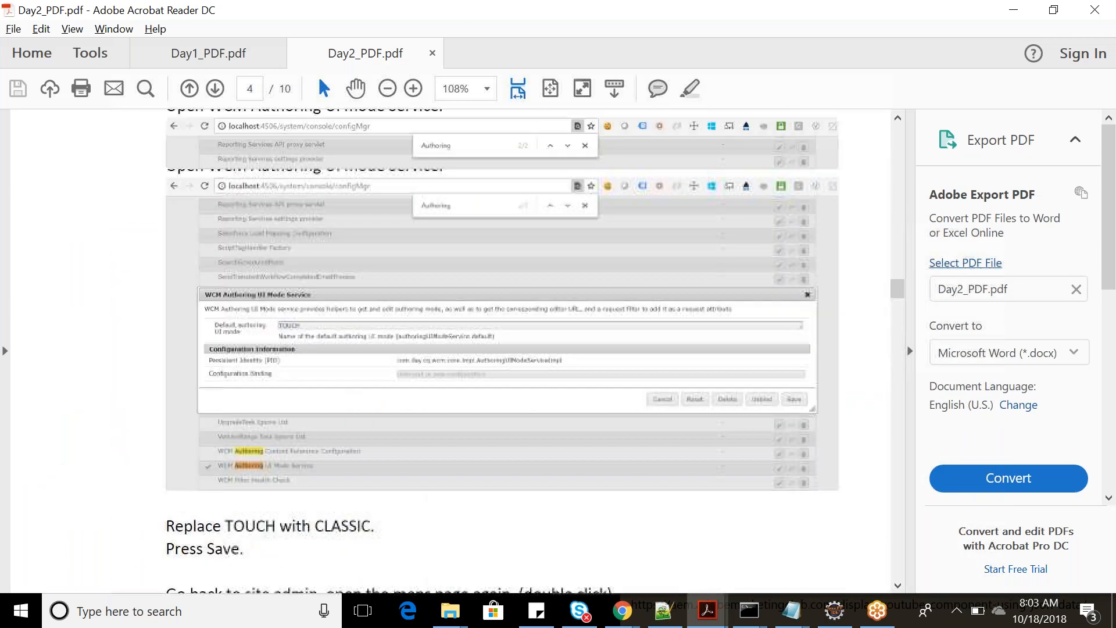
{"action": "scroll", "coordinate": [450, 348], "scroll_direction": "up", "scroll_amount": 15}
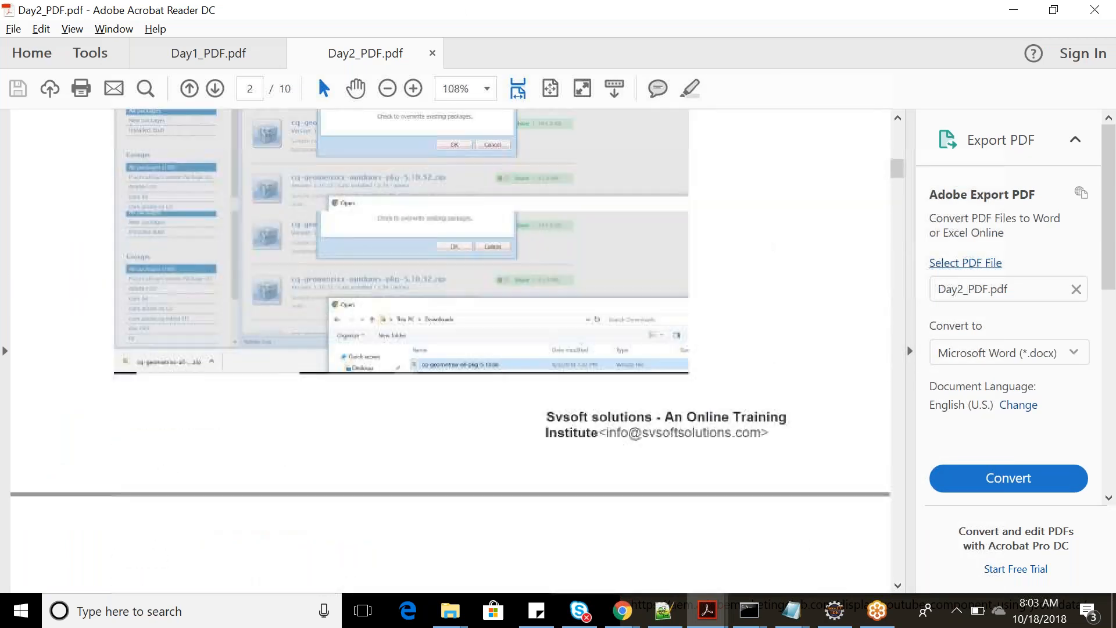
{"action": "scroll", "coordinate": [260, 217], "scroll_direction": "down", "scroll_amount": 3}
{"action": "scroll", "coordinate": [261, 217], "scroll_direction": "down", "scroll_amount": 20}
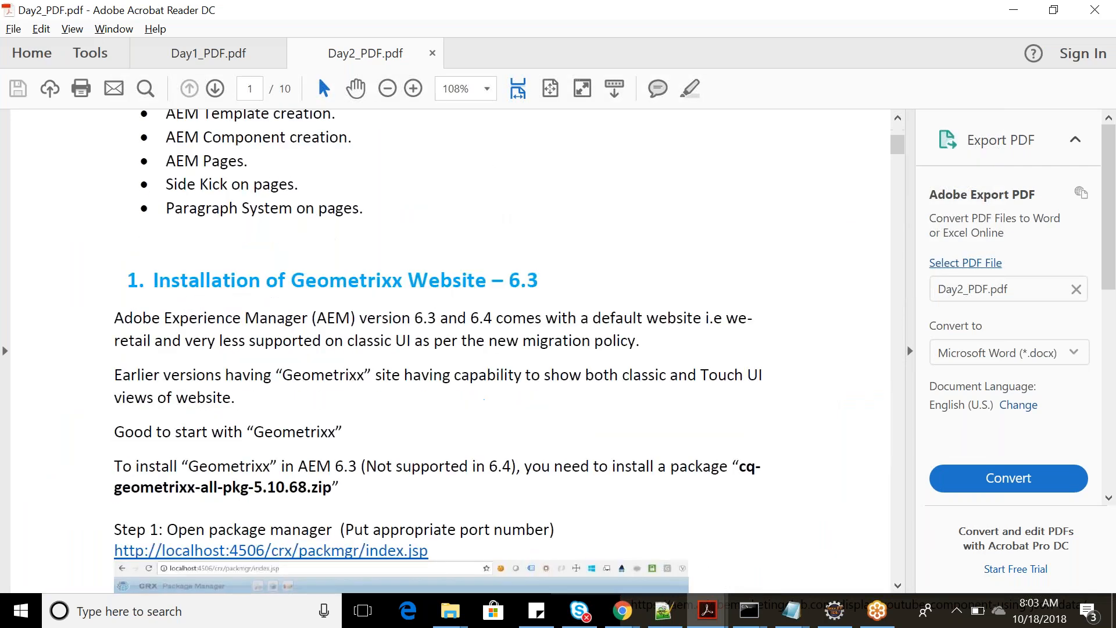
{"action": "scroll", "coordinate": [450, 351], "scroll_direction": "down", "scroll_amount": 15}
{"action": "scroll", "coordinate": [450, 352], "scroll_direction": "up", "scroll_amount": 6}
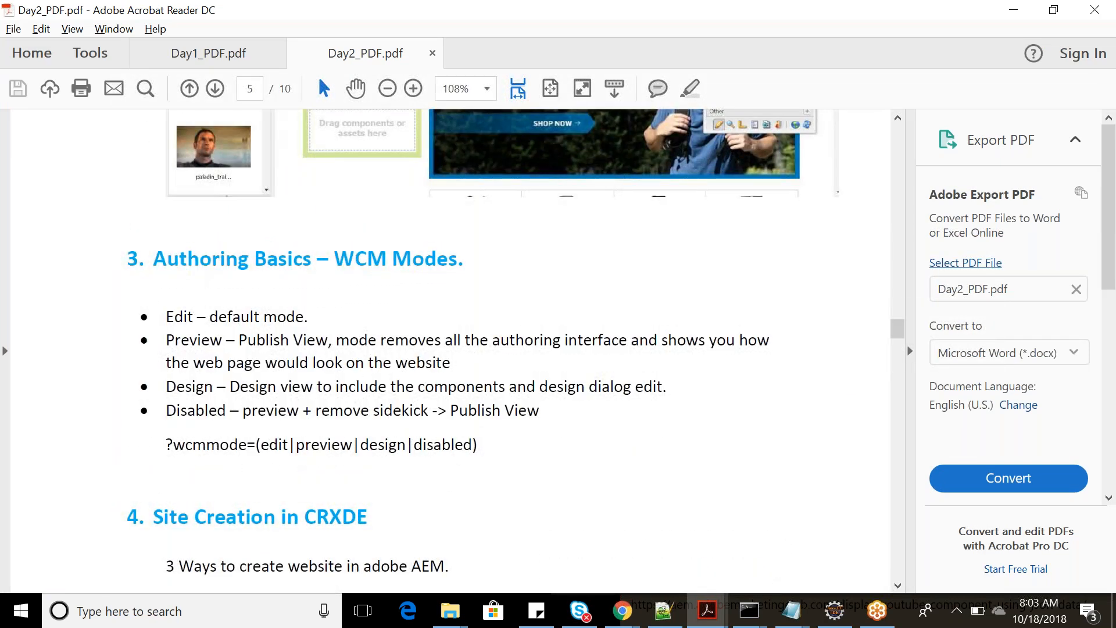
Switch back to the Visit France page in Chrome, open the text component for editing and close it without changes.
{"action": "key", "text": "alt+Tab"}
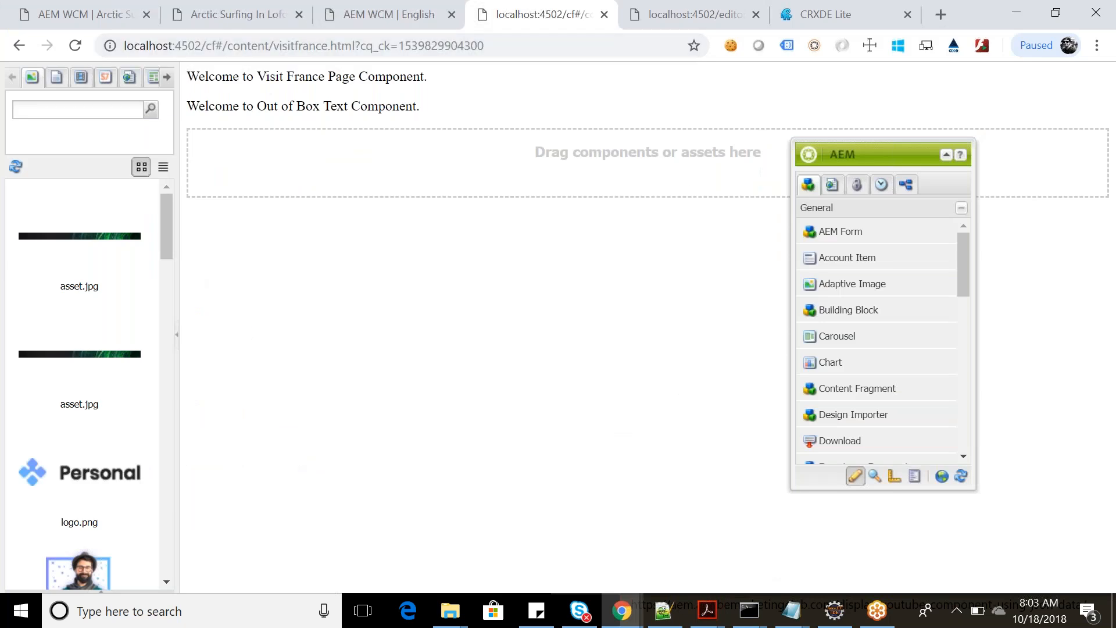
{"action": "left_click_drag", "start_coordinate": [904, 150], "coordinate": [720, 116]}
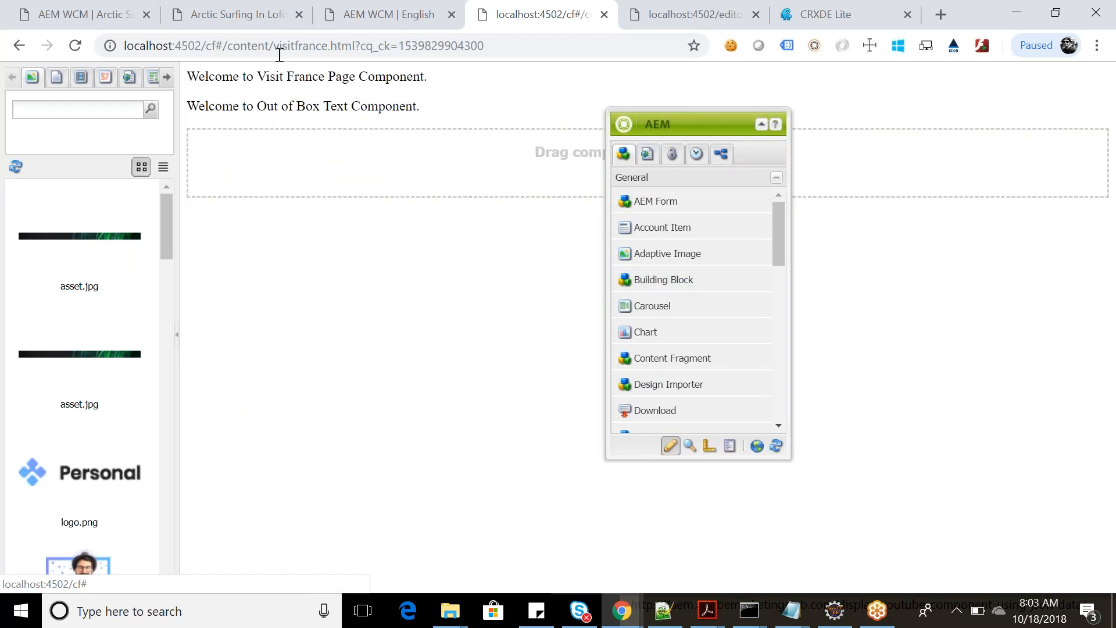
{"action": "double_click", "coordinate": [212, 104]}
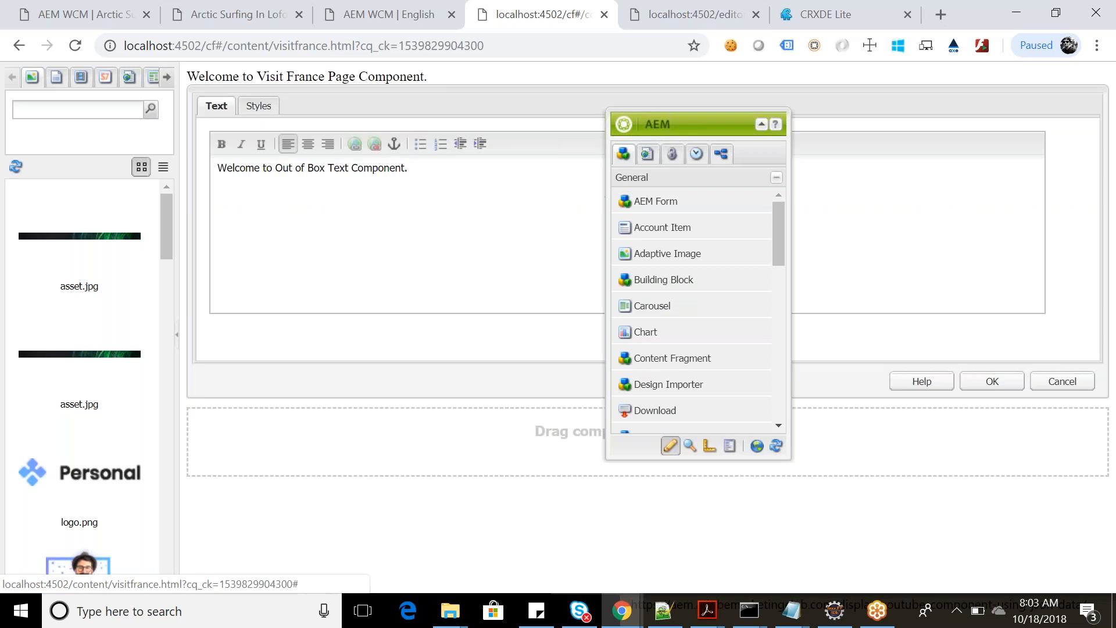
{"action": "left_click", "coordinate": [1075, 382]}
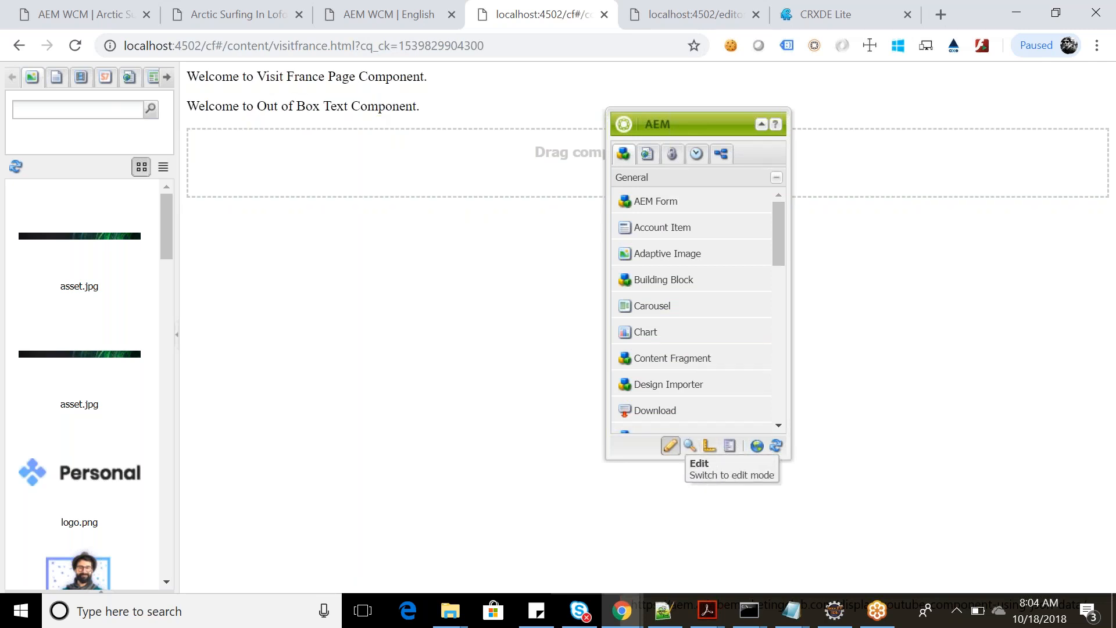
View the Visit France page in preview mode and in design mode, returning to edit mode after each.
{"action": "left_click", "coordinate": [688, 446]}
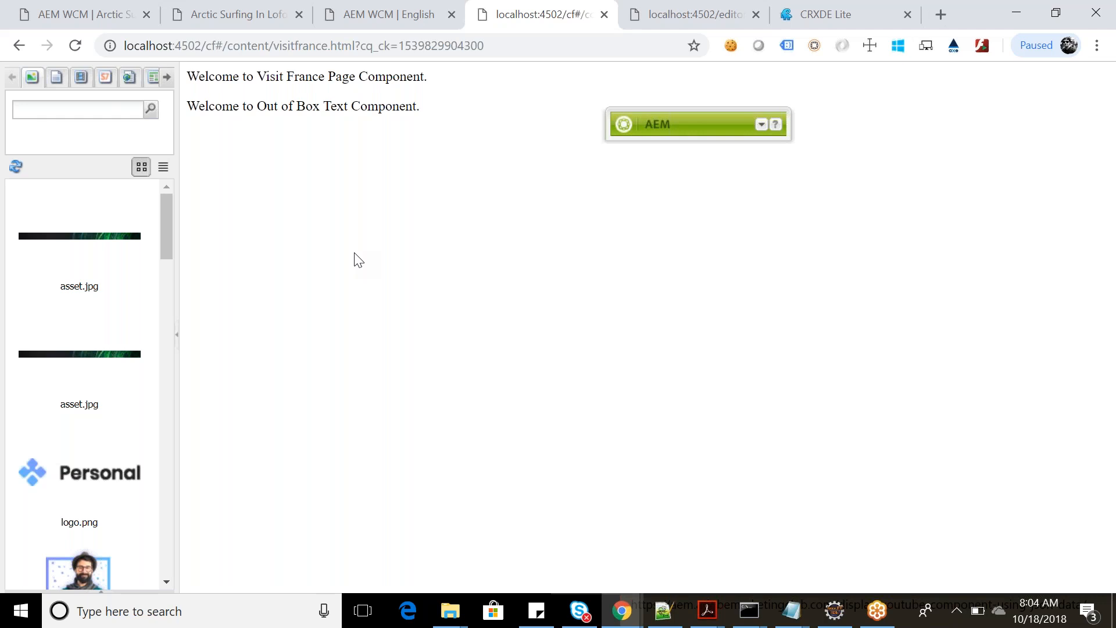
{"action": "left_click_drag", "start_coordinate": [710, 115], "coordinate": [873, 129]}
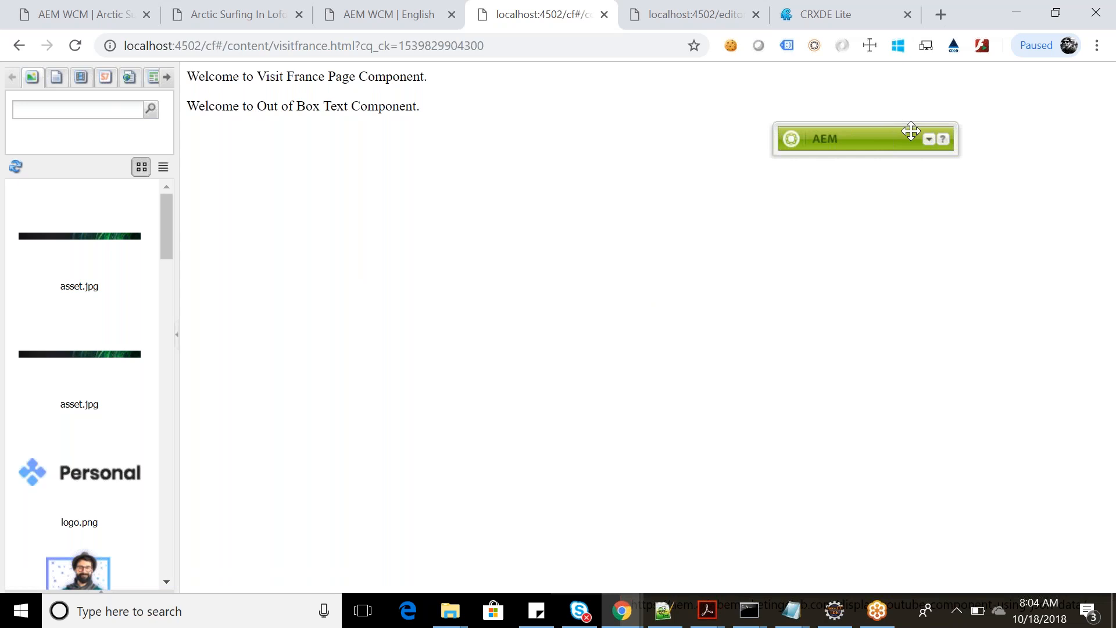
{"action": "left_click", "coordinate": [929, 140]}
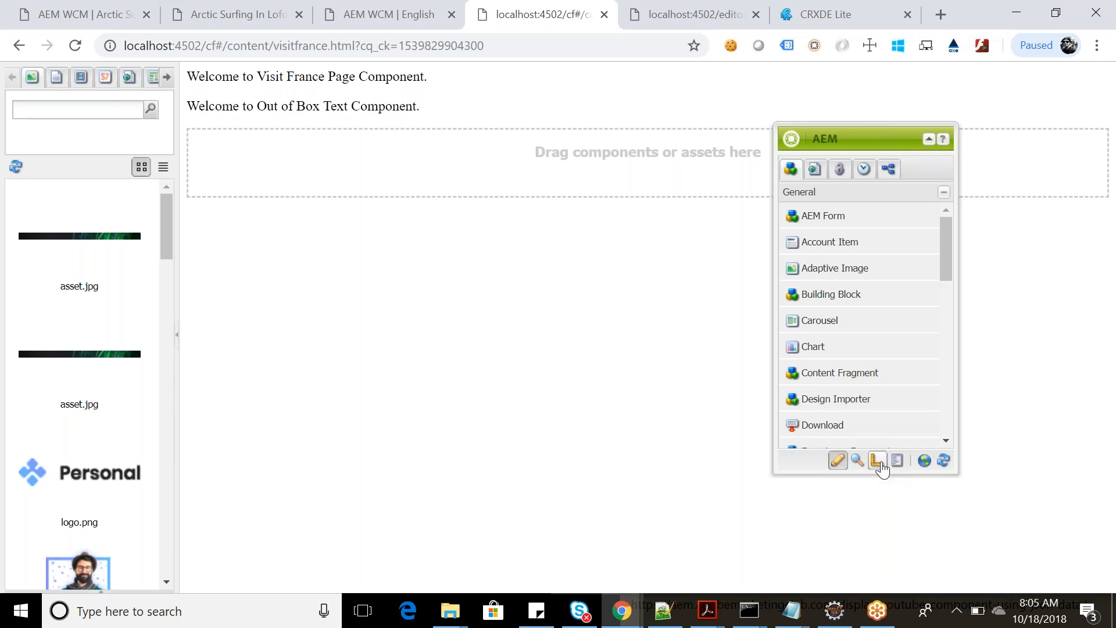
{"action": "left_click", "coordinate": [878, 461]}
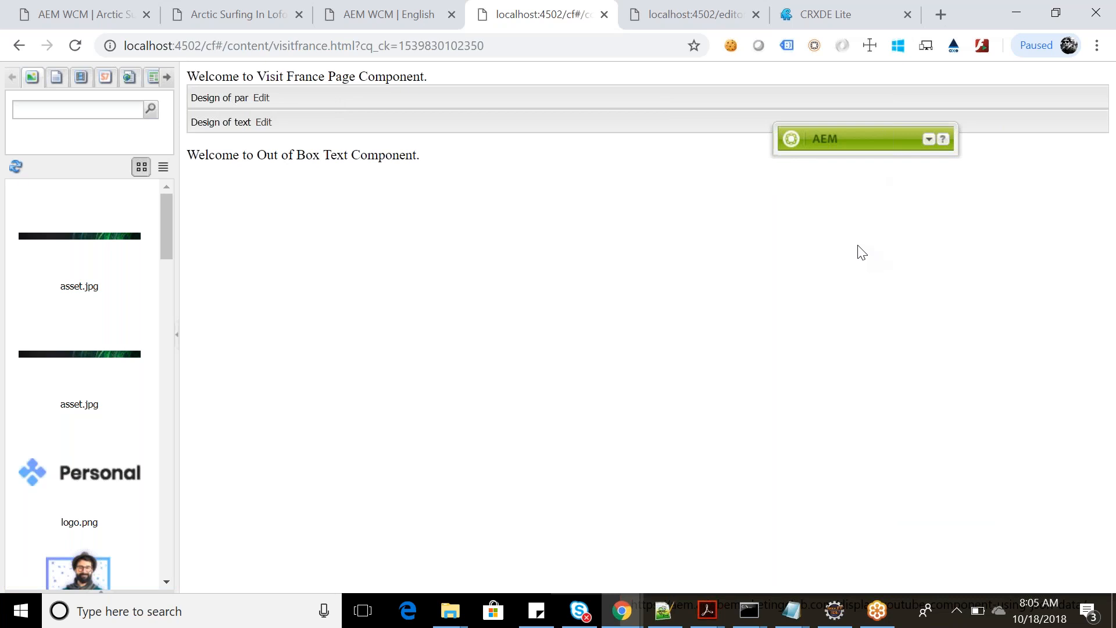
{"action": "left_click", "coordinate": [928, 139]}
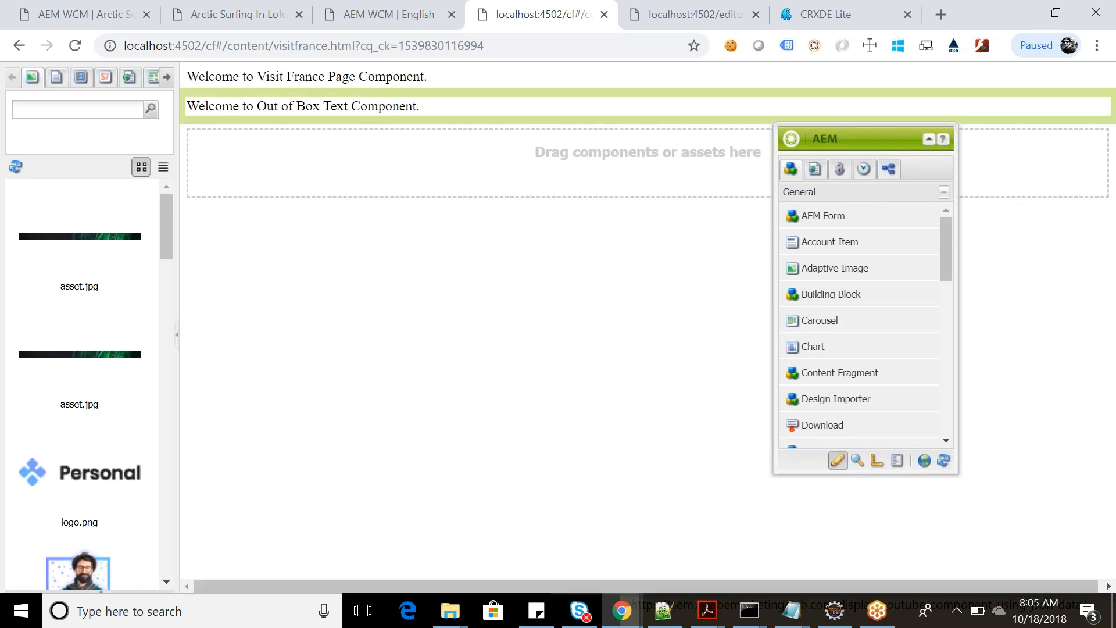
Load the page without the cf# prefix and with WCM mode disabled, using localhost:4502/content/visitfrance.html?wcmmode=disabled.
{"action": "left_click_drag", "start_coordinate": [355, 47], "coordinate": [700, 48]}
{"action": "key", "text": "BackSpace"}
{"action": "type", "text": "?wcmm"}
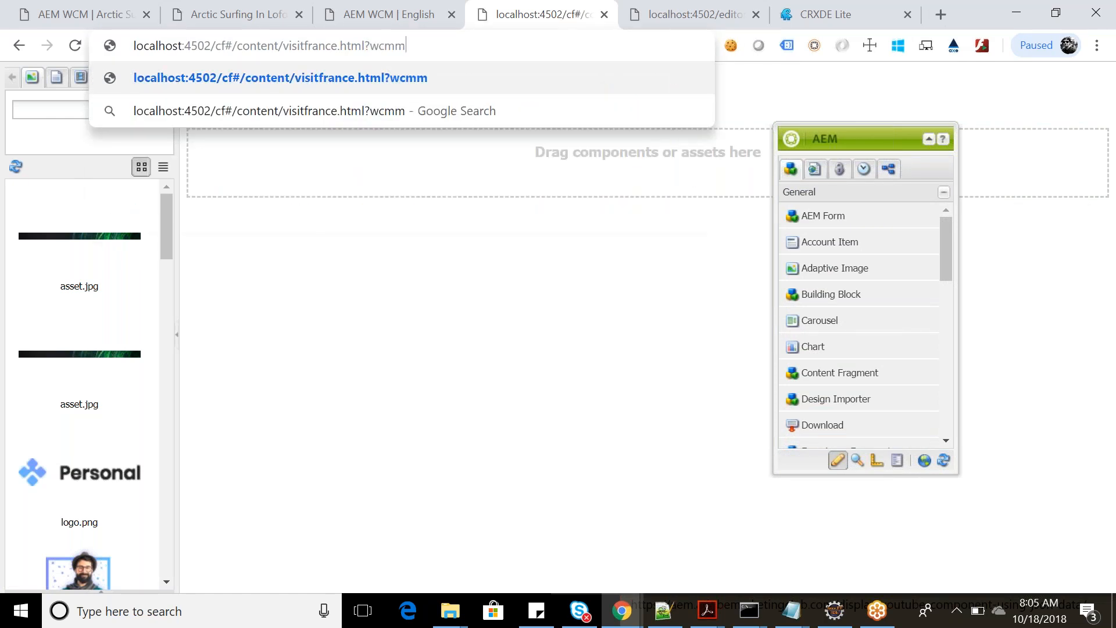
{"action": "type", "text": "ode=disabled"}
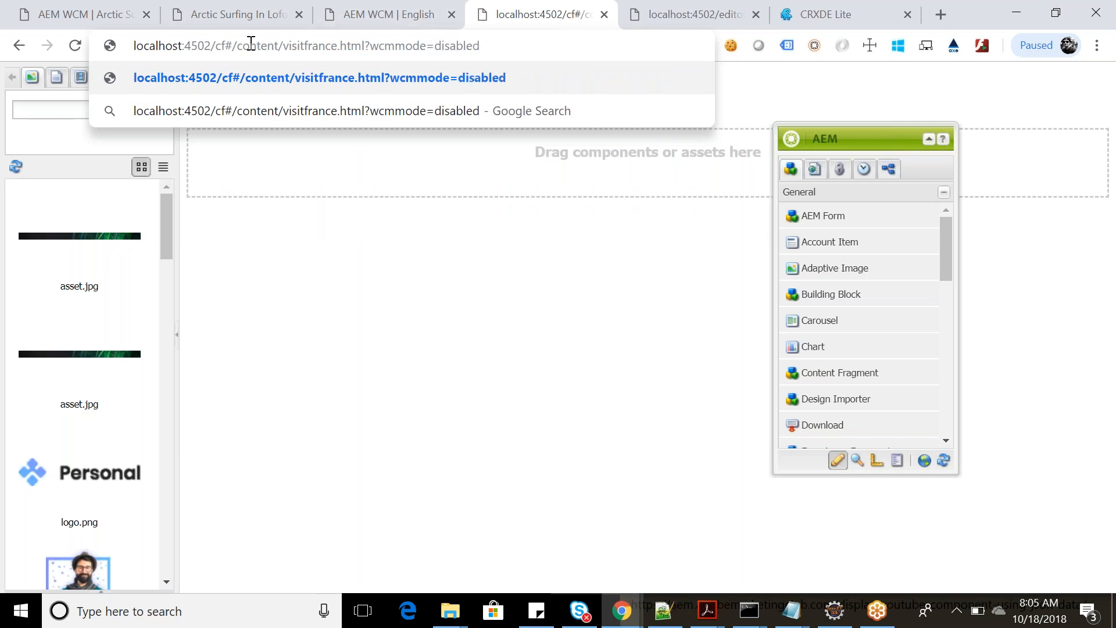
{"action": "left_click_drag", "start_coordinate": [238, 46], "coordinate": [219, 47]}
{"action": "key", "text": "BackSpace"}
{"action": "key", "text": "Return"}
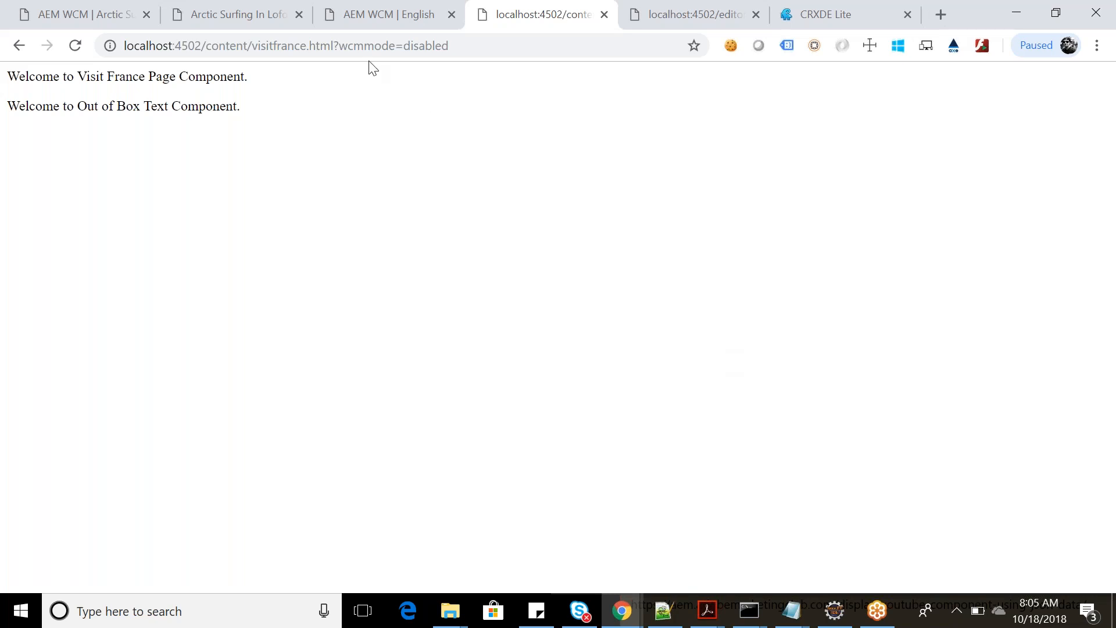
Change the wcmmode parameter in the page URL to edit and reload the page.
{"action": "left_click_drag", "start_coordinate": [335, 45], "coordinate": [419, 46]}
{"action": "double_click", "coordinate": [436, 45]}
{"action": "type", "text": "edit"}
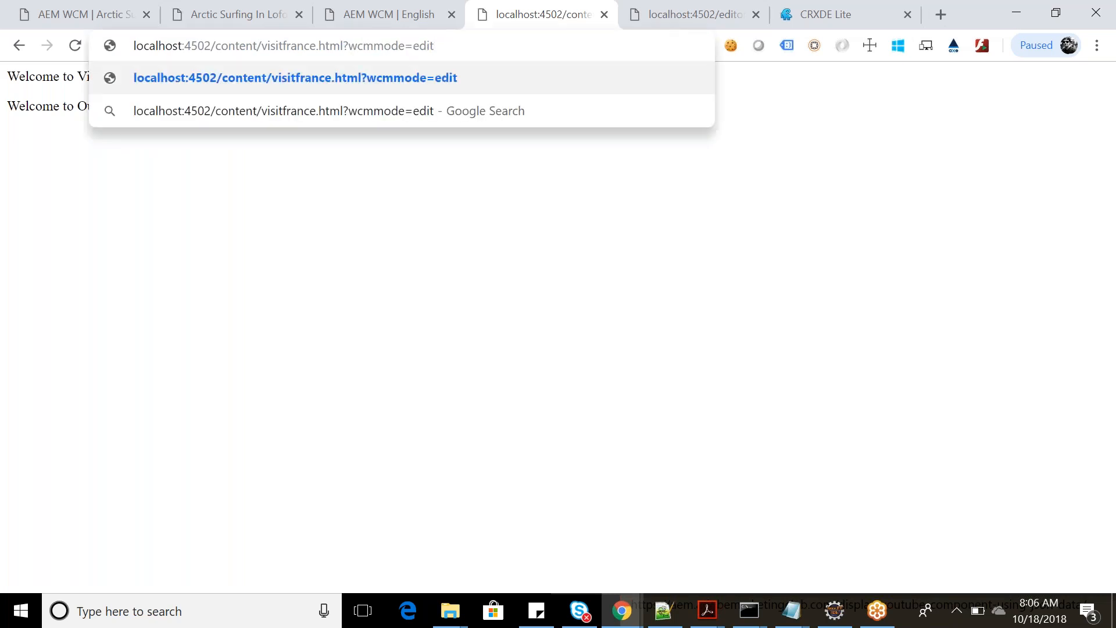
{"action": "key", "text": "Return"}
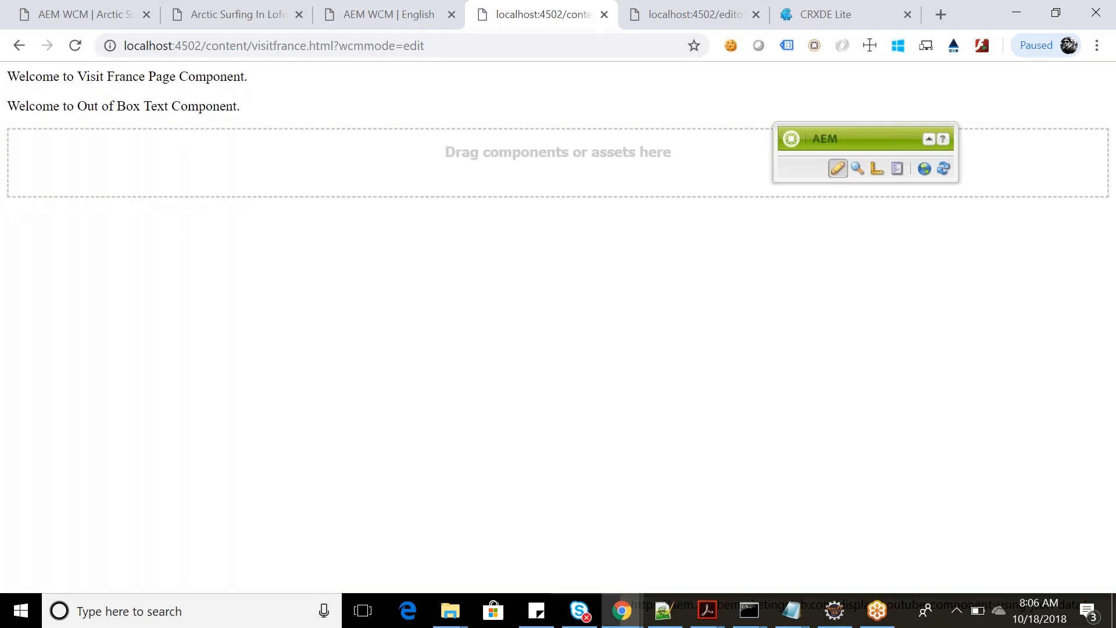
Load the Visit France page with the wcmmode URL parameter set to preview and move the sidekick closer to the page text.
{"action": "double_click", "coordinate": [413, 46]}
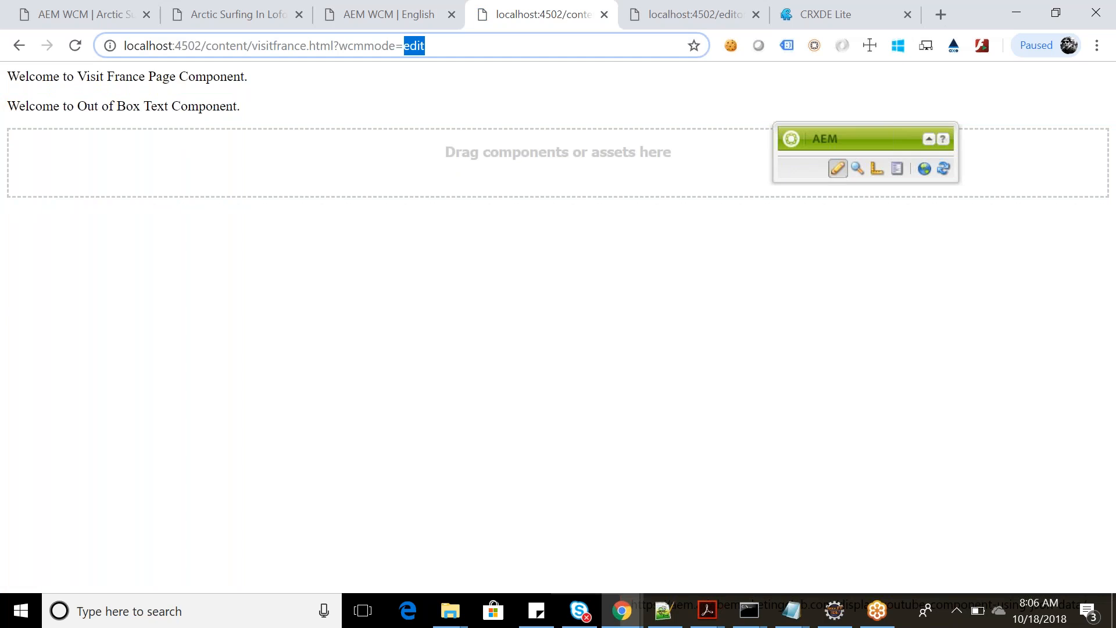
{"action": "type", "text": "preview"}
{"action": "key", "text": "Return"}
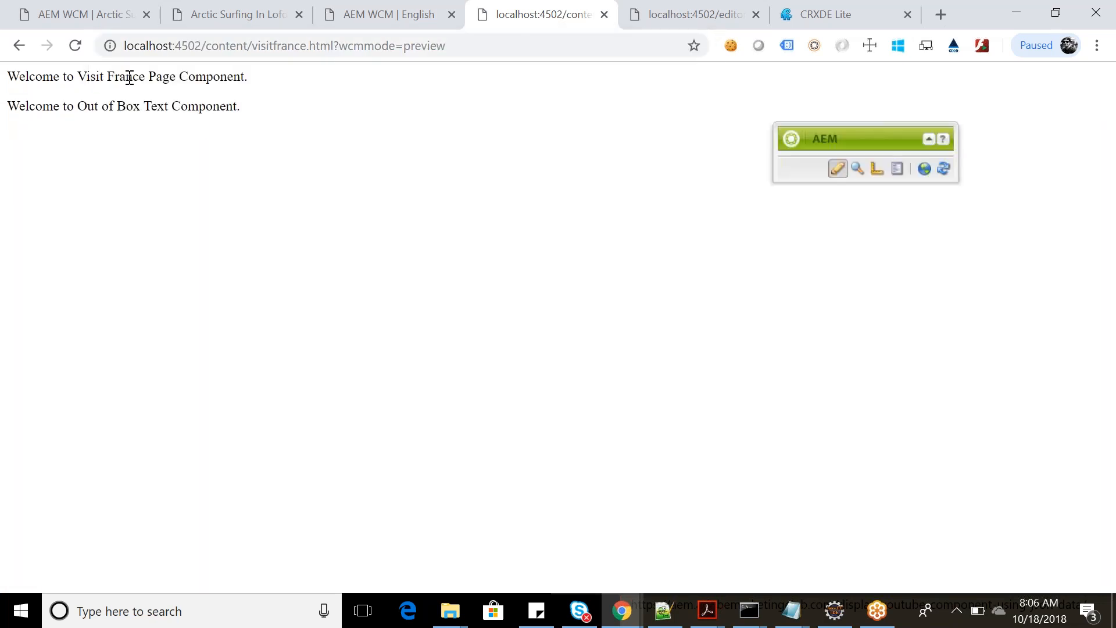
{"action": "triple_click", "coordinate": [52, 76]}
{"action": "left_click", "coordinate": [92, 164]}
{"action": "left_click_drag", "start_coordinate": [873, 132], "coordinate": [743, 190]}
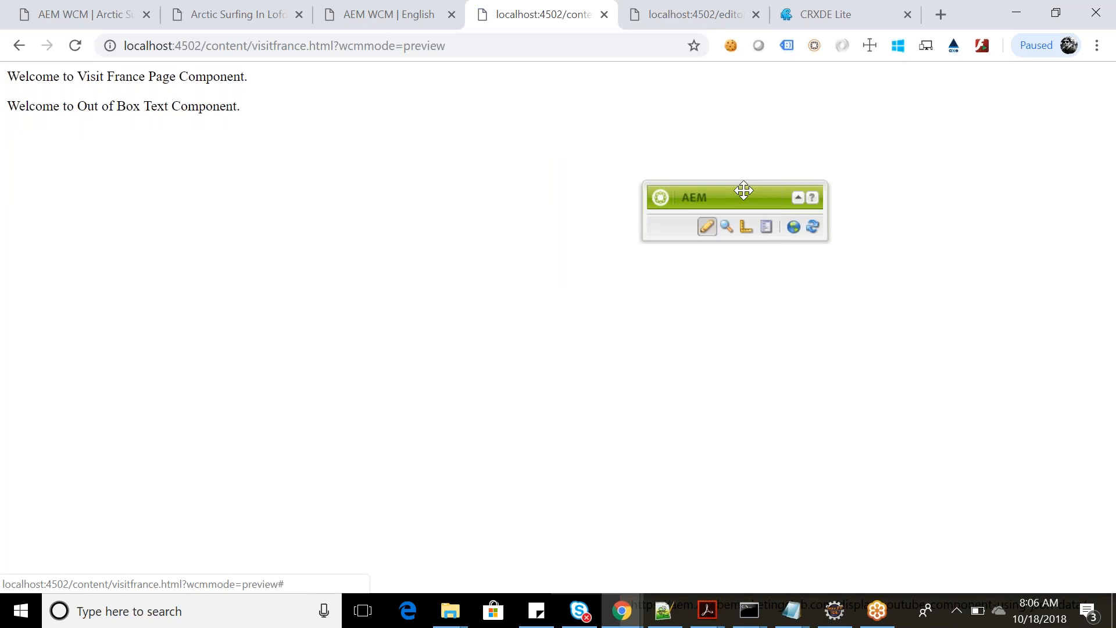
{"action": "left_click_drag", "start_coordinate": [743, 190], "coordinate": [688, 149]}
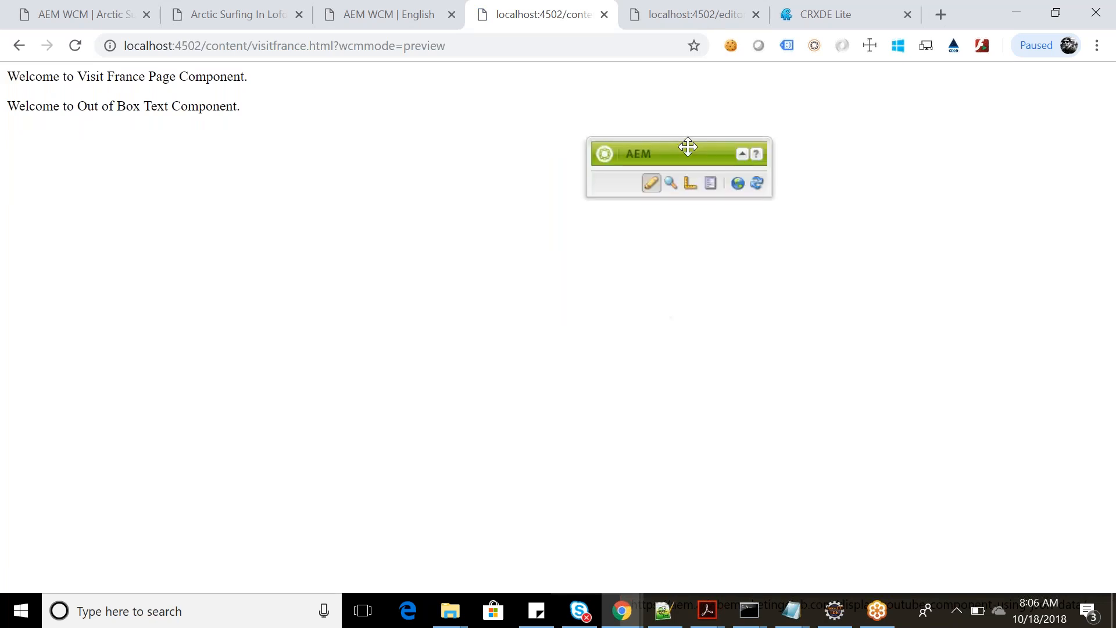
{"action": "left_click", "coordinate": [742, 154]}
{"action": "left_click", "coordinate": [742, 154]}
Change the wcmmode parameter in the page URL to disabled and load the page.
{"action": "left_click", "coordinate": [424, 47]}
{"action": "left_click", "coordinate": [694, 247]}
{"action": "double_click", "coordinate": [431, 46]}
{"action": "type", "text": "disabled"}
{"action": "key", "text": "Return"}
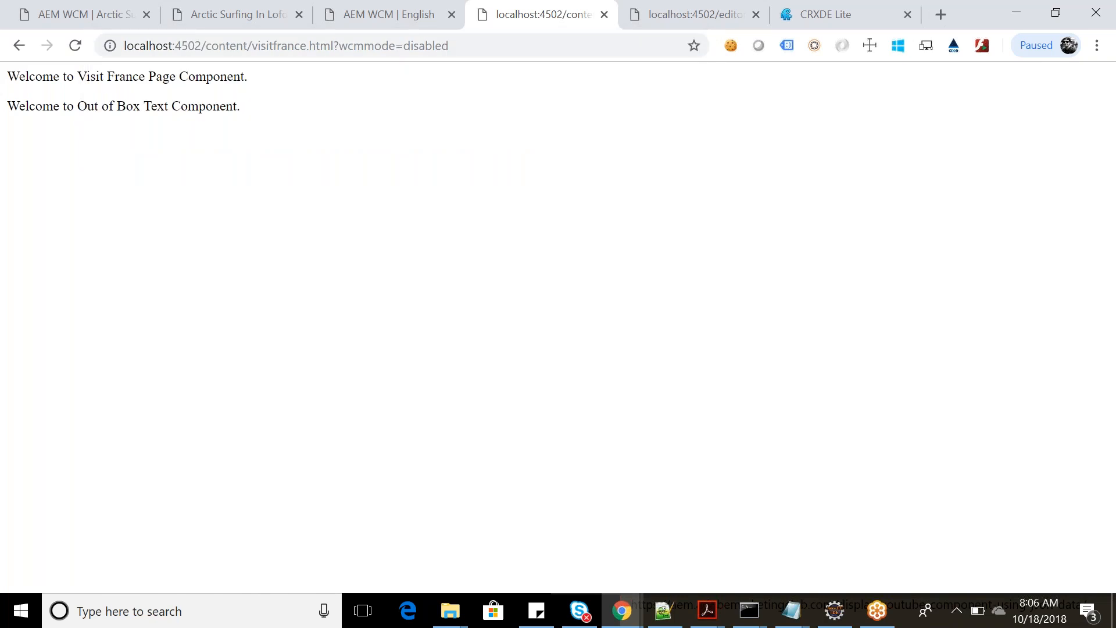
Load the page in design mode by setting the wcmmode URL parameter to design.
{"action": "double_click", "coordinate": [426, 46]}
{"action": "type", "text": "design"}
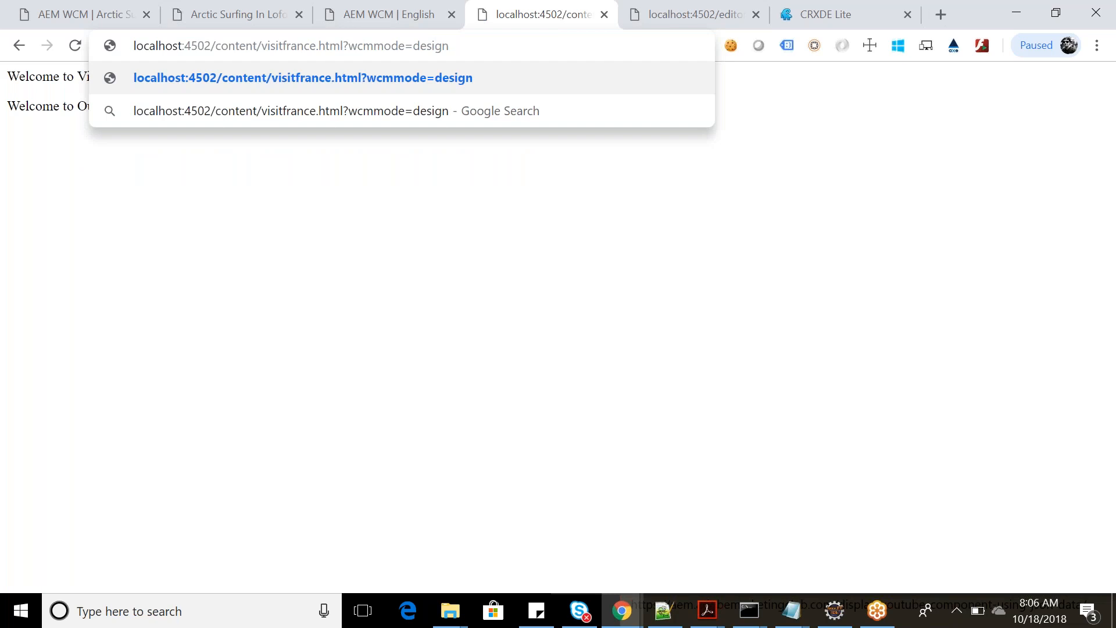
{"action": "key", "text": "Return"}
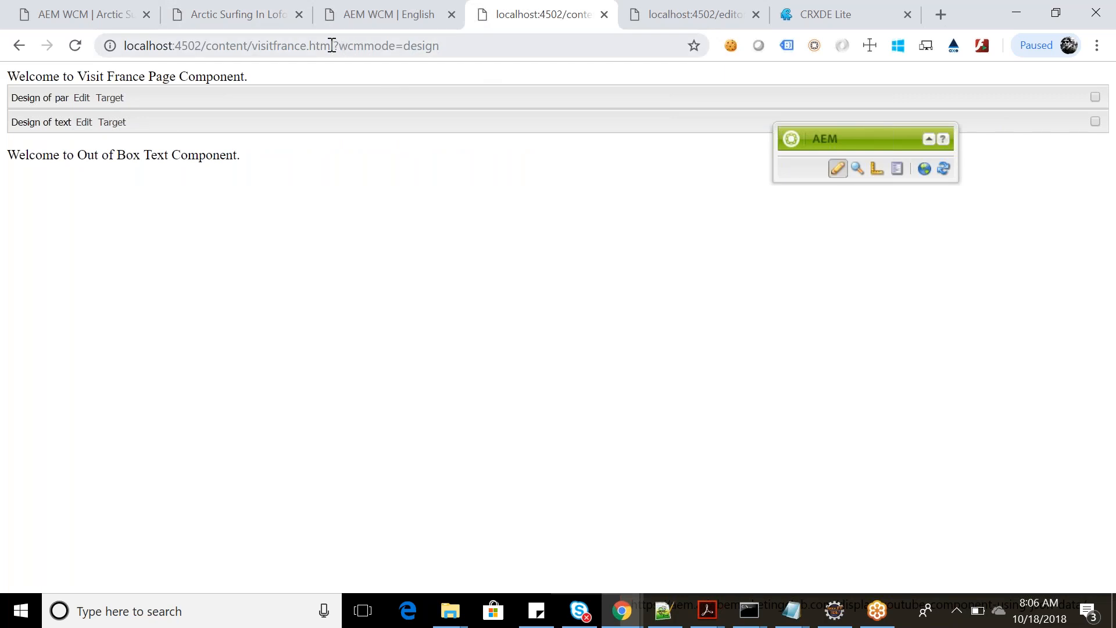
Reopen the page in the classic UI at localhost:4502/cf#/content/visitfrance.html and enlarge the sidekick to show its component list.
{"action": "left_click_drag", "start_coordinate": [339, 45], "coordinate": [703, 46]}
{"action": "key", "text": "BackSpace"}
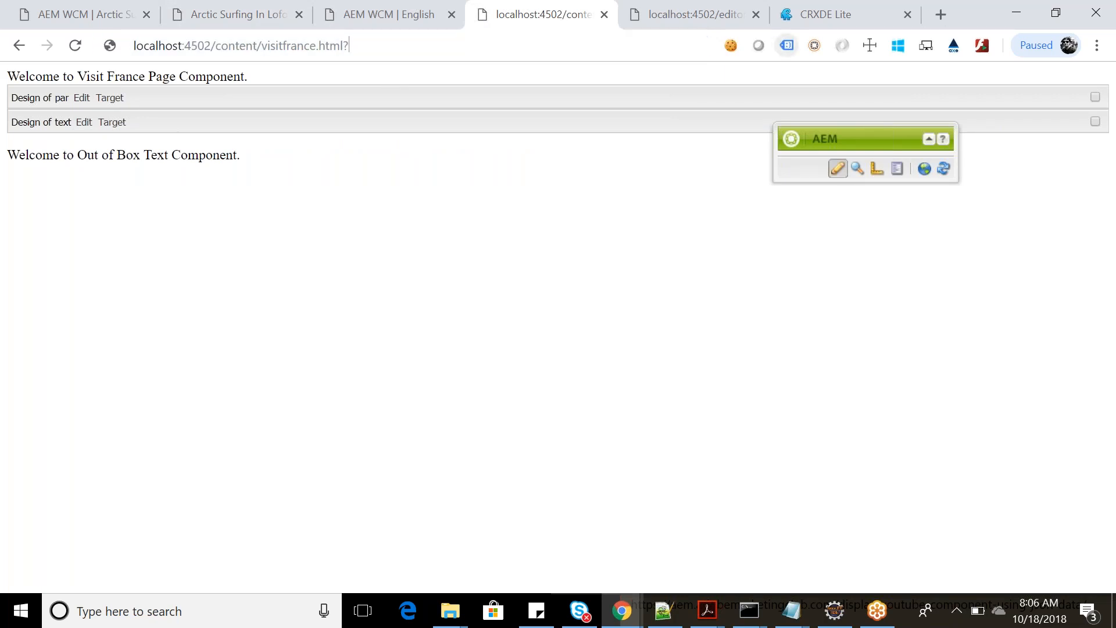
{"action": "key", "text": "BackSpace"}
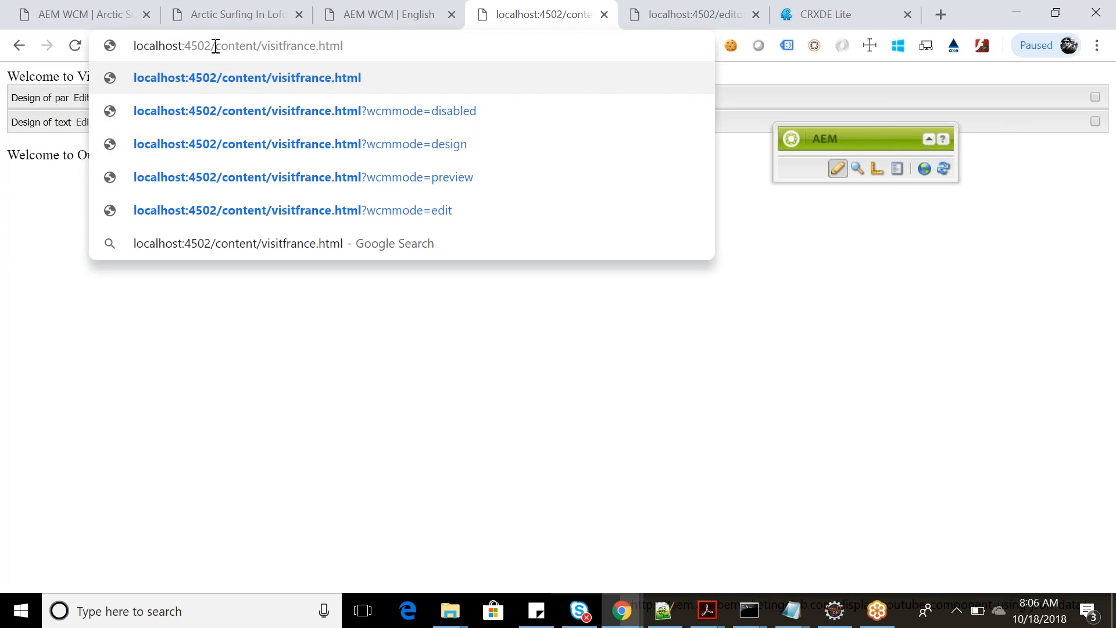
{"action": "type", "text": "cf#"}
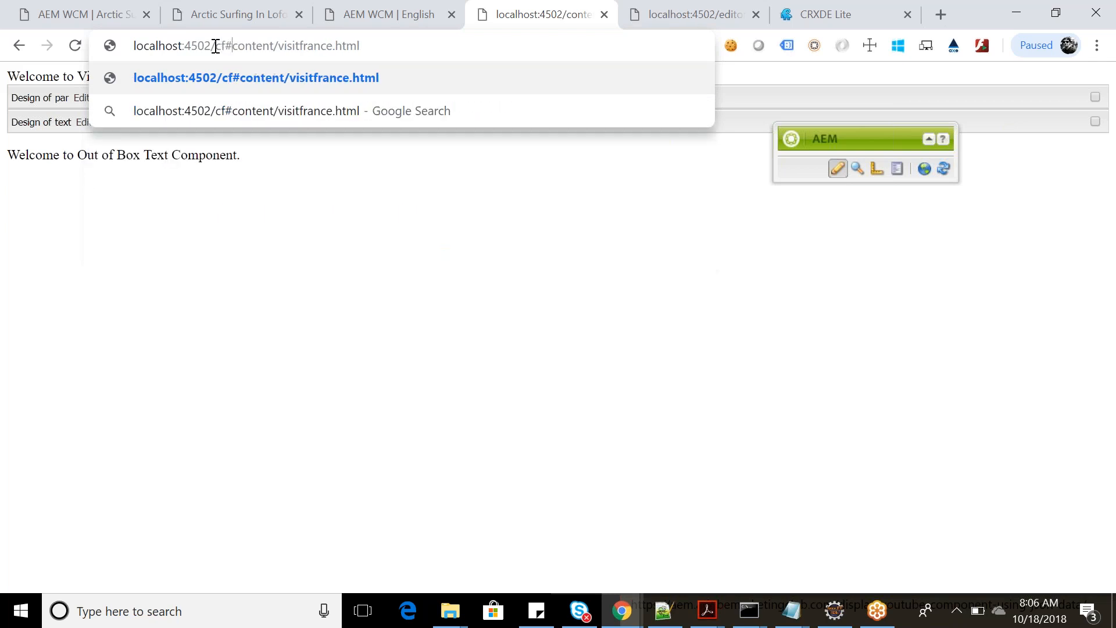
{"action": "type", "text": "/"}
{"action": "key", "text": "Return"}
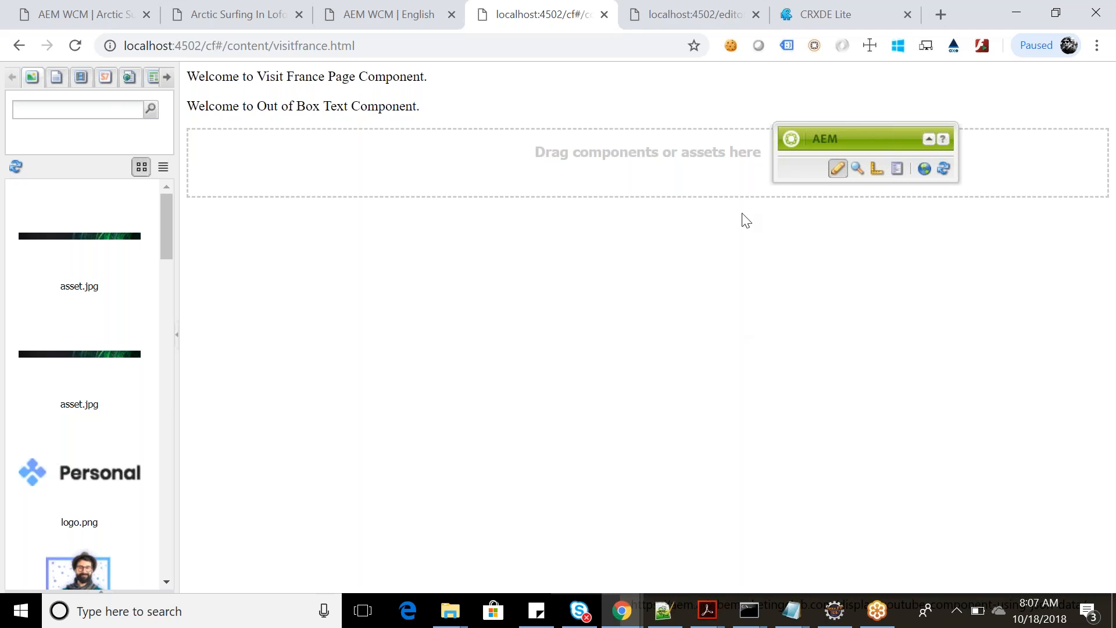
{"action": "left_click_drag", "start_coordinate": [870, 183], "coordinate": [883, 294]}
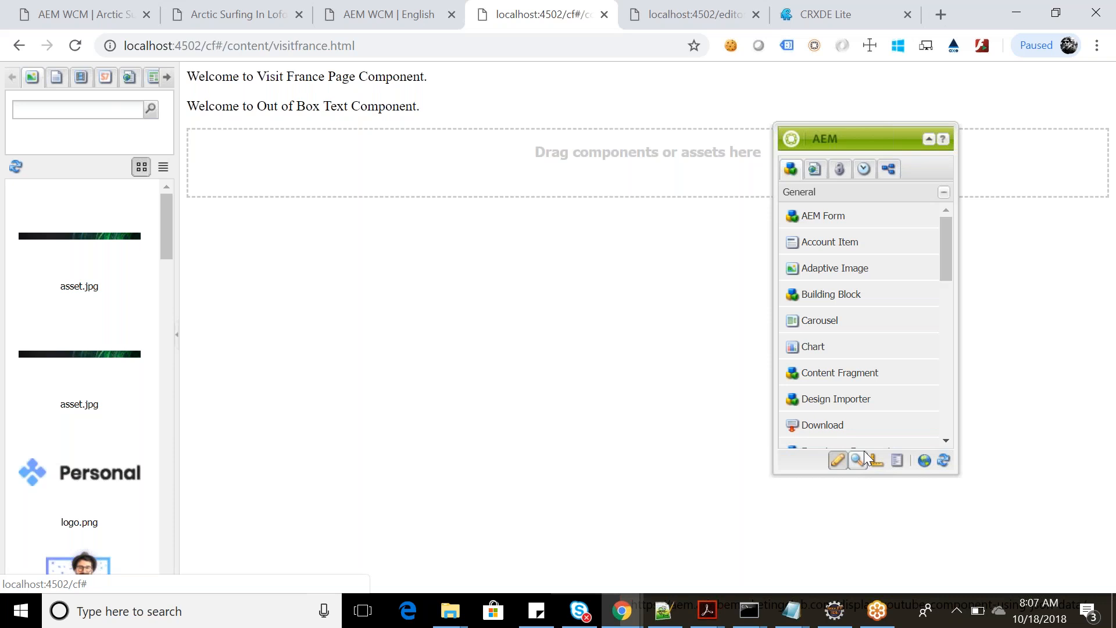
{"action": "left_click", "coordinate": [1114, 106]}
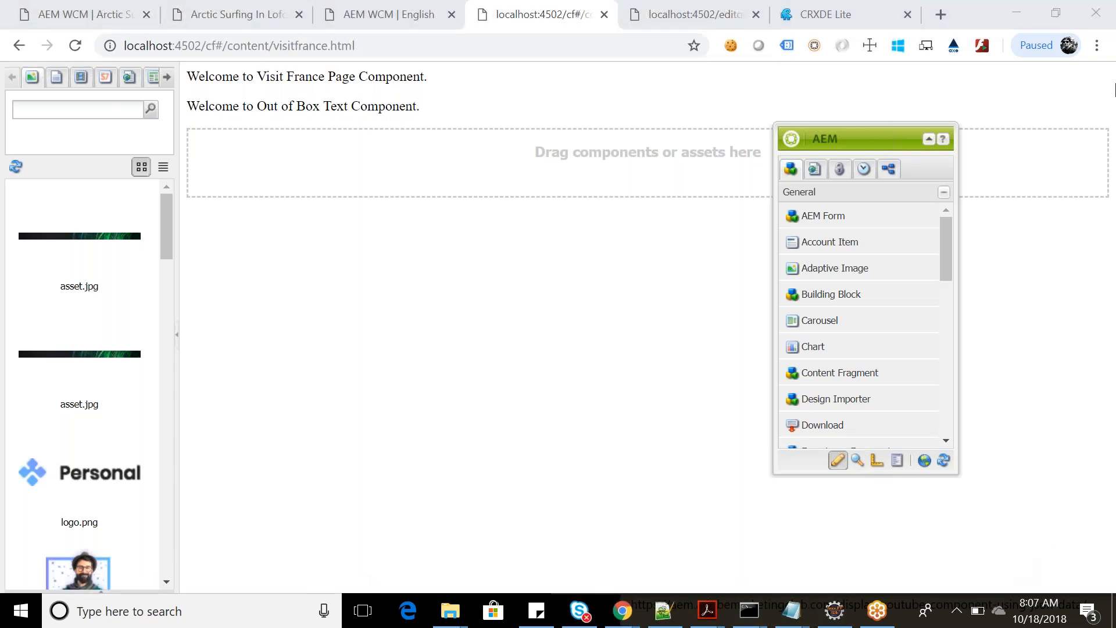
Review the WCM modes and classic mode sections of Day2_PDF.pdf in Acrobat Reader and return to the Visit France page in Chrome.
{"action": "key", "text": "alt+Tab"}
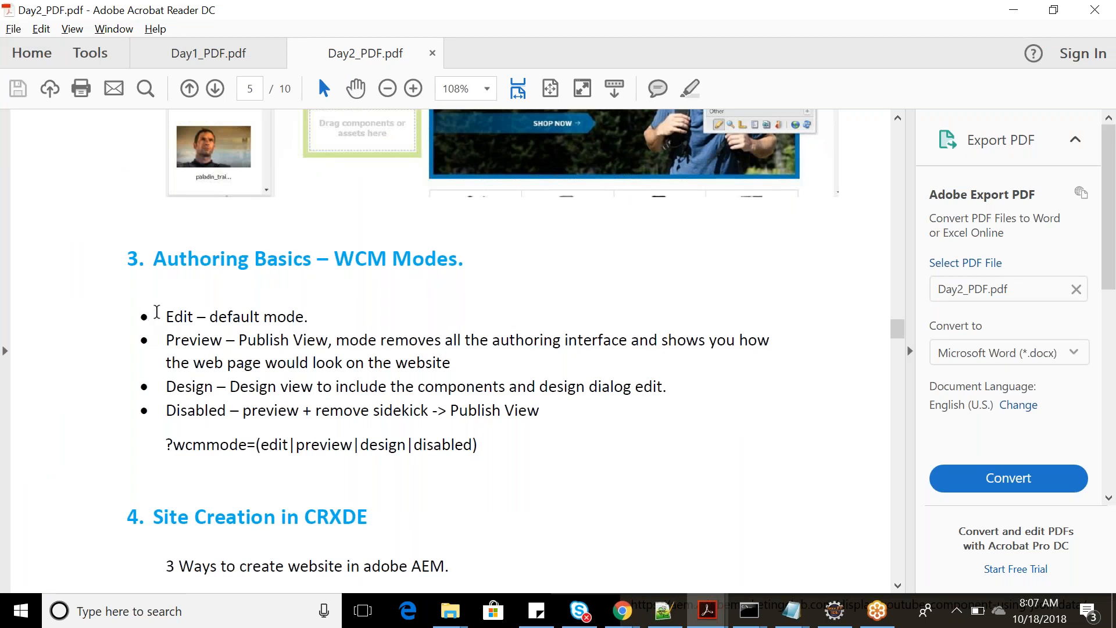
{"action": "left_click_drag", "start_coordinate": [164, 316], "coordinate": [483, 445]}
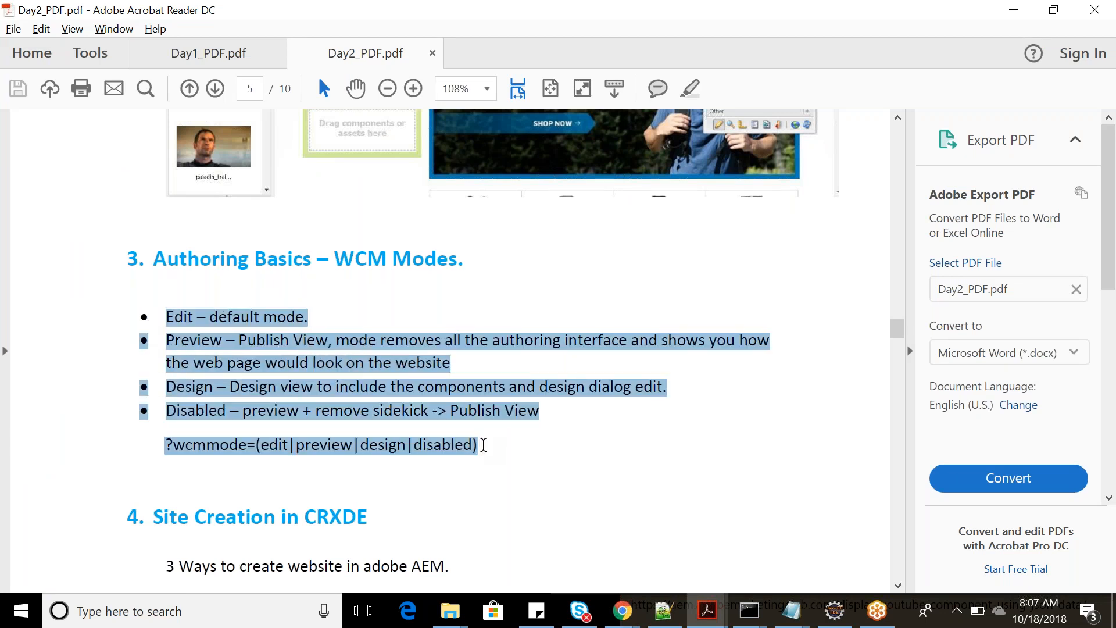
{"action": "scroll", "coordinate": [483, 445], "scroll_direction": "up", "scroll_amount": 1}
{"action": "scroll", "coordinate": [483, 445], "scroll_direction": "up", "scroll_amount": 5}
{"action": "scroll", "coordinate": [483, 445], "scroll_direction": "up", "scroll_amount": 10}
{"action": "scroll", "coordinate": [502, 340], "scroll_direction": "up", "scroll_amount": 15}
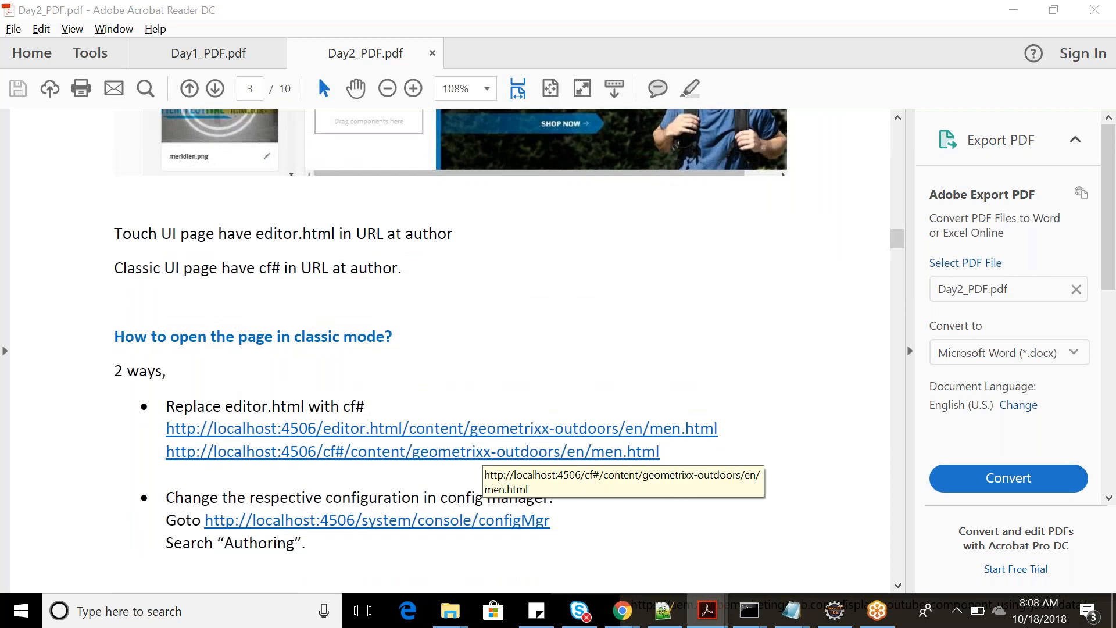
{"action": "key", "text": "alt+Tab"}
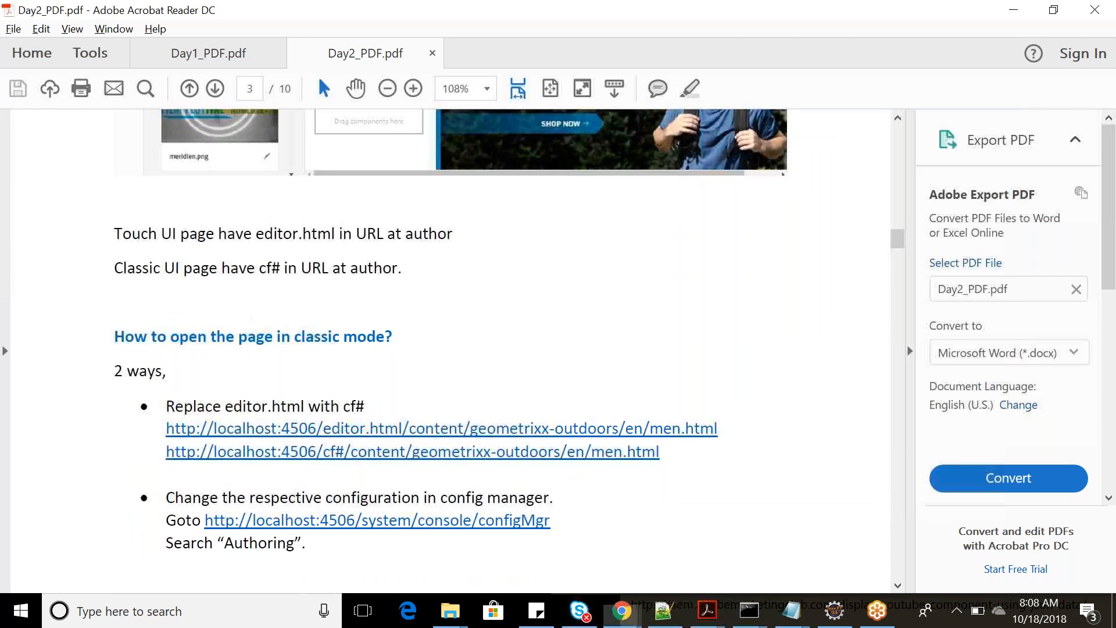
{"action": "scroll", "coordinate": [450, 350], "scroll_direction": "down", "scroll_amount": 7}
{"action": "key", "text": "alt+Tab"}
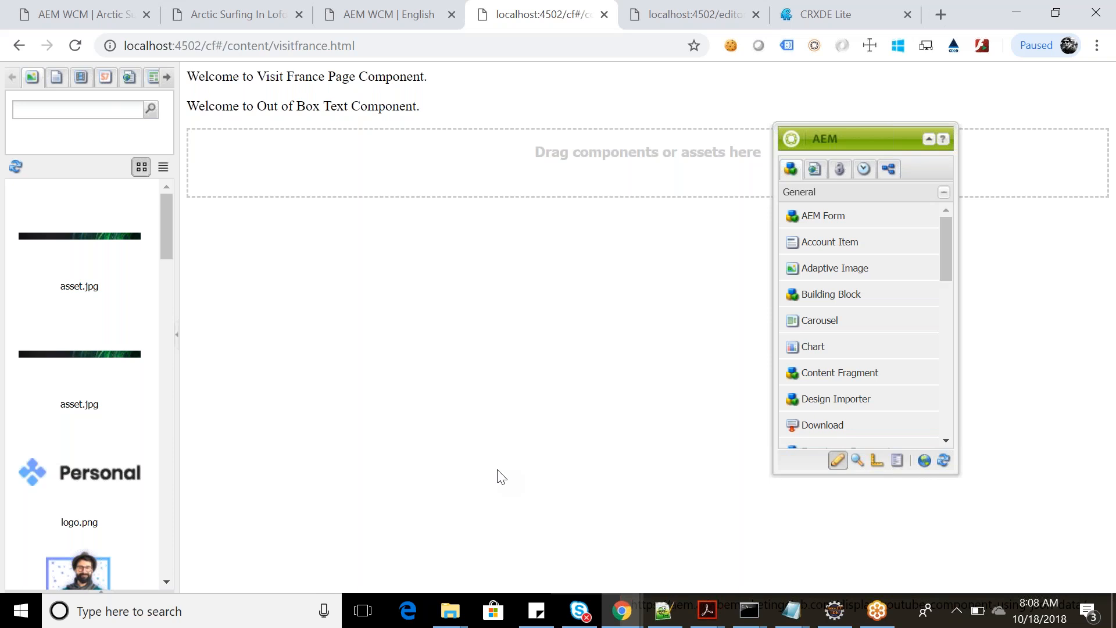
Switch to CRXDE Lite and cancel the open Create Component dialog.
{"action": "left_click_drag", "start_coordinate": [831, 294], "coordinate": [270, 215]}
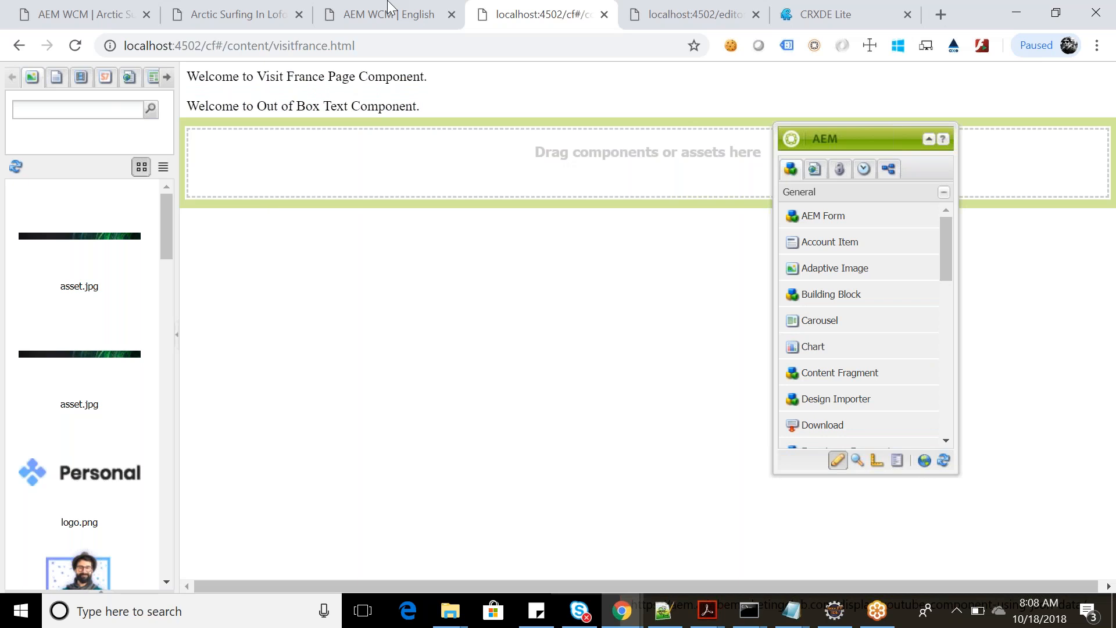
{"action": "left_click", "coordinate": [830, 8]}
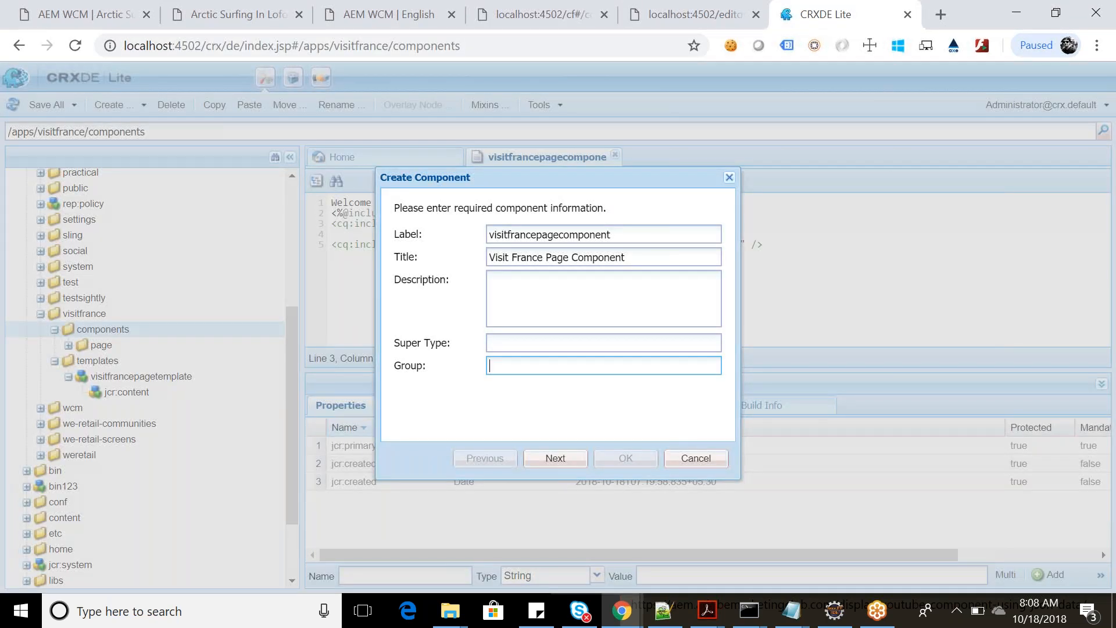
{"action": "key", "text": "Escape"}
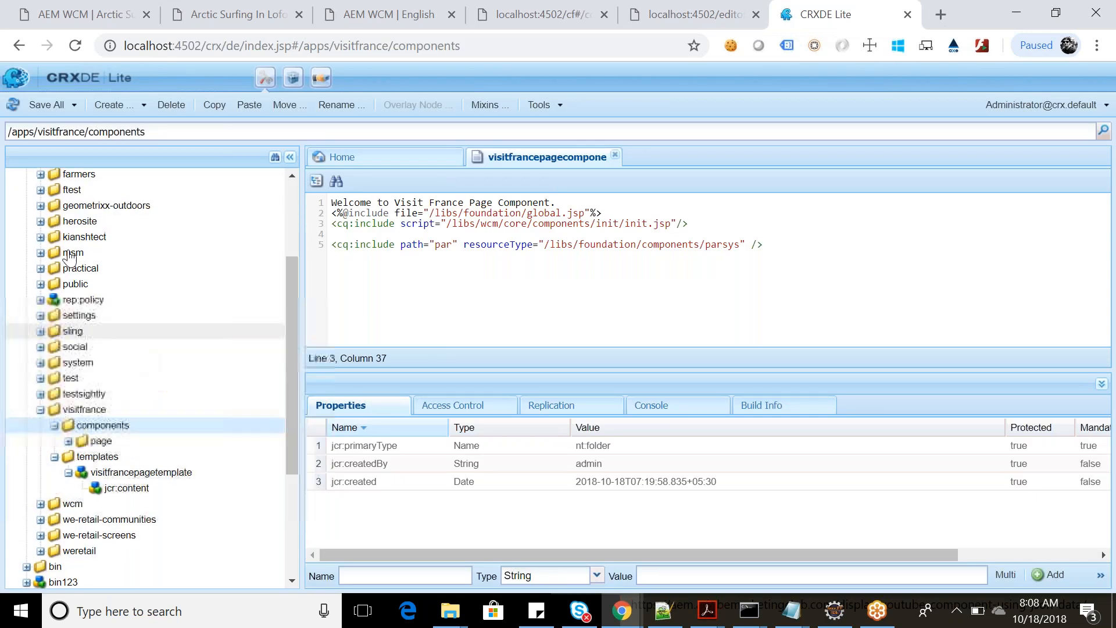
Copy the practicalbanner component from /apps/practical/components into /apps/visitfrance/components.
{"action": "left_click", "coordinate": [40, 268]}
{"action": "double_click", "coordinate": [103, 284]}
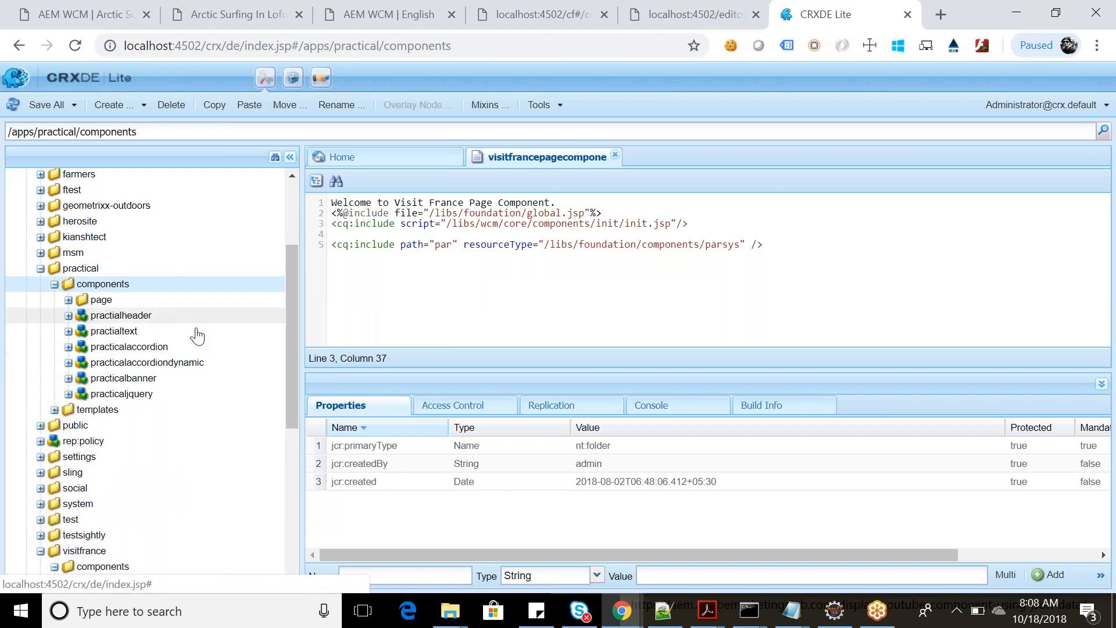
{"action": "left_click", "coordinate": [110, 380]}
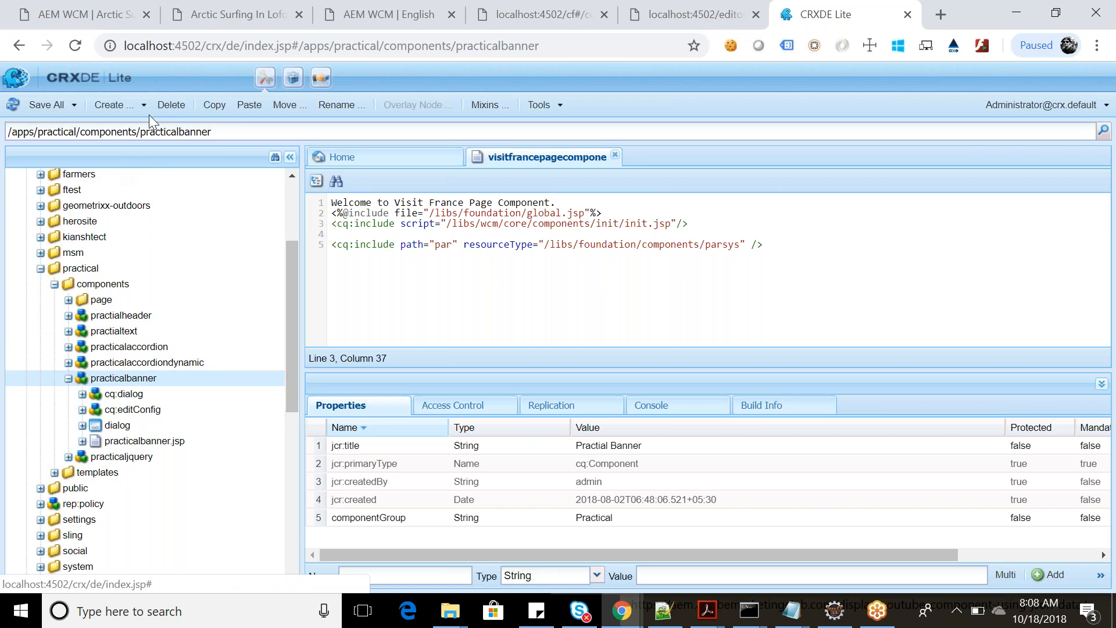
{"action": "left_click", "coordinate": [209, 107]}
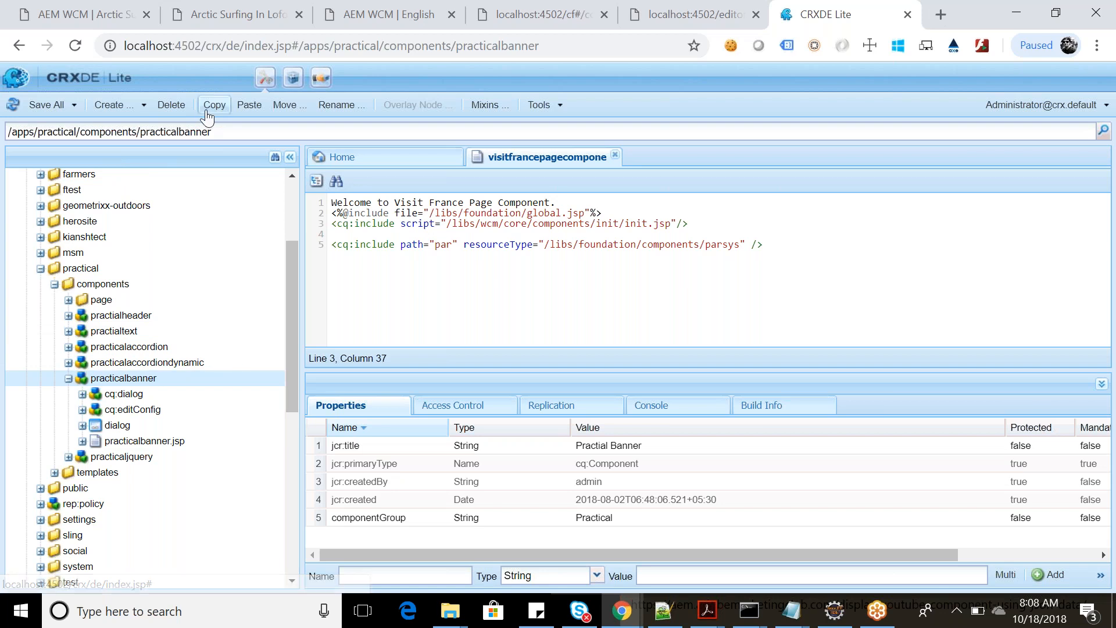
{"action": "left_click", "coordinate": [41, 268]}
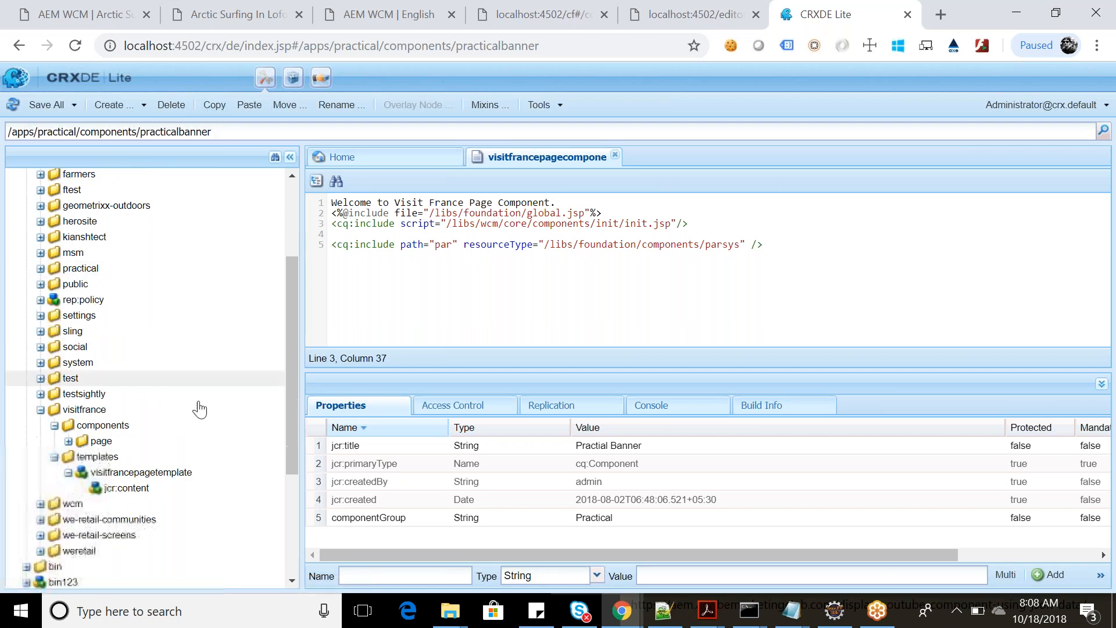
{"action": "left_click", "coordinate": [100, 430]}
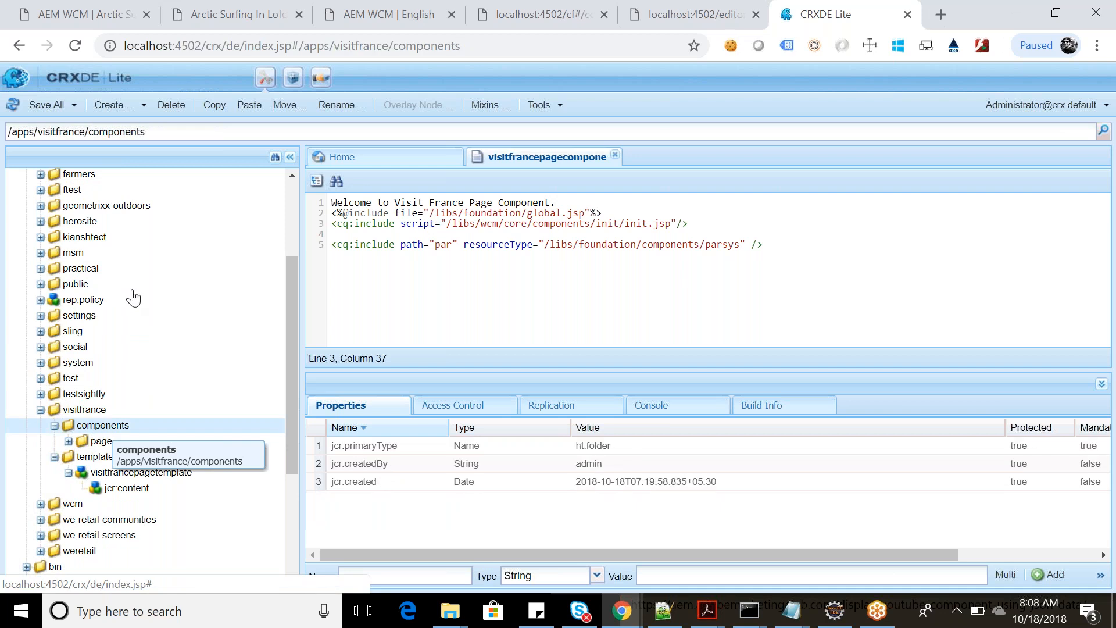
{"action": "left_click", "coordinate": [248, 106]}
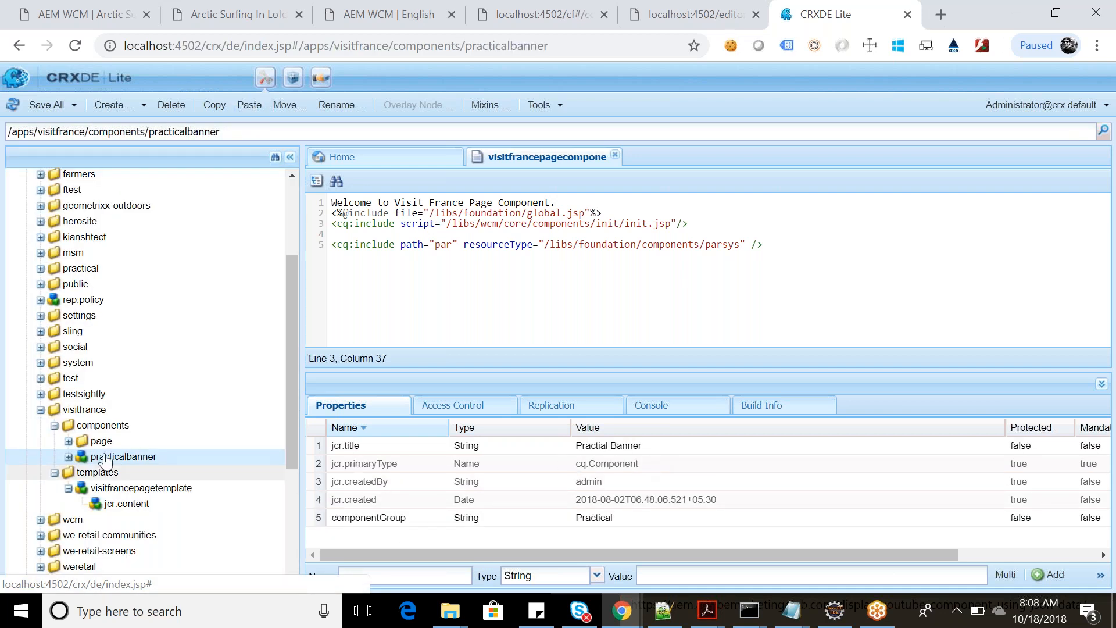
Set the copied practicalbanner's componentGroup property to VisitFrance and save all changes.
{"action": "double_click", "coordinate": [639, 519]}
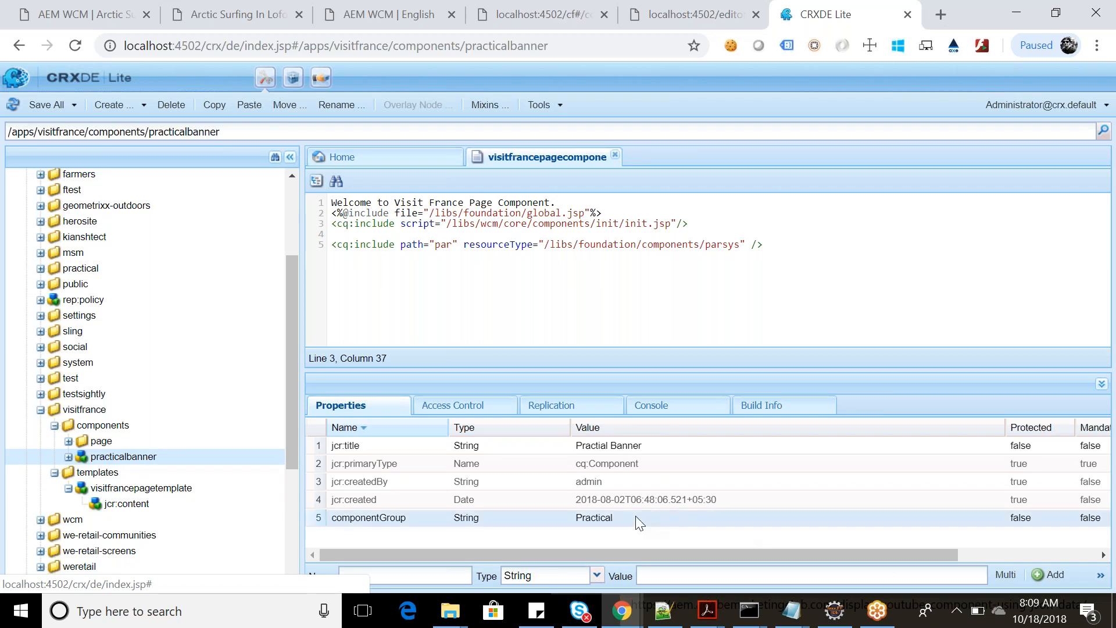
{"action": "key", "text": "ctrl+a"}
{"action": "type", "text": "Visit"}
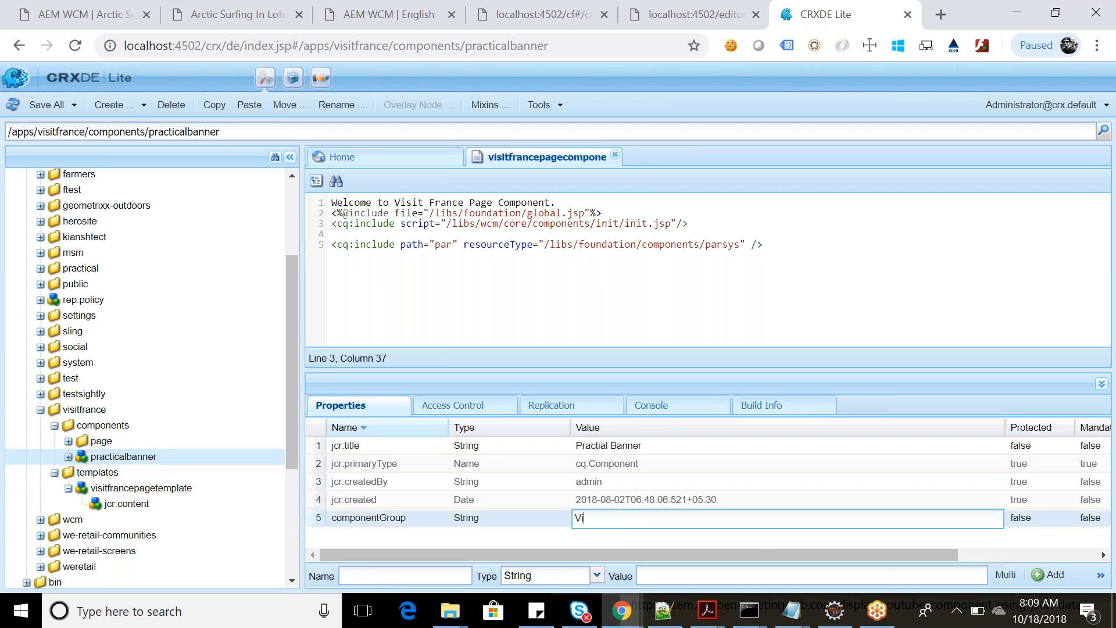
{"action": "type", "text": " Franc"}
{"action": "key", "text": "BackSpace"}
{"action": "key", "text": "BackSpace"}
{"action": "key", "text": "BackSpace"}
{"action": "key", "text": "BackSpace"}
{"action": "key", "text": "BackSpace"}
{"action": "key", "text": "BackSpace"}
{"action": "type", "text": "France"}
{"action": "left_click", "coordinate": [428, 515]}
{"action": "left_click", "coordinate": [43, 103]}
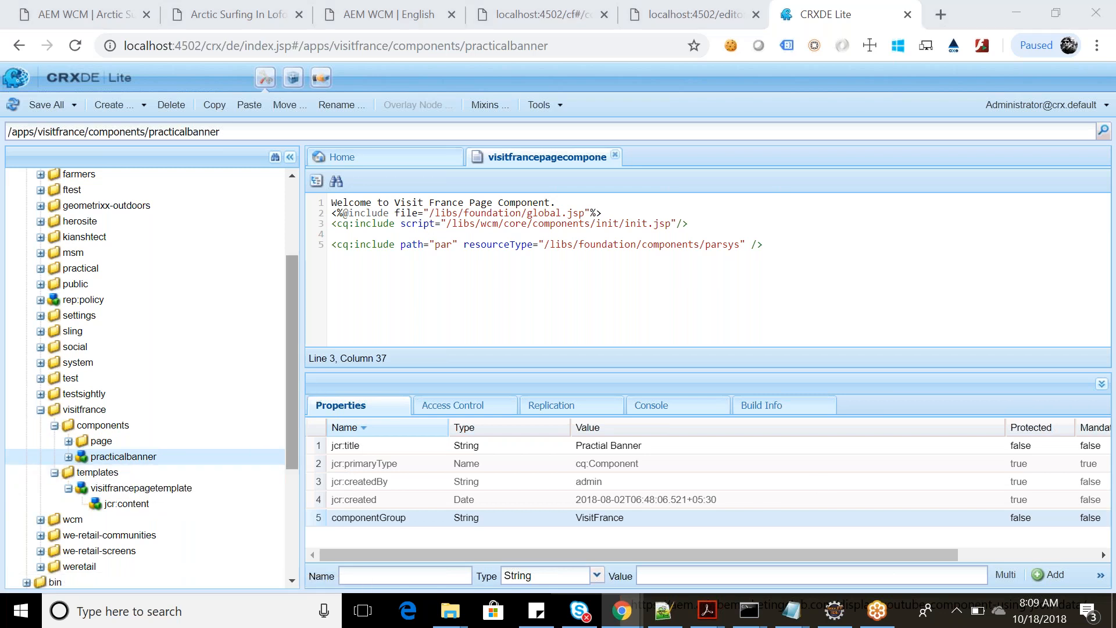
Open the copied component's practicalbanner.jsp, examine its banner markup, and return to the Visit France page.
{"action": "left_click", "coordinate": [68, 458]}
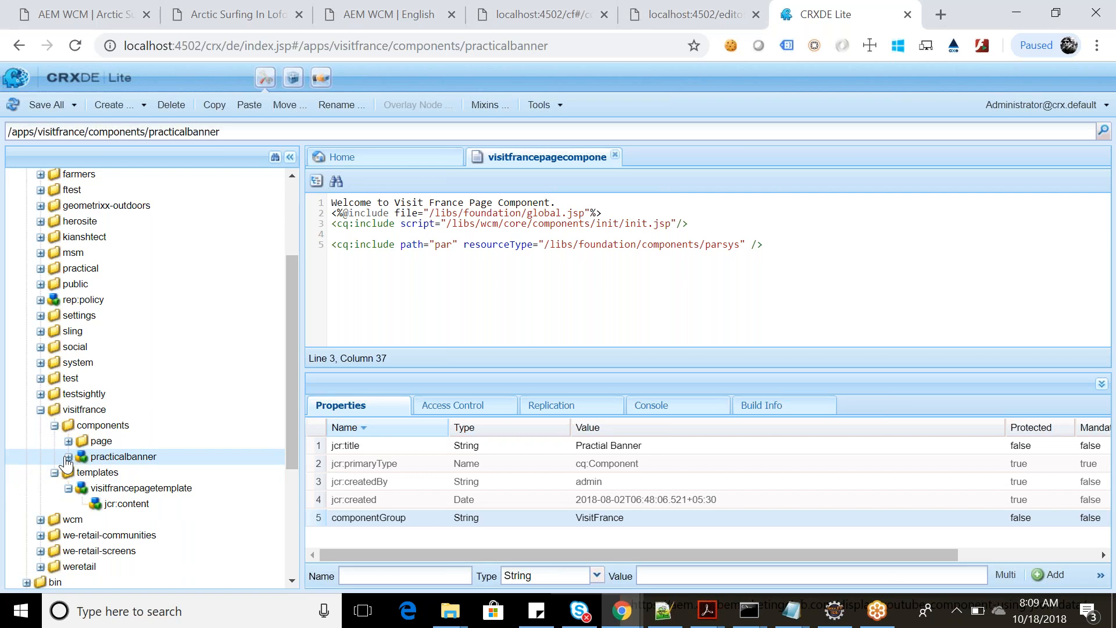
{"action": "double_click", "coordinate": [167, 521]}
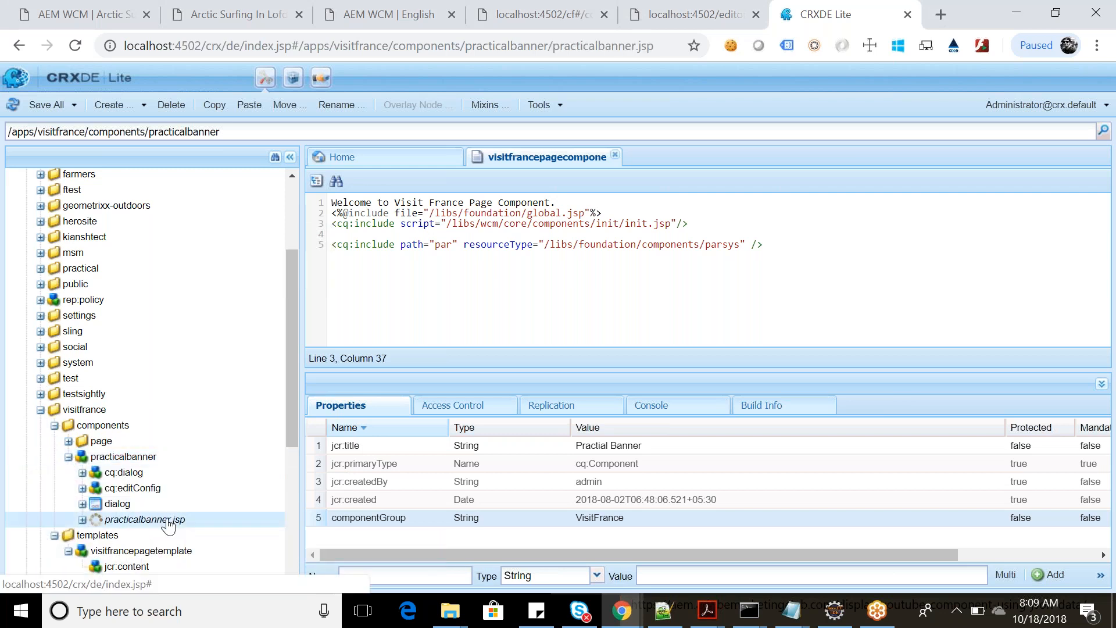
{"action": "left_click_drag", "start_coordinate": [331, 202], "coordinate": [419, 307]}
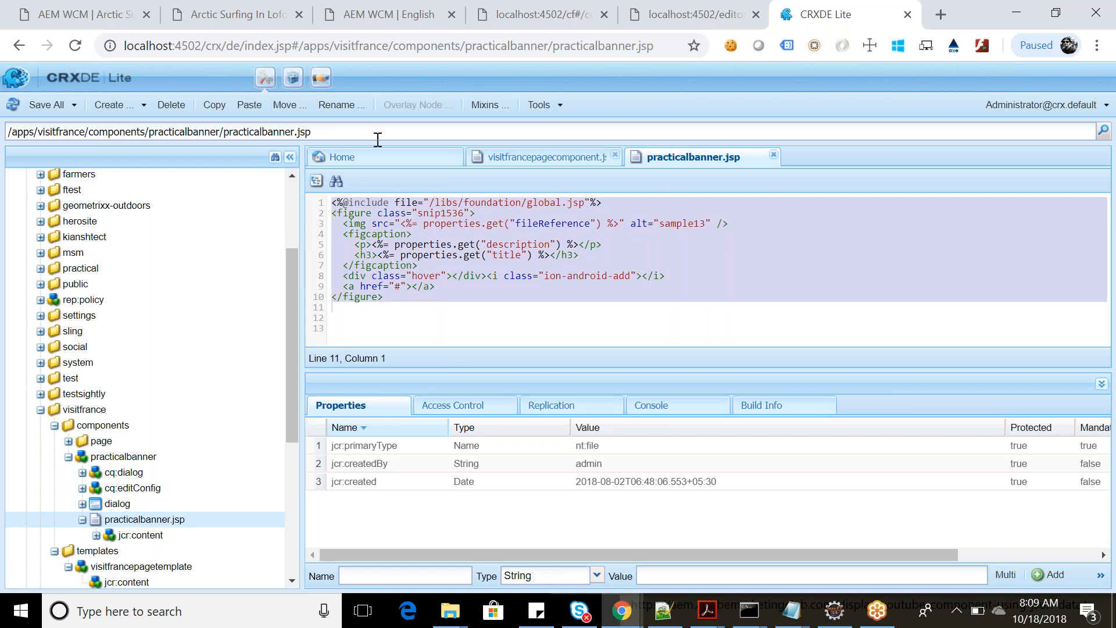
{"action": "left_click", "coordinate": [396, 8]}
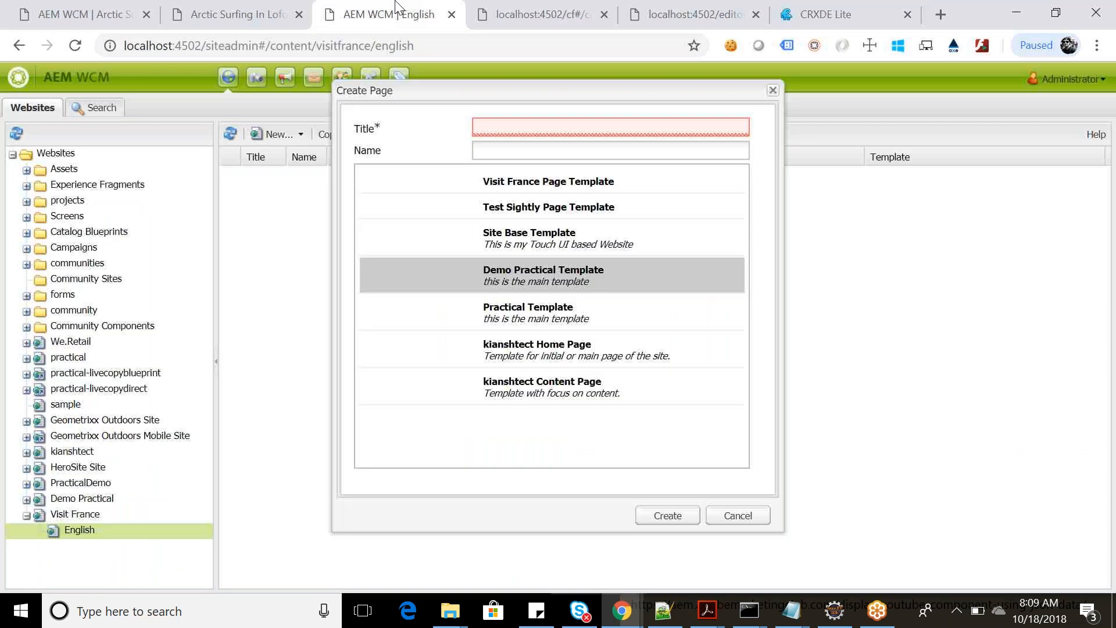
{"action": "left_click", "coordinate": [528, 7]}
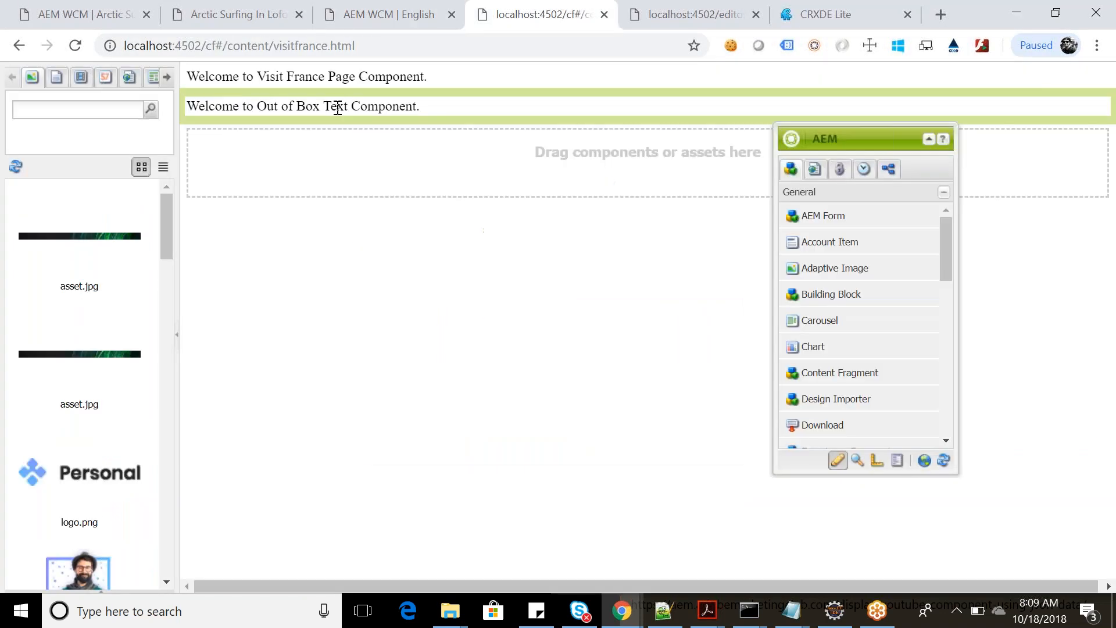
Open the edit dialog of the text component on the Visit France page, cancel it, and move the sidekick aside.
{"action": "double_click", "coordinate": [388, 108]}
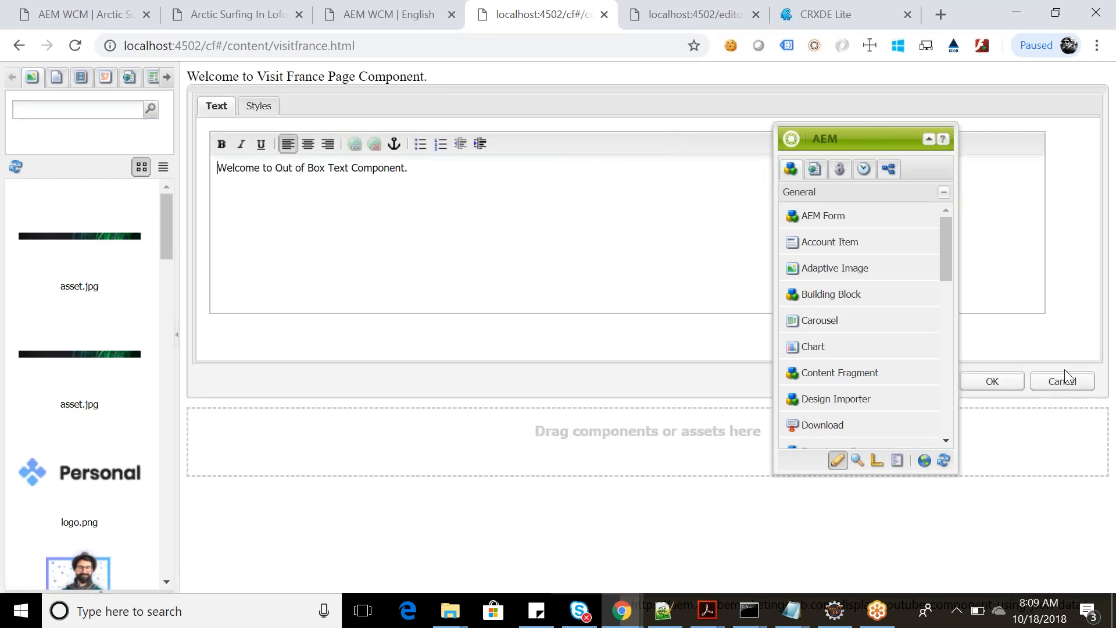
{"action": "left_click", "coordinate": [1062, 380]}
{"action": "left_click_drag", "start_coordinate": [854, 138], "coordinate": [720, 143]}
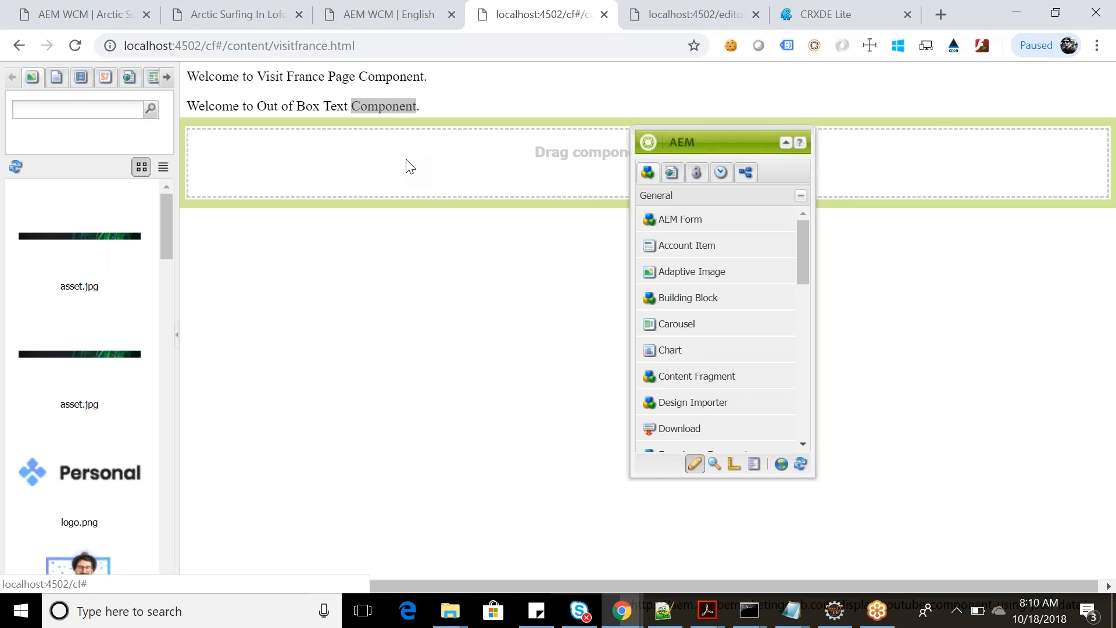
Switch to CRXDE Lite, locate visitfrancepagecomponent under components/page, and examine the include lines in its script.
{"action": "left_click", "coordinate": [825, 14]}
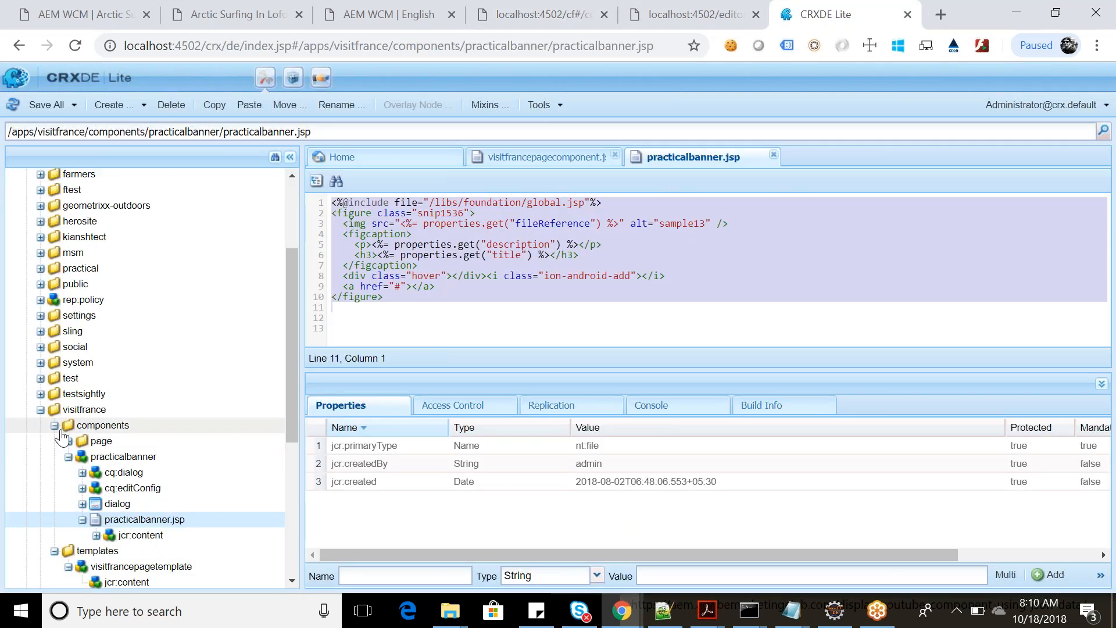
{"action": "left_click", "coordinate": [68, 457]}
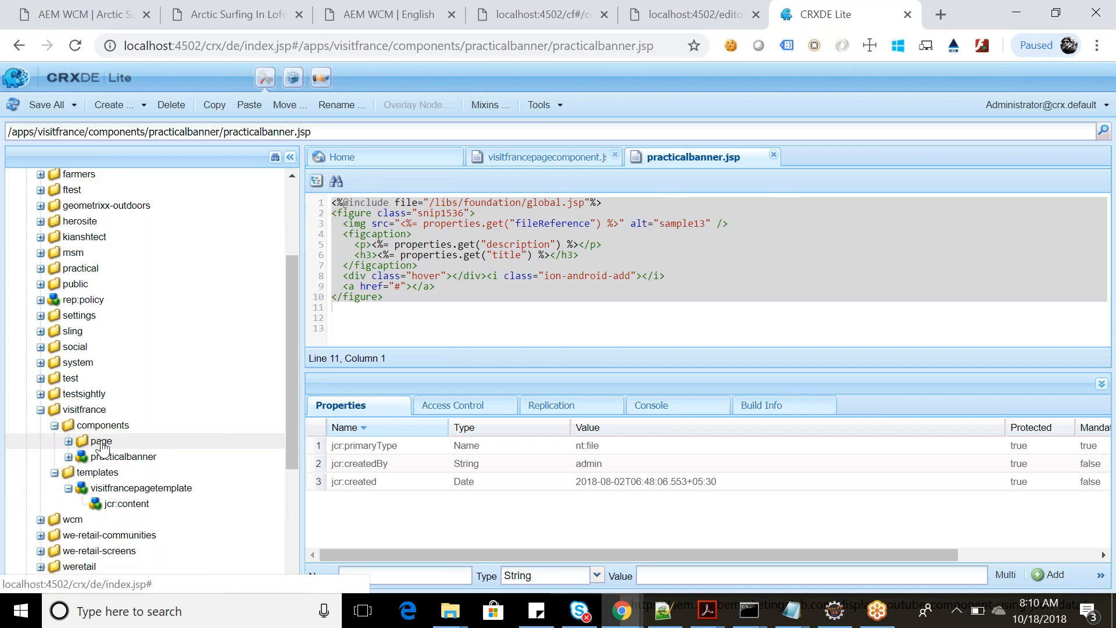
{"action": "double_click", "coordinate": [101, 441]}
{"action": "double_click", "coordinate": [169, 459]}
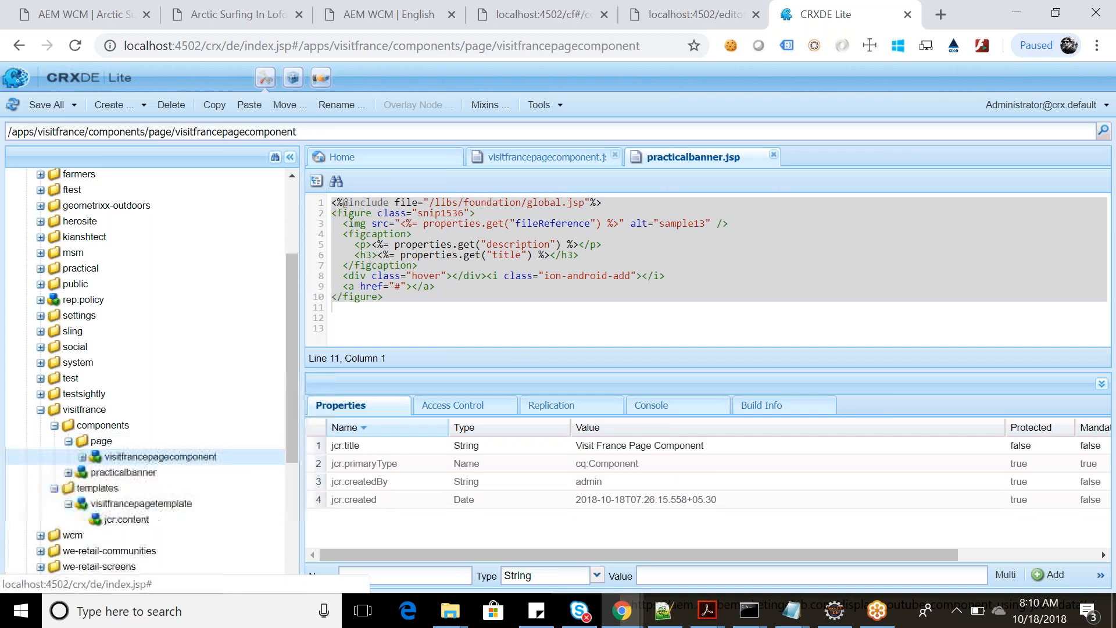
{"action": "left_click", "coordinate": [574, 267]}
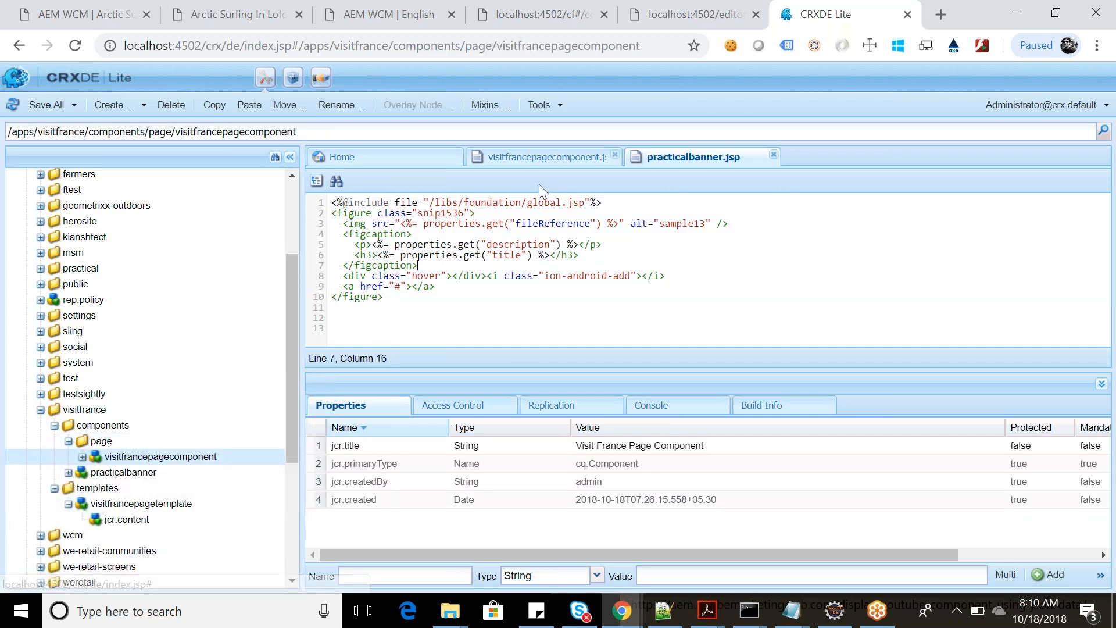
{"action": "left_click", "coordinate": [546, 157]}
{"action": "left_click_drag", "start_coordinate": [792, 250], "coordinate": [333, 229]}
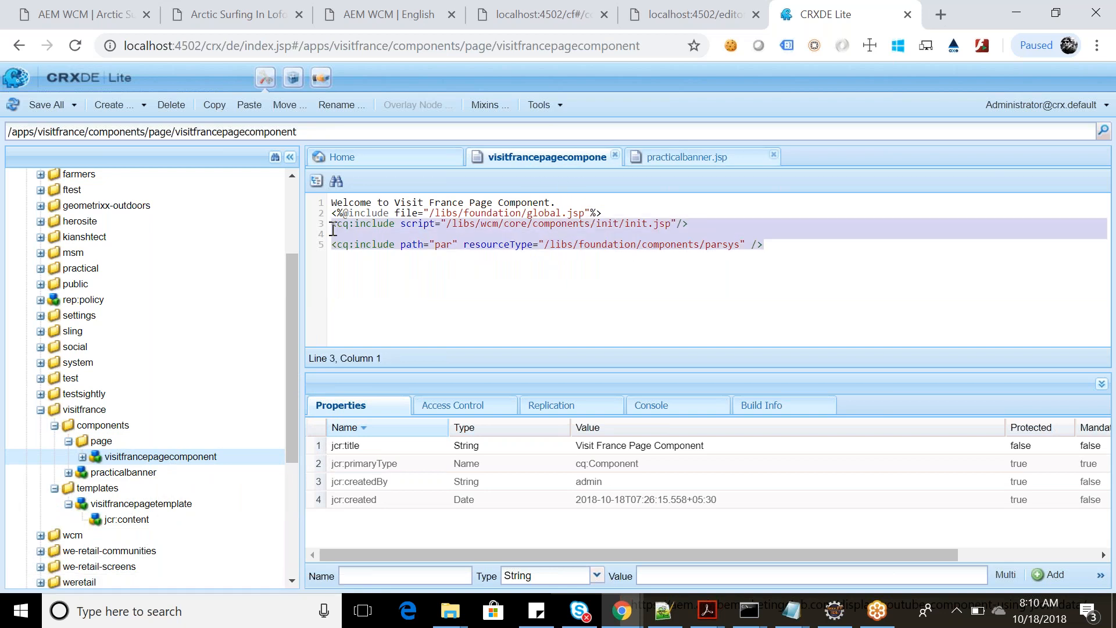
{"action": "left_click", "coordinate": [724, 227]}
{"action": "left_click", "coordinate": [773, 248]}
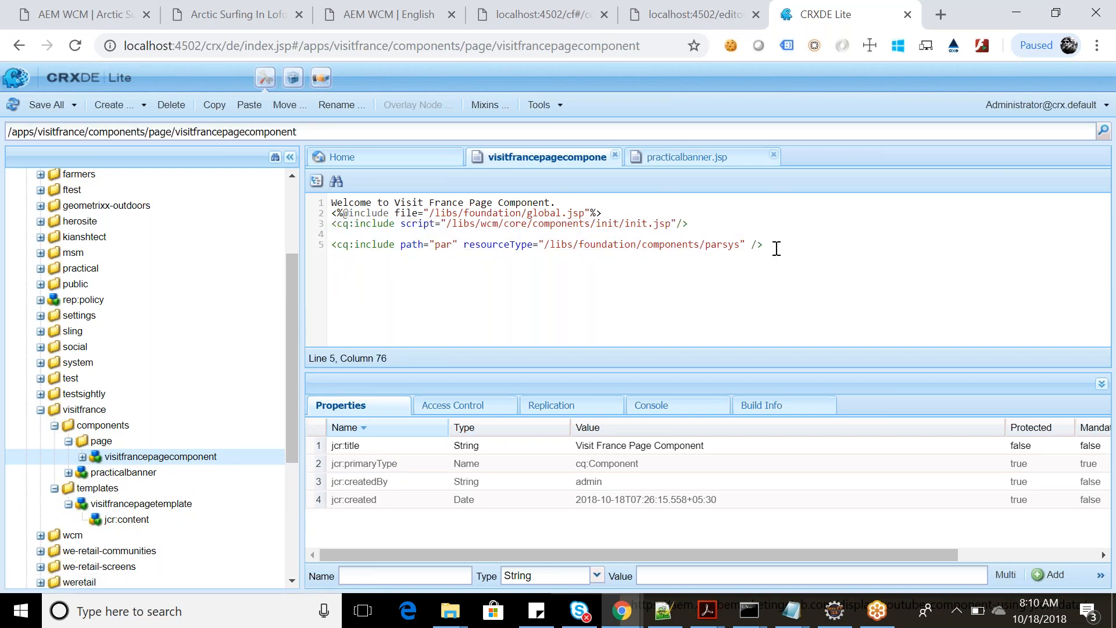
Add two blank lines below the parsys include in the visitfrancepagecomponent script.
{"action": "key", "text": "Return"}
{"action": "key", "text": "Return"}
{"action": "type", "text": "<sc"}
{"action": "key", "text": "BackSpace"}
{"action": "key", "text": "BackSpace"}
{"action": "type", "text": "cq:"}
{"action": "key", "text": "shift+Home"}
{"action": "key", "text": "BackSpace"}
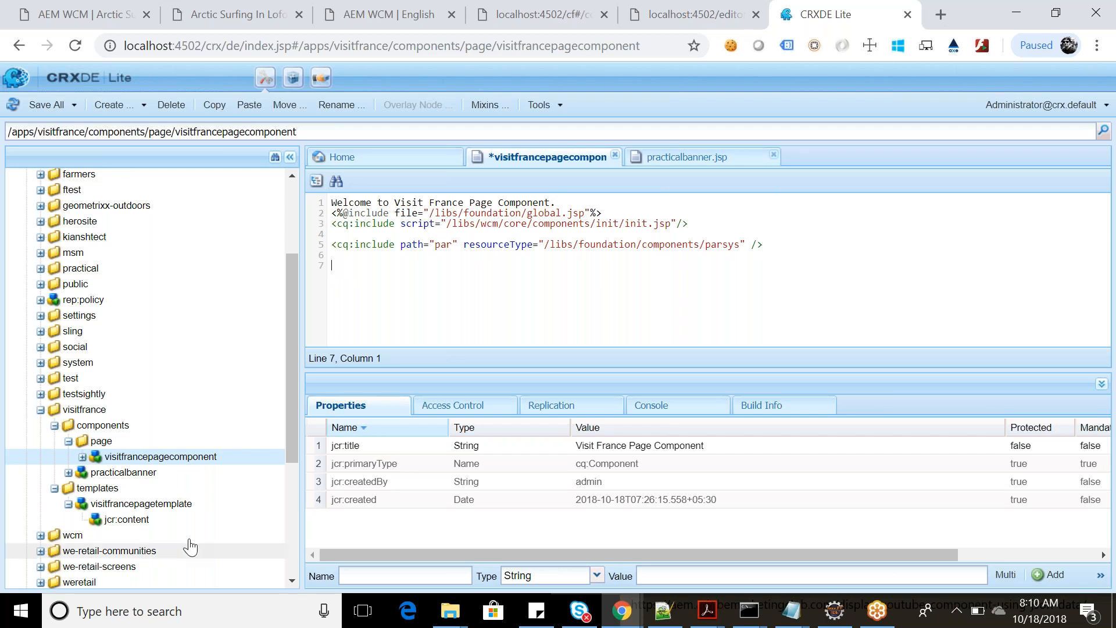
Check the practicalbanner component's properties and browse the sidekick's General components on the Visit France page.
{"action": "double_click", "coordinate": [95, 472]}
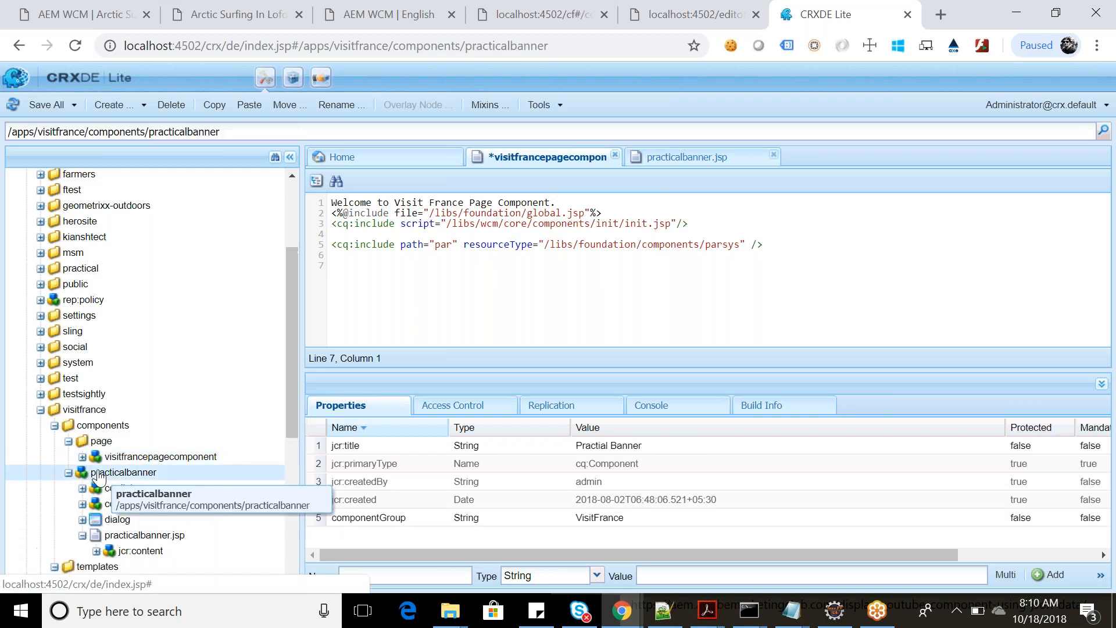
{"action": "left_click", "coordinate": [425, 8]}
{"action": "left_click", "coordinate": [535, 14]}
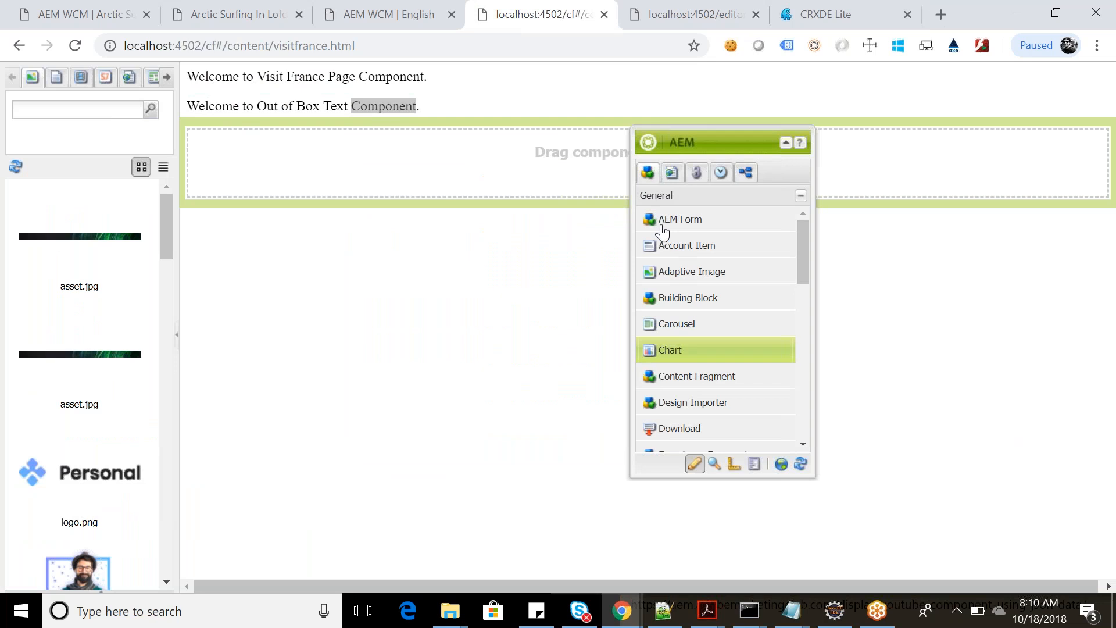
{"action": "left_click_drag", "start_coordinate": [802, 233], "coordinate": [803, 283]}
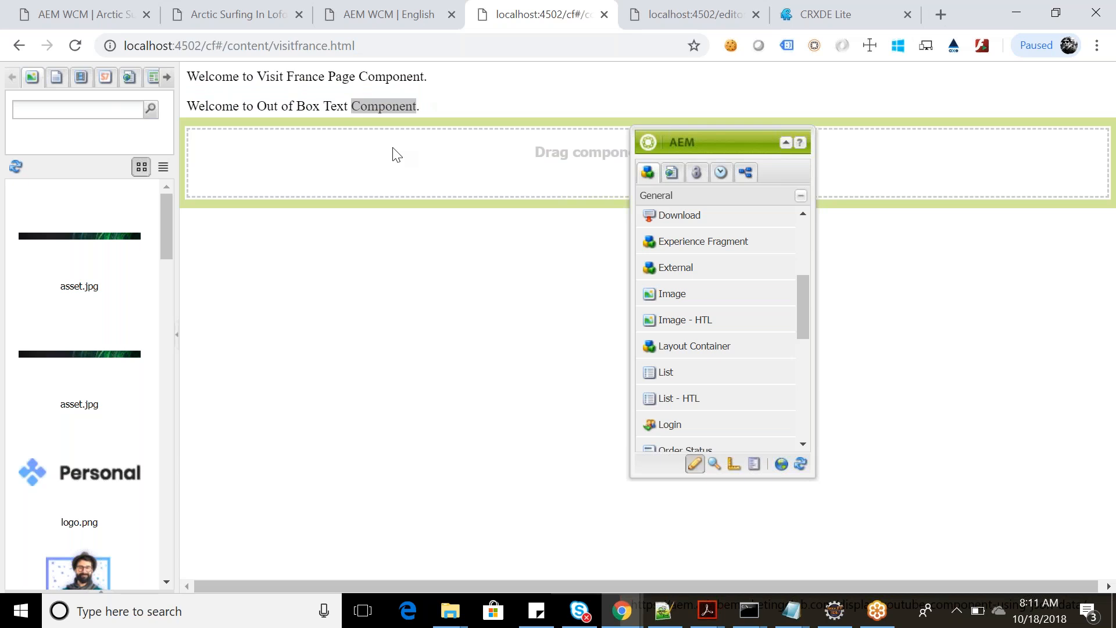
Return to CRXDE Lite, collapse the apps tree, and save the visitfrancepagecomponent script.
{"action": "left_click", "coordinate": [837, 8]}
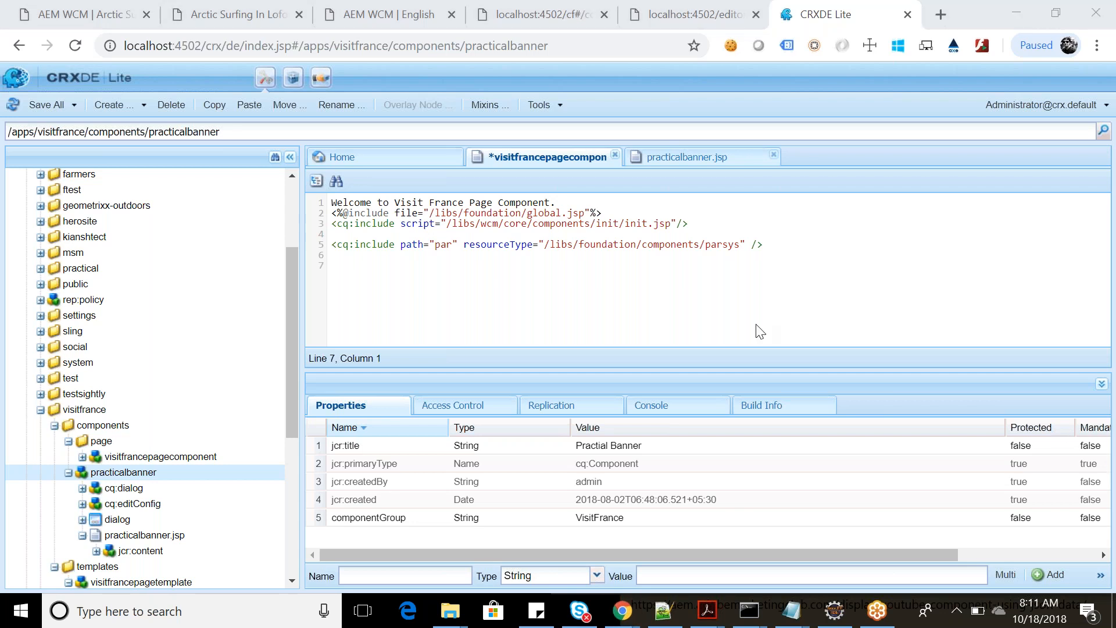
{"action": "mouse_move", "coordinate": [889, 616]}
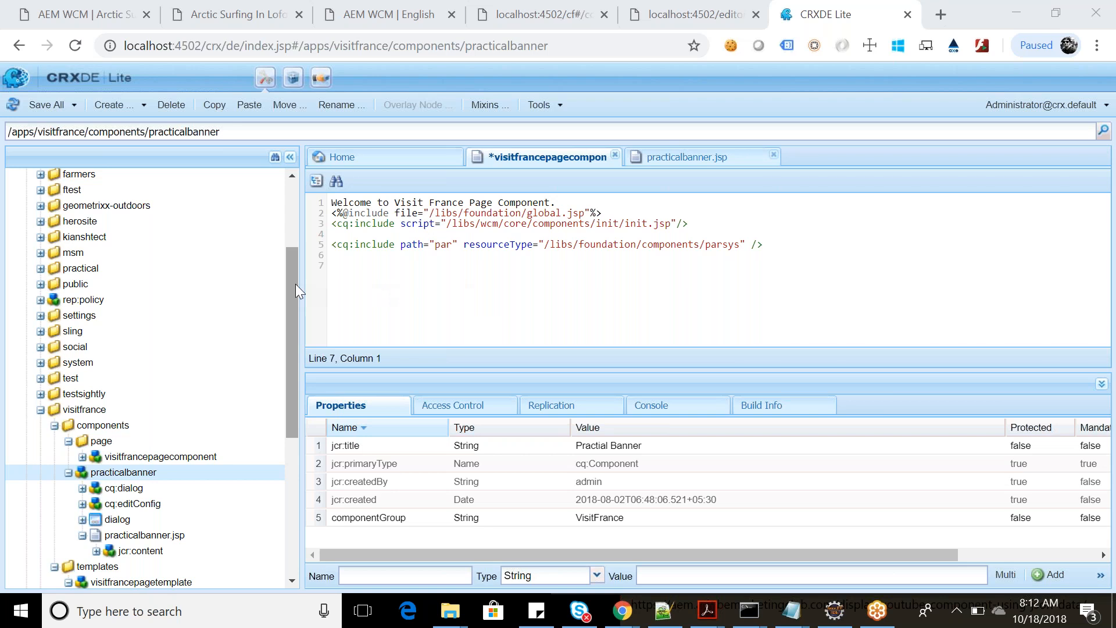
{"action": "left_click", "coordinate": [68, 473]}
{"action": "left_click", "coordinate": [40, 409]}
{"action": "scroll", "coordinate": [132, 292], "scroll_direction": "up", "scroll_amount": 5}
{"action": "left_click", "coordinate": [26, 192]}
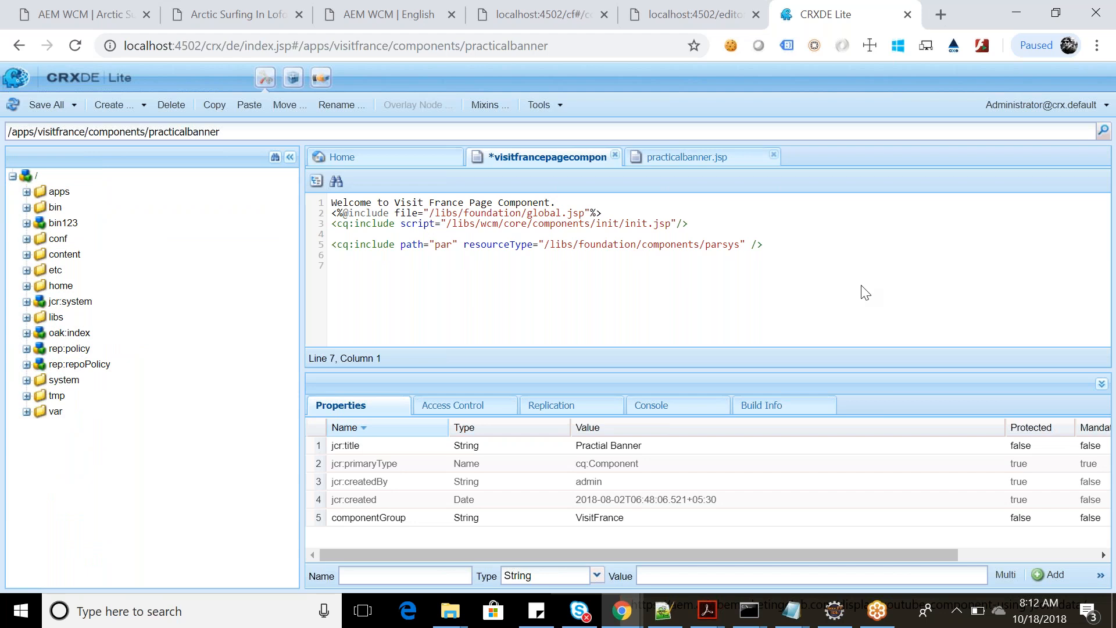
{"action": "key", "text": "ctrl+s"}
Check the Visit France page, and in CRXDE Lite refresh and expand /content/visitfrance/jcr:content.
{"action": "key", "text": "ctrl+4"}
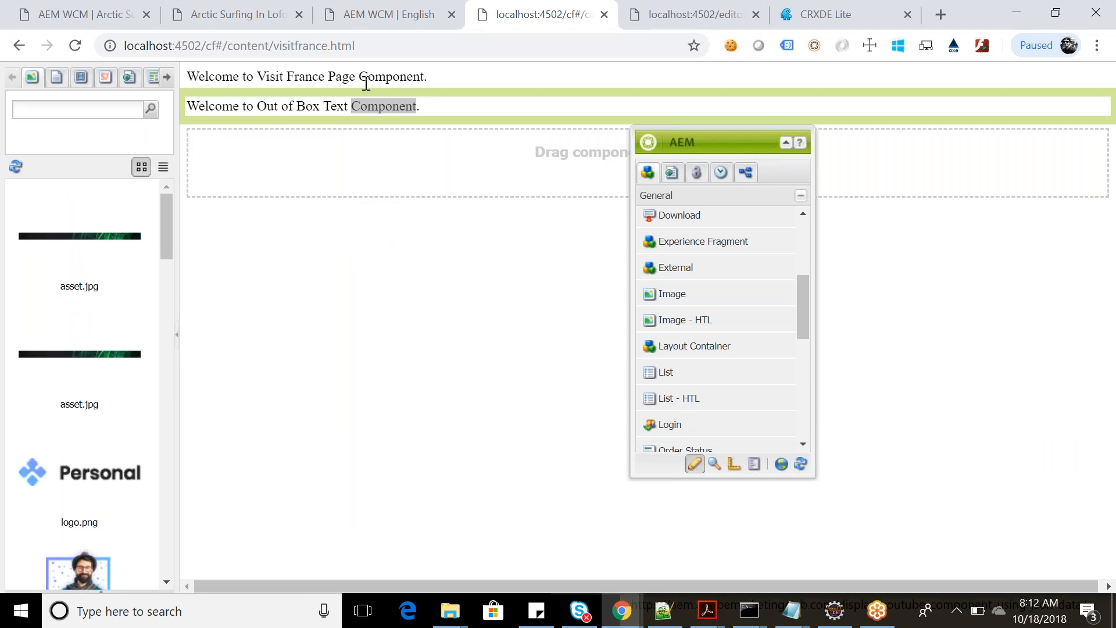
{"action": "left_click", "coordinate": [835, 7]}
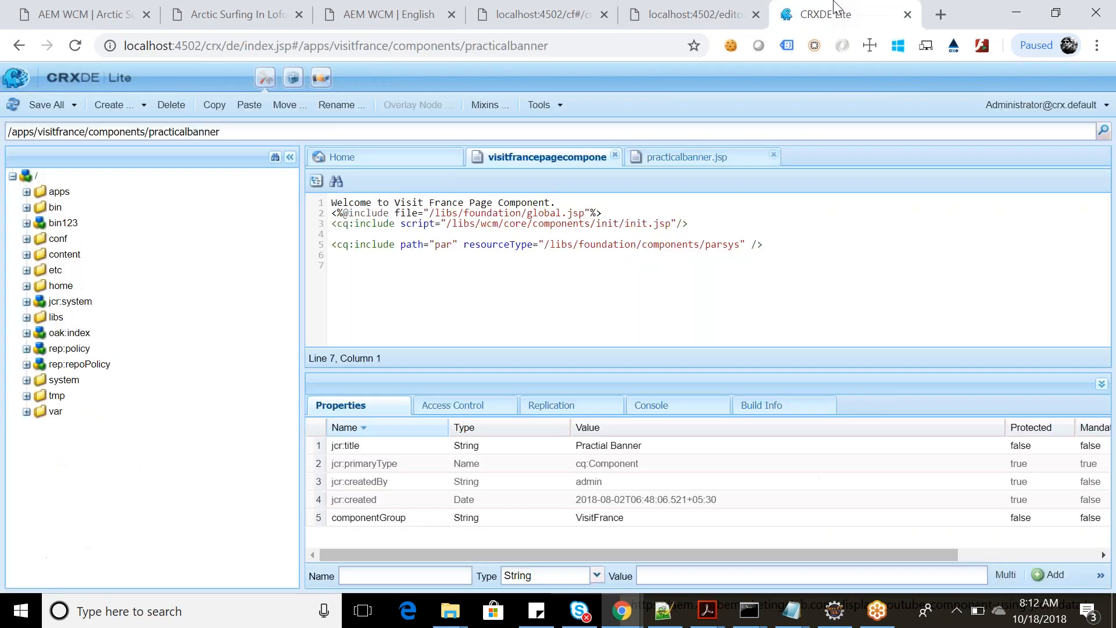
{"action": "double_click", "coordinate": [63, 255]}
{"action": "scroll", "coordinate": [93, 444], "scroll_direction": "down", "scroll_amount": 8}
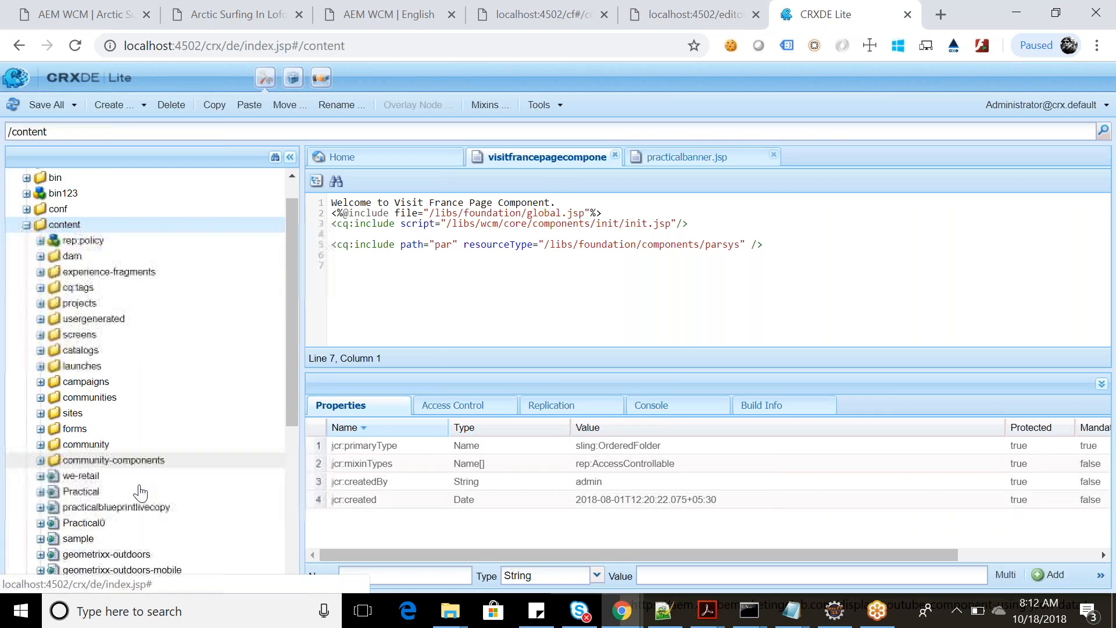
{"action": "left_click", "coordinate": [94, 445]}
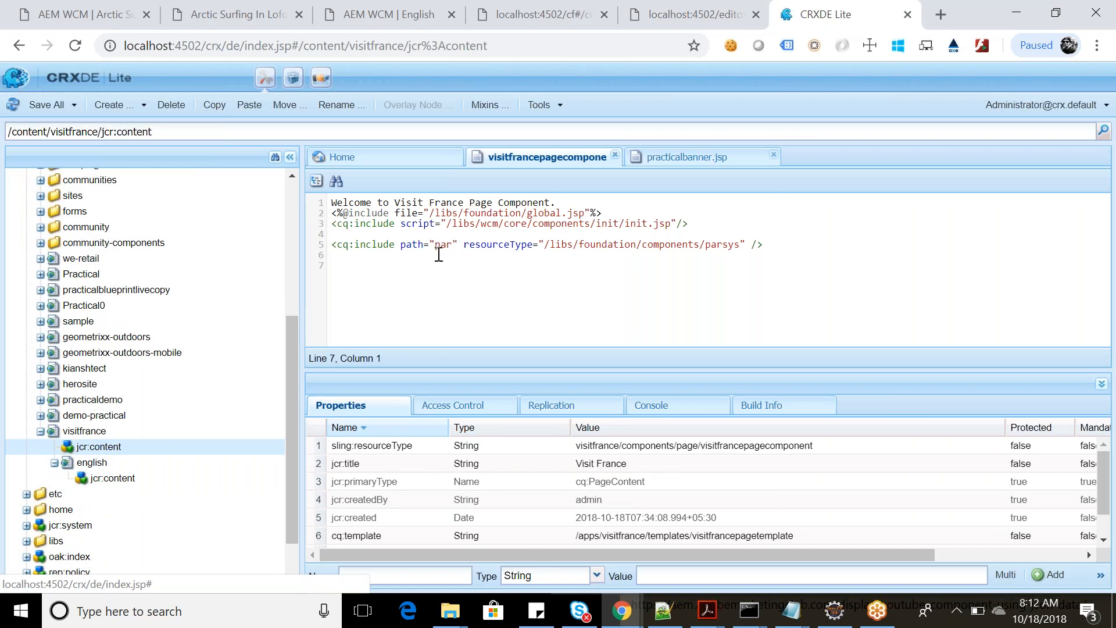
{"action": "left_click", "coordinate": [11, 106]}
{"action": "left_click", "coordinate": [54, 478]}
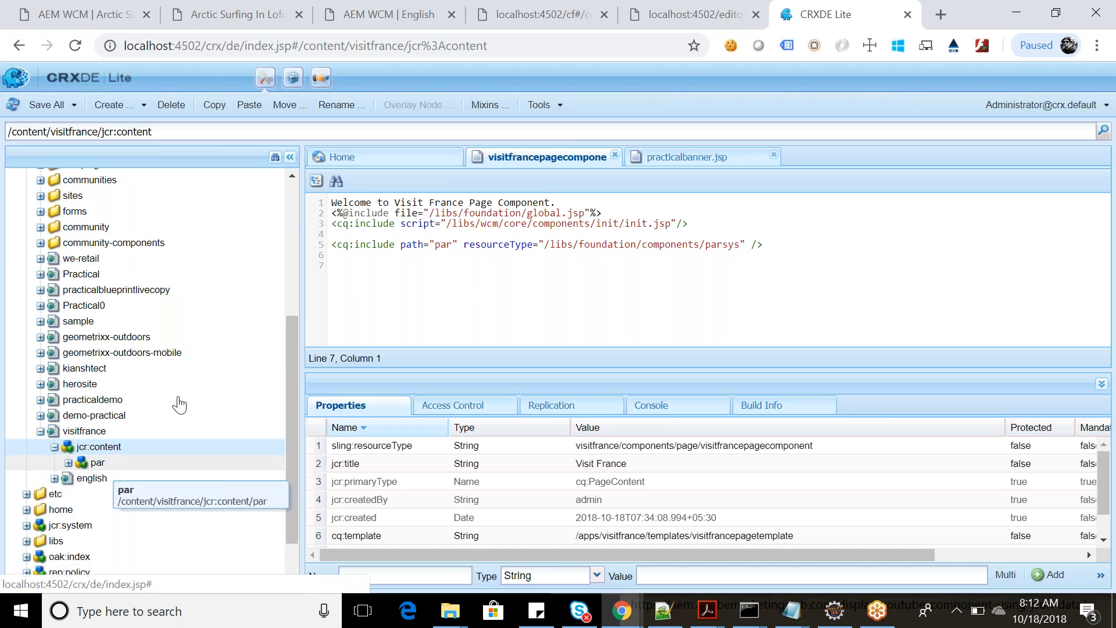
Compare the script's par path and parsys resource type with the par node, and inspect its text child's properties.
{"action": "left_click_drag", "start_coordinate": [403, 244], "coordinate": [450, 244]}
{"action": "left_click", "coordinate": [445, 244]}
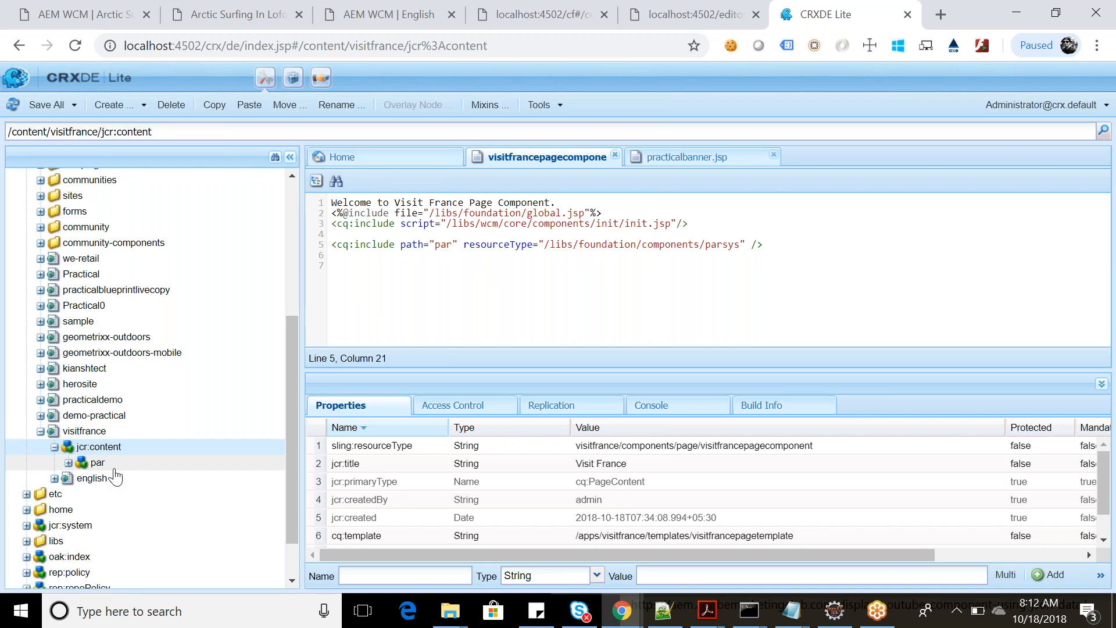
{"action": "double_click", "coordinate": [97, 462]}
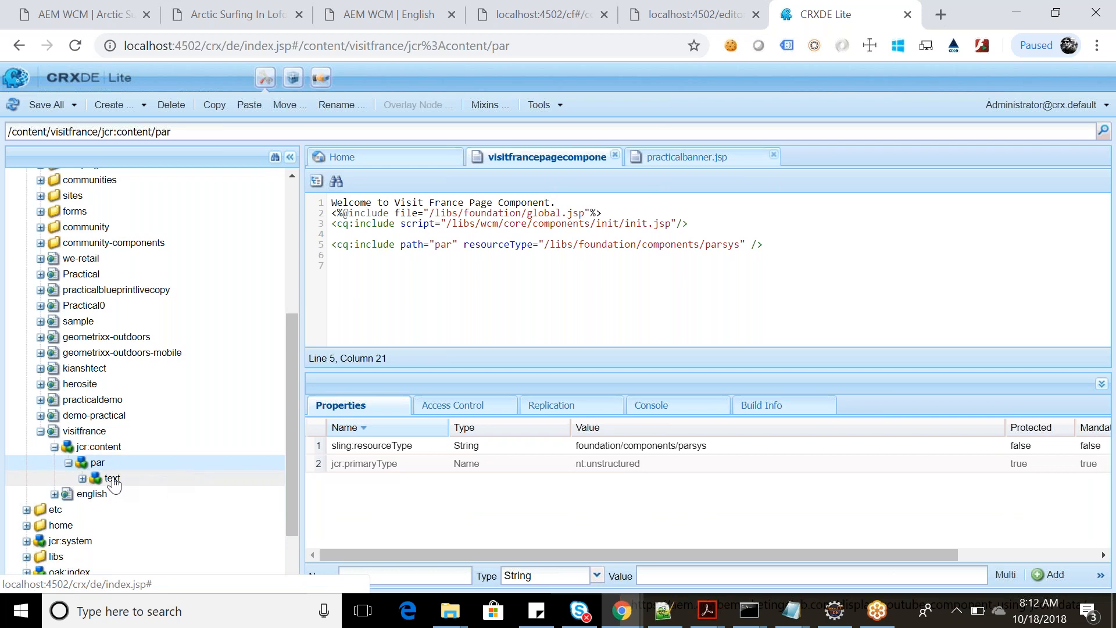
{"action": "left_click_drag", "start_coordinate": [738, 244], "coordinate": [710, 244]}
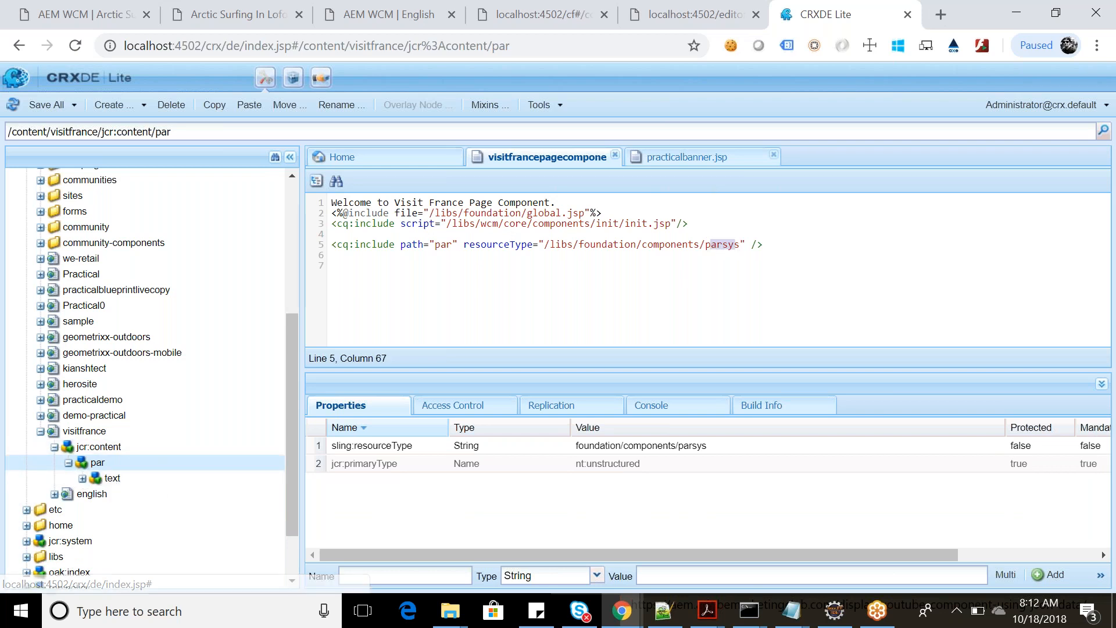
{"action": "left_click", "coordinate": [512, 13]}
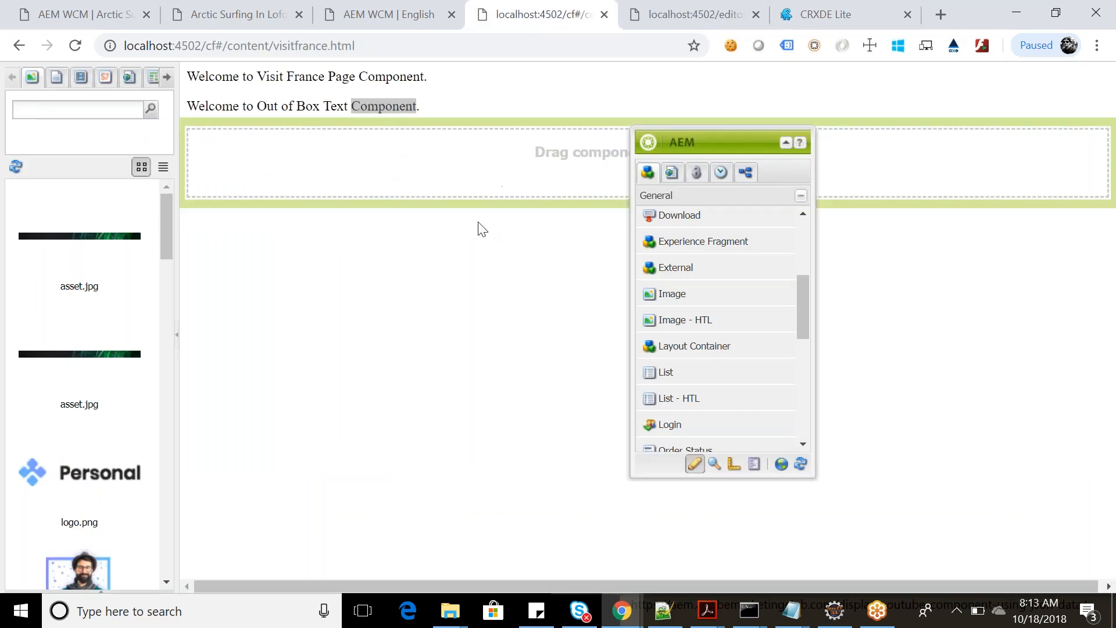
{"action": "left_click", "coordinate": [880, 9]}
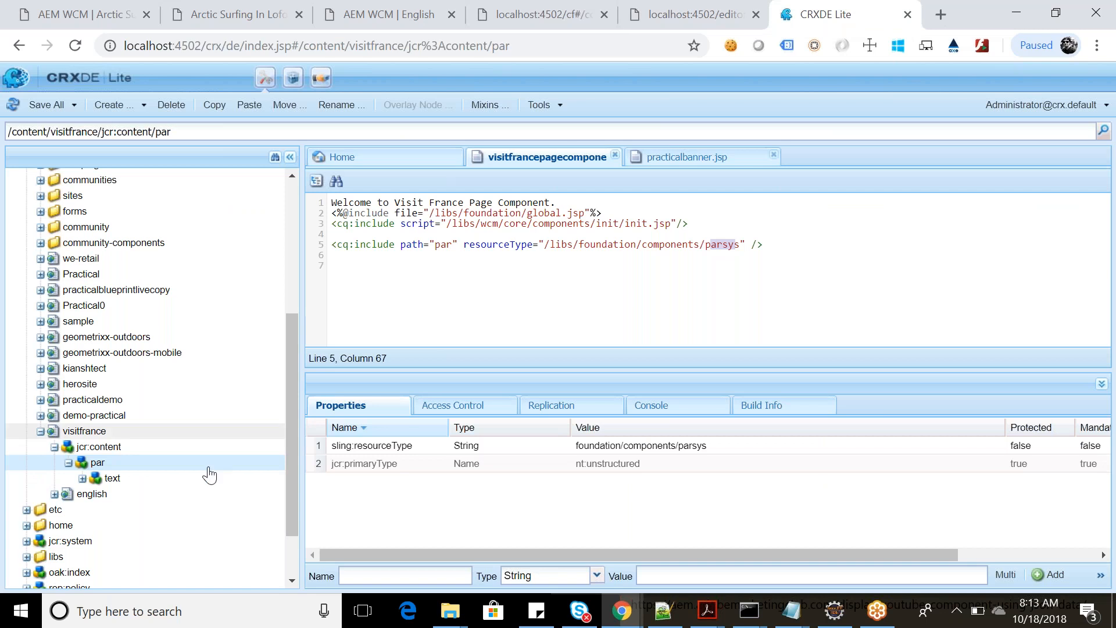
{"action": "left_click", "coordinate": [133, 482]}
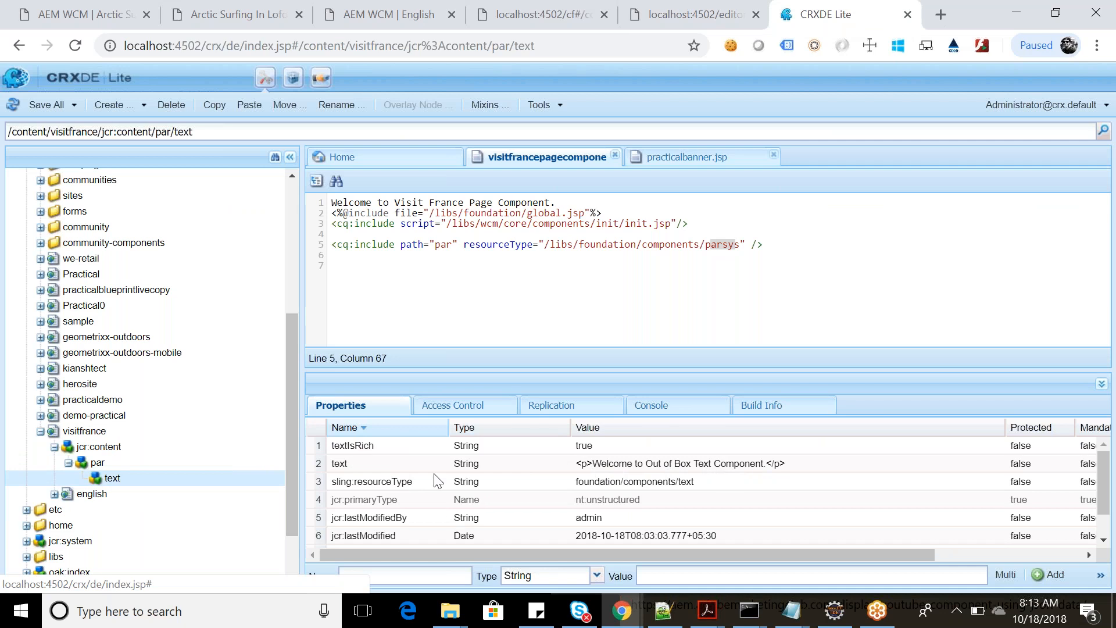
Add a Title component from the General group below the text component on the Visit France page.
{"action": "left_click", "coordinate": [691, 14]}
{"action": "left_click", "coordinate": [521, 7]}
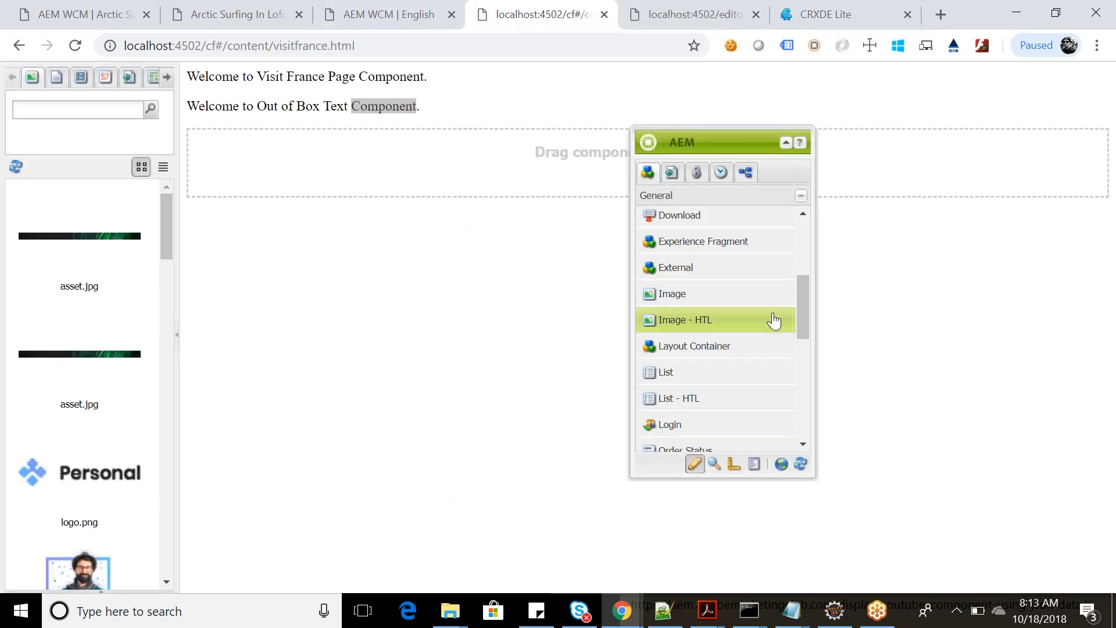
{"action": "left_click_drag", "start_coordinate": [802, 299], "coordinate": [798, 407]}
{"action": "left_click_drag", "start_coordinate": [701, 340], "coordinate": [249, 144]}
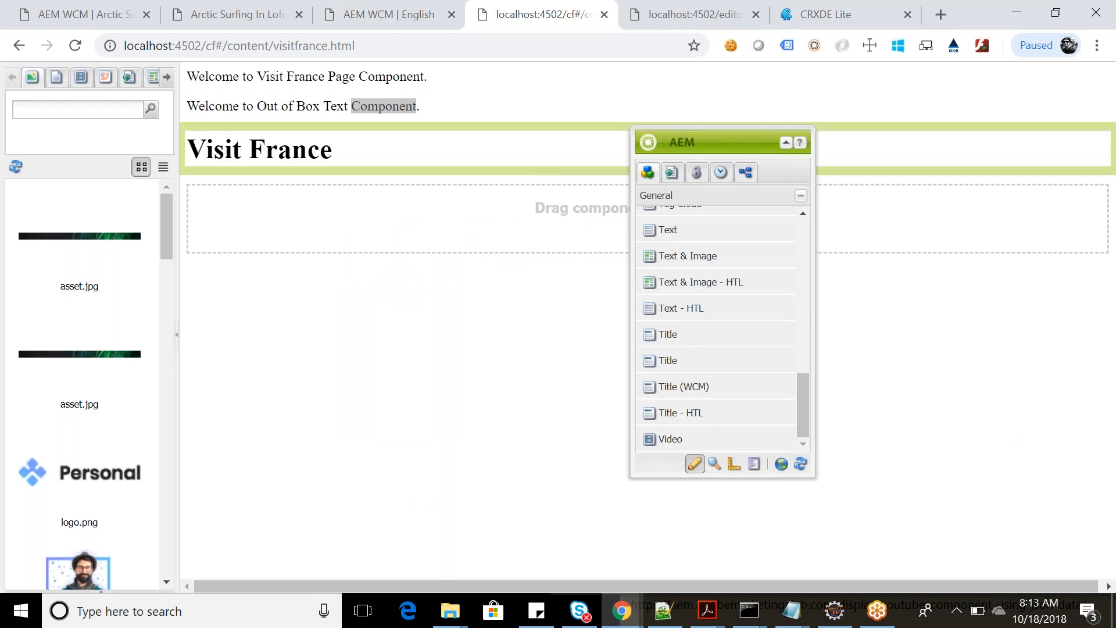
Refresh the par node in CRXDE Lite and examine the properties of its title and text nodes and the parent jcr:content.
{"action": "left_click", "coordinate": [825, 14]}
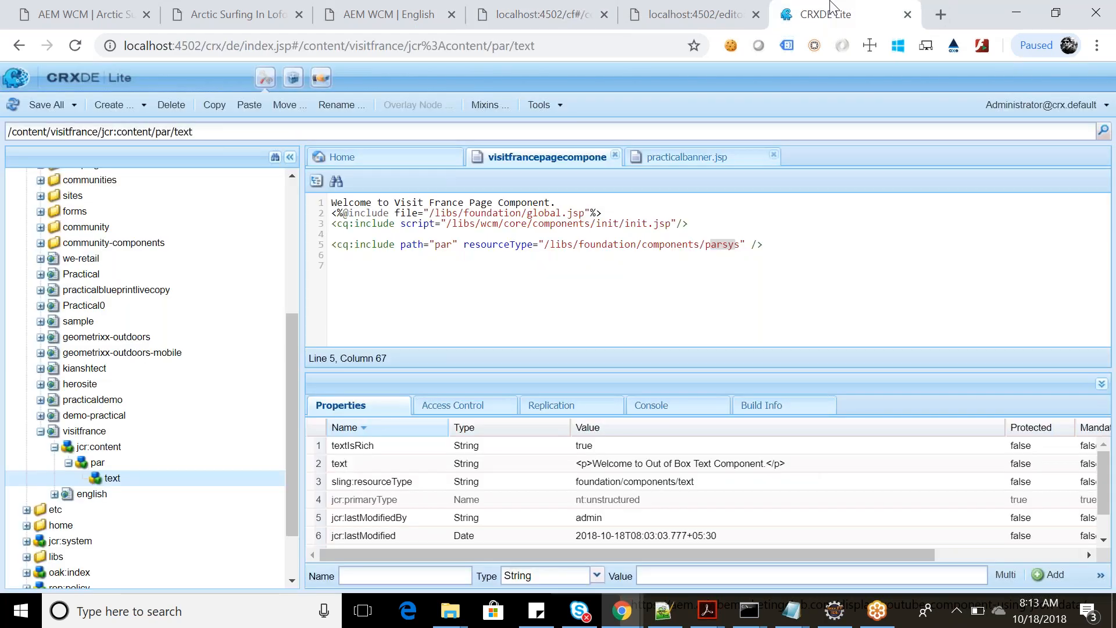
{"action": "left_click", "coordinate": [98, 463]}
{"action": "left_click", "coordinate": [12, 110]}
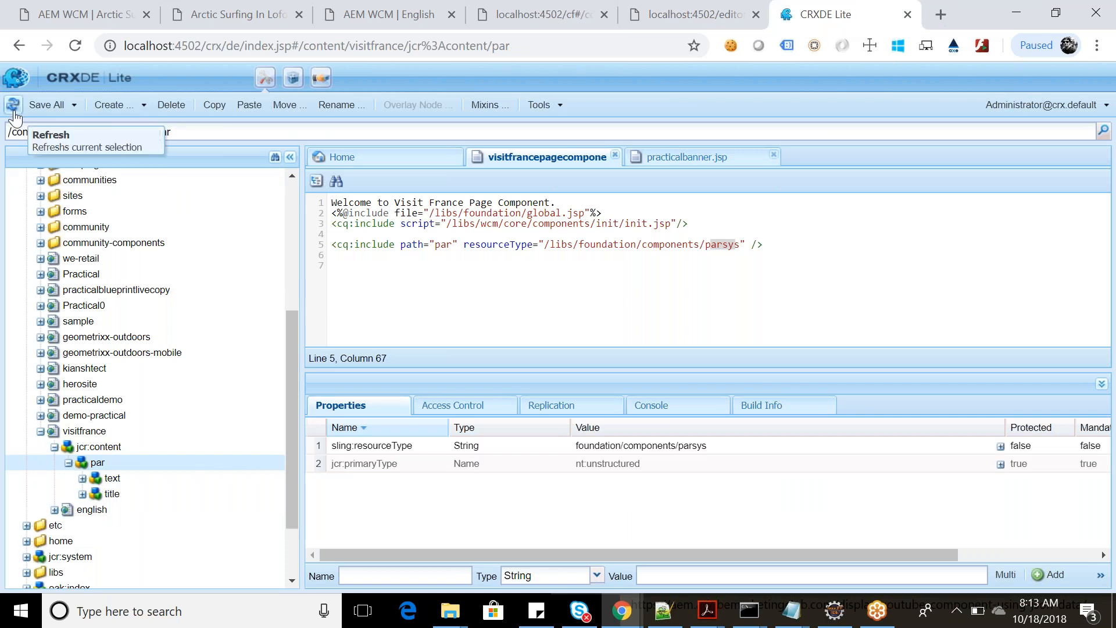
{"action": "left_click", "coordinate": [111, 495]}
{"action": "left_click", "coordinate": [114, 480]}
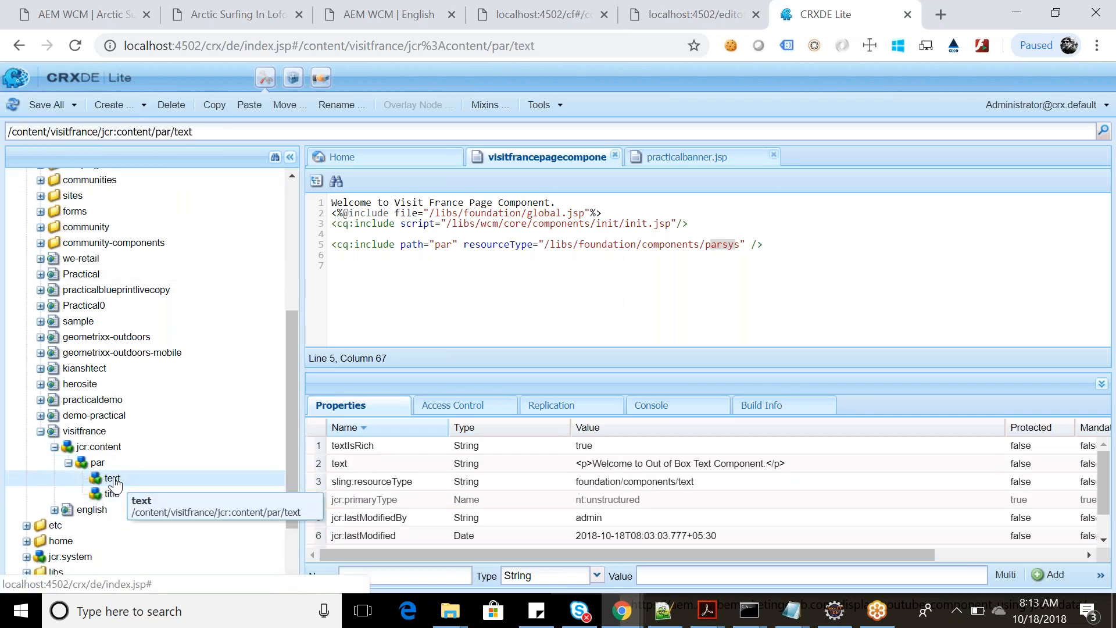
{"action": "left_click", "coordinate": [112, 494]}
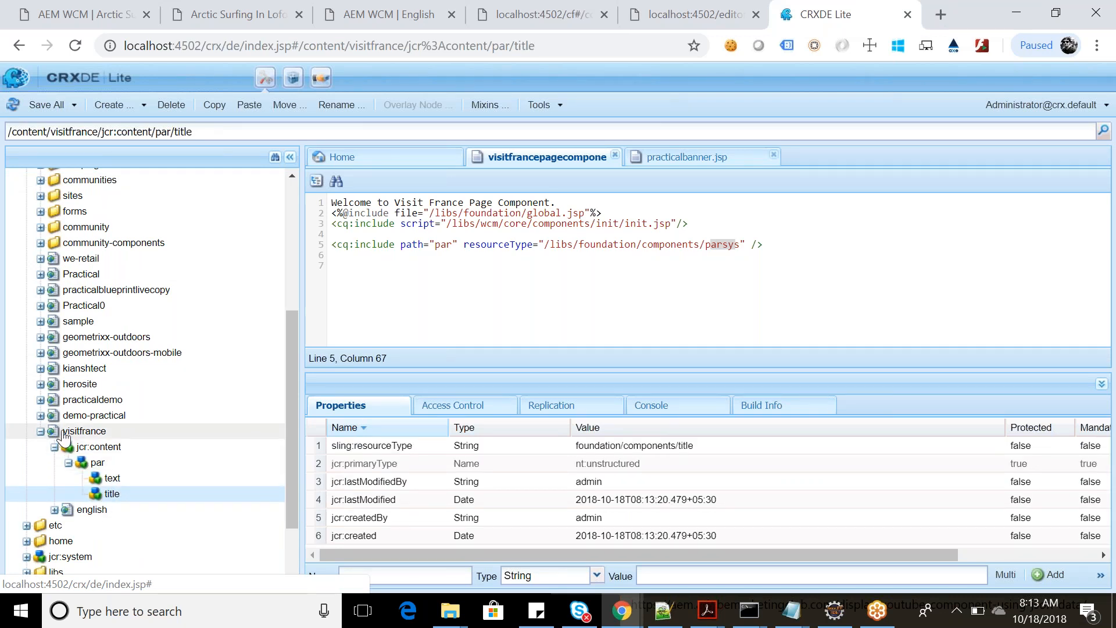
{"action": "left_click", "coordinate": [96, 447]}
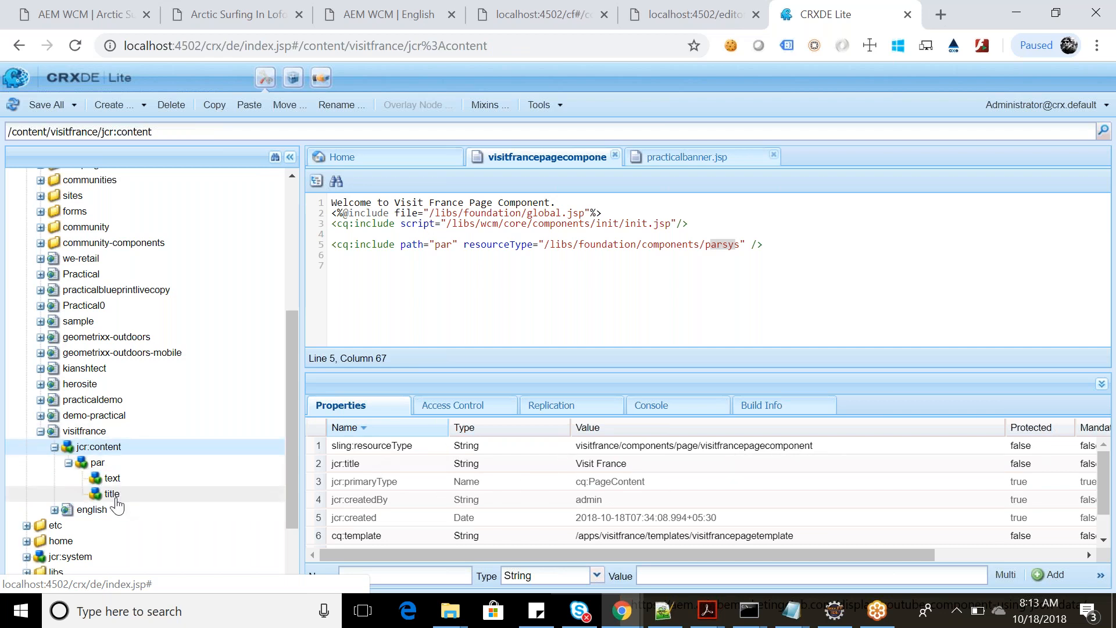
{"action": "left_click", "coordinate": [114, 480]}
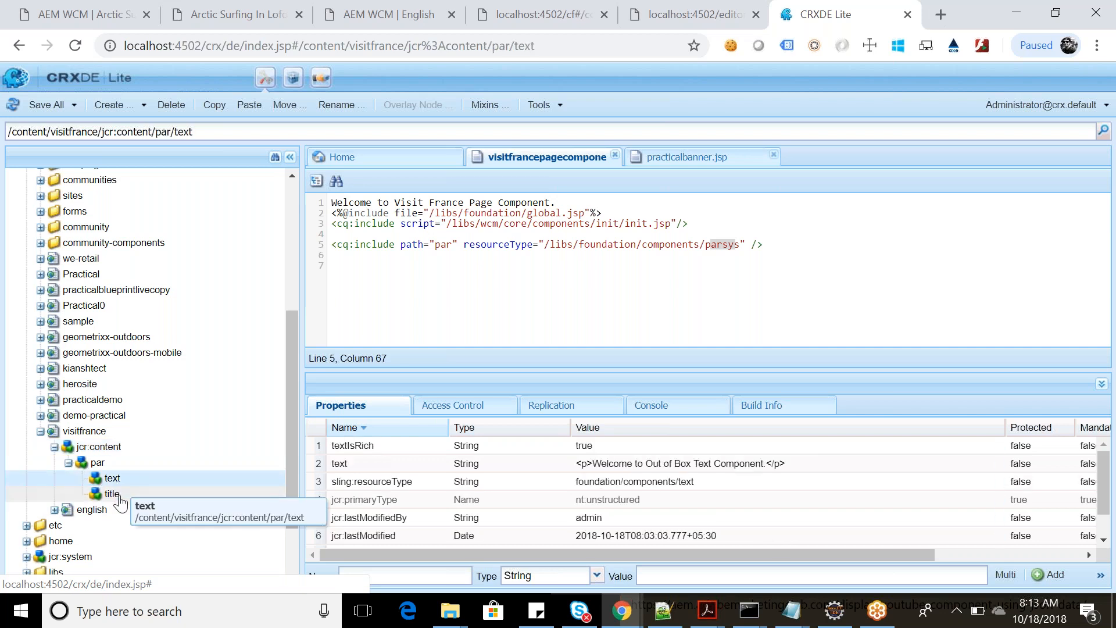
{"action": "left_click", "coordinate": [118, 496]}
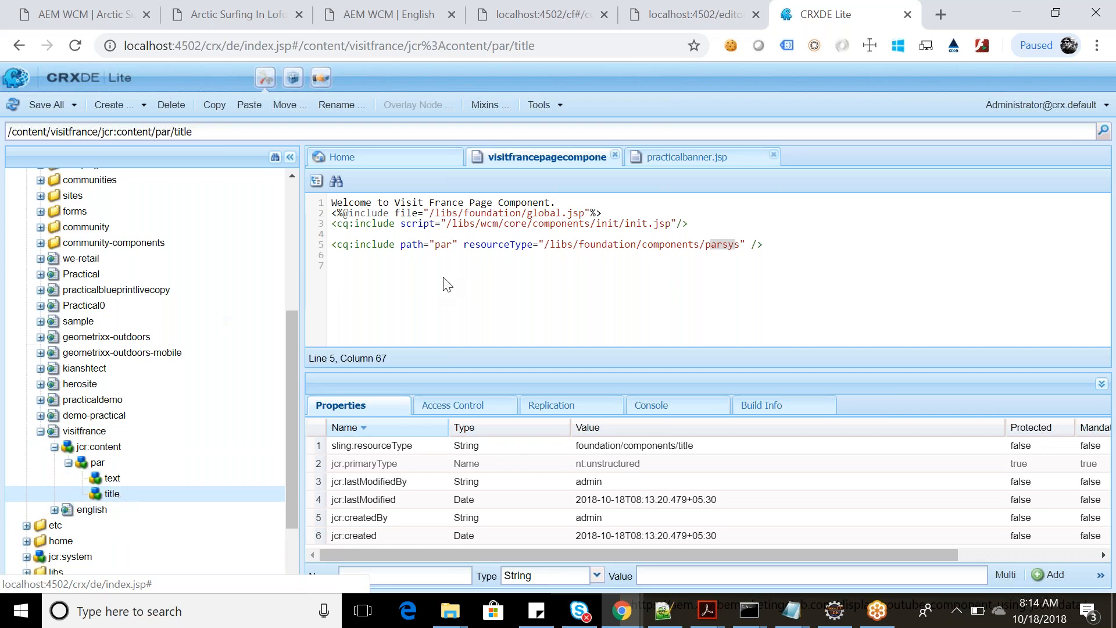
Try changing the parsys include's path from "par" to "vis" in the Visit France page component script.
{"action": "left_click", "coordinate": [440, 244]}
{"action": "double_click", "coordinate": [441, 244]}
{"action": "type", "text": "visti"}
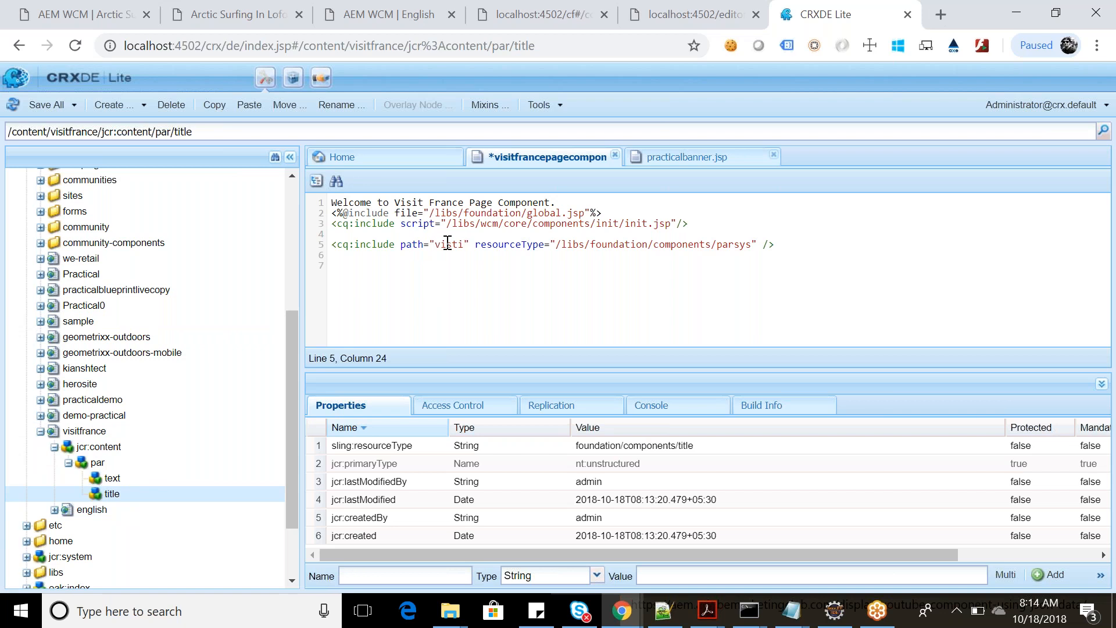
{"action": "key", "text": "BackSpace"}
{"action": "key", "text": "BackSpace"}
{"action": "left_click", "coordinate": [516, 332]}
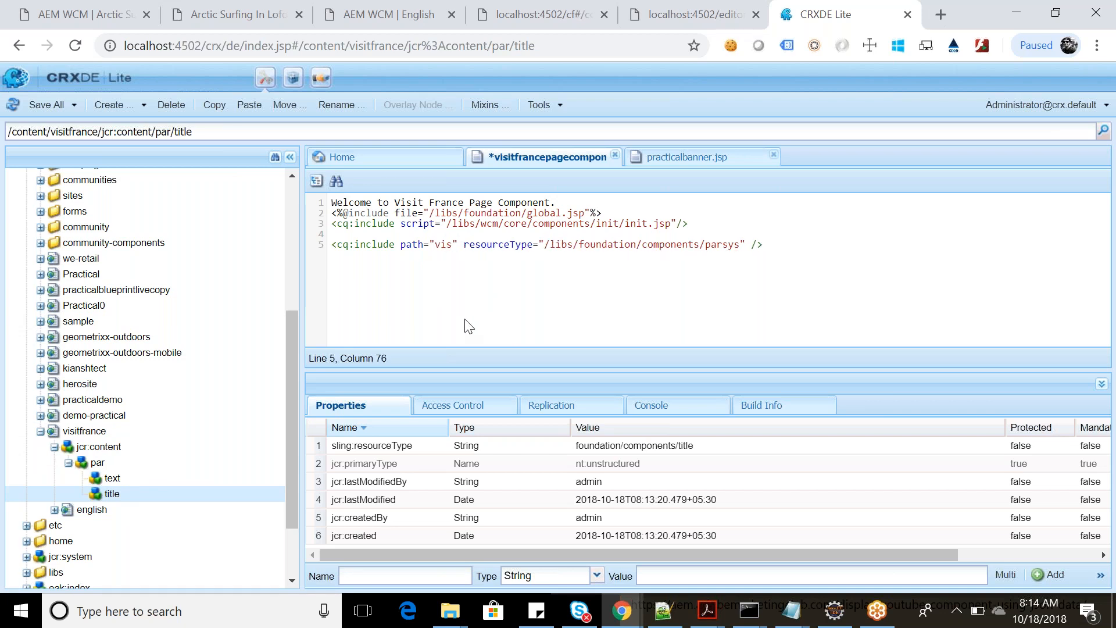
Restore the parsys include's path to "par" and save the page component script.
{"action": "double_click", "coordinate": [444, 241]}
{"action": "left_click", "coordinate": [444, 242]}
{"action": "type", "text": "p"}
{"action": "key", "text": "BackSpace"}
{"action": "key", "text": "BackSpace"}
{"action": "key", "text": "Delete"}
{"action": "key", "text": "Delete"}
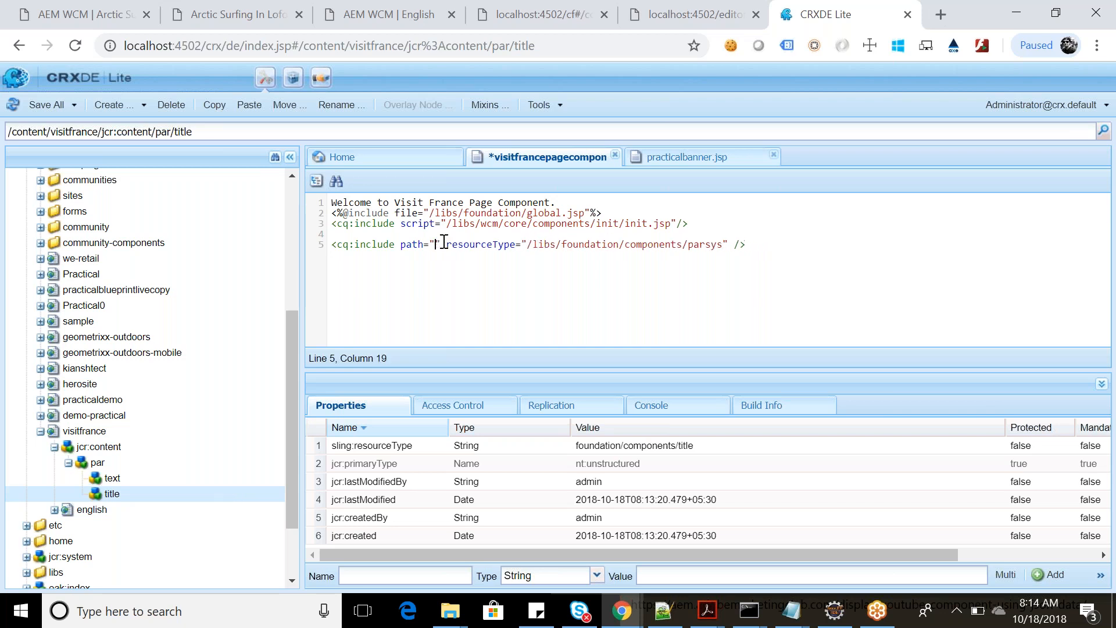
{"action": "type", "text": "par"}
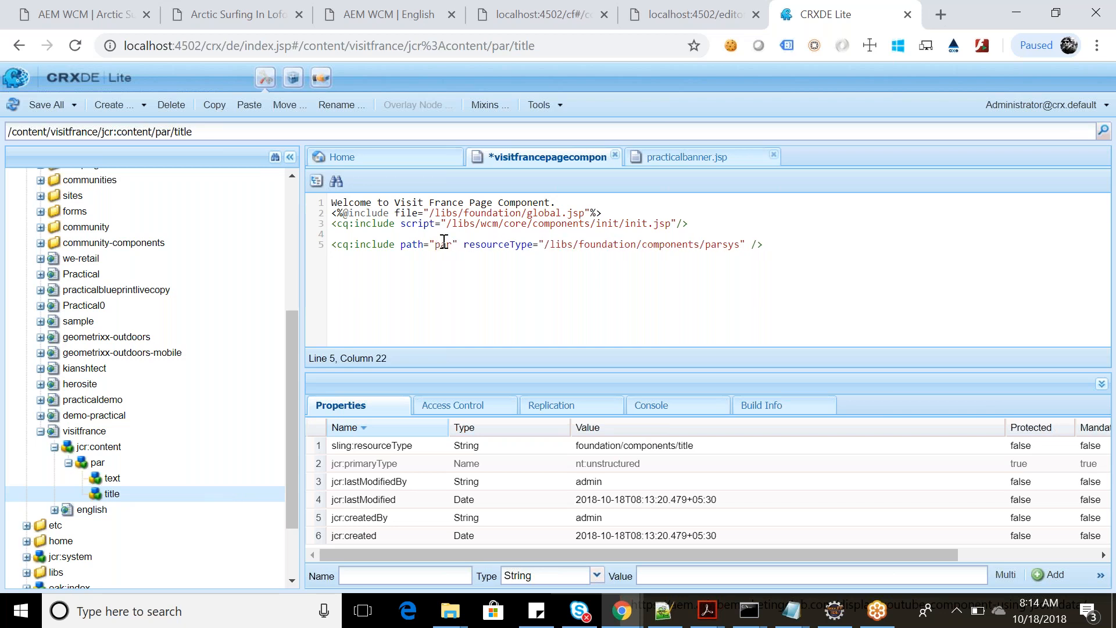
{"action": "key", "text": "ctrl+s"}
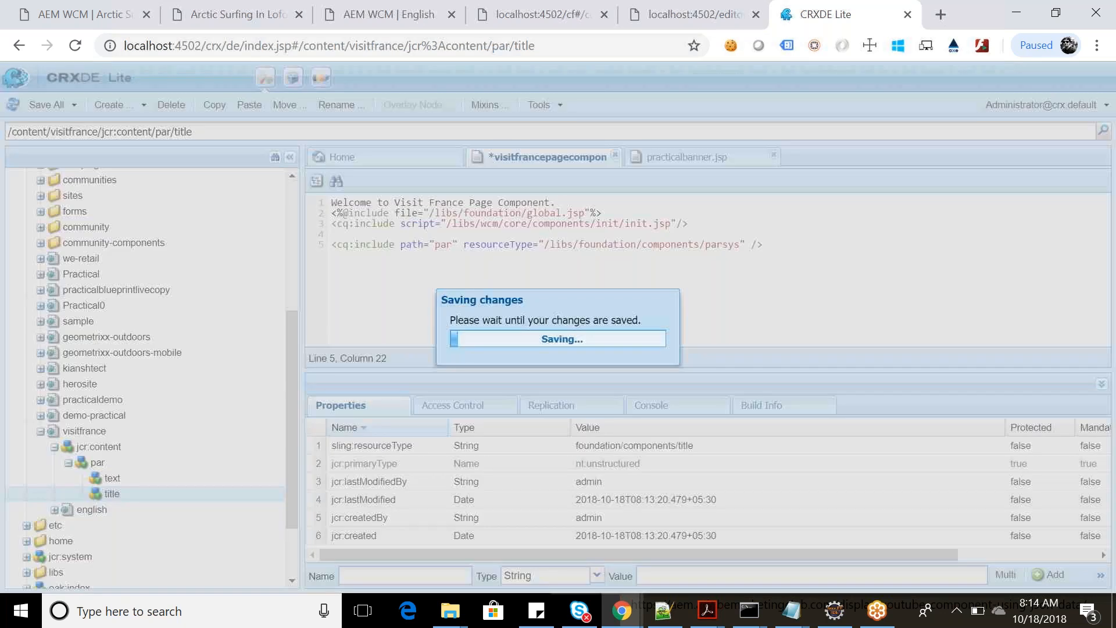
Switch to Day2_PDF.pdf in Acrobat Reader and check its opening agenda, from the TOUCH to CLASSIC configuration to the paragraph system.
{"action": "mouse_move", "coordinate": [710, 617]}
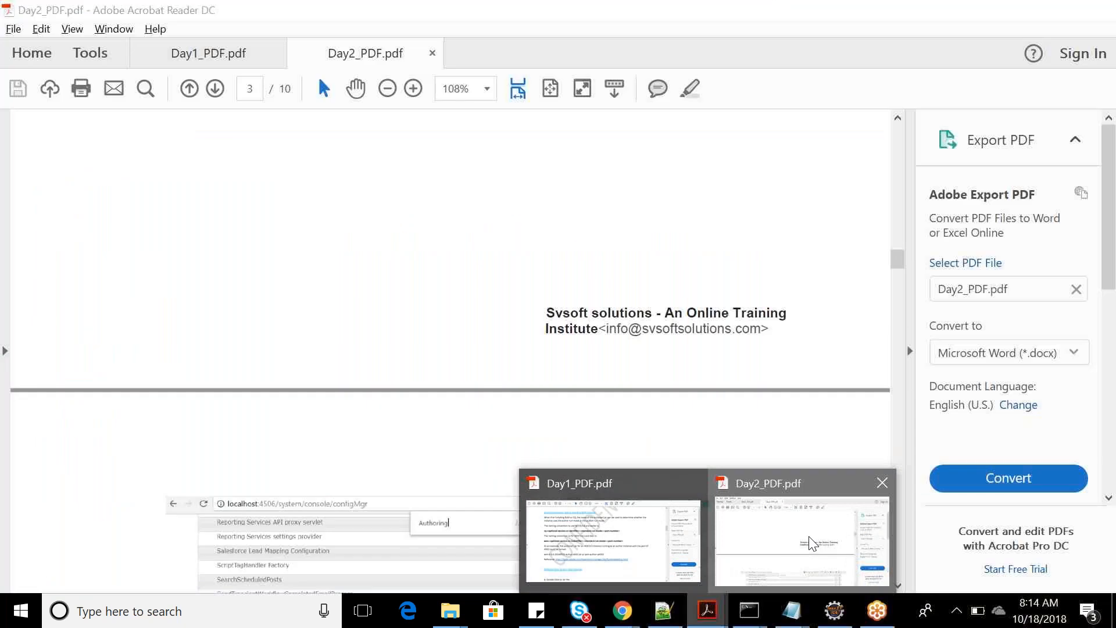
{"action": "left_click", "coordinate": [811, 543]}
{"action": "key", "text": "Home"}
{"action": "left_click_drag", "start_coordinate": [169, 301], "coordinate": [494, 300]}
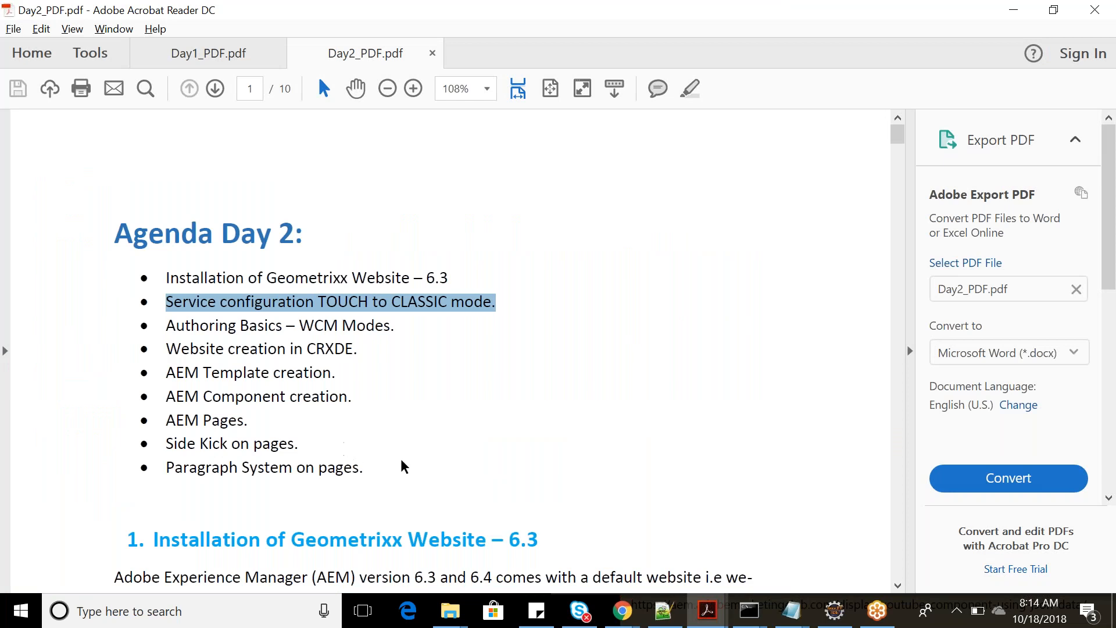
{"action": "left_click", "coordinate": [384, 471]}
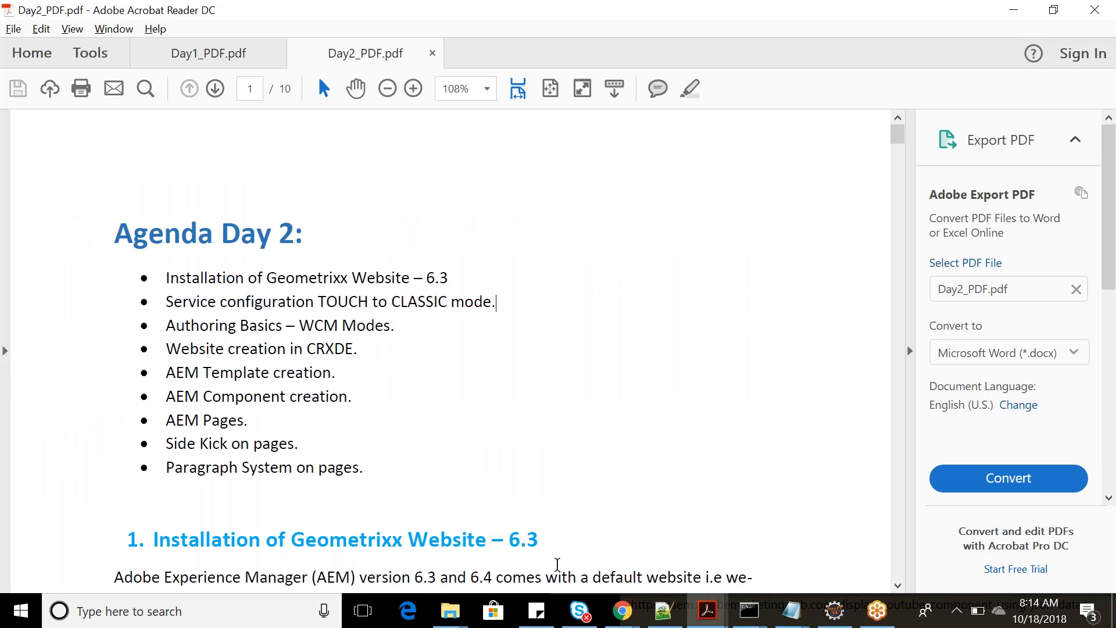
Open Day-3-PDF.pdf from the AEM_Session\10PM folder in File Explorer.
{"action": "mouse_move", "coordinate": [445, 614]}
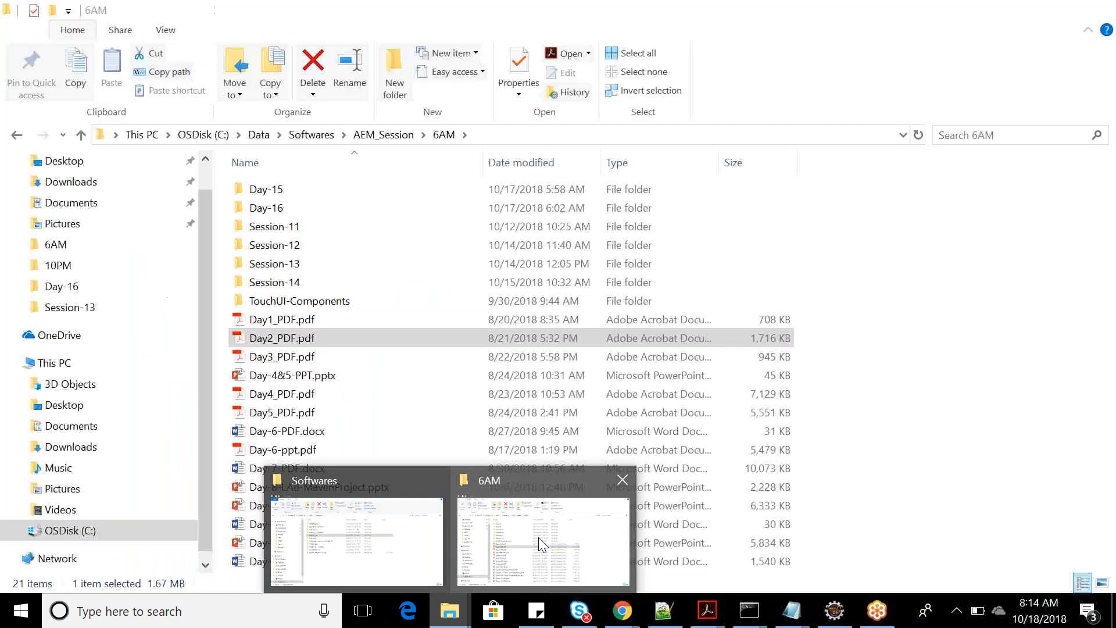
{"action": "left_click", "coordinate": [538, 537]}
{"action": "key", "text": "alt+Up"}
{"action": "left_click", "coordinate": [283, 226]}
{"action": "double_click", "coordinate": [282, 226]}
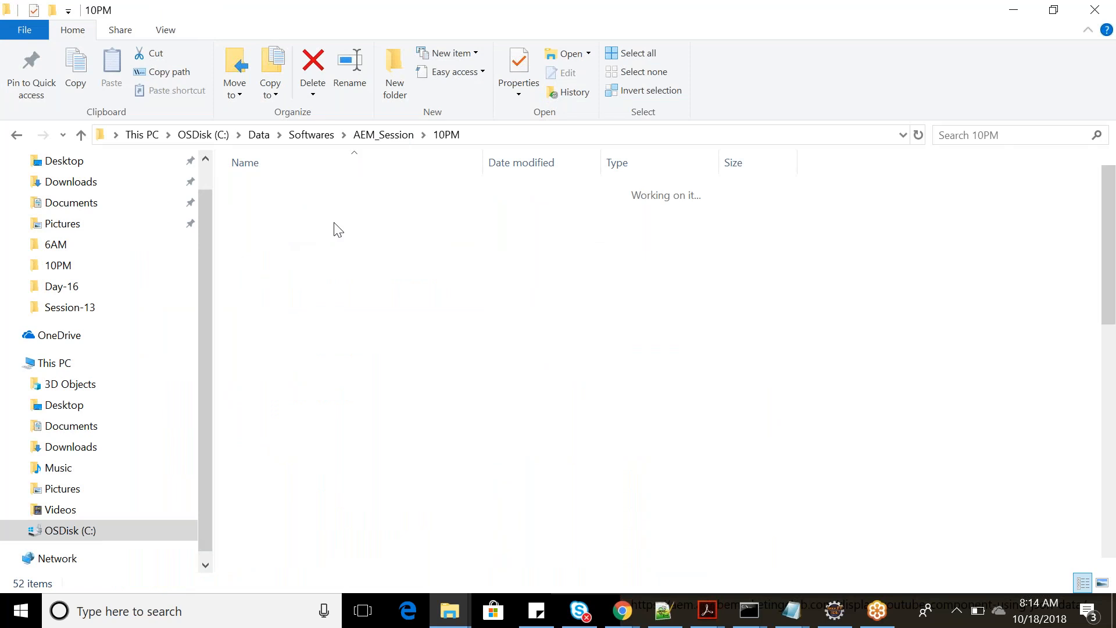
{"action": "left_click", "coordinate": [276, 544]}
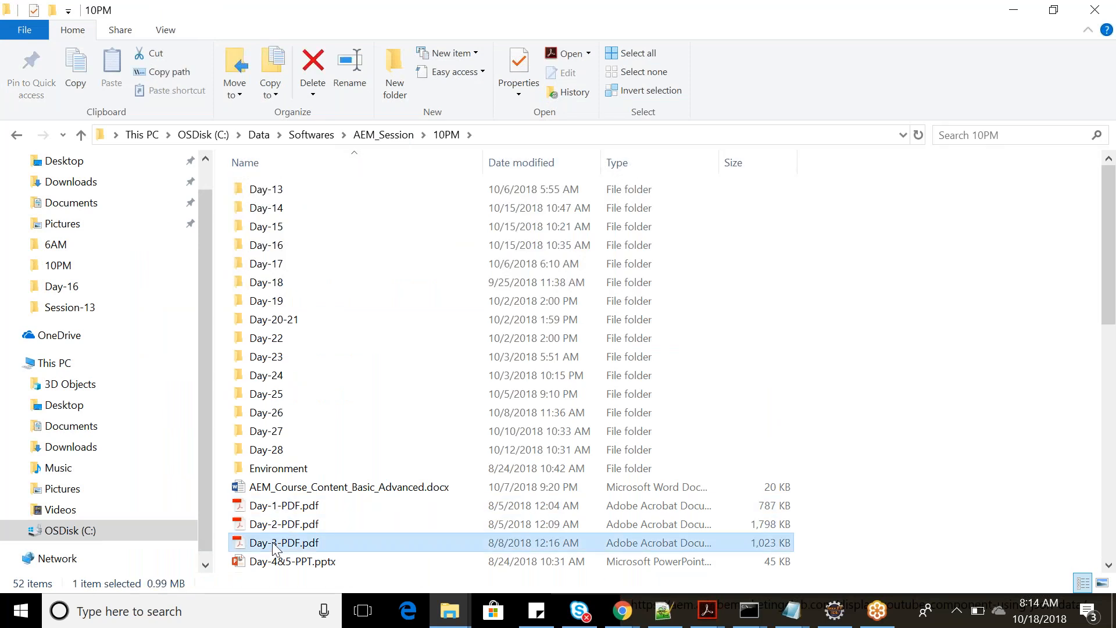
{"action": "key", "text": "alt+Tab"}
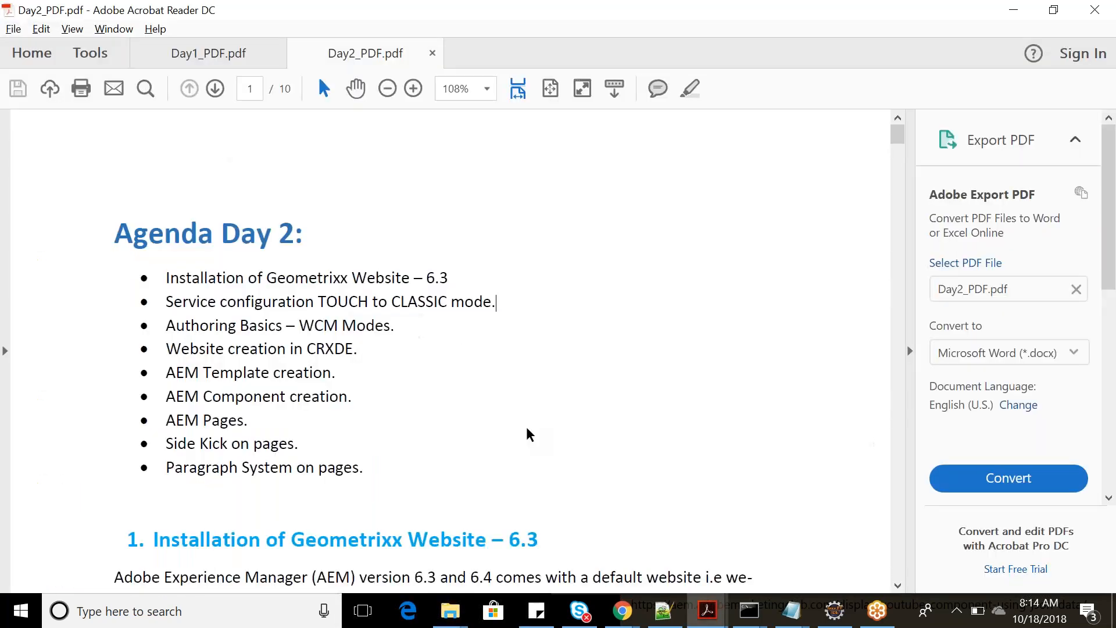
{"action": "key", "text": "alt+Tab"}
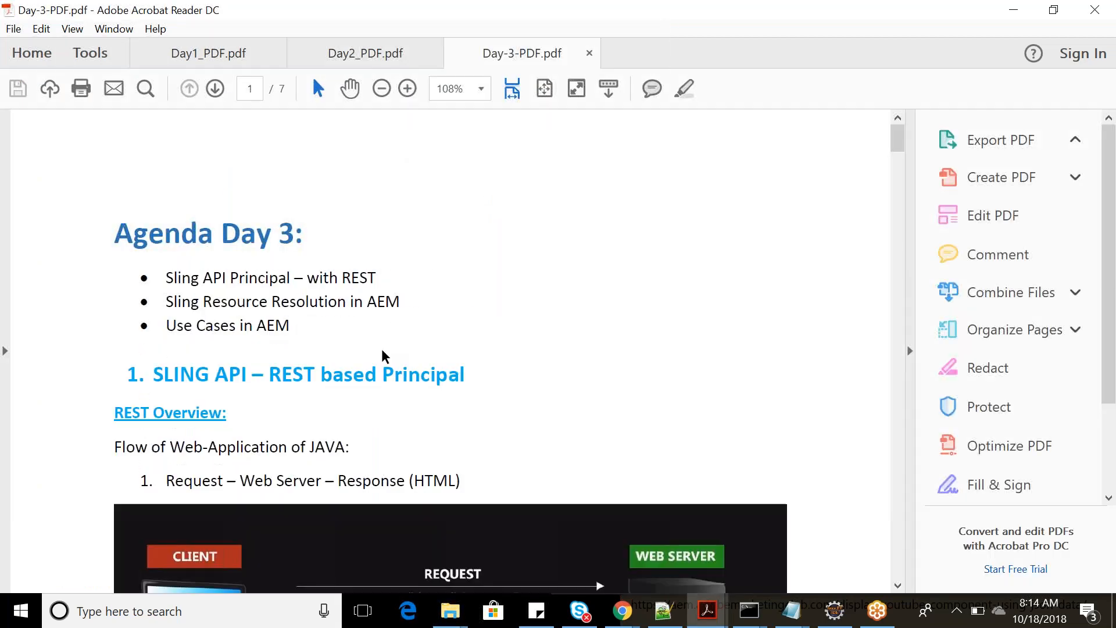
Look through Day-3-PDF.pdf, examining the Apache Sling script resolution diagram, the use cases and the script-selection examples.
{"action": "scroll", "coordinate": [386, 357], "scroll_direction": "down", "scroll_amount": 8}
{"action": "scroll", "coordinate": [335, 185], "scroll_direction": "down", "scroll_amount": 20}
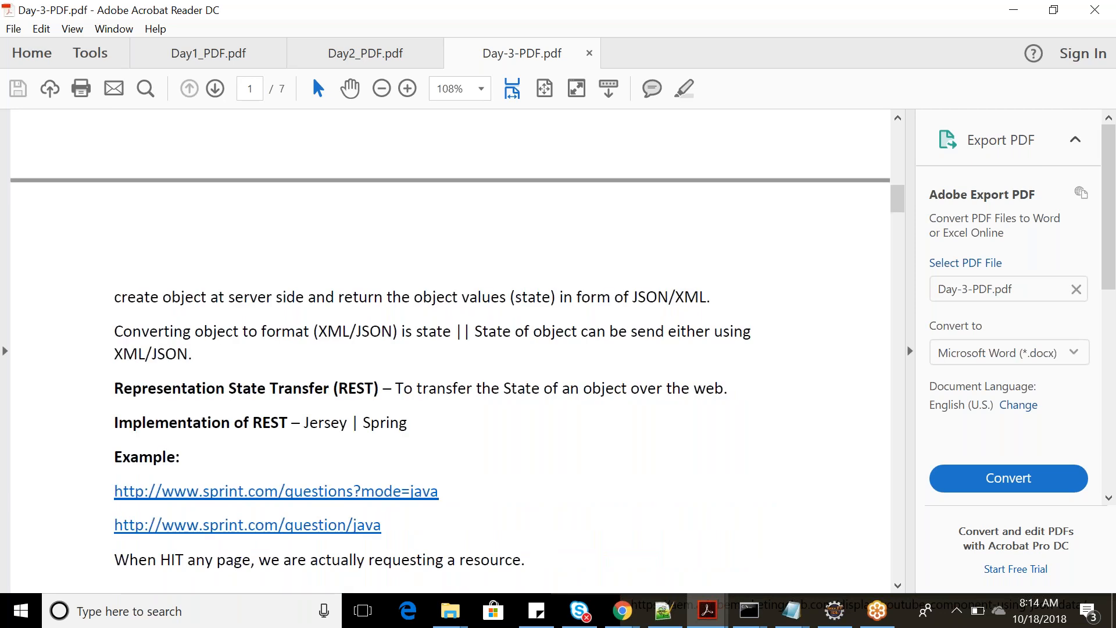
{"action": "scroll", "coordinate": [450, 351], "scroll_direction": "down", "scroll_amount": 5}
{"action": "scroll", "coordinate": [450, 351], "scroll_direction": "up", "scroll_amount": 3}
{"action": "scroll", "coordinate": [286, 328], "scroll_direction": "up", "scroll_amount": 1}
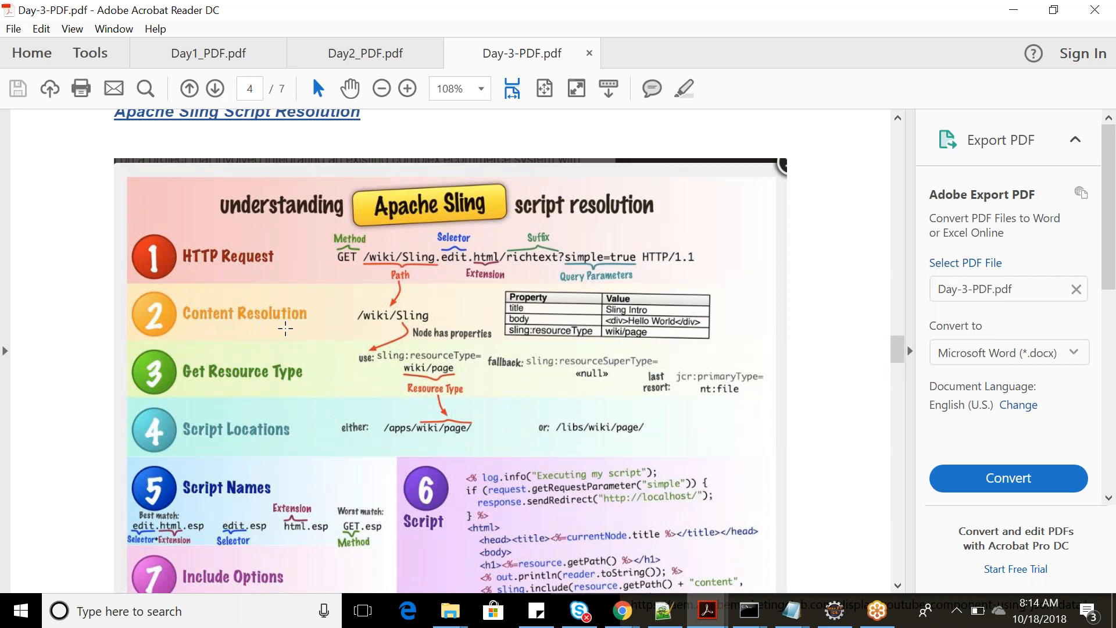
{"action": "scroll", "coordinate": [465, 407], "scroll_direction": "down", "scroll_amount": 3}
{"action": "scroll", "coordinate": [465, 407], "scroll_direction": "down", "scroll_amount": 3}
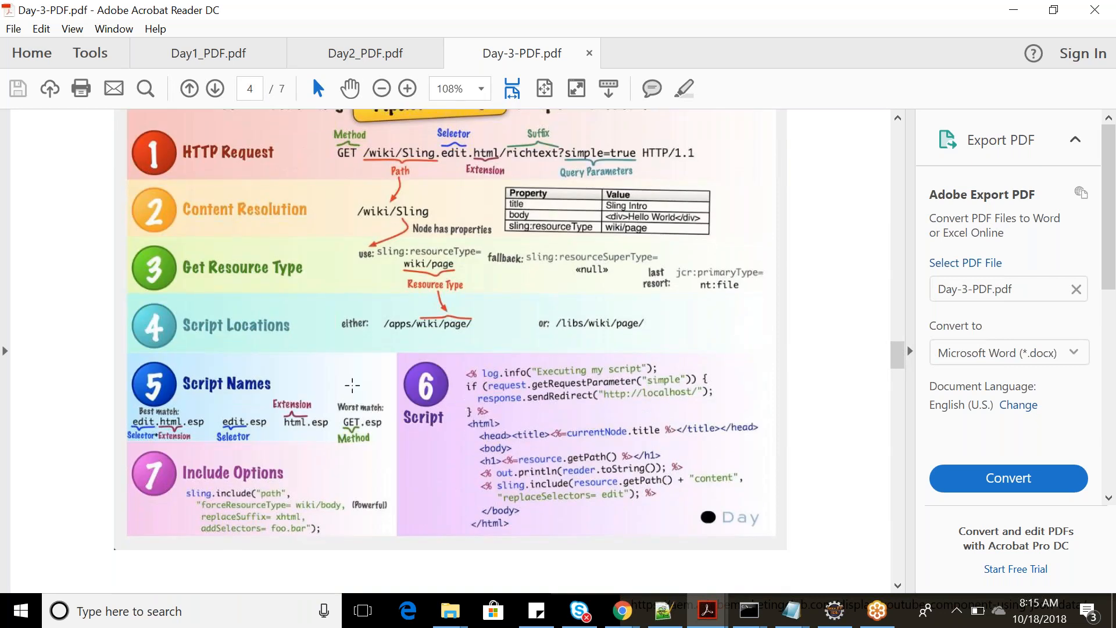
{"action": "scroll", "coordinate": [351, 386], "scroll_direction": "down", "scroll_amount": 10}
{"action": "scroll", "coordinate": [351, 386], "scroll_direction": "down", "scroll_amount": 20}
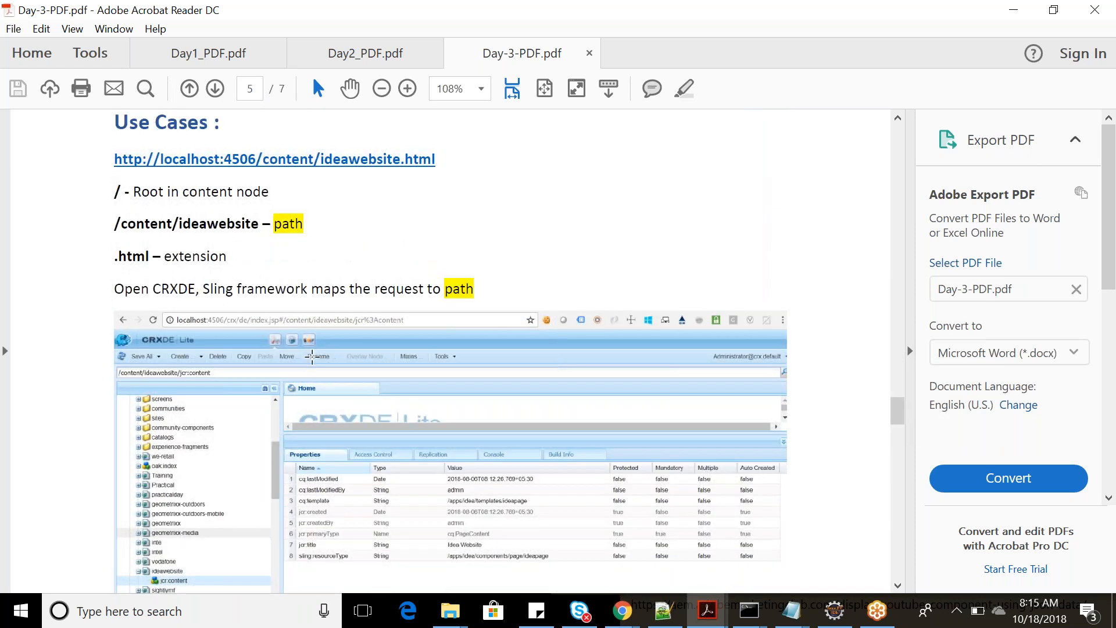
{"action": "scroll", "coordinate": [312, 357], "scroll_direction": "down", "scroll_amount": 2}
{"action": "scroll", "coordinate": [348, 513], "scroll_direction": "down", "scroll_amount": 1}
{"action": "scroll", "coordinate": [348, 512], "scroll_direction": "down", "scroll_amount": 20}
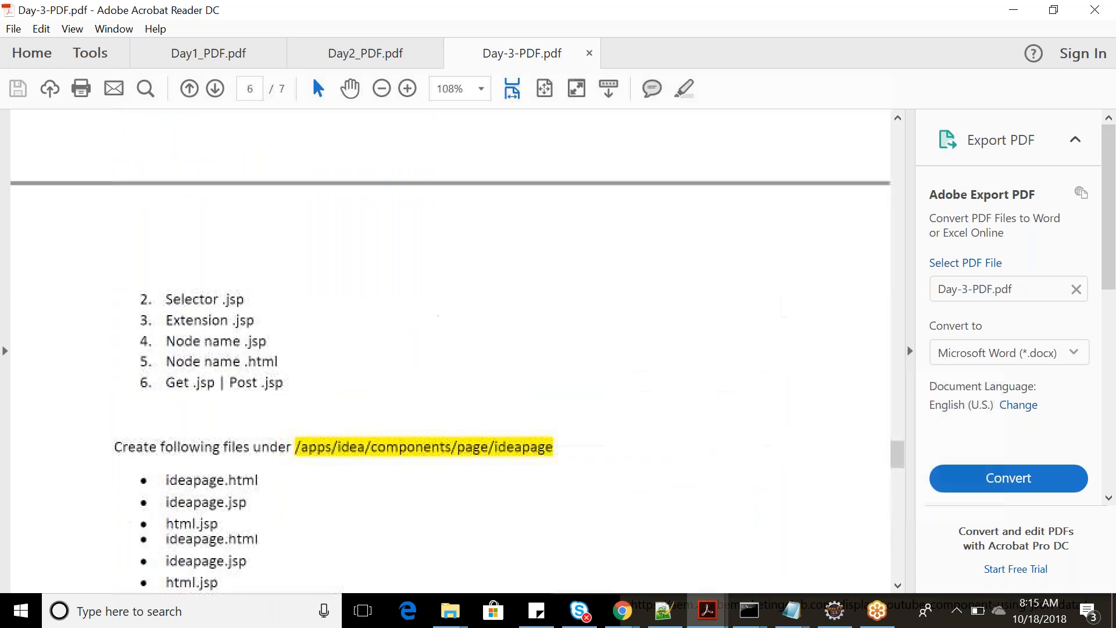
{"action": "scroll", "coordinate": [356, 362], "scroll_direction": "down", "scroll_amount": 2}
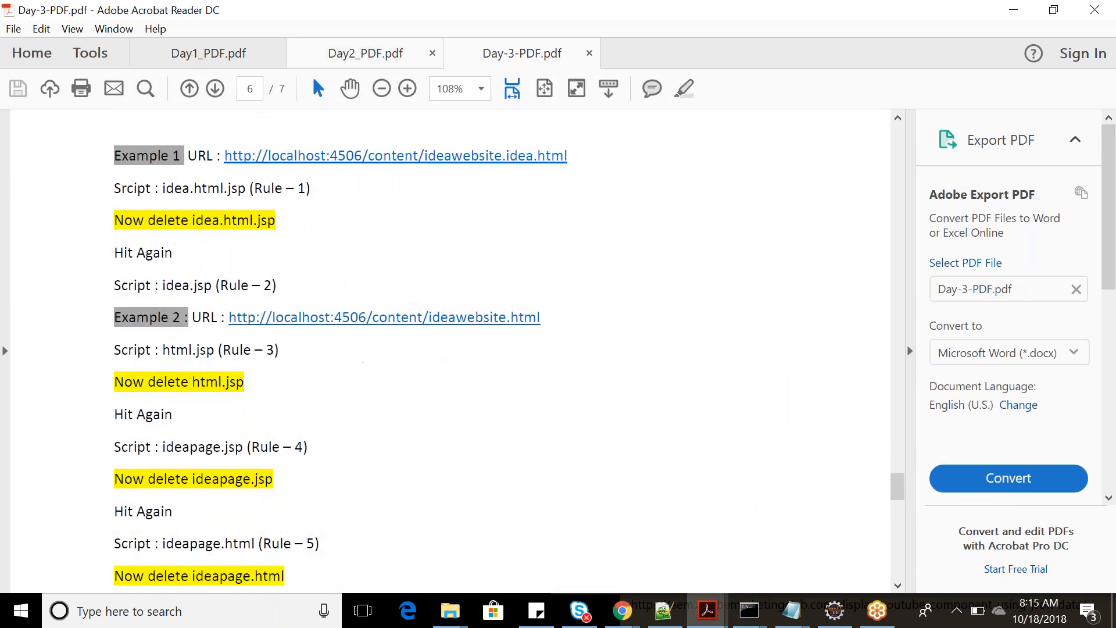
Return to Day2_PDF.pdf and highlight the agenda item "Service configuration TOUCH to CLASSIC mode.".
{"action": "left_click", "coordinate": [344, 55]}
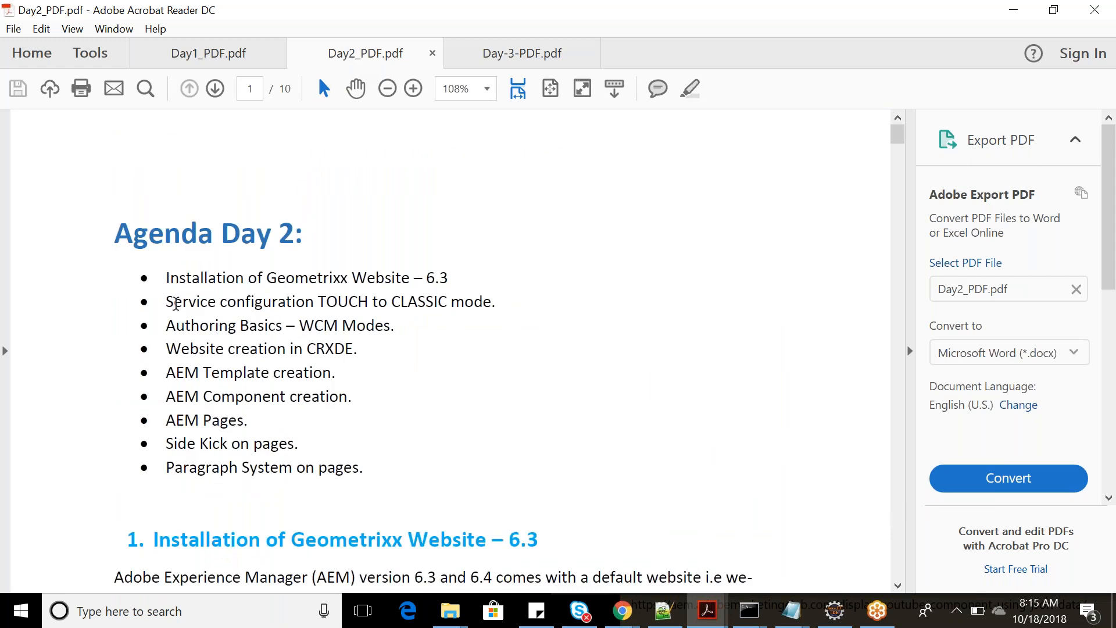
{"action": "left_click_drag", "start_coordinate": [171, 300], "coordinate": [496, 297]}
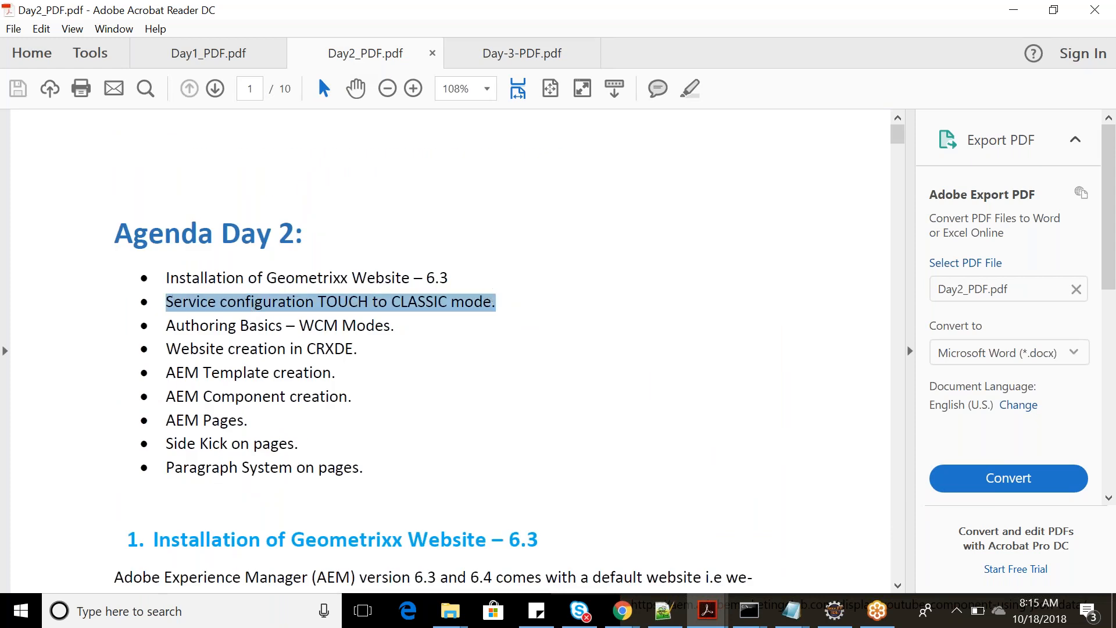
Switch to Chrome, load the classic AEM welcome page on localhost:4502 in a new tab, and find its Web Console entry.
{"action": "key", "text": "alt+Tab"}
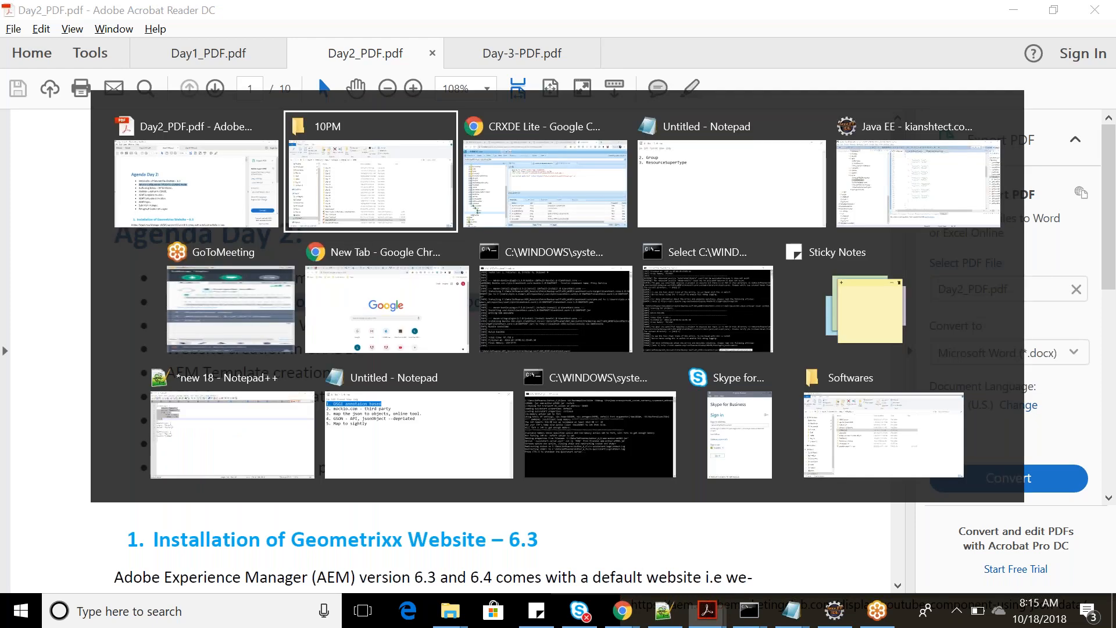
{"action": "key", "text": "alt+Tab"}
{"action": "left_click", "coordinate": [940, 14]}
{"action": "type", "text": "localhost:4502/"}
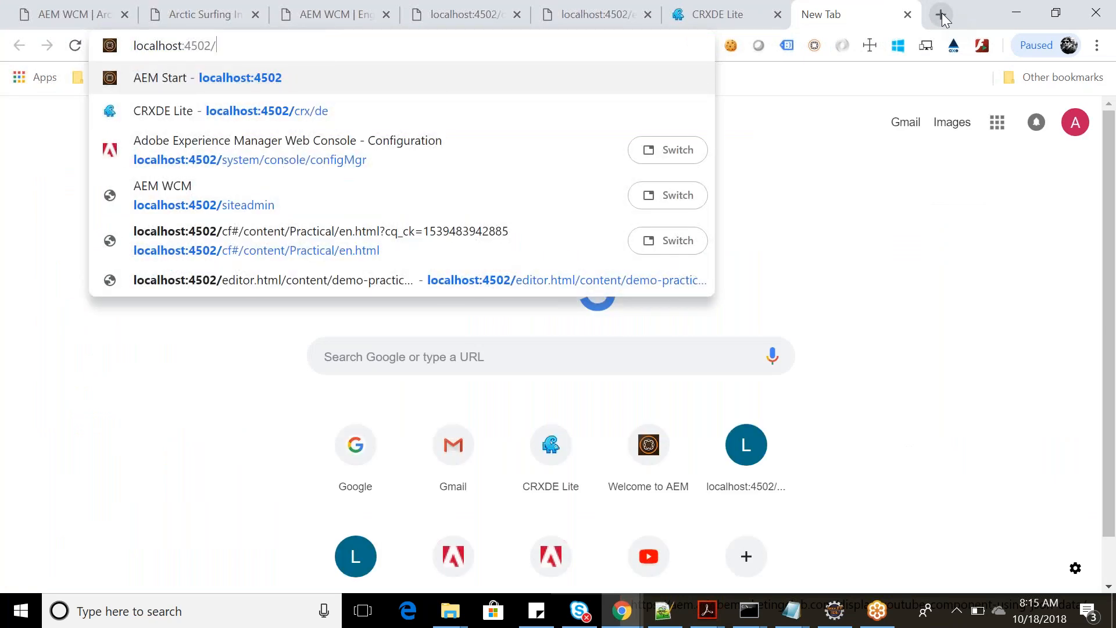
{"action": "type", "text": "we"}
{"action": "key", "text": "Return"}
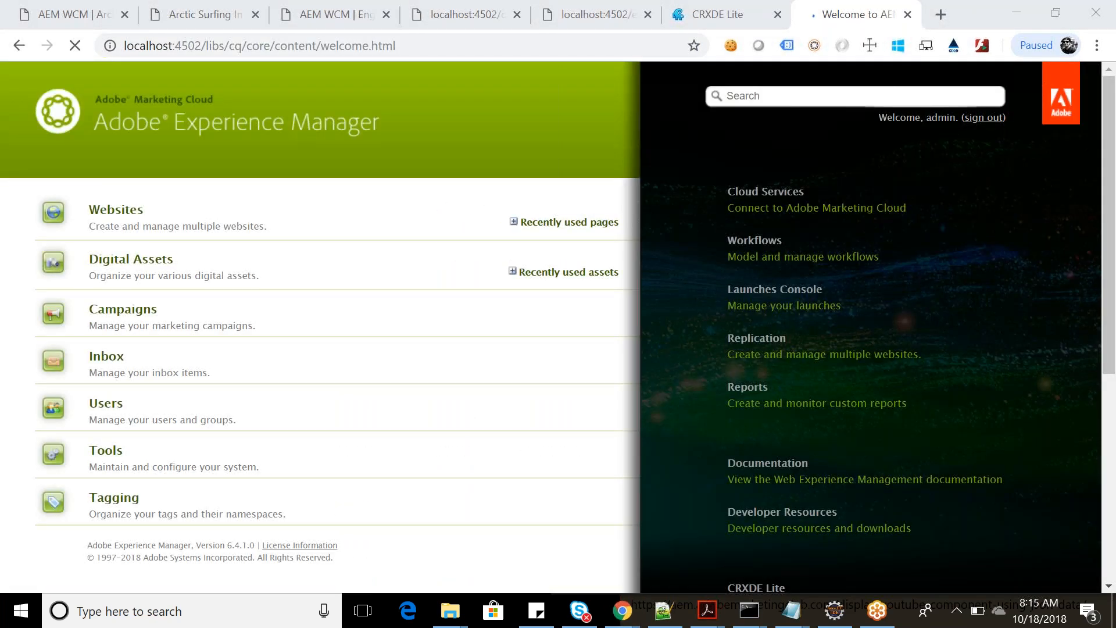
{"action": "scroll", "coordinate": [742, 423], "scroll_direction": "down", "scroll_amount": 6}
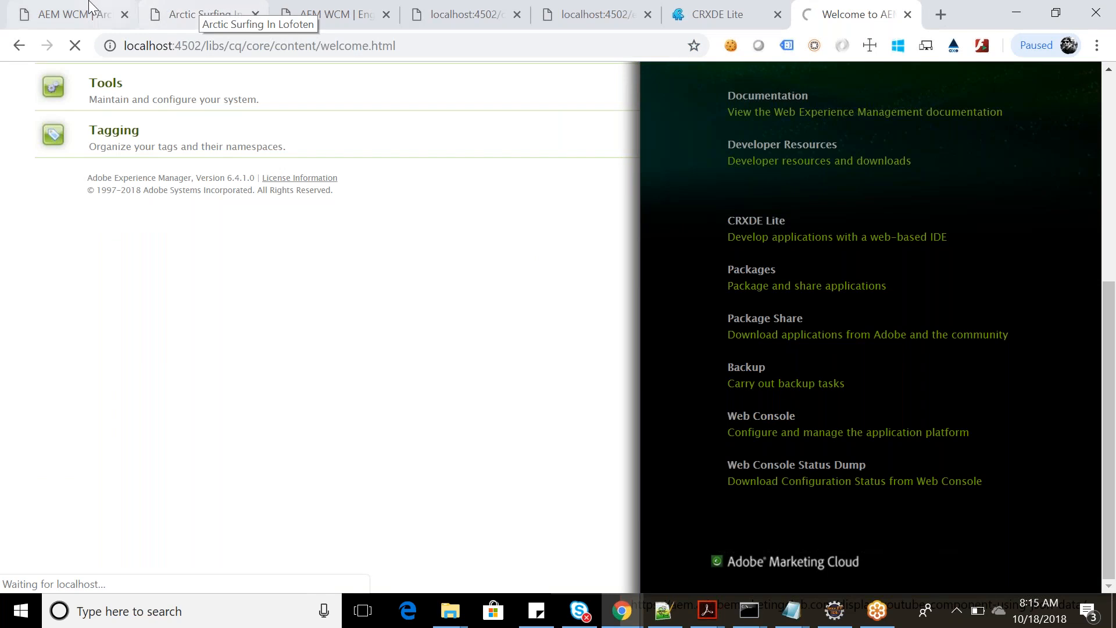
Open Visit France's English page from site administration, check the editor.html part of its address, and close the page.
{"action": "left_click", "coordinate": [308, 7]}
{"action": "left_click", "coordinate": [748, 516]}
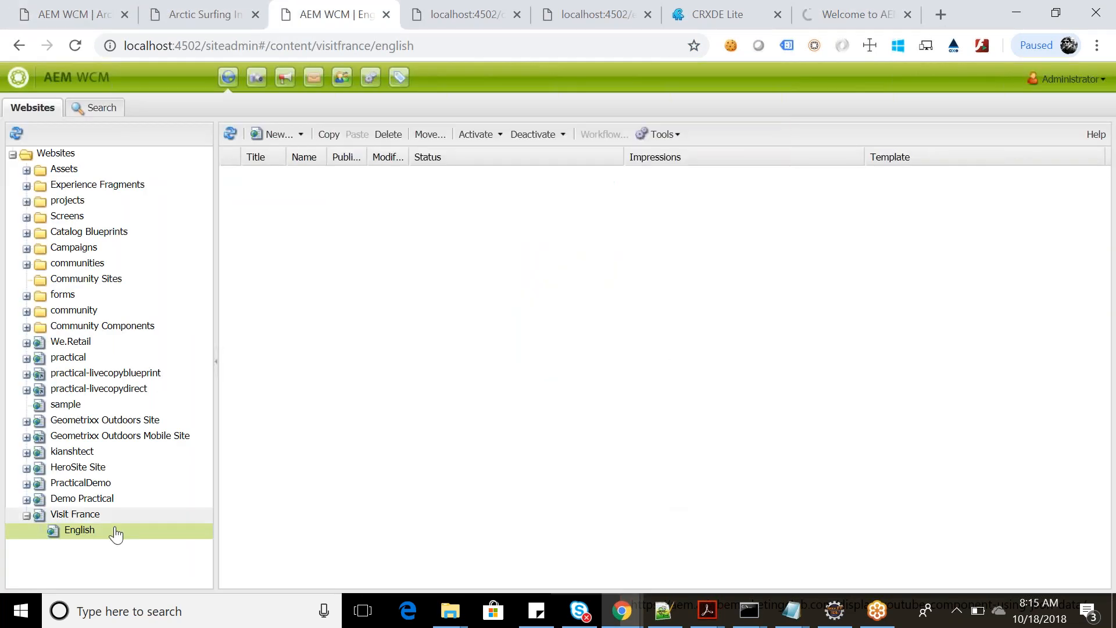
{"action": "double_click", "coordinate": [54, 526]}
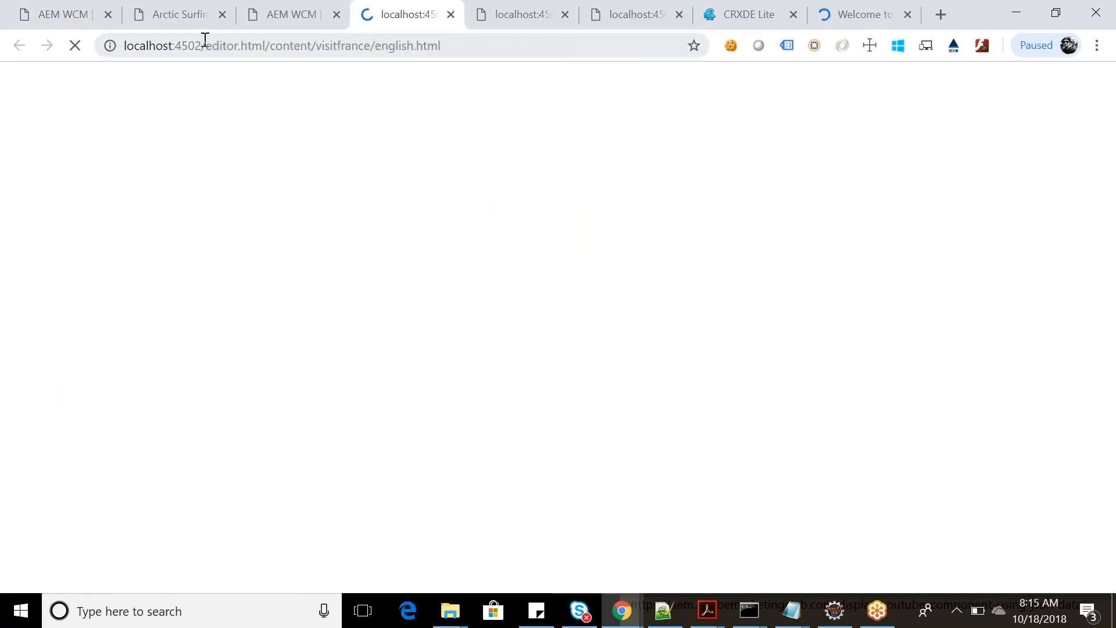
{"action": "left_click_drag", "start_coordinate": [208, 46], "coordinate": [272, 47]}
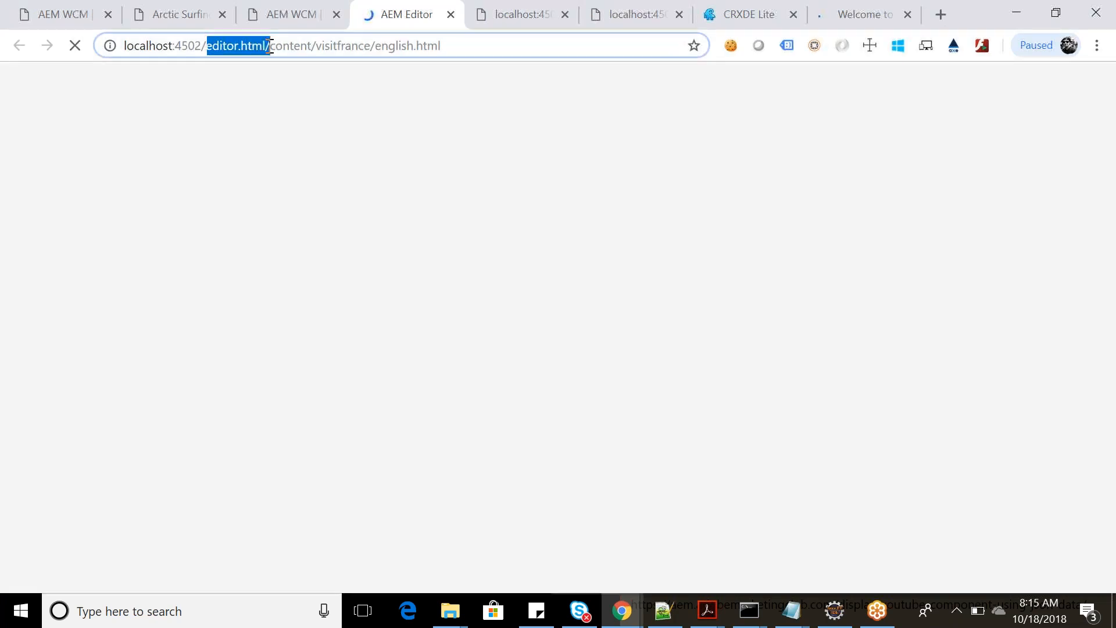
{"action": "left_click", "coordinate": [457, 16]}
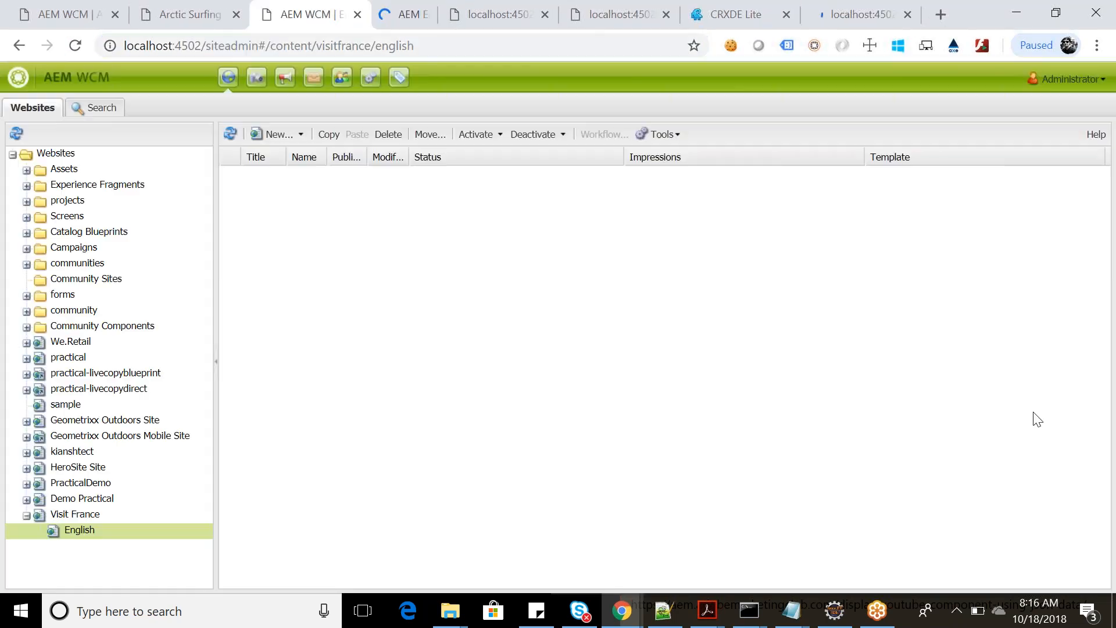
Find the WCM Authoring UI Mode Service in the Web Console configuration list by searching the page for "authoring".
{"action": "left_click", "coordinate": [835, 9]}
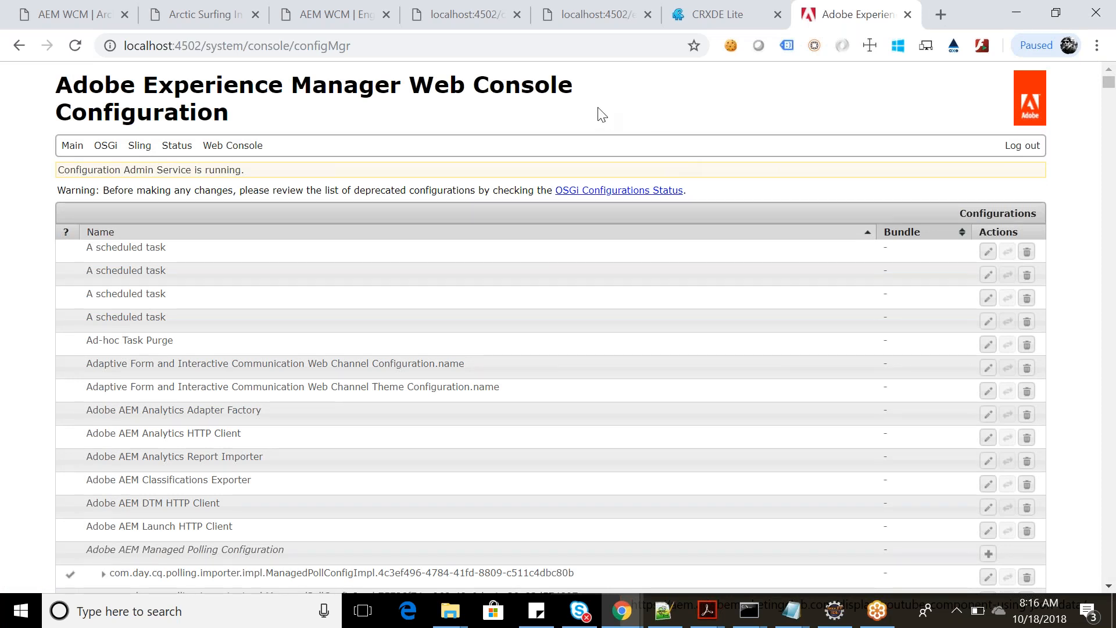
{"action": "left_click", "coordinate": [311, 7]}
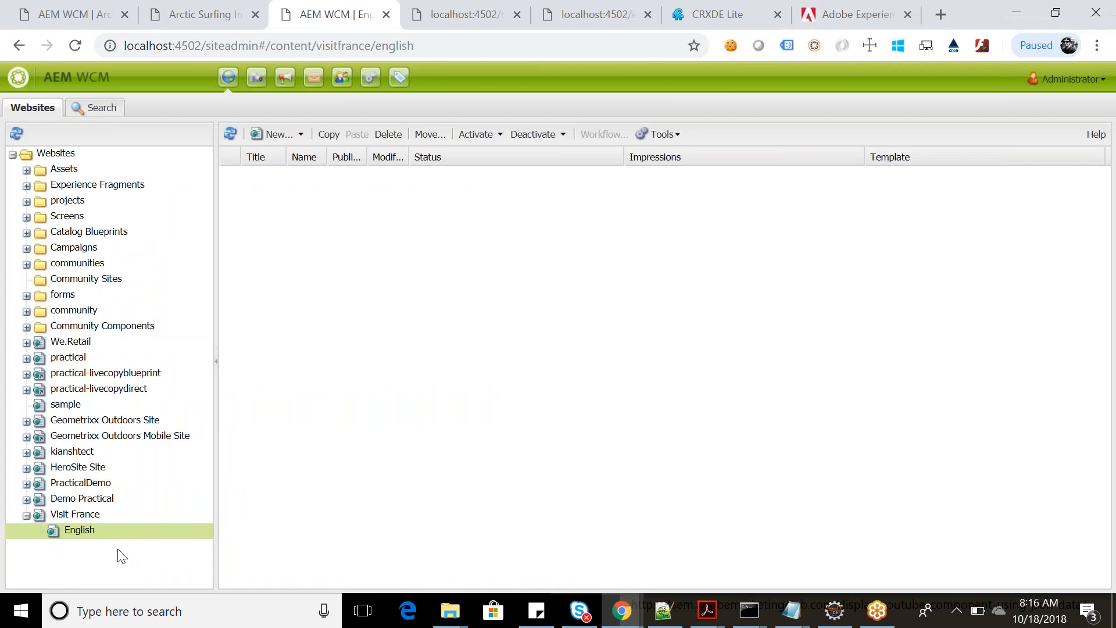
{"action": "left_click", "coordinate": [835, 14]}
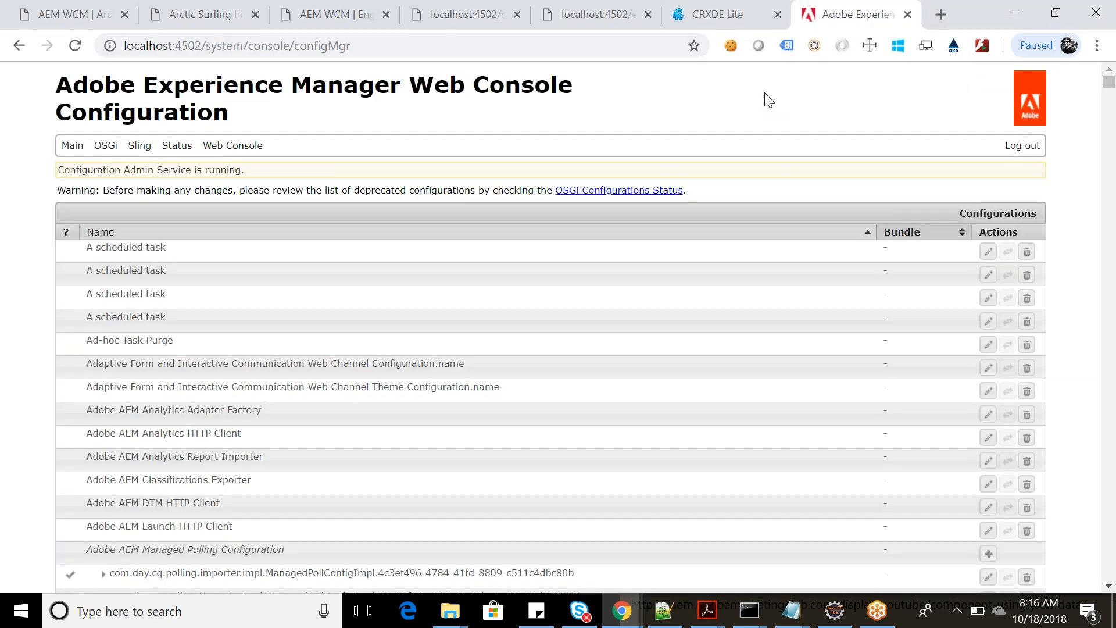
{"action": "key", "text": "ctrl+f"}
{"action": "type", "text": "Proxy service attributes configurat"}
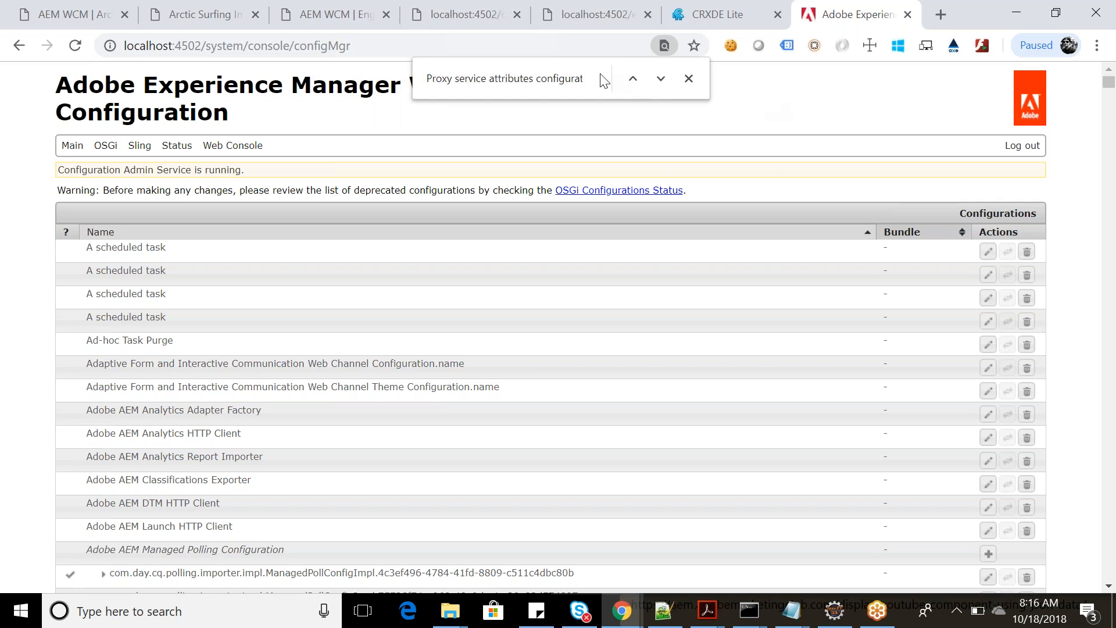
{"action": "key", "text": "ctrl+a"}
{"action": "type", "text": "a"}
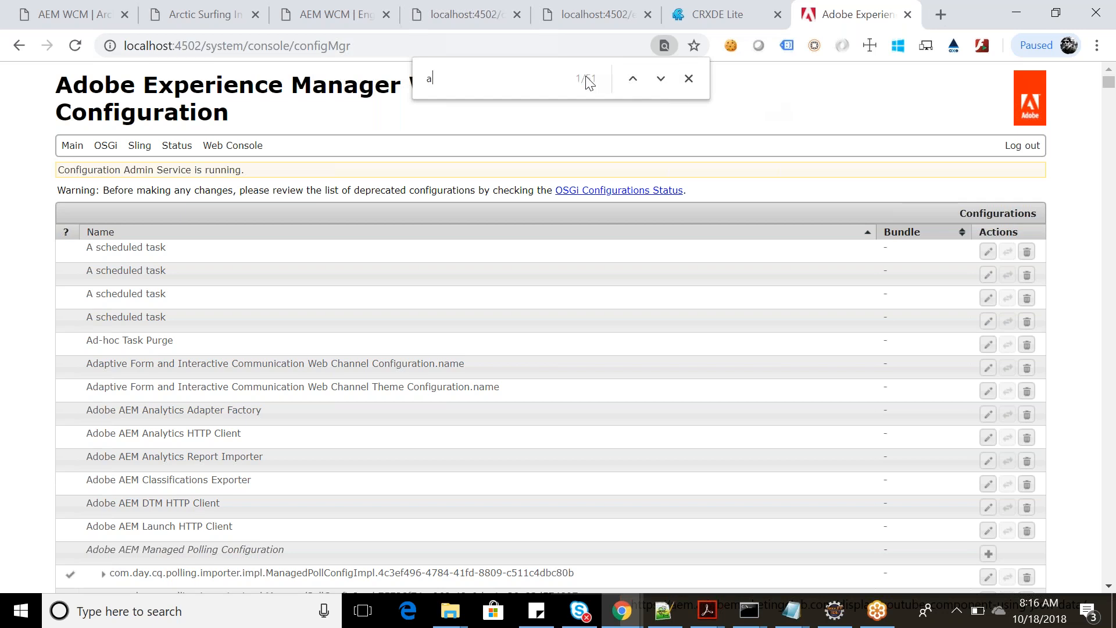
{"action": "type", "text": "uthor"}
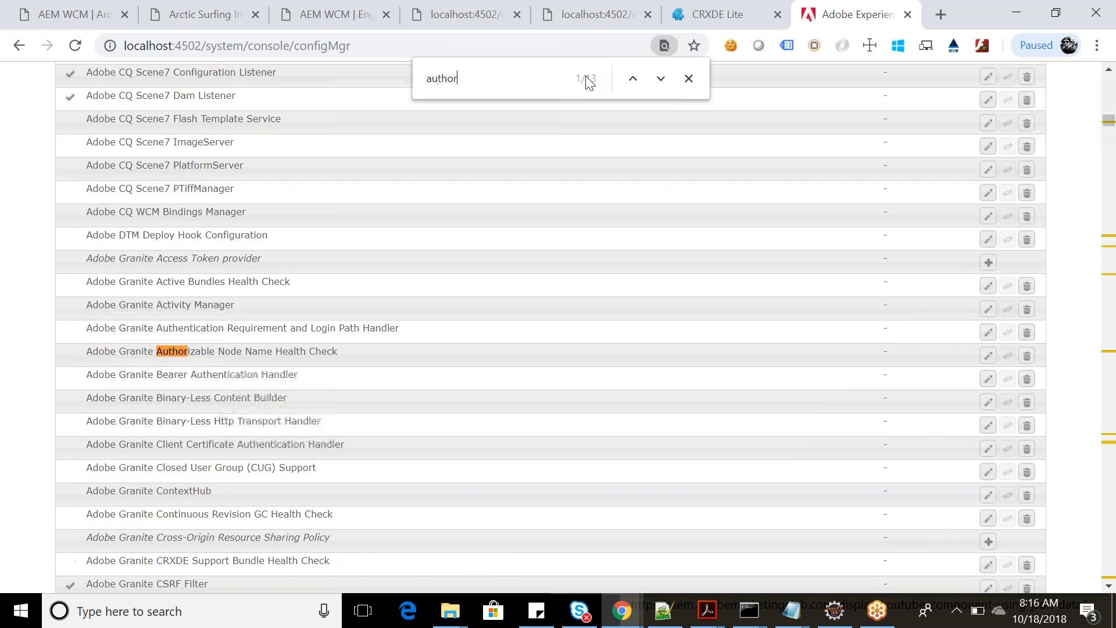
{"action": "type", "text": "ing"}
{"action": "key", "text": "Return"}
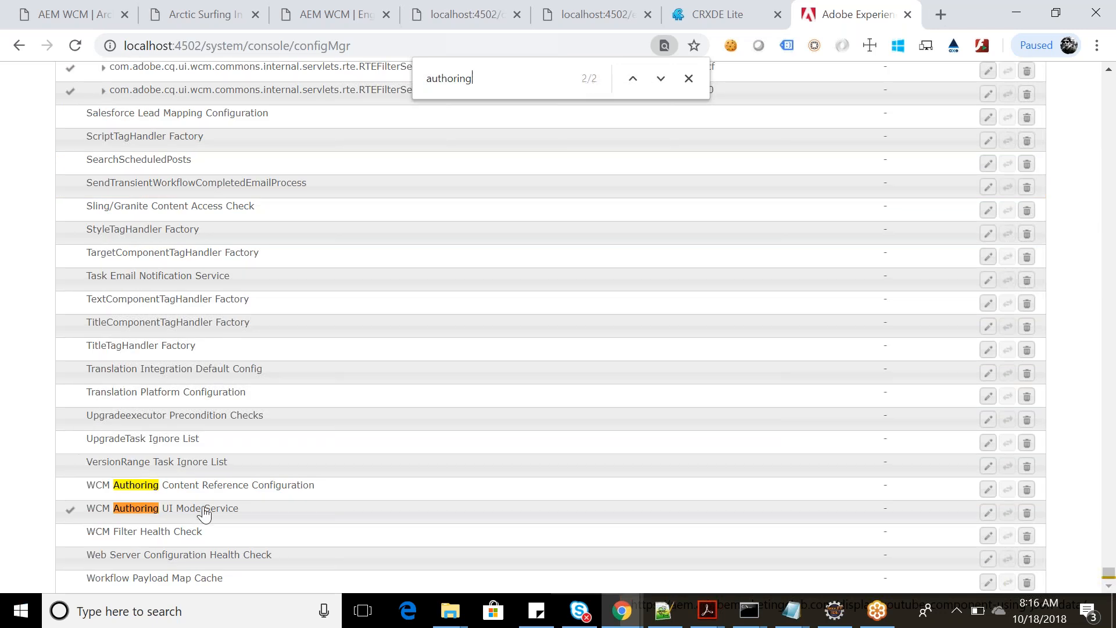
Set the default authoring UI mode of the WCM Authoring UI Mode Service to CLASSIC and save the configuration.
{"action": "left_click", "coordinate": [203, 514]}
{"action": "key", "text": "ctrl+a"}
{"action": "type", "text": "CLAA"}
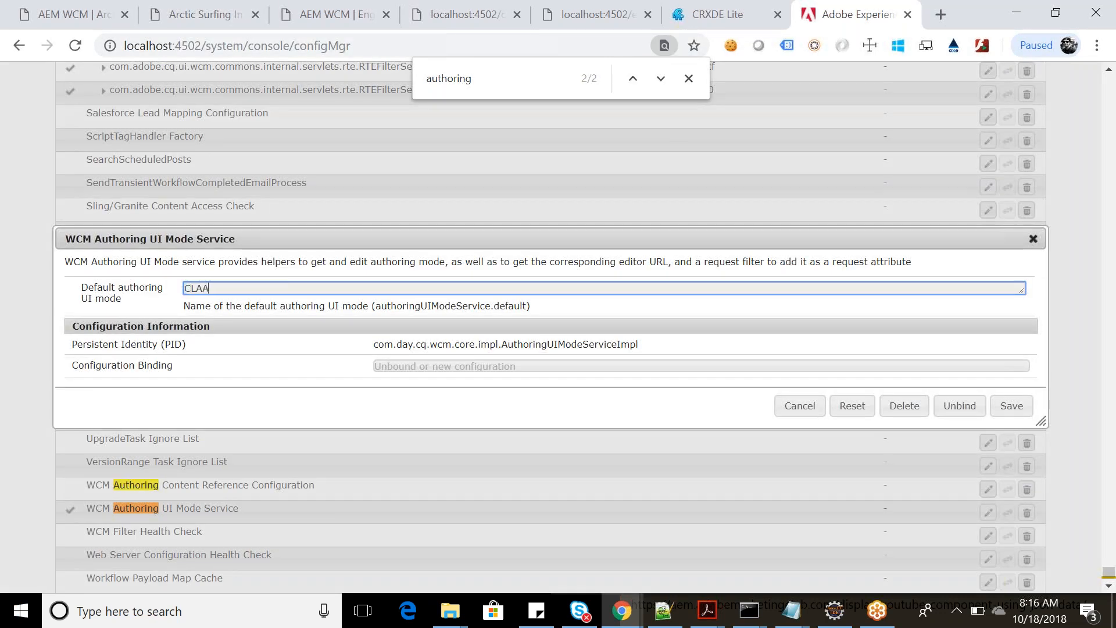
{"action": "key", "text": "BackSpace"}
{"action": "type", "text": "SSIC"}
{"action": "left_click", "coordinate": [1082, 377]}
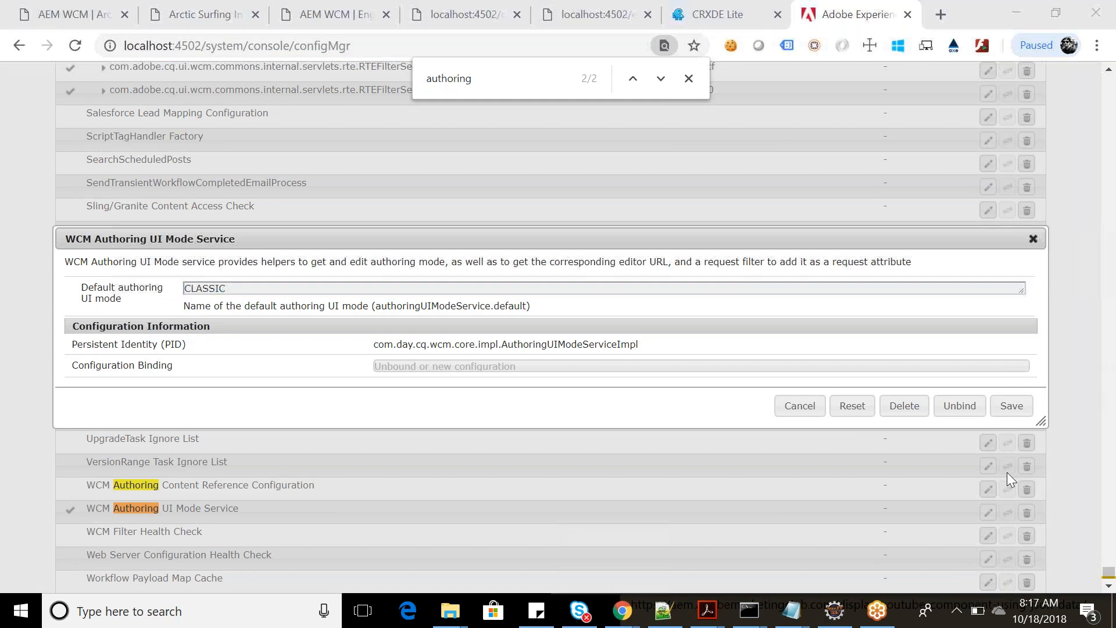
{"action": "left_click", "coordinate": [1011, 407]}
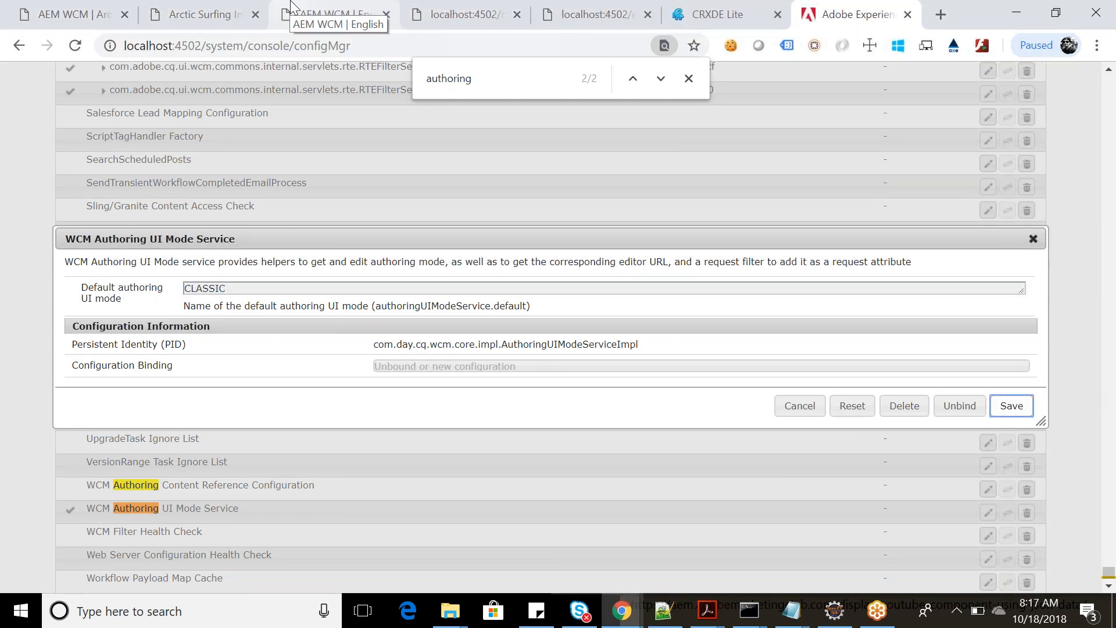
Open Visit France's English page from site administration, check the cf# part of its address, and return to site administration.
{"action": "left_click", "coordinate": [291, 3]}
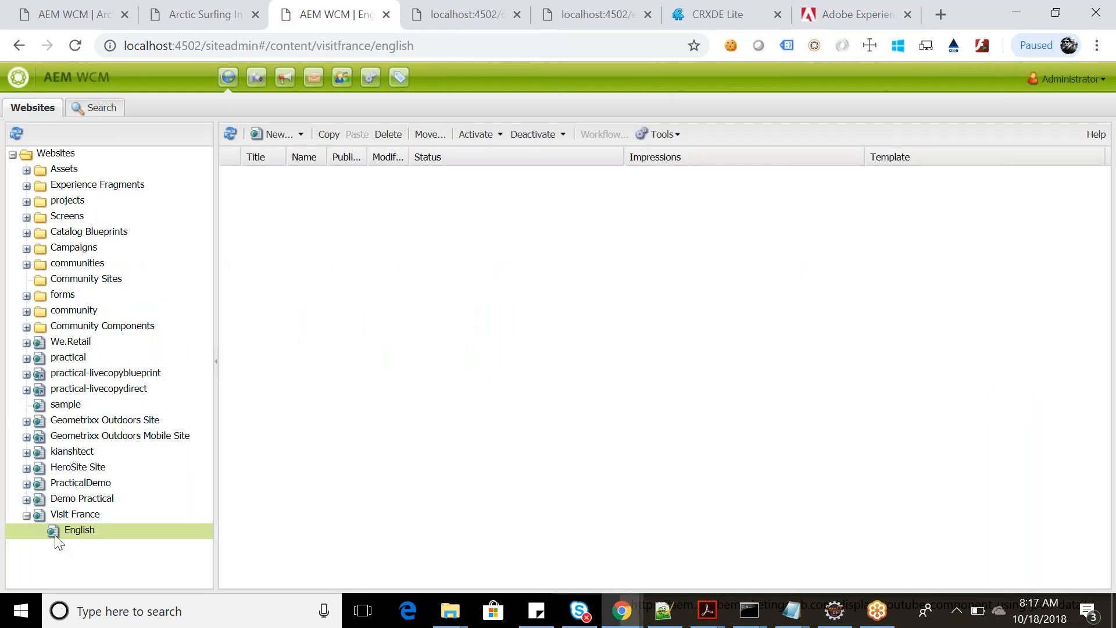
{"action": "left_click", "coordinate": [491, 8]}
{"action": "left_click", "coordinate": [329, 8]}
{"action": "left_click", "coordinate": [851, 14]}
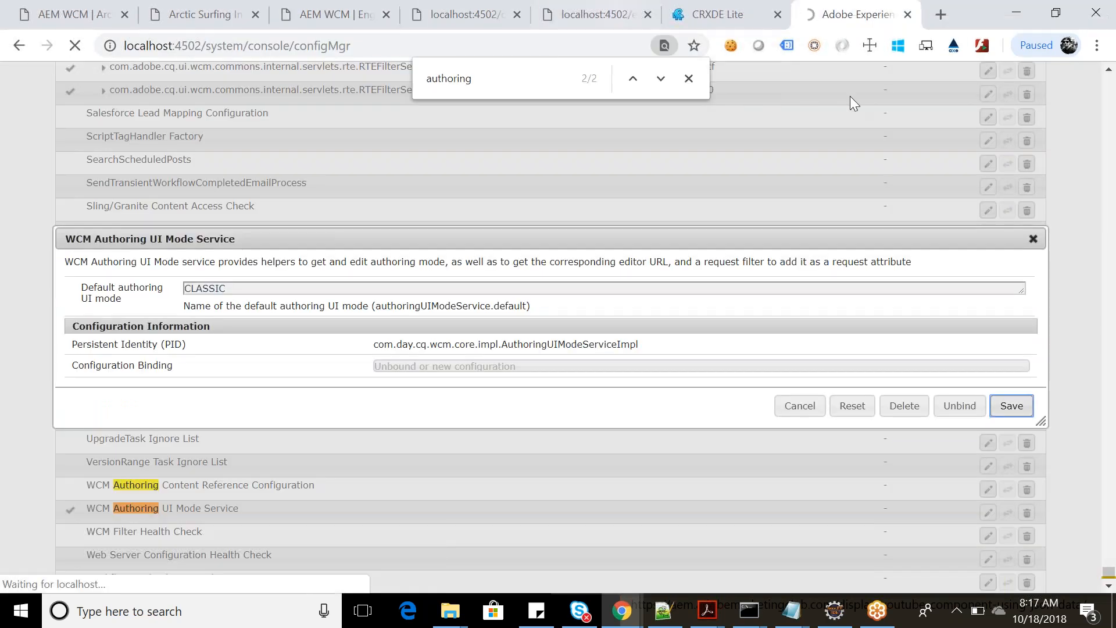
{"action": "left_click", "coordinate": [297, 9]}
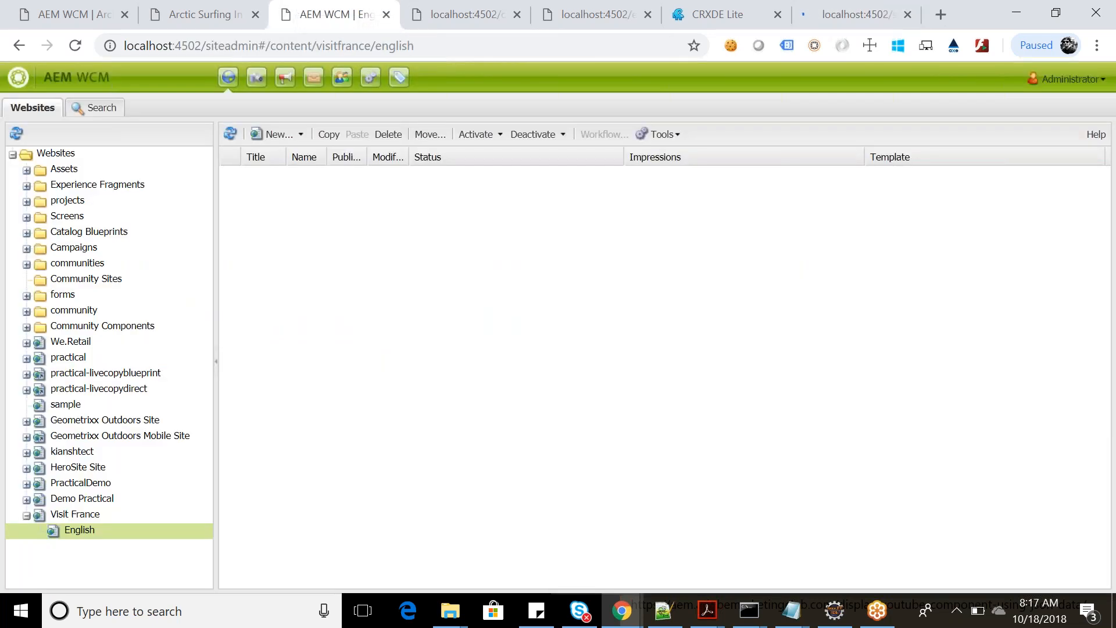
{"action": "double_click", "coordinate": [53, 535]}
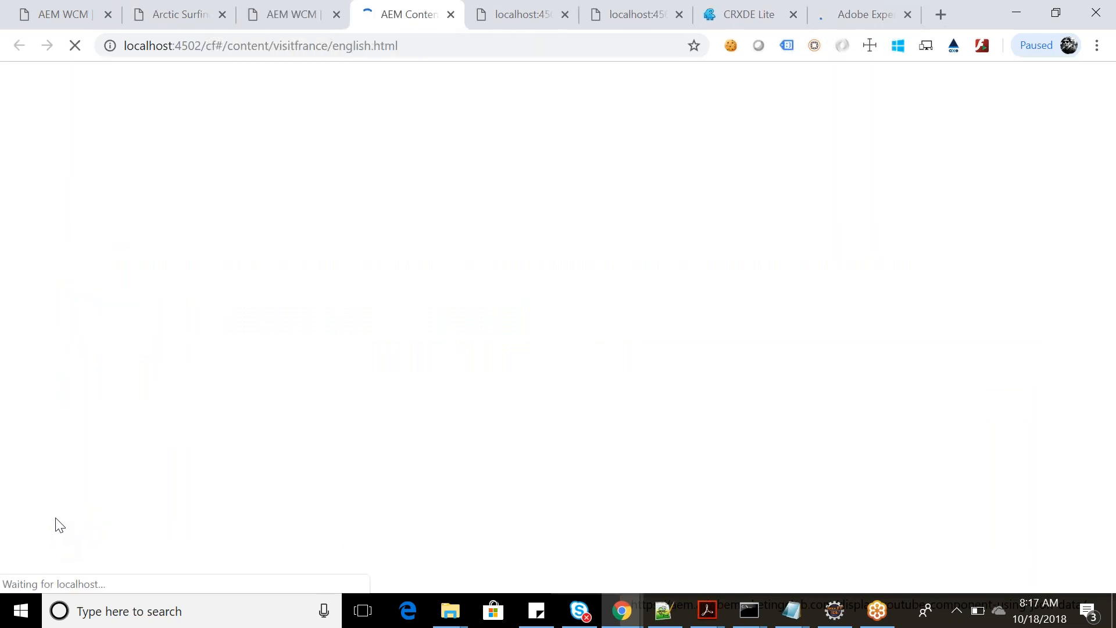
{"action": "left_click_drag", "start_coordinate": [206, 46], "coordinate": [240, 46]}
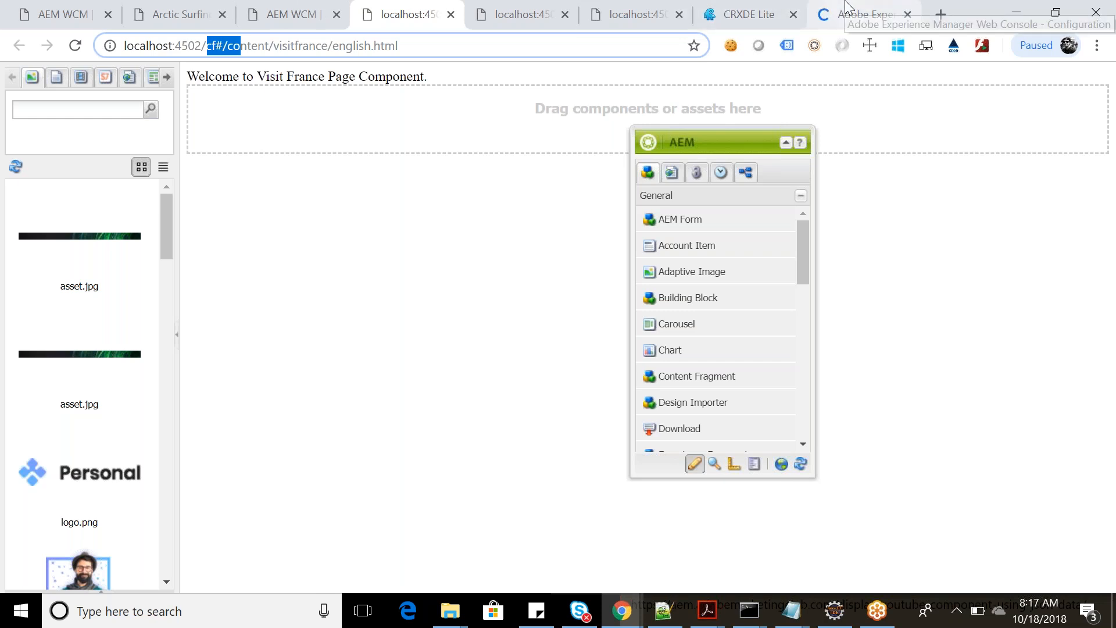
{"action": "left_click", "coordinate": [244, 46]}
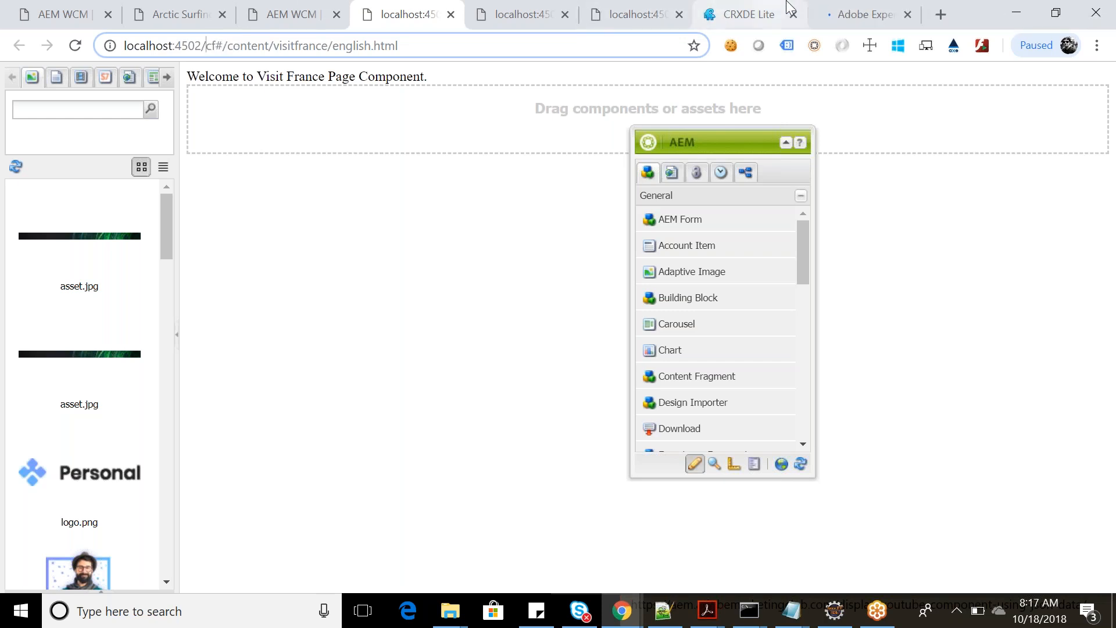
{"action": "left_click", "coordinate": [859, 11]}
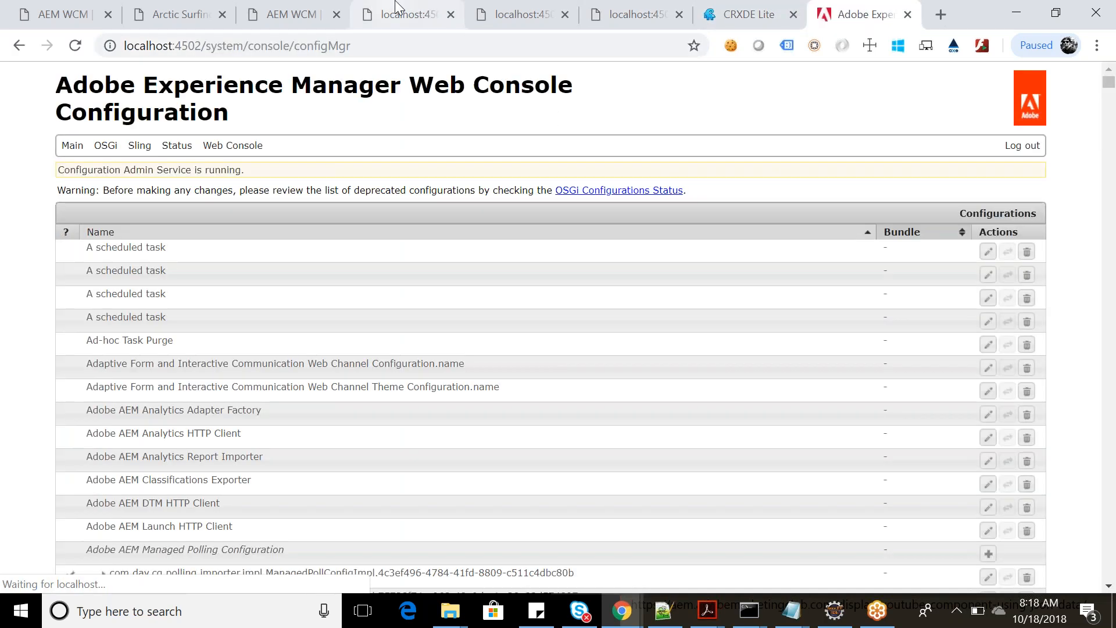
{"action": "left_click", "coordinate": [276, 8]}
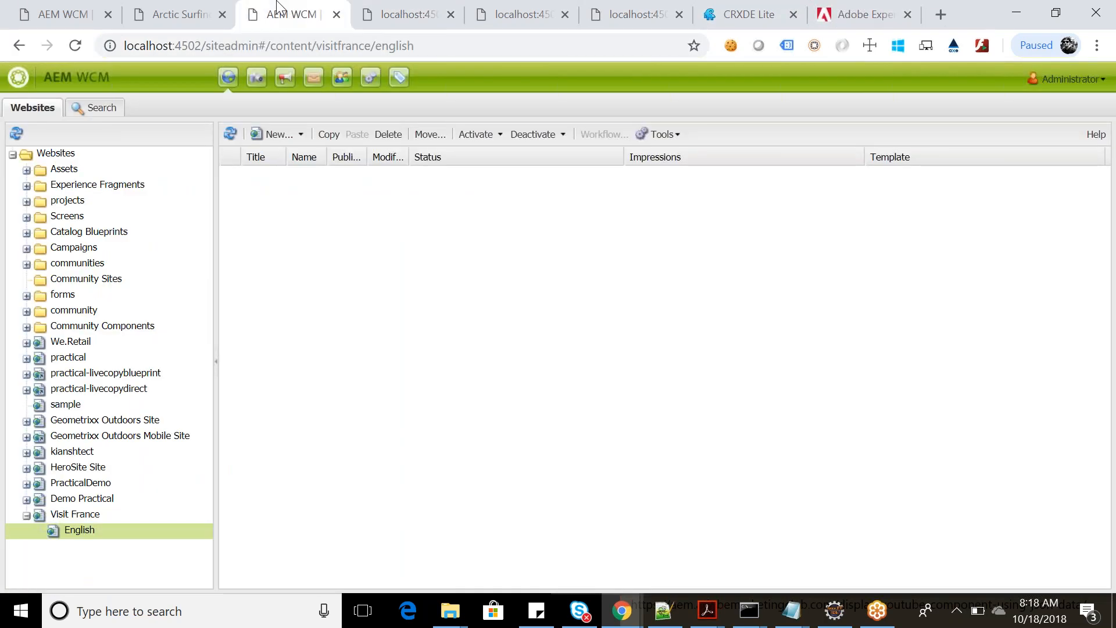